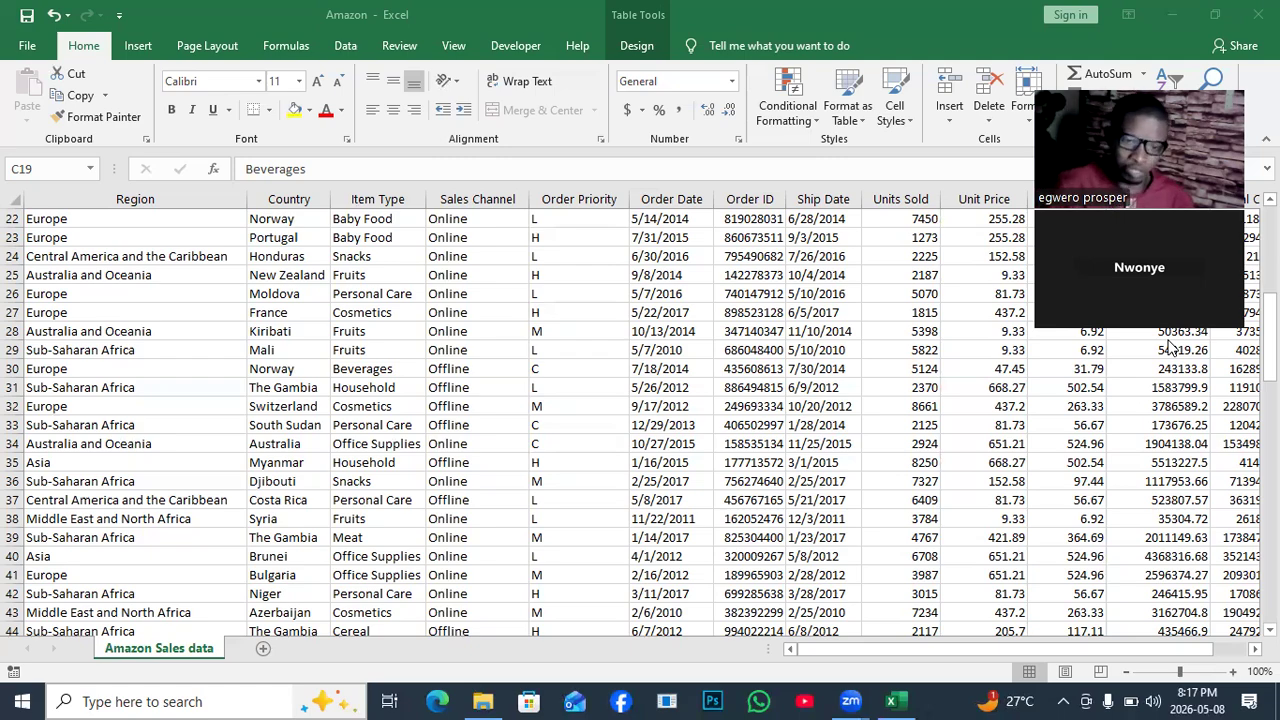
Add a new Sheet1 and enter Q1 in cell A2.
scroll(625, 405, "up", 4)
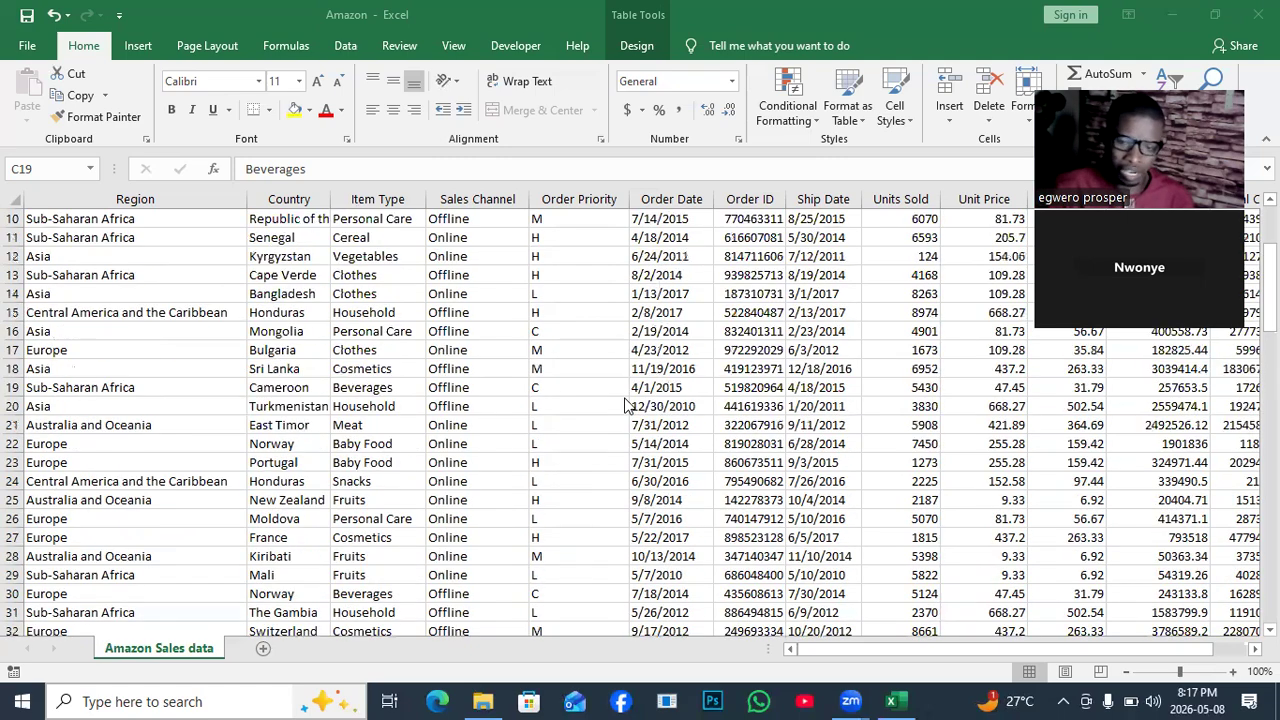
scroll(625, 405, "up", 1)
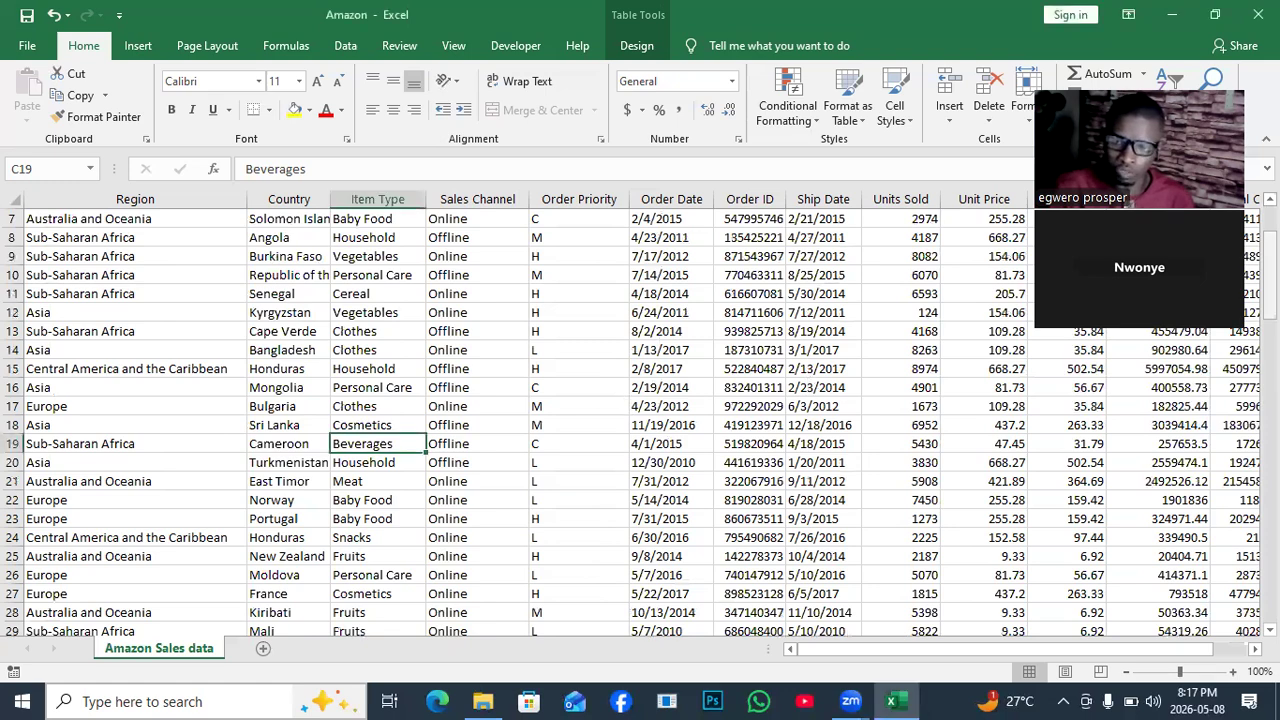
left_click_drag(1270, 275, 1270, 248)
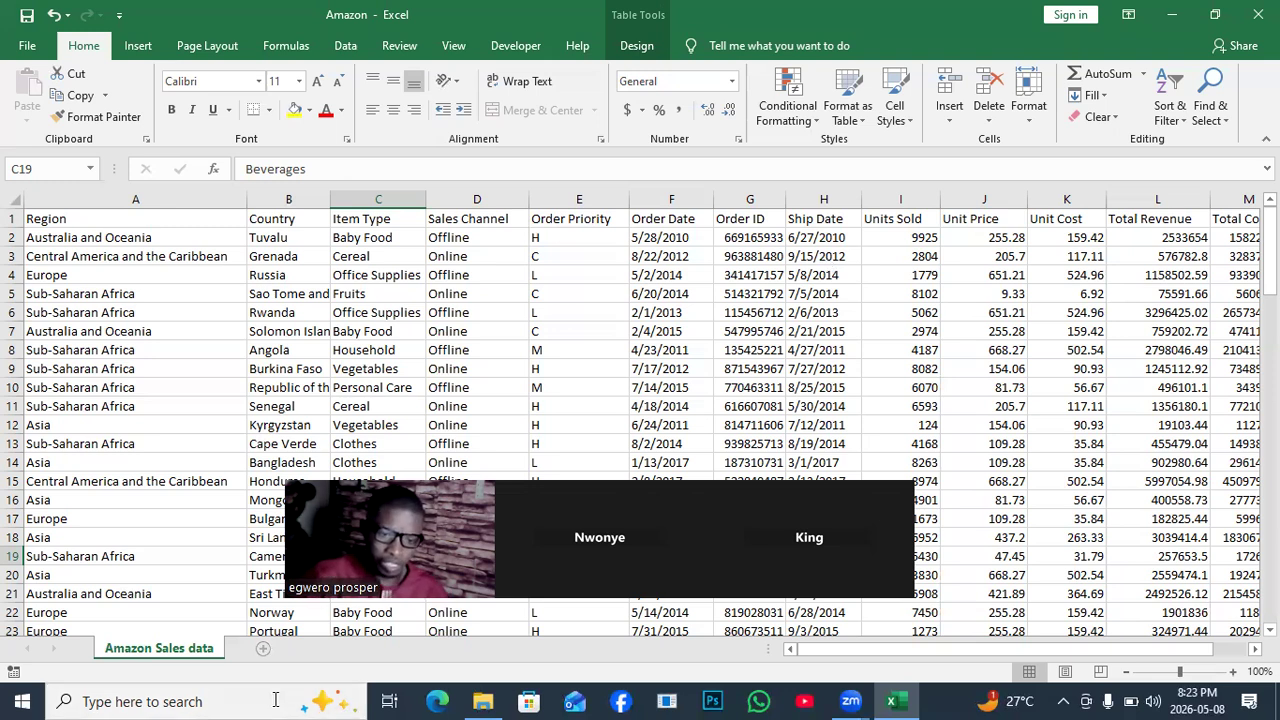
left_click(263, 648)
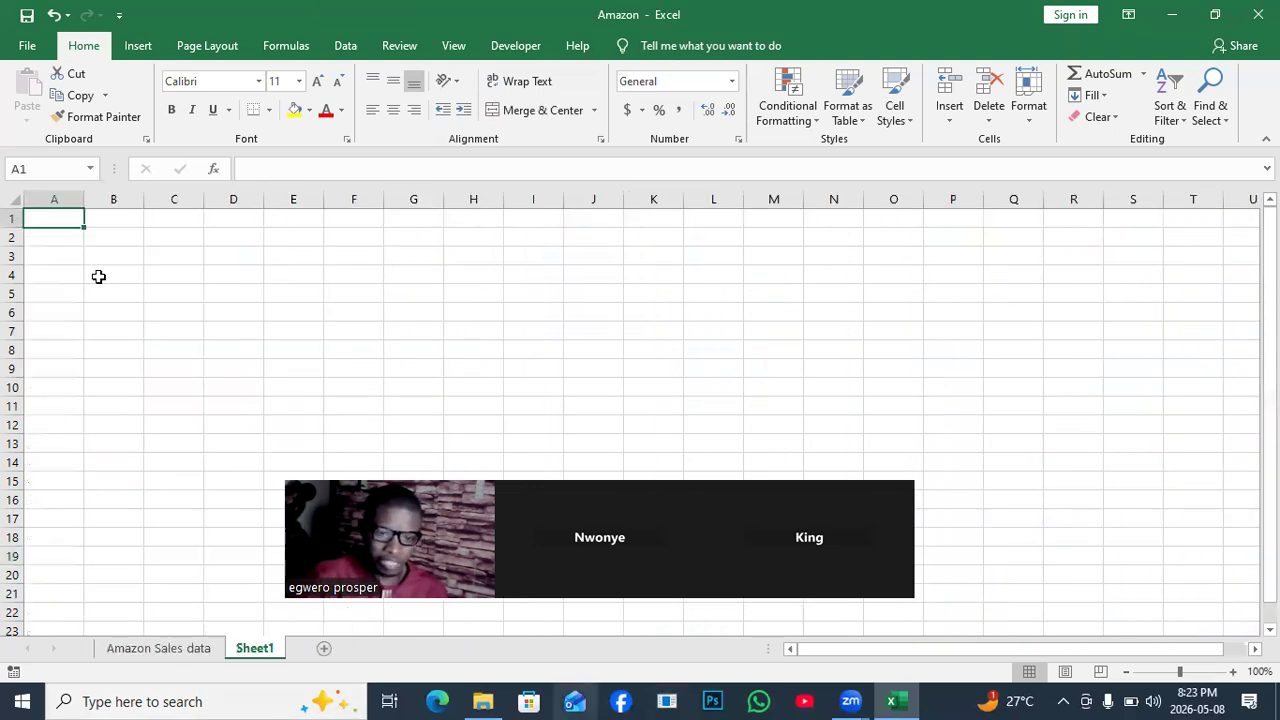
left_click(64, 241)
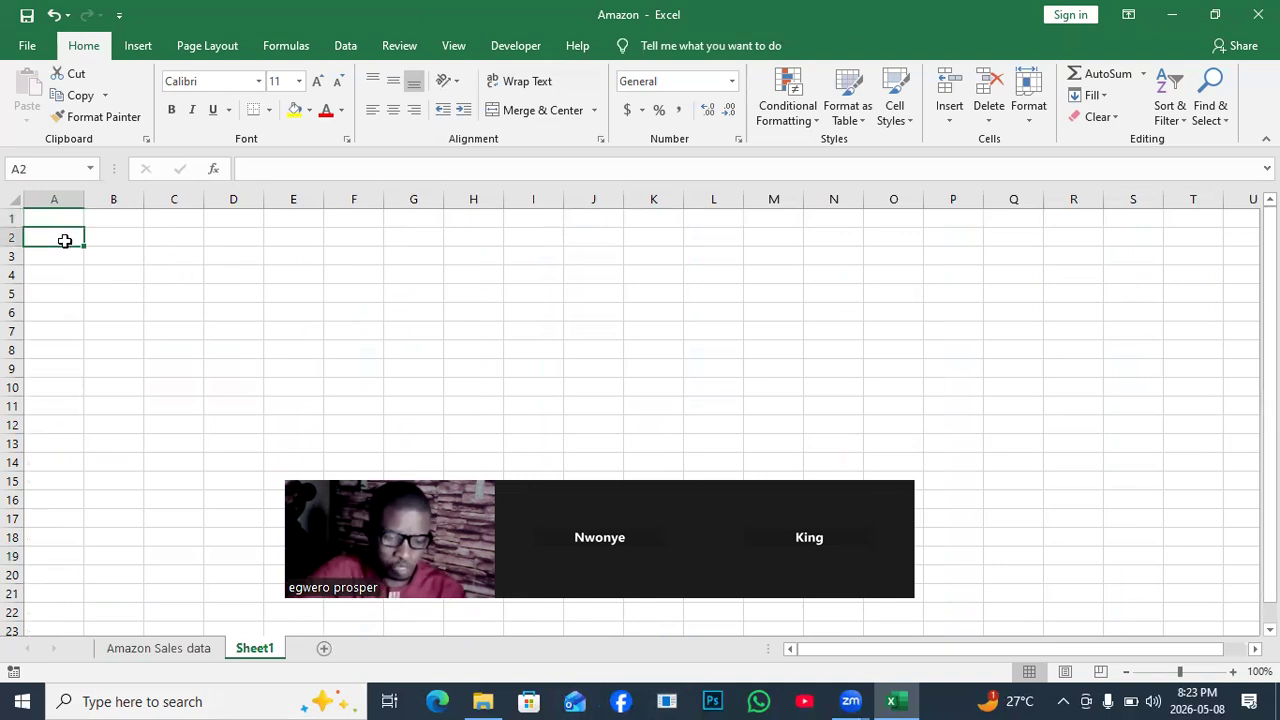
type("Q1")
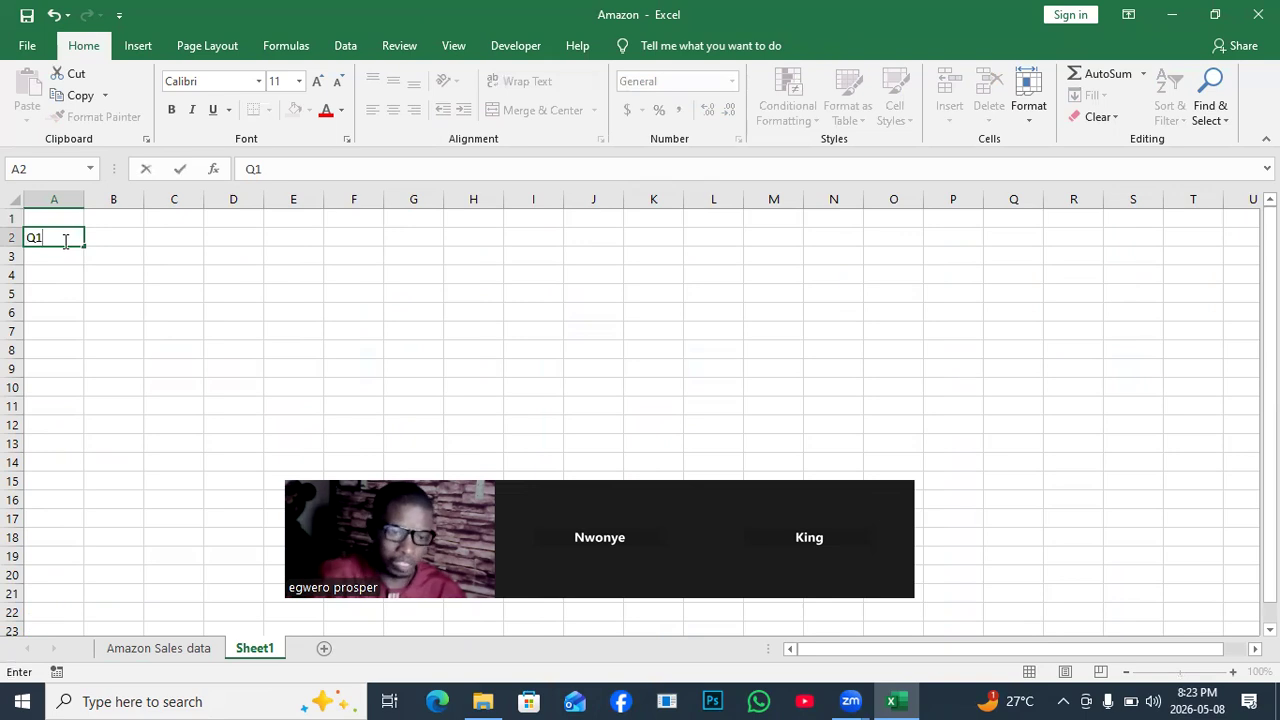
Merge and centre B2:I2 and type 'FORMAT ALL THE RECORDS WHERE SALES CHANNEL IS ONLINE'.
left_click_drag(123, 236, 530, 237)
left_click(521, 110)
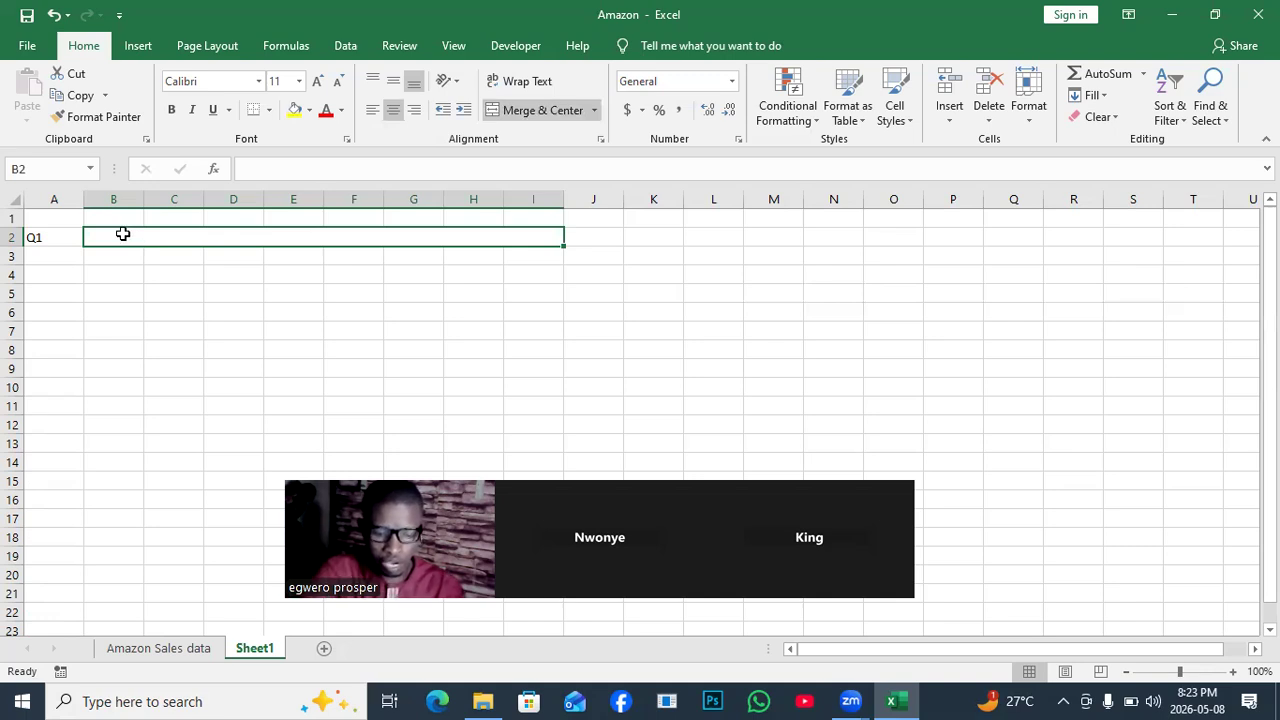
type("FORMAT")
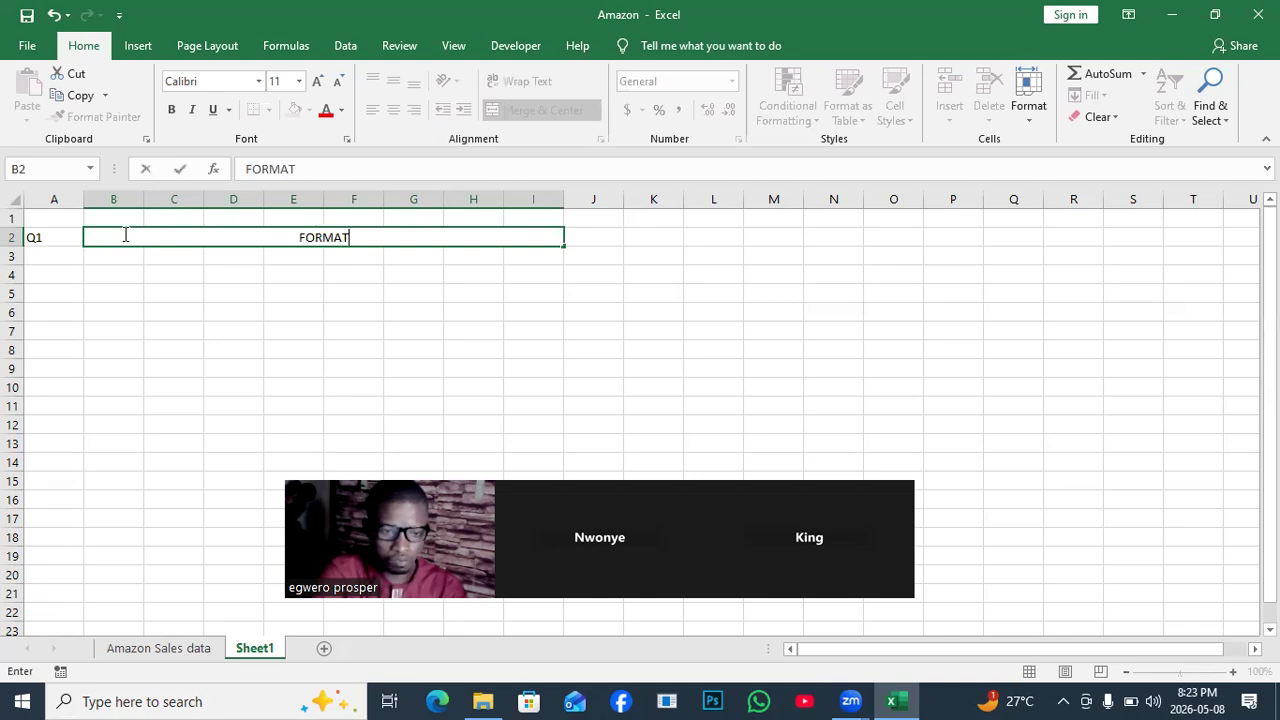
type(" ALLMTHE")
key("BackSpace")
key("BackSpace")
key("BackSpace")
key("BackSpace")
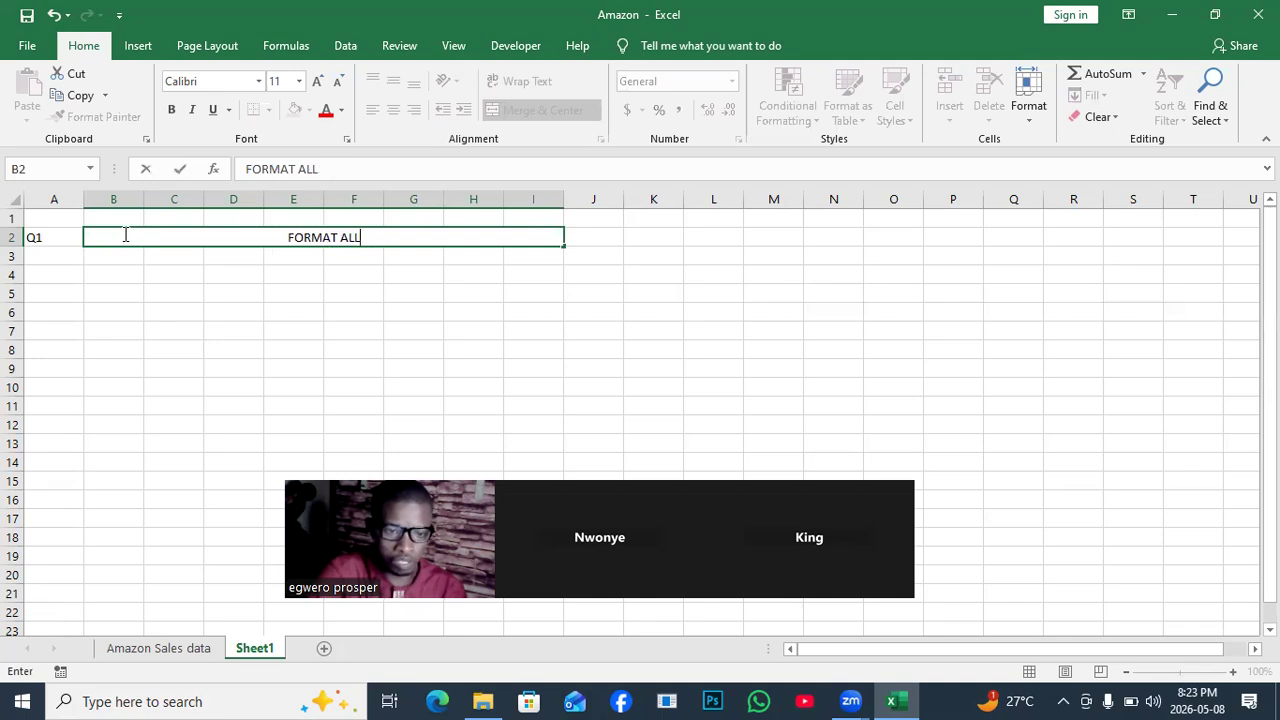
type("TH")
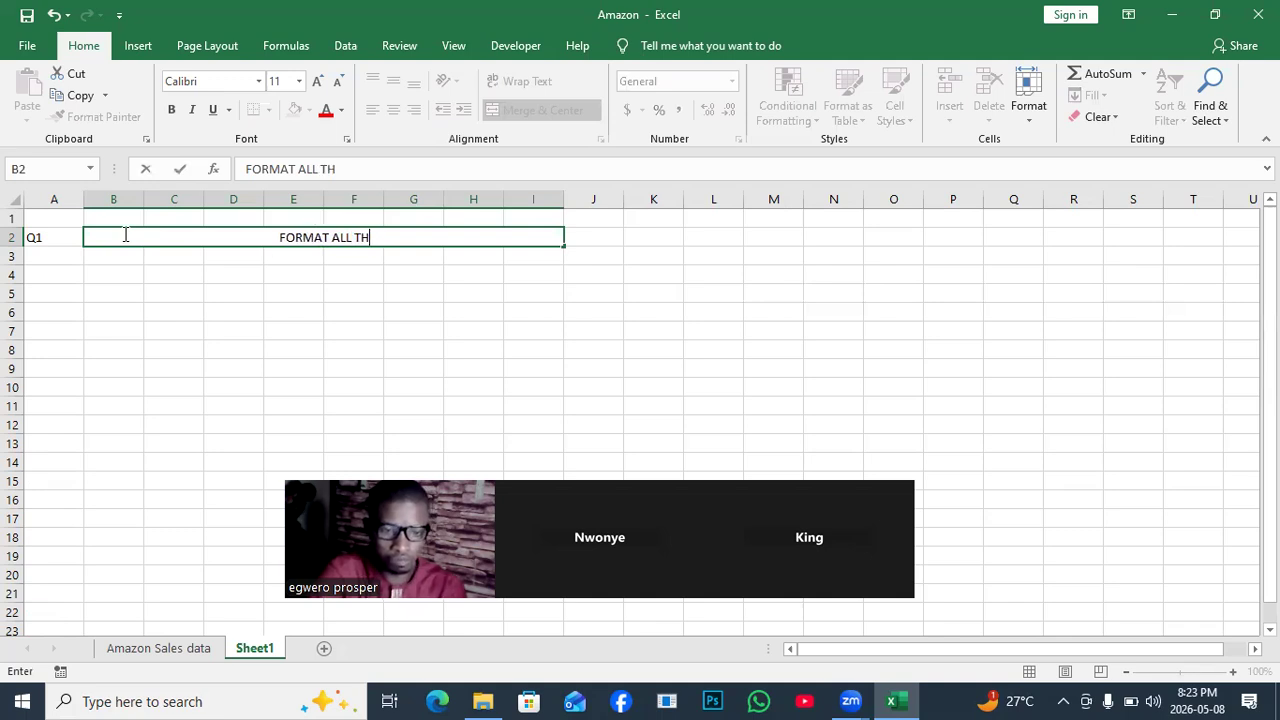
type("E RE")
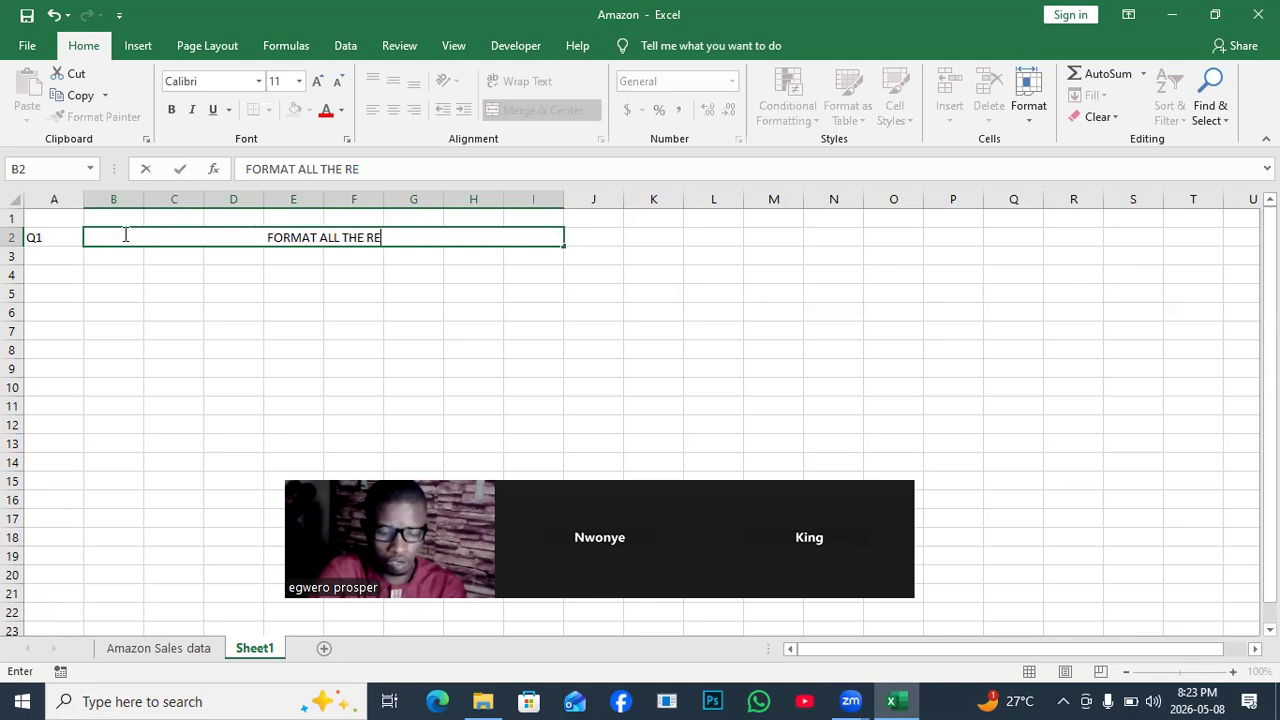
type("CORDS ")
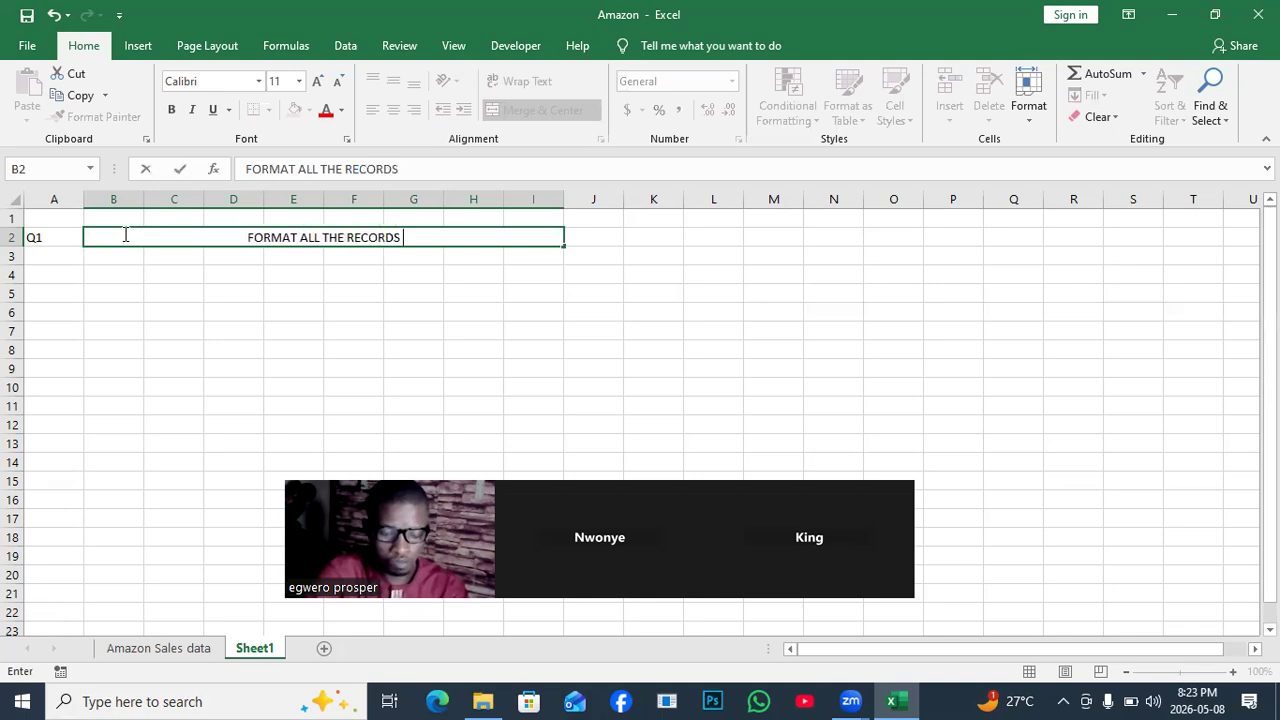
type("WHER")
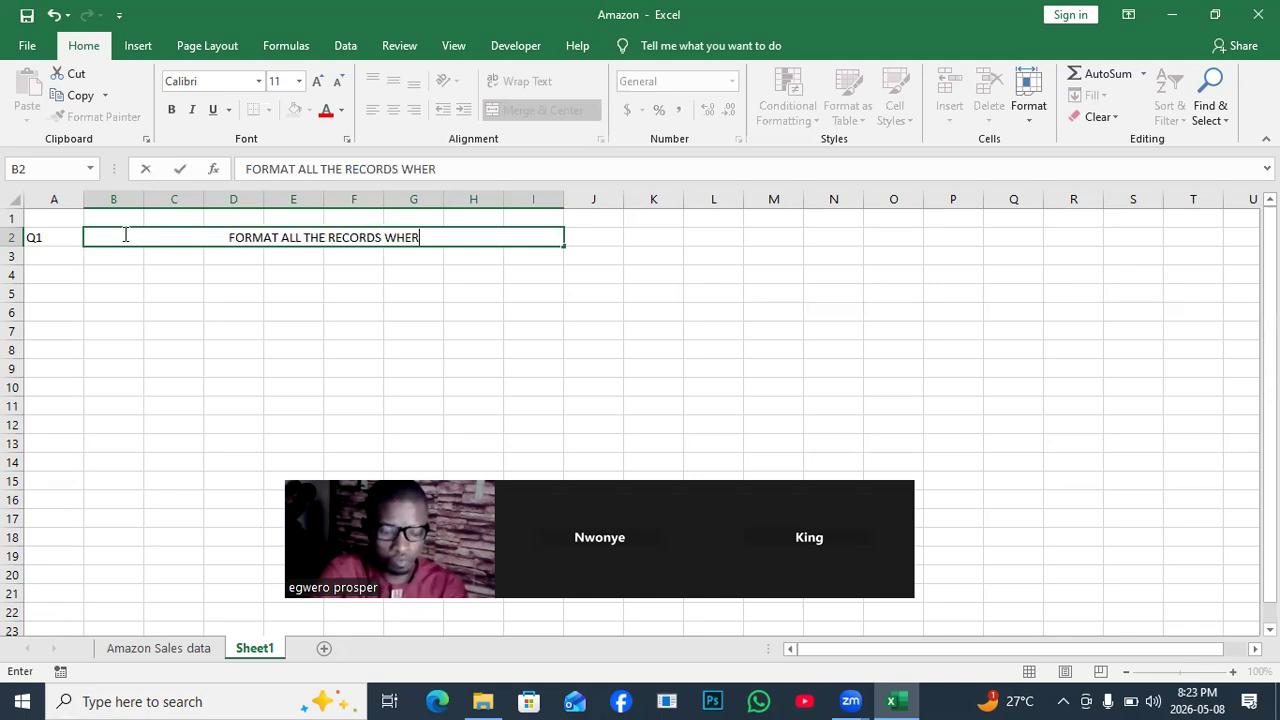
type("E C")
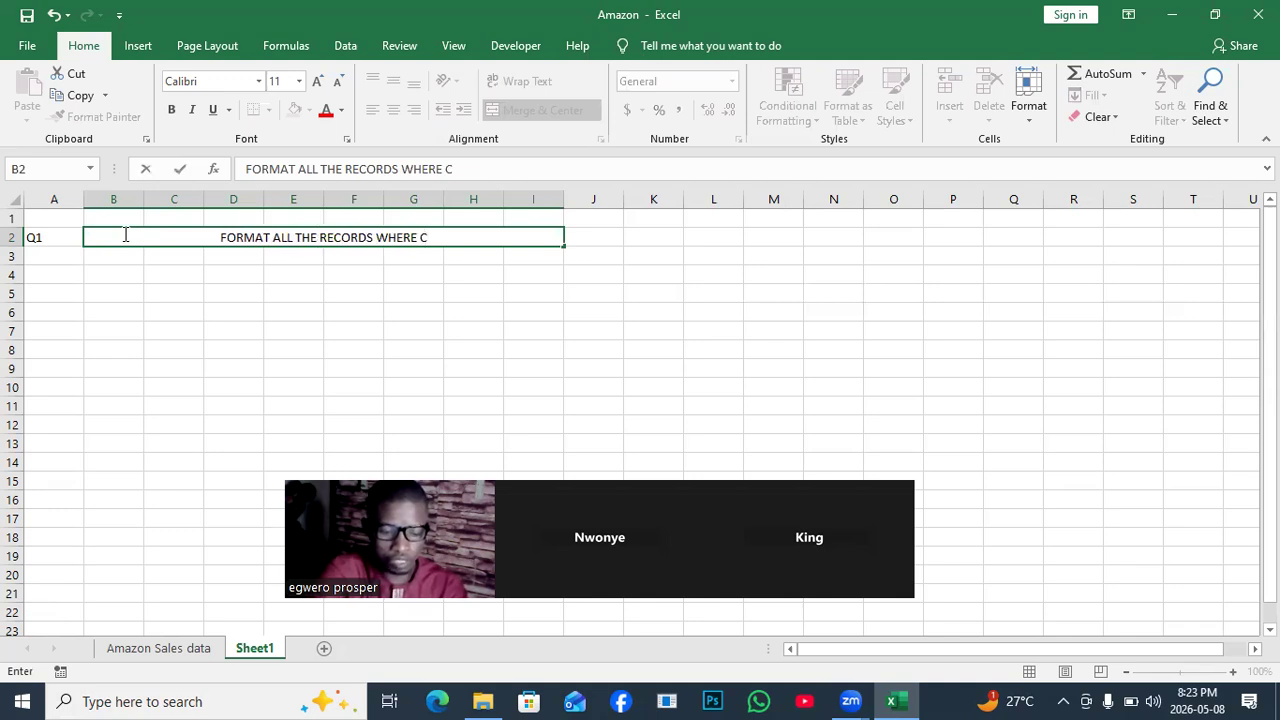
key("BackSpace")
key("BackSpace")
type("A")
key("BackSpace")
type("SALES CHANNEL IS ONLIM")
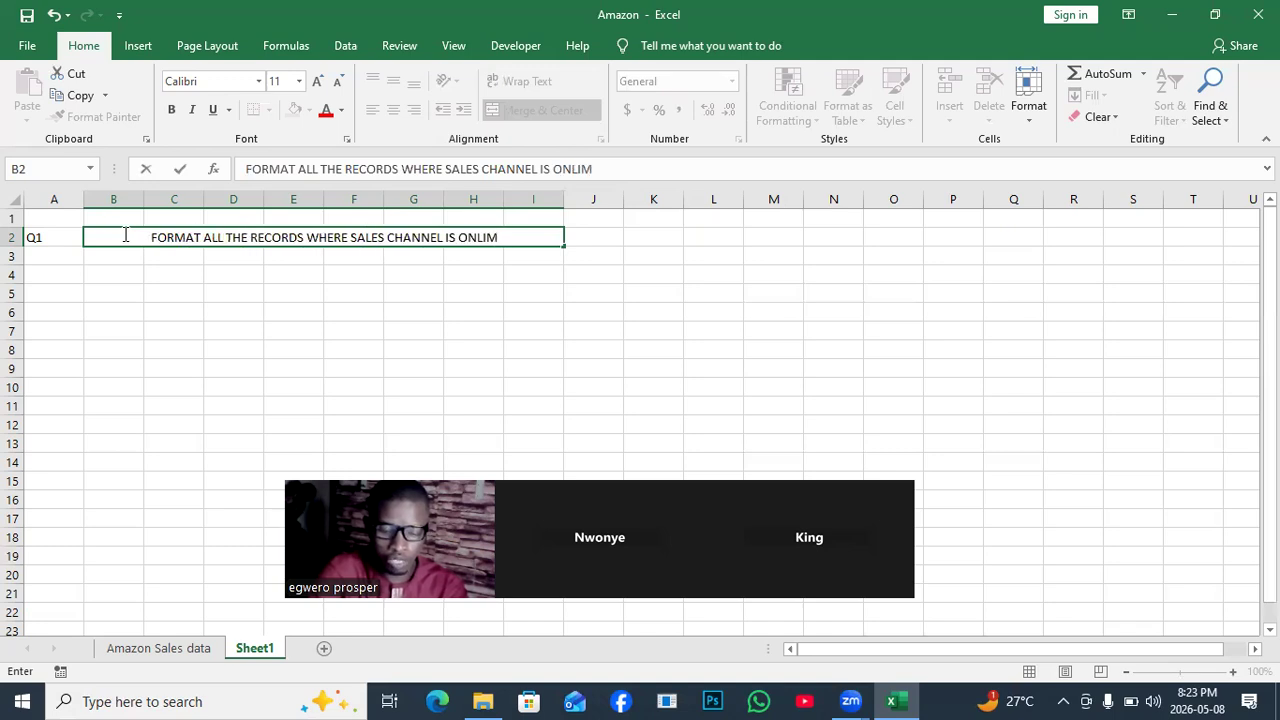
key("BackSpace")
type("NE")
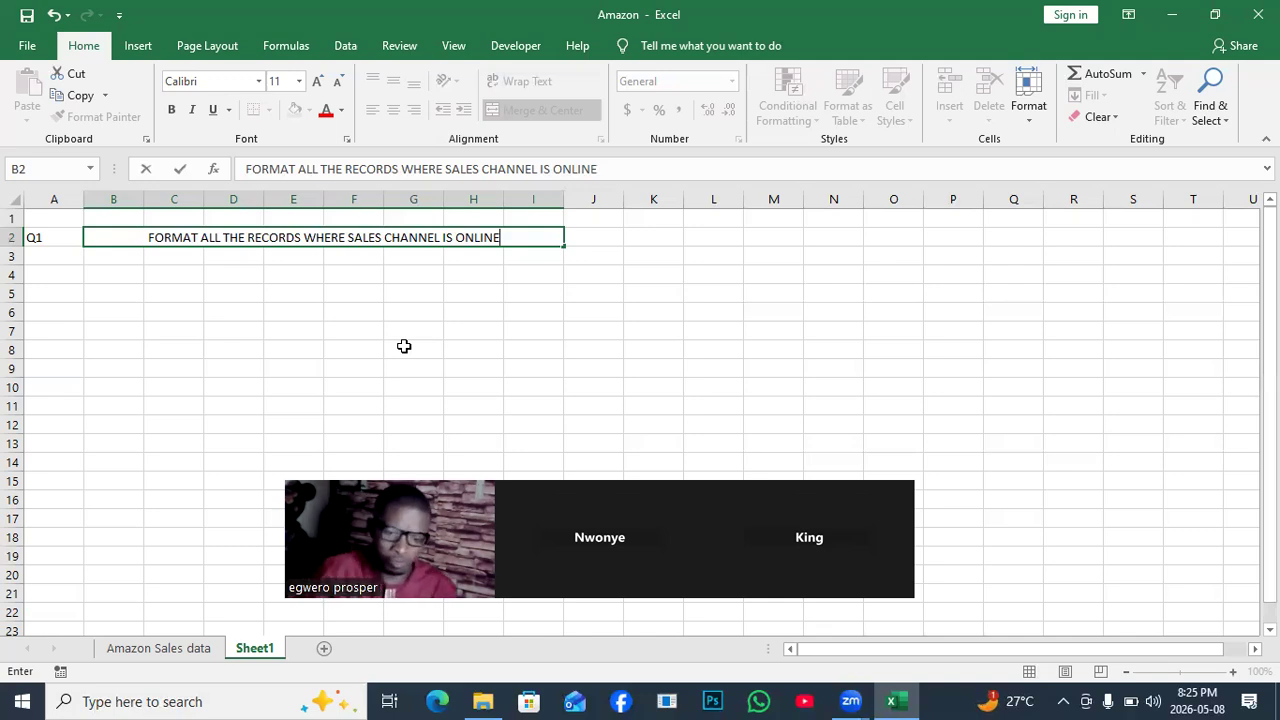
Return to the Amazon Sales data sheet with its Sales Channel column.
left_click(181, 649)
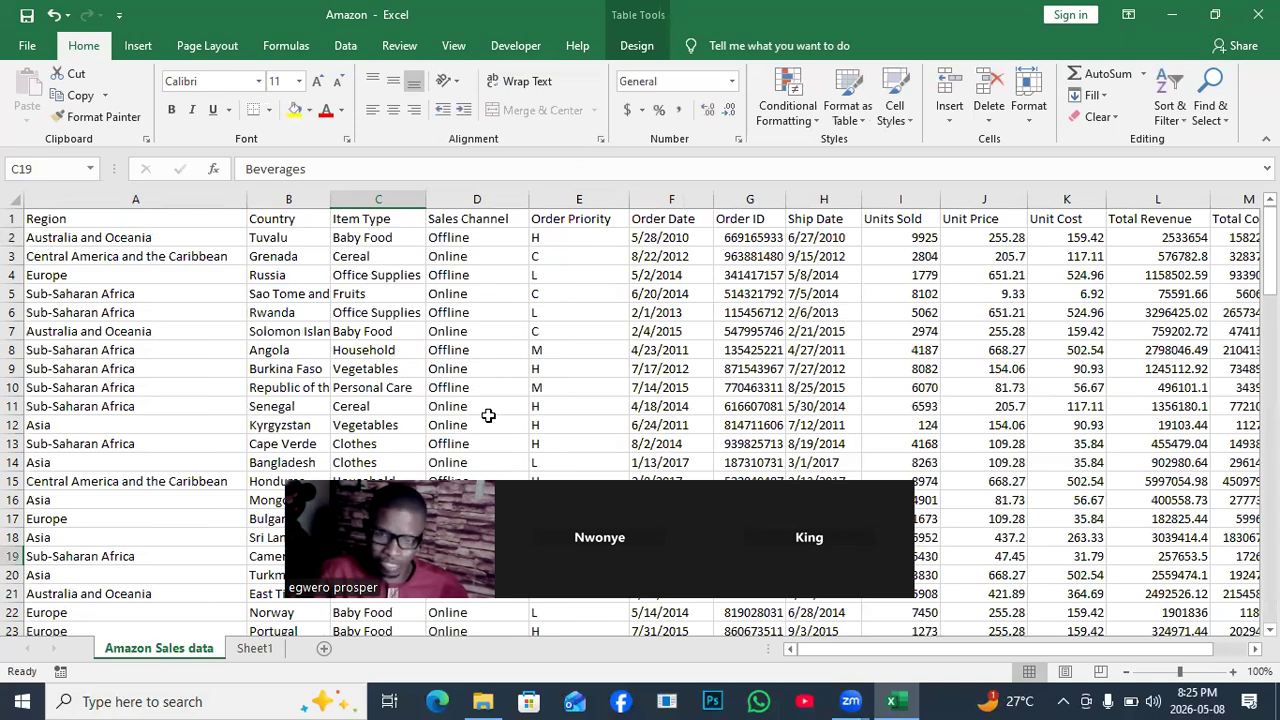
scroll(1100, 380, "down", 1)
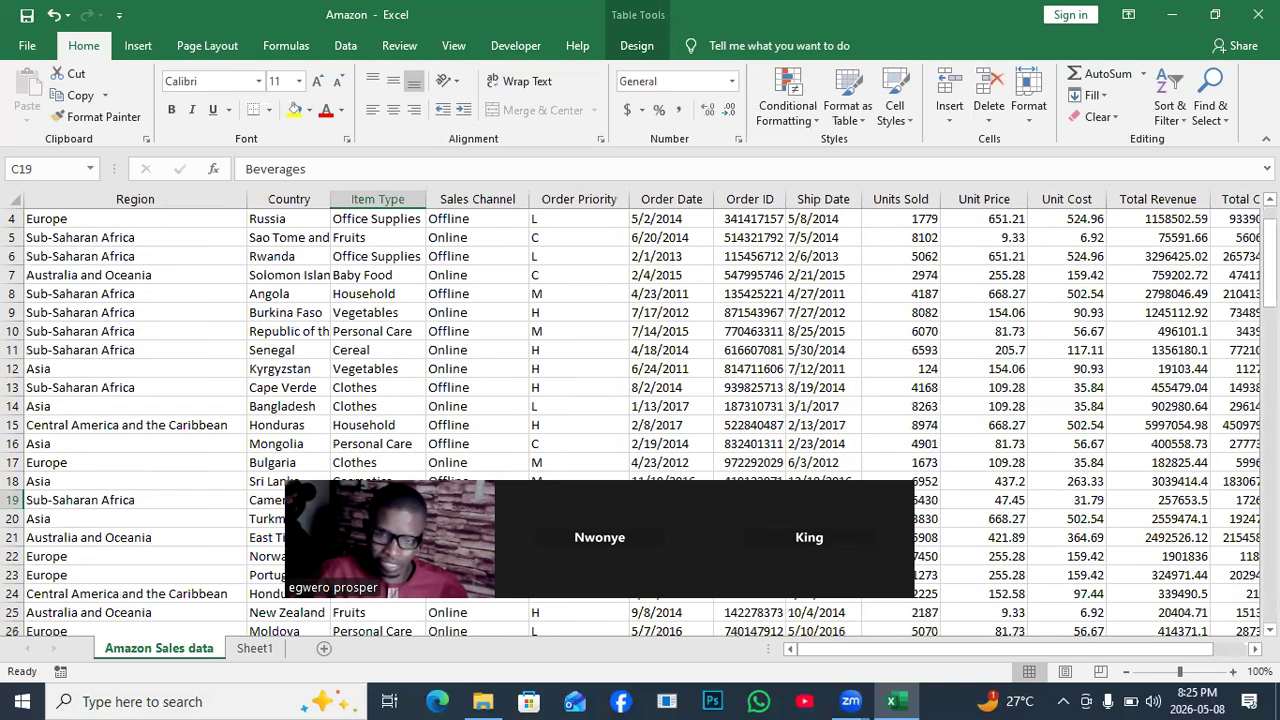
scroll(1100, 380, "up", 1)
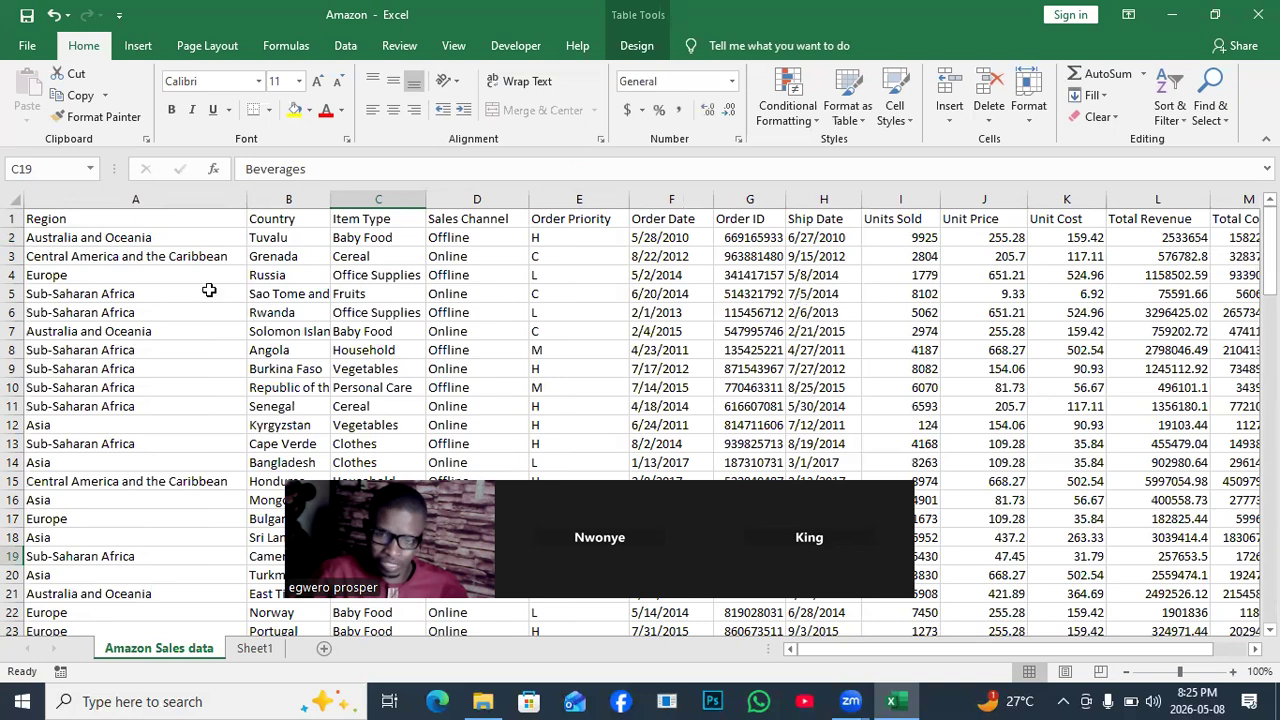
Select table rows 2 through 101 with Ctrl+Shift+Down, then scroll back to the top.
left_click(34, 238)
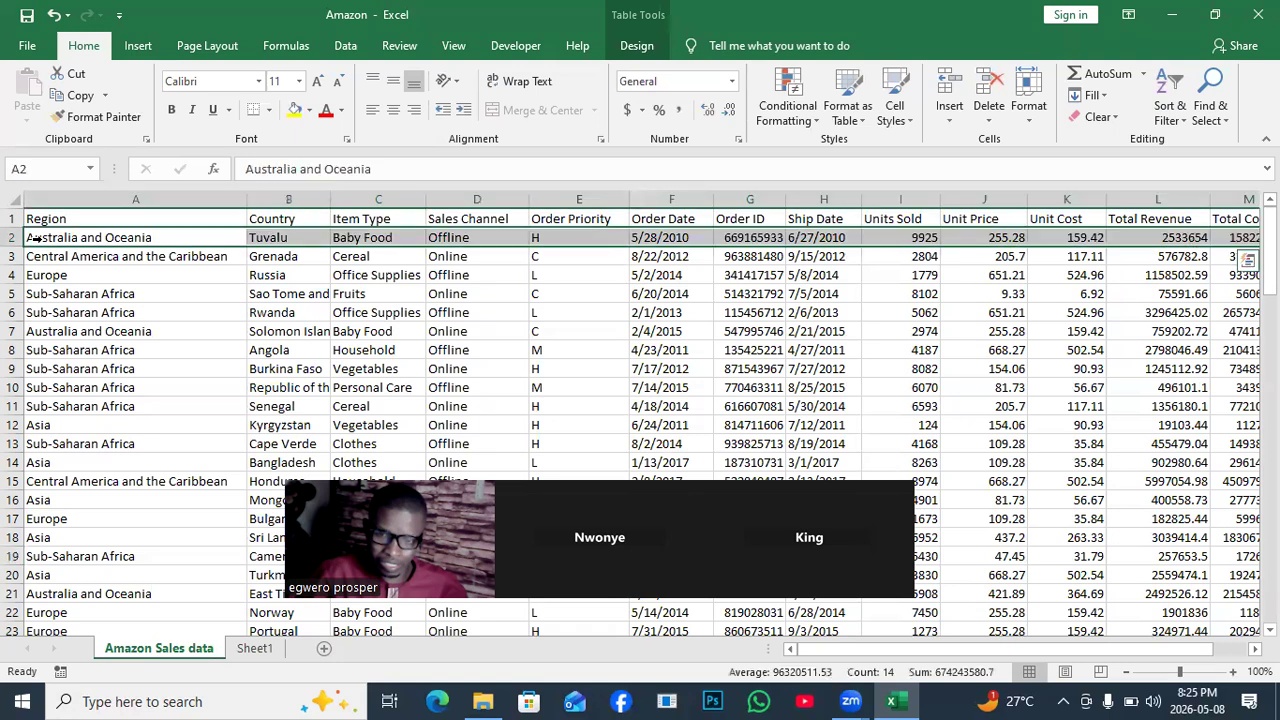
key("ctrl+shift+Down")
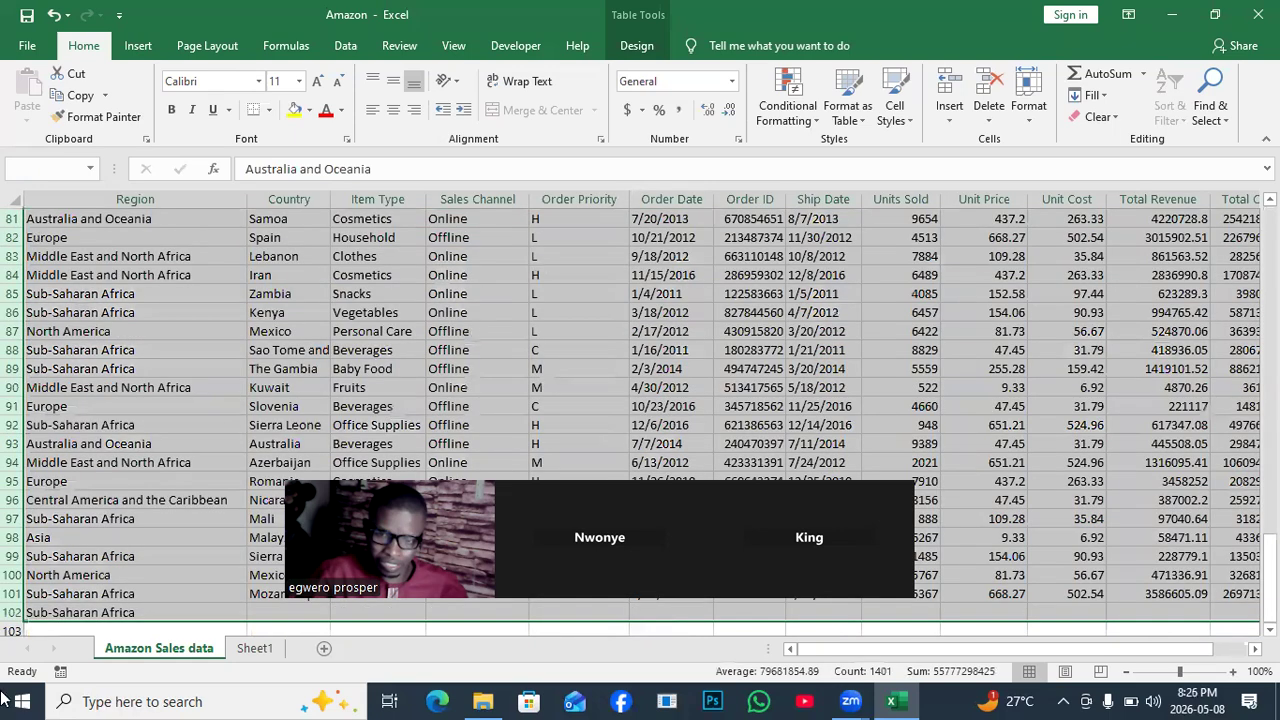
left_click_drag(1270, 591, 1270, 262)
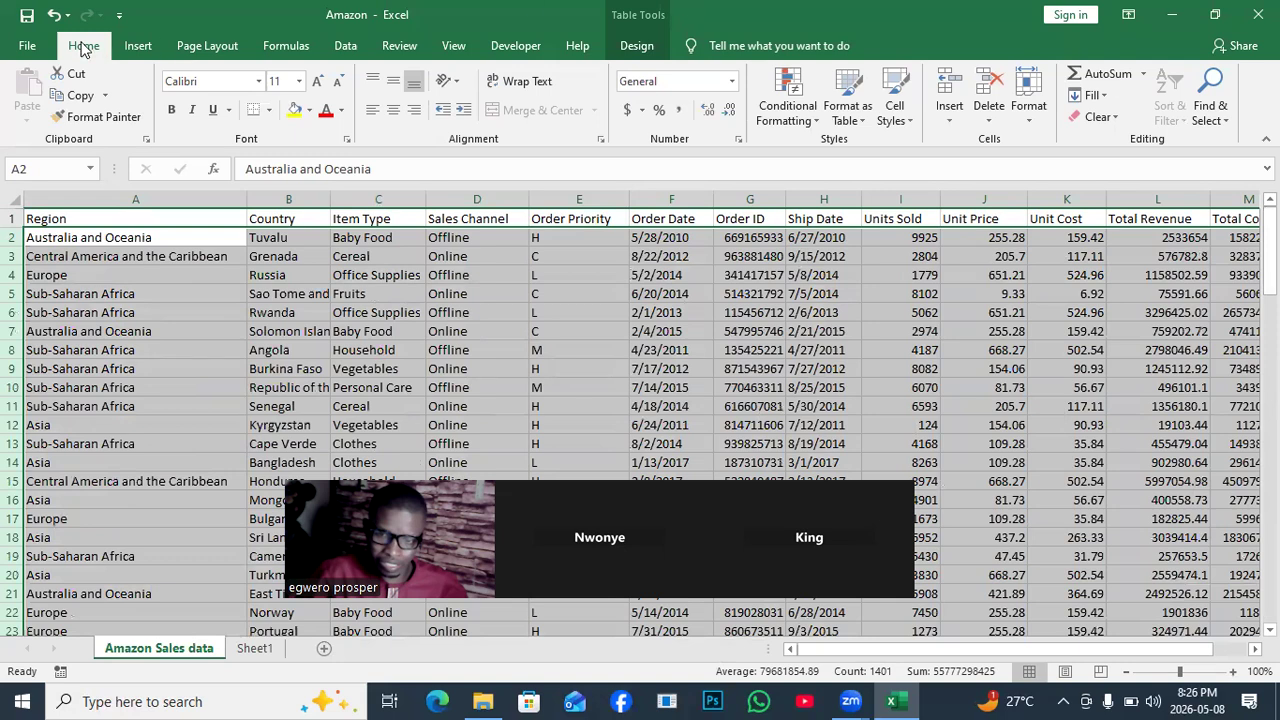
Open the Home tab's Conditional Formatting dropdown over the Amazon sales table.
left_click(817, 121)
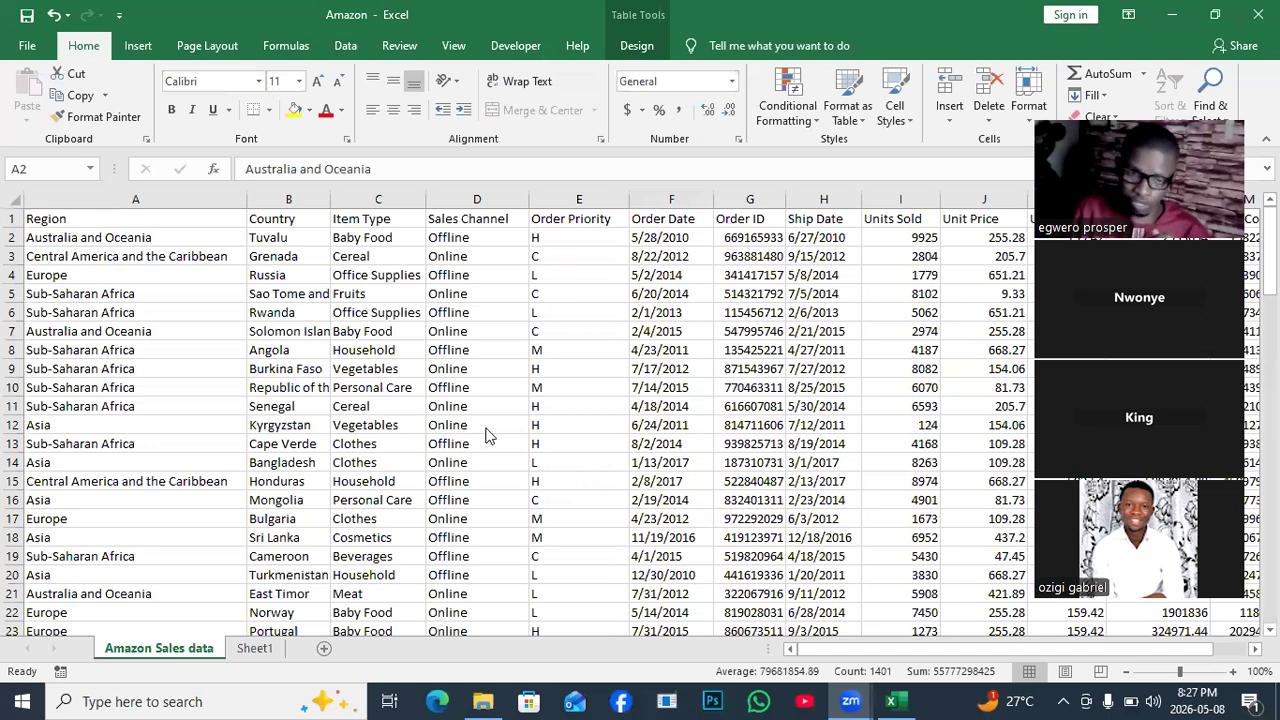
left_click(511, 407)
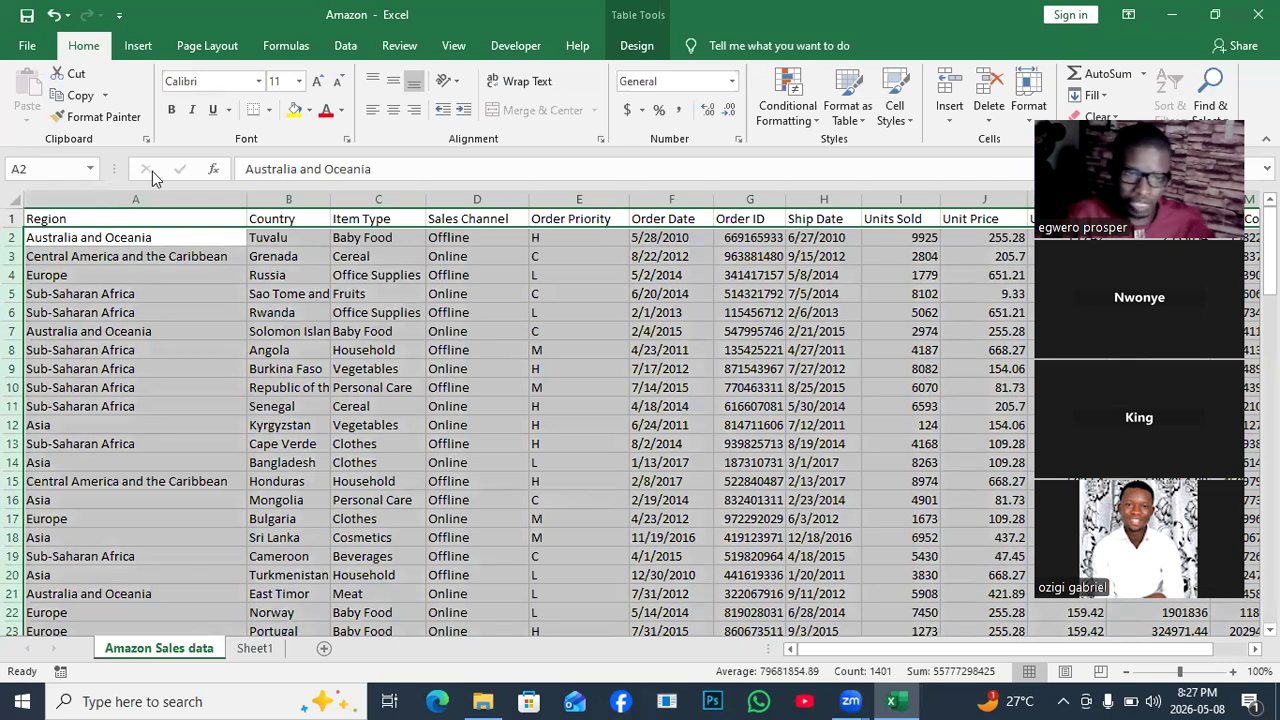
left_click(819, 124)
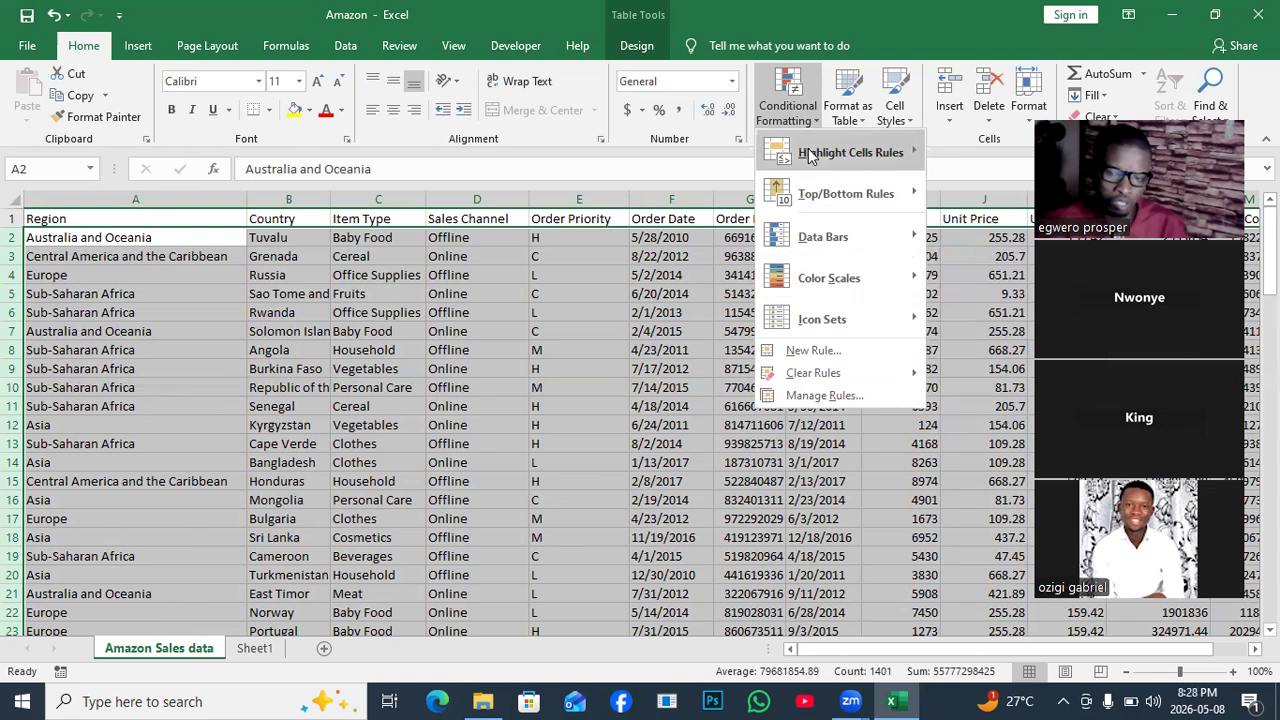
mouse_move(810, 156)
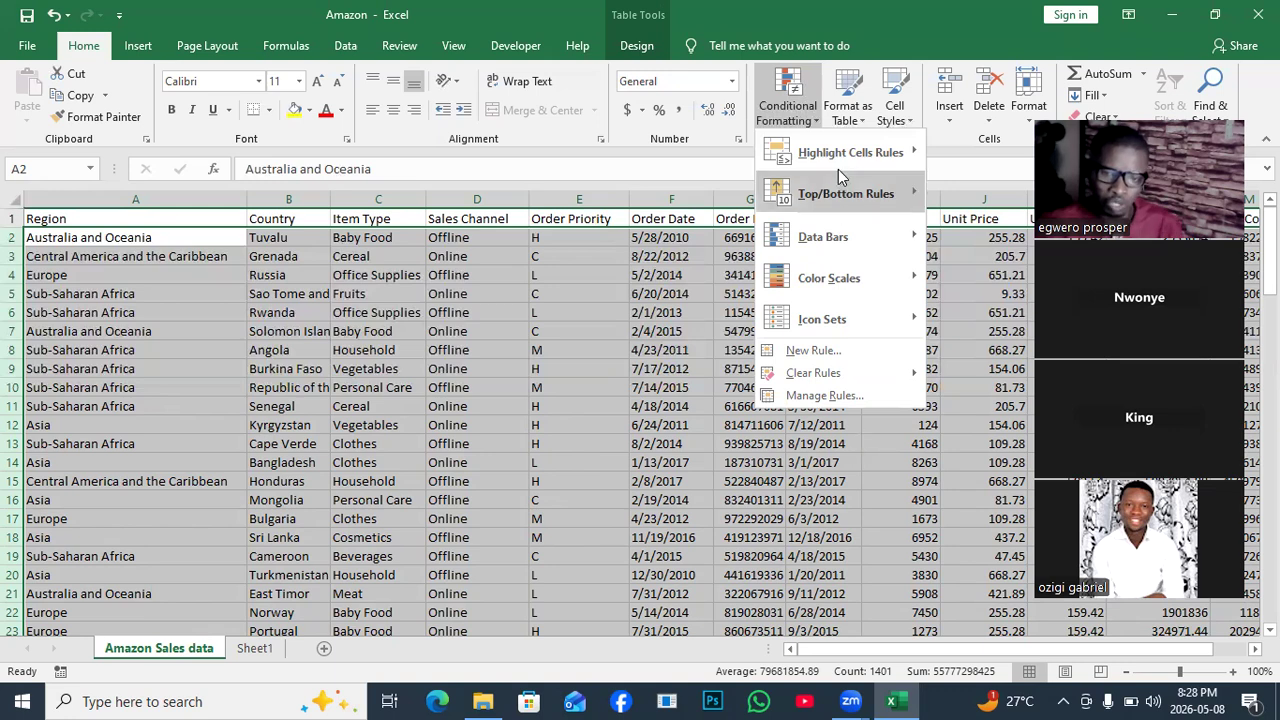
mouse_move(840, 172)
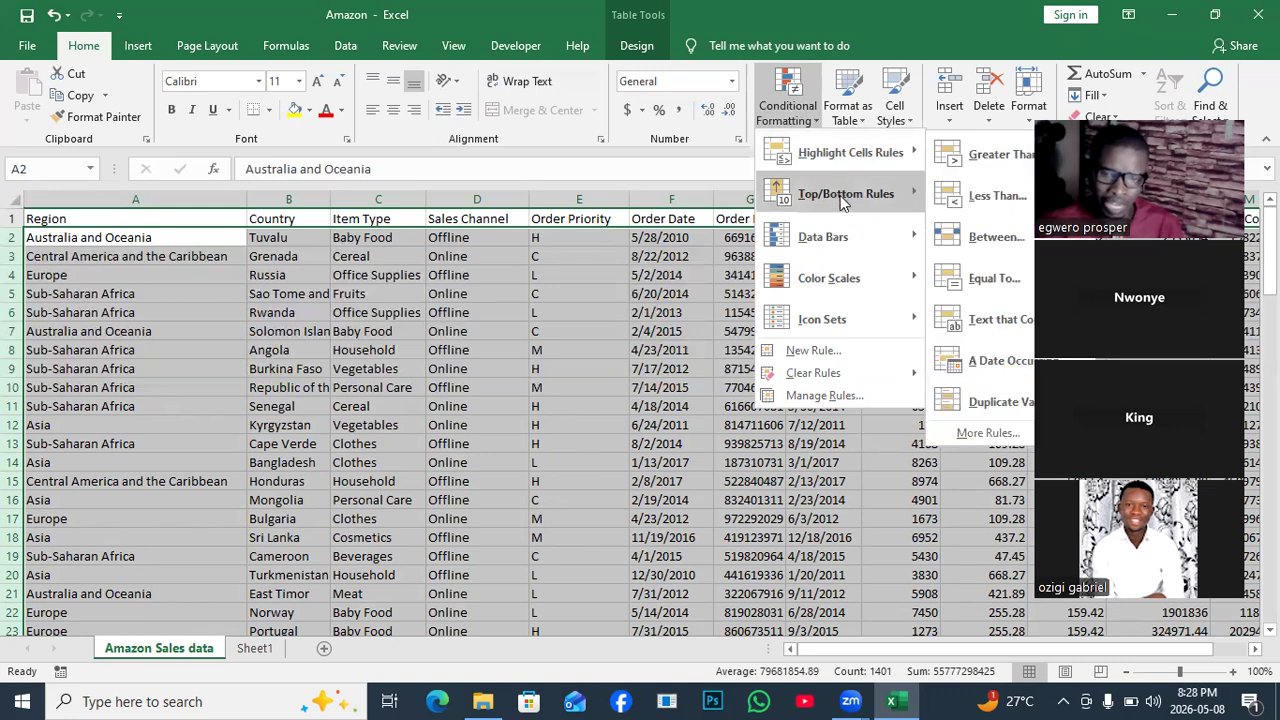
mouse_move(843, 203)
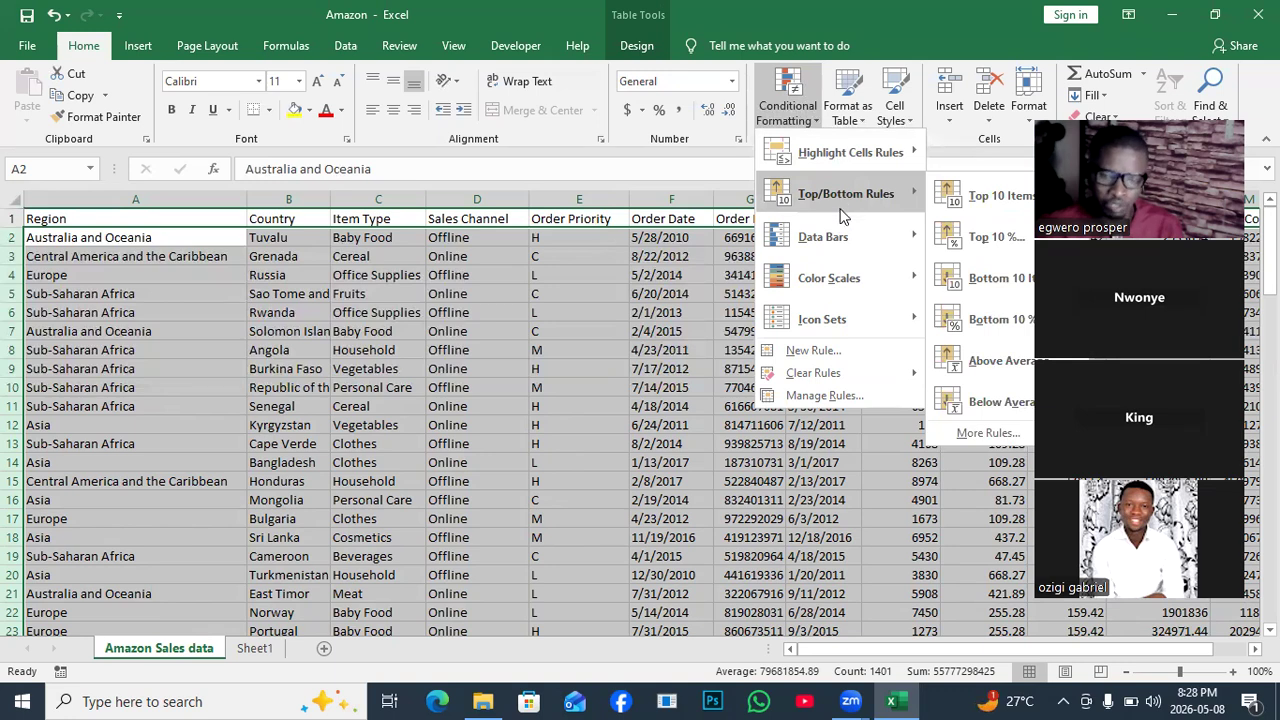
mouse_move(840, 234)
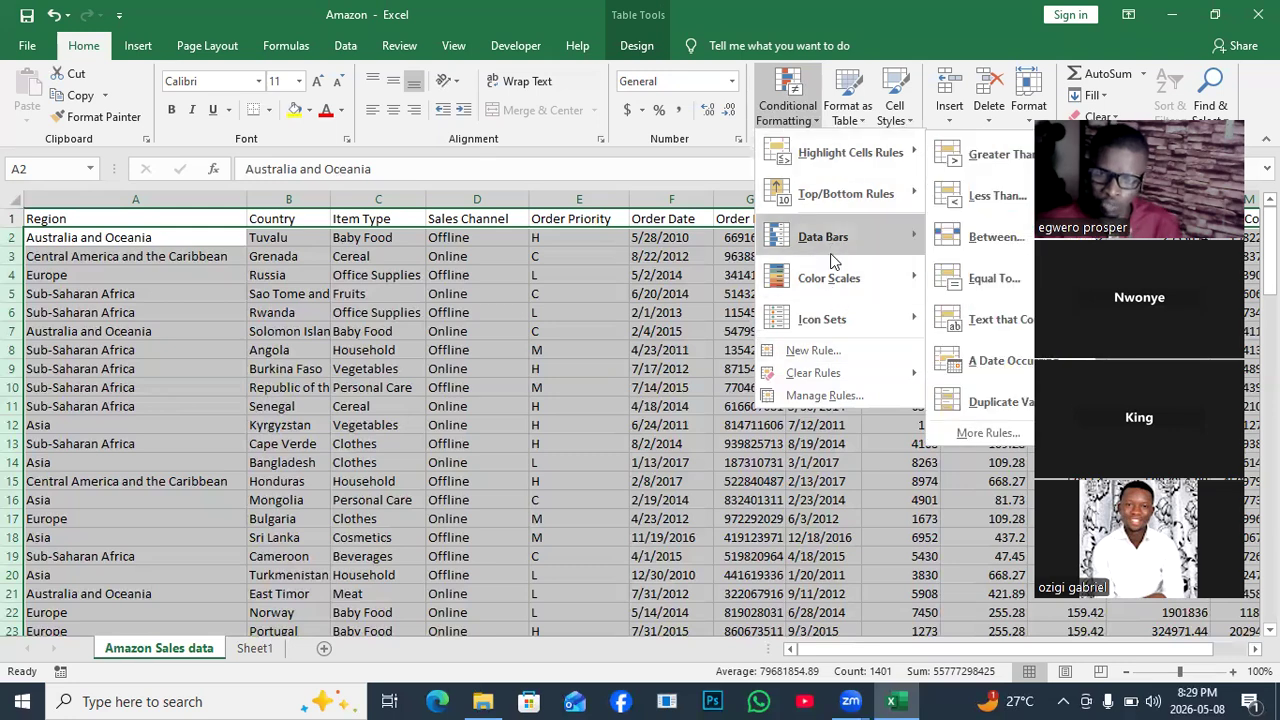
mouse_move(832, 260)
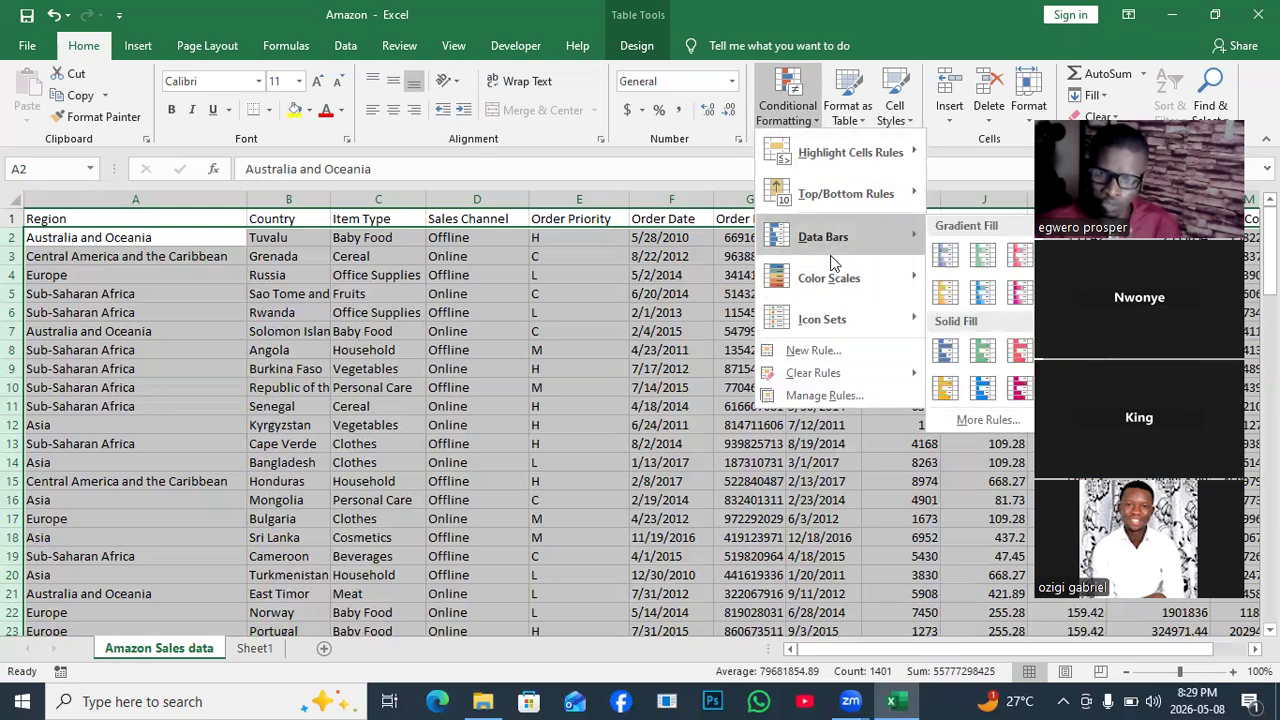
Start a New Rule of type 'Use a formula to determine which cells to format', with the formula box active.
left_click(819, 350)
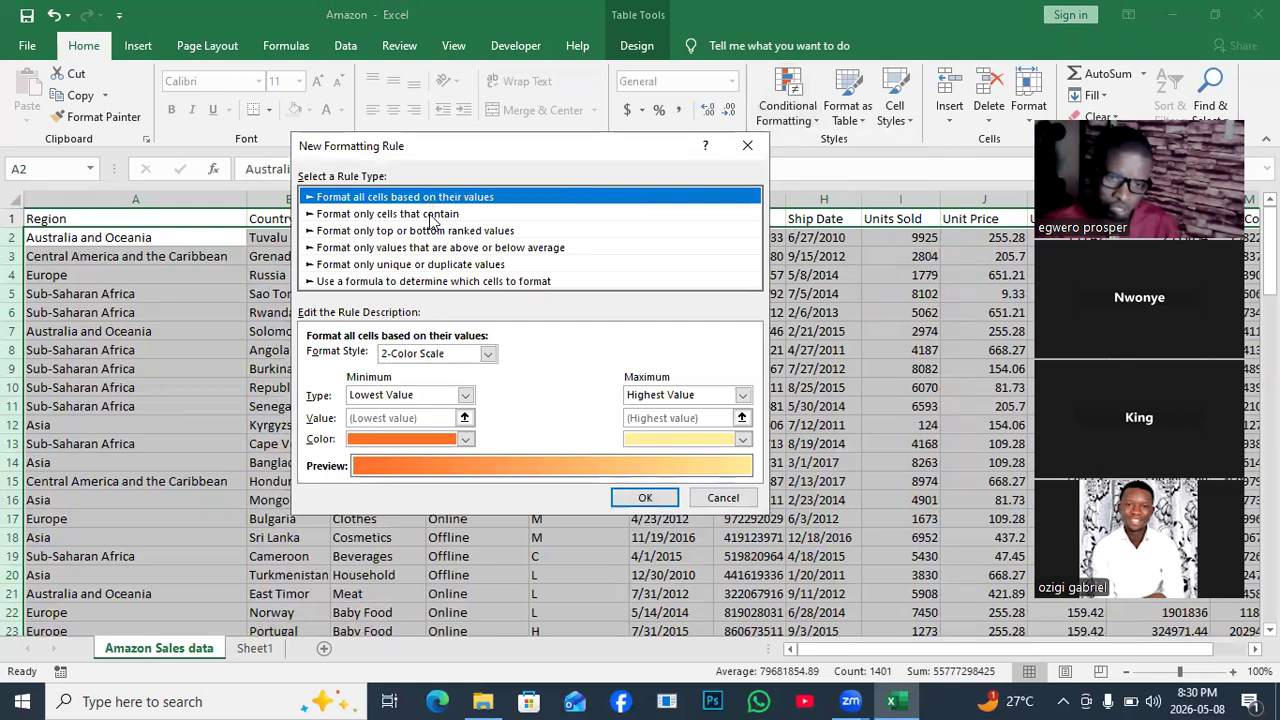
left_click(386, 282)
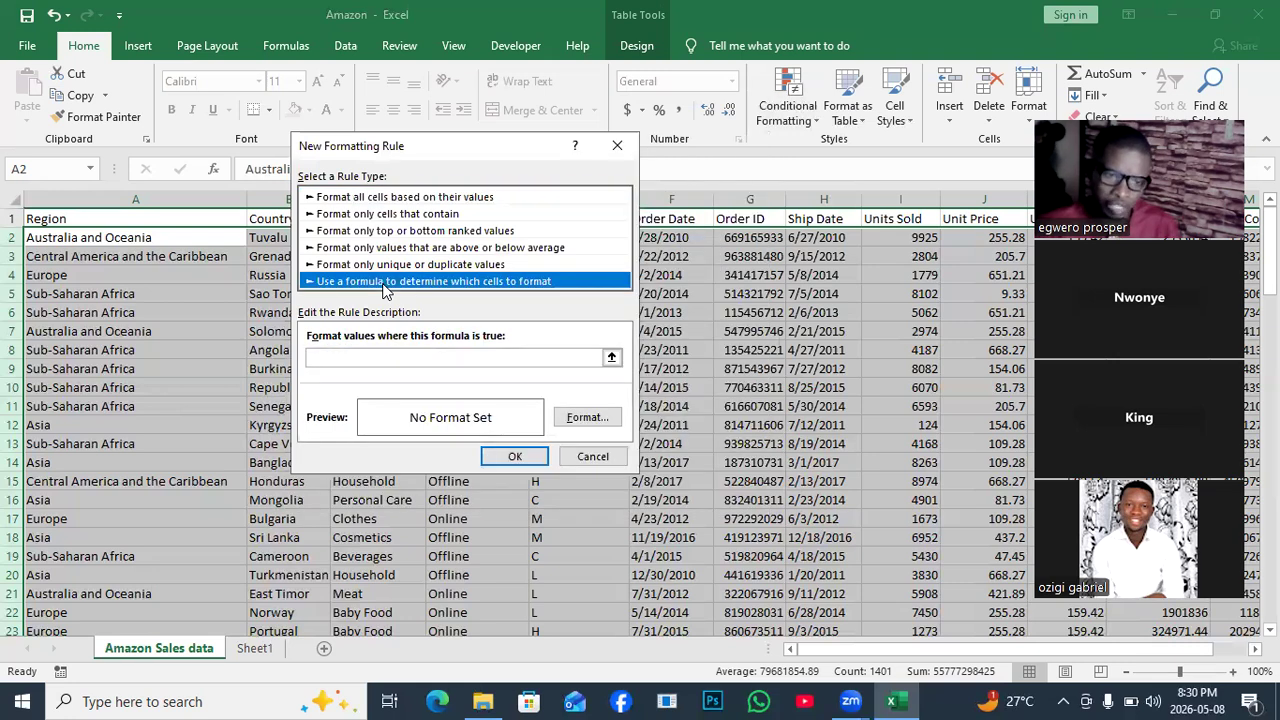
left_click(327, 358)
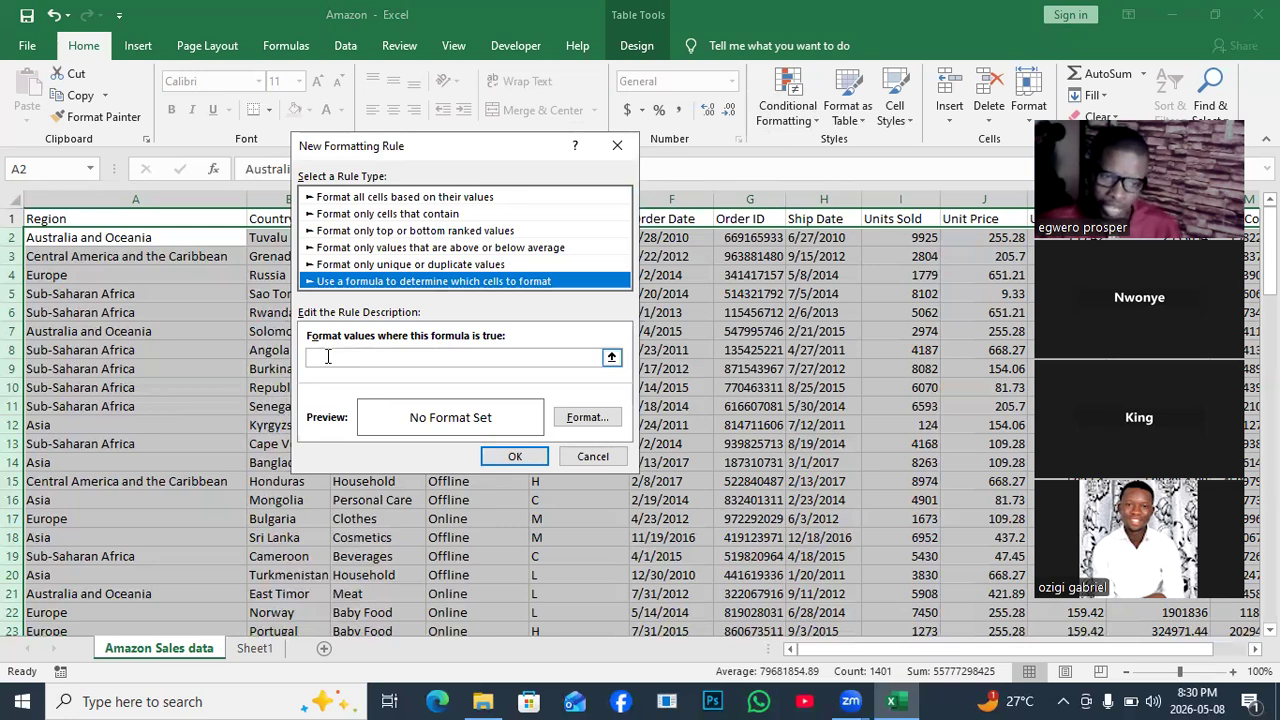
left_click(327, 356)
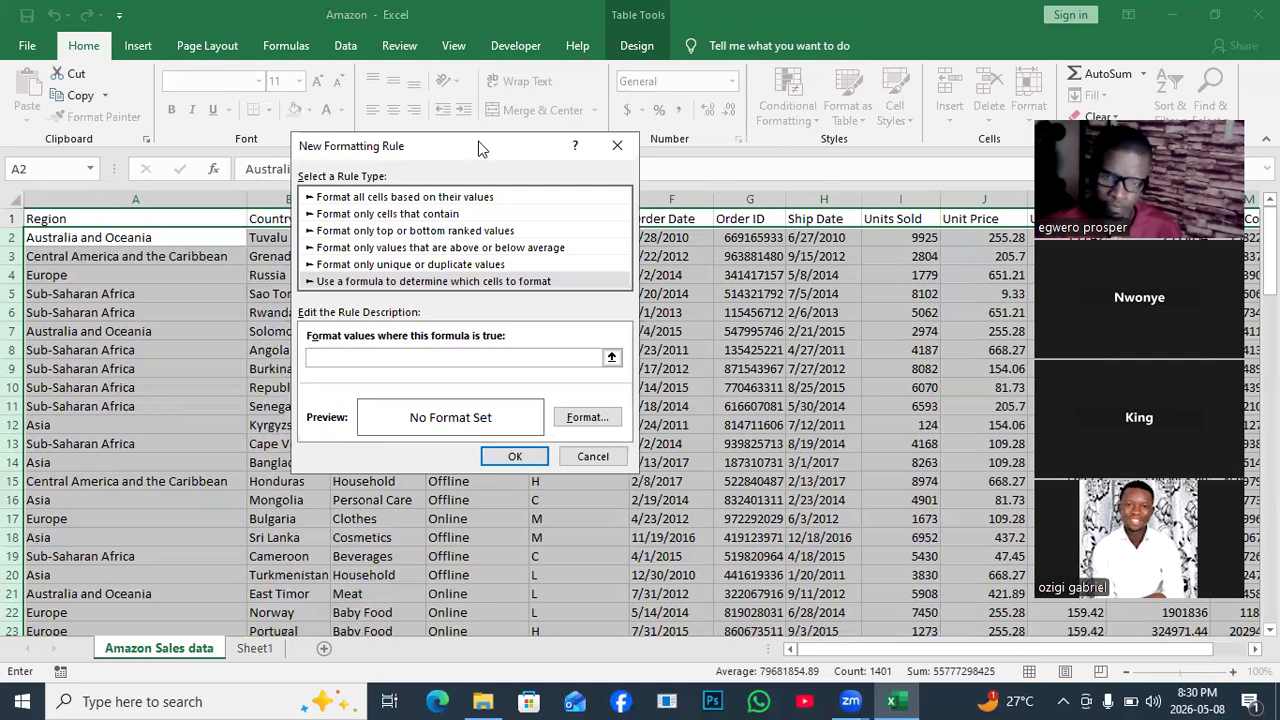
Drag the New Formatting Rule dialog right and down to uncover the Sales Channel column.
left_click_drag(479, 148, 789, 266)
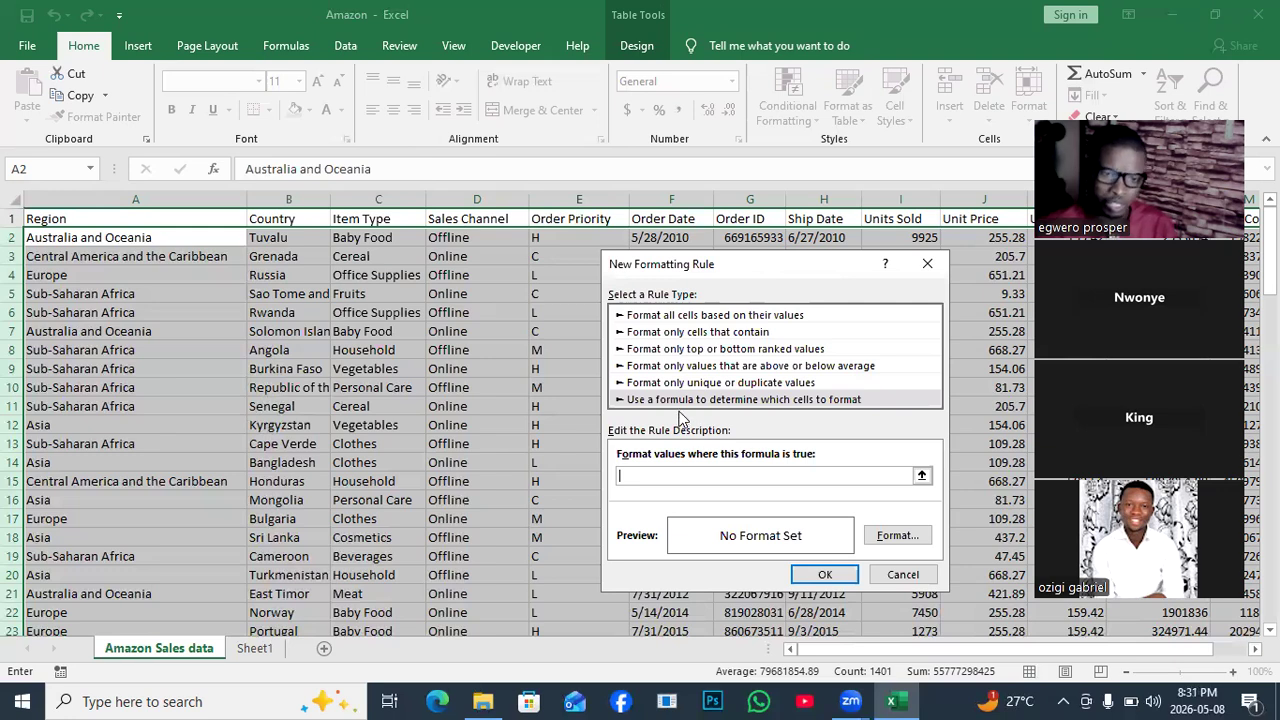
Fill the rule formula with =$D$2 by picking cell D2.
left_click(474, 238)
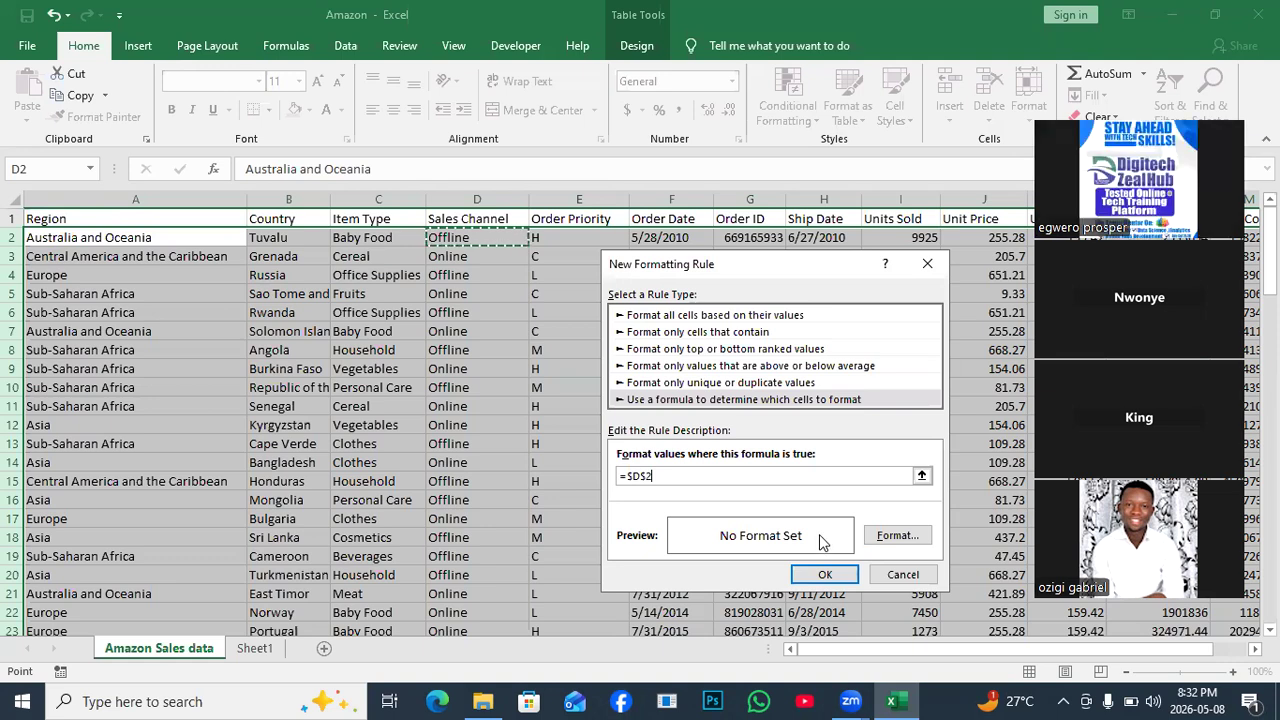
Edit the rule formula to =$D2, keeping column D absolute and the row relative.
left_click(761, 470)
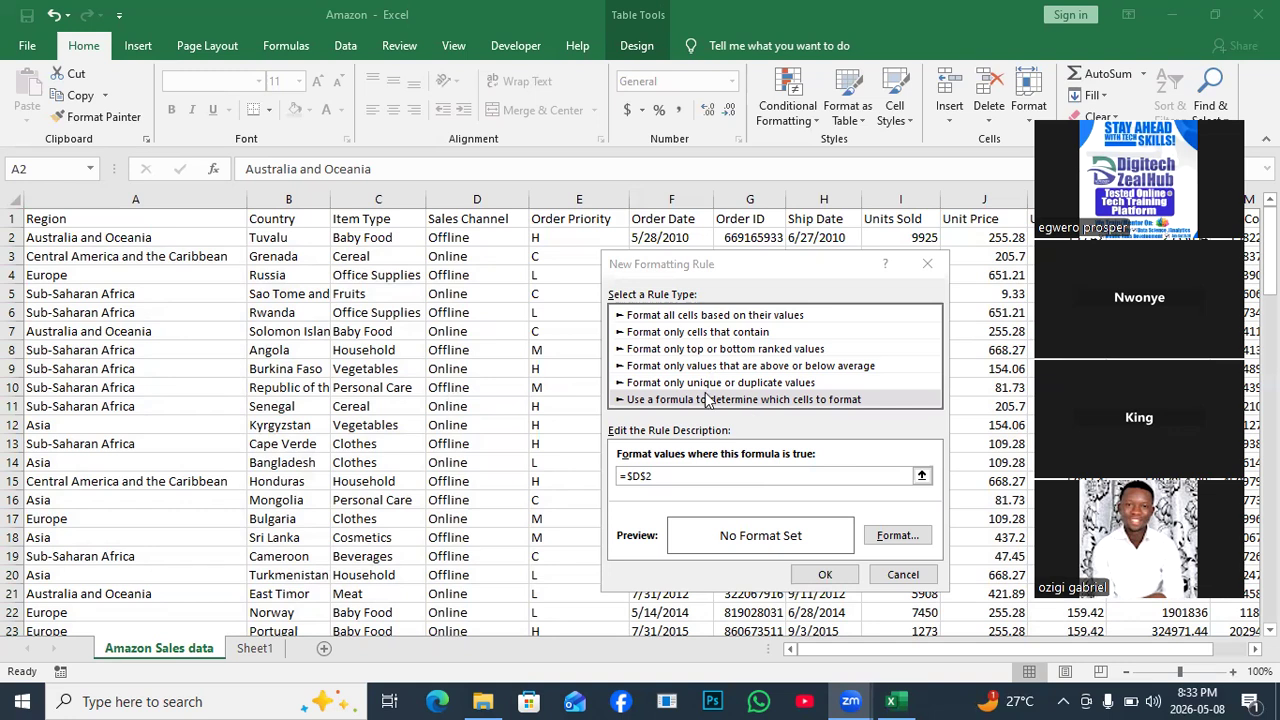
left_click(649, 476)
key("BackSpace")
type("2")
left_click(645, 476)
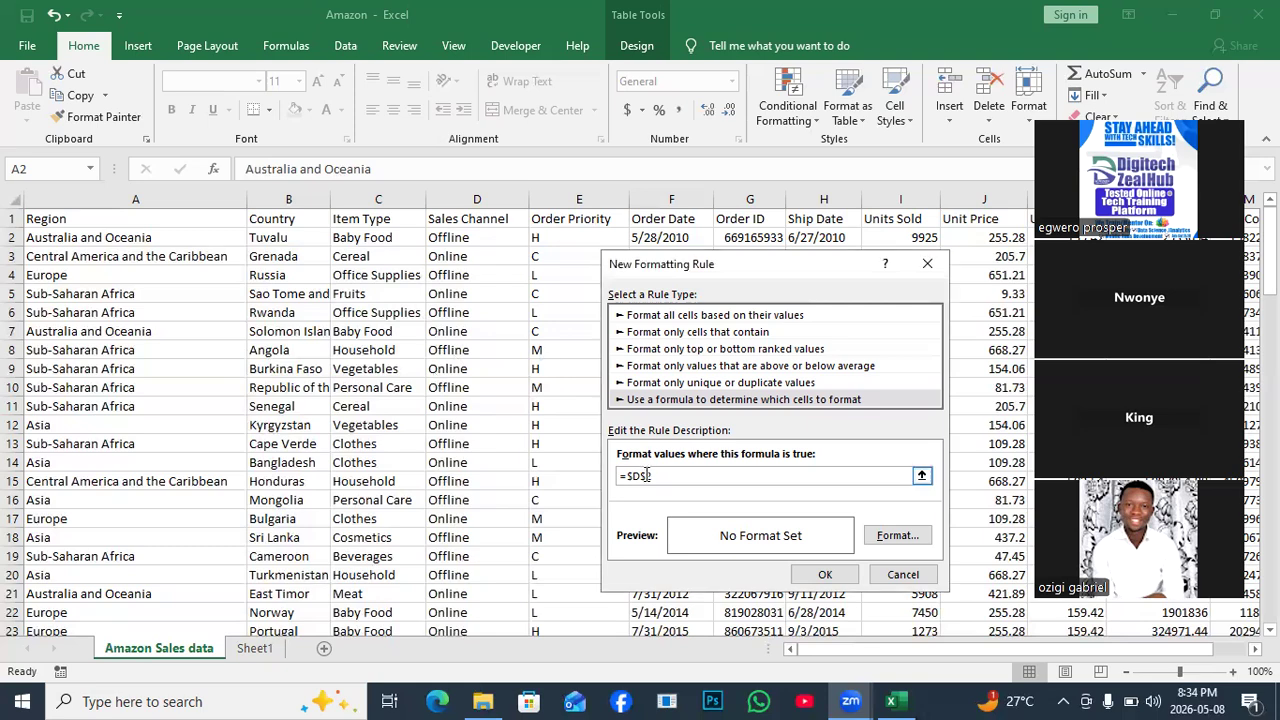
key("BackSpace")
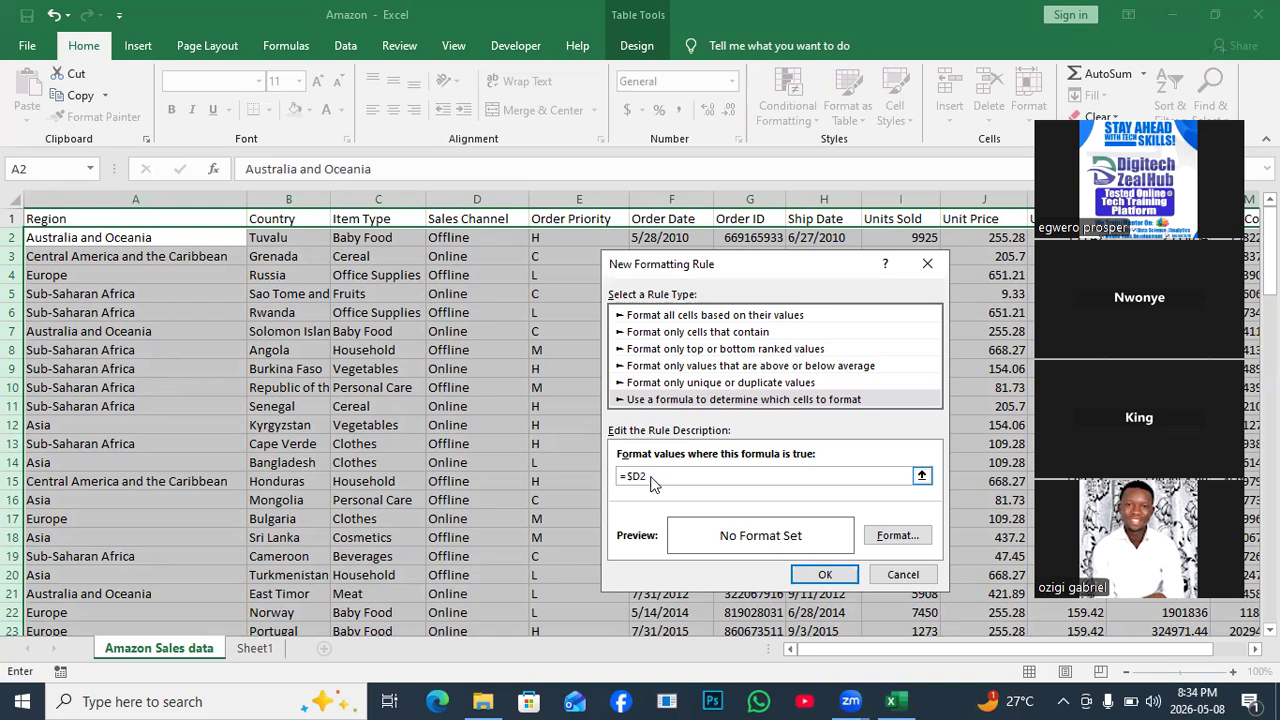
Extend the formula to =$D2=, removing an accidental D3 reference.
type("=")
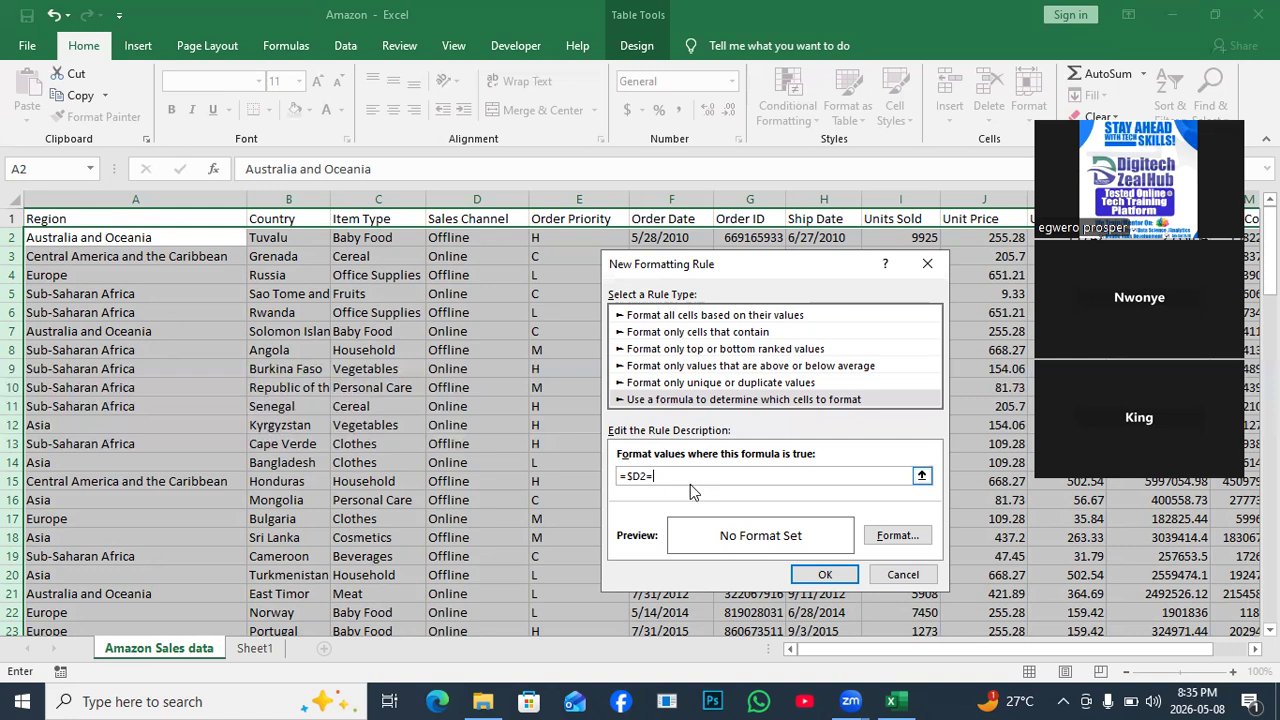
left_click(457, 259)
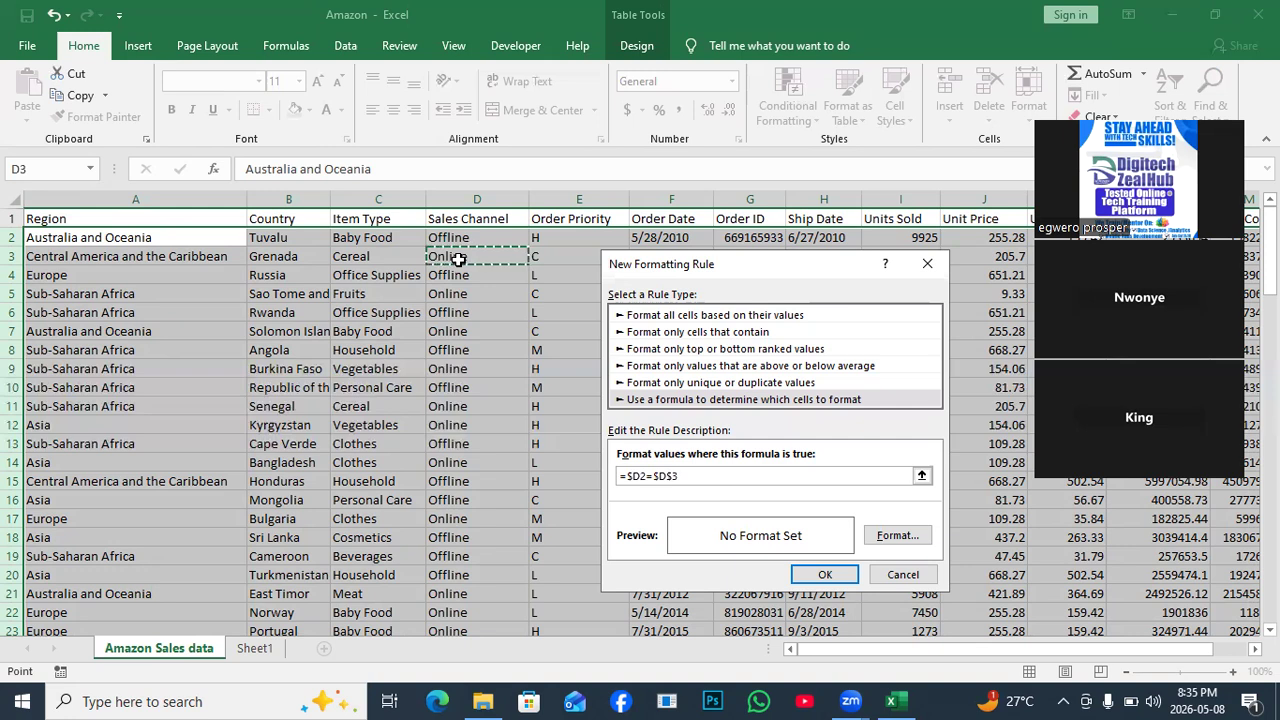
key("BackSpace")
key("BackSpace")
key("BackSpace")
key("BackSpace")
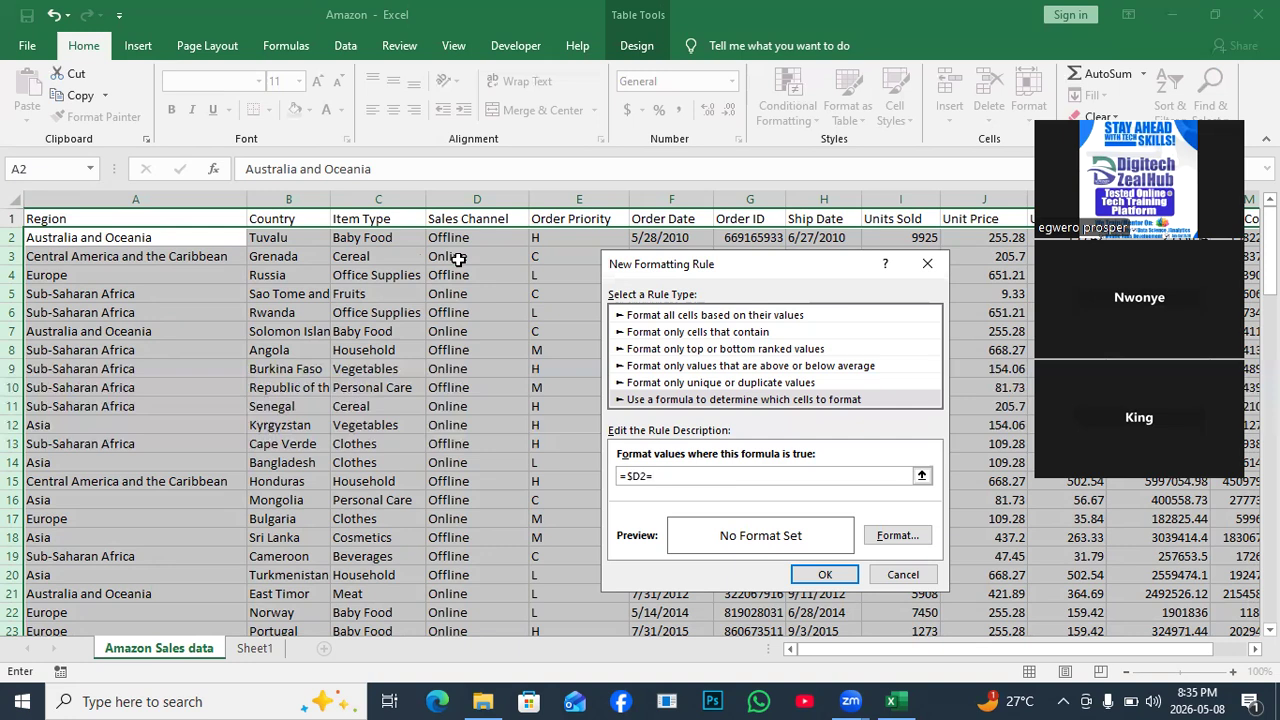
Complete the formula as =$D2="Online", fixing the capitalisation typos.
type("\"")
type("on")
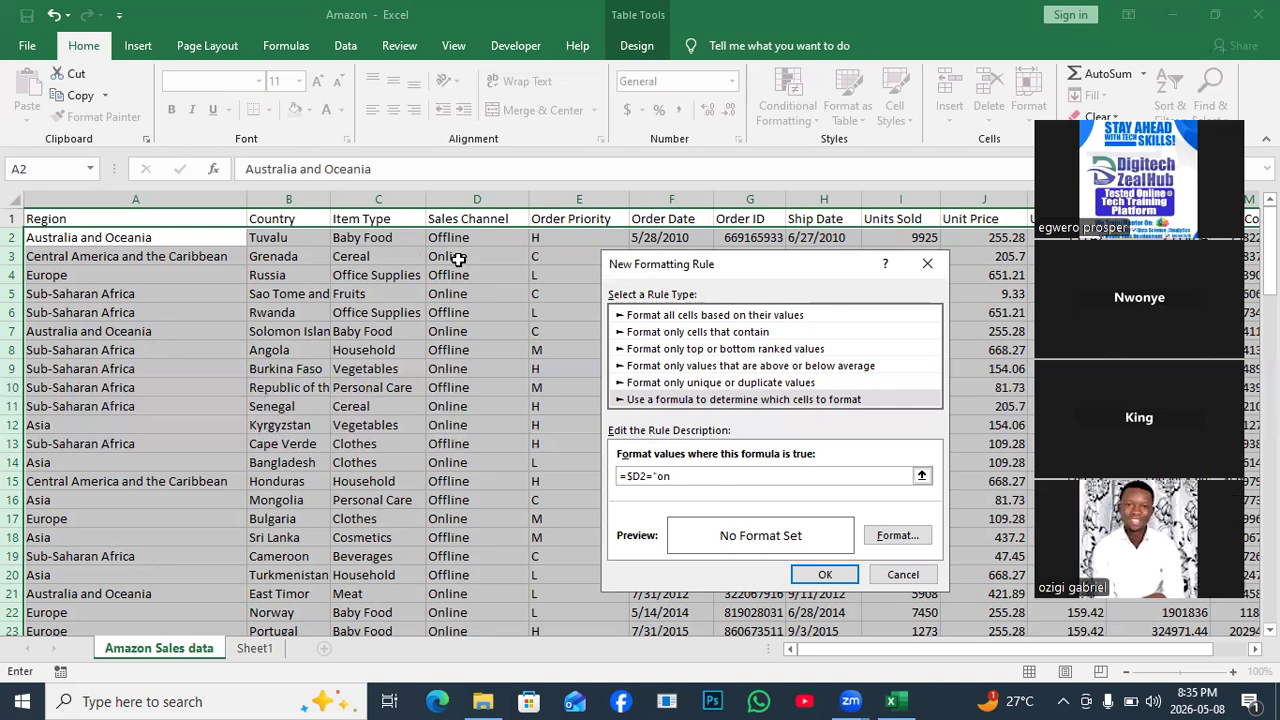
key("BackSpace")
key("BackSpace")
type("oNLINE")
key("BackSpace")
key("BackSpace")
key("BackSpace")
key("BackSpace")
key("BackSpace")
key("BackSpace")
type("Onlin")
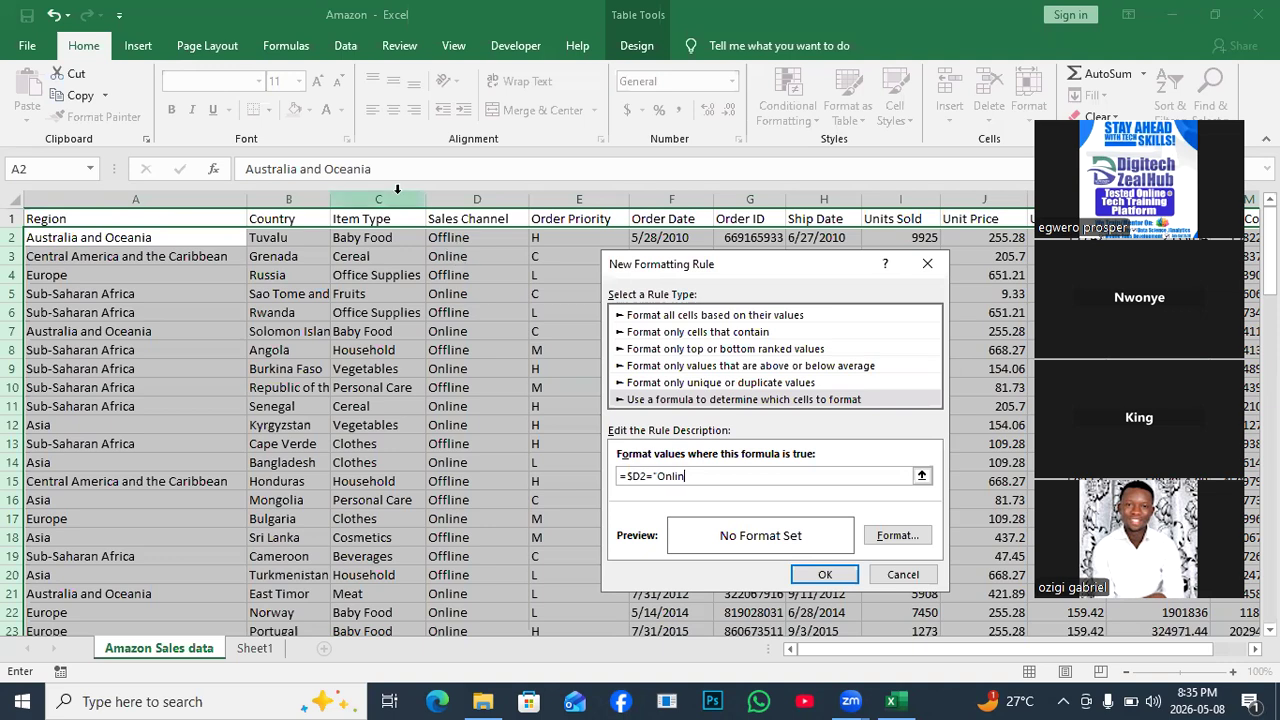
type("e\"")
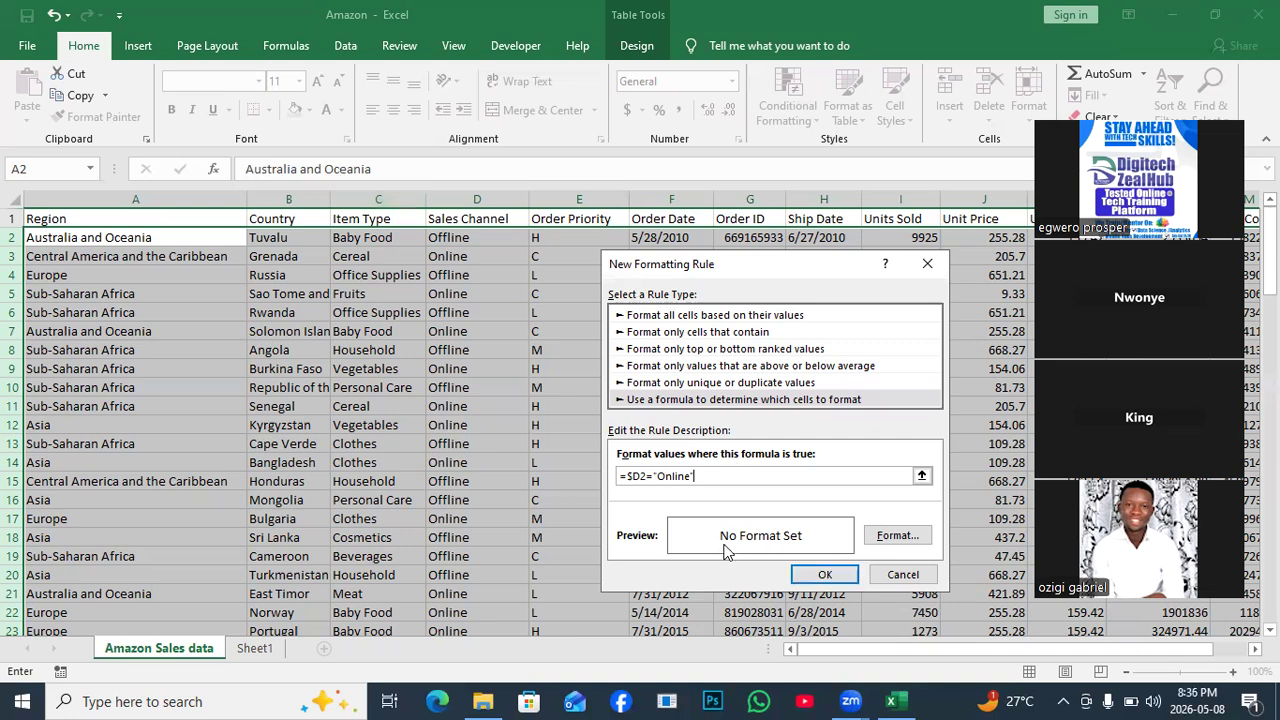
Give the Online rule's format a red cell fill with bold white font.
left_click(903, 541)
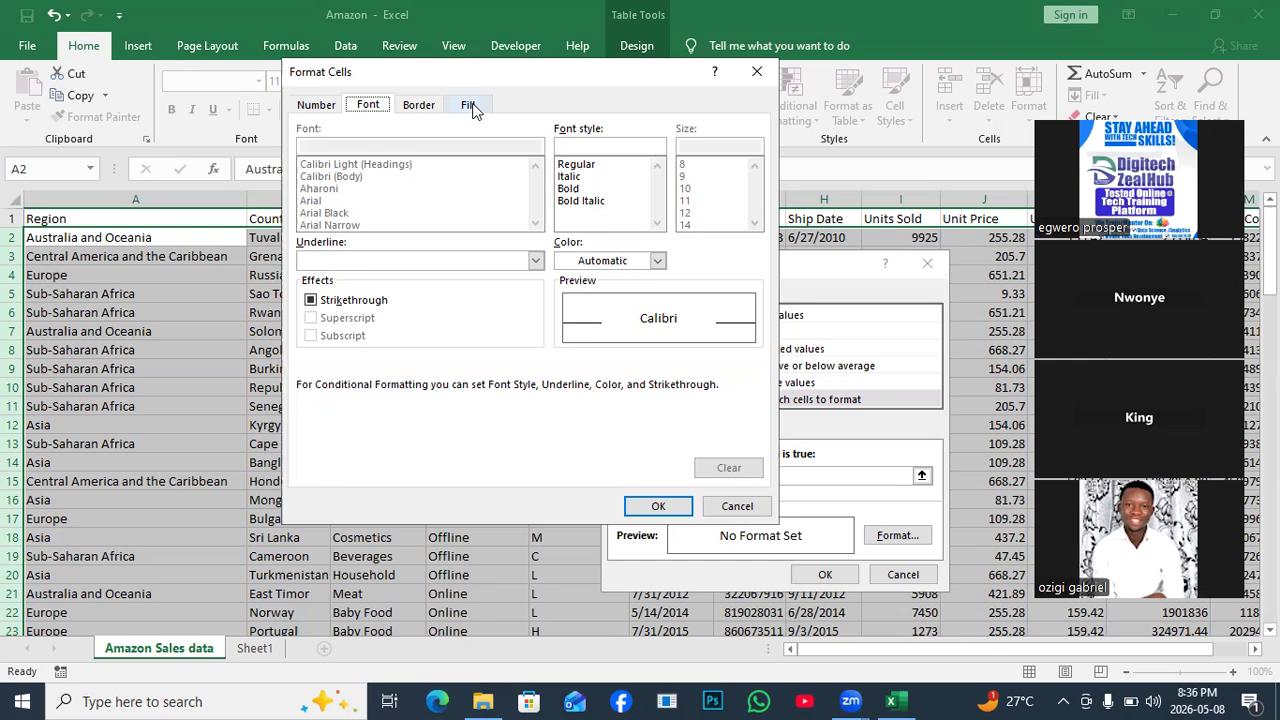
left_click(472, 106)
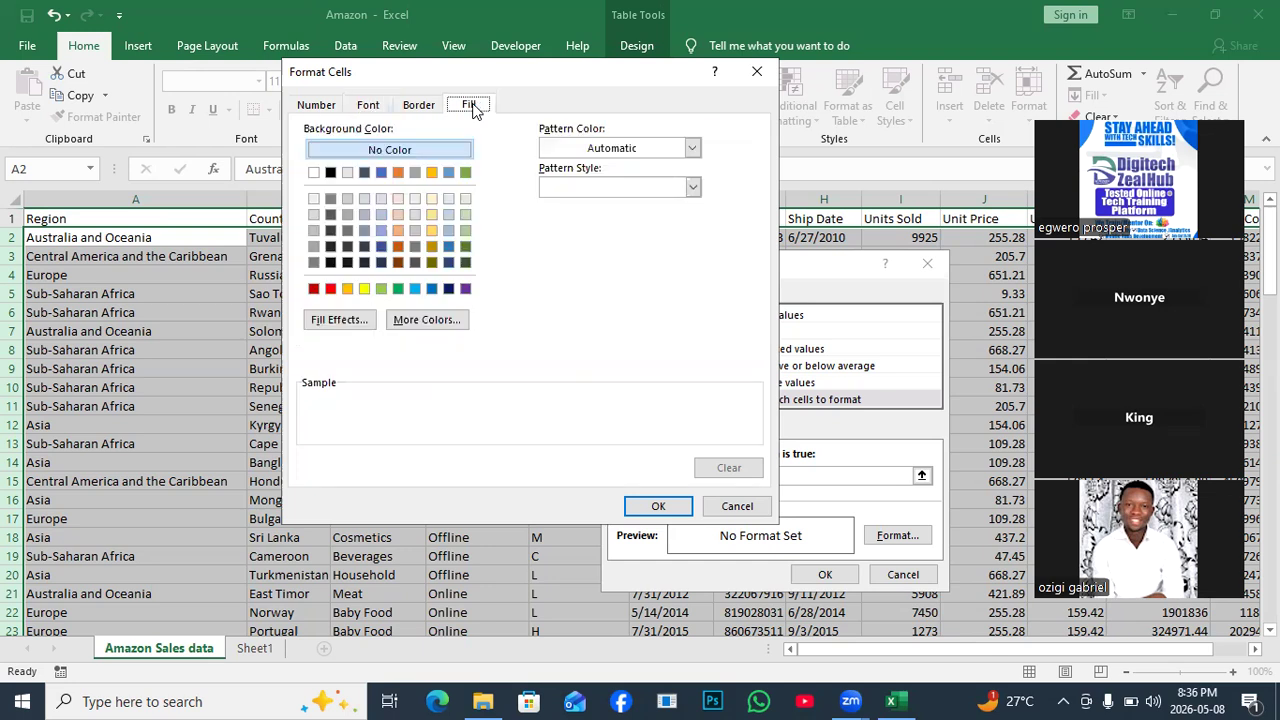
left_click(331, 291)
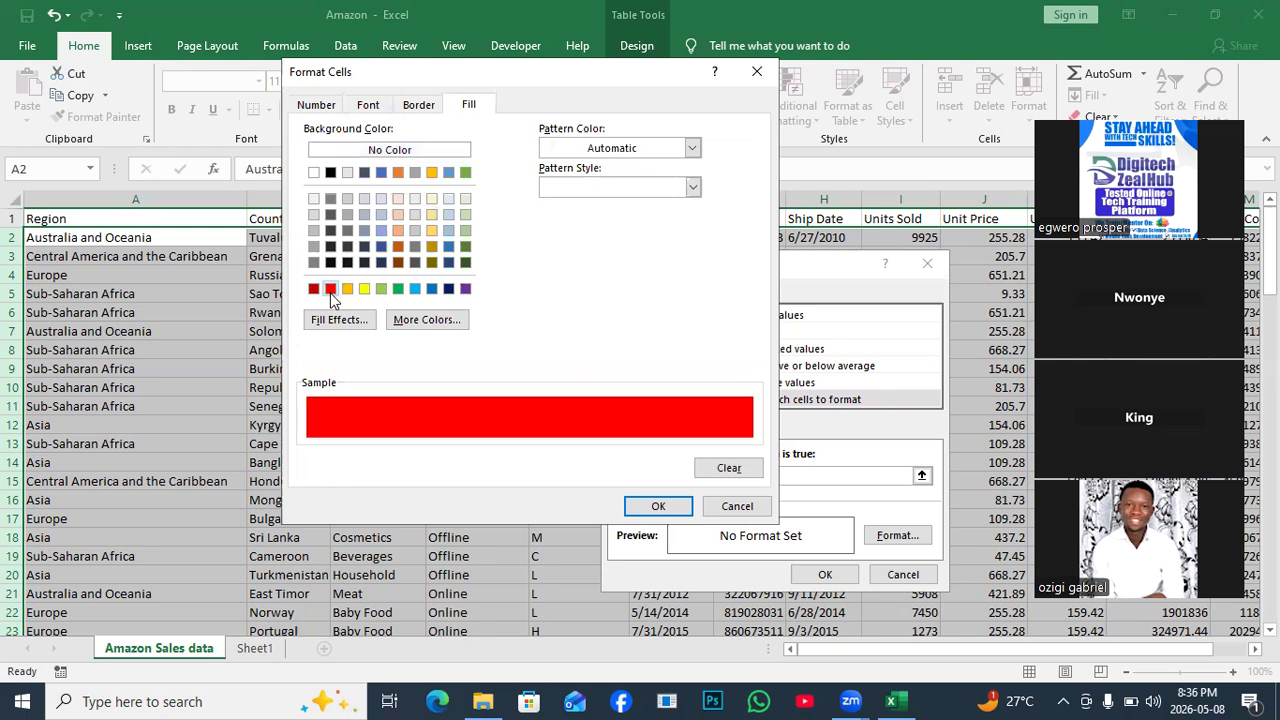
left_click(369, 106)
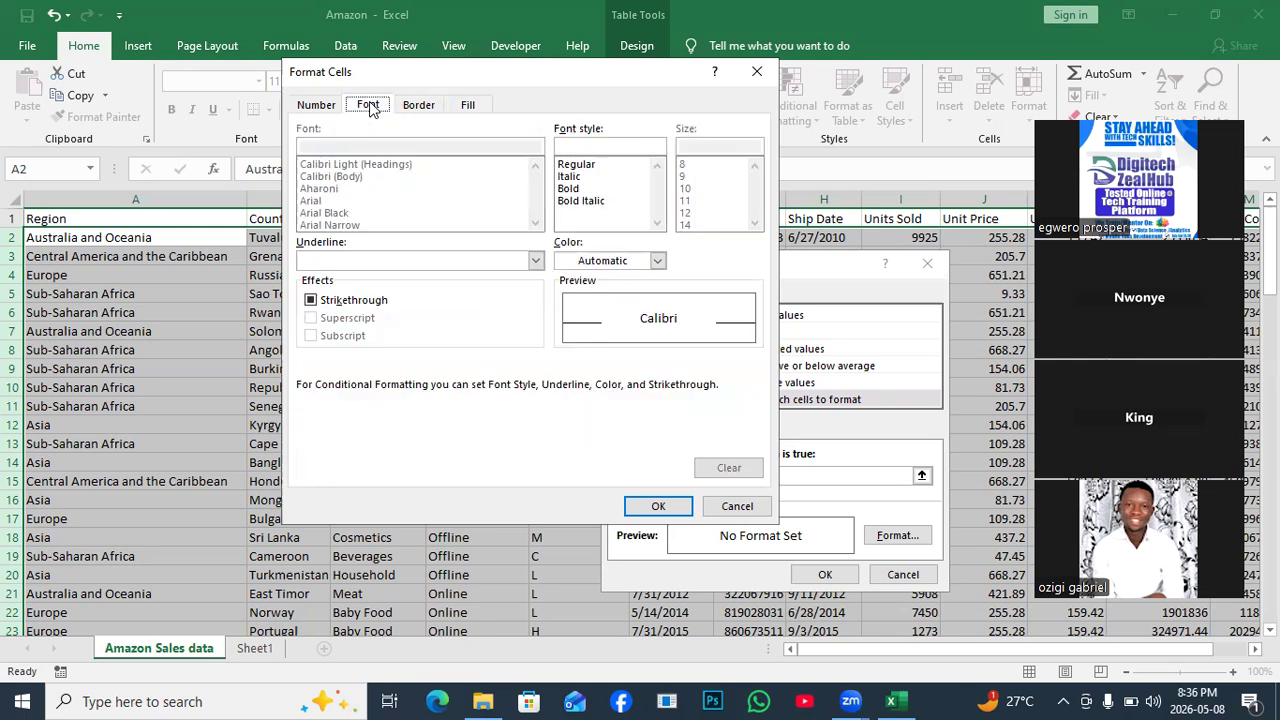
left_click(657, 260)
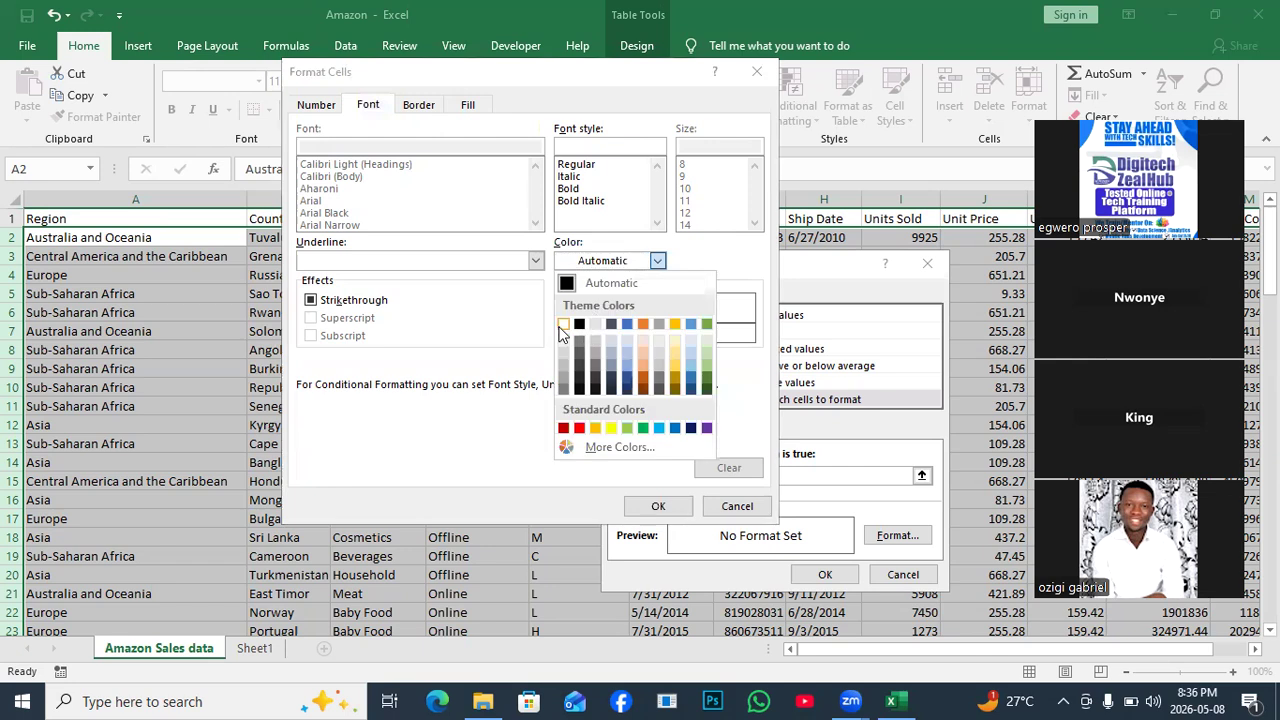
left_click(562, 324)
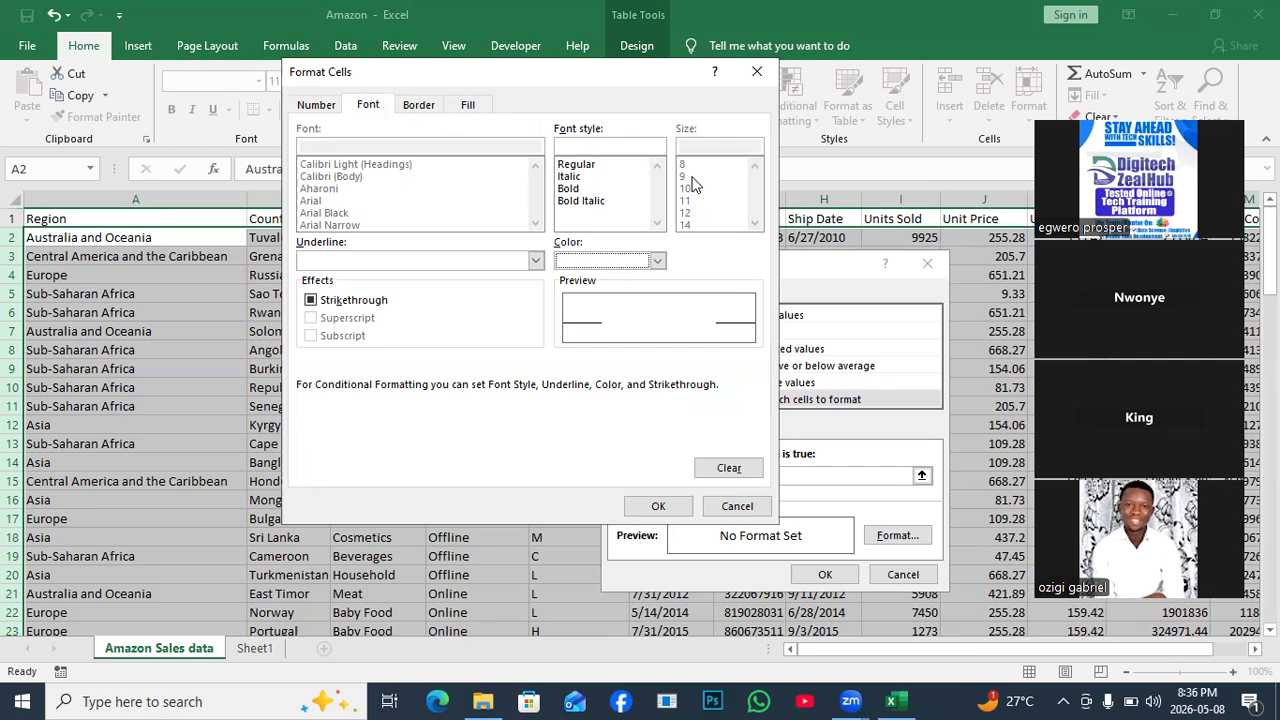
left_click(566, 190)
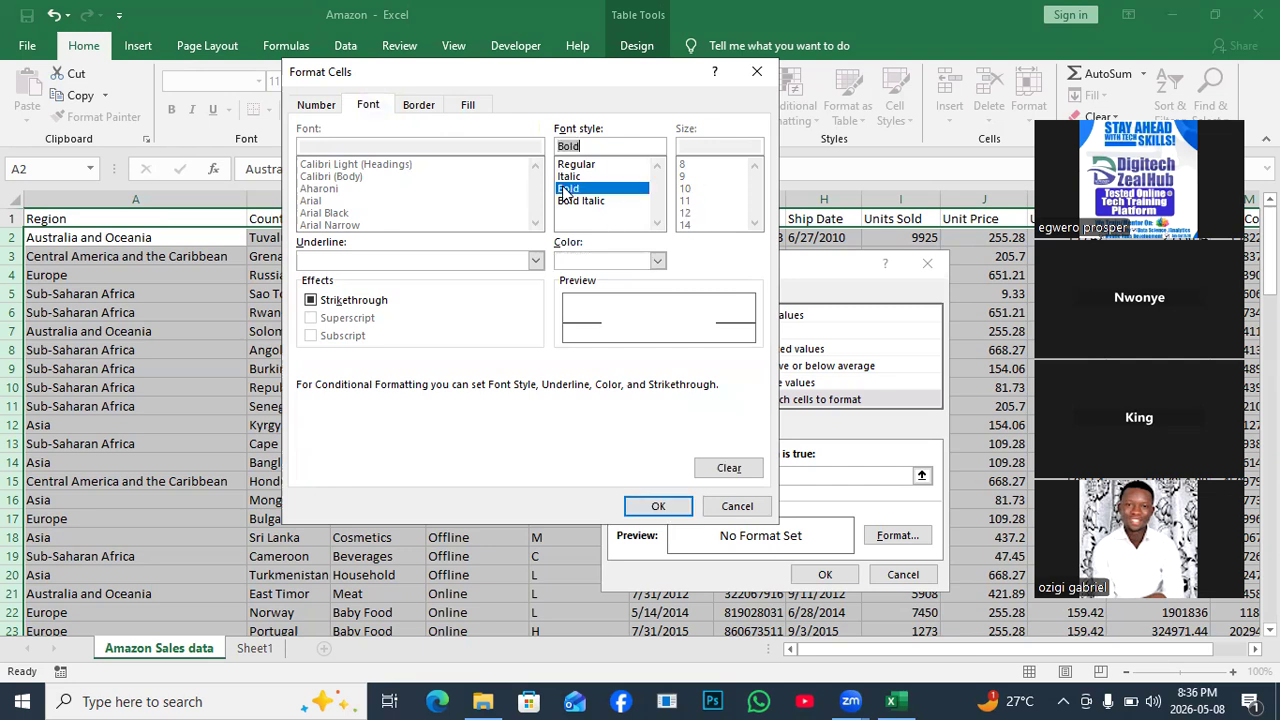
left_click(657, 507)
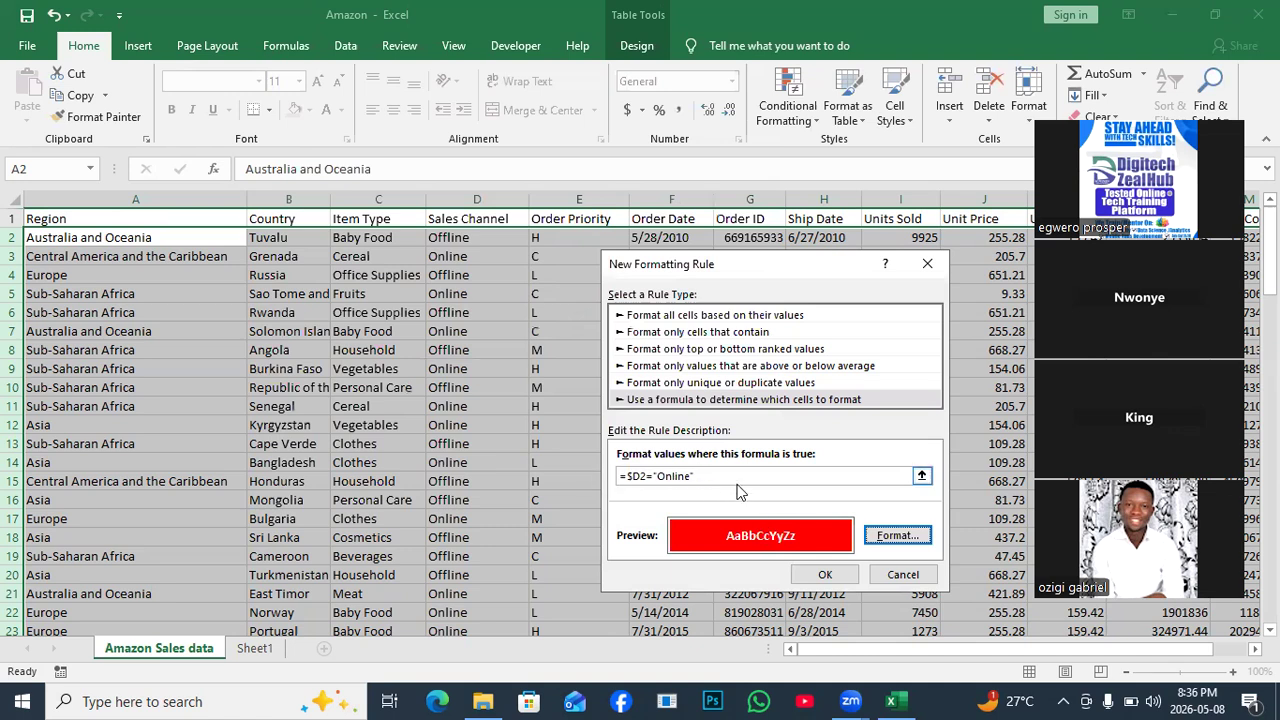
Apply the =$D2="Online" rule so Online rows turn red with bold white text.
left_click(825, 575)
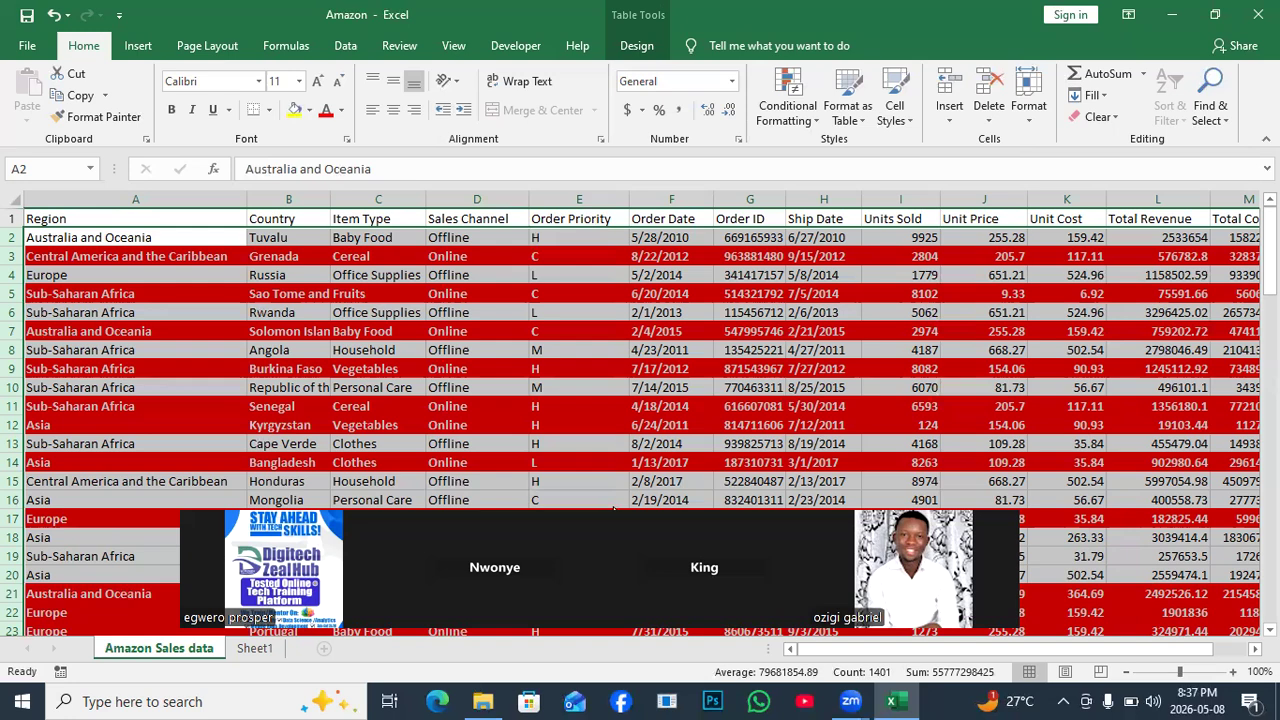
Turn on filter dropdowns for the Amazon sales table headers from the Data tab.
left_click_drag(613, 512, 628, 407)
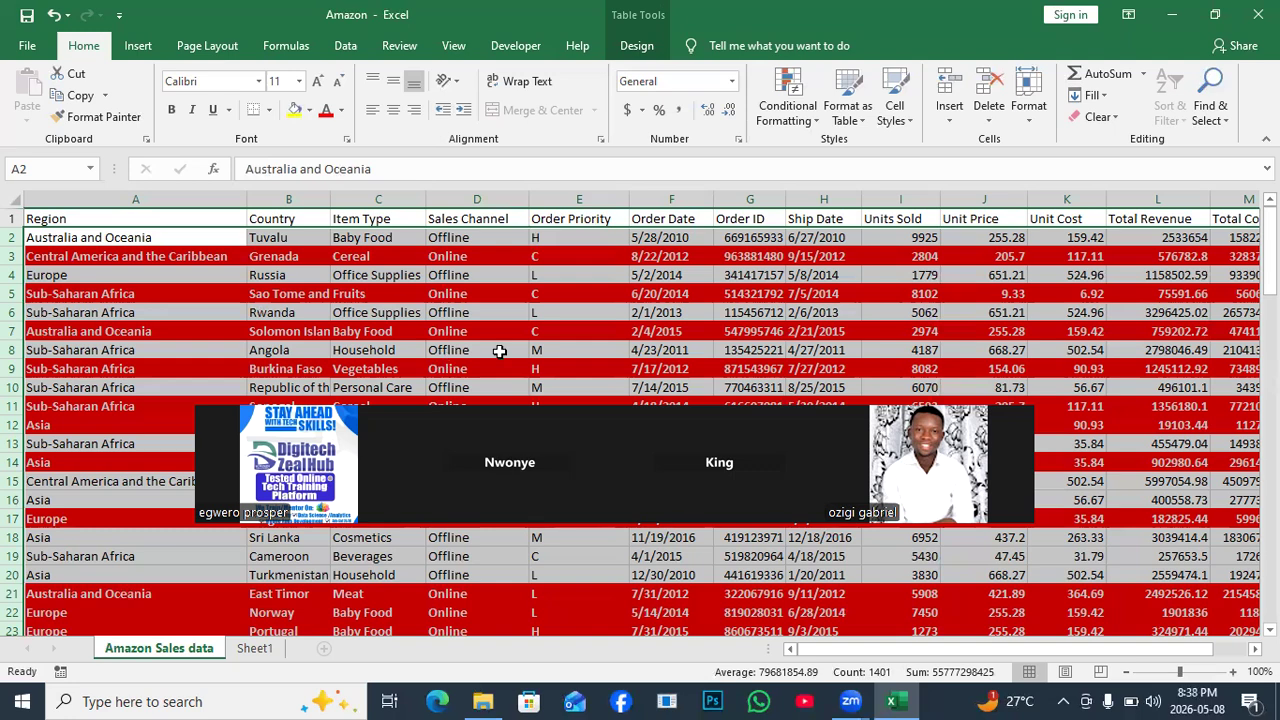
left_click_drag(490, 400, 170, 191)
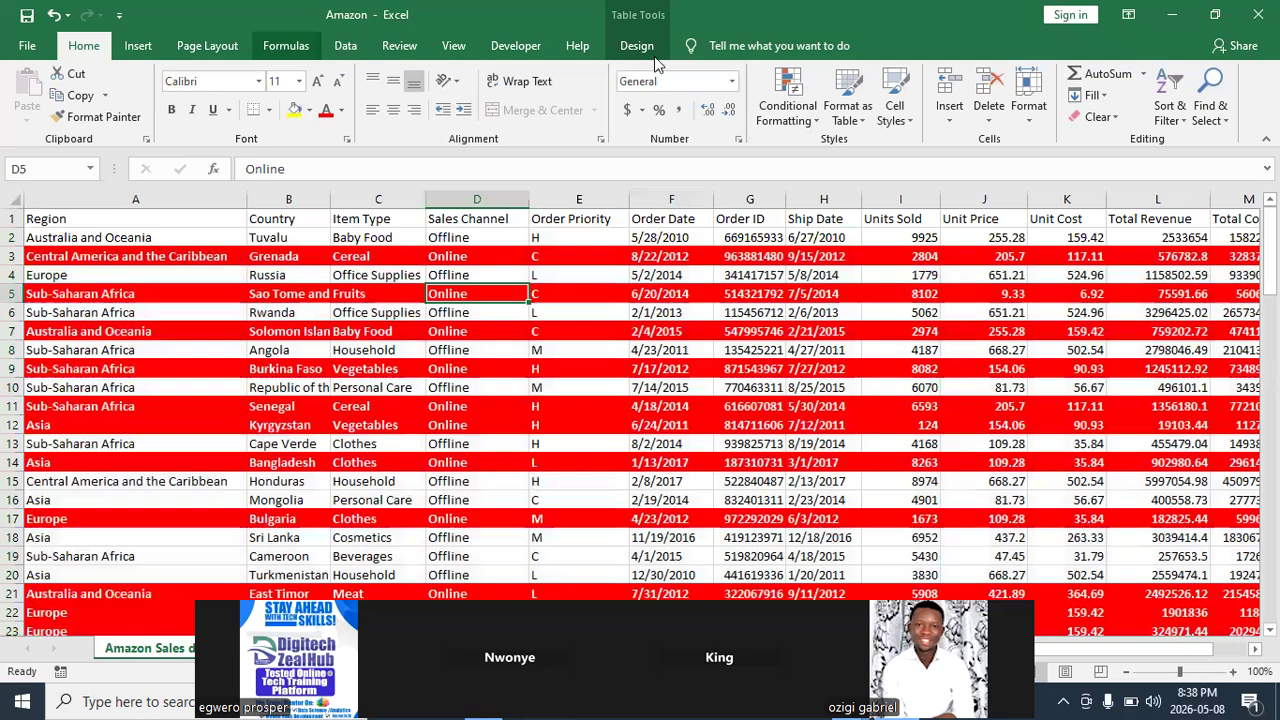
left_click(592, 80)
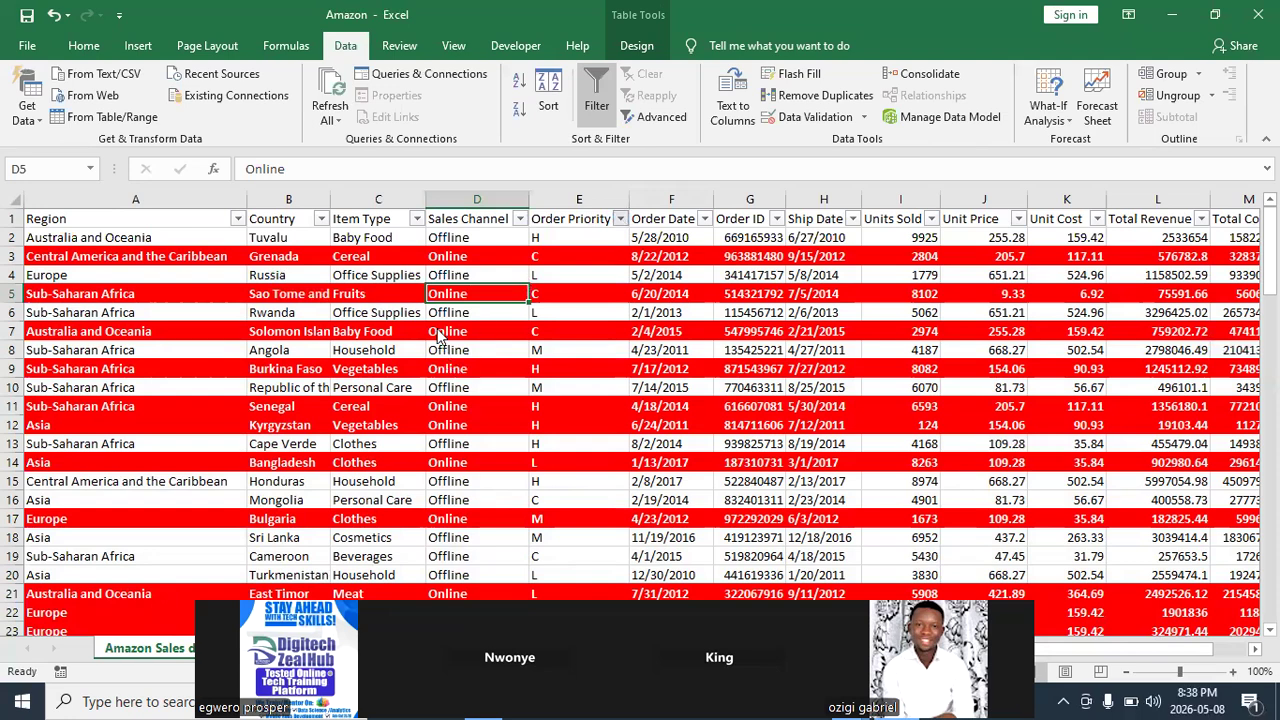
Filter the table by red cell colour, leaving 50 of 101 Online records.
mouse_move(540, 342)
left_click(687, 358)
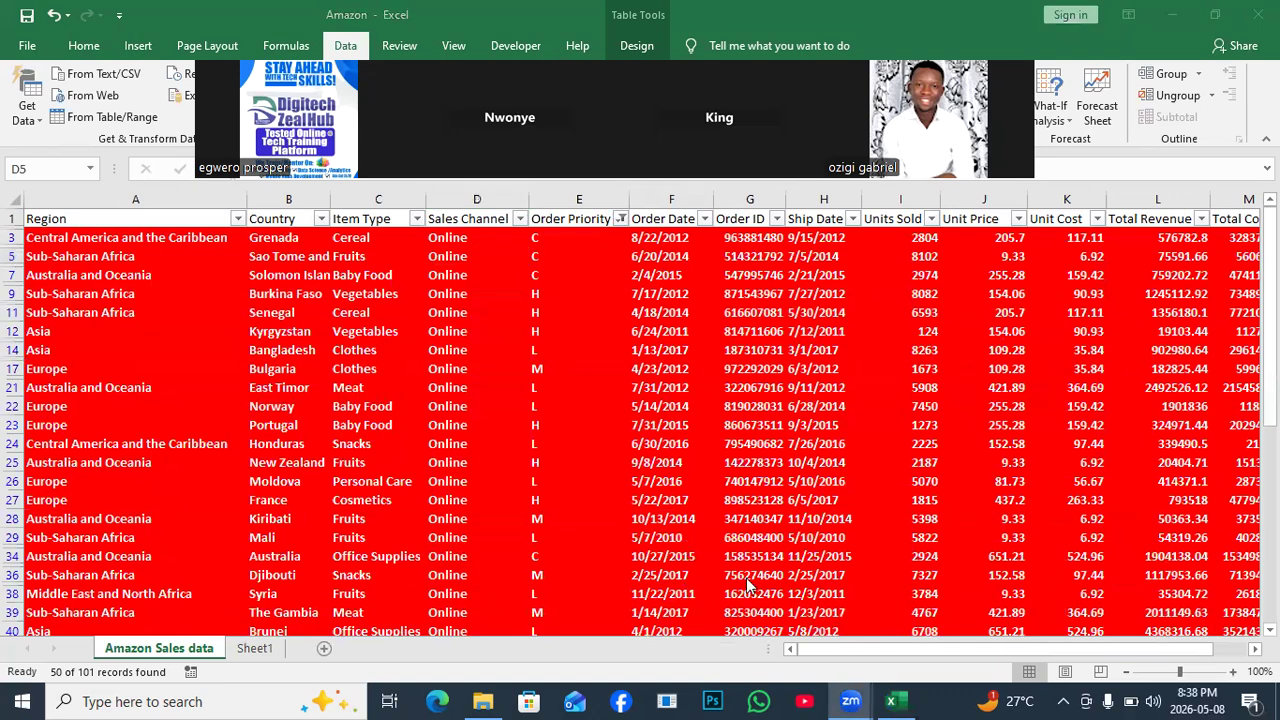
scroll(843, 566, "down", 3)
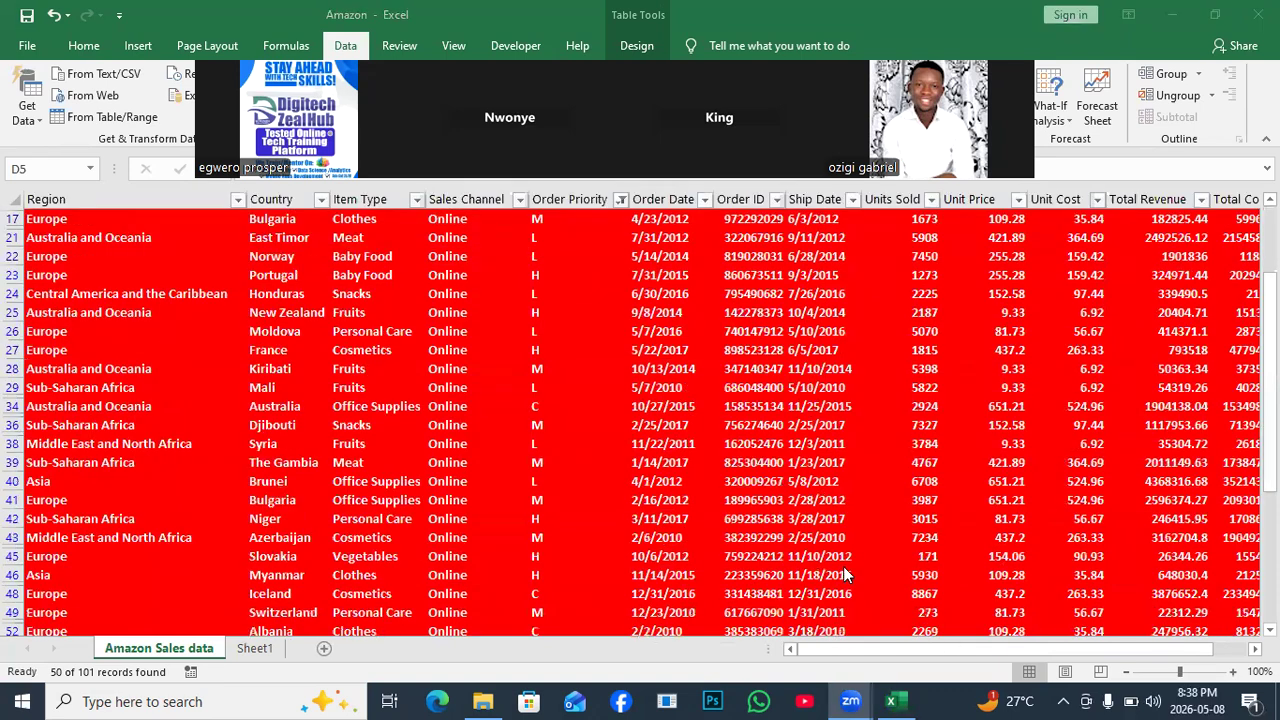
scroll(847, 585, "down", 8)
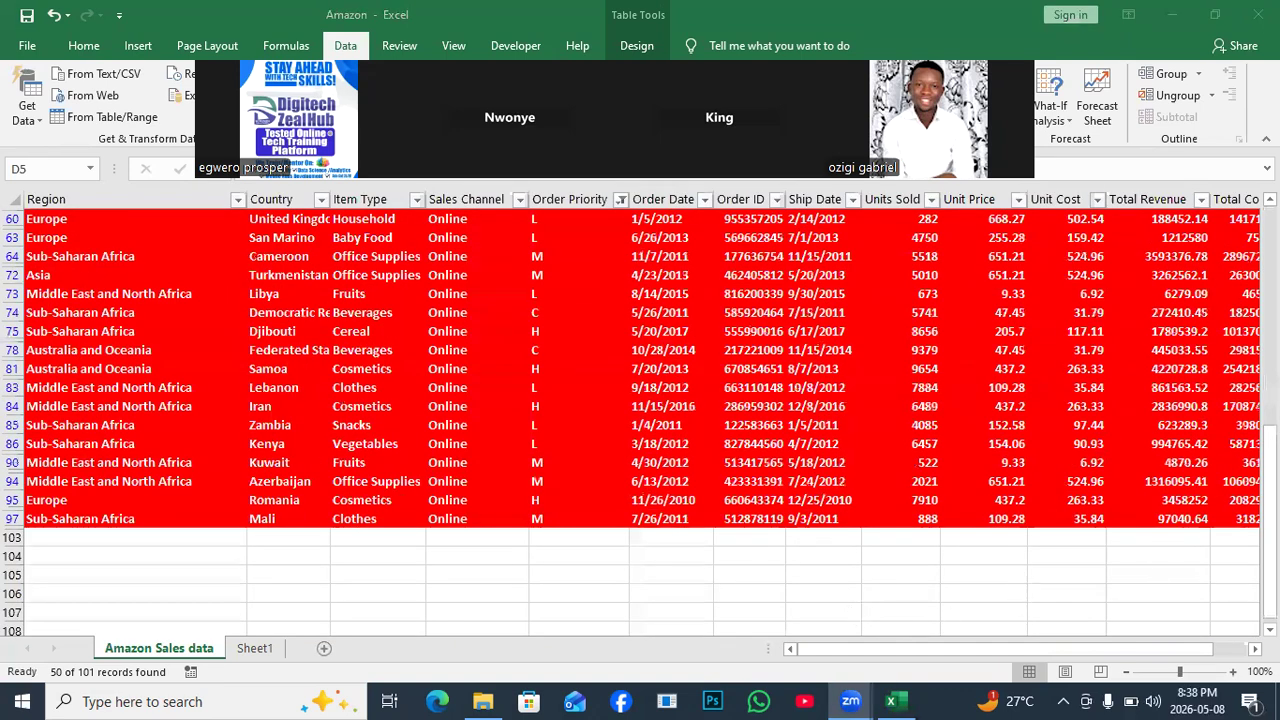
scroll(1230, 405, "down", 1)
Select the 50 visible Total Revenue values to read their sum of 58253959.11.
left_click(1158, 218)
key("ctrl+Up")
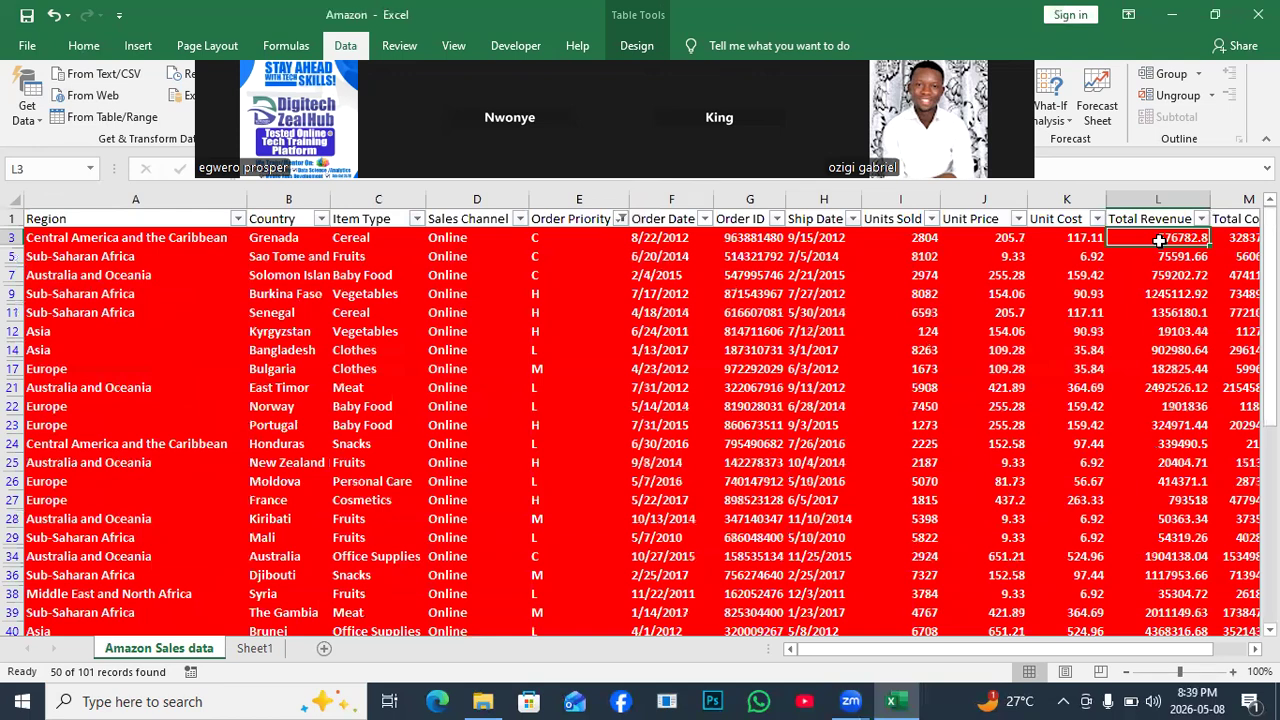
key("ctrl+Down")
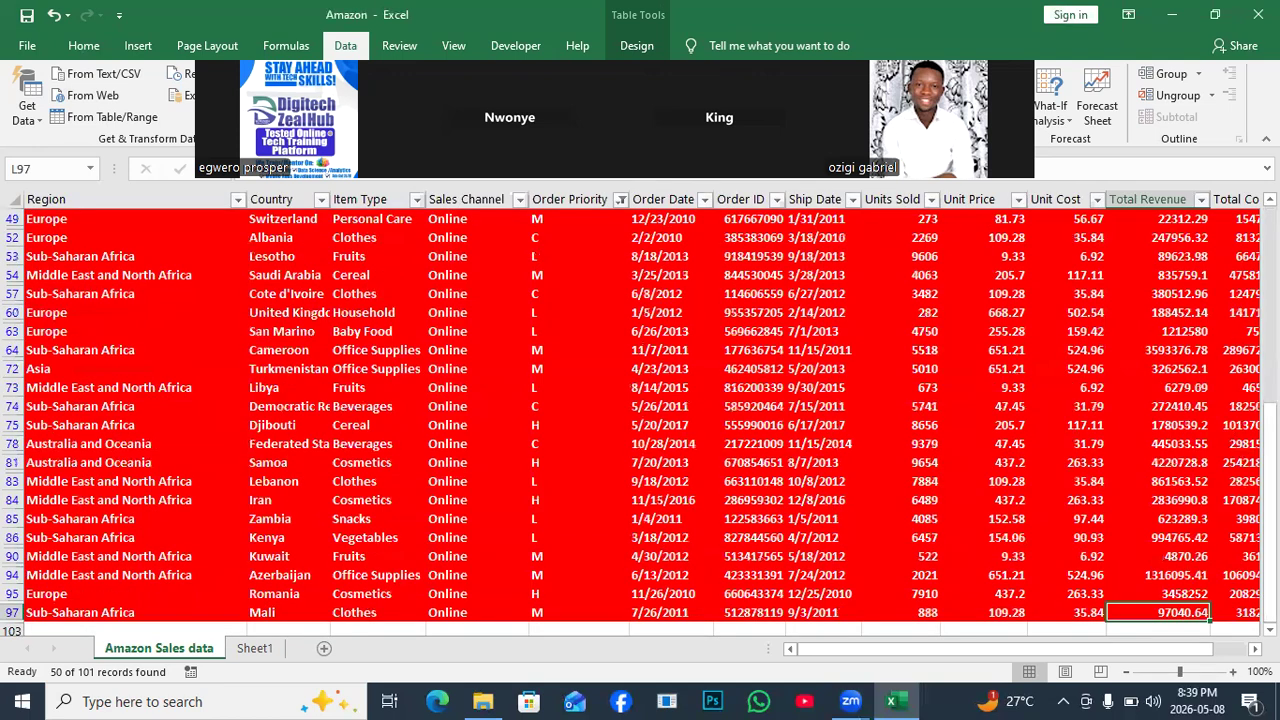
key("ctrl+Up")
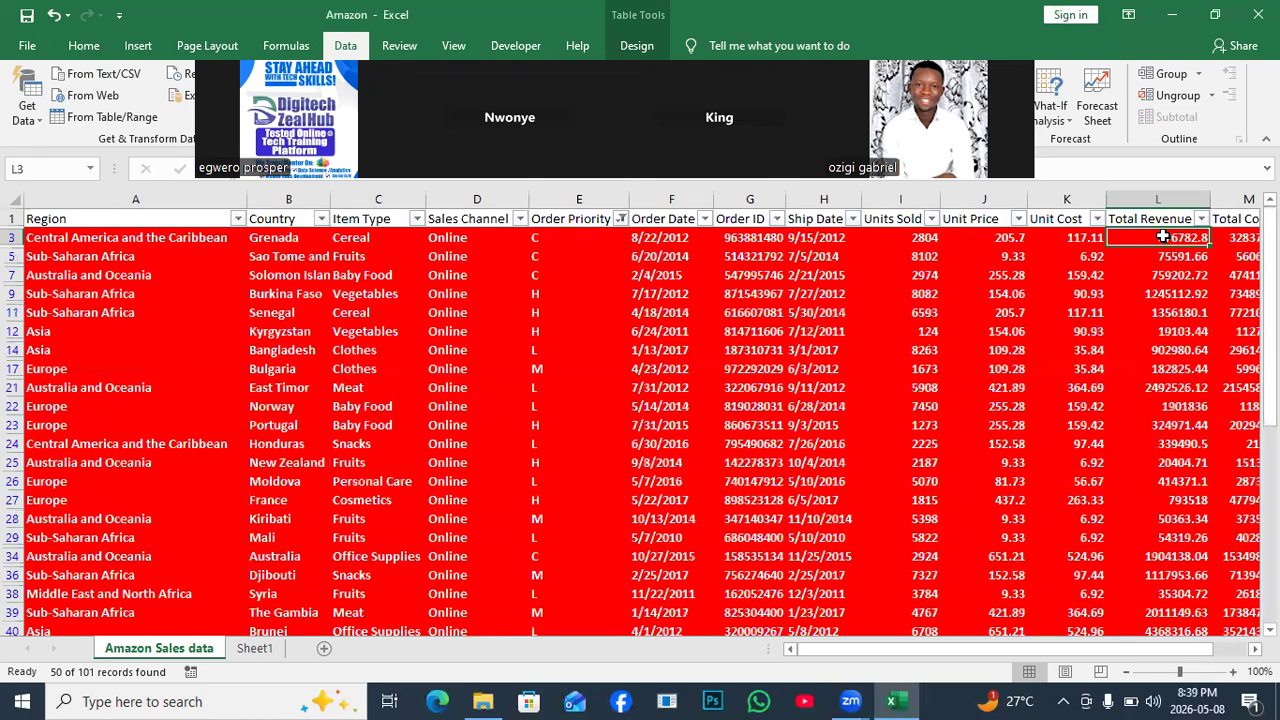
key("ctrl+shift+Down")
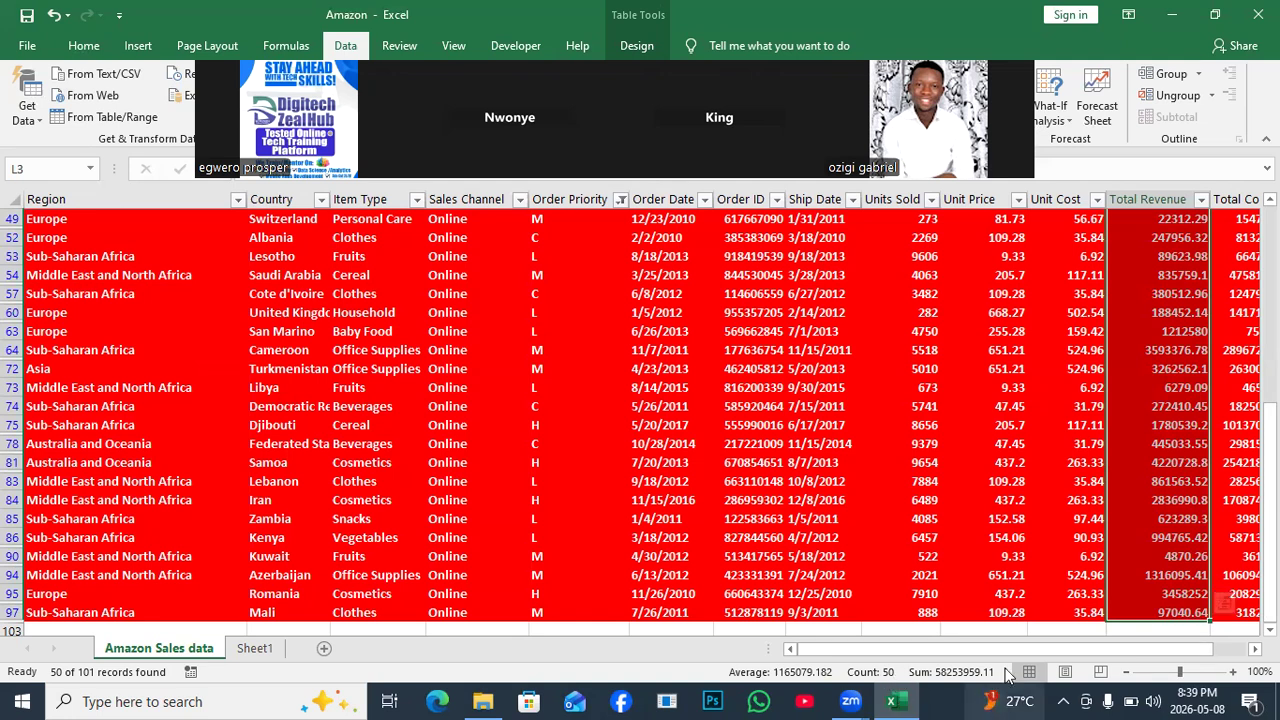
Select the visible Total Profit values from N3 down to the table's end.
left_click_drag(1023, 655, 1101, 648)
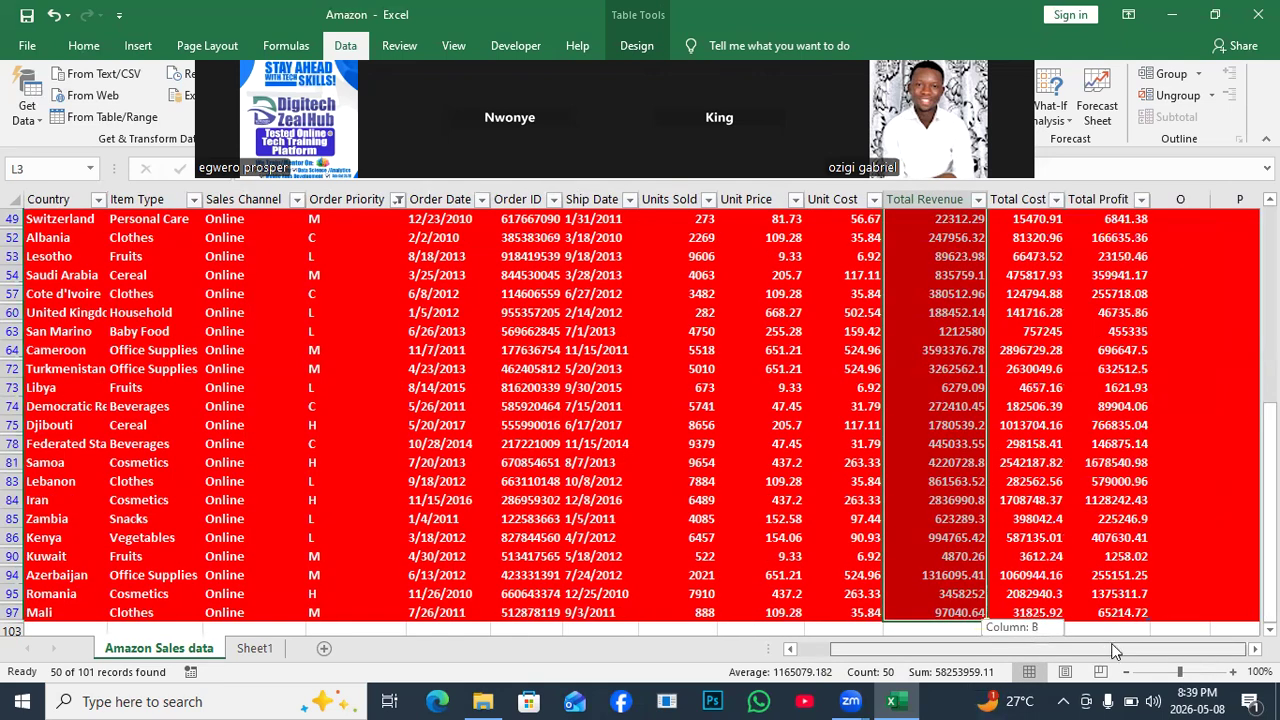
left_click_drag(1270, 457, 1270, 255)
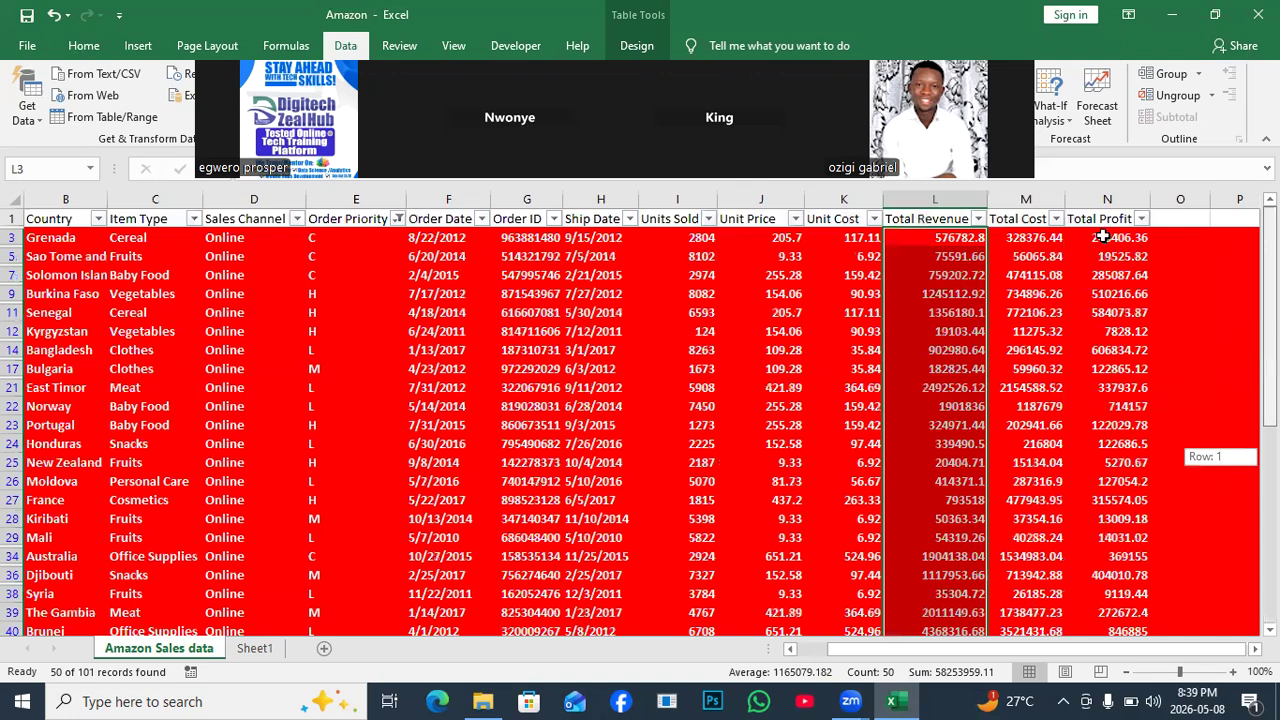
left_click(1102, 237)
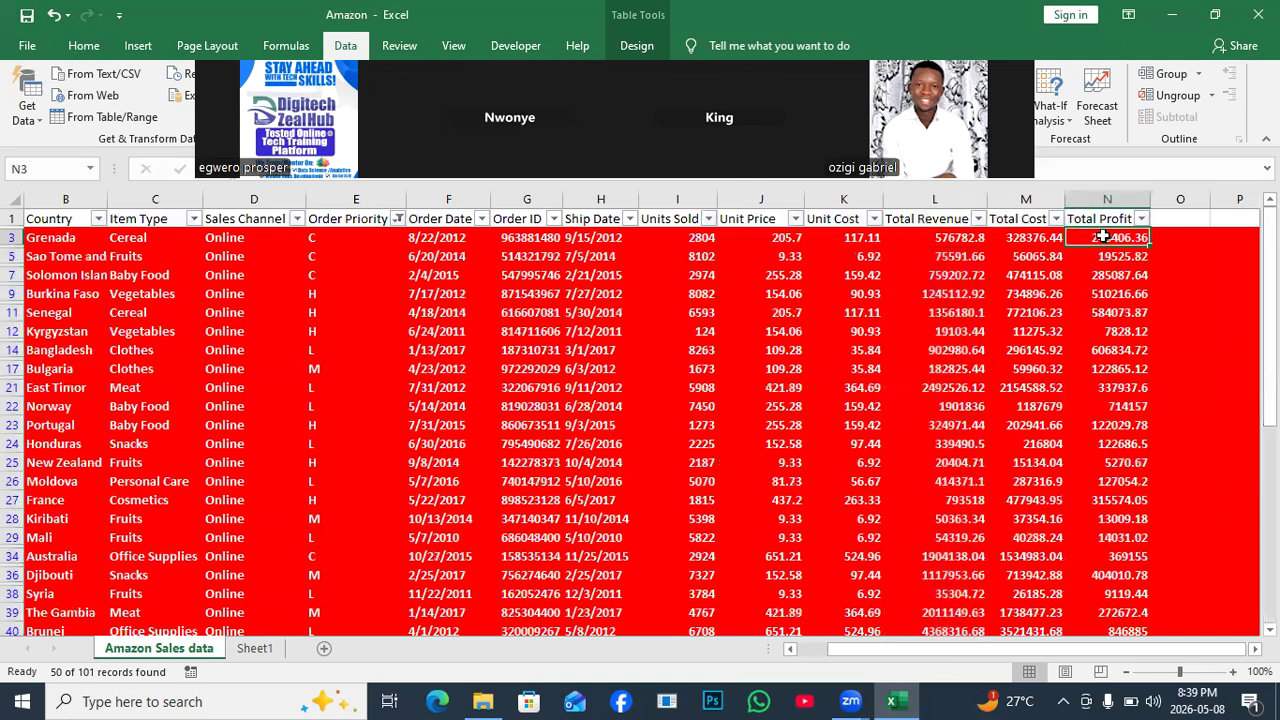
key("ctrl+shift+Down")
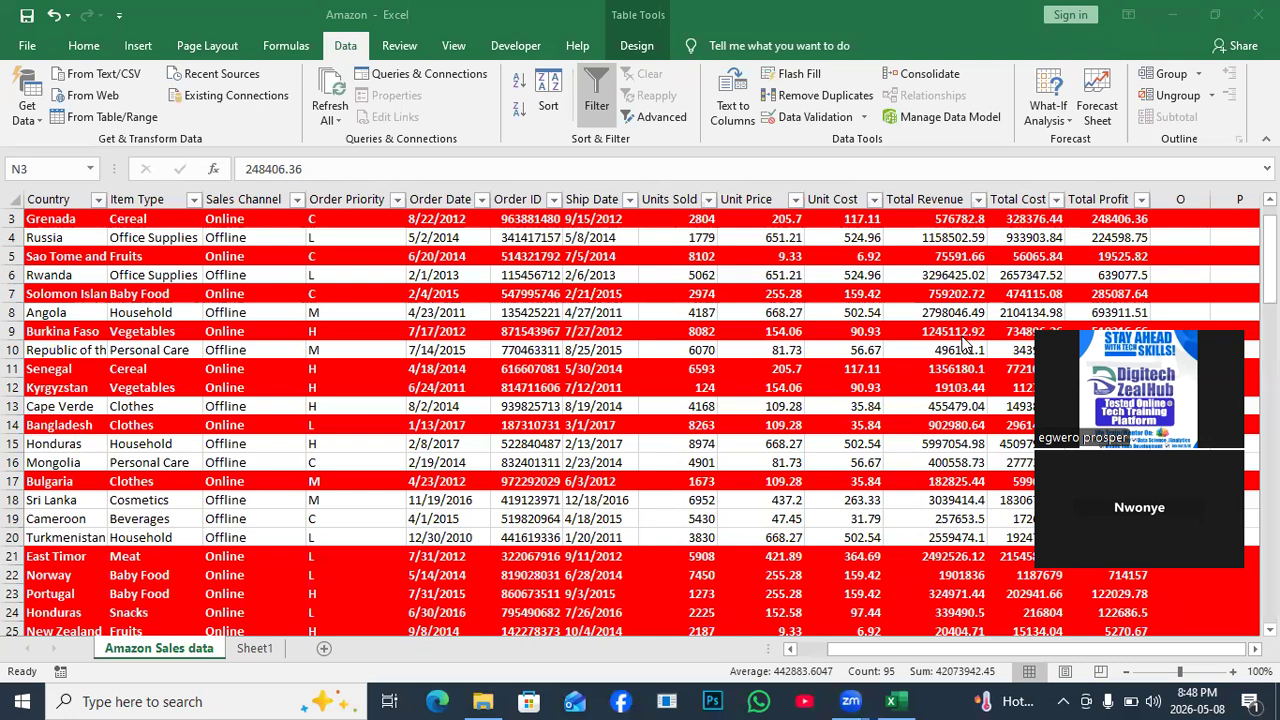
Clear the colour filter so Offline rows reappear beside the red Online rows.
left_click_drag(1188, 332, 348, 374)
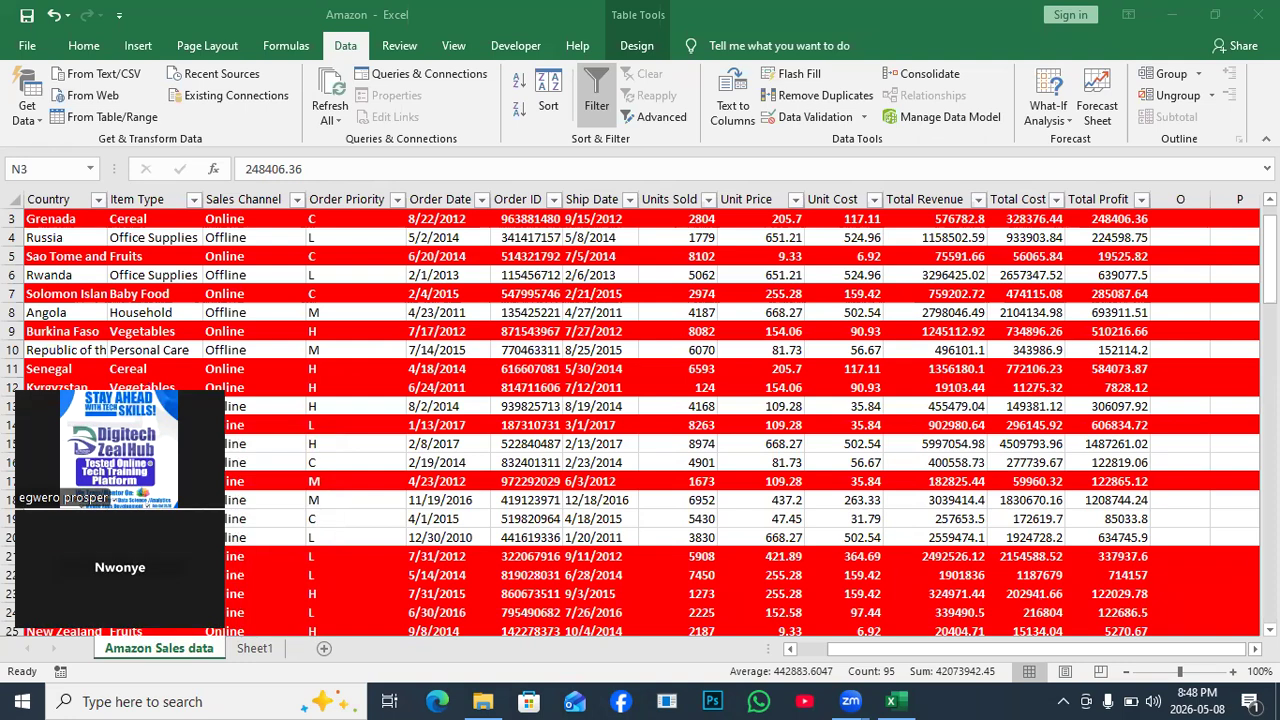
Switch off filtering on the Amazon sales table, then move to Sheet1.
key("ctrl+space")
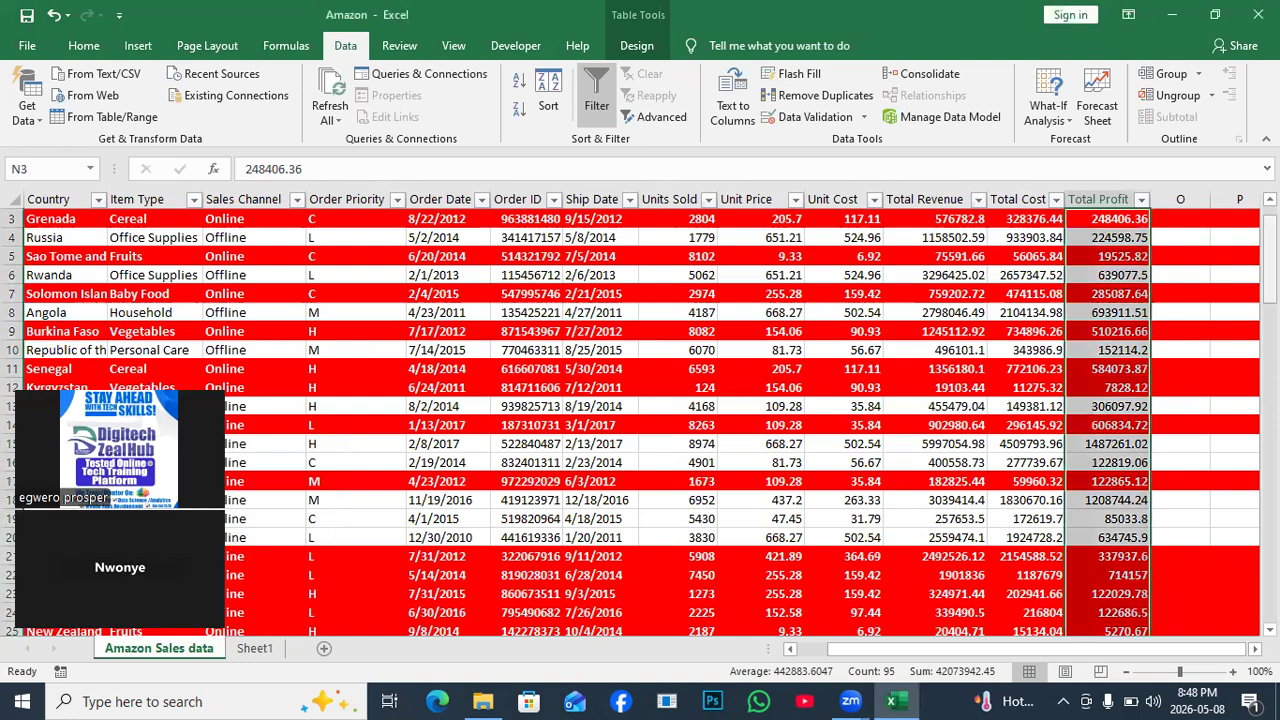
scroll(372, 382, "up", 1)
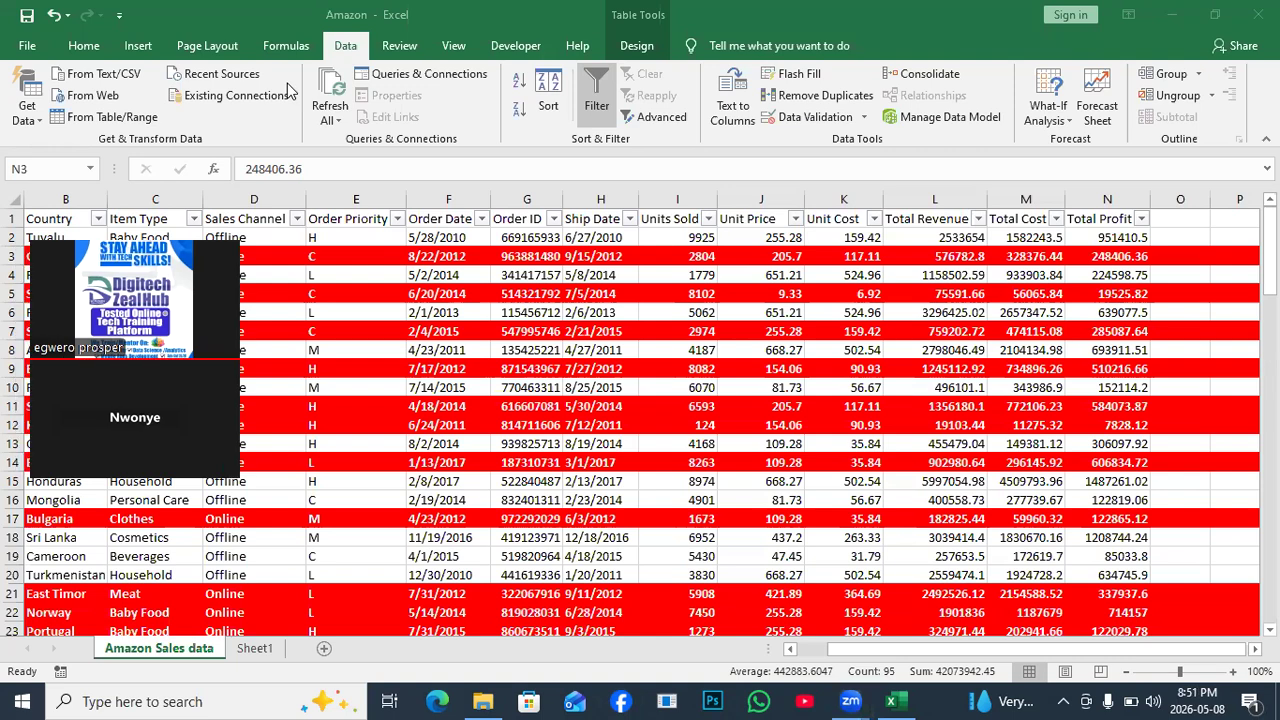
left_click(590, 84)
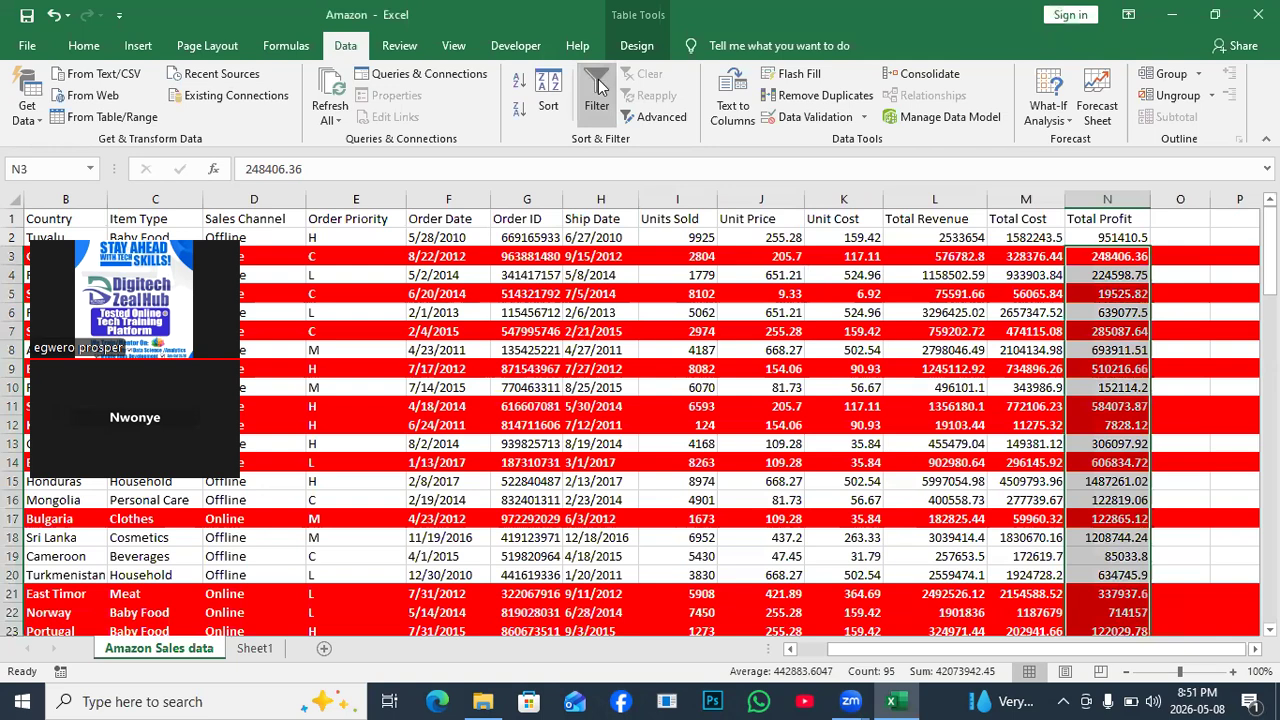
left_click(745, 388)
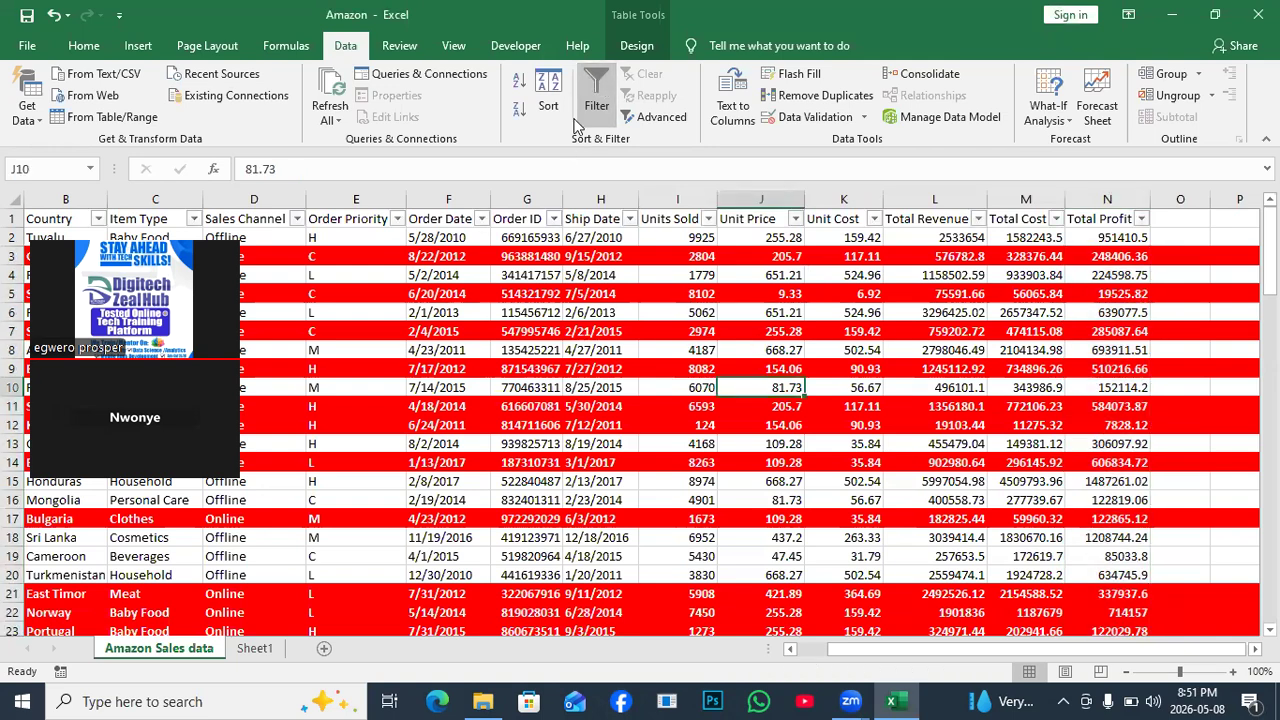
left_click(596, 92)
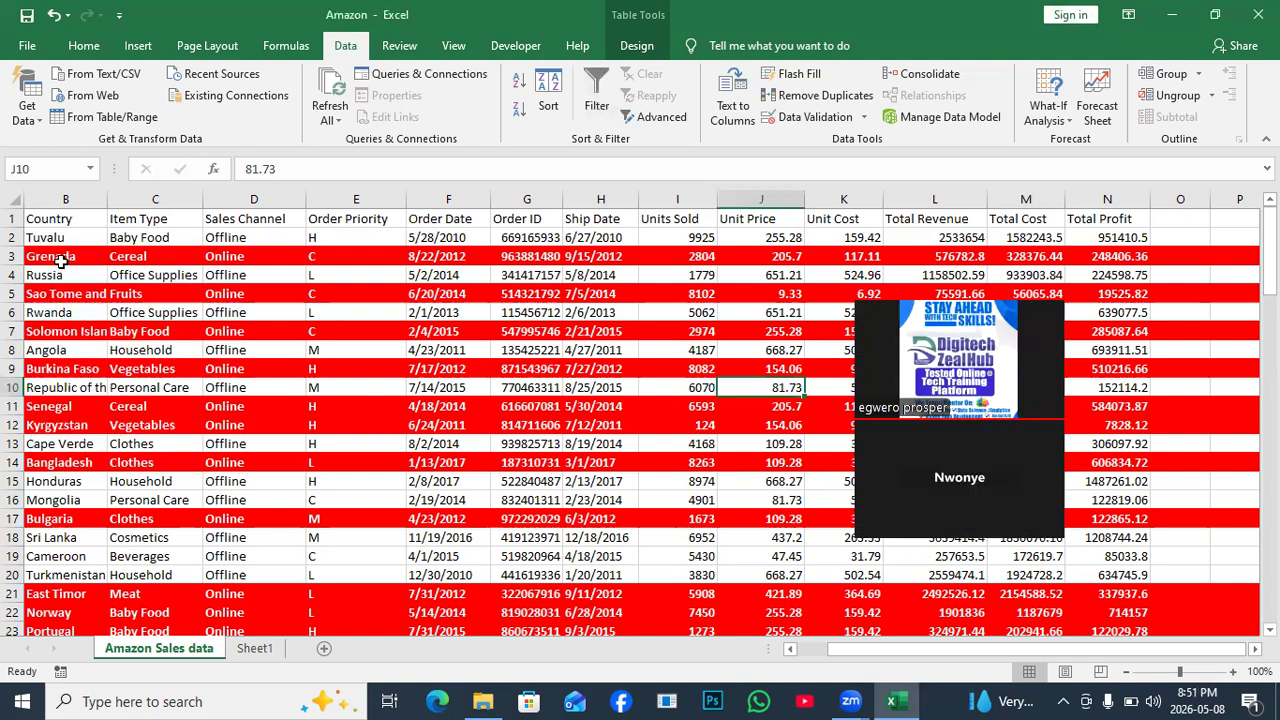
key("ctrl+Page_Down")
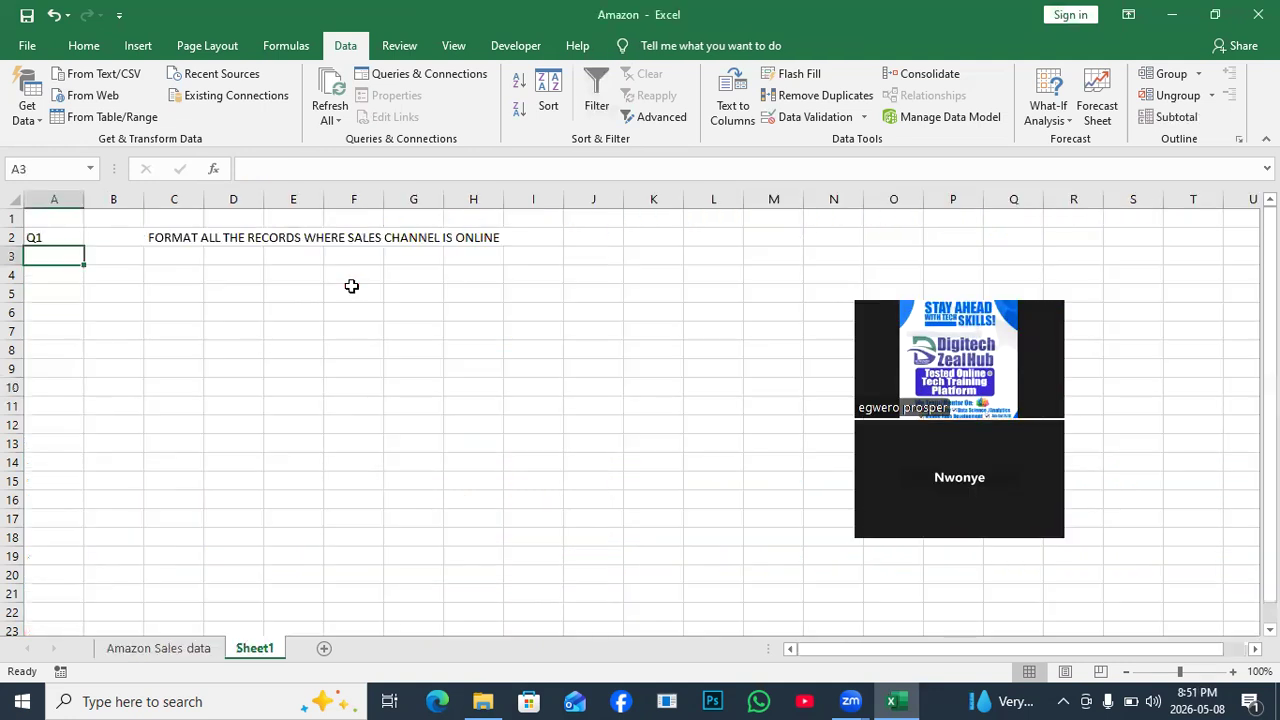
Enter Q2 in cell A3 of Sheet1.
type("q1")
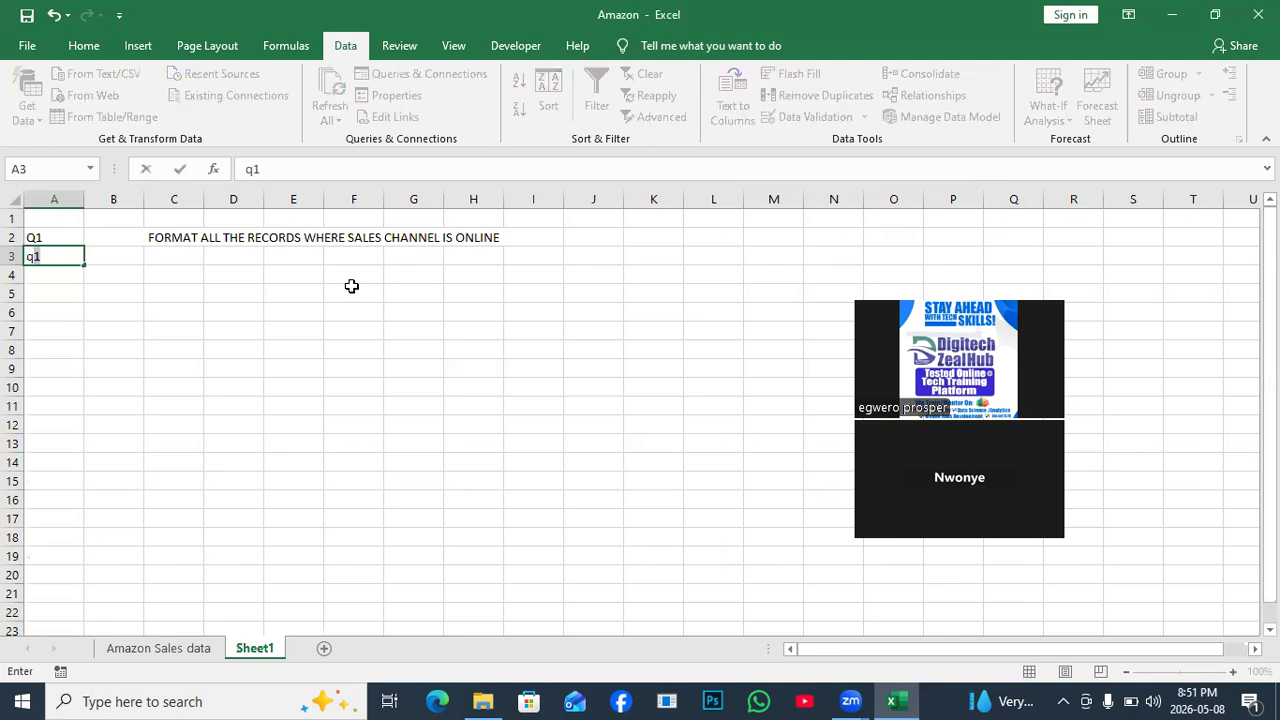
key("BackSpace")
type("2")
key("BackSpace")
key("BackSpace")
type("q1")
key("BackSpace")
key("BackSpace")
type("Q1")
key("BackSpace")
type("@")
key("BackSpace")
type("2")
Merge and centre B3:I3, then return to the Amazon Sales data sheet.
left_click_drag(123, 257, 509, 253)
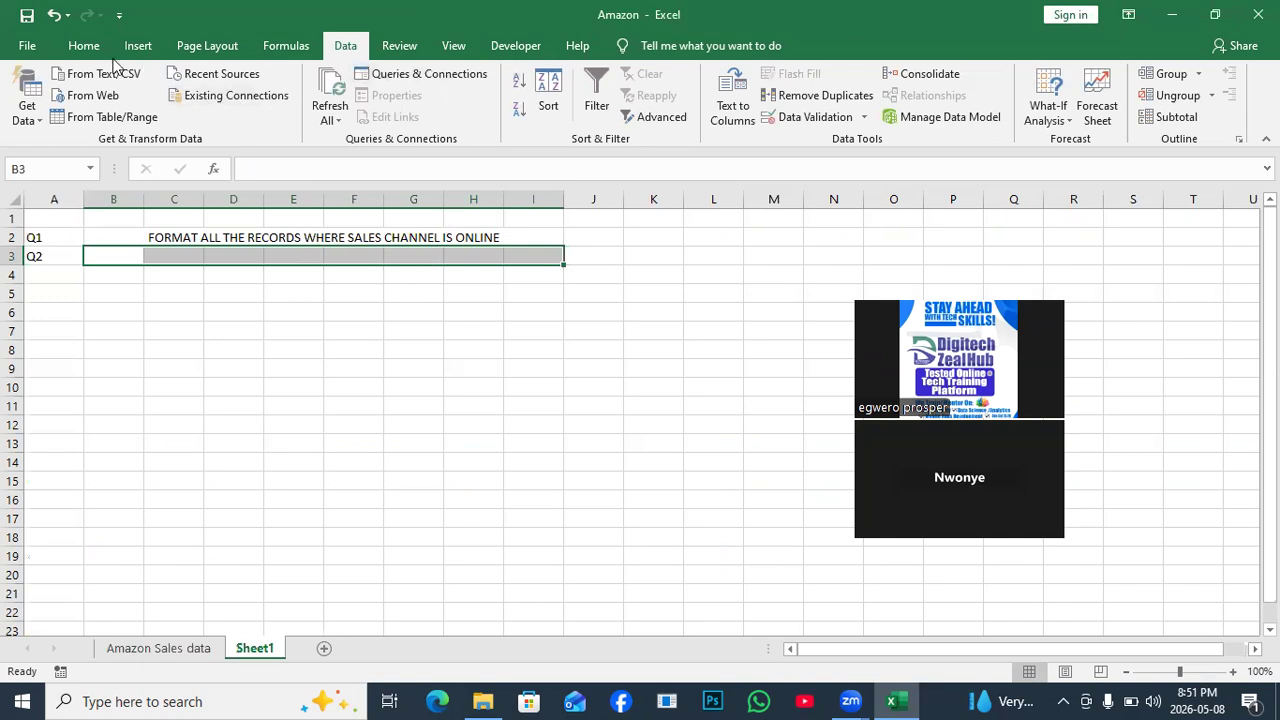
left_click(82, 46)
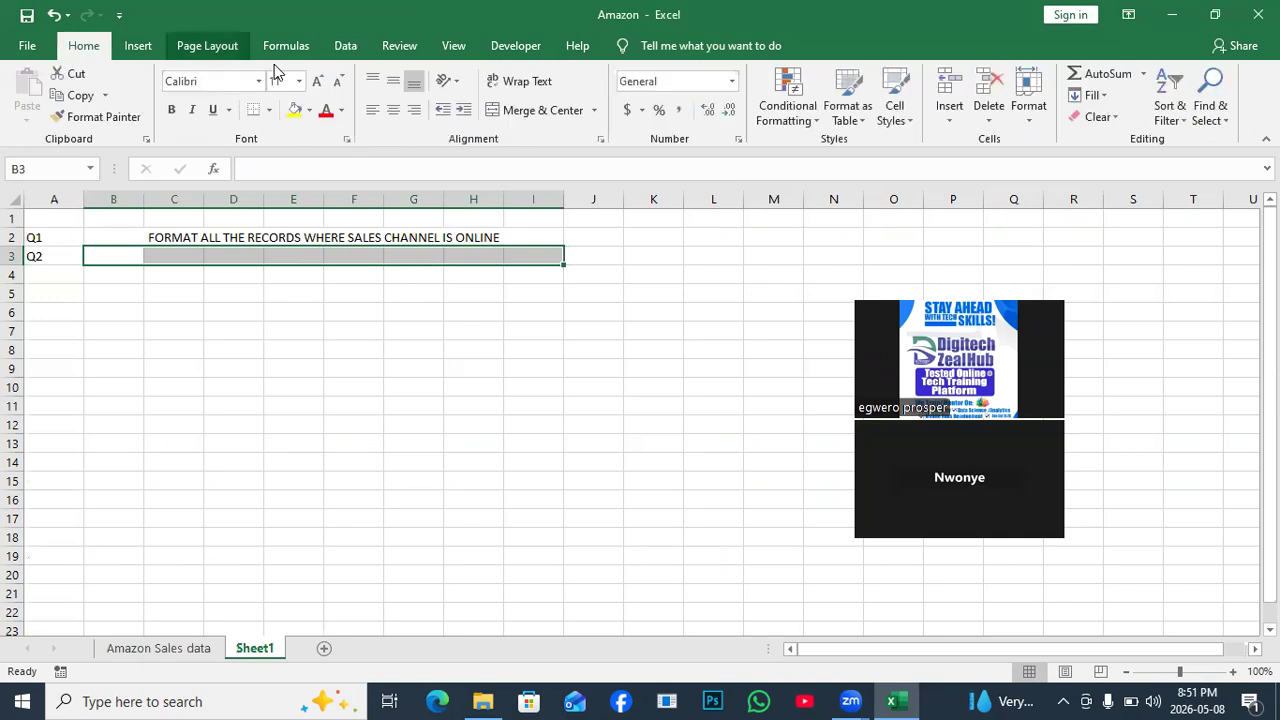
left_click(549, 112)
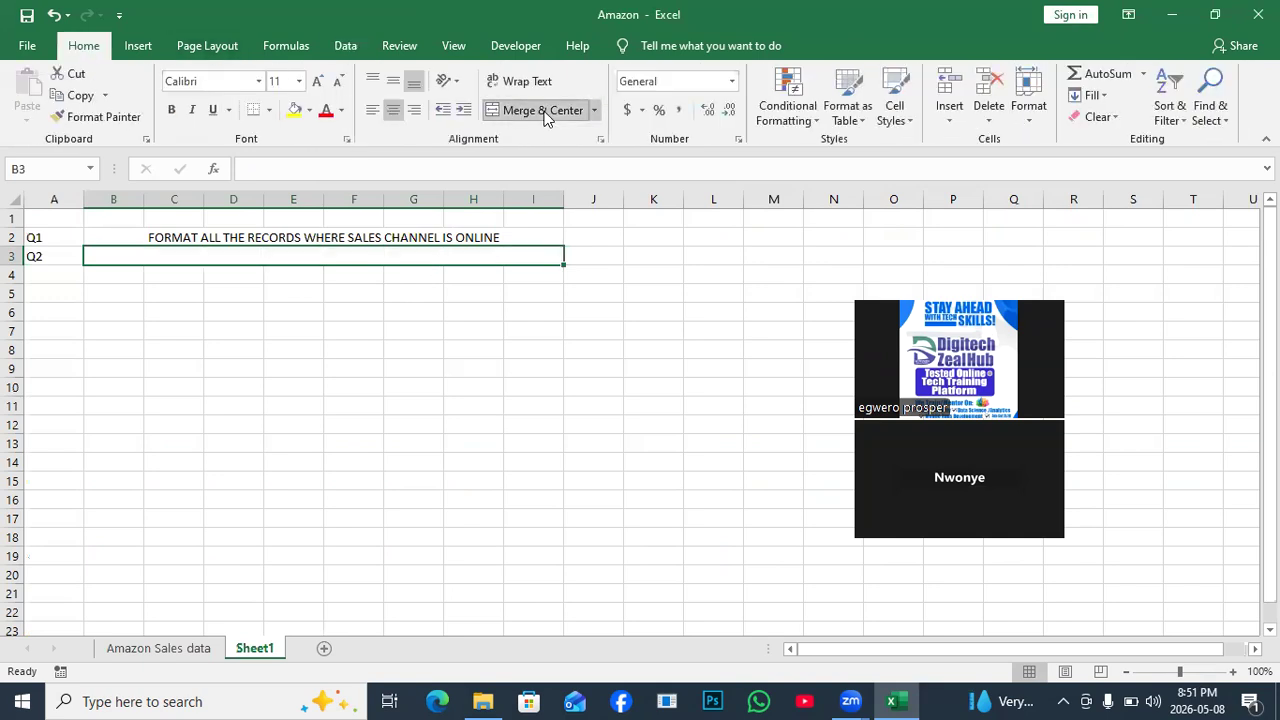
left_click(160, 650)
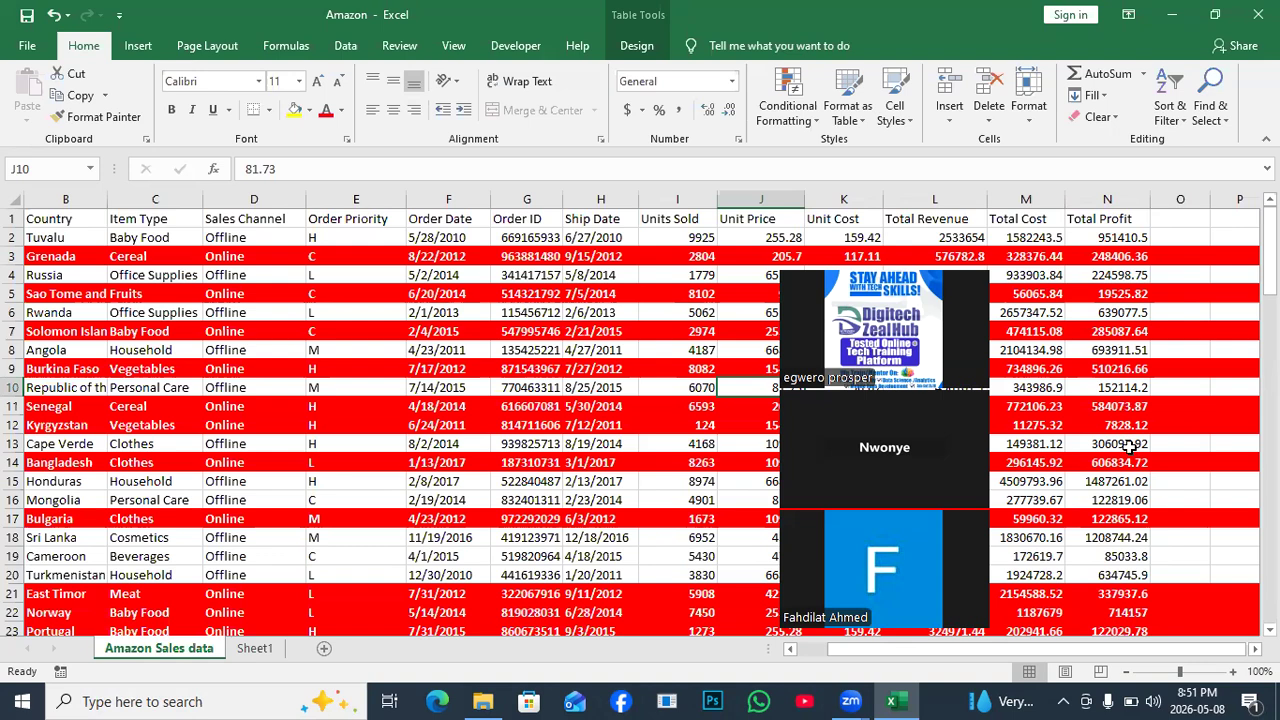
On Sheet1, enter 'FORMAT TOTAL PROFIT > 700000 WITH BLUE BG COLOR AND WHITE TEXT' in merged B3.
left_click(252, 650)
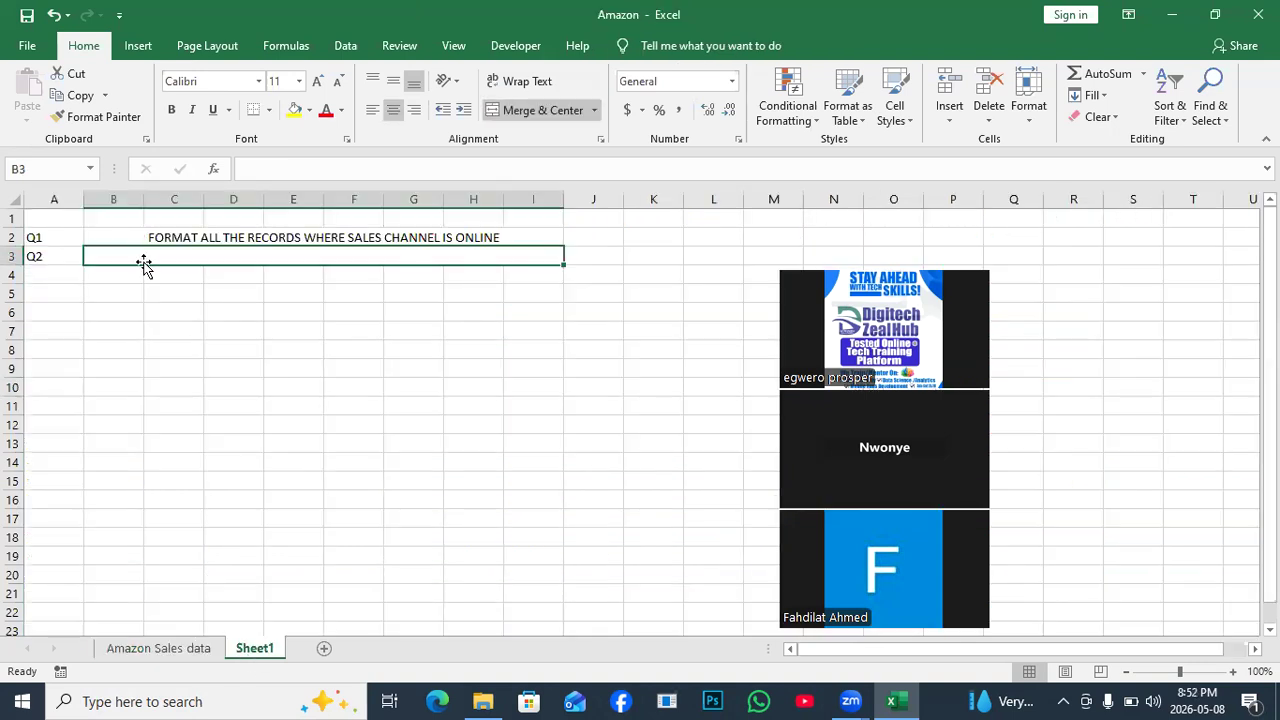
type("Fo")
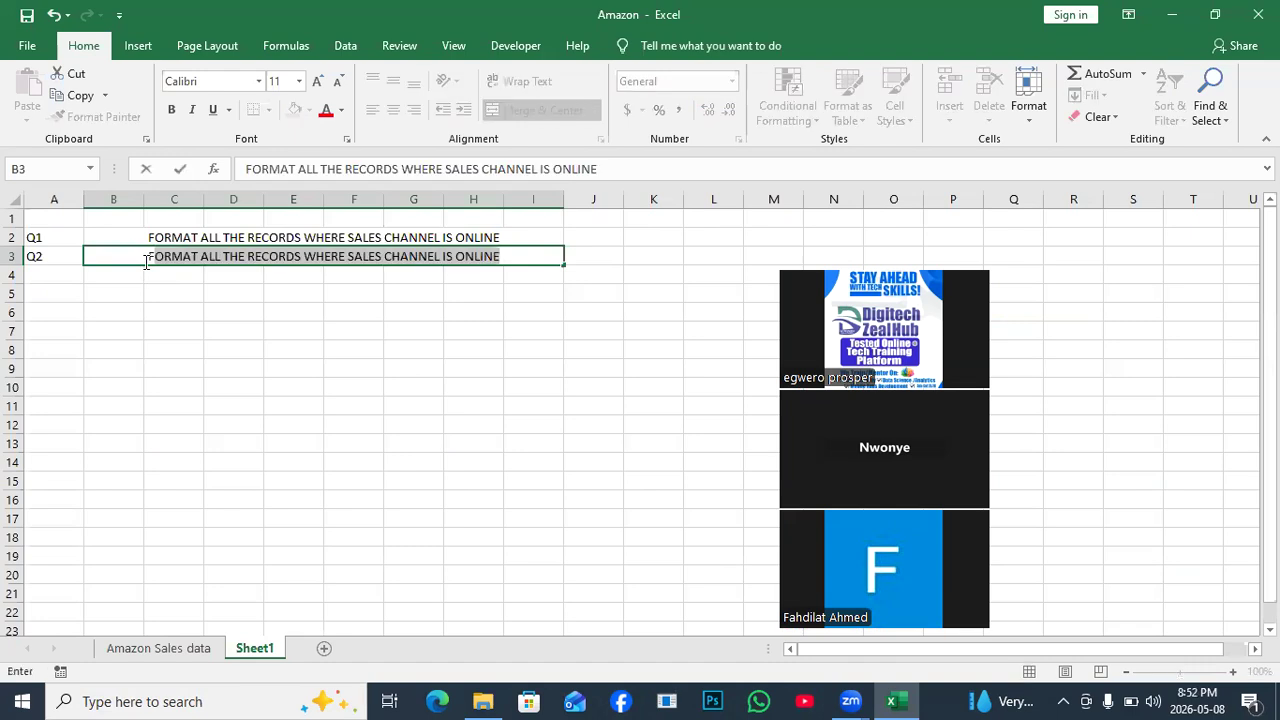
type("rma")
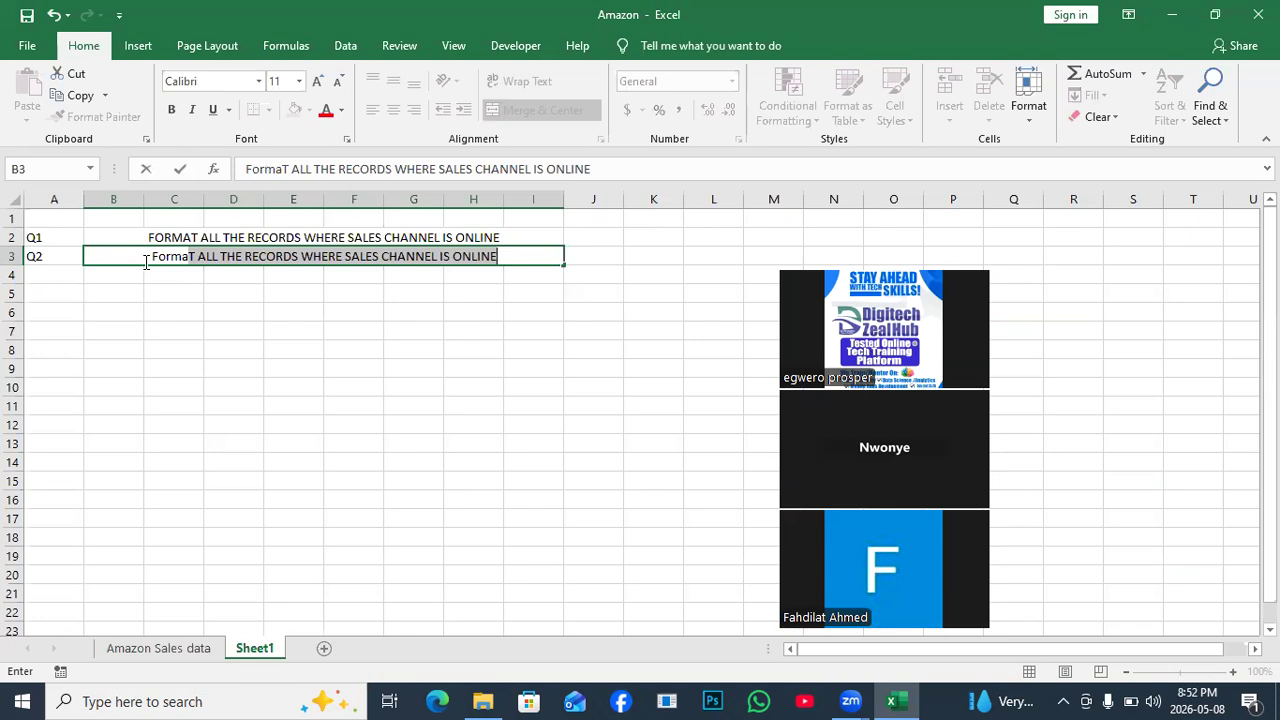
key("BackSpace")
key("BackSpace")
key("BackSpace")
key("BackSpace")
key("BackSpace")
key("BackSpace")
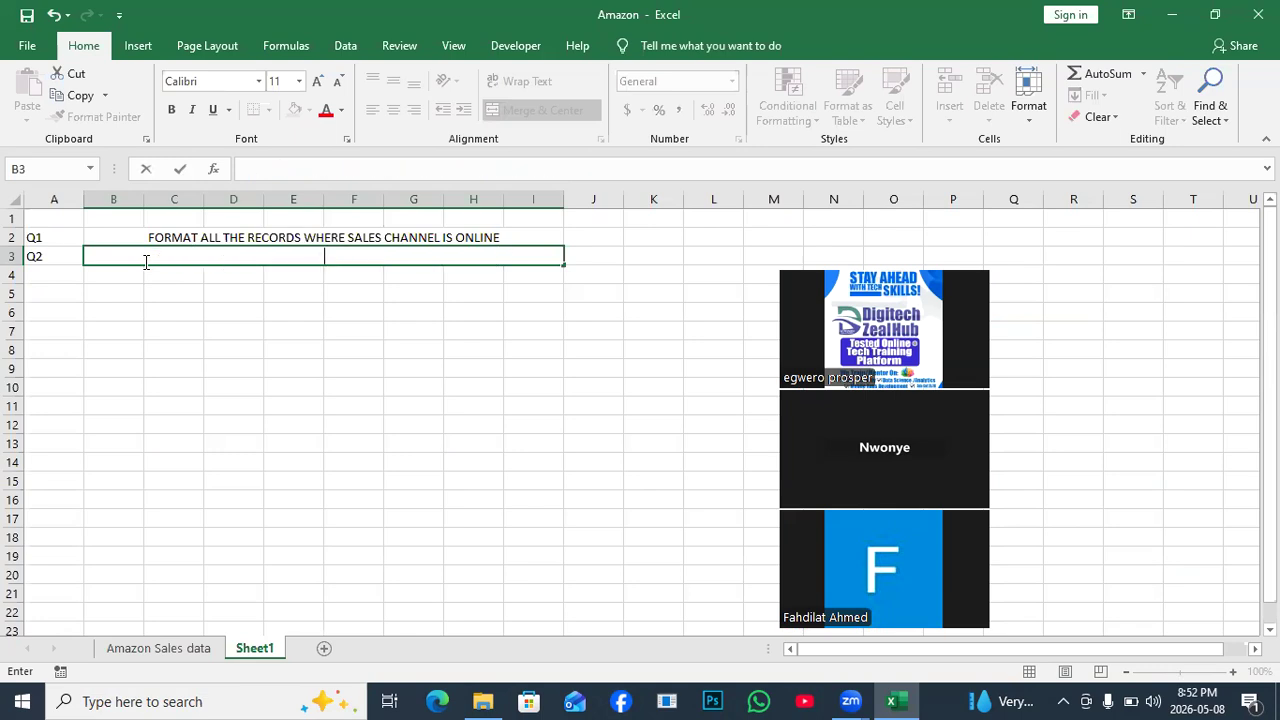
type("F")
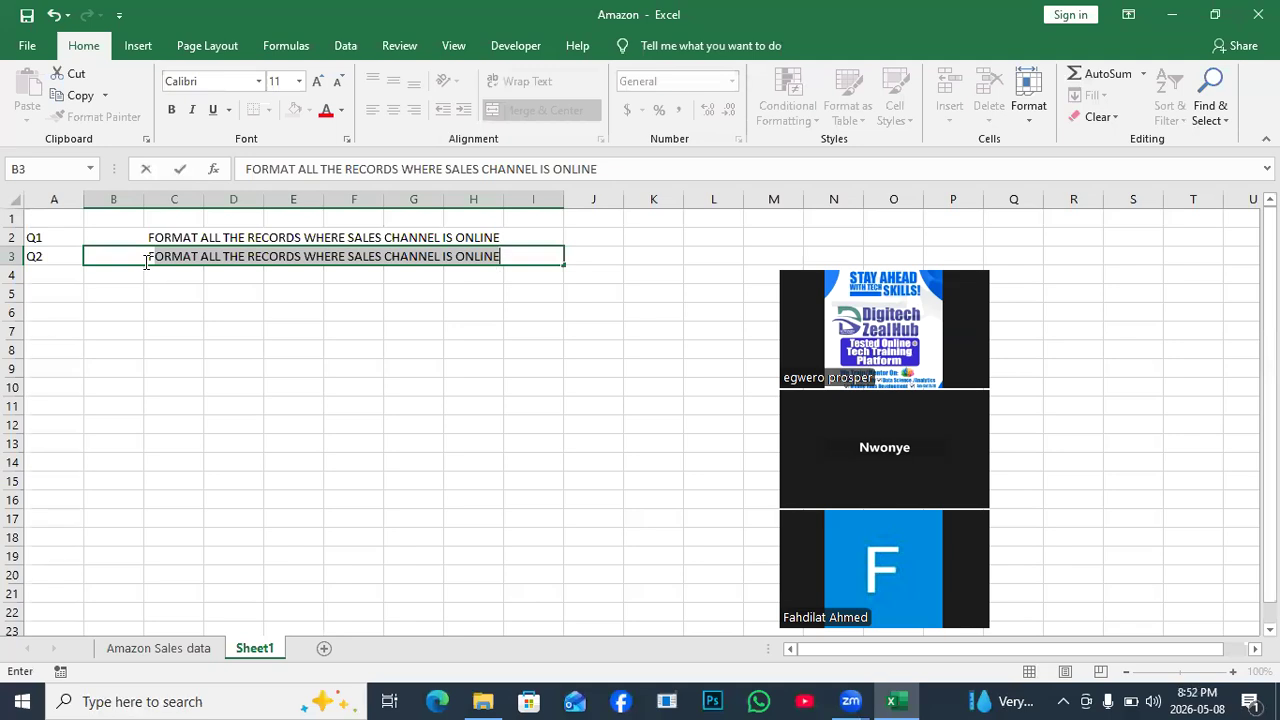
type("ORMAT ")
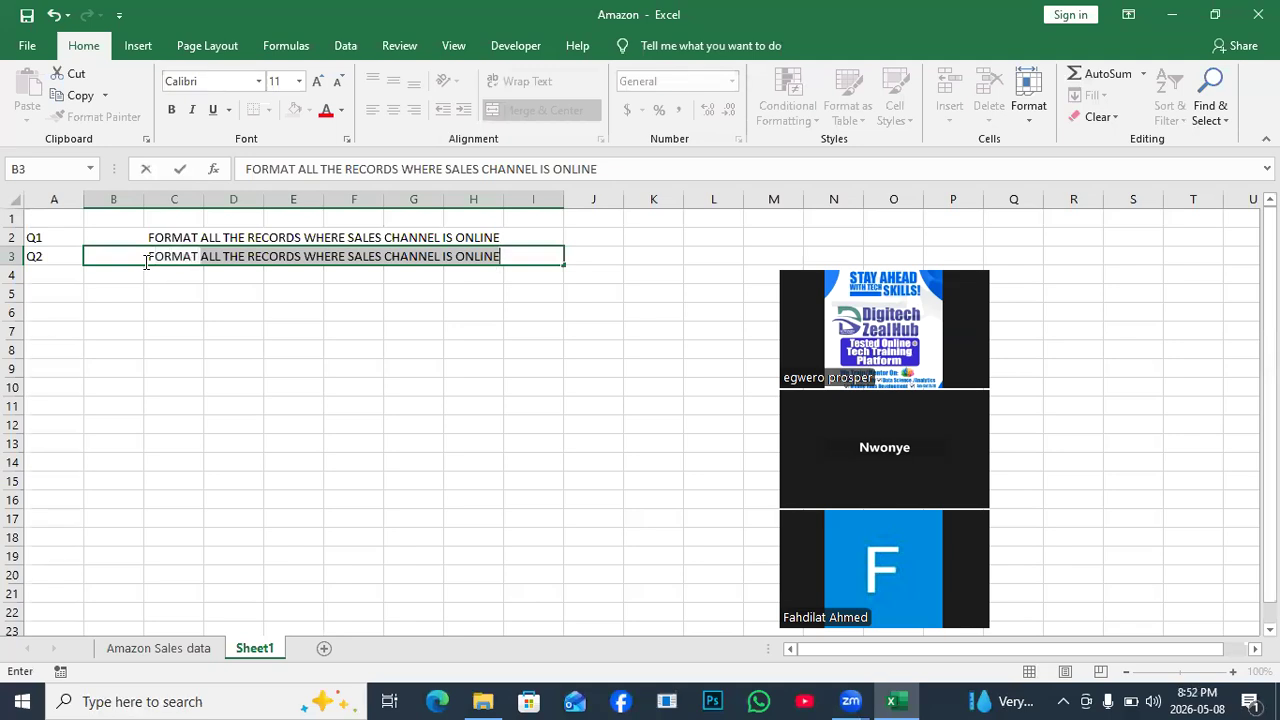
type("TOTAL ")
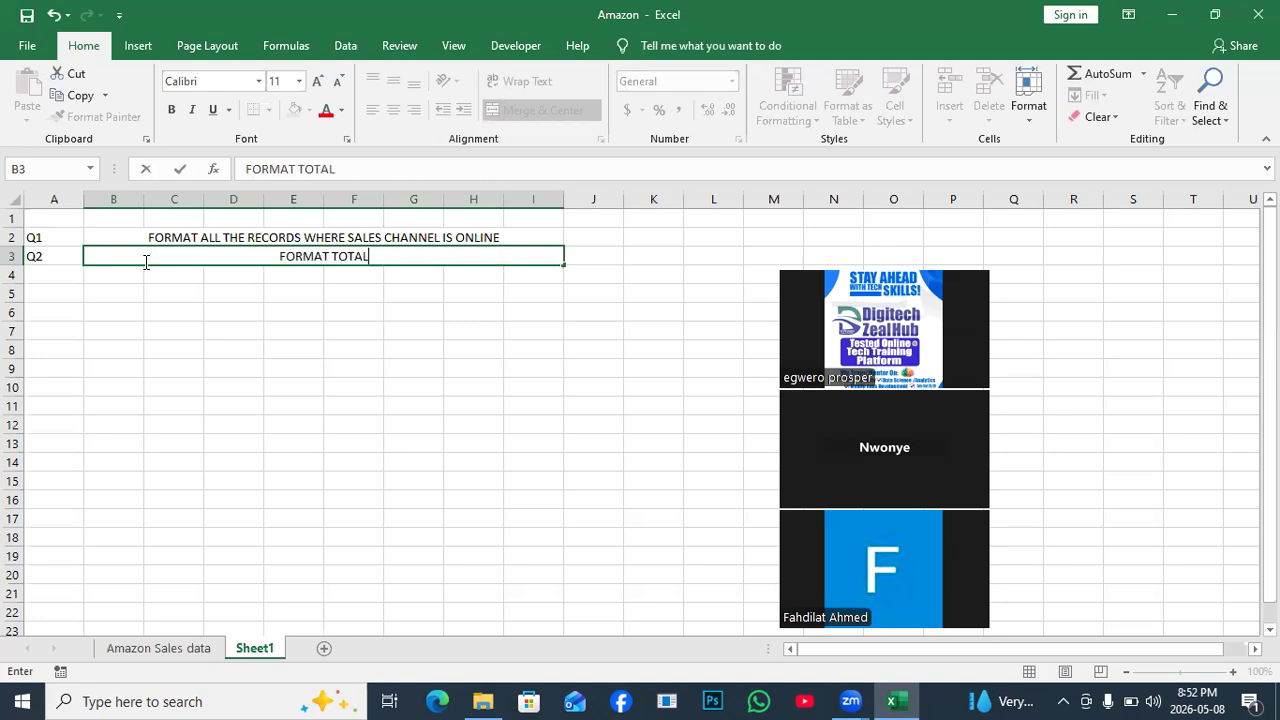
type("PROFI")
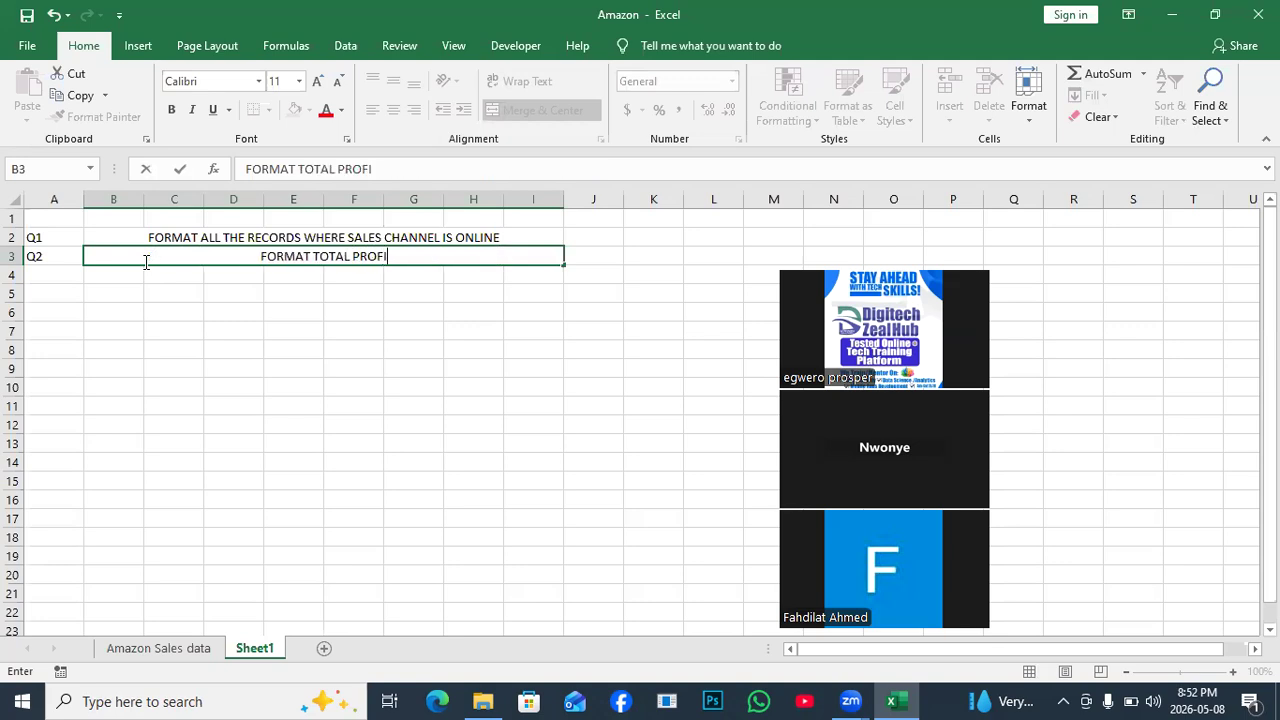
type("T > 70")
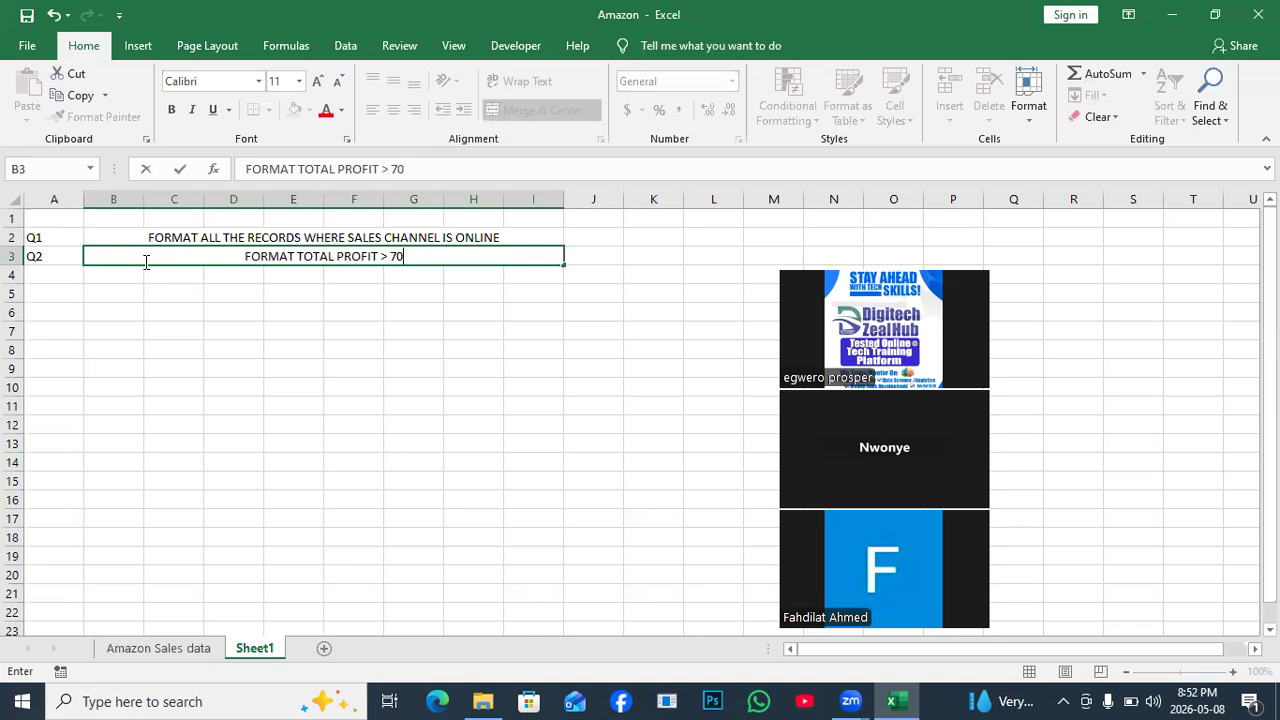
type("000")
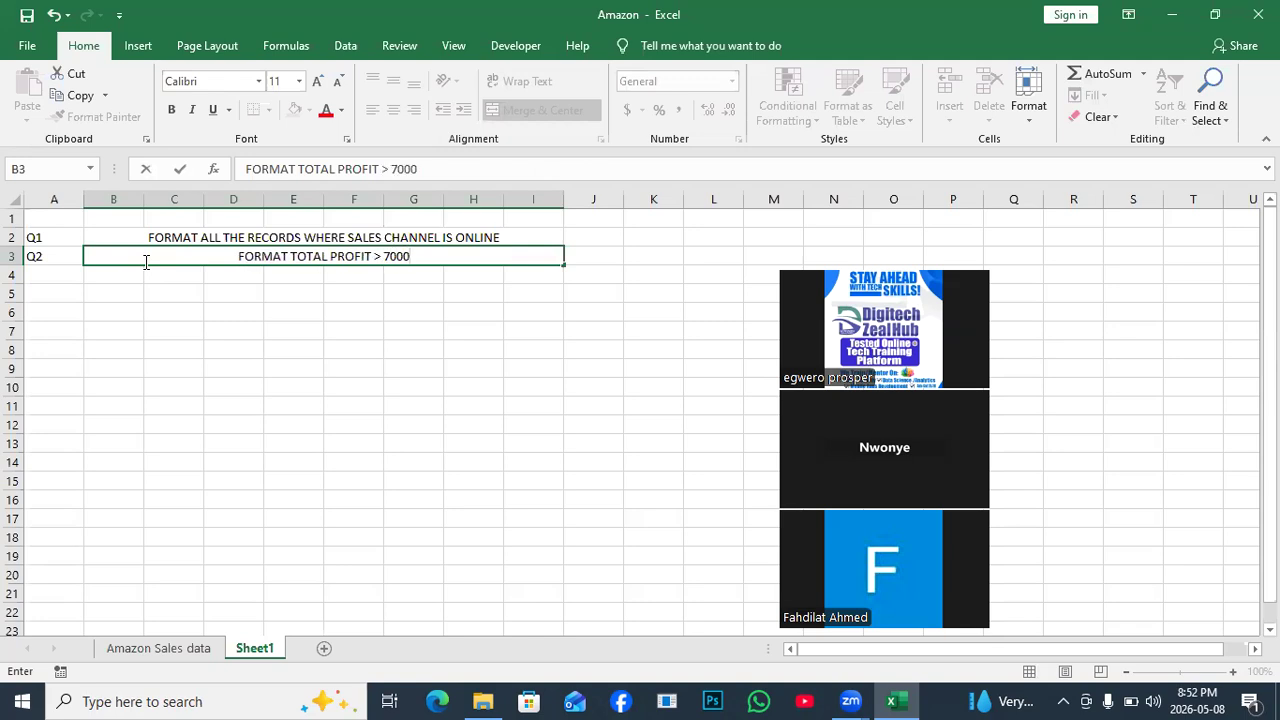
type("00 ")
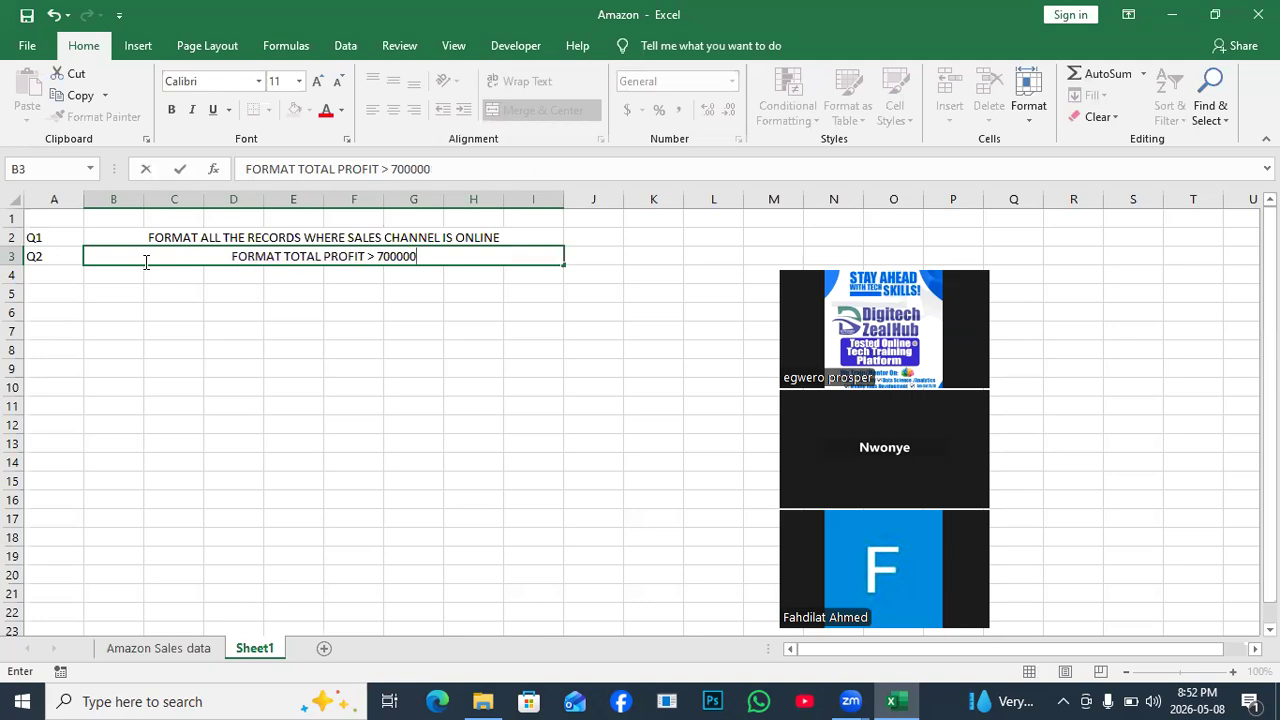
type("WITH ")
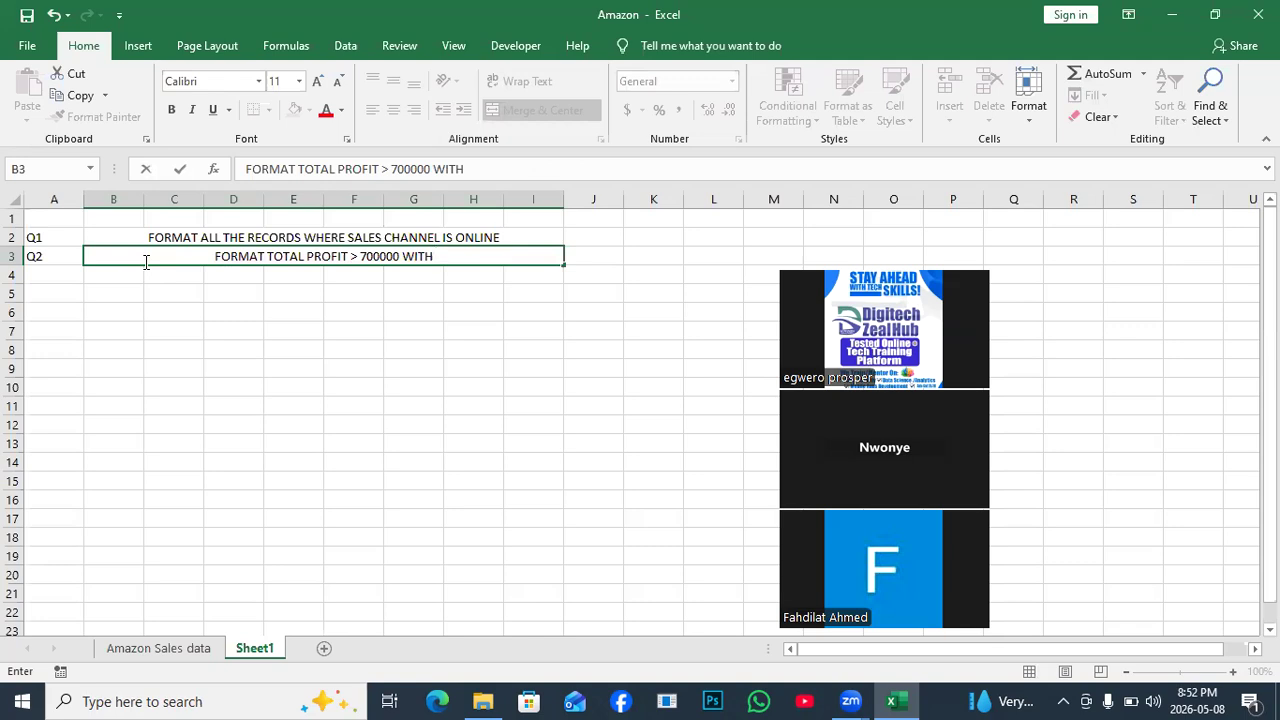
type("BLUE")
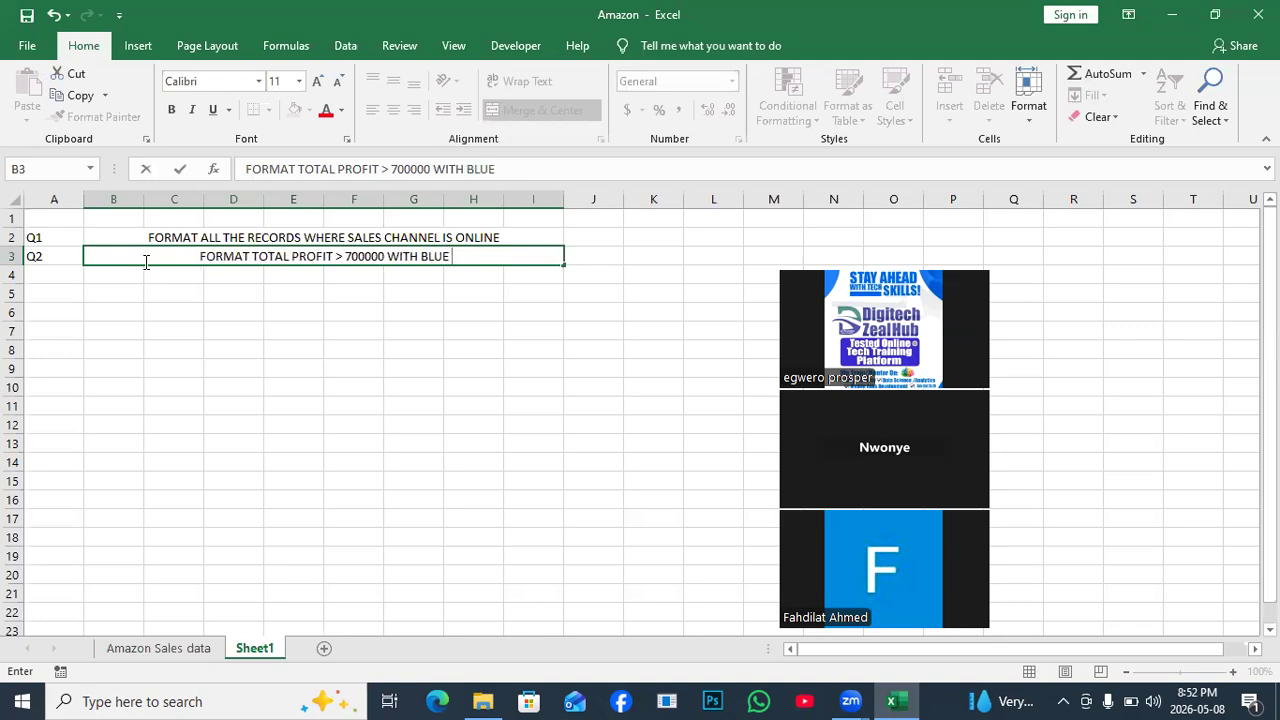
type(" BG")
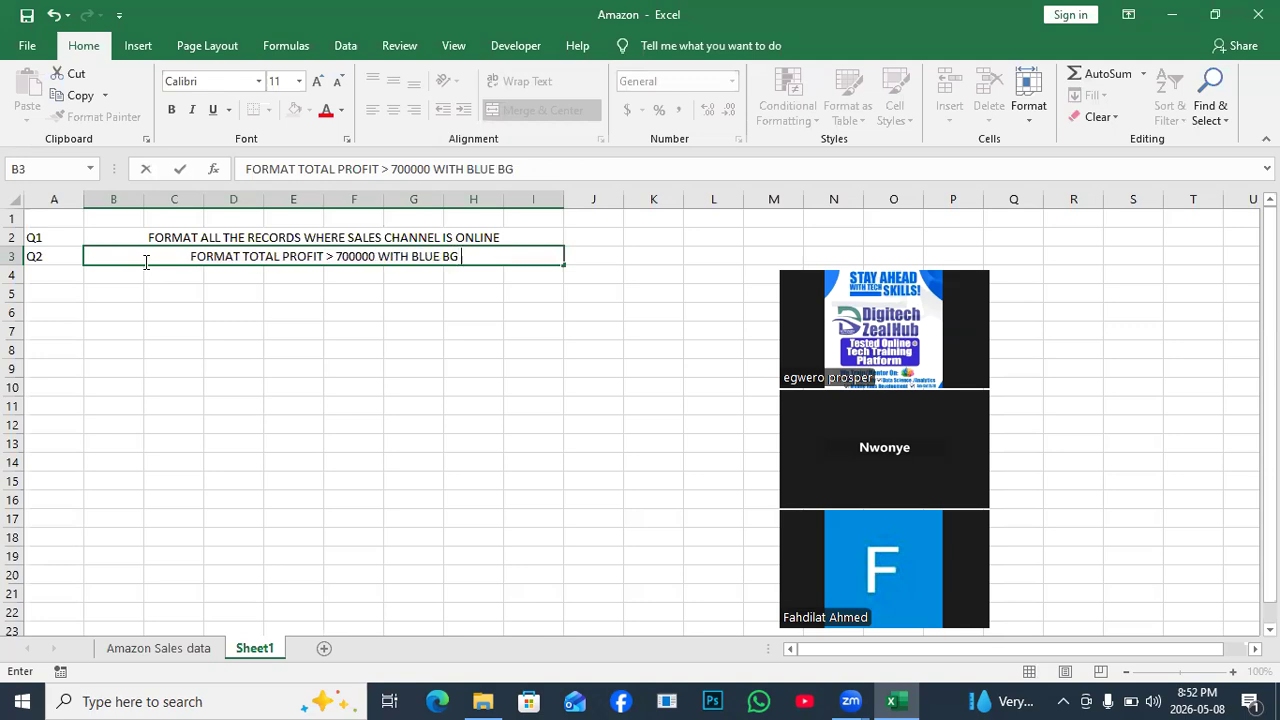
type(" COLOR")
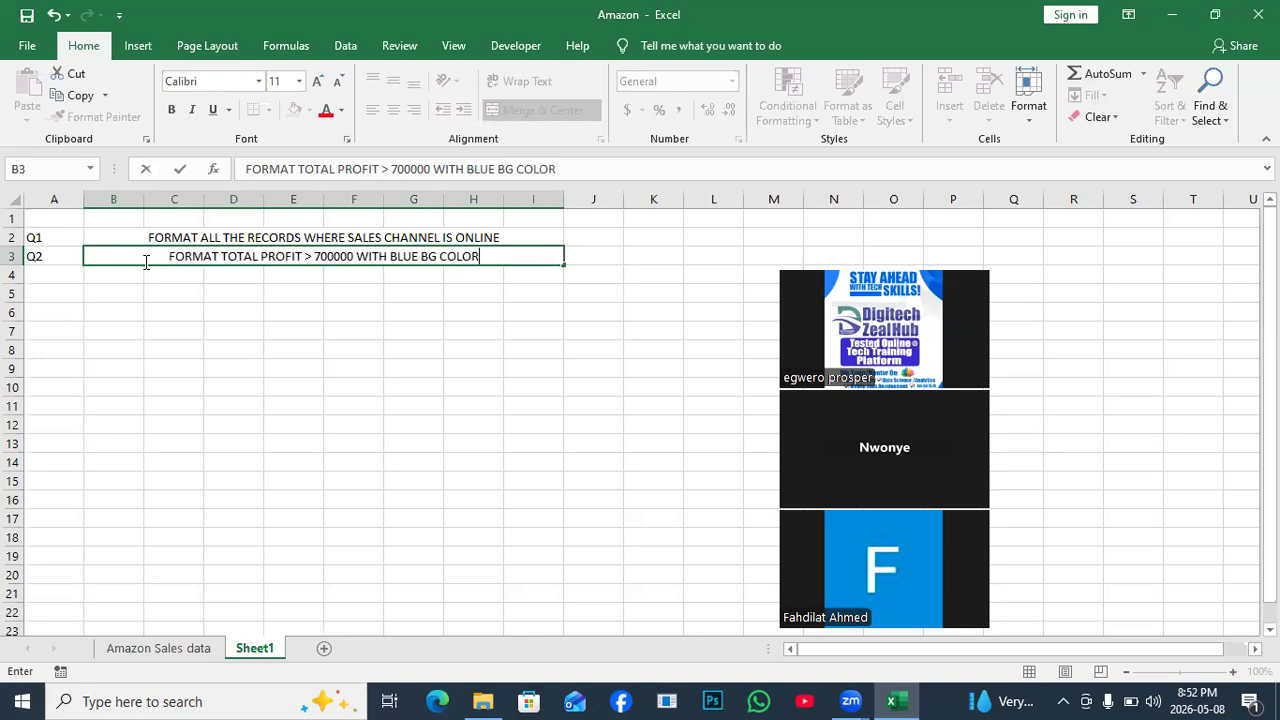
type(" AND ")
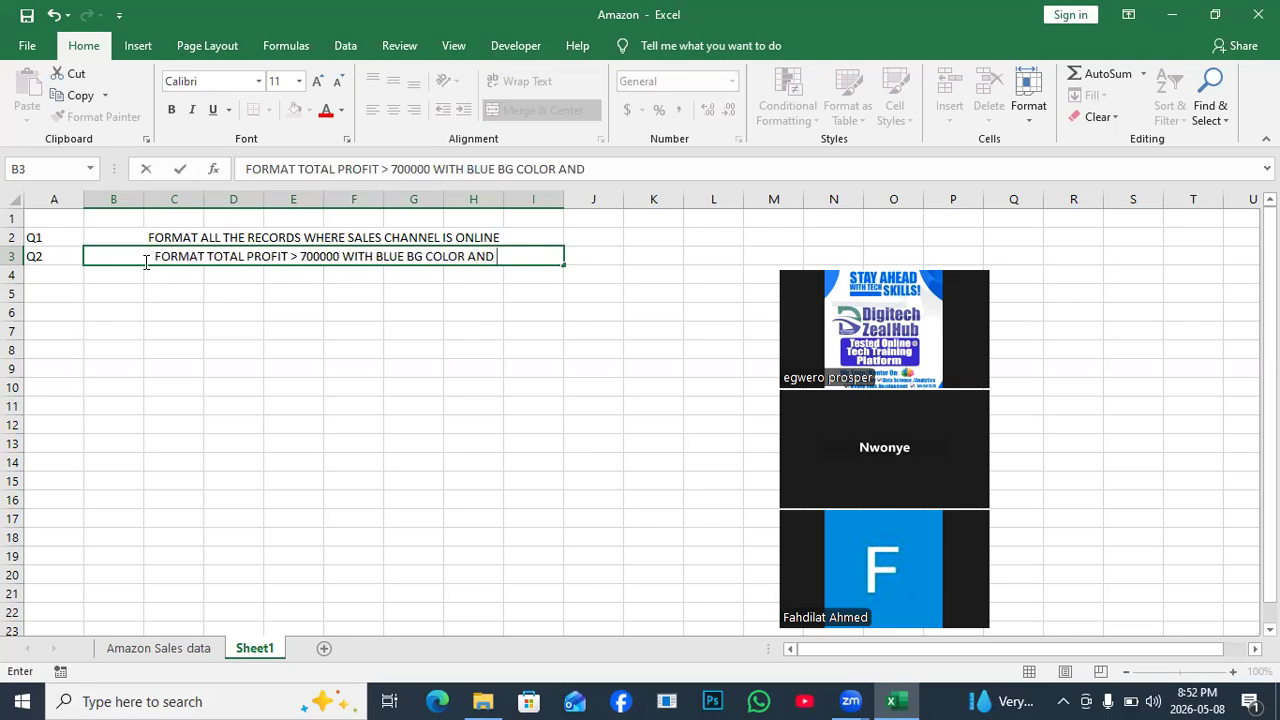
type("WHITE TEXT")
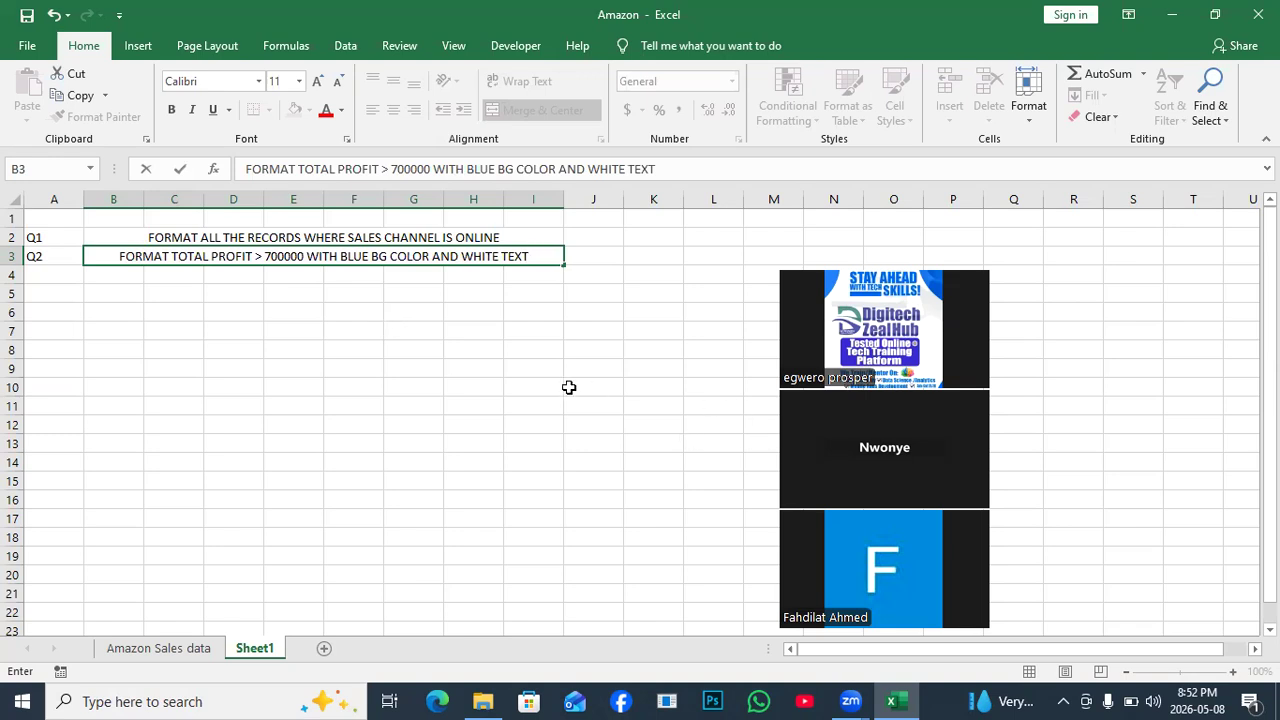
left_click(356, 426)
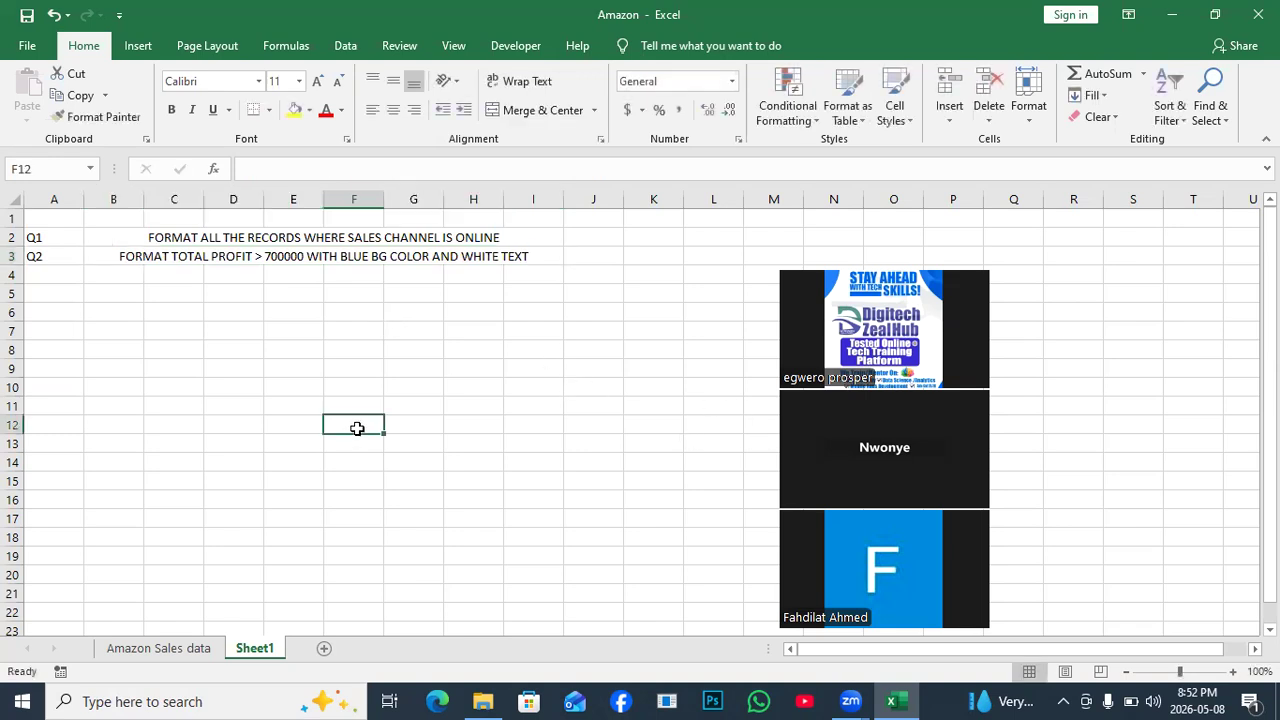
Return to the Amazon Sales data sheet, where Online rows still show red fill.
left_click(160, 648)
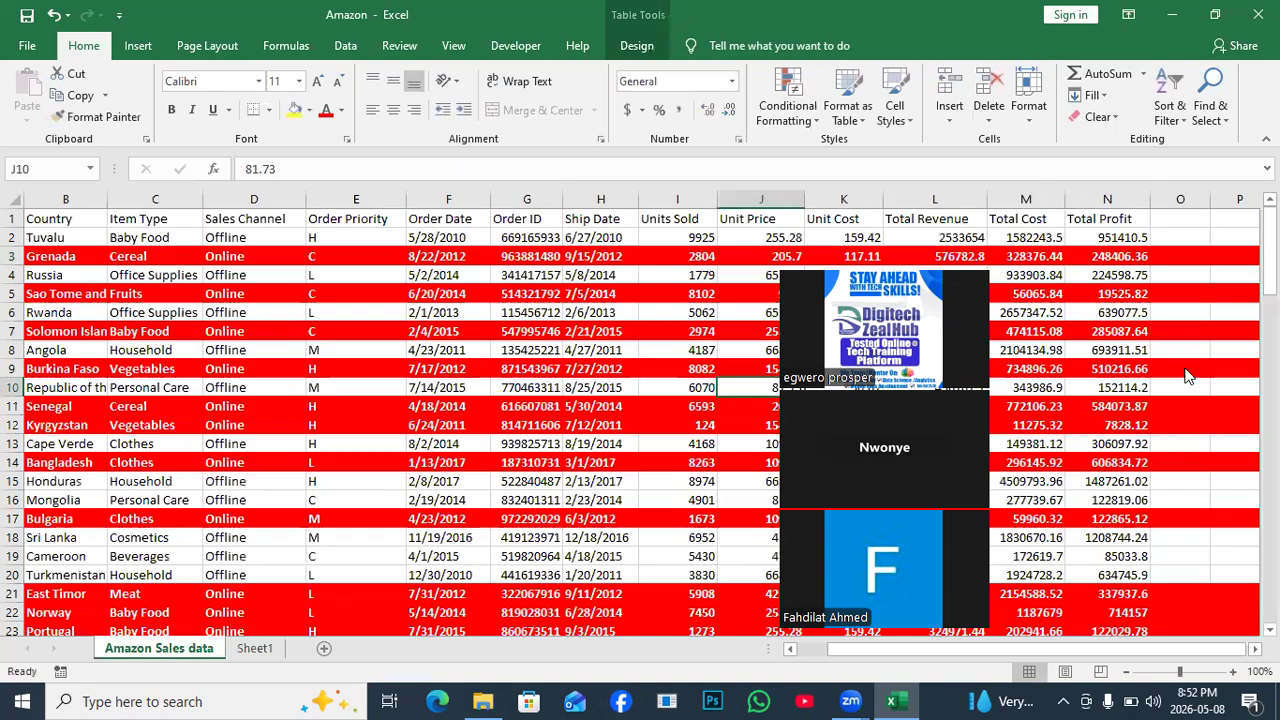
left_click(1186, 375)
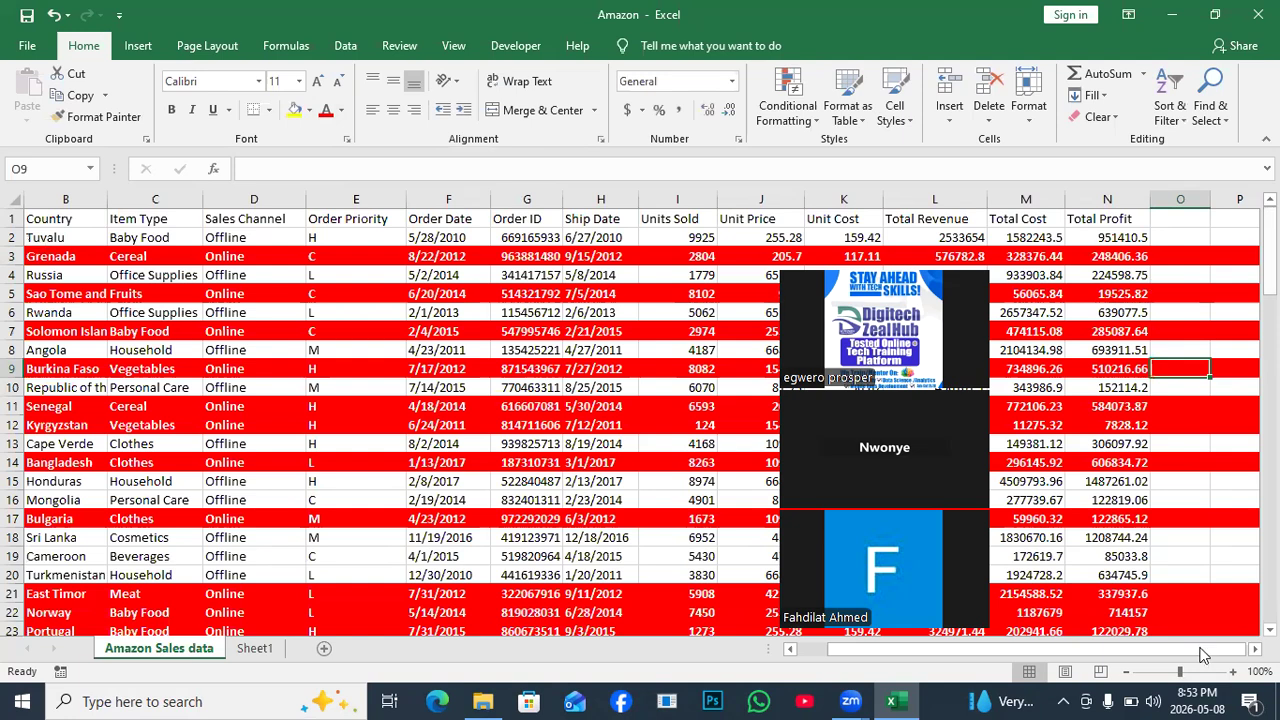
scroll(1203, 655, "left", 1)
Select all data rows A2:N101 with keyboard shortcuts, then scroll back to the top.
left_click(62, 235)
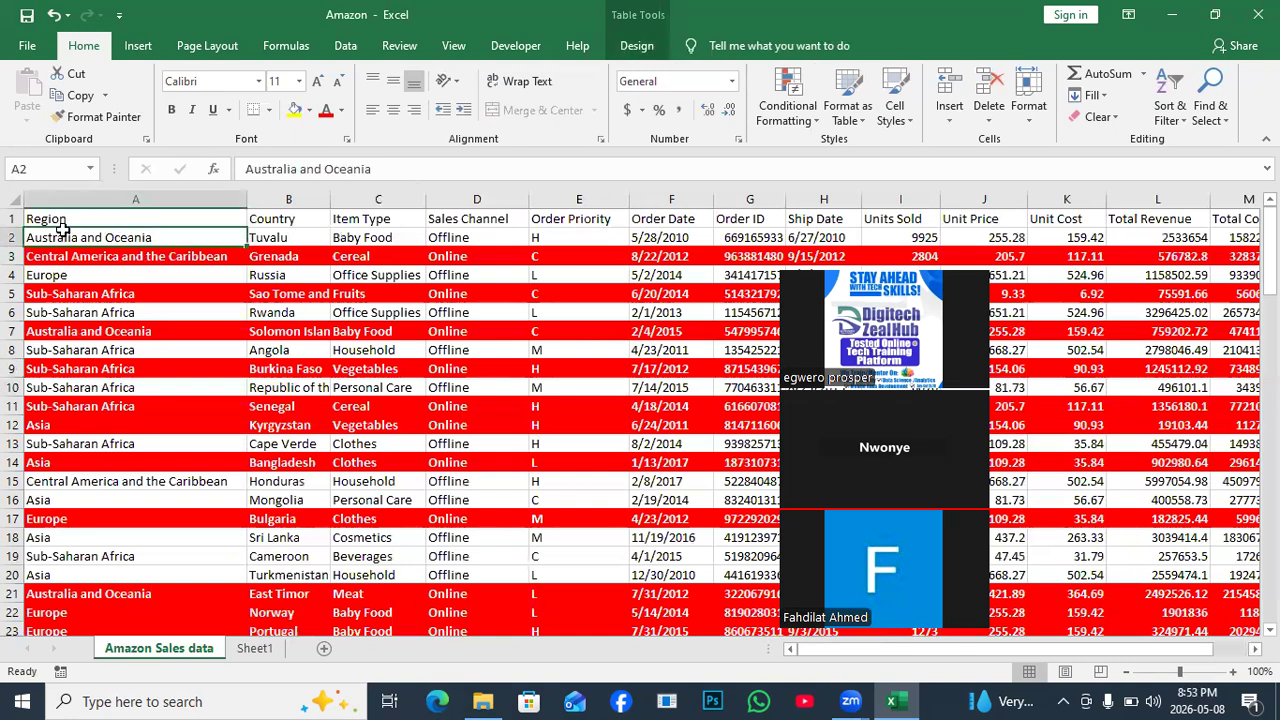
key("ctrl+Right")
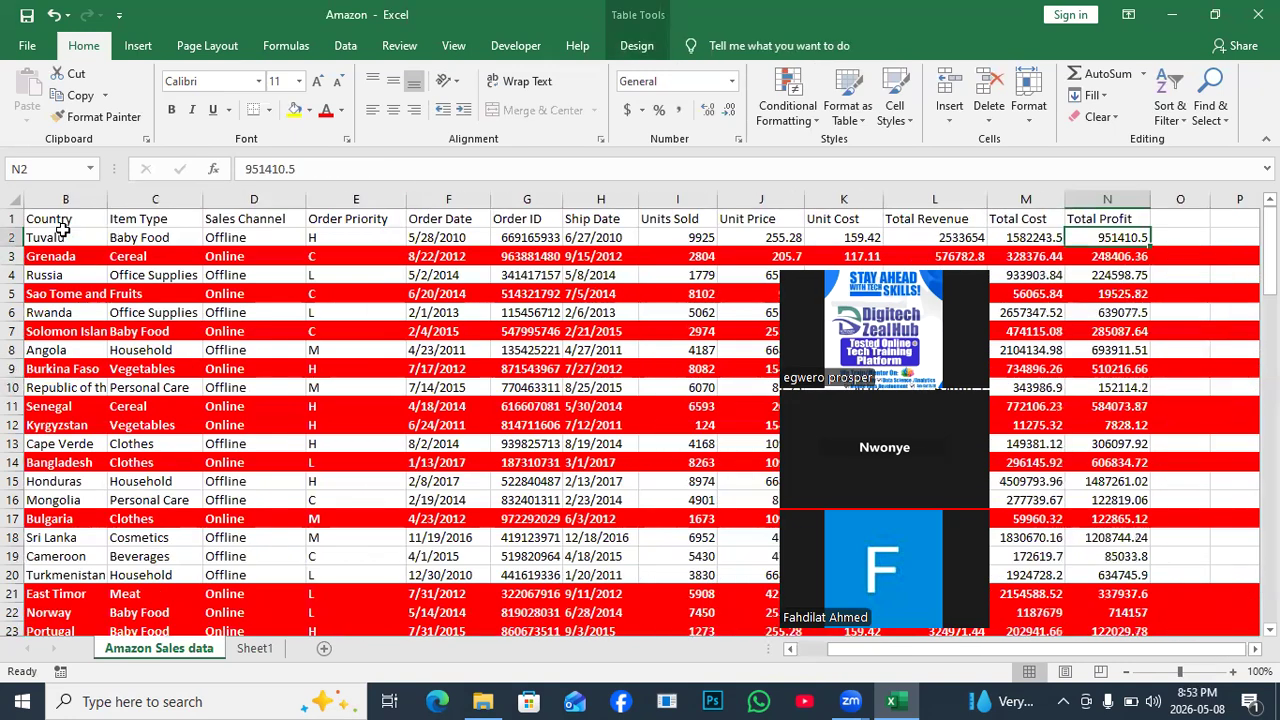
key("ctrl+shift+Left")
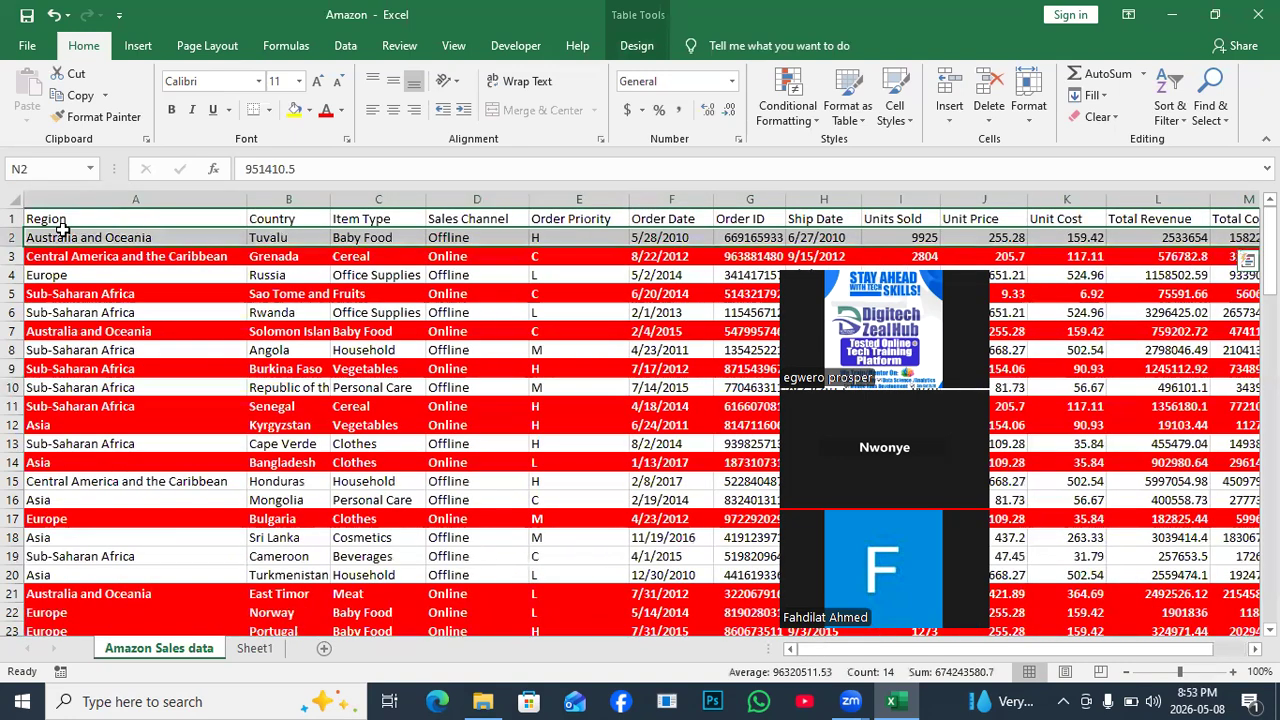
key("ctrl+shift+Down")
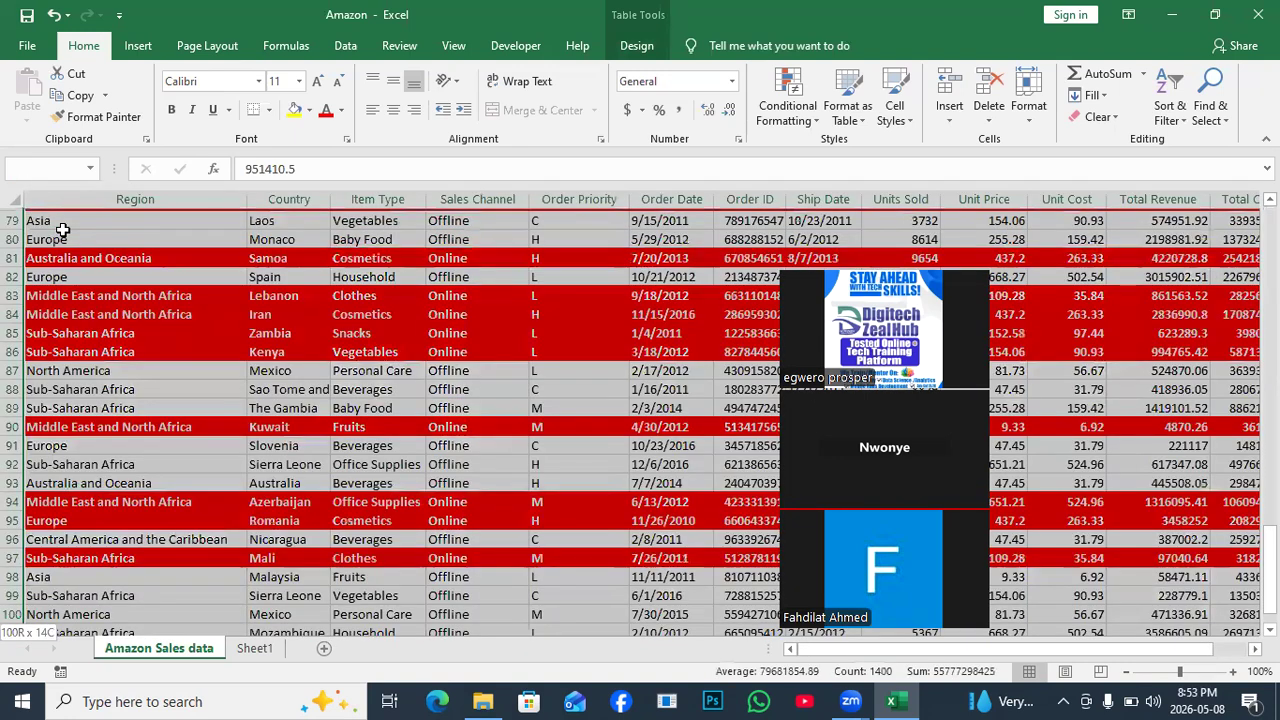
scroll(887, 246, "down", 1)
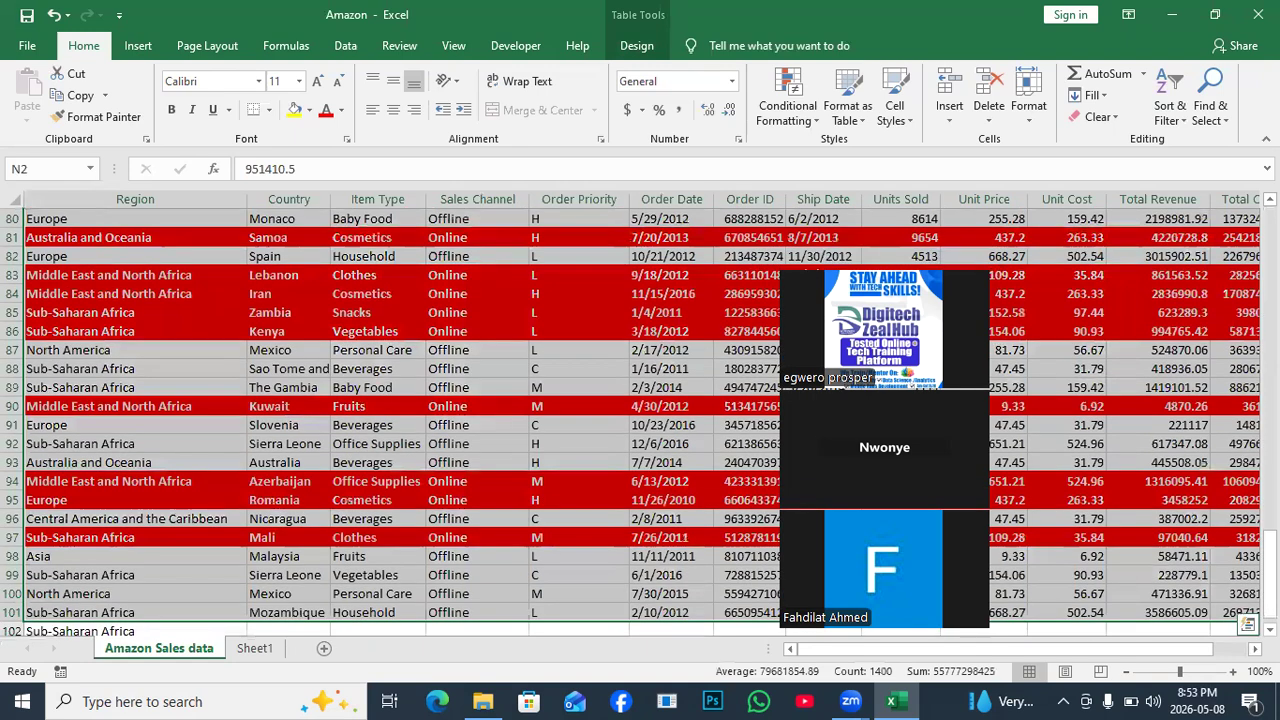
left_click_drag(1268, 560, 1268, 440)
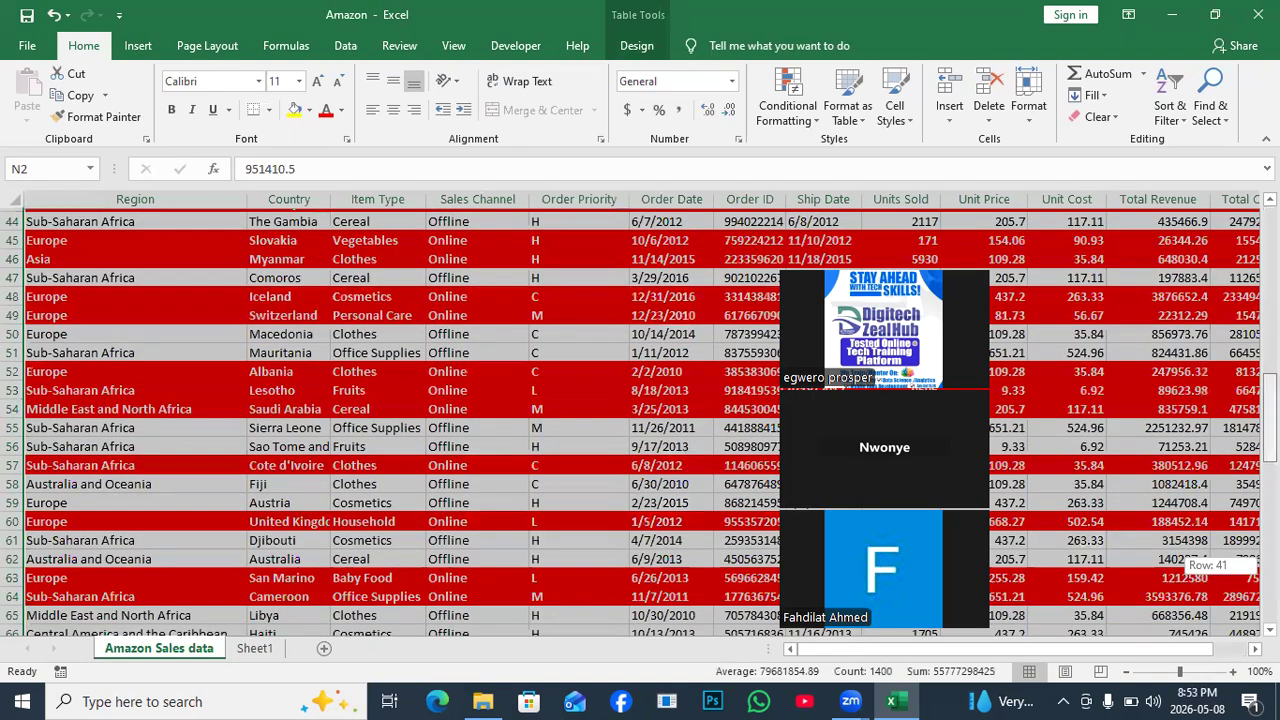
left_click_drag(1268, 562, 1268, 215)
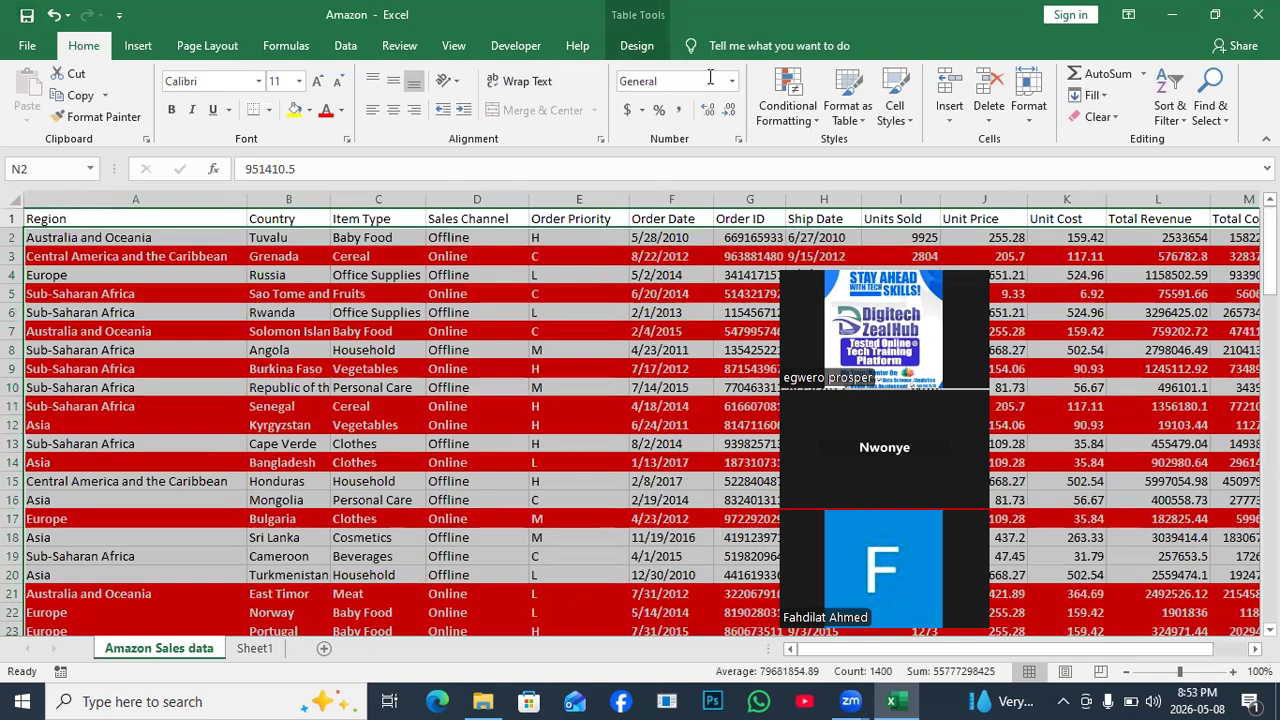
Create a new conditional formatting rule, move its dialog aside, and choose the formula-based type.
left_click(791, 106)
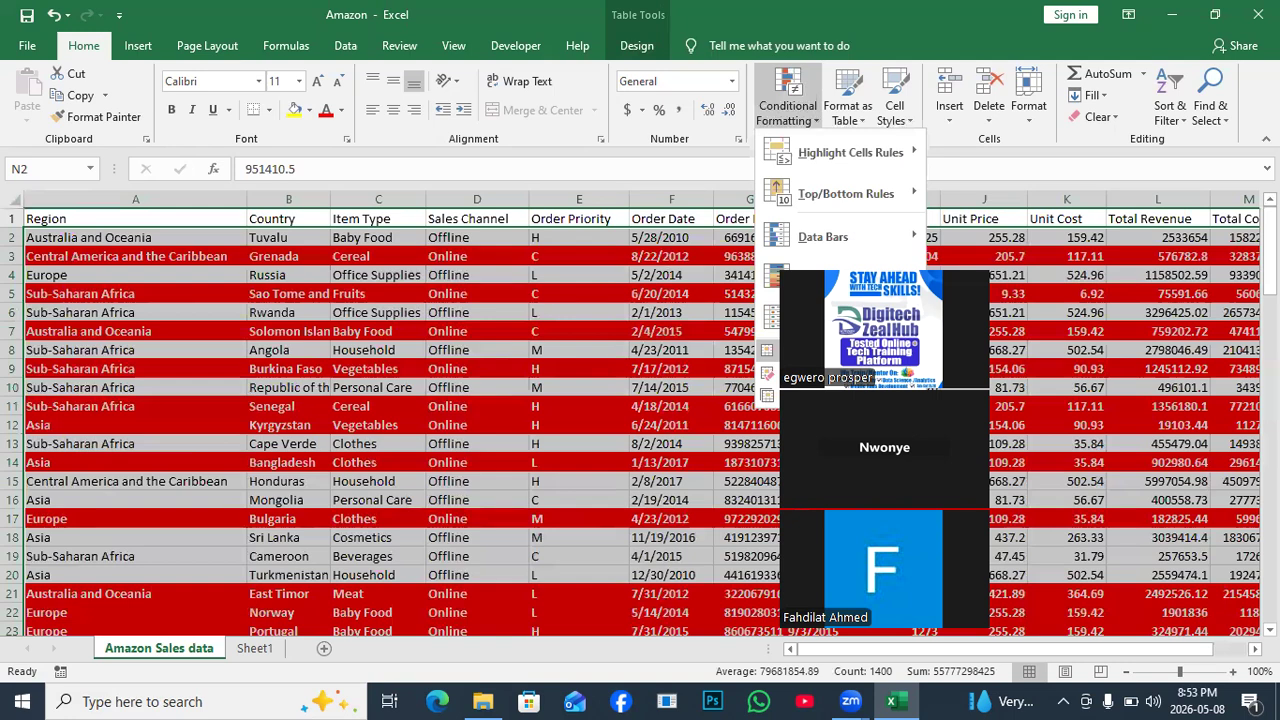
left_click(800, 350)
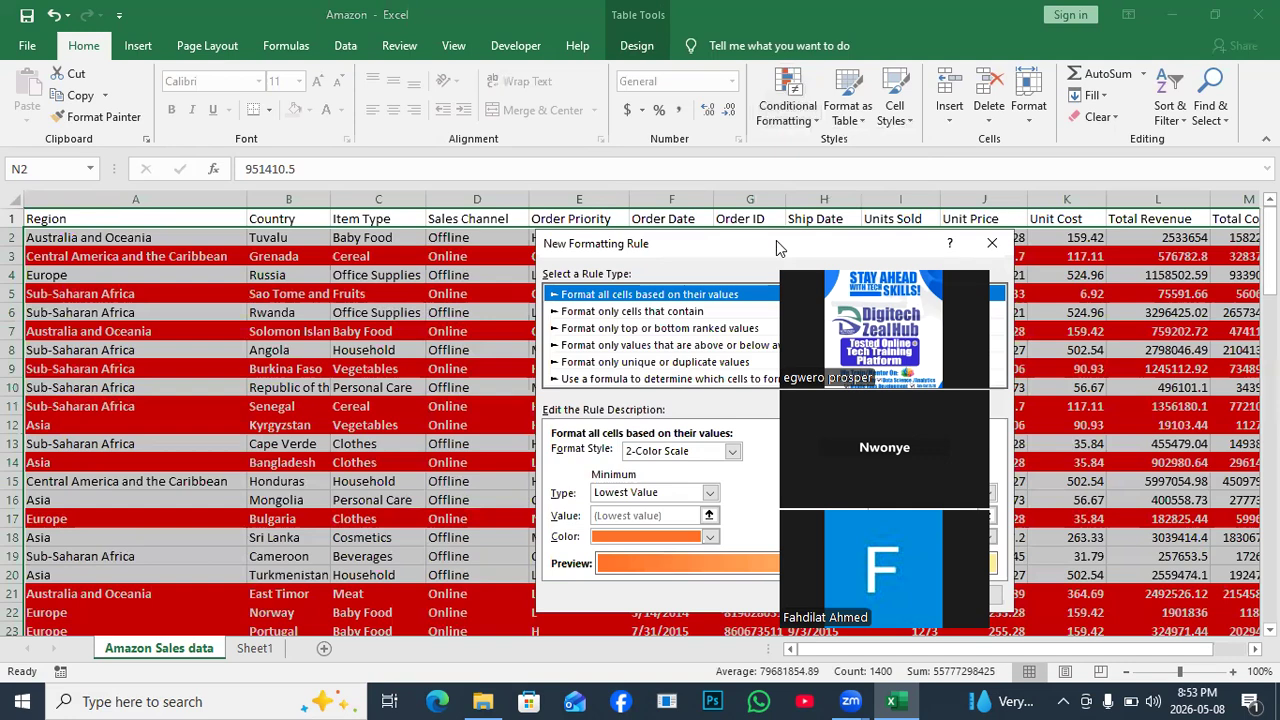
left_click_drag(778, 246, 340, 198)
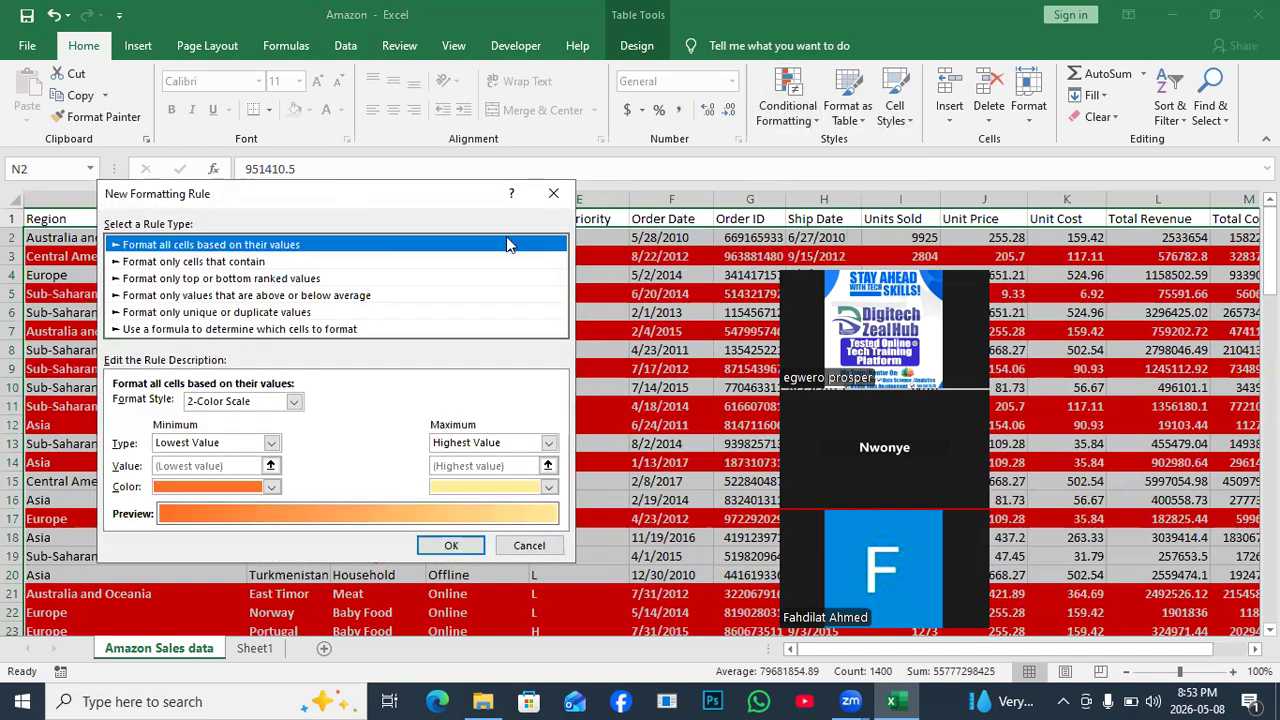
left_click_drag(922, 263, 967, 203)
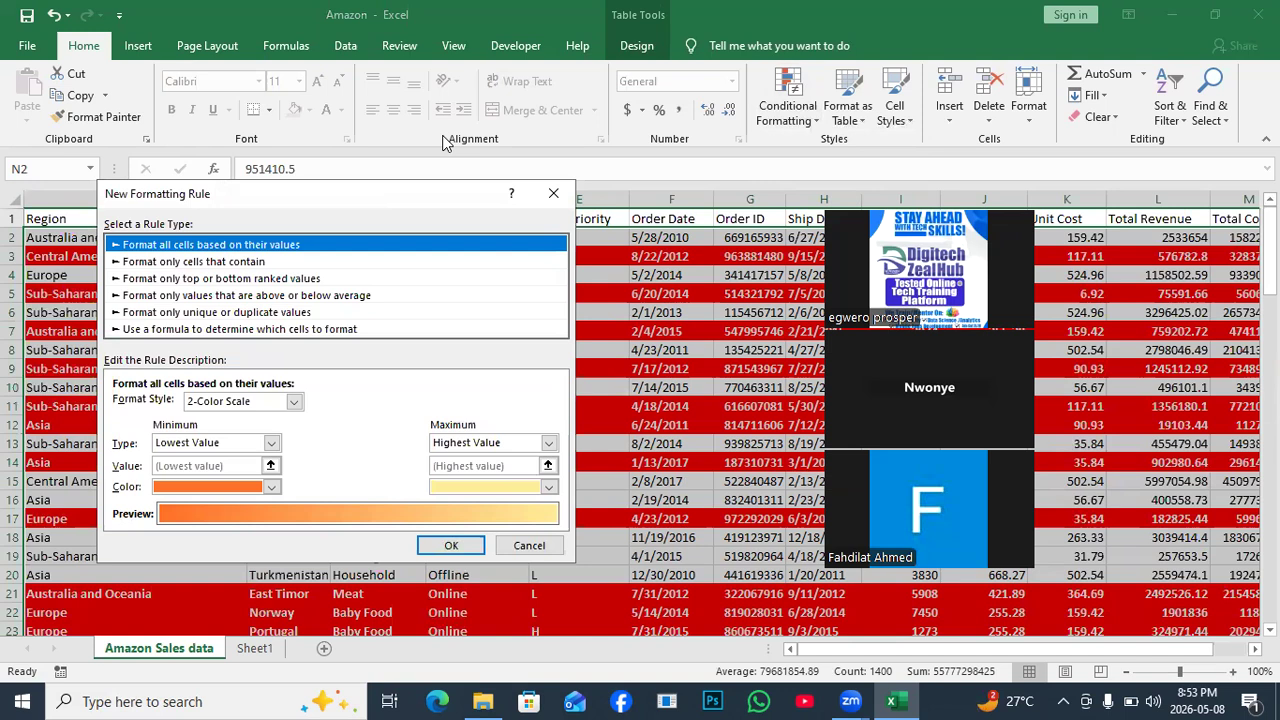
left_click(141, 331)
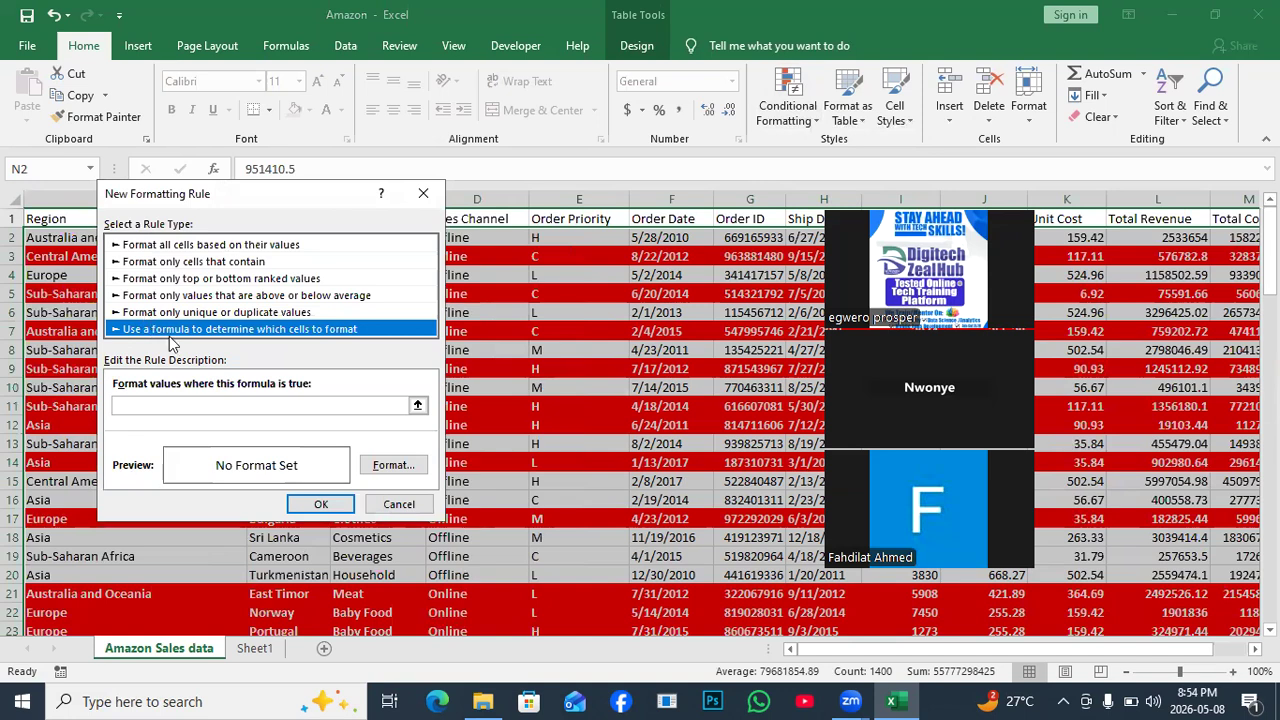
Enter =$N$2 as the rule formula, pointing at the first Total Profit cell.
left_click(140, 406)
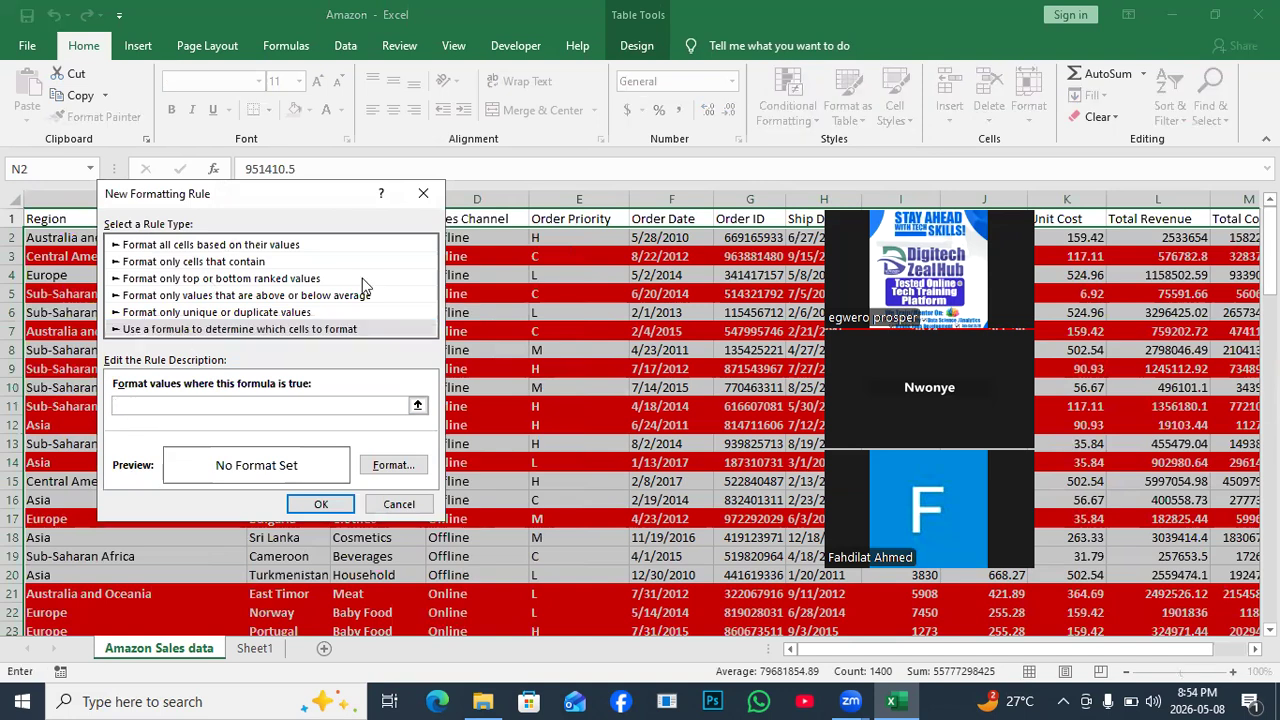
scroll(1148, 562, "right", 2)
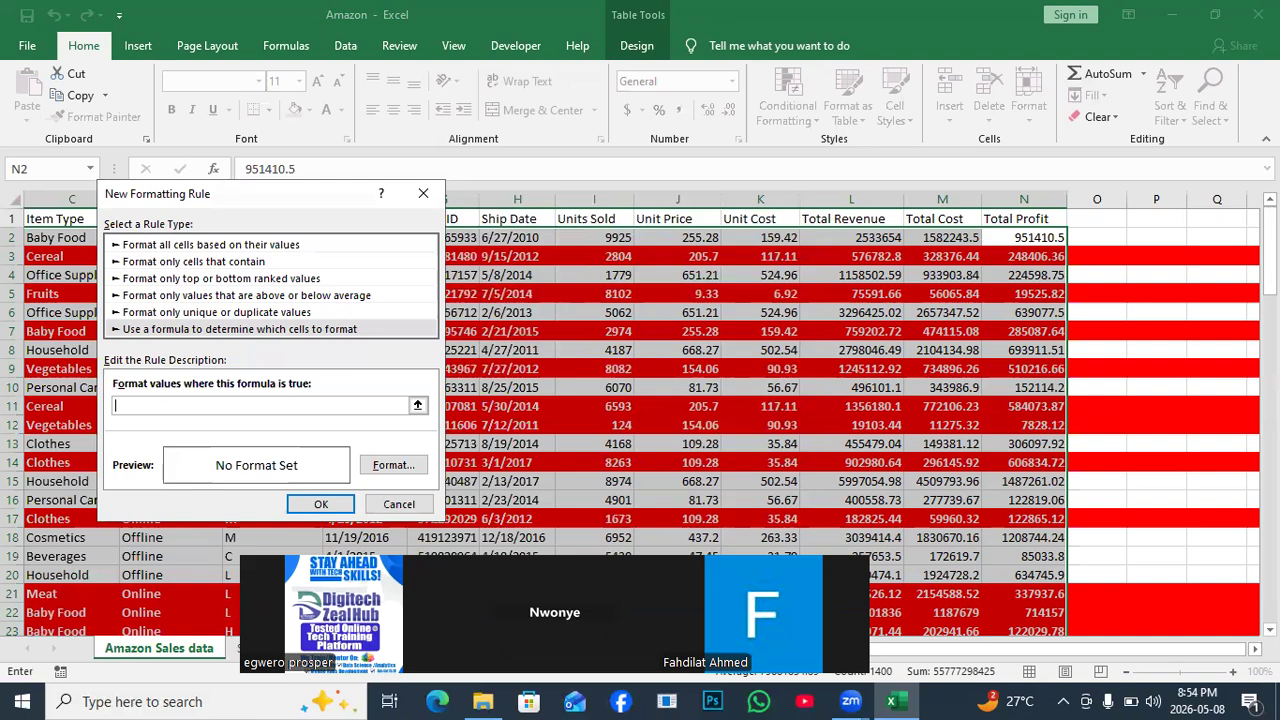
left_click(1041, 234)
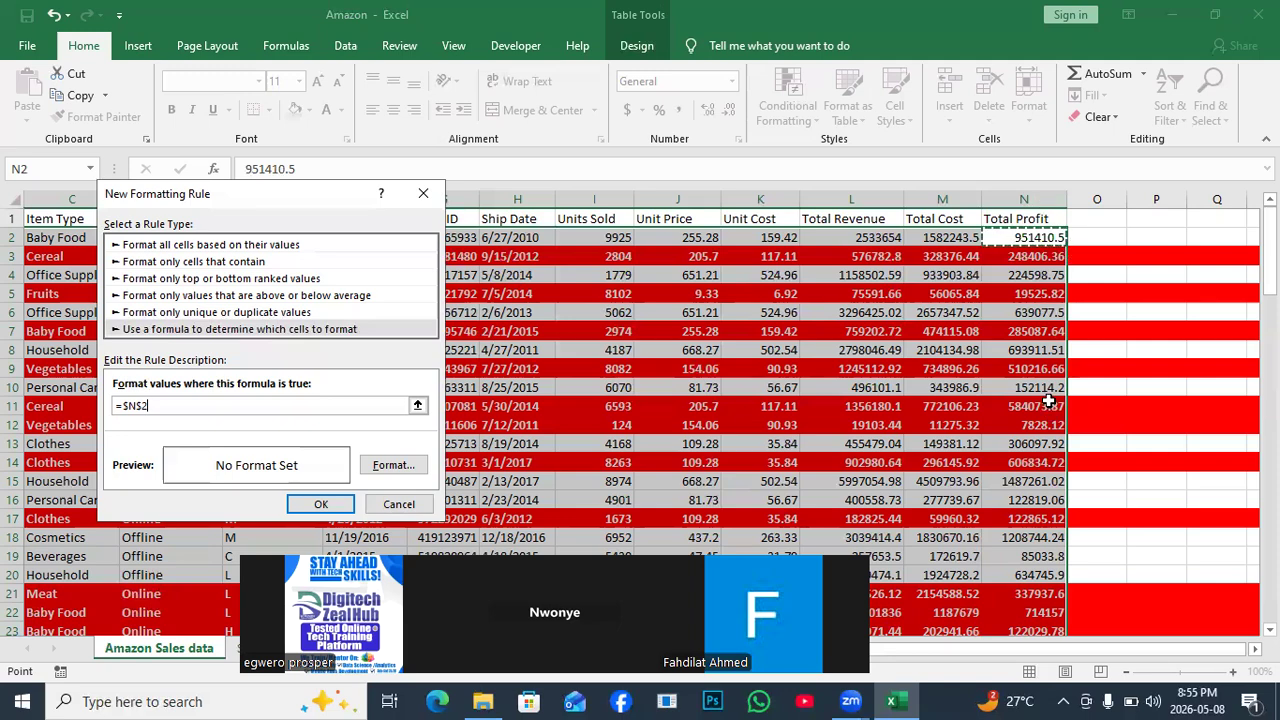
Edit the rule formula to =$N2>700000 and open its Format settings.
left_click(185, 408)
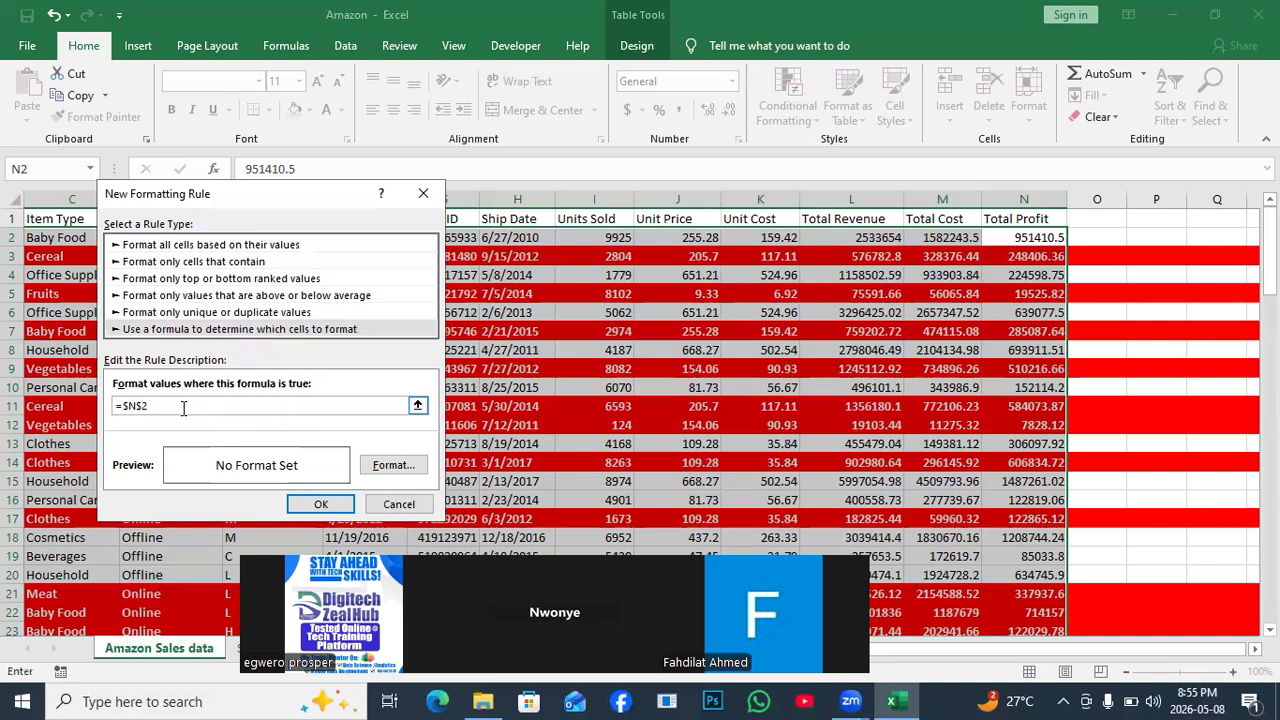
key("BackSpace")
type("=")
key("BackSpace")
type(">")
type("700000")
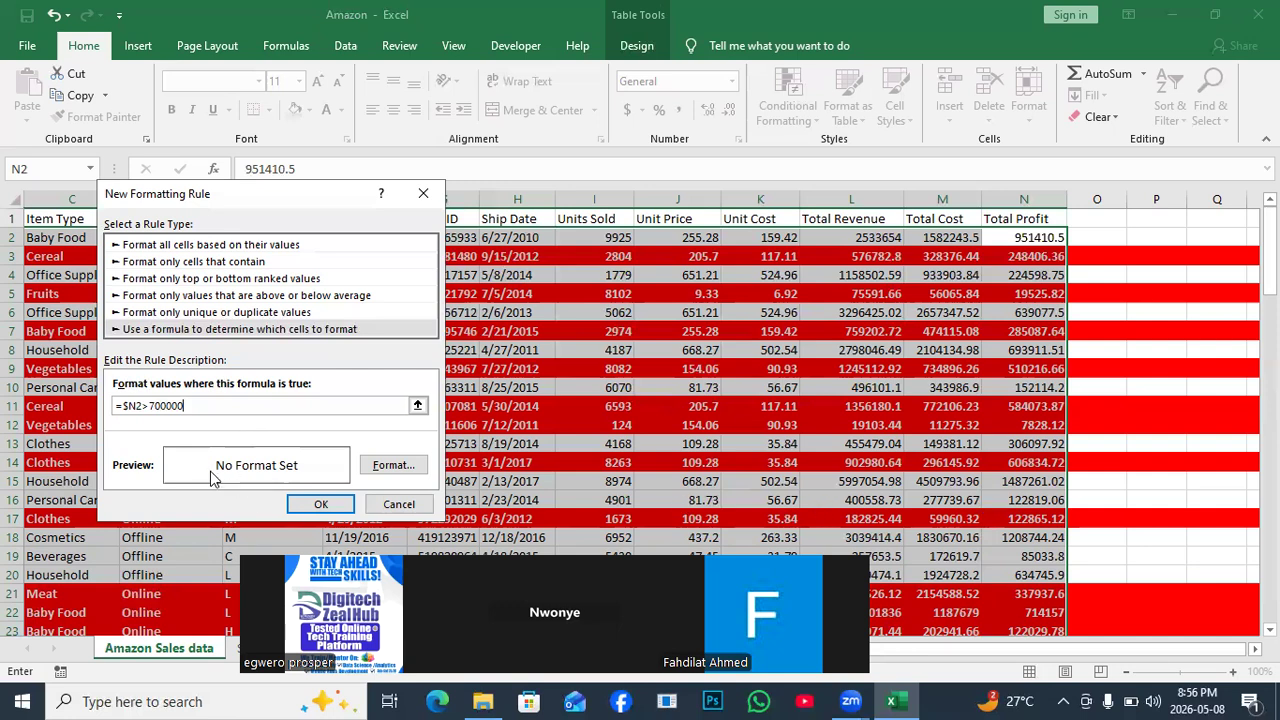
left_click_drag(117, 404, 196, 405)
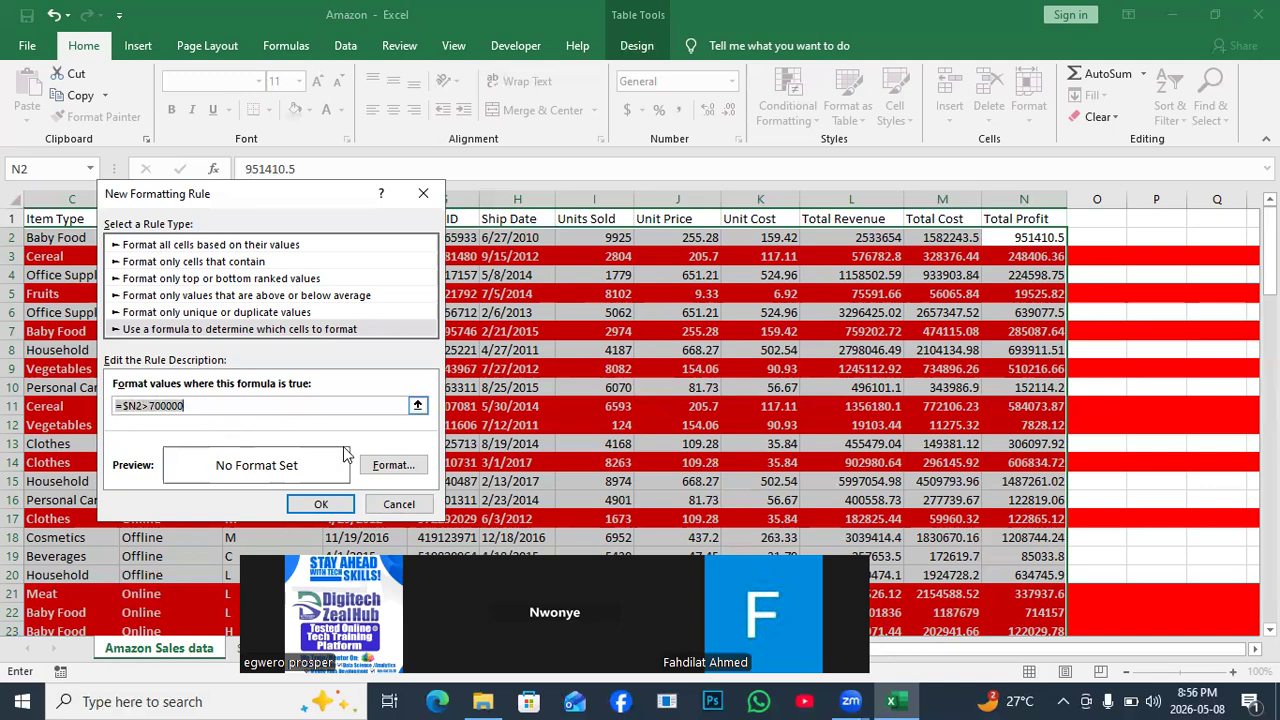
left_click(393, 466)
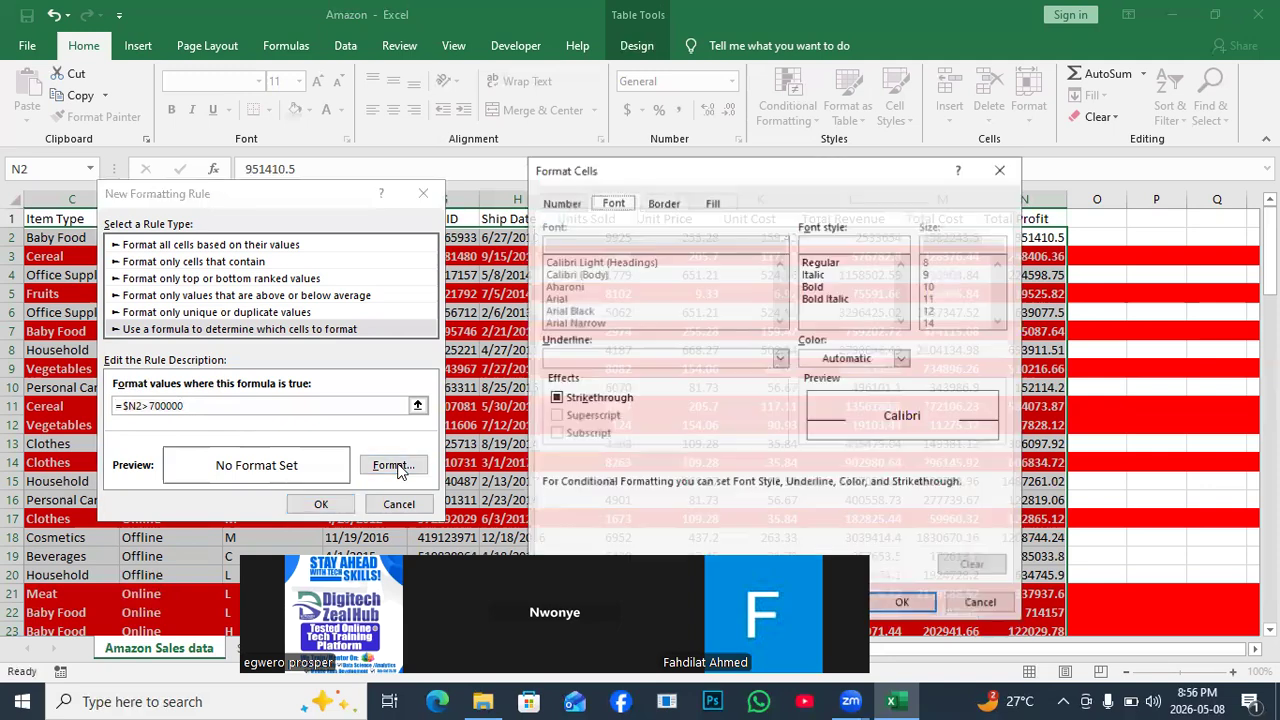
Give the rule a dark blue fill with white font colour and confirm both dialogs.
left_click(712, 203)
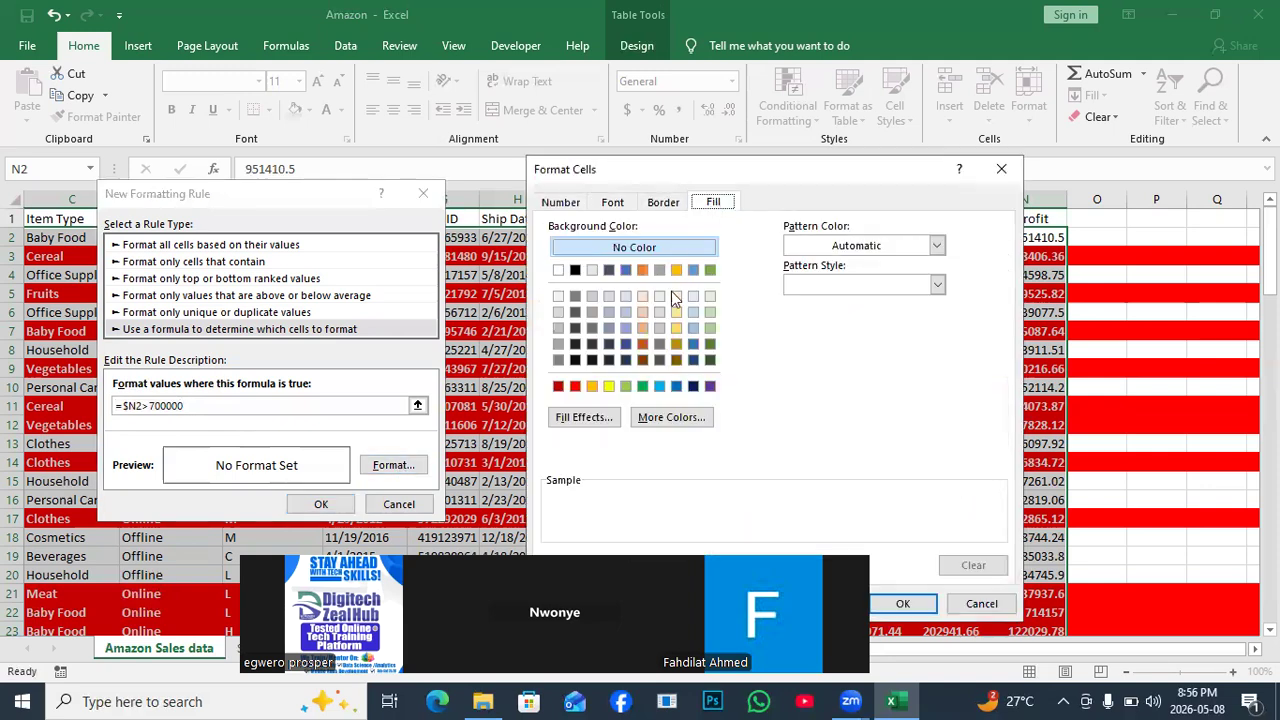
left_click(608, 272)
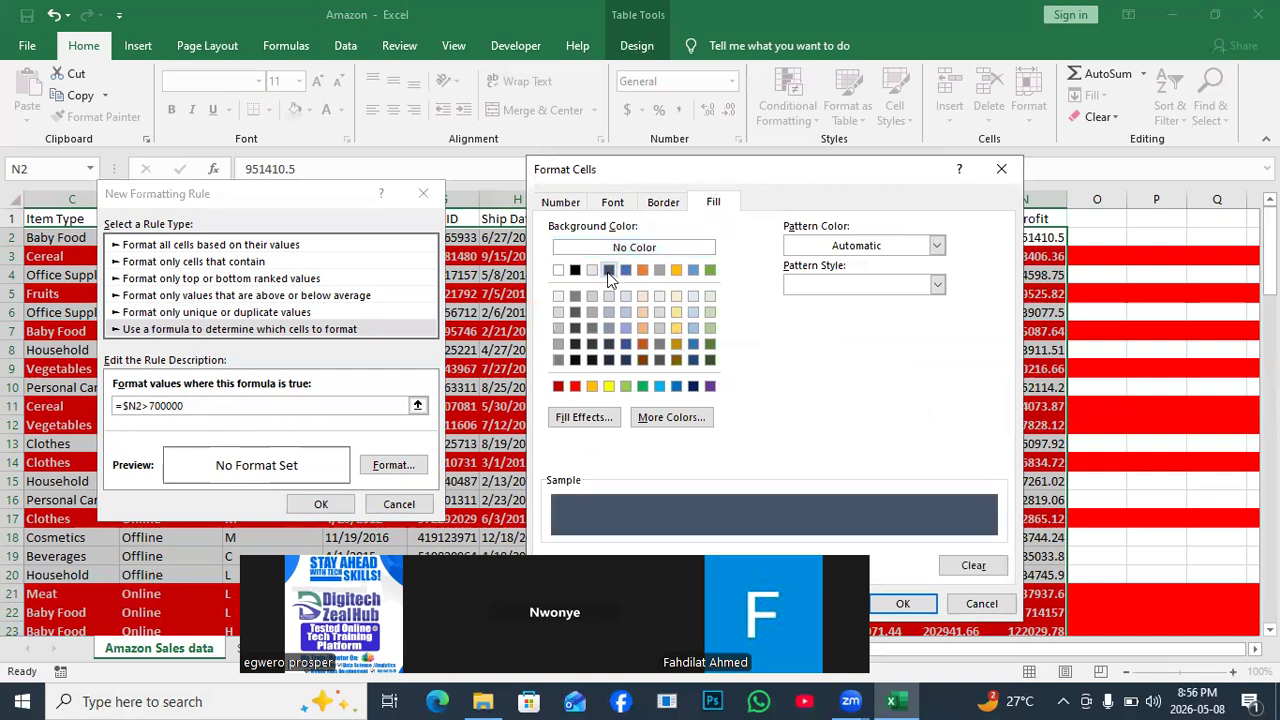
left_click(694, 387)
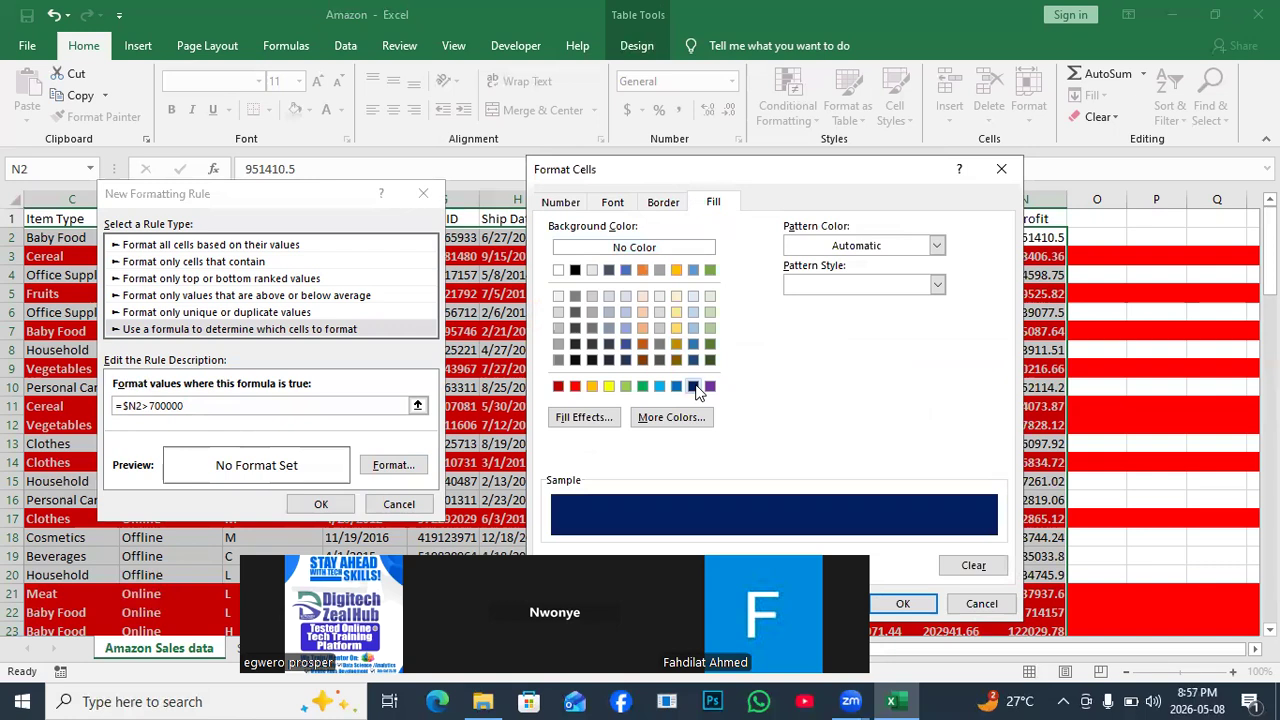
left_click(614, 203)
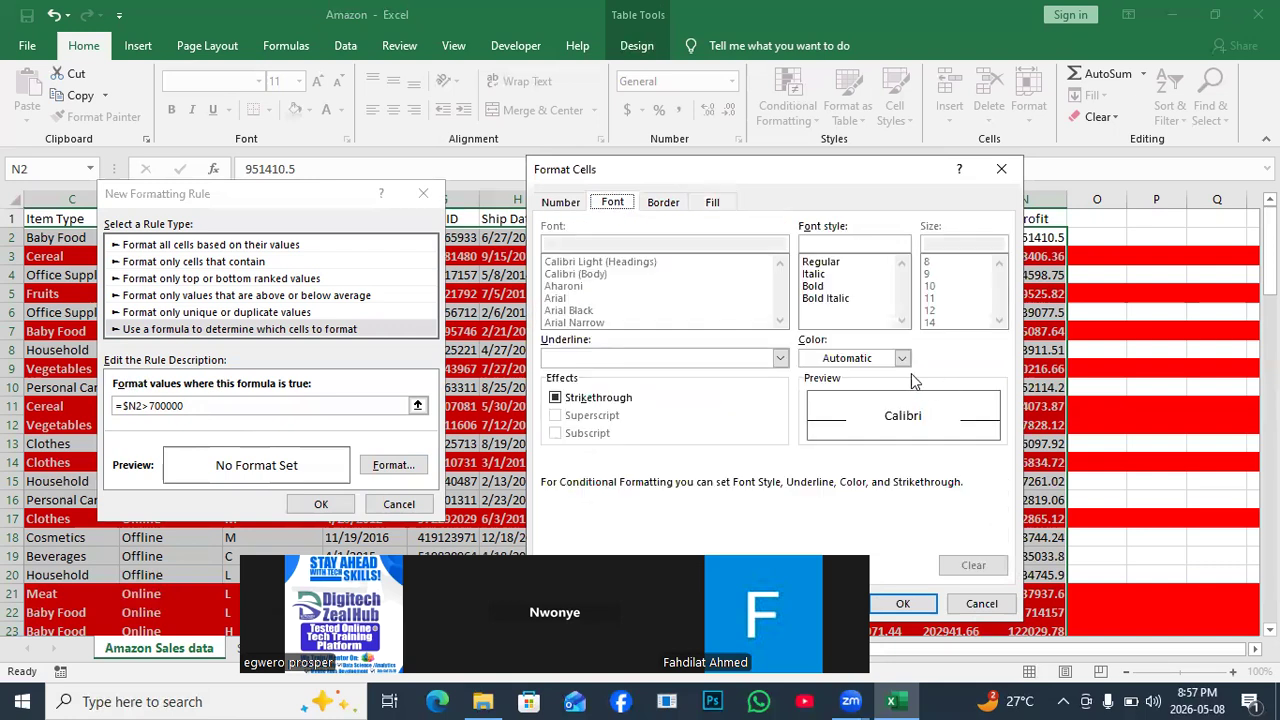
left_click(903, 358)
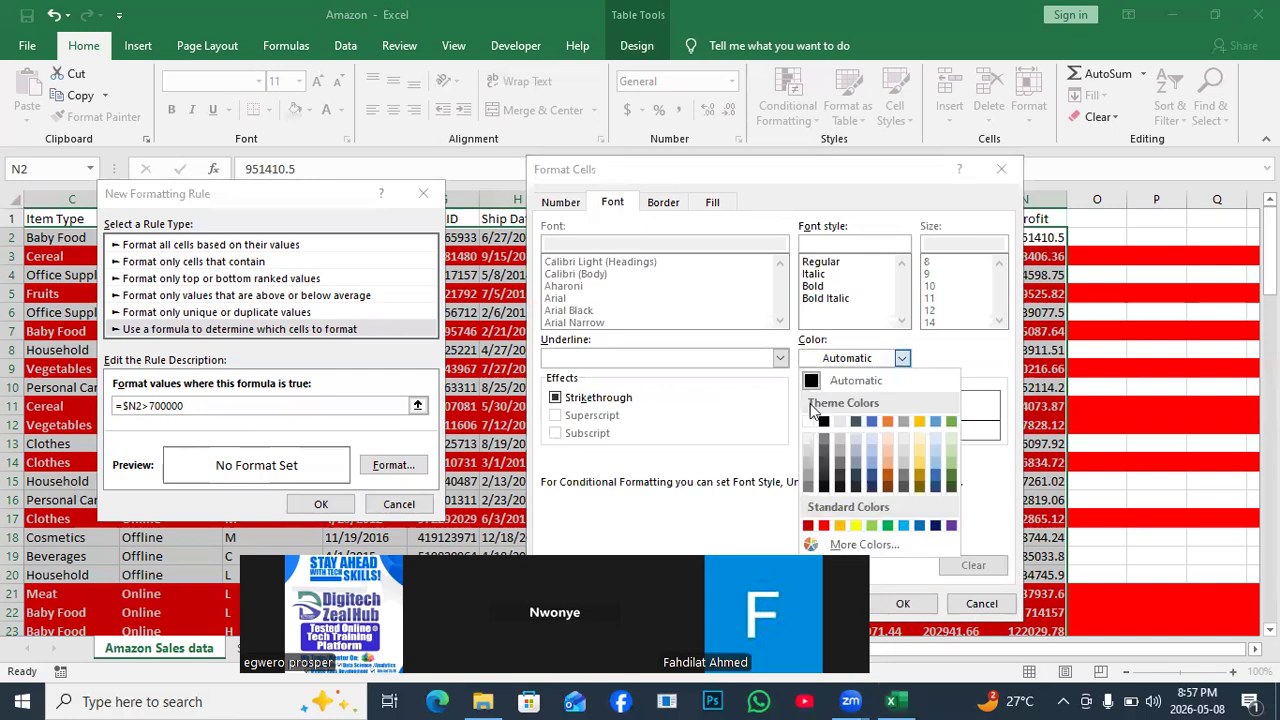
left_click(810, 421)
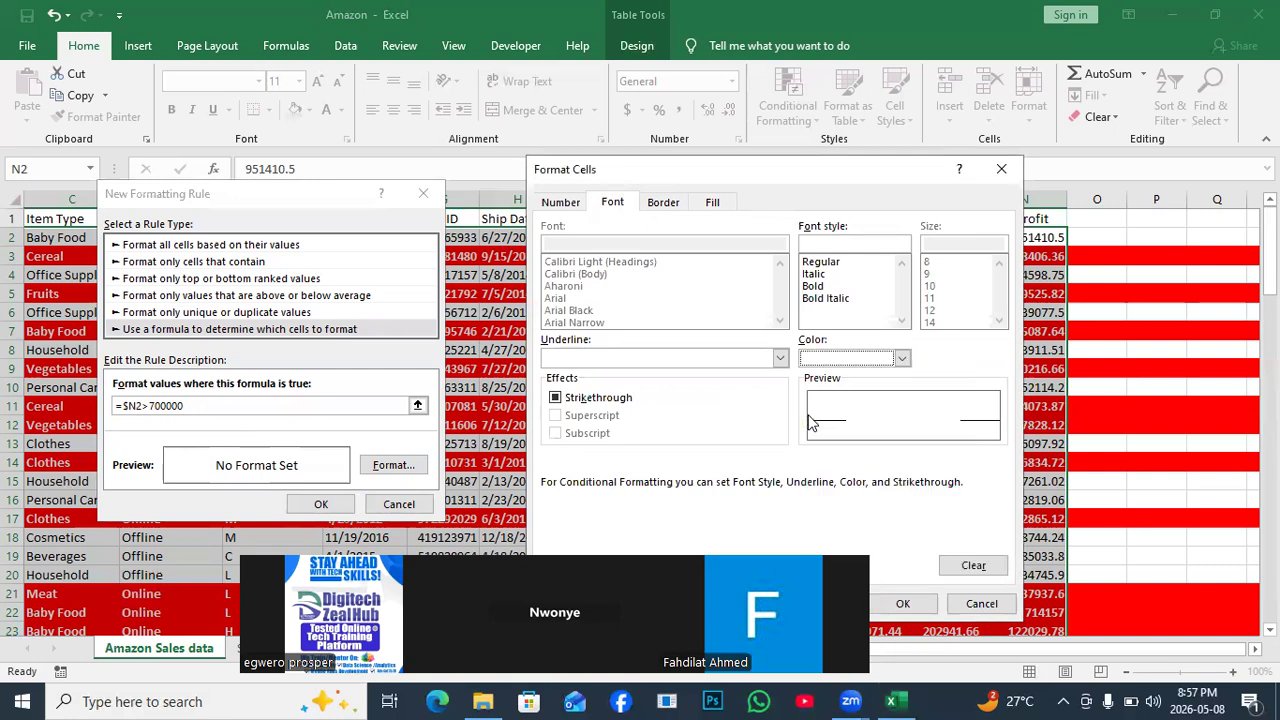
key("Return")
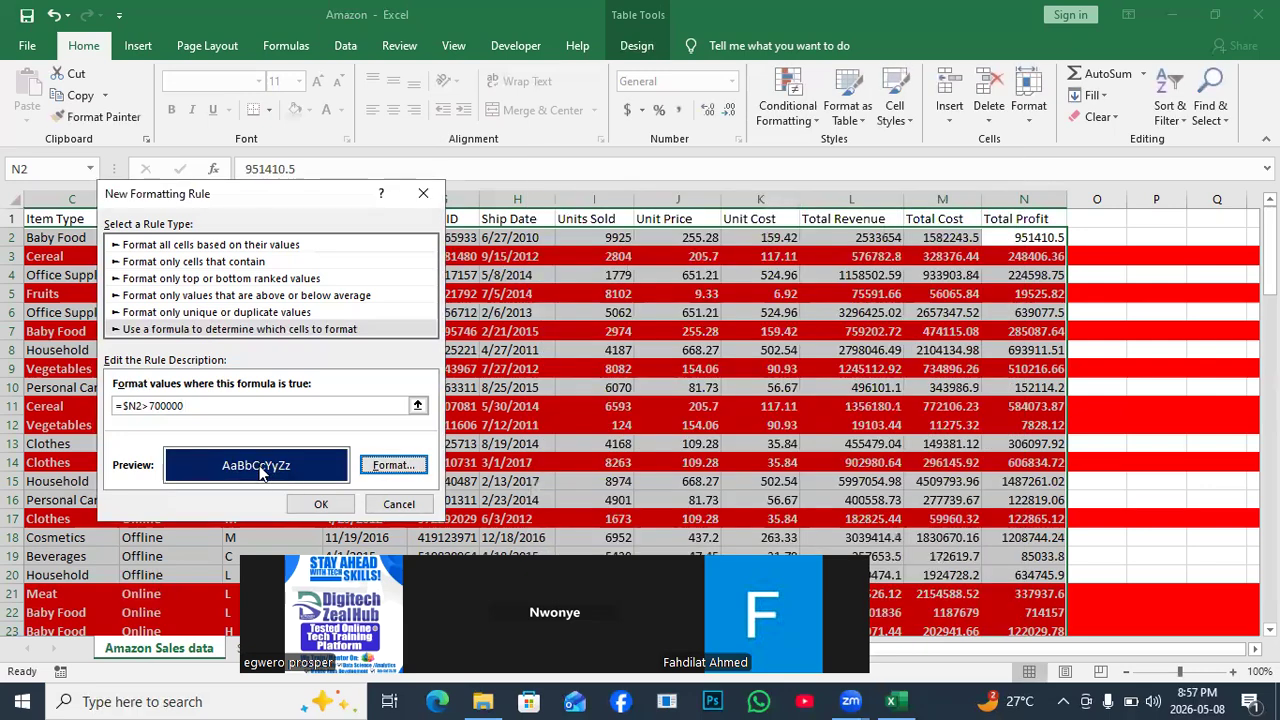
left_click(317, 505)
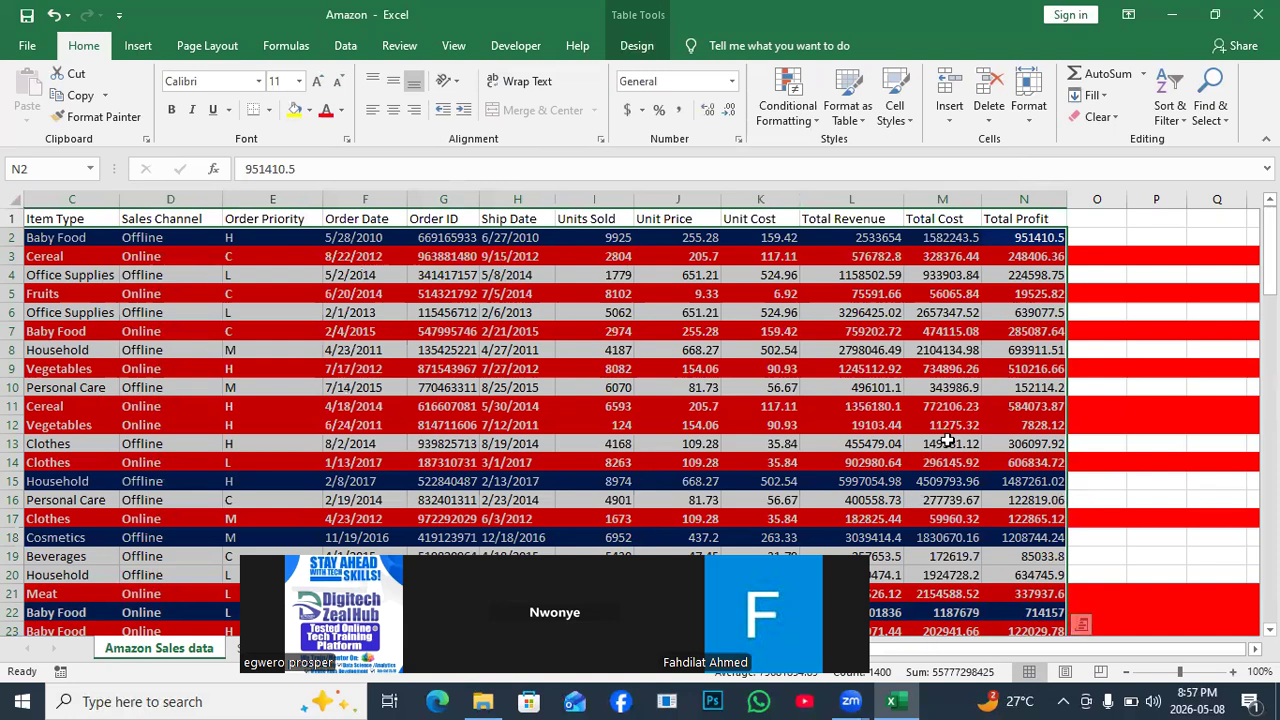
Switch the ribbon to the Data tab's sorting and filtering tools.
left_click_drag(770, 600, 725, 420)
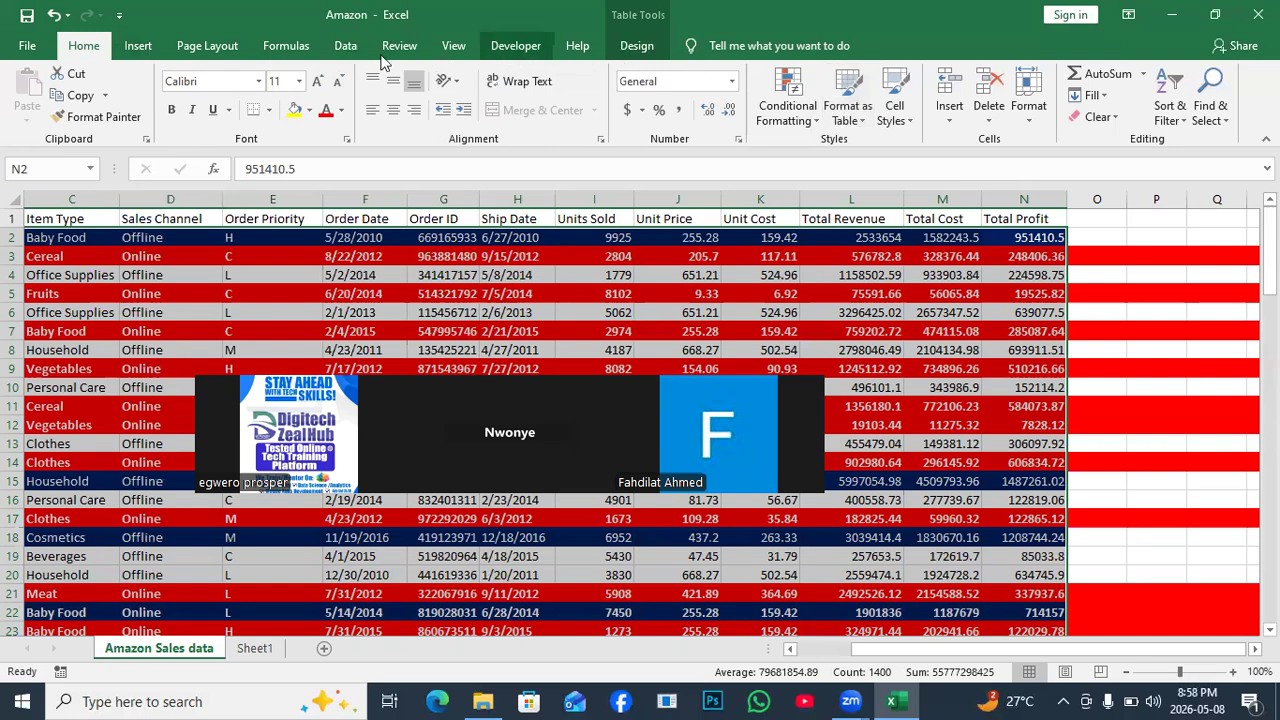
left_click(344, 50)
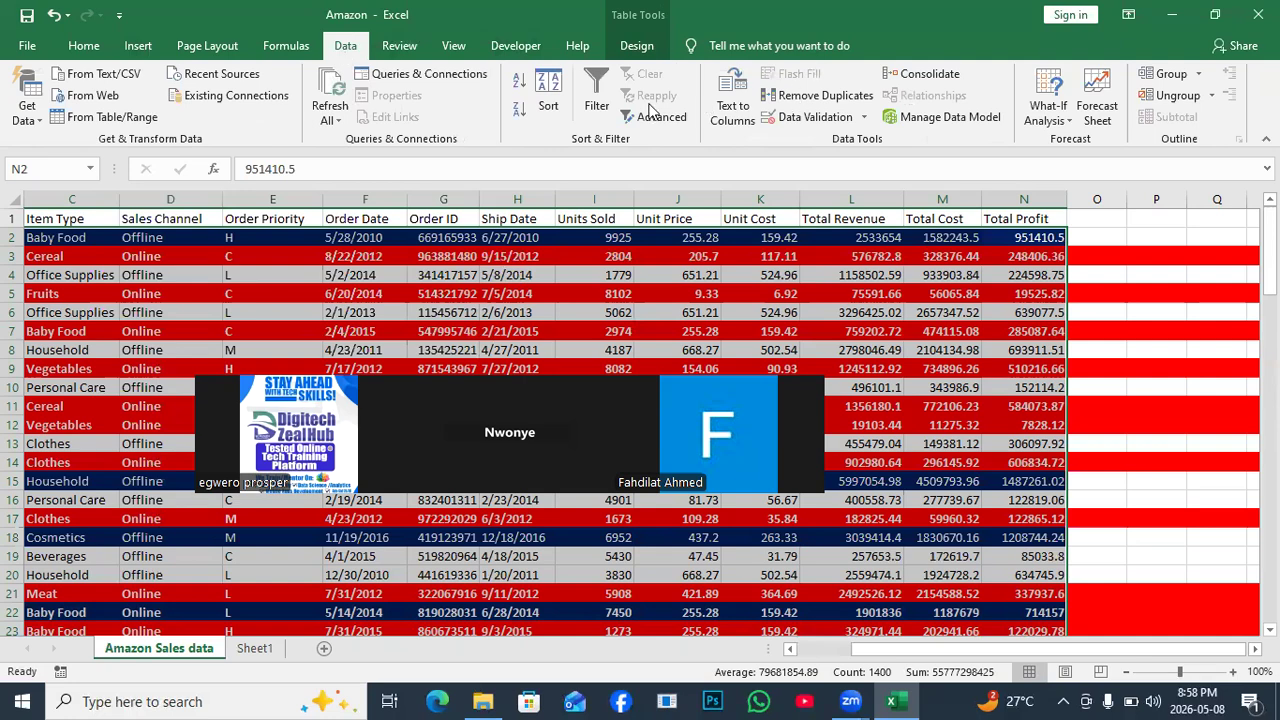
Turn on filters and filter Order ID by the dark blue cell colour, leaving 22 rows.
left_click(597, 92)
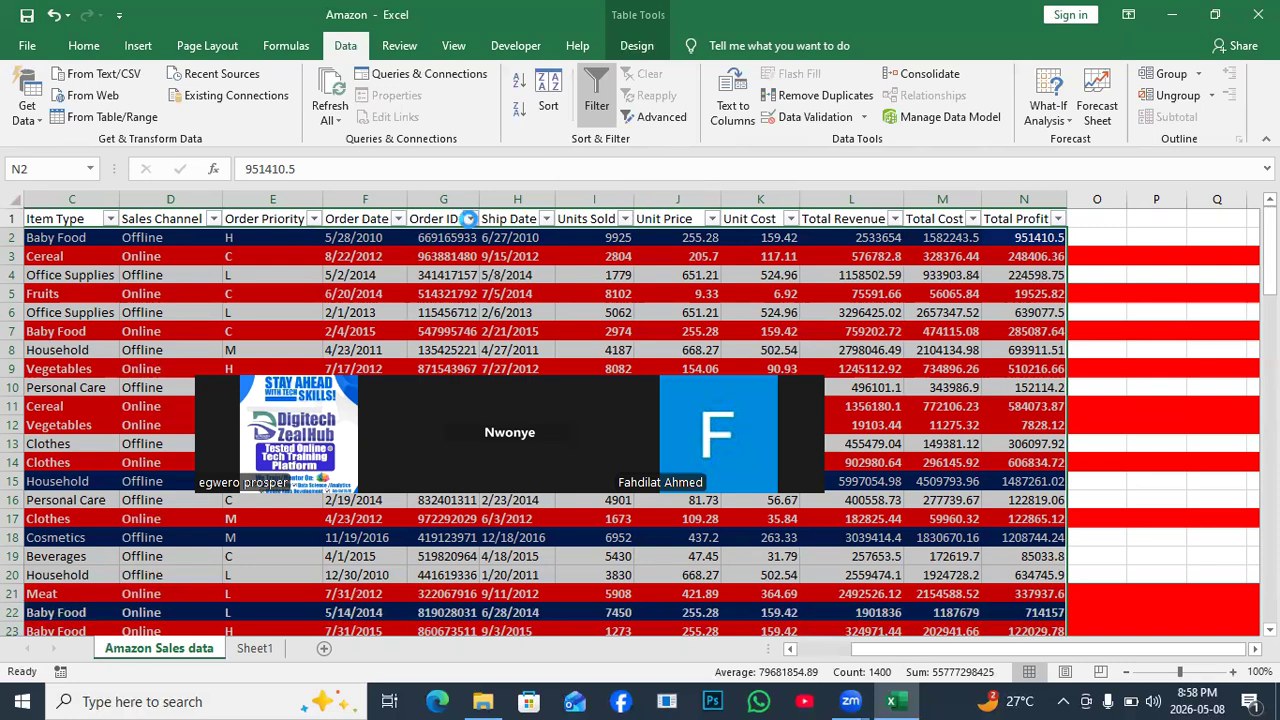
left_click(469, 220)
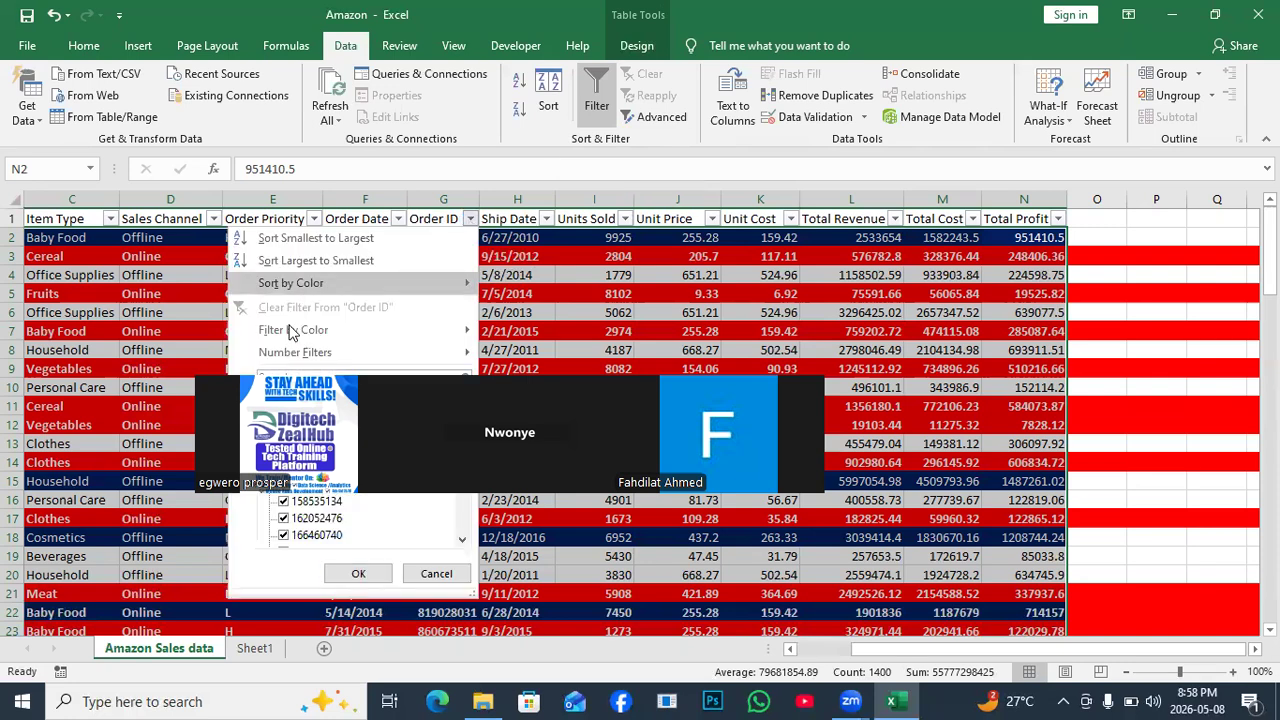
mouse_move(478, 334)
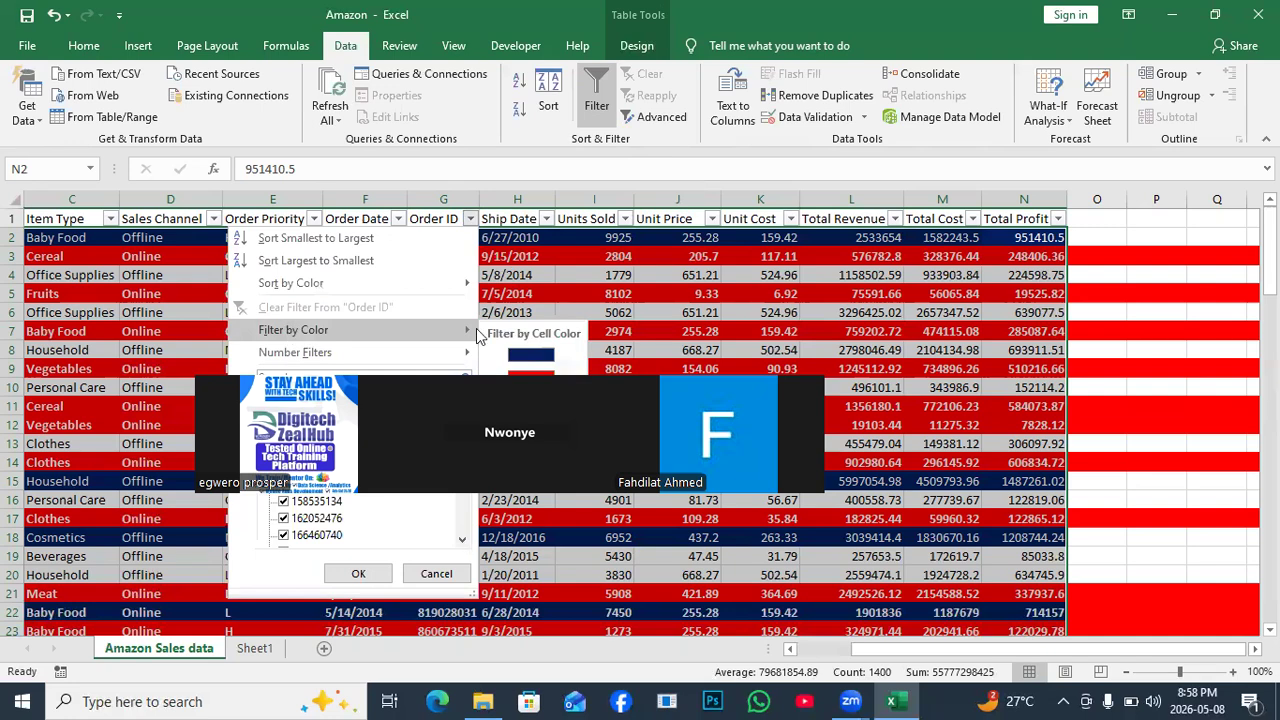
left_click(530, 354)
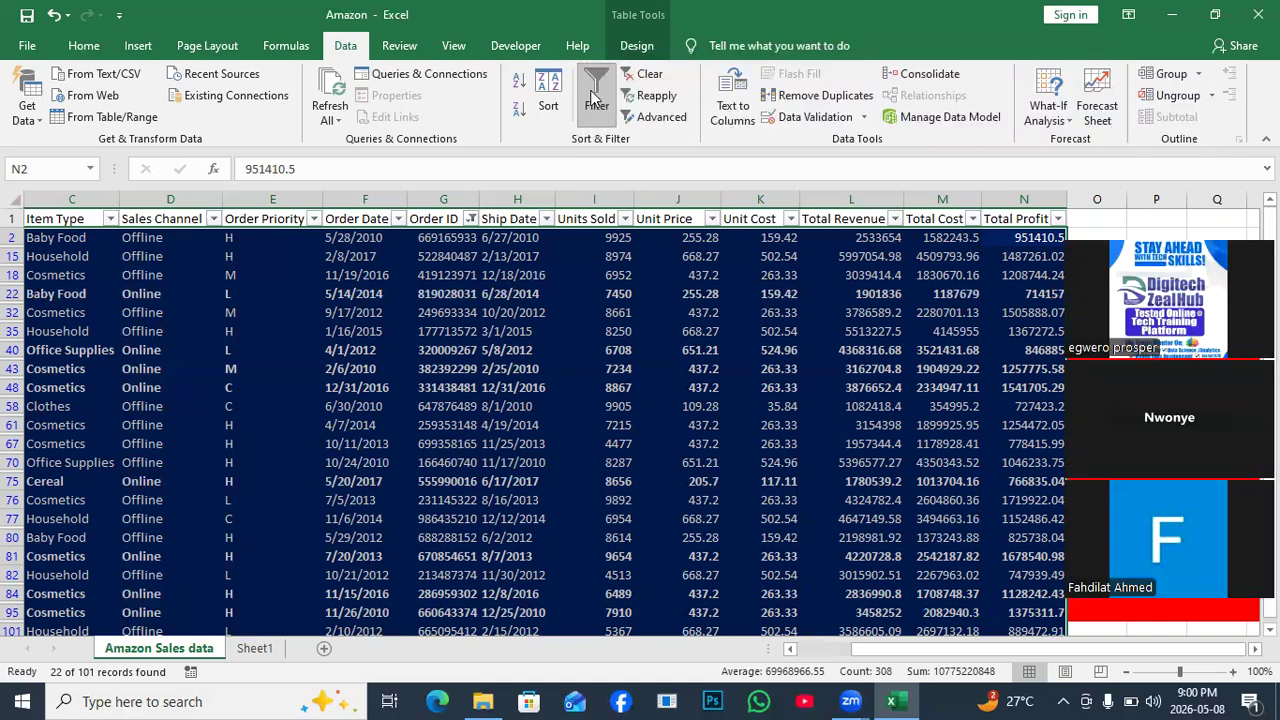
Open the filter options on the Order ID header.
left_click(470, 219)
Clear the Order ID colour filter with (Select All) so all rows show, then go to Sheet1.
left_click(470, 219)
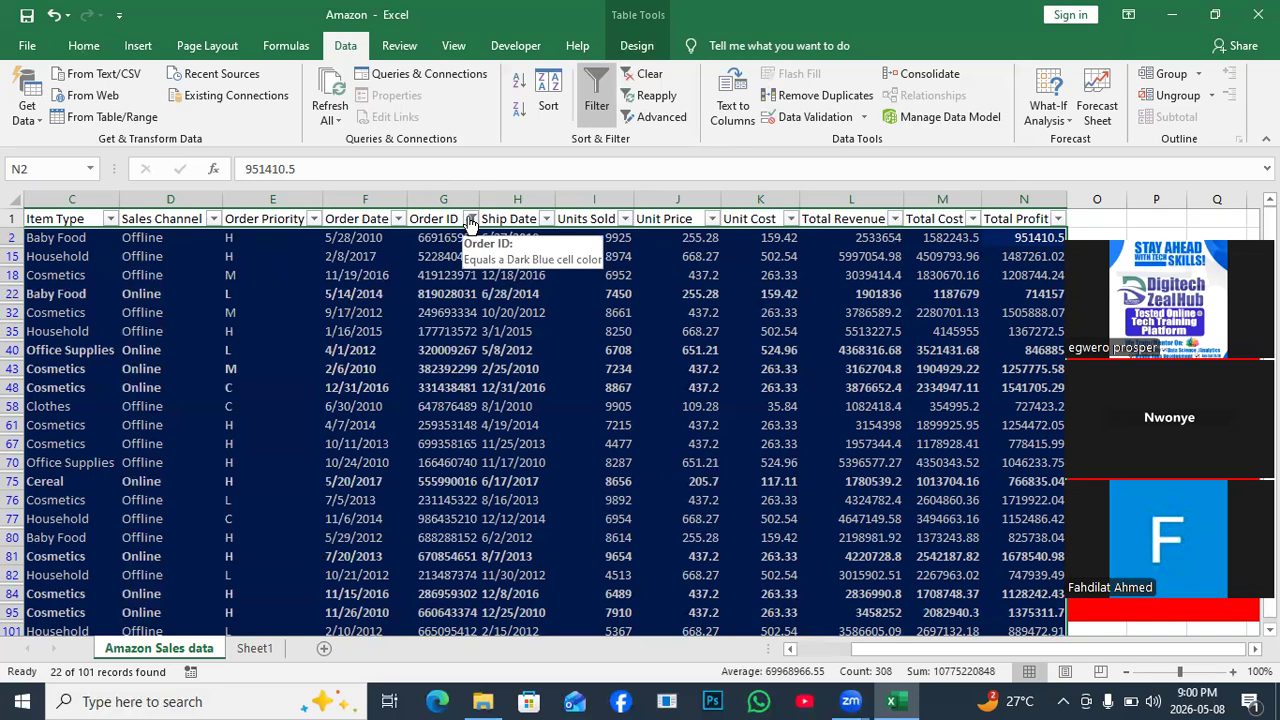
left_click(470, 219)
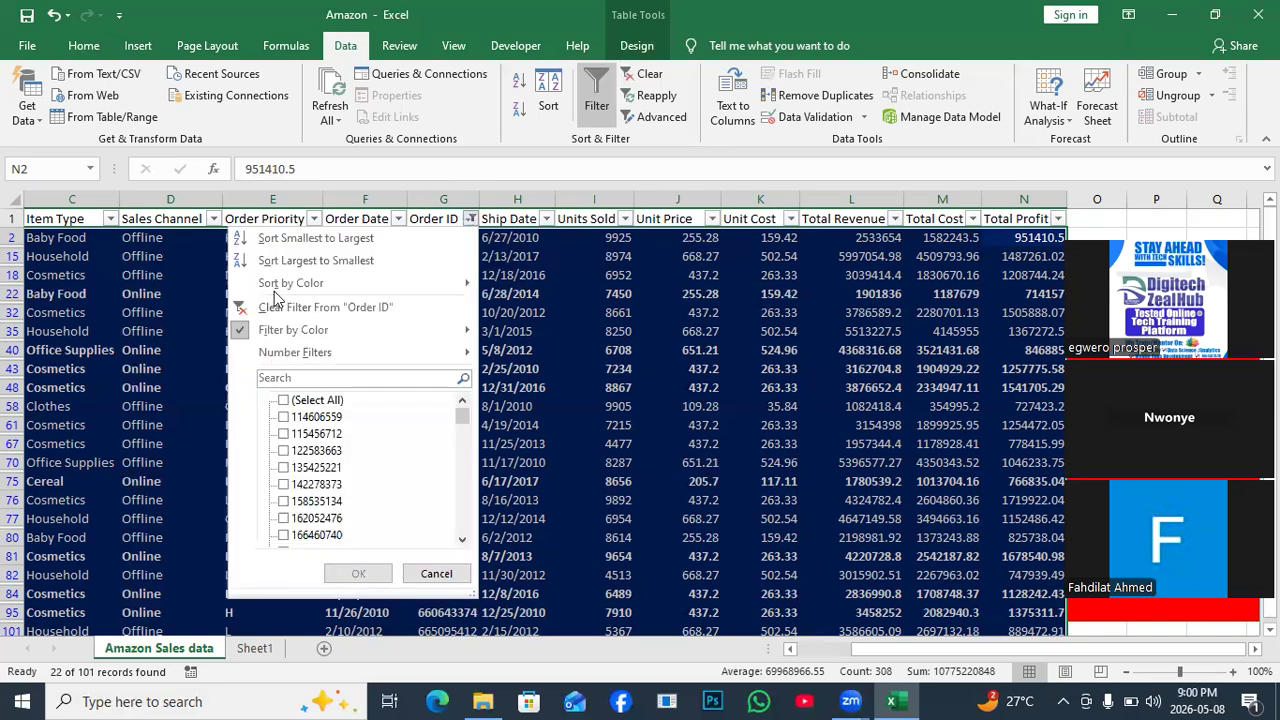
left_click(283, 401)
left_click(357, 573)
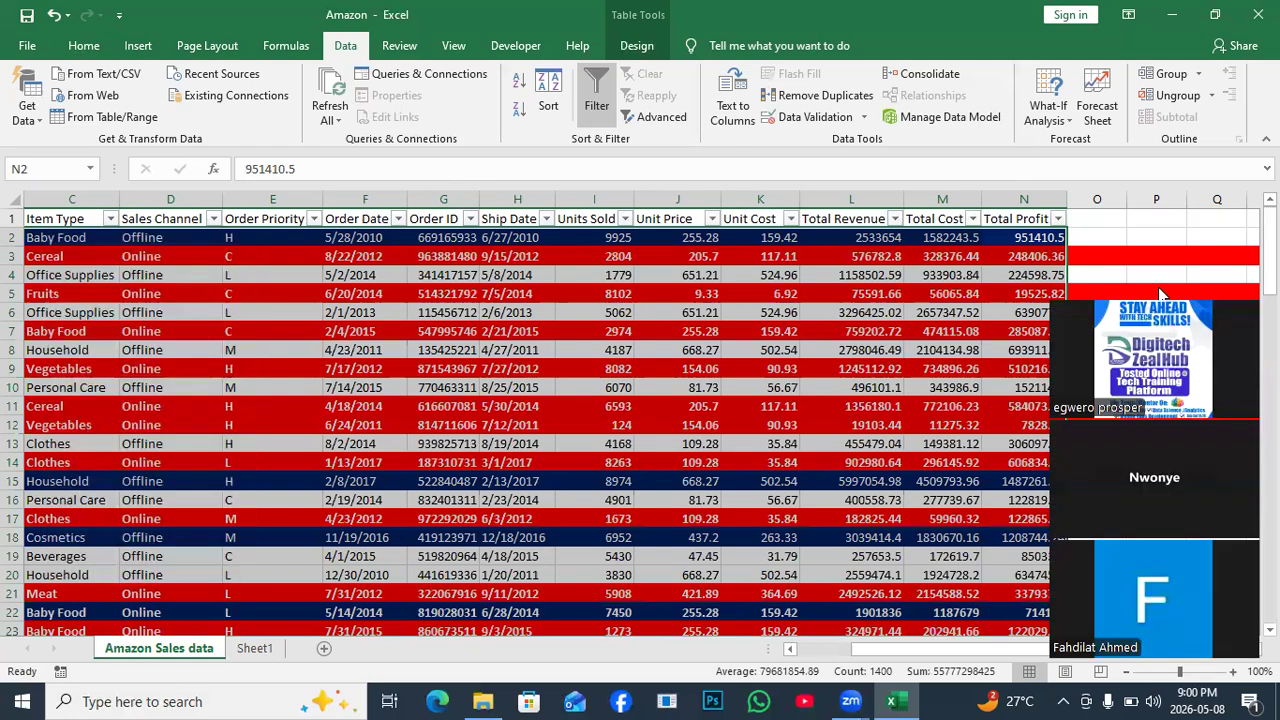
key("ctrl+Page_Down")
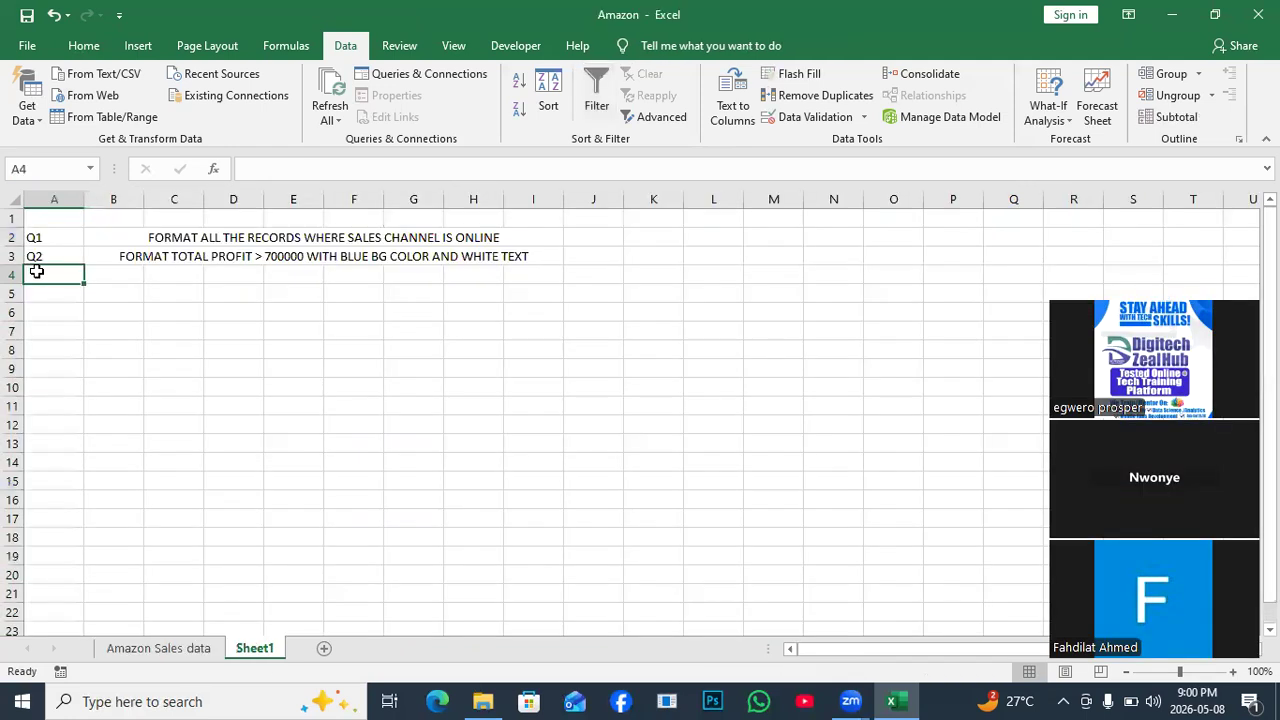
Enter Q3 in A4, merge the row 4 cells beside it, and type 'FORMAT RCORDS WHERE'.
double_click(36, 272)
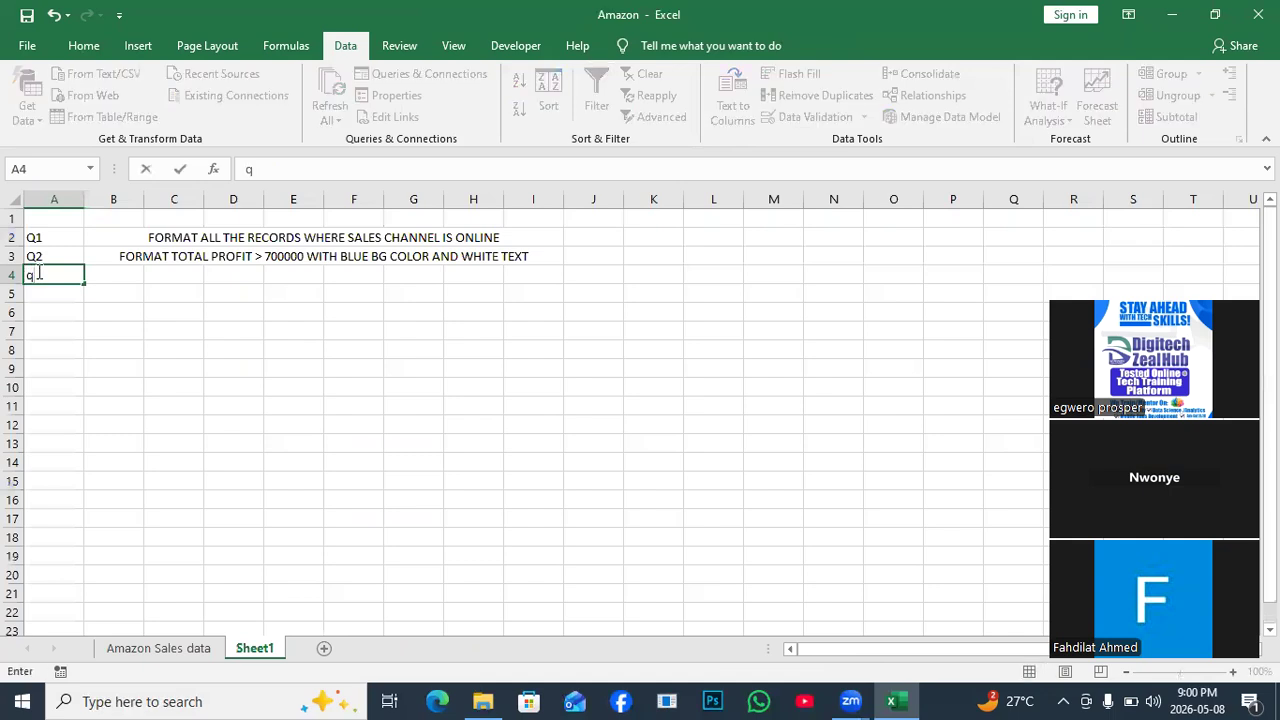
type("Q3")
left_click_drag(126, 277, 540, 272)
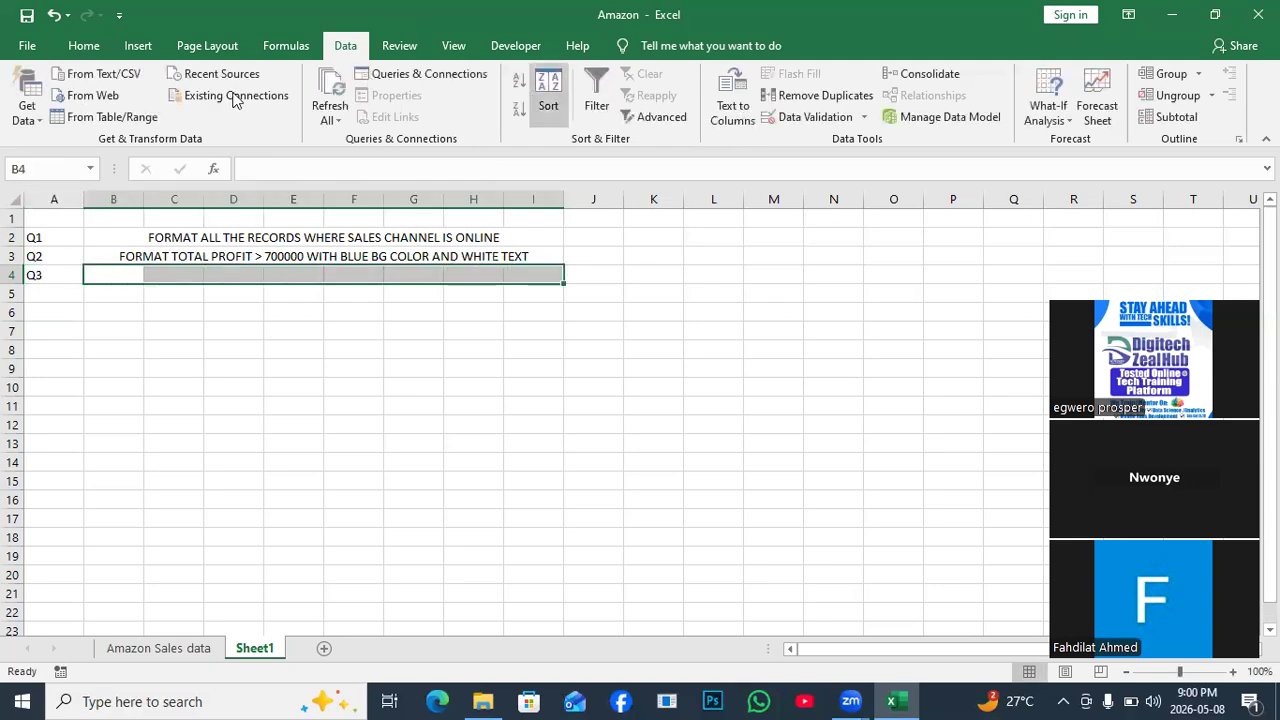
left_click(80, 47)
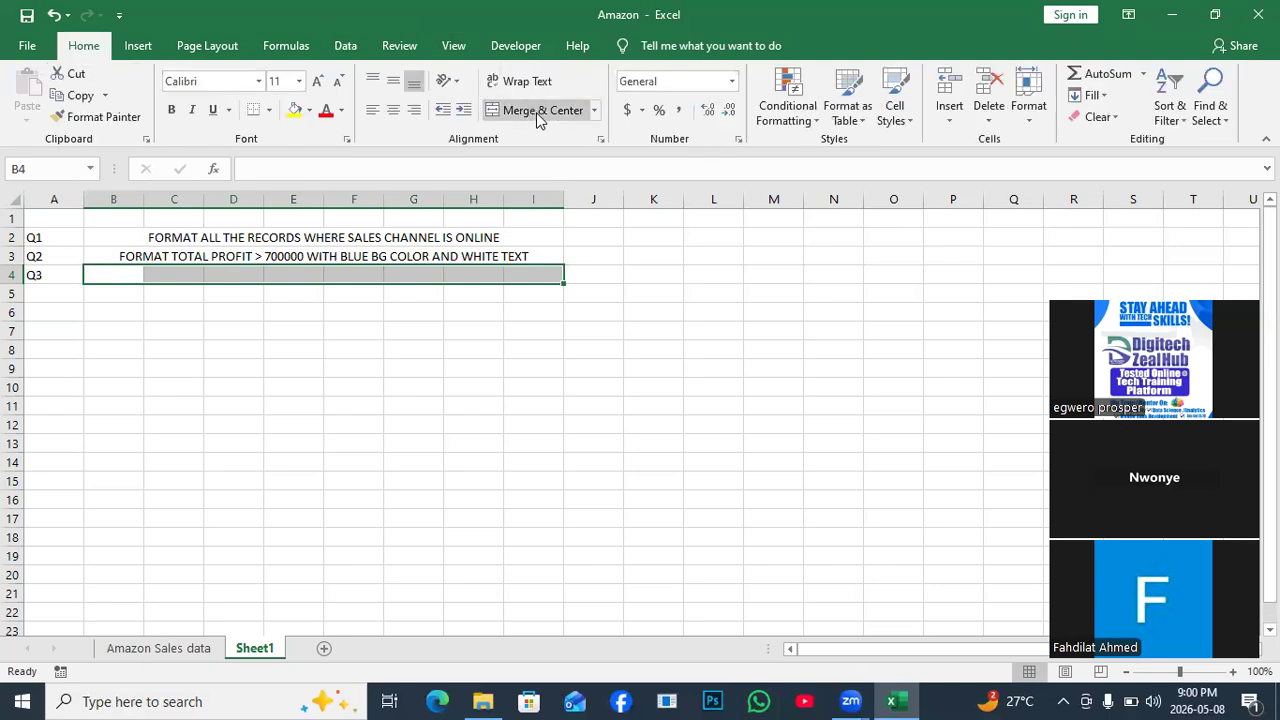
left_click(526, 118)
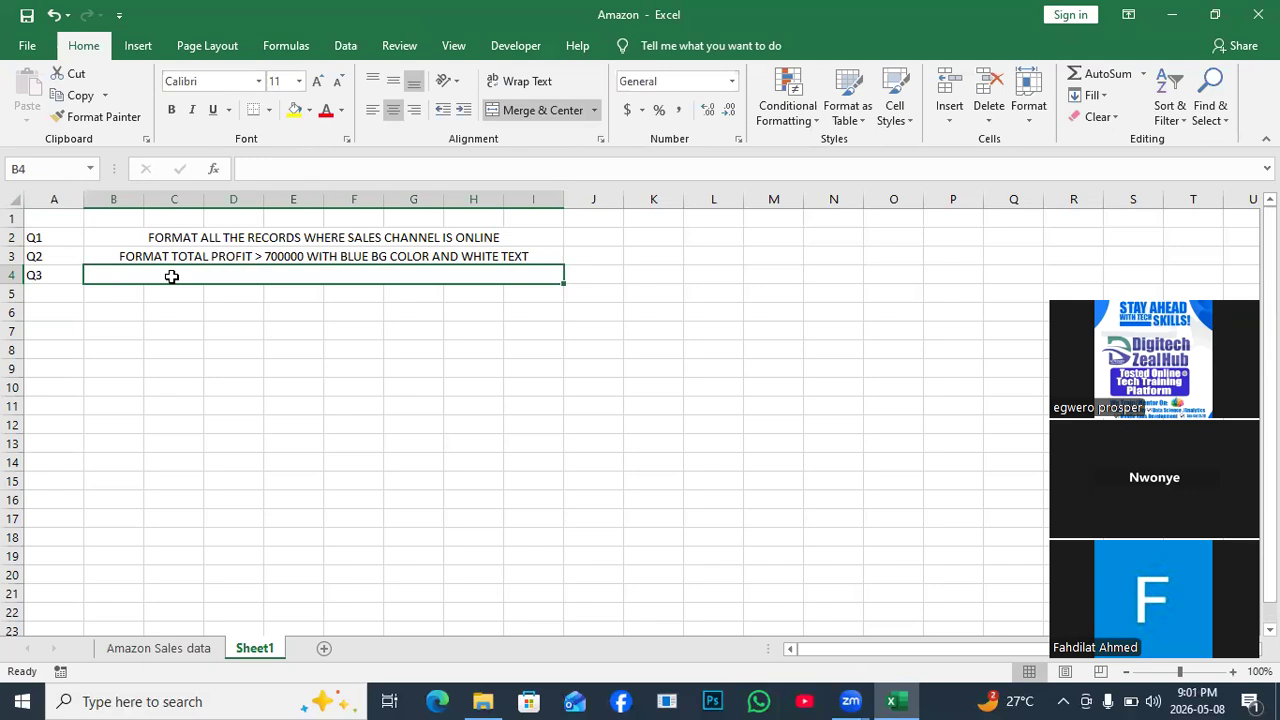
type("FOR")
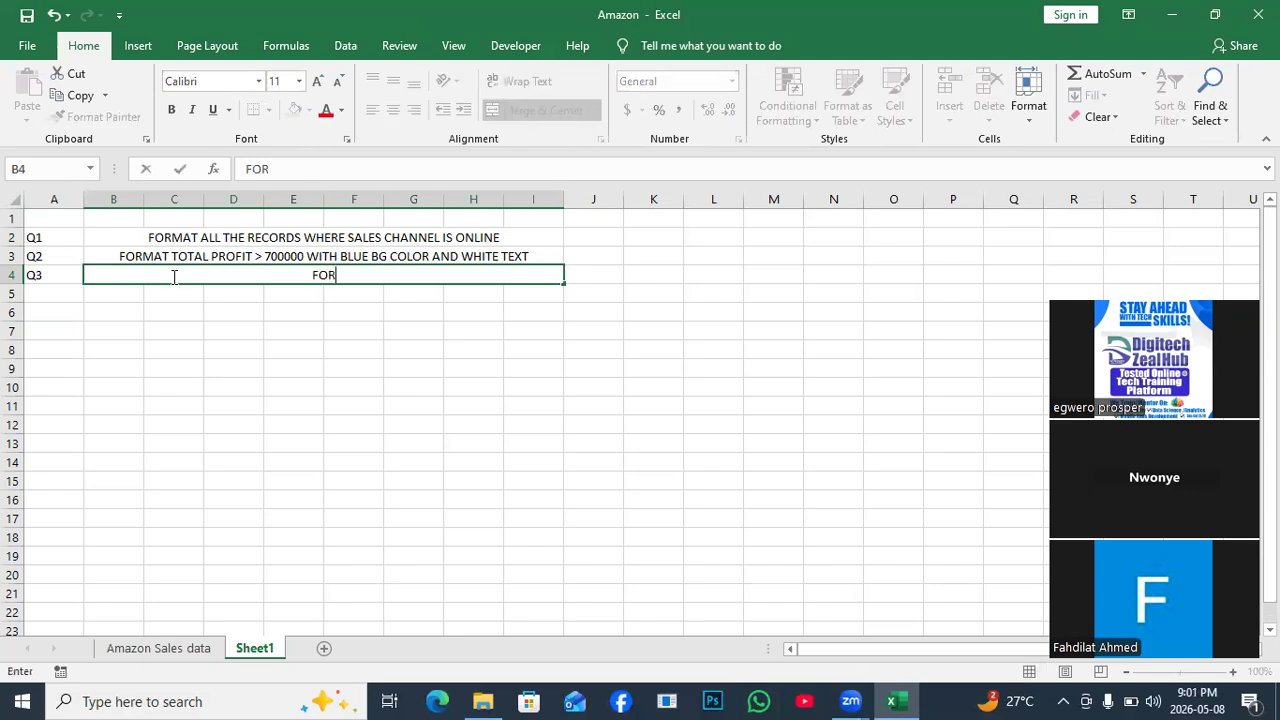
type("MAT RCORD")
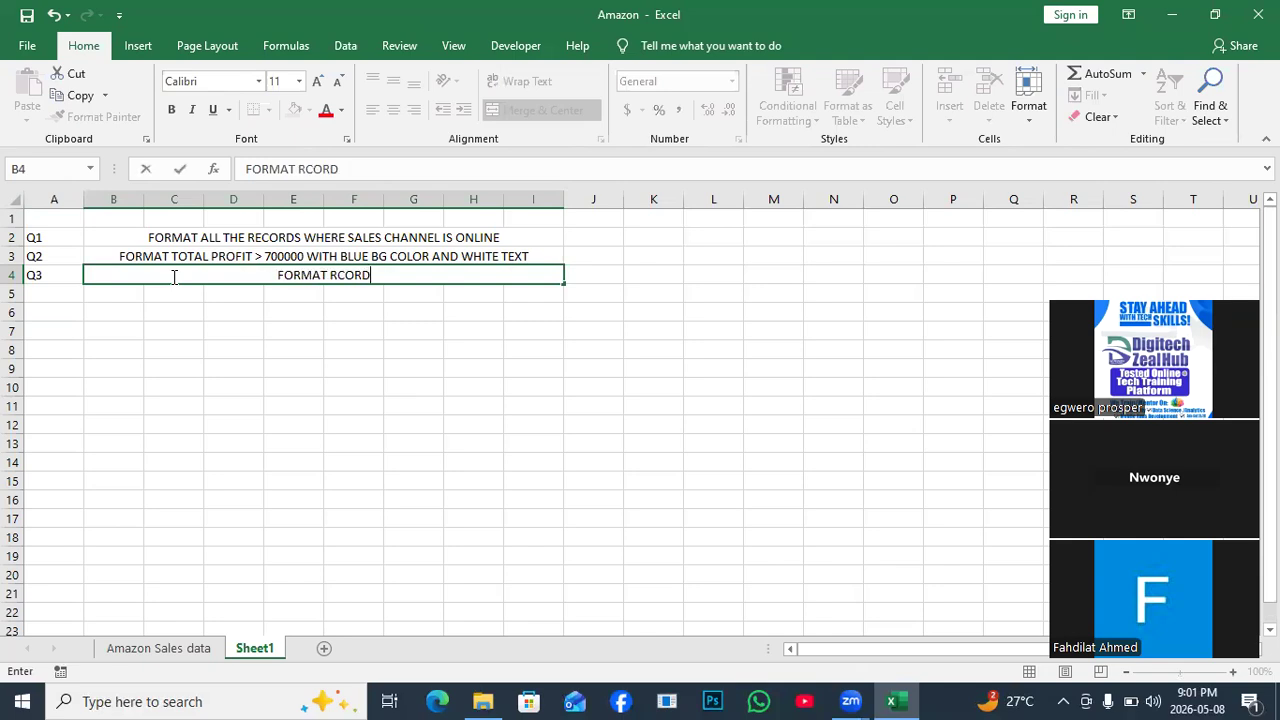
type("S ")
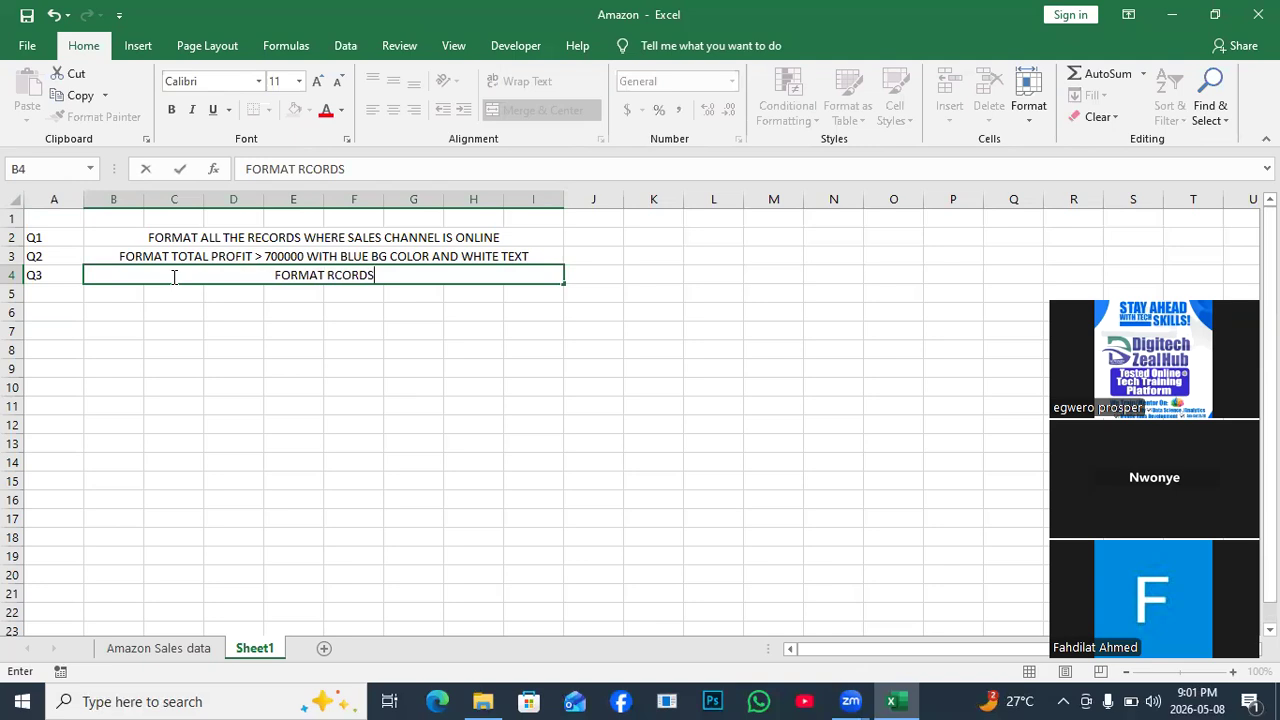
type("WHERE")
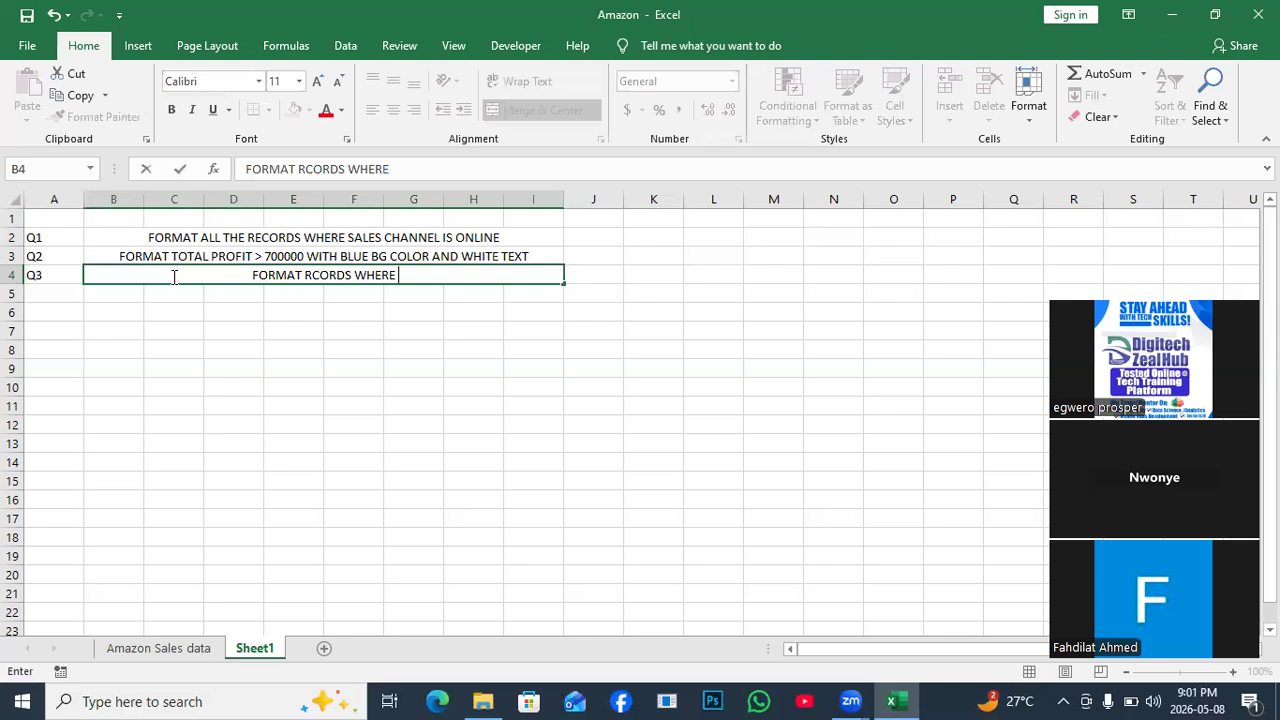
left_click(149, 649)
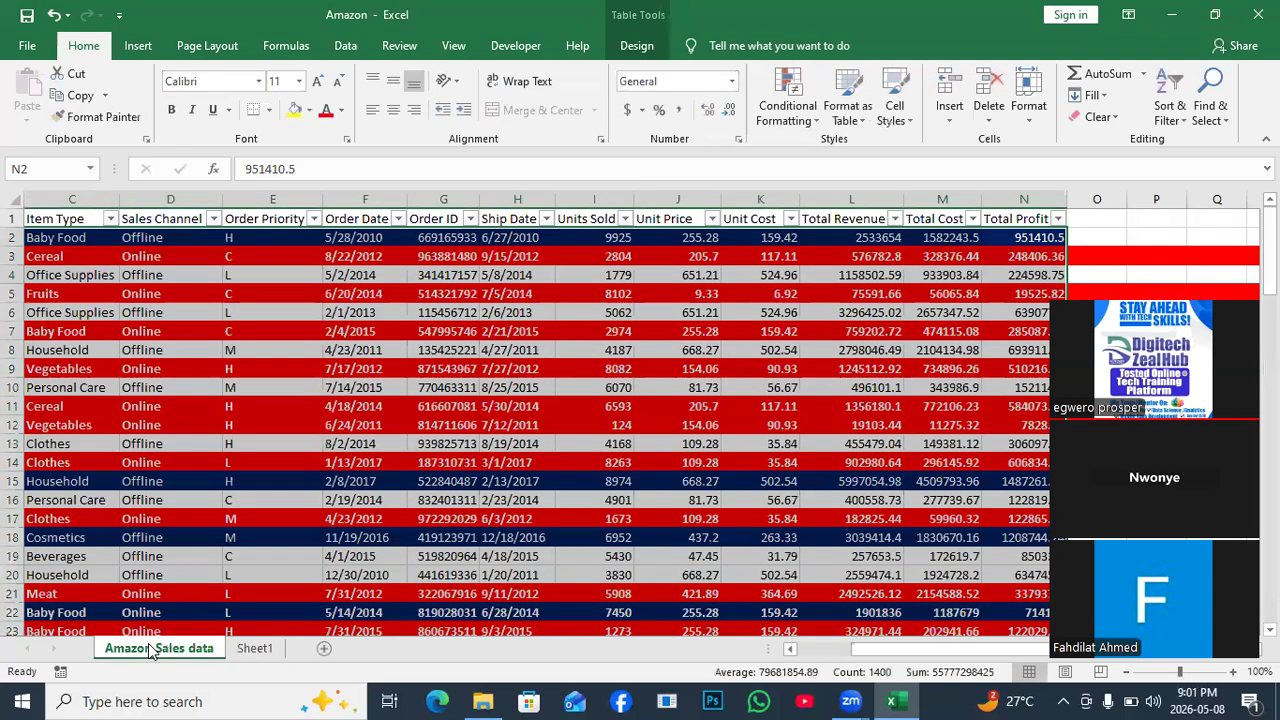
Complete Q3 with 'ITEM TYPES IS "BABY FOOD" AND TOTAL PROFIT IS < 700000' and widen column I.
left_click_drag(870, 649, 793, 658)
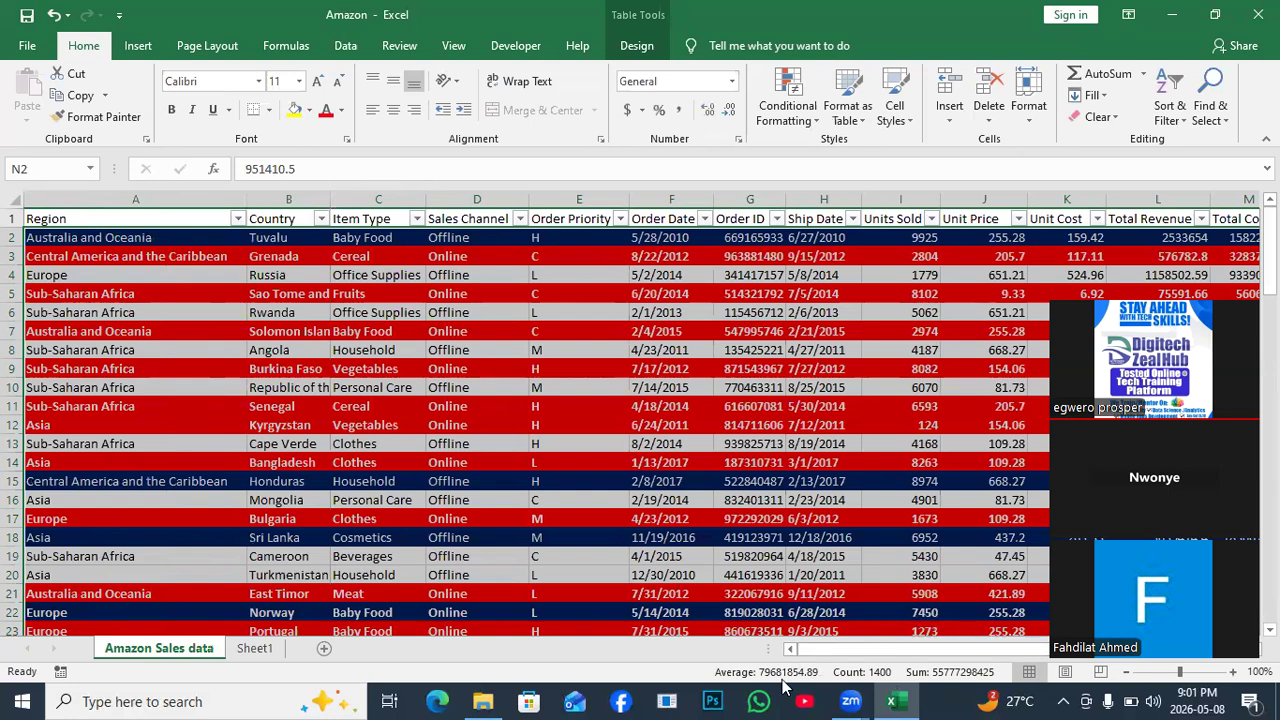
left_click(254, 648)
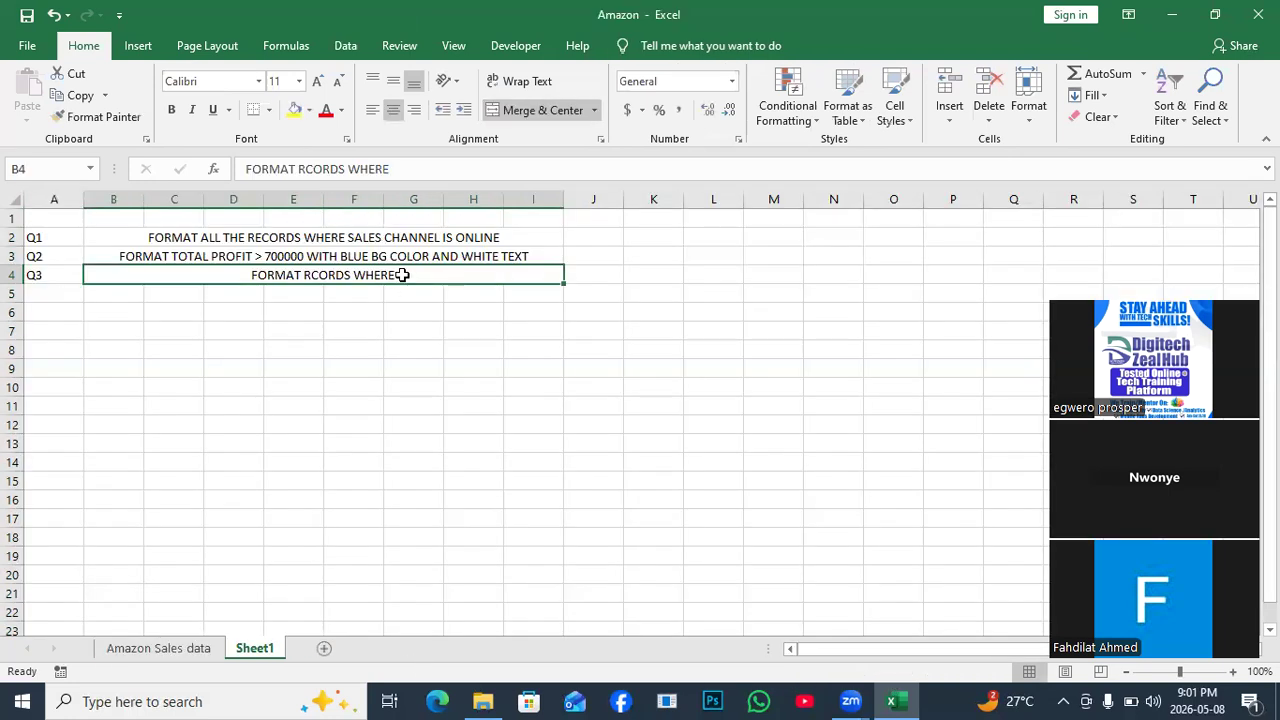
left_click(406, 169)
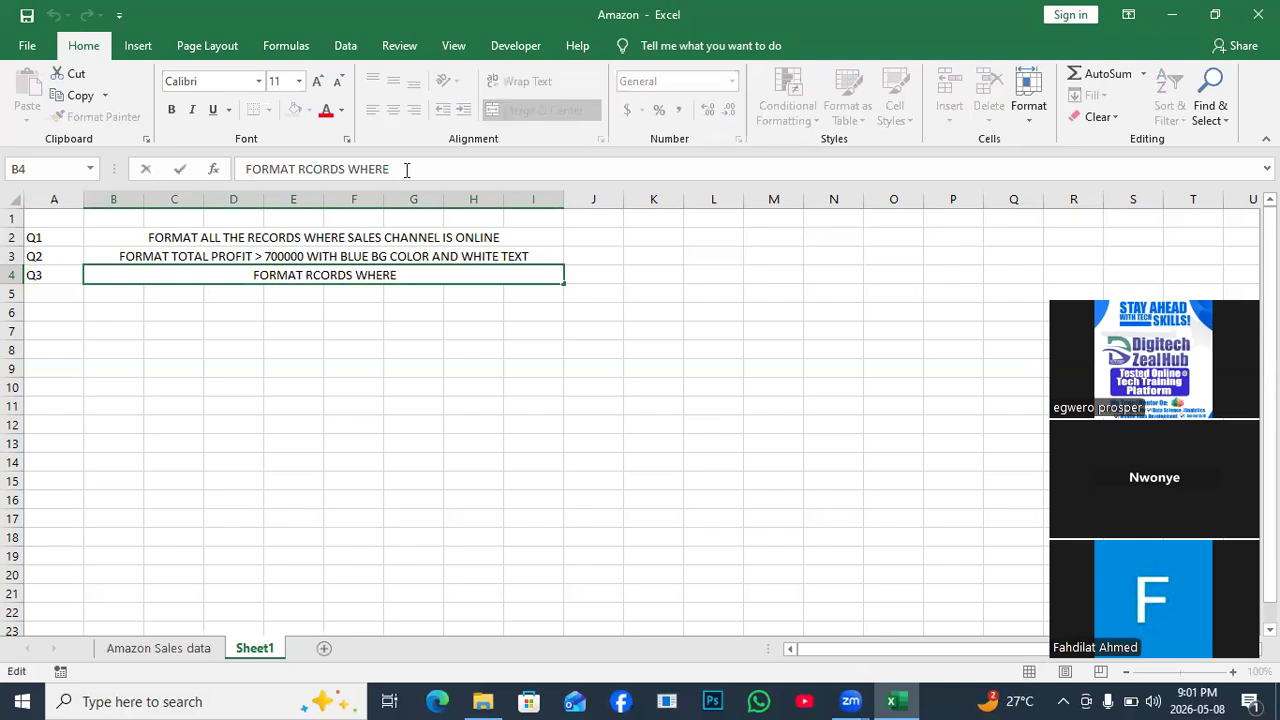
type("ITEM")
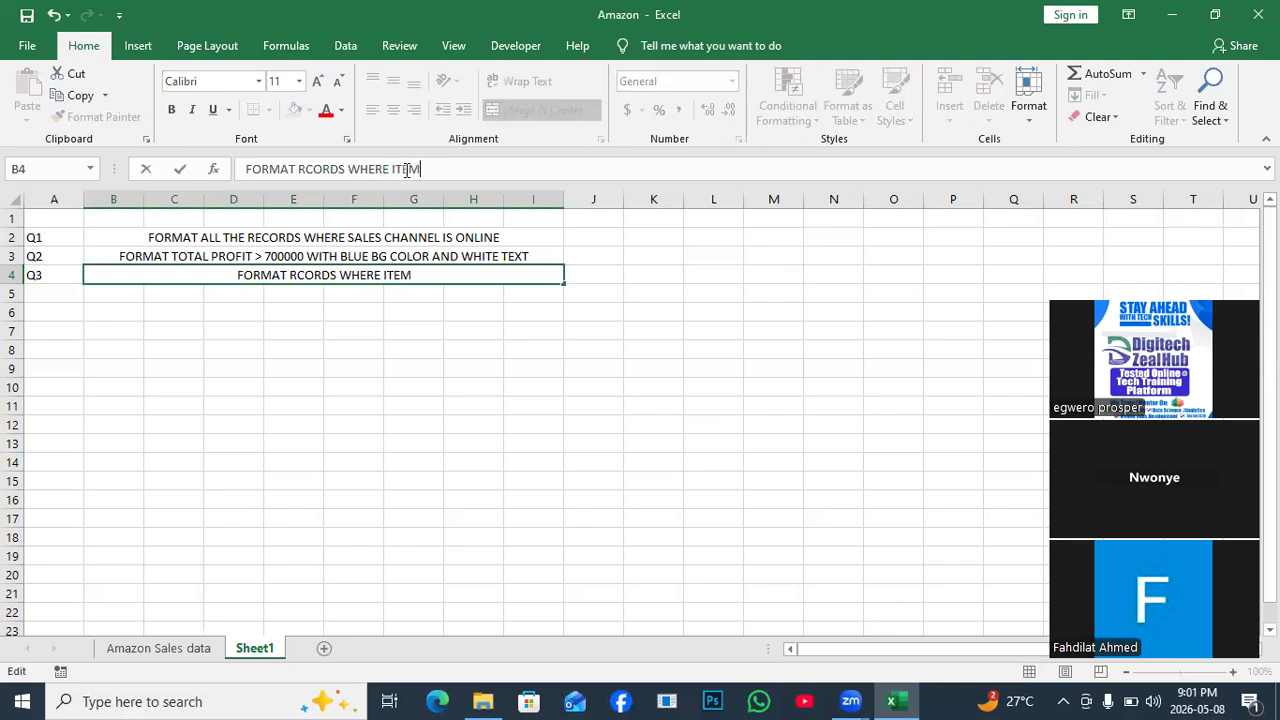
type(" TYP")
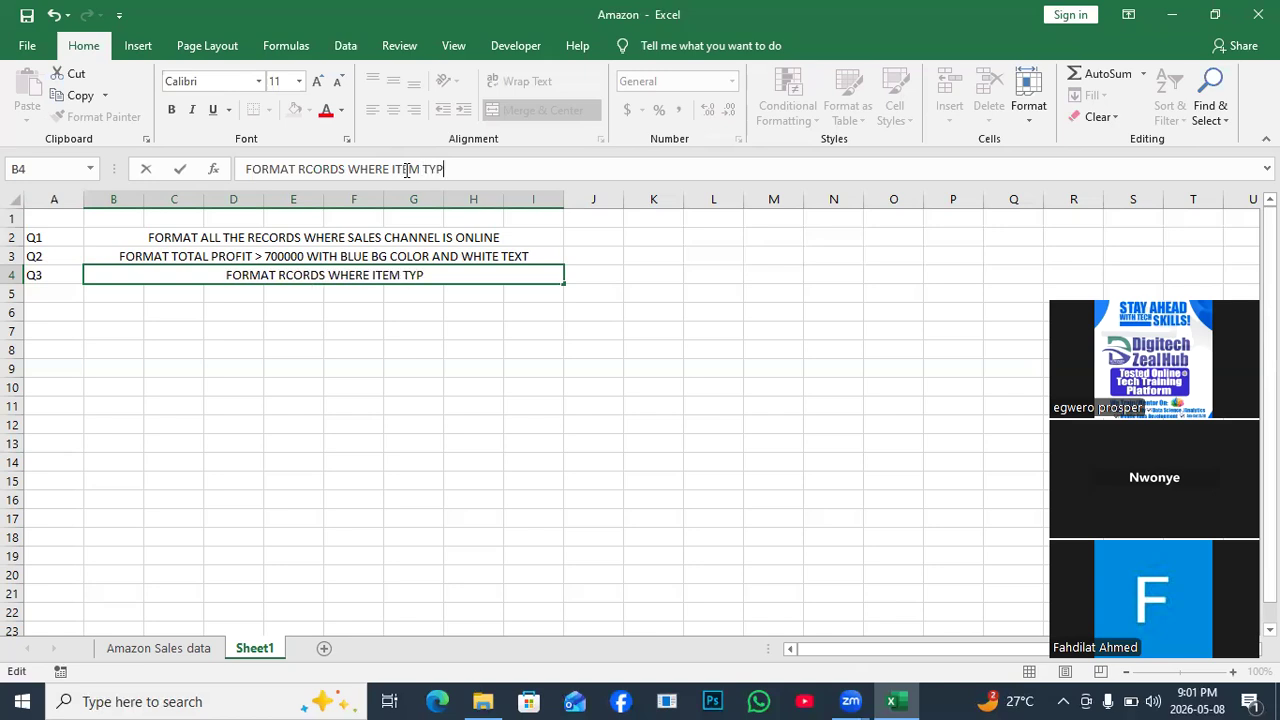
type("ES IS ")
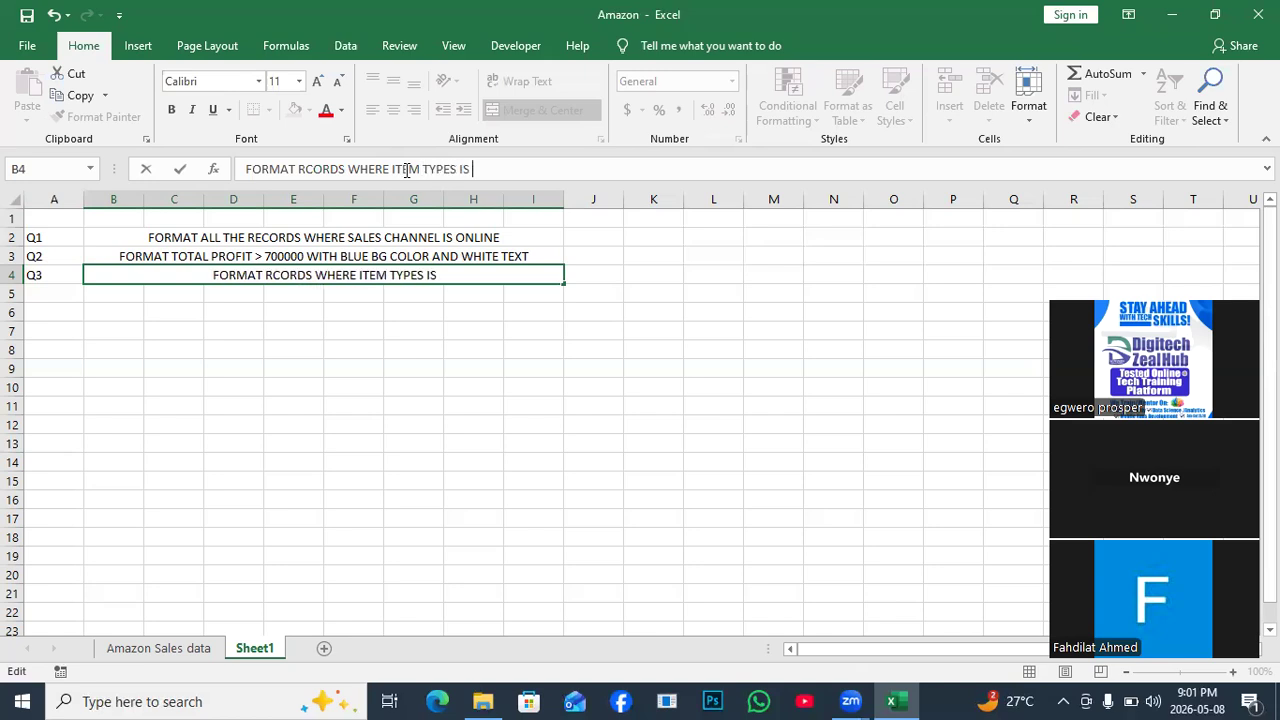
type("\"BABY FOOD")
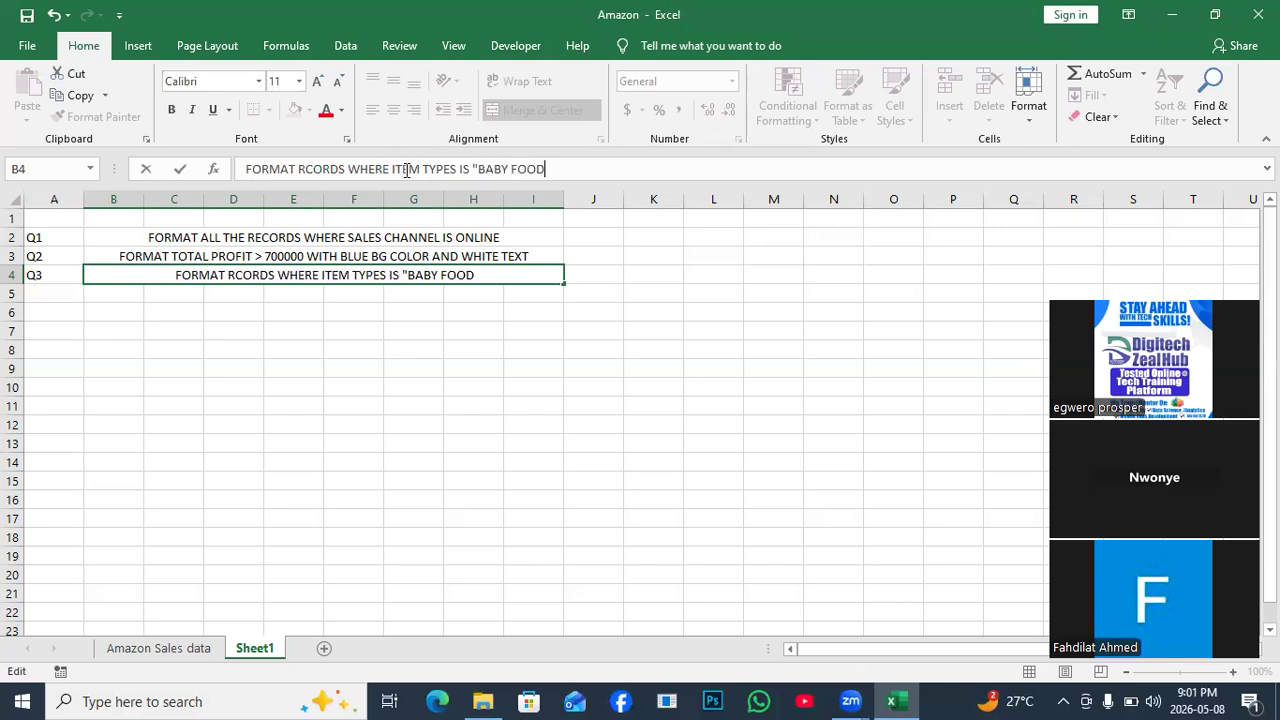
type("\" ")
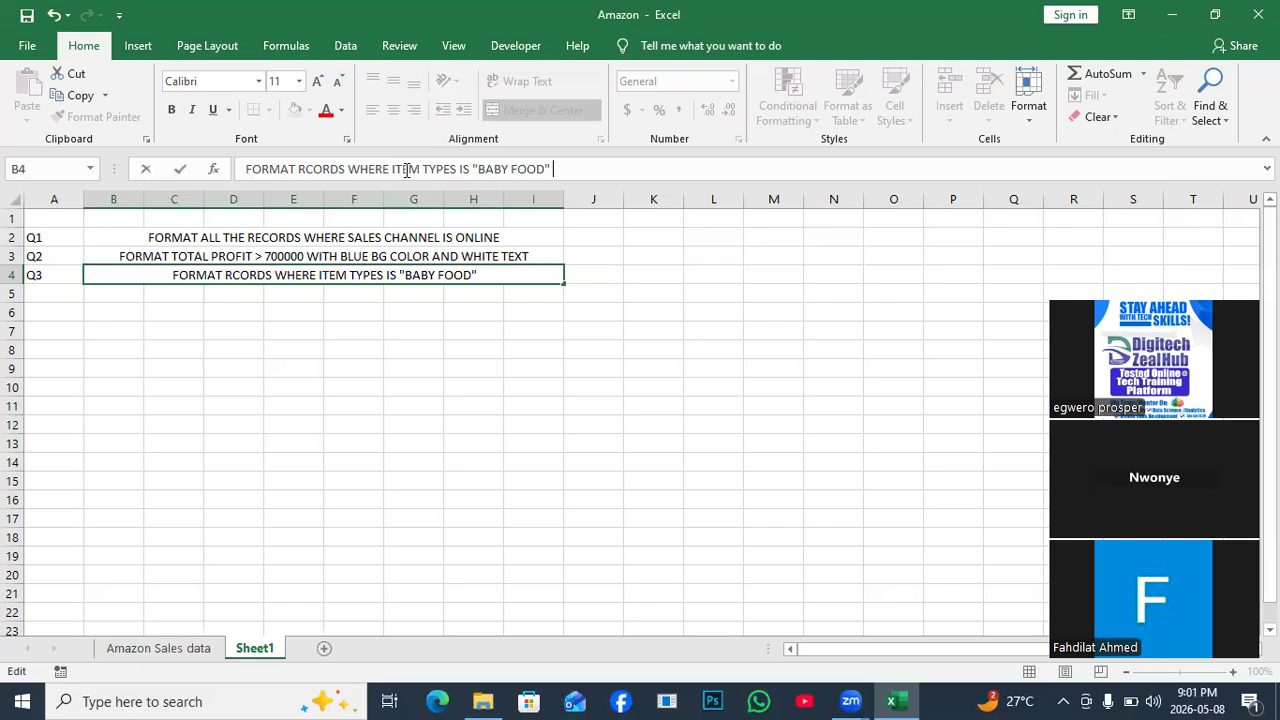
type("AND")
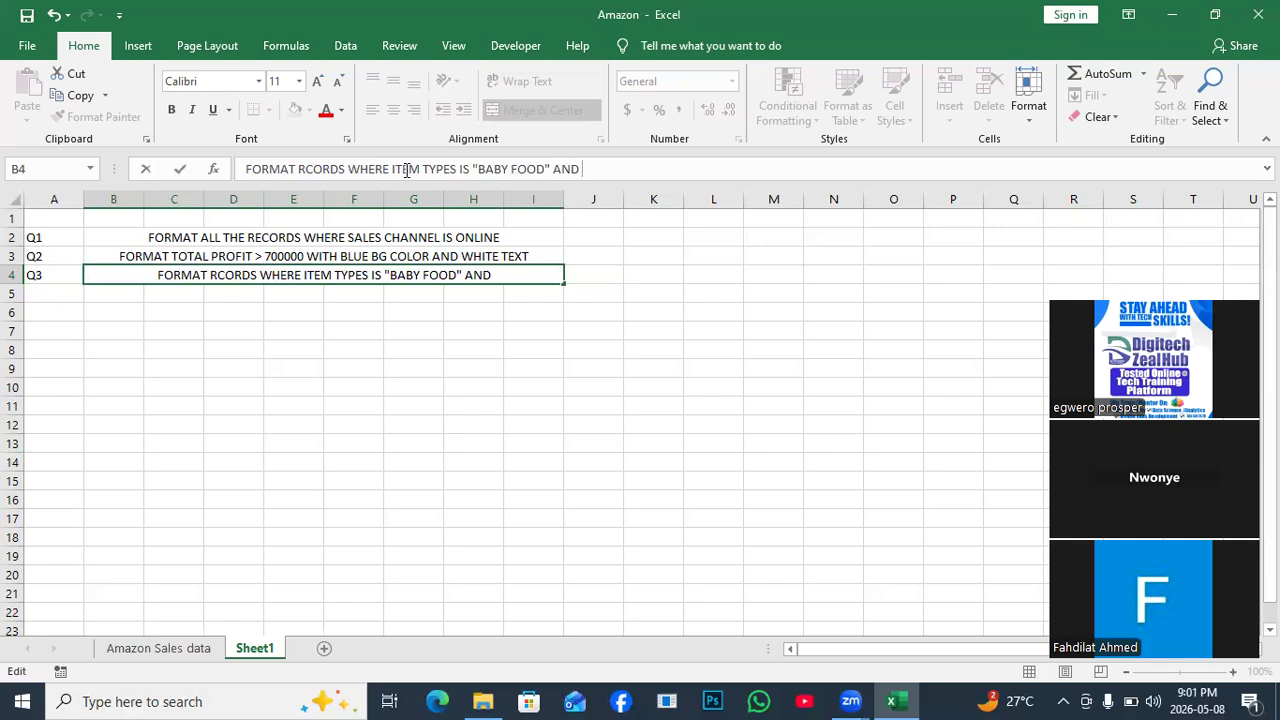
type("TOTAL P")
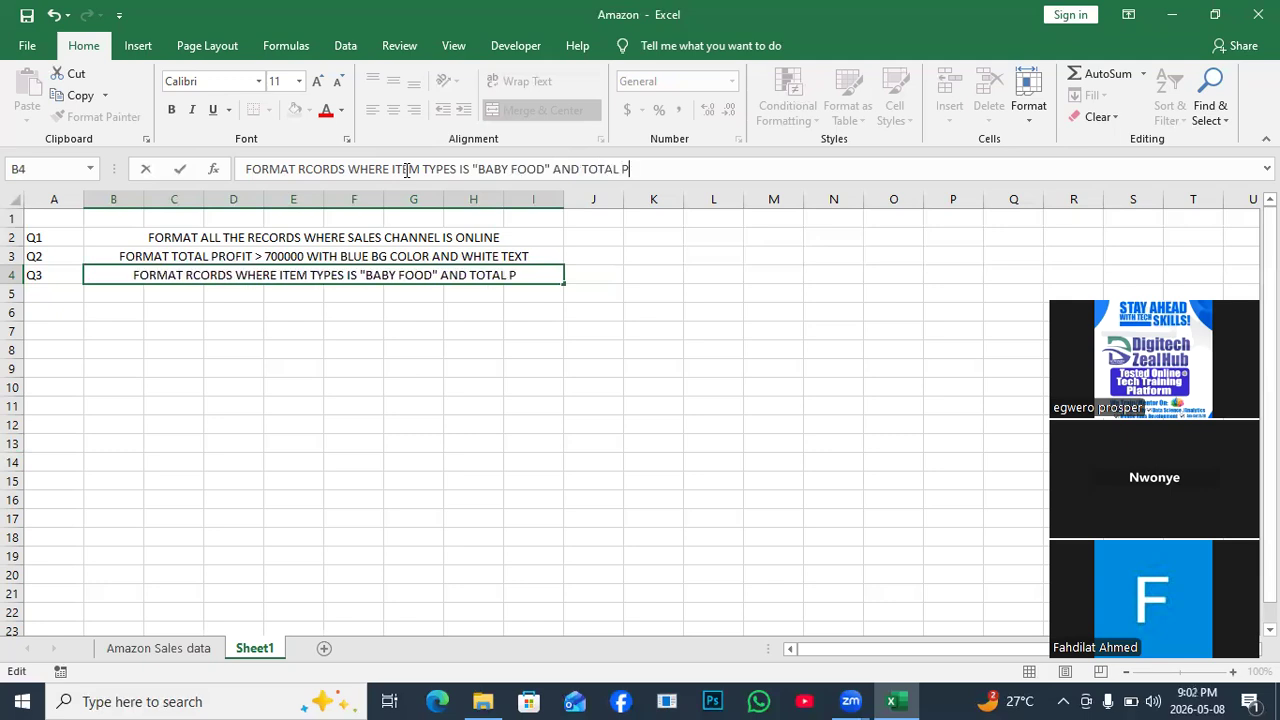
type("ROF")
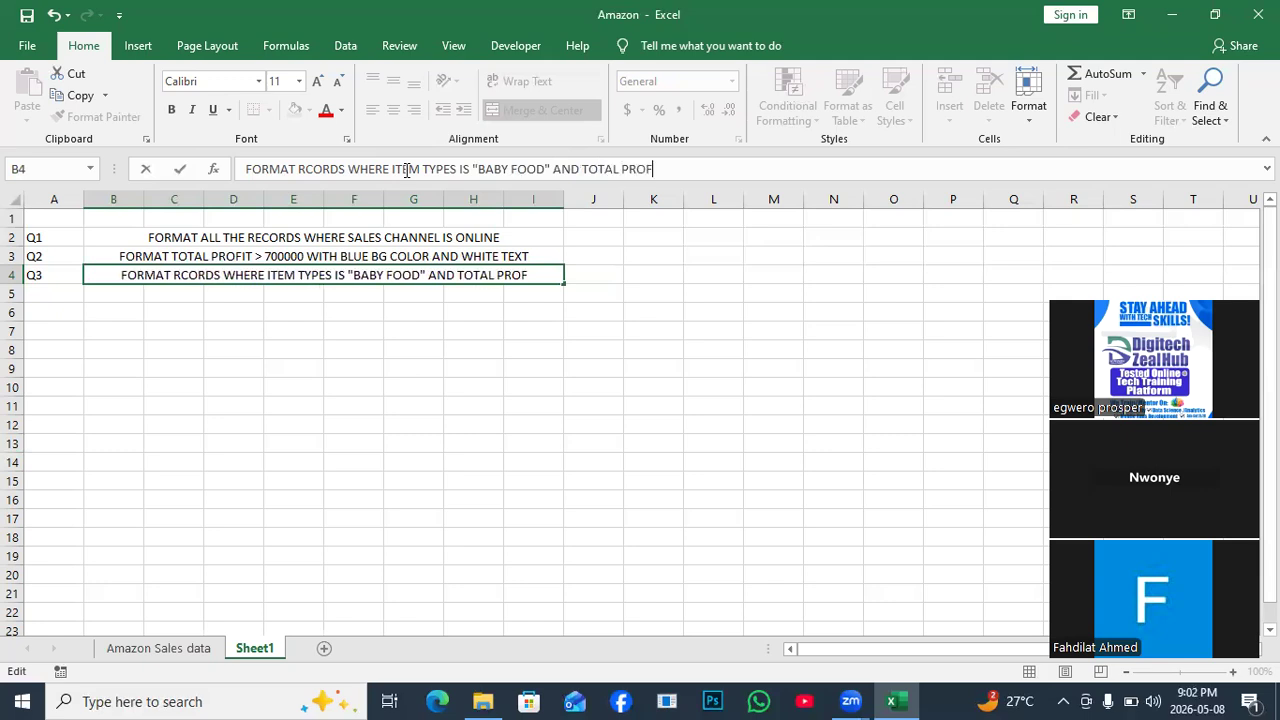
type("IT")
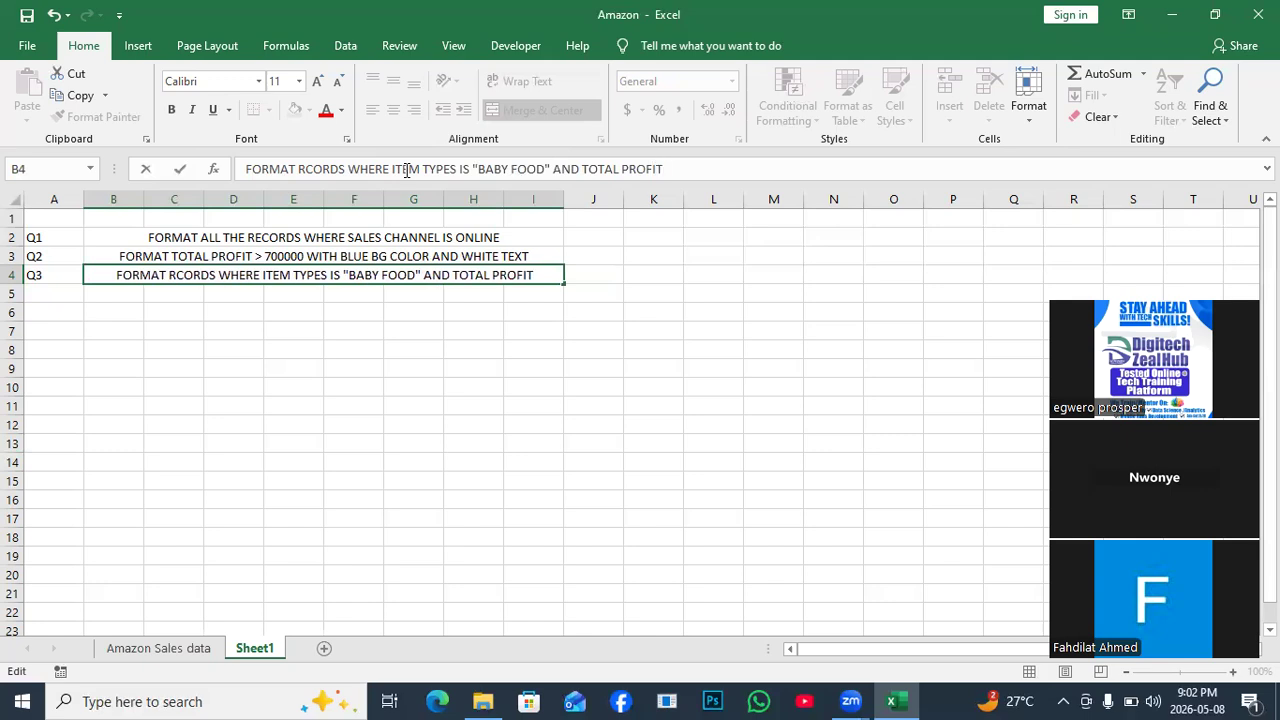
type(" IS ")
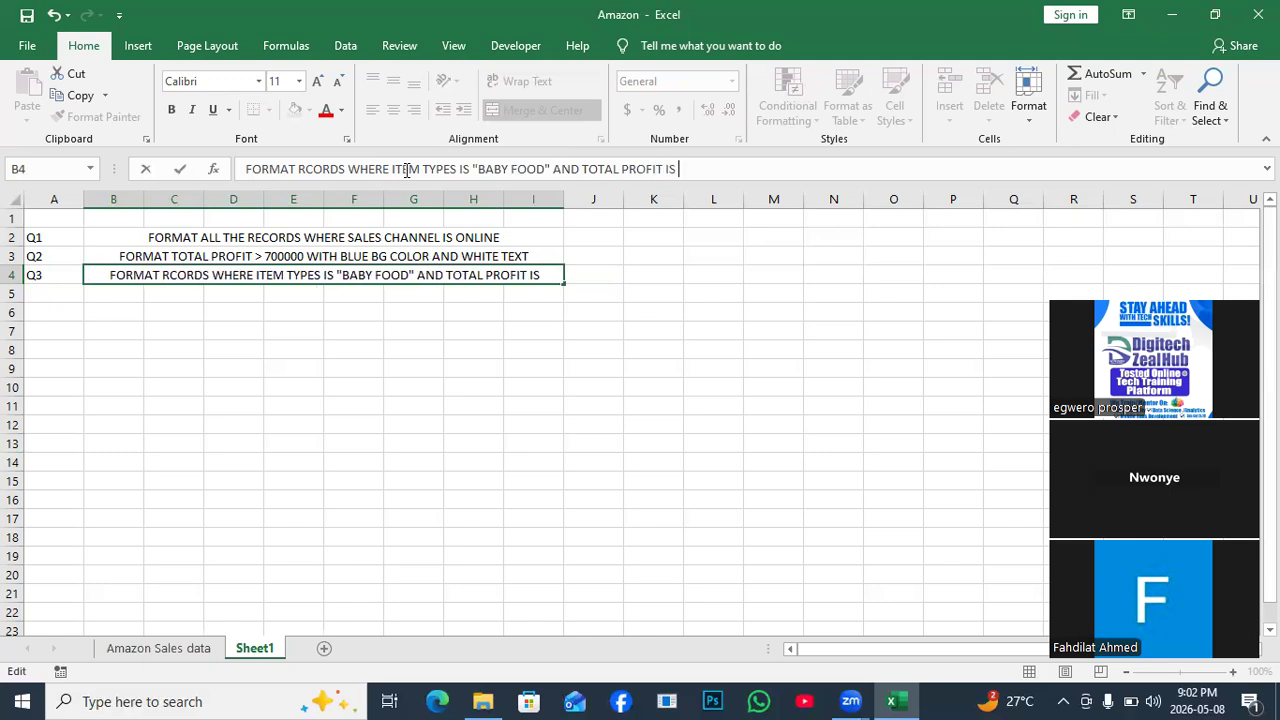
type("<")
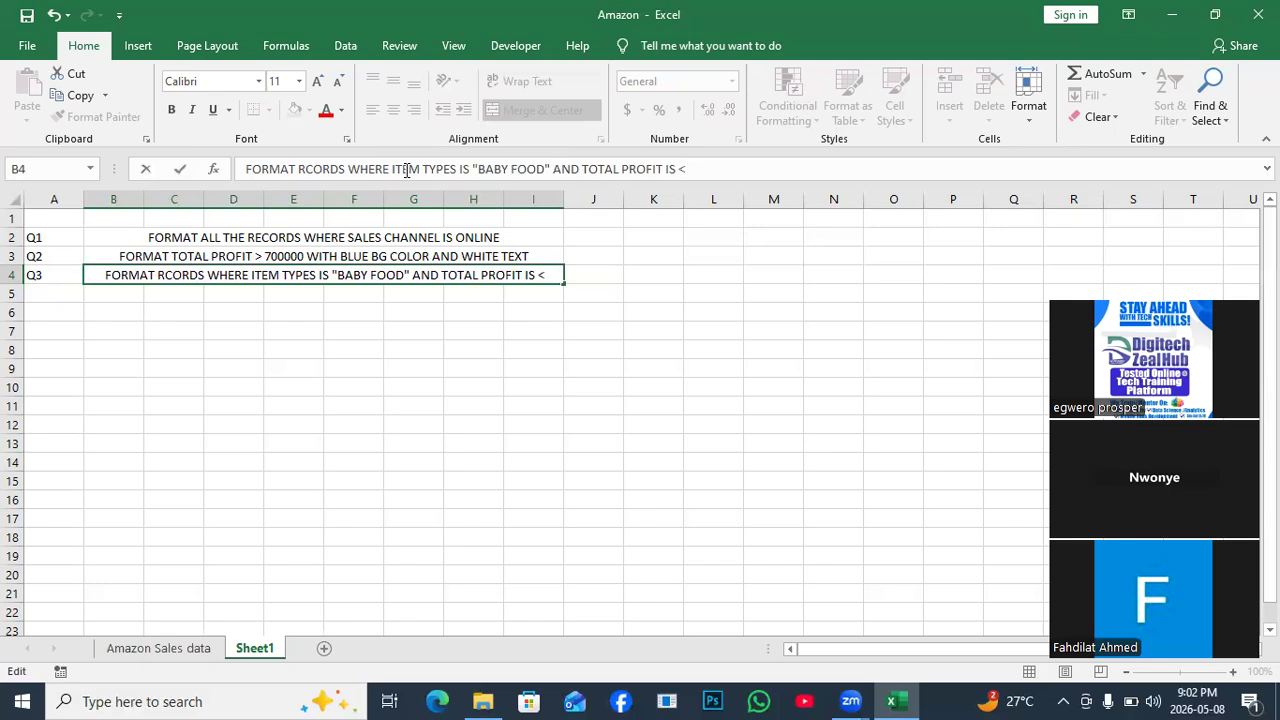
type("7000")
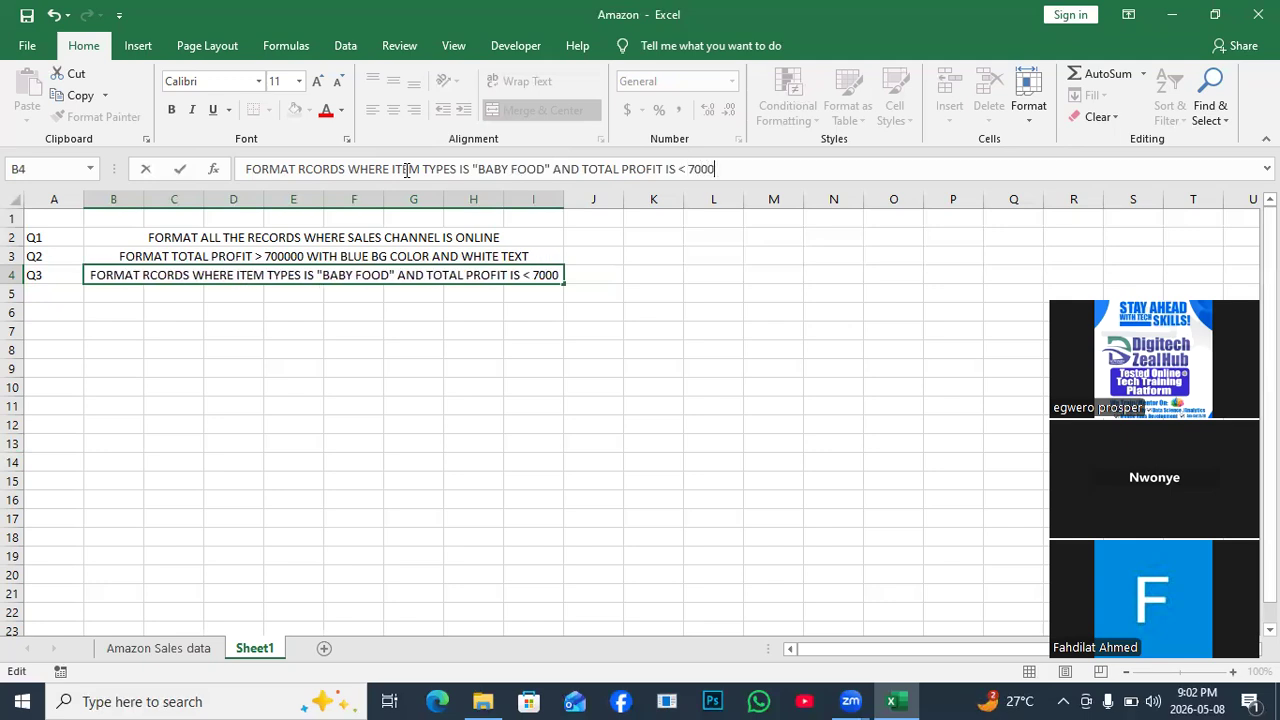
type("00")
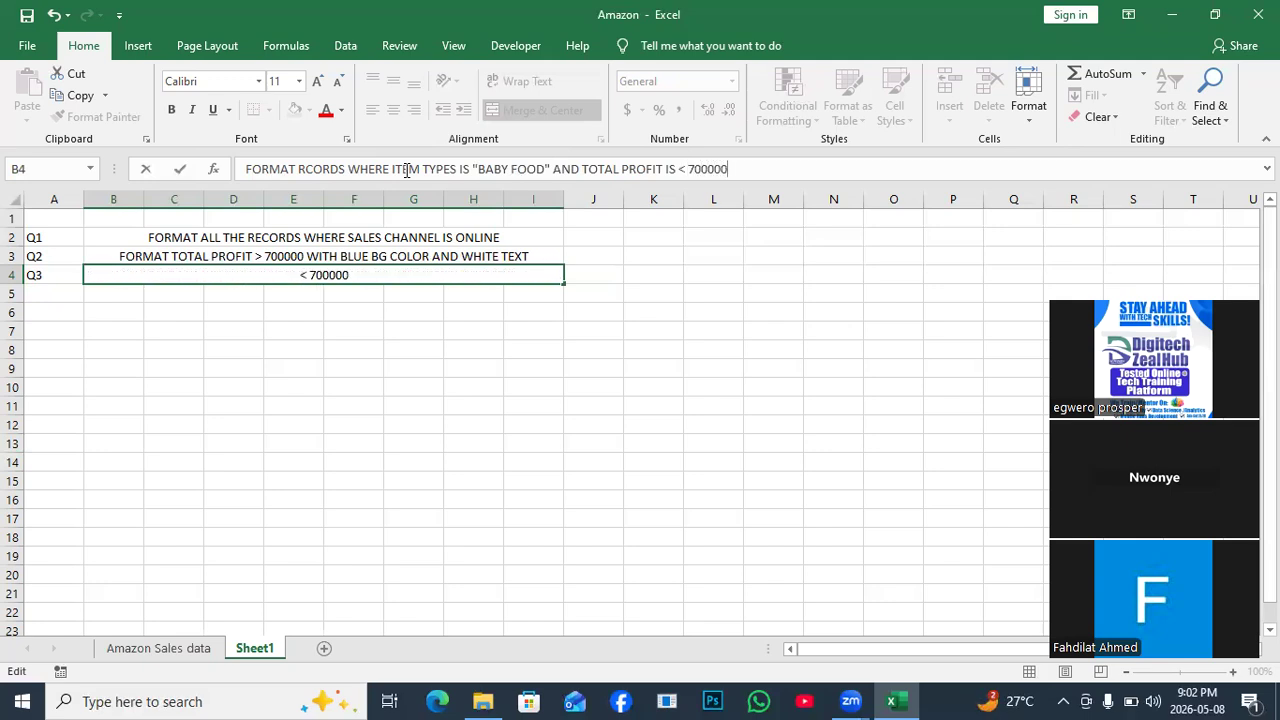
left_click(445, 385)
left_click_drag(563, 197, 622, 191)
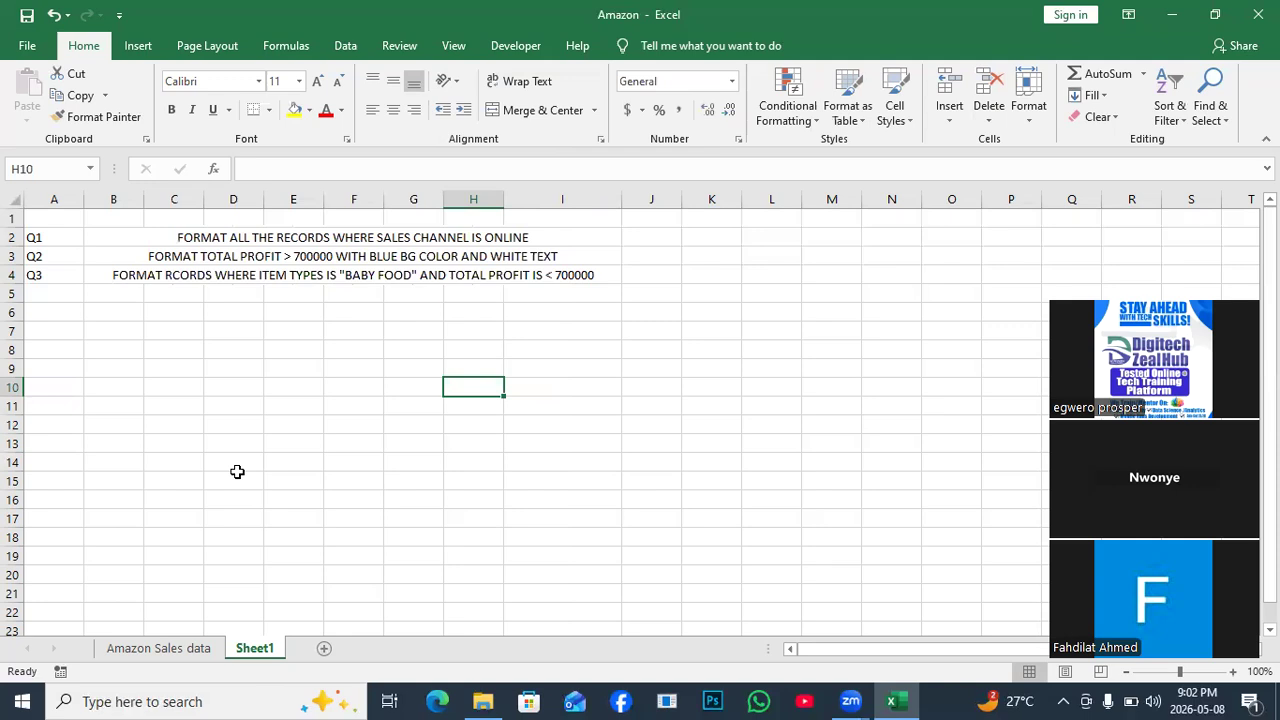
left_click(155, 649)
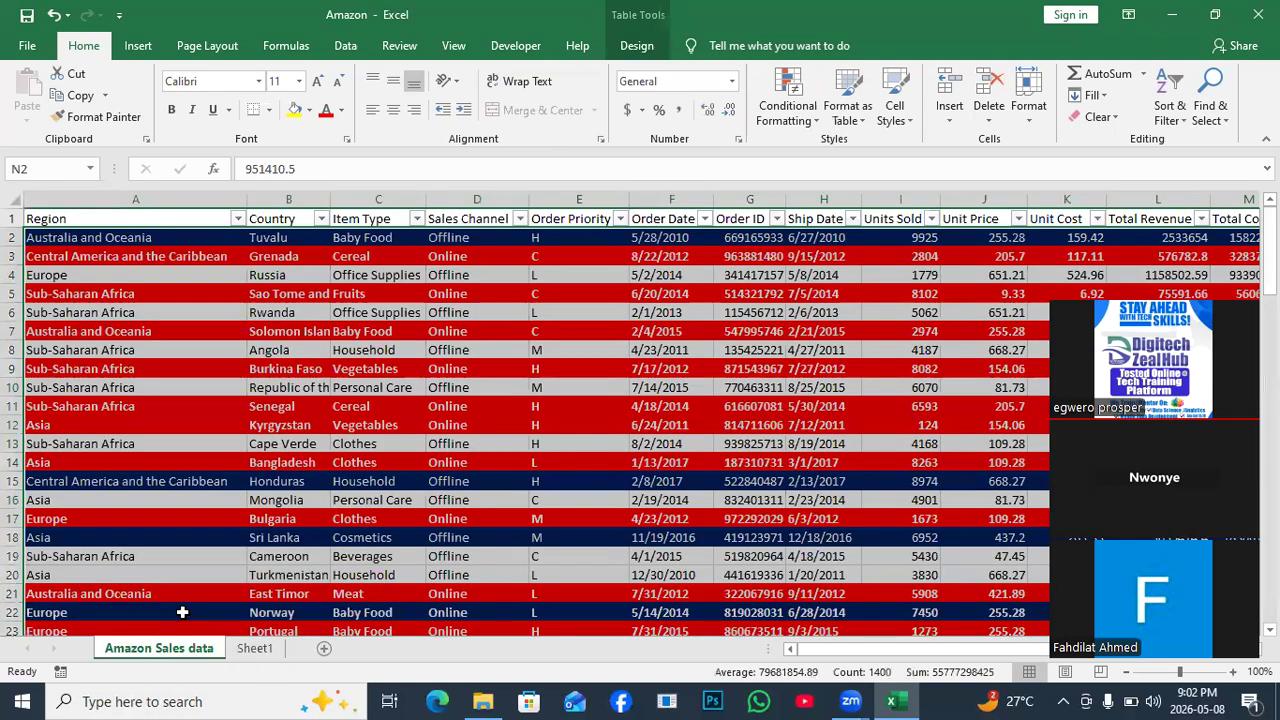
Delete both the Online and the Total Profit over 700000 rules in the Rules Manager.
left_click_drag(1198, 289, 194, 259)
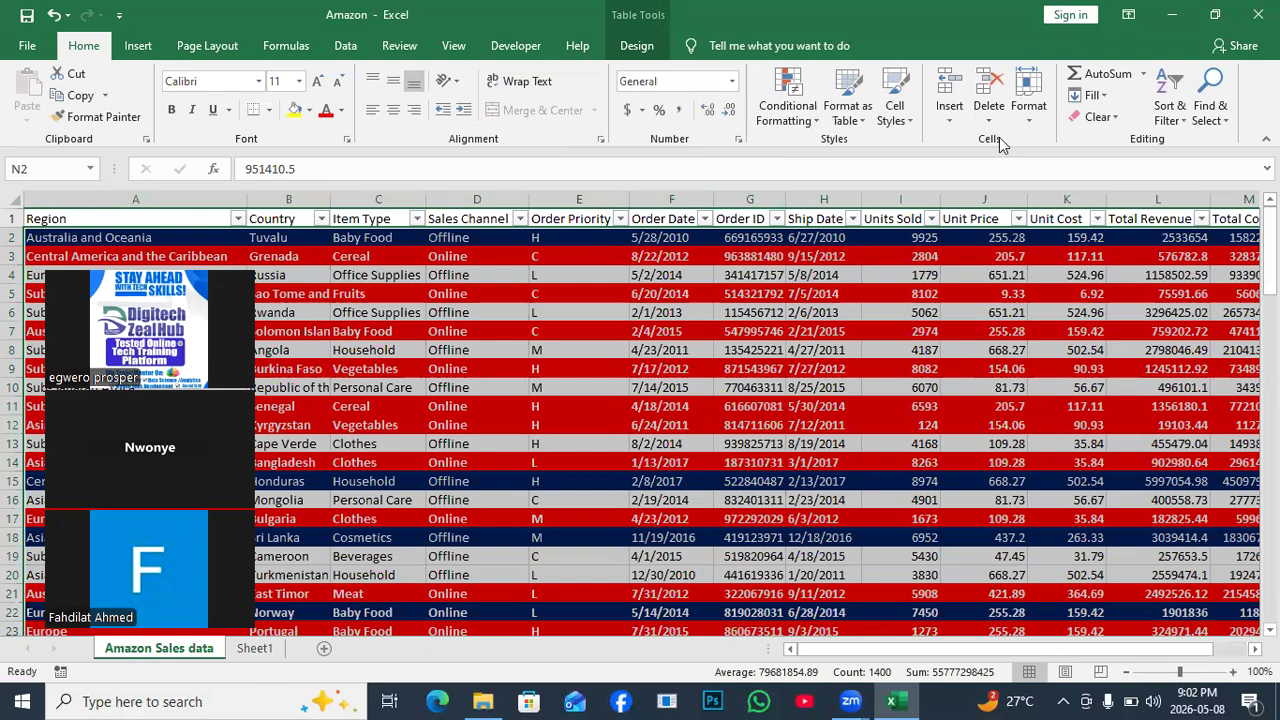
left_click(817, 118)
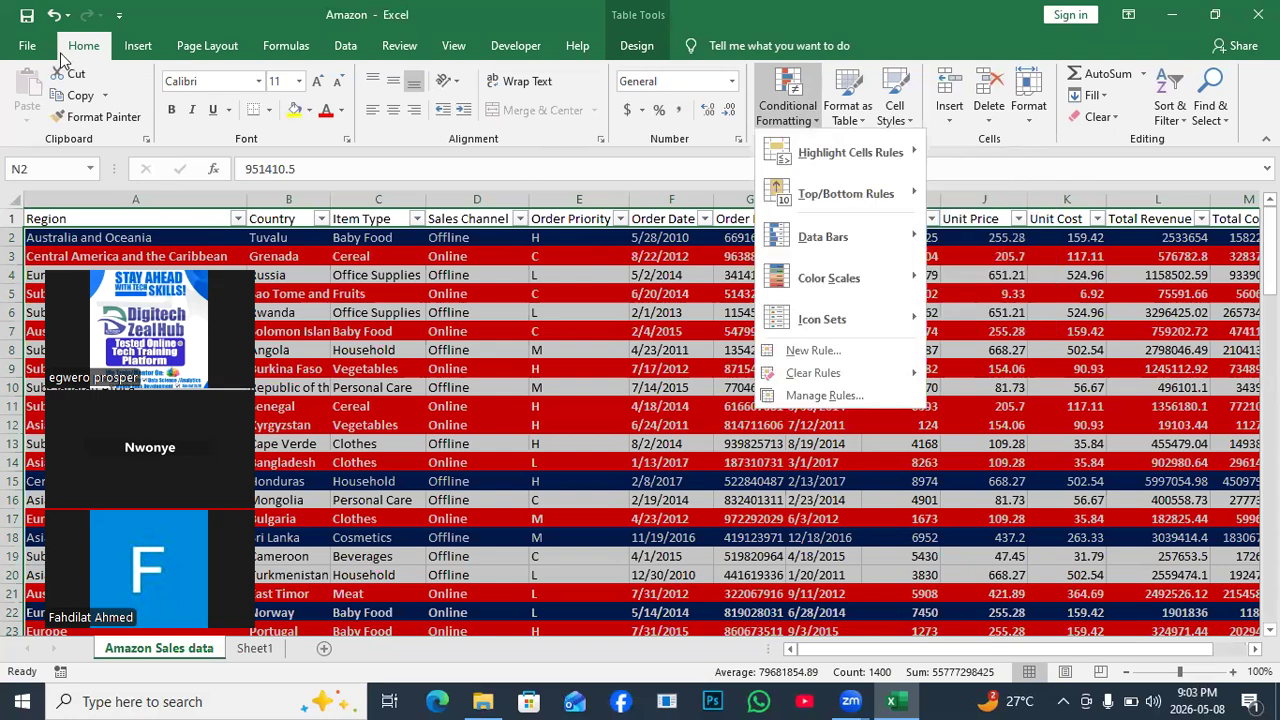
left_click(71, 46)
left_click(815, 125)
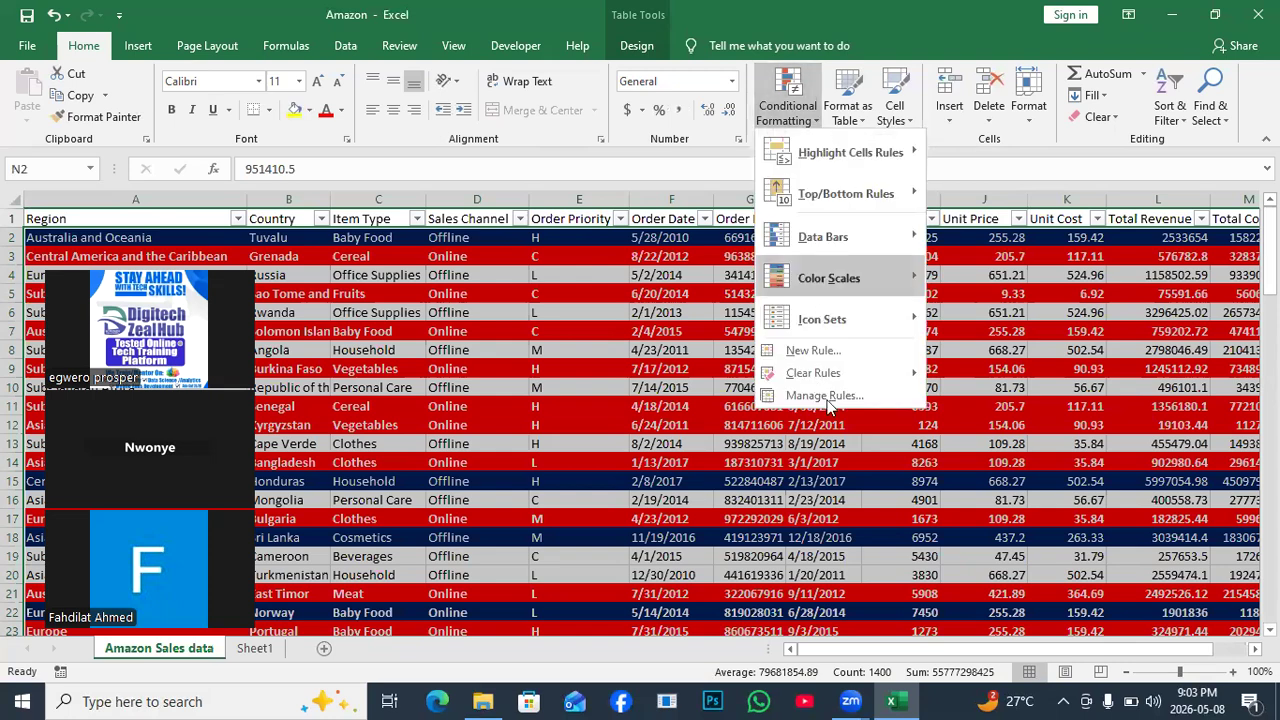
left_click(824, 396)
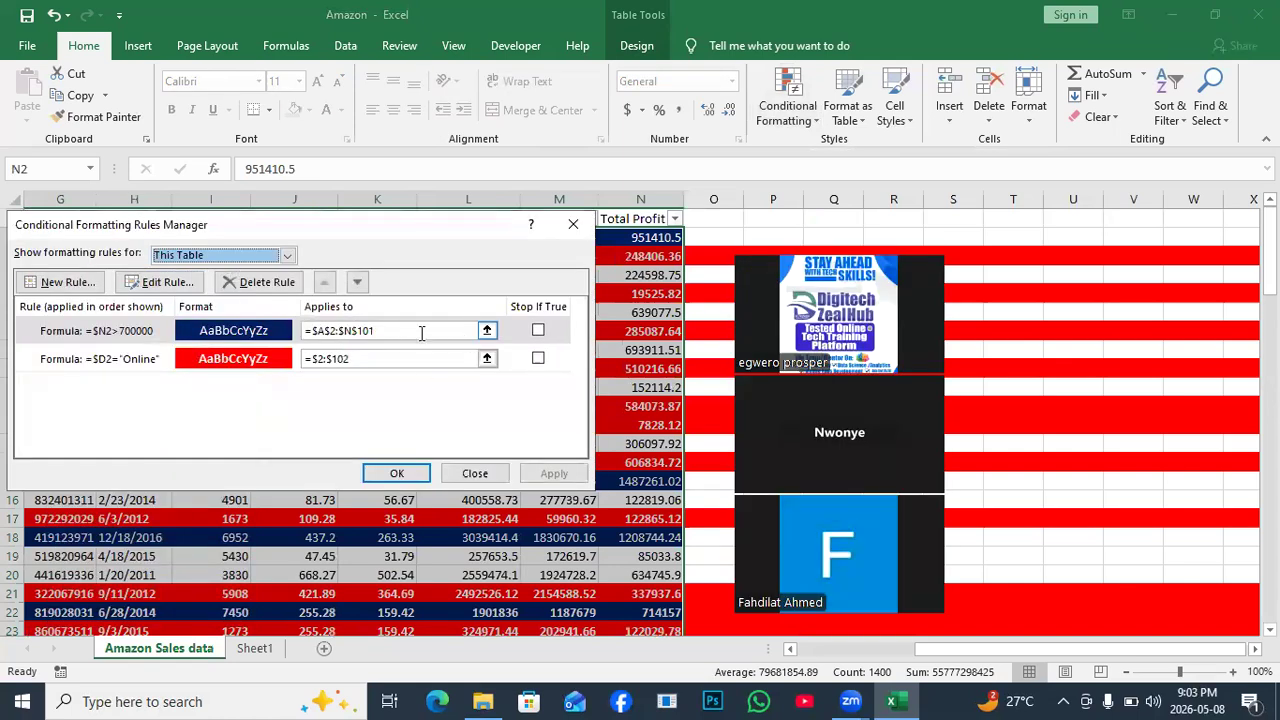
left_click(540, 330)
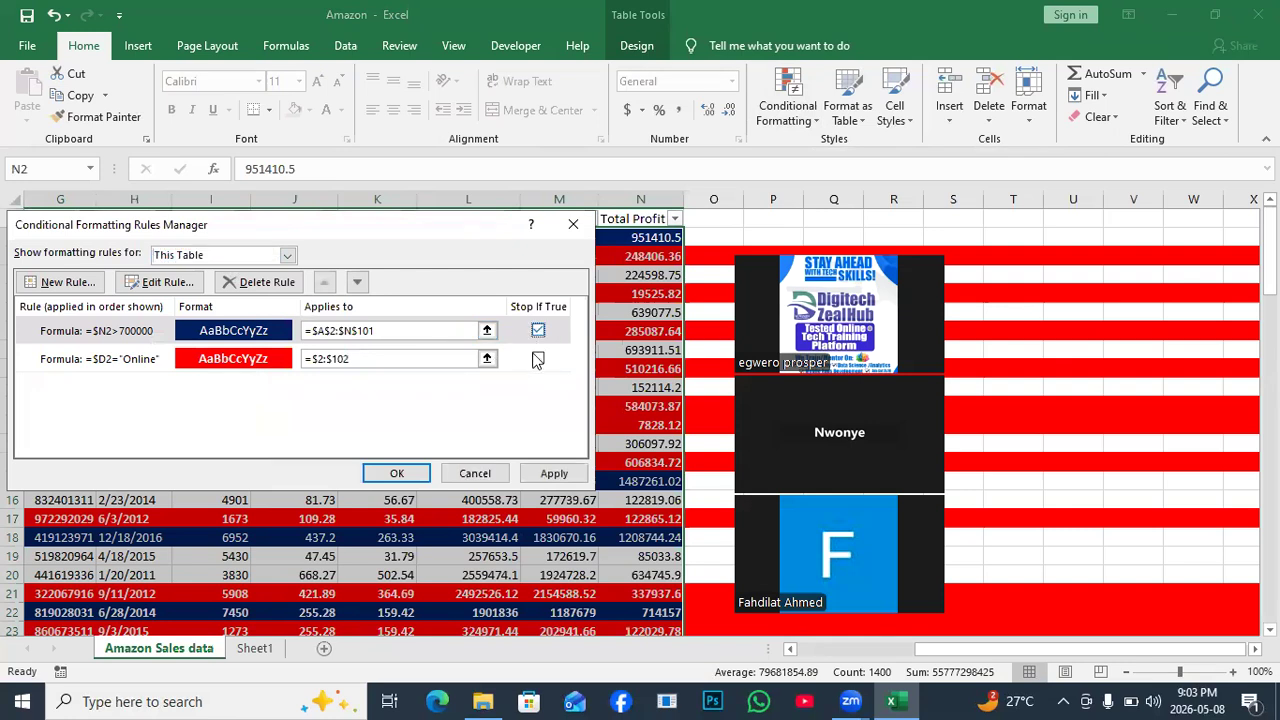
left_click(538, 358)
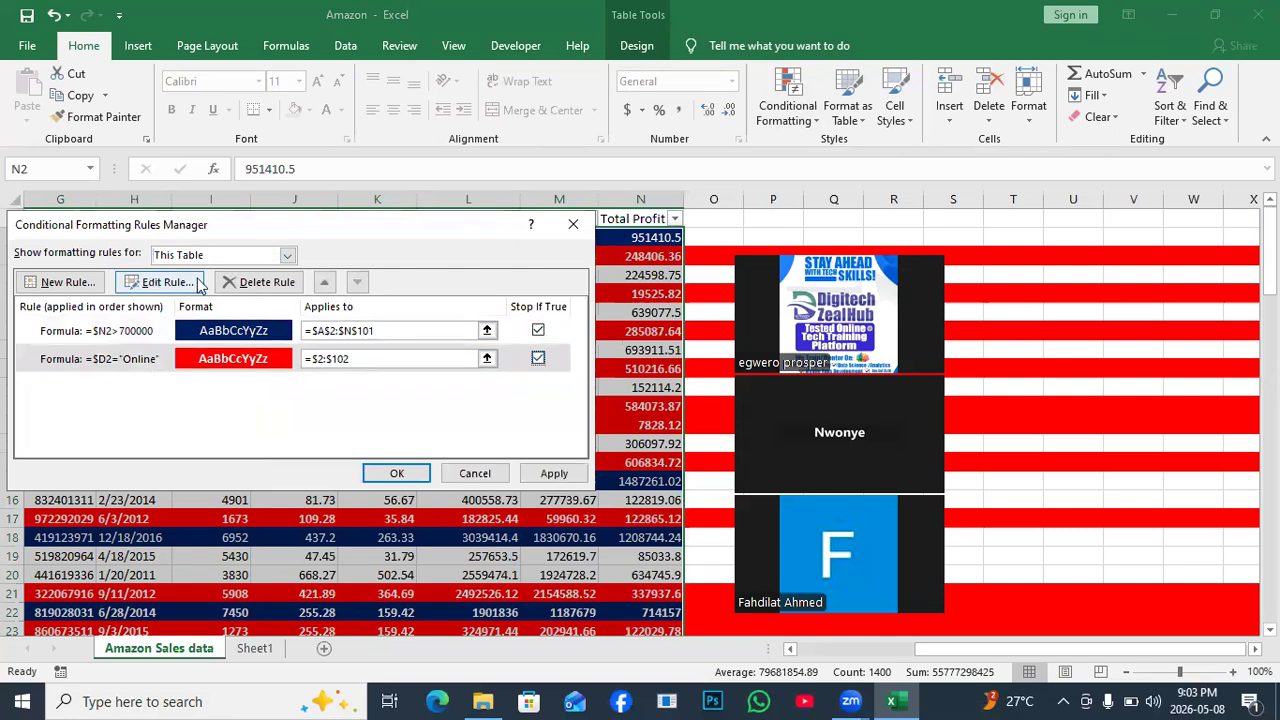
left_click(260, 283)
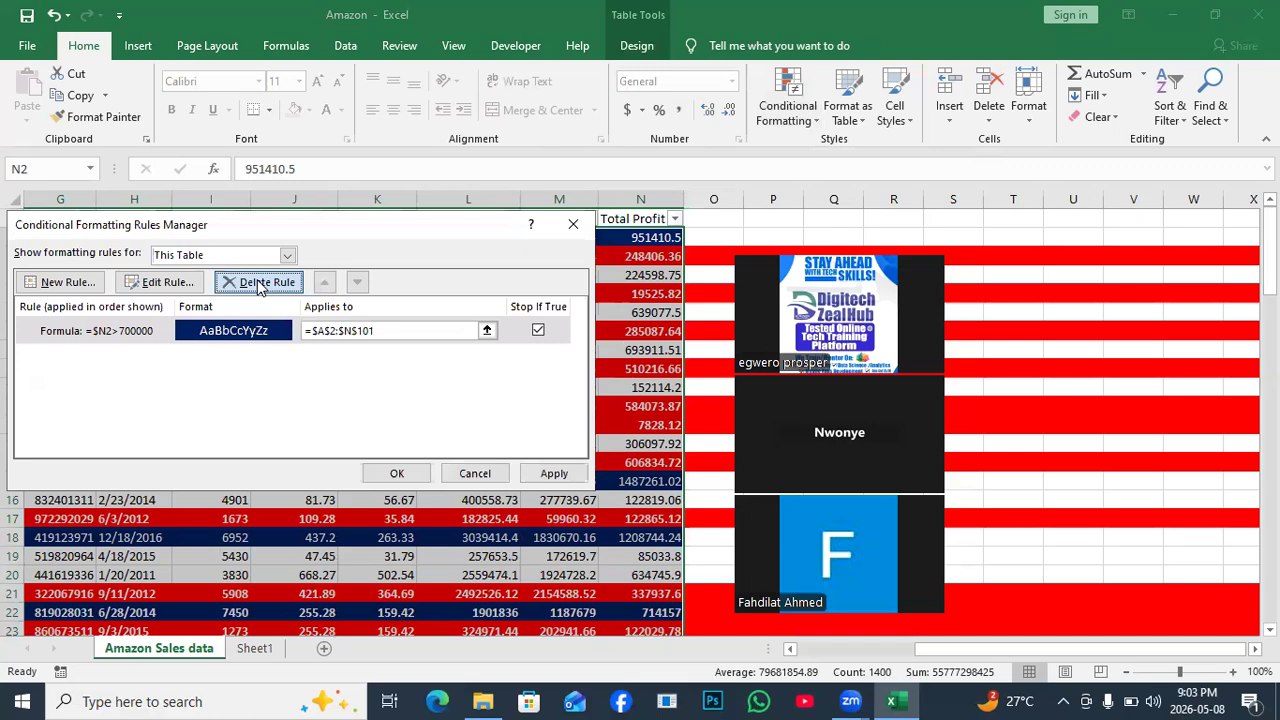
left_click(260, 283)
left_click(550, 474)
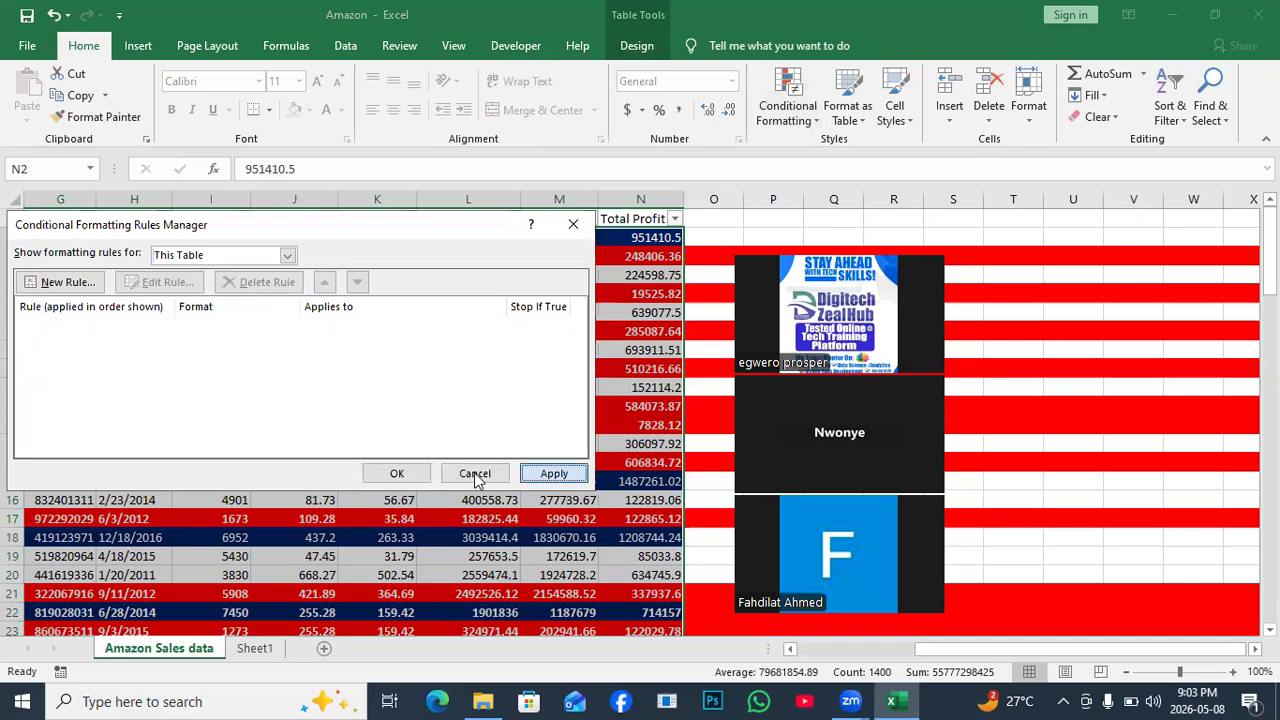
left_click(397, 474)
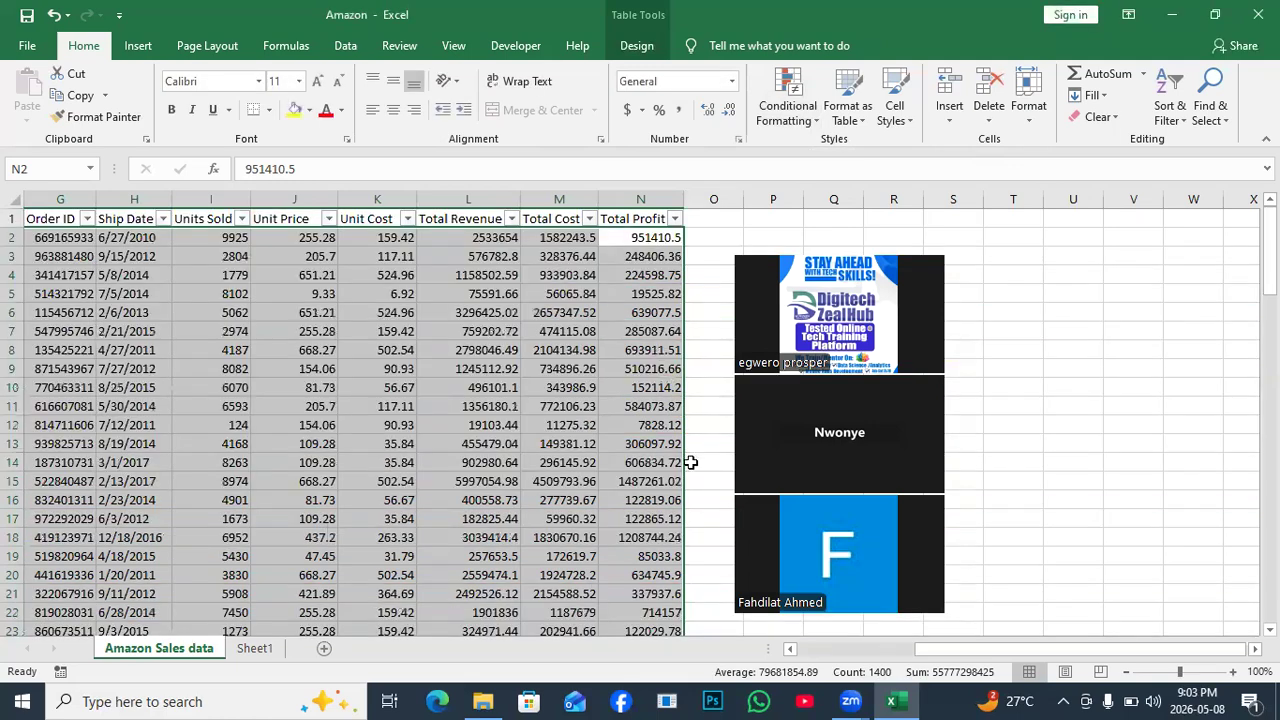
Remove the filter arrows from the headers and return to the Home ribbon.
left_click_drag(1110, 650, 662, 668)
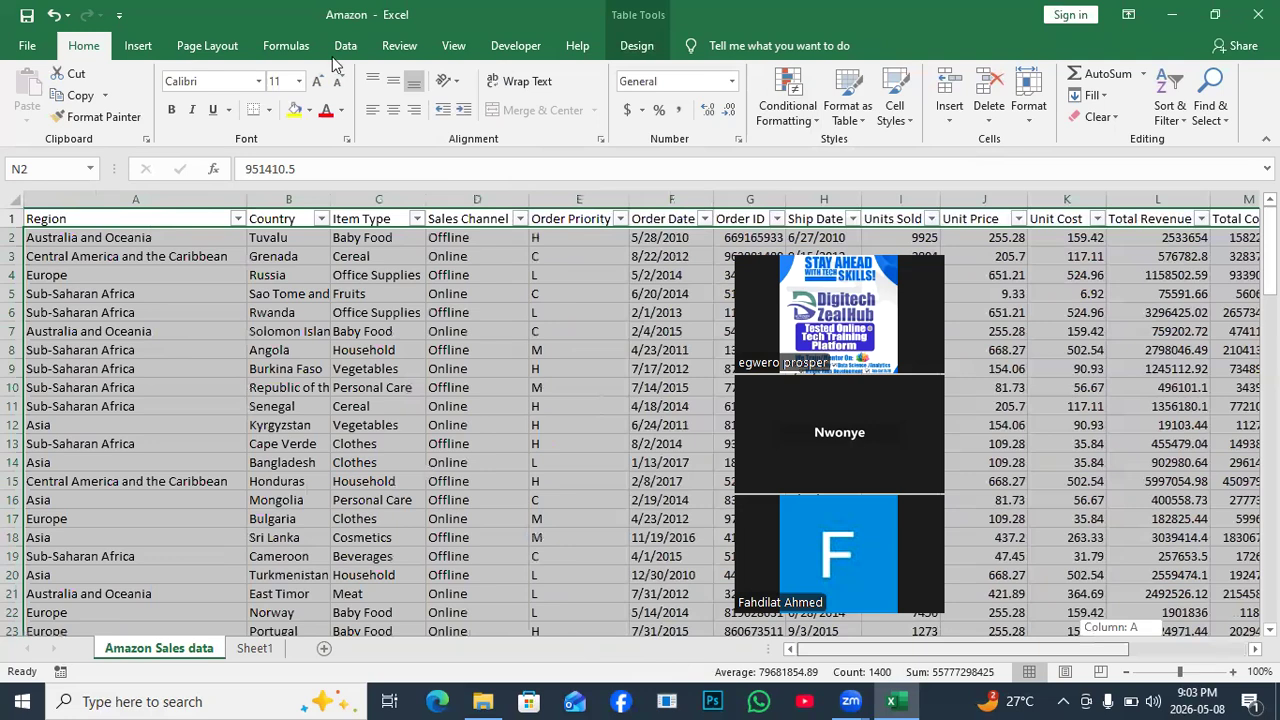
left_click(597, 92)
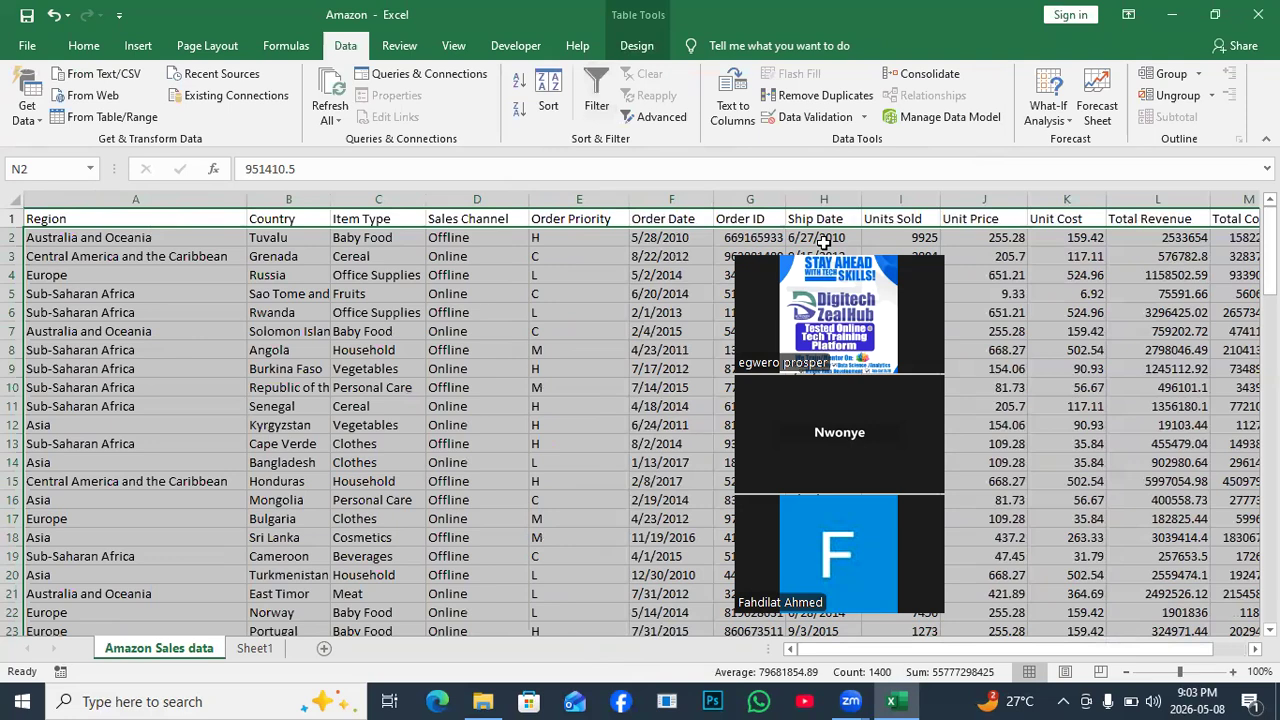
left_click_drag(822, 242, 183, 262)
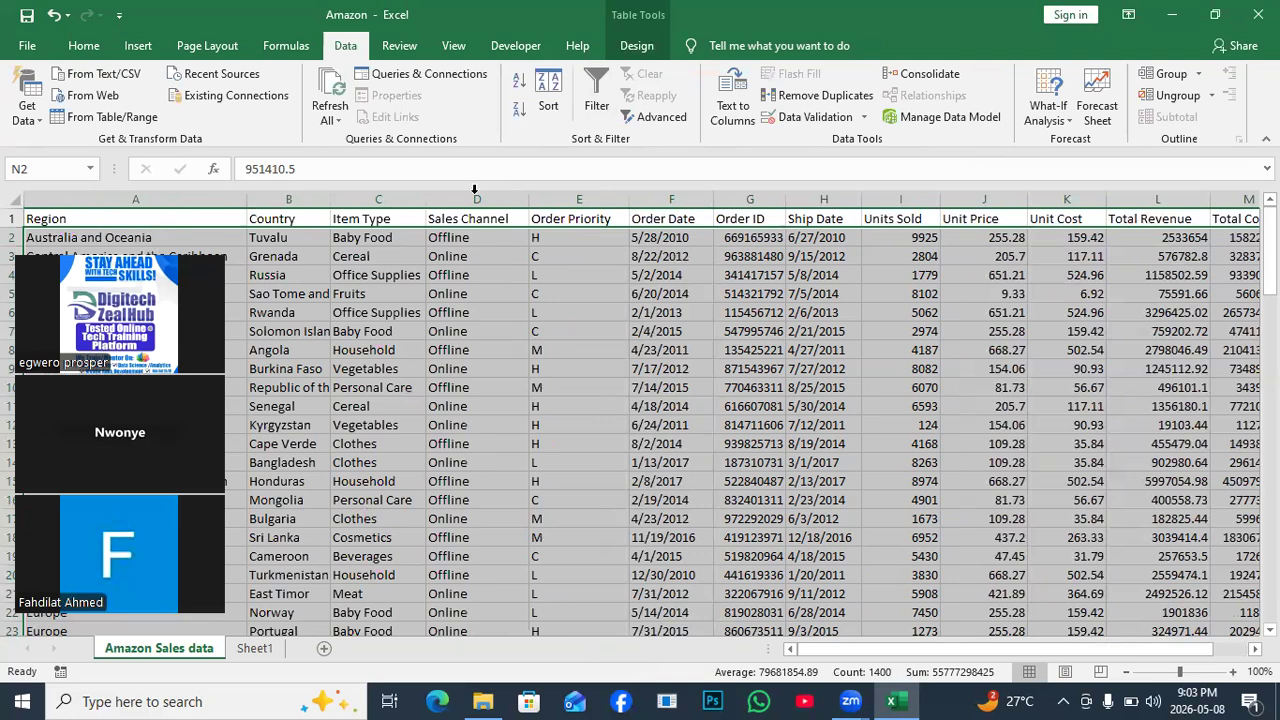
left_click(80, 46)
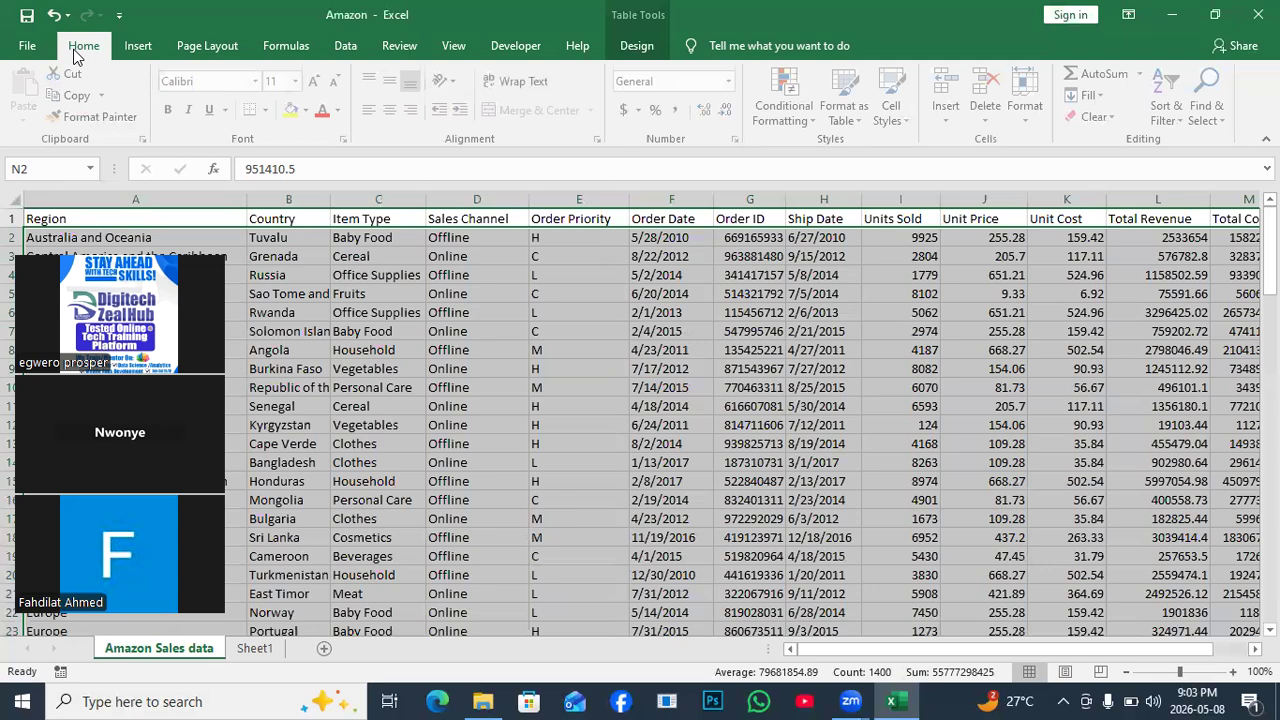
Start a new formula-based conditional formatting rule with the formula beginning =AND(.
left_click(812, 122)
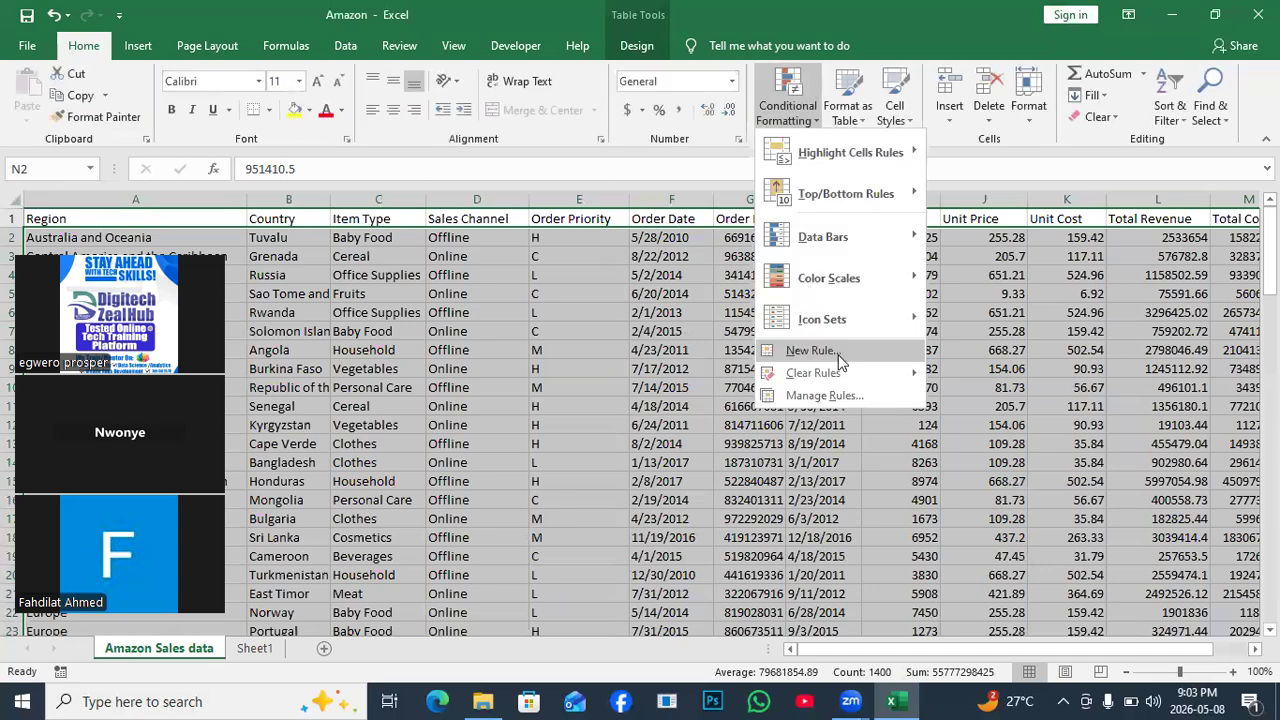
left_click(838, 355)
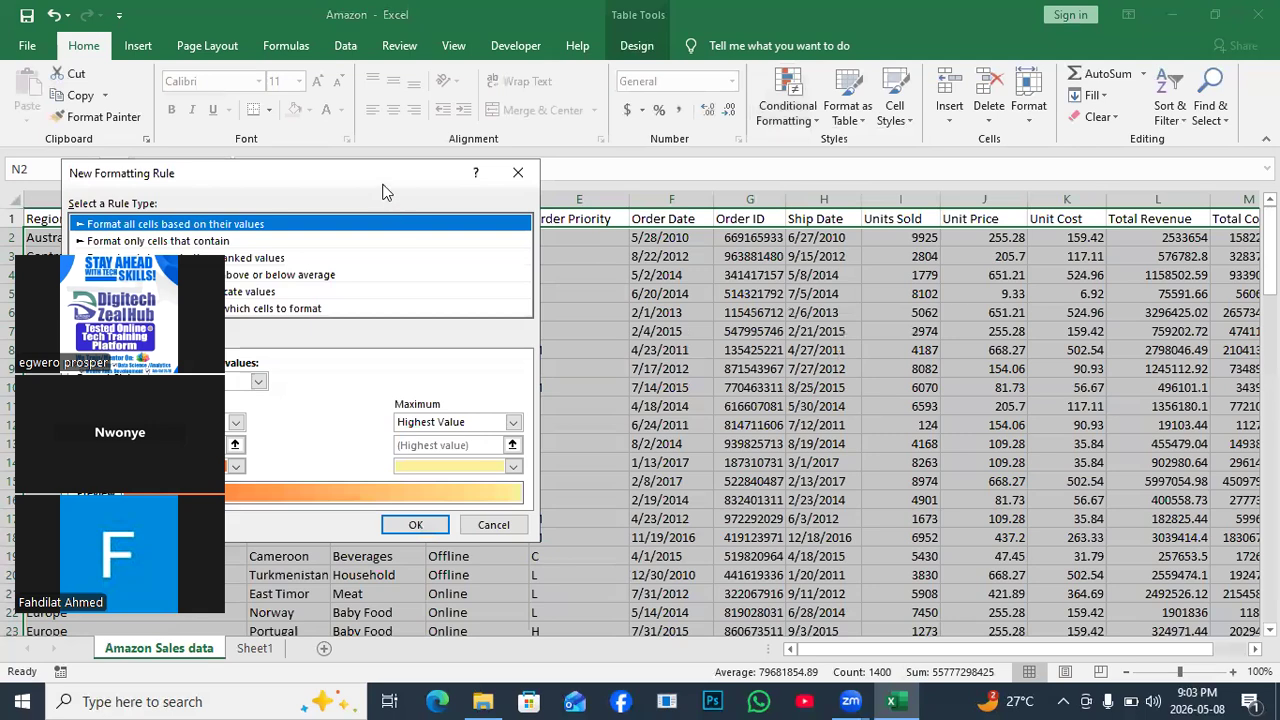
left_click_drag(385, 190, 885, 227)
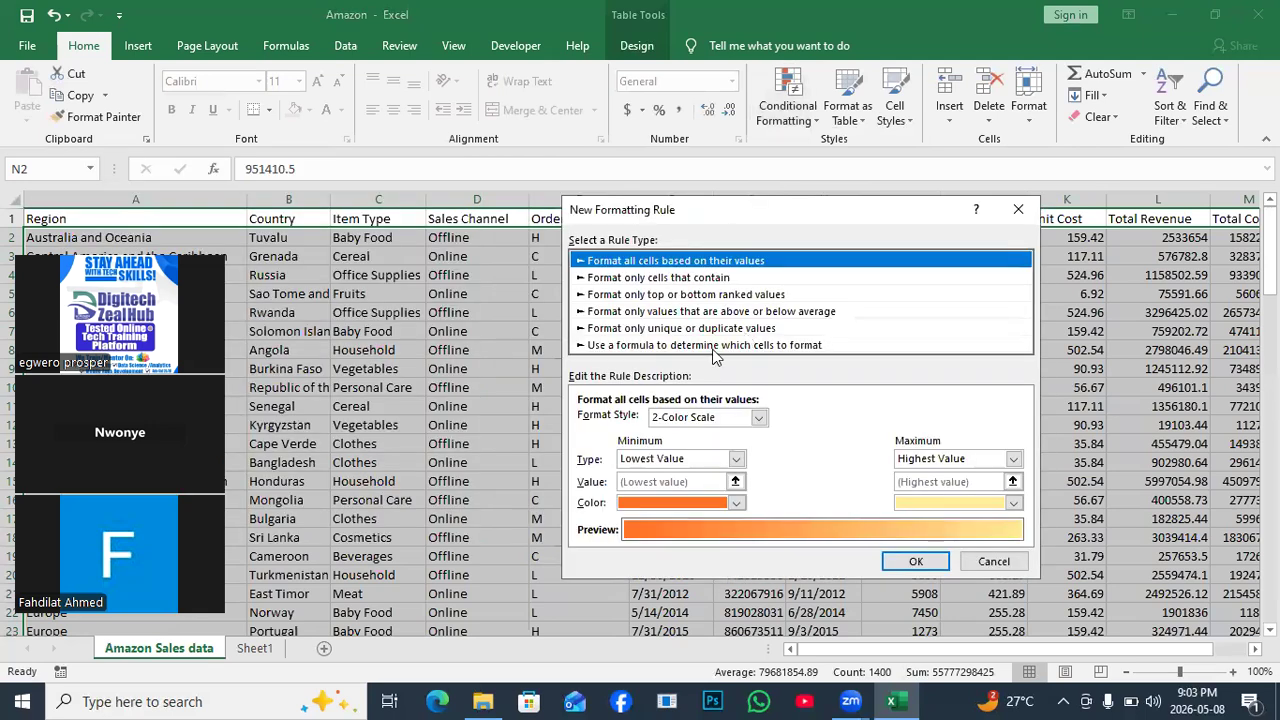
left_click(713, 347)
left_click(601, 421)
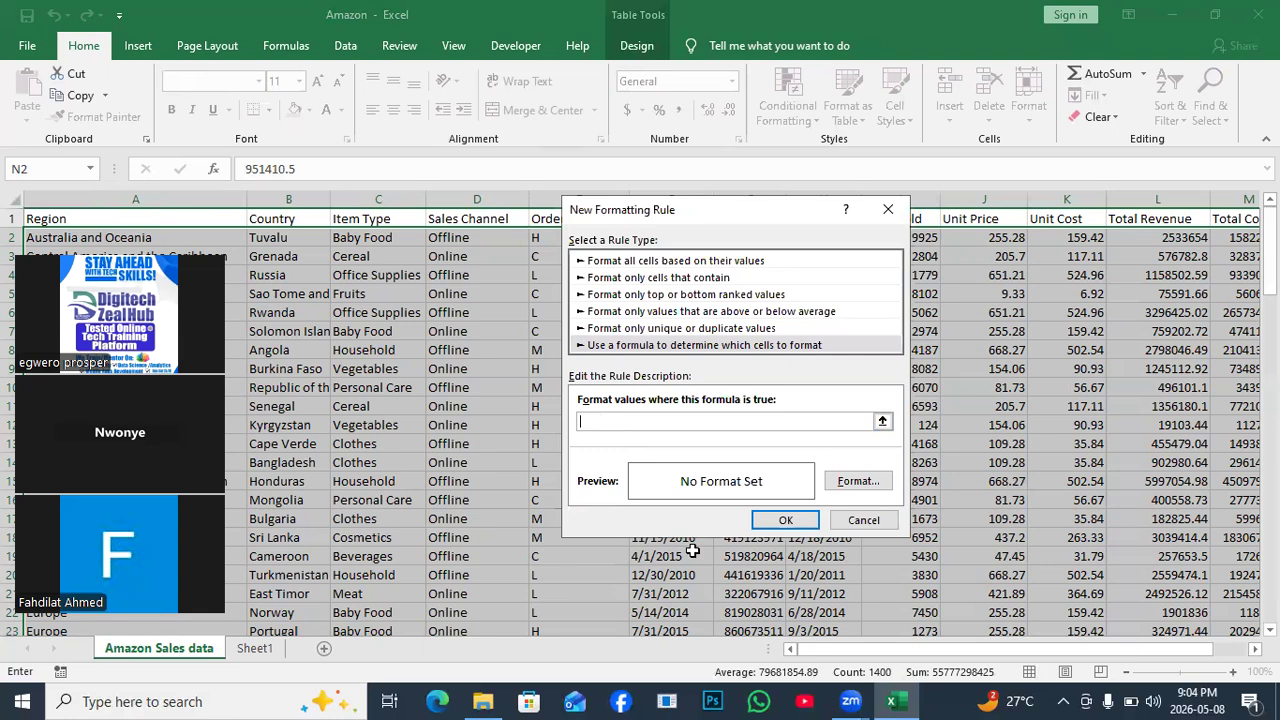
type("=AND(")
Extend the rule formula to =AND($C2="Baby Food", using a row-relative C2 reference.
left_click(371, 238)
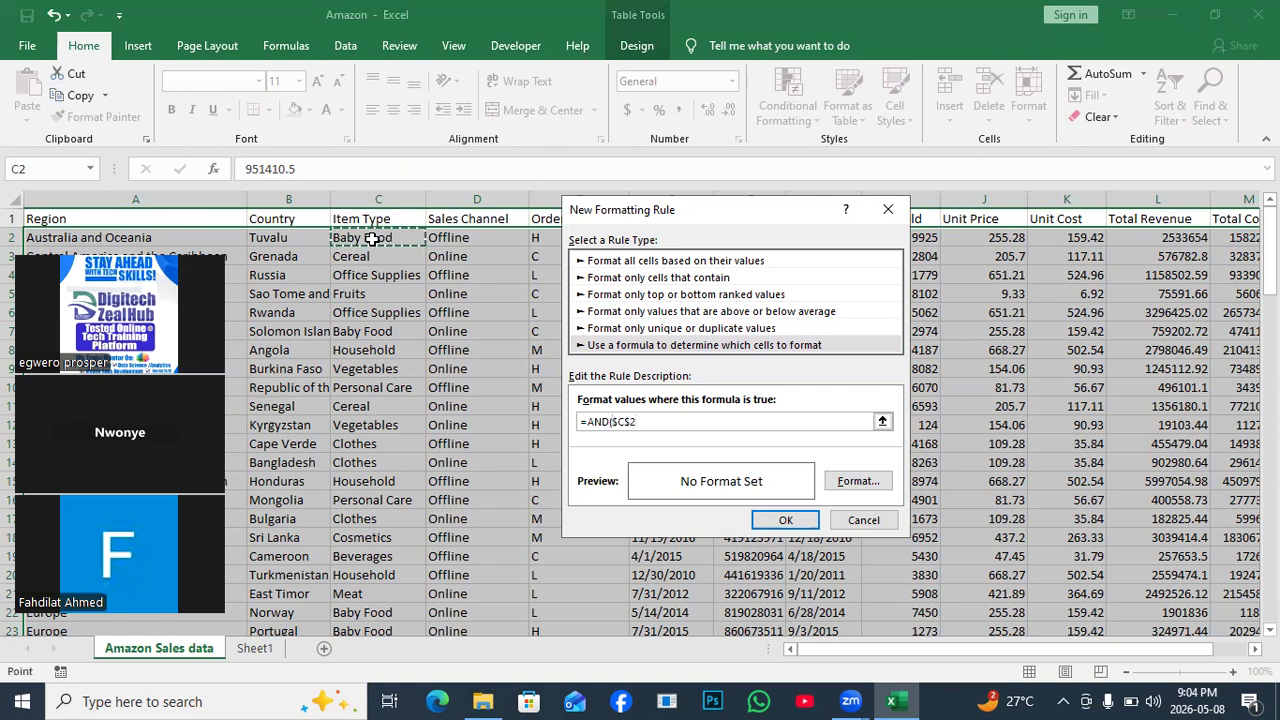
left_click(627, 421)
key("BackSpace")
type("$")
key("BackSpace")
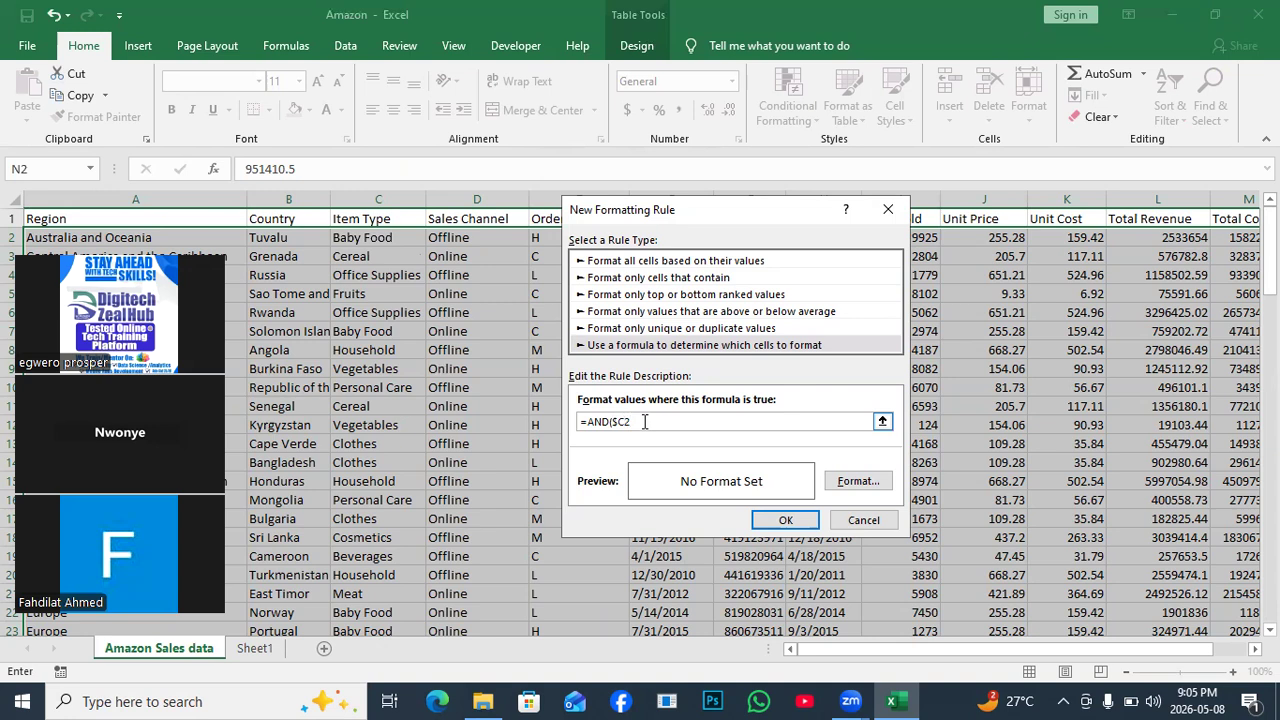
type("=")
type("b")
key("BackSpace")
type("Baby Food\",")
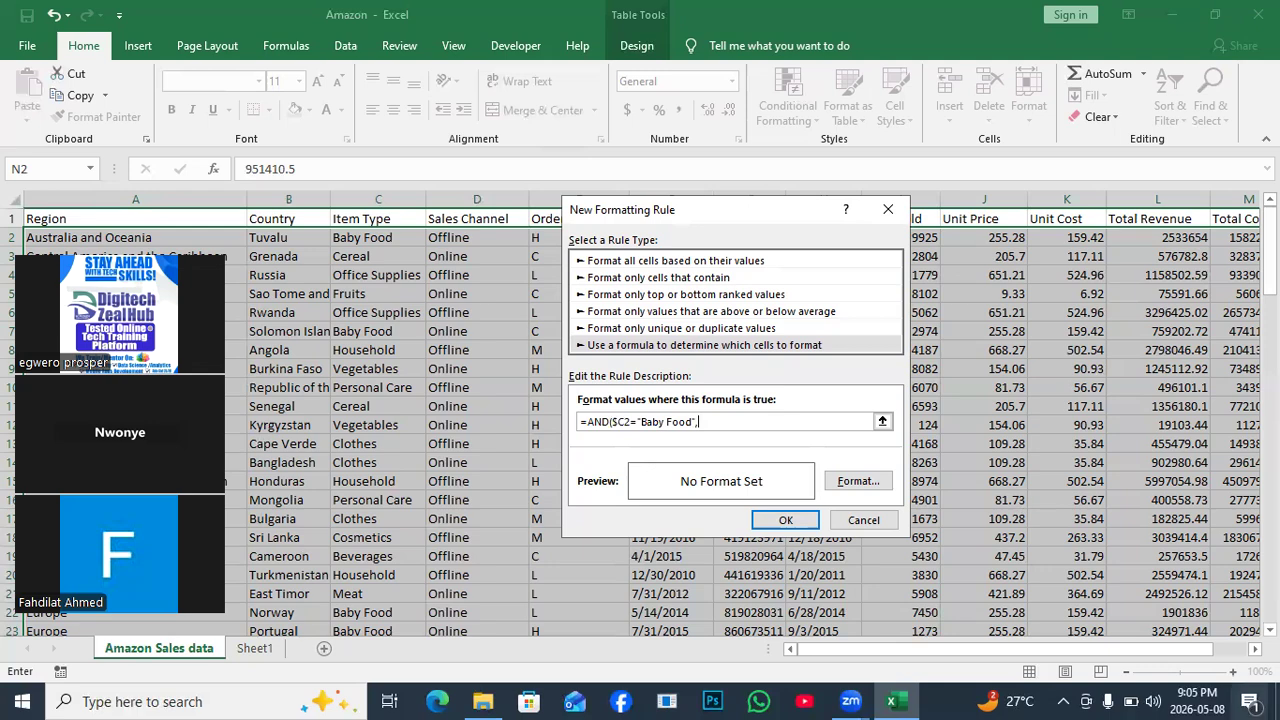
scroll(780, 210, "right", 3)
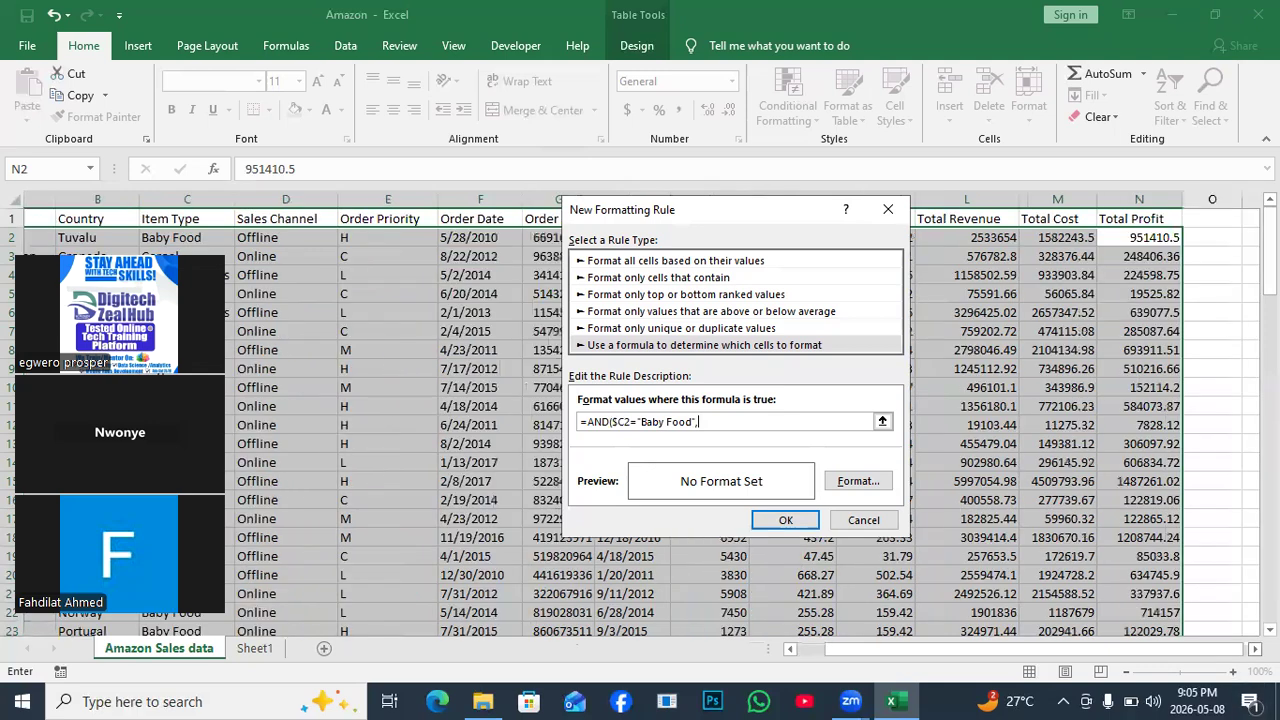
Complete the rule formula as =AND($C2="Baby Food",$N2<700000) with a row-relative N2.
left_click_drag(780, 210, 705, 228)
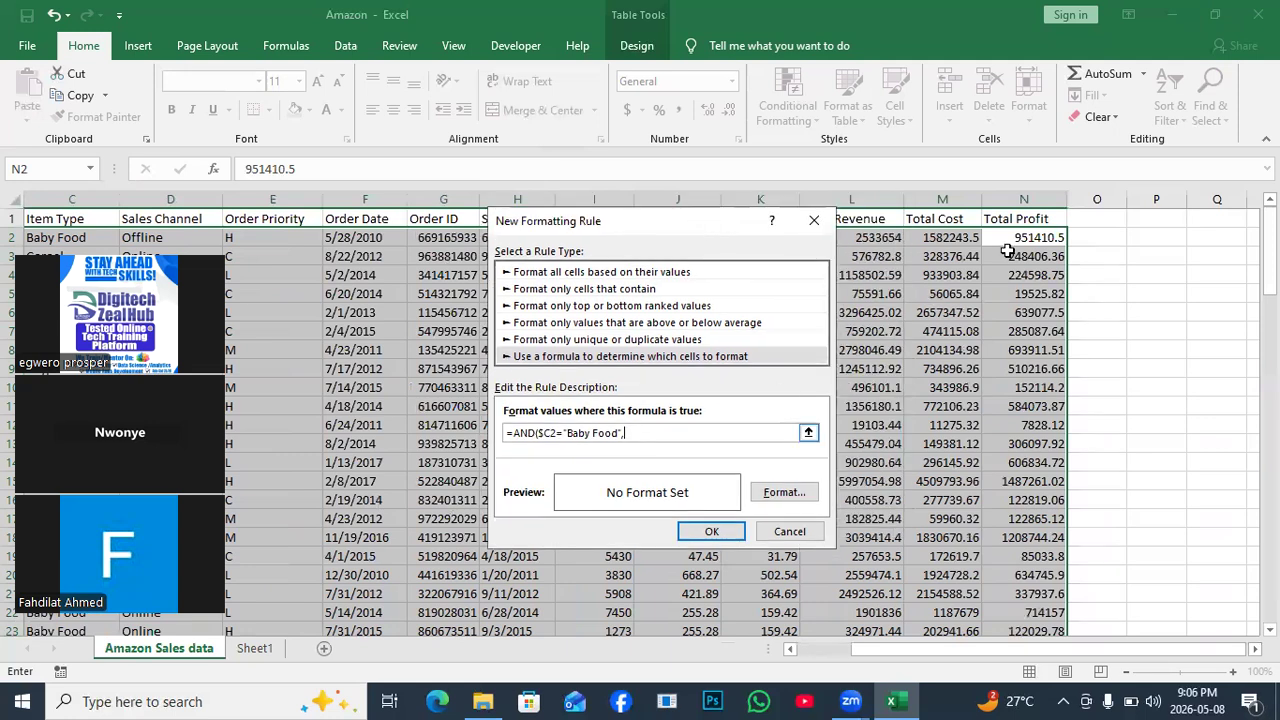
left_click(1040, 237)
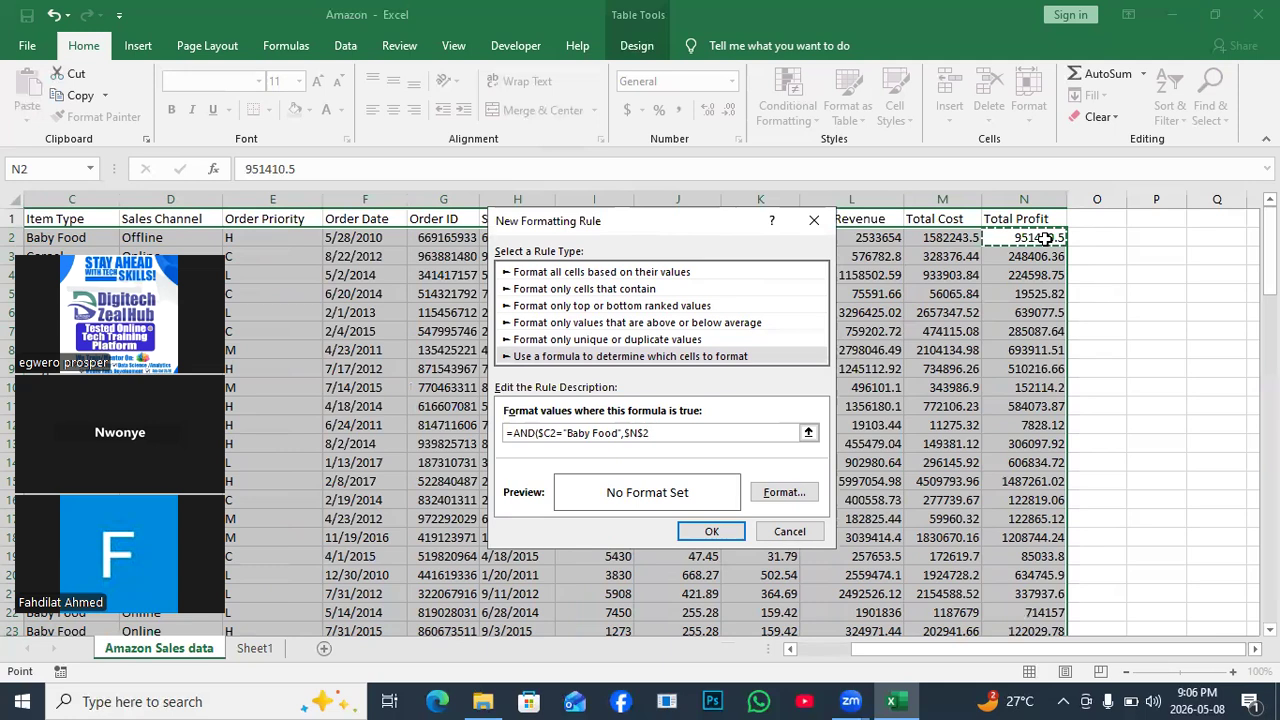
left_click(645, 430)
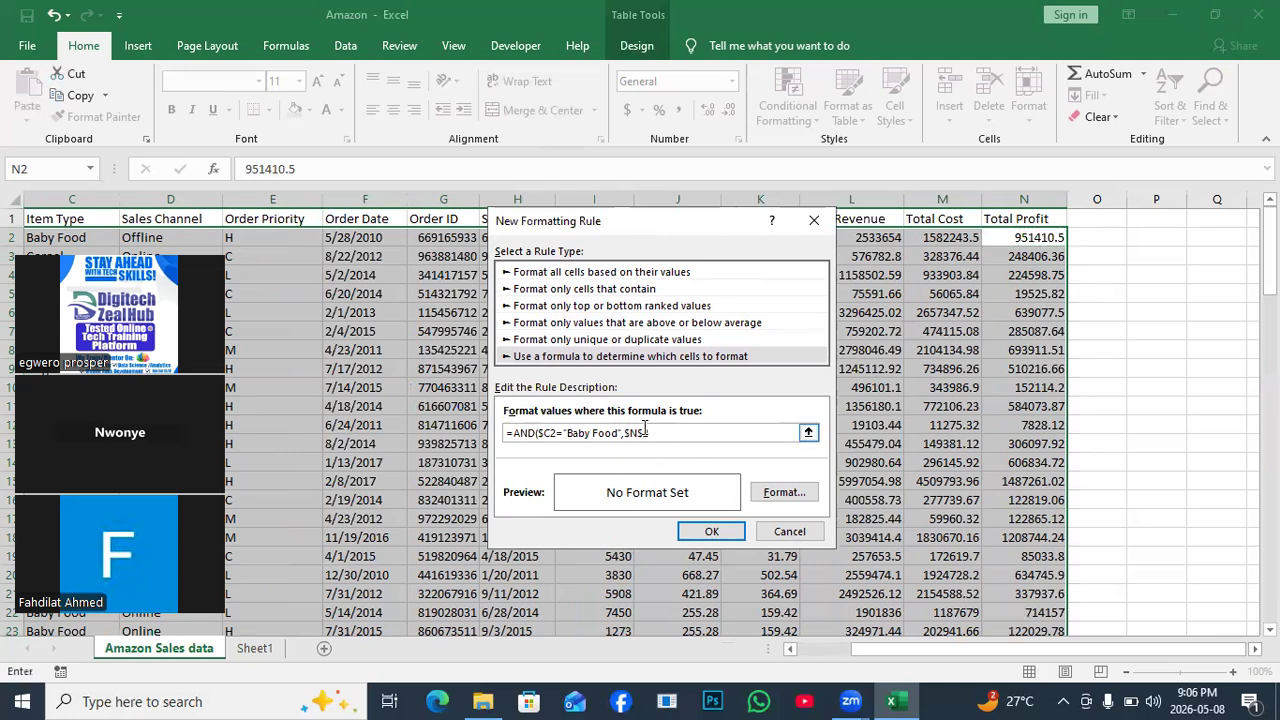
key("BackSpace")
type("<")
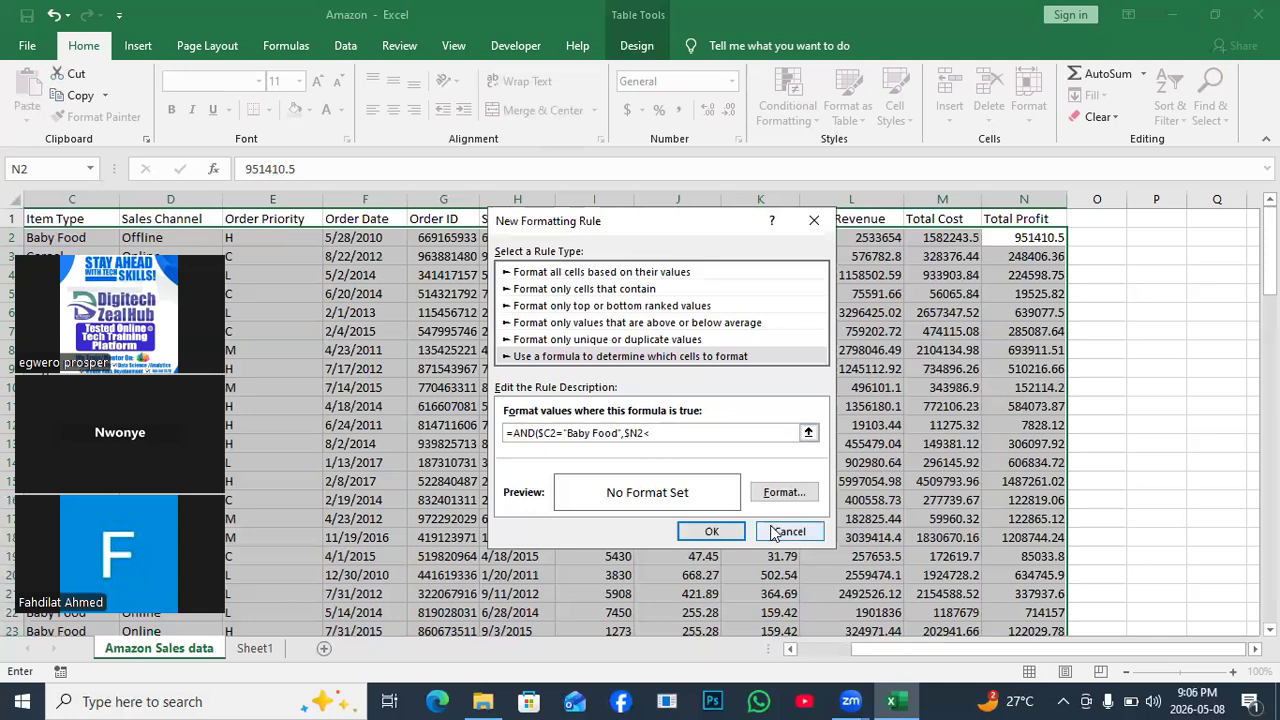
type("700000")
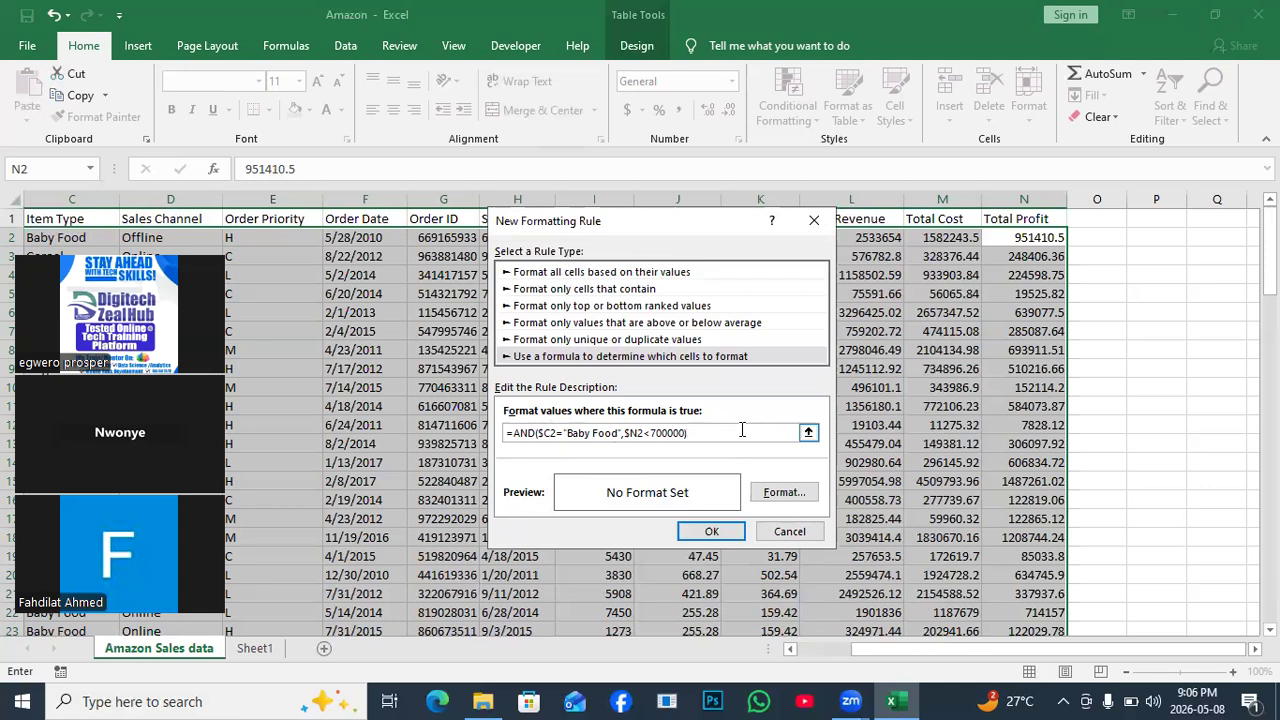
left_click(784, 492)
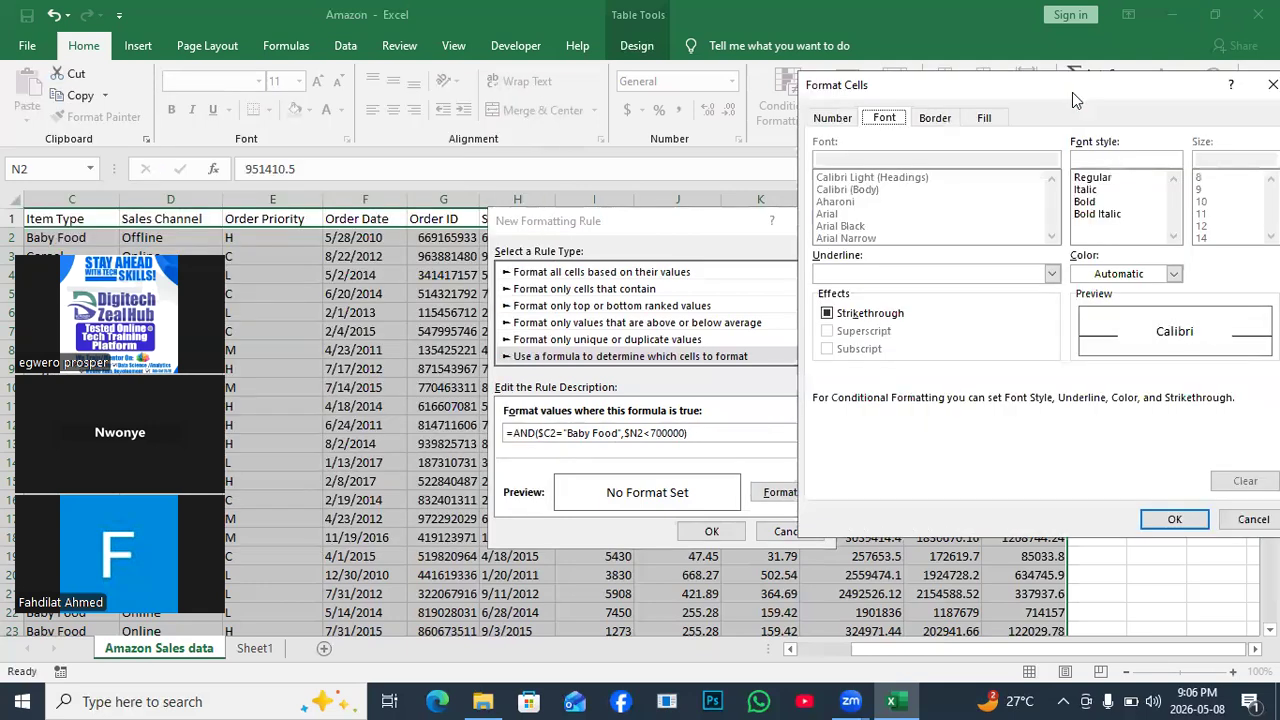
Format matching rows with a light yellow fill and dark blue font, and save the rule.
left_click_drag(1072, 92, 373, 79)
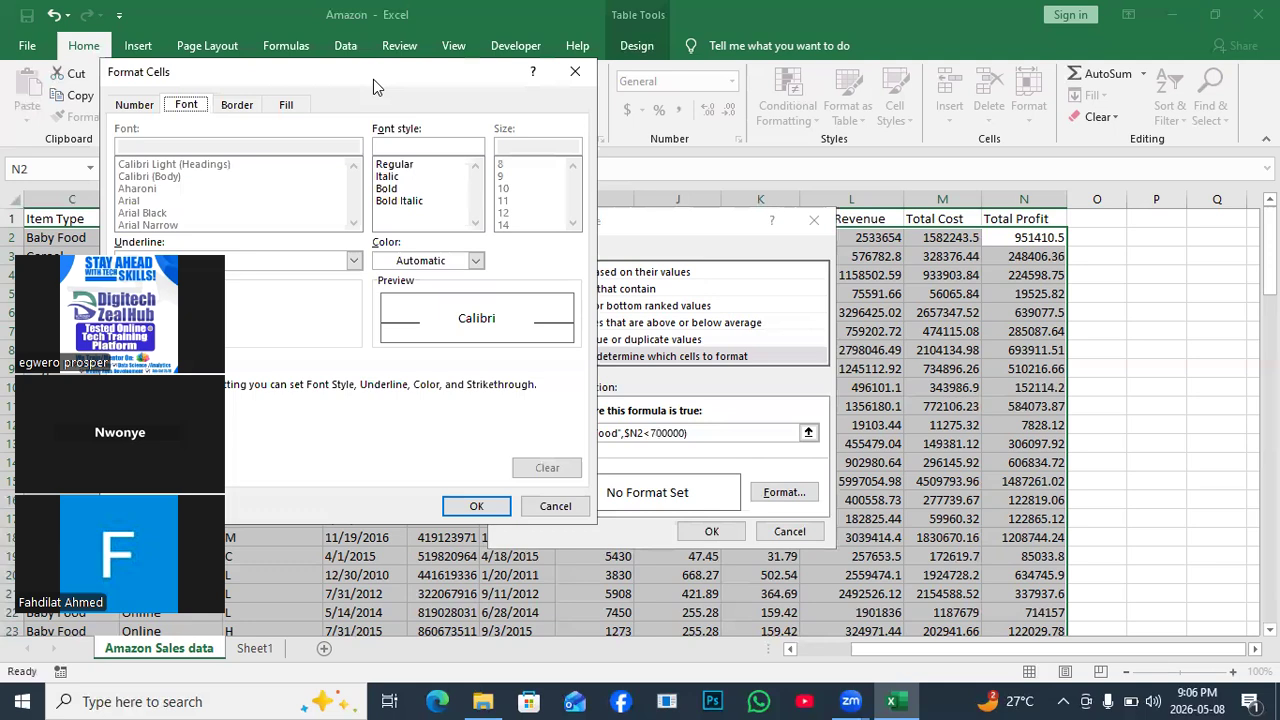
left_click(286, 104)
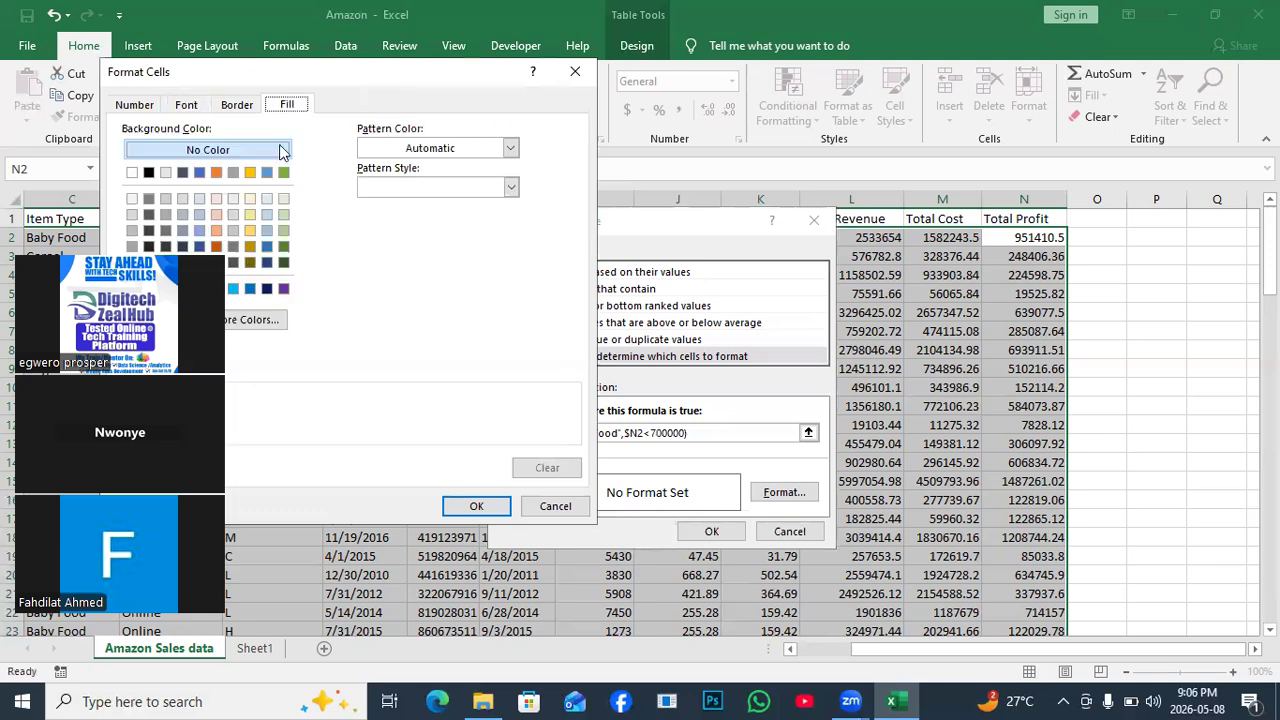
left_click(252, 215)
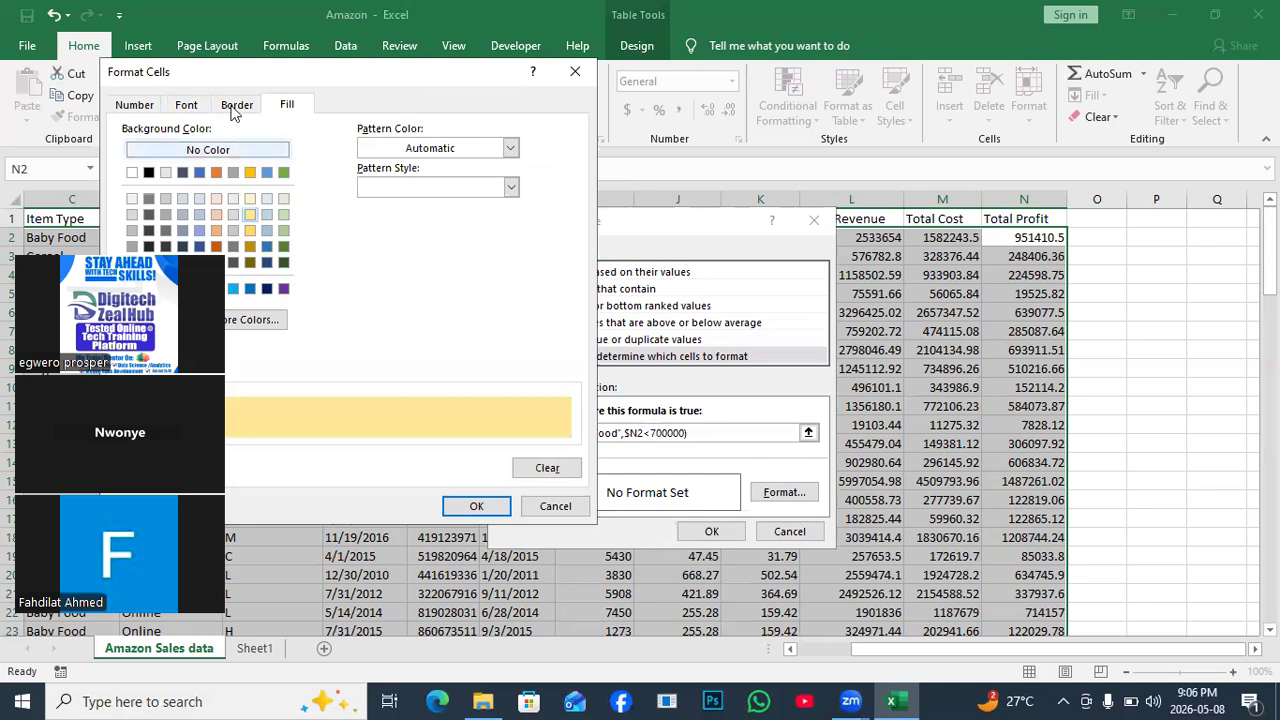
left_click(187, 105)
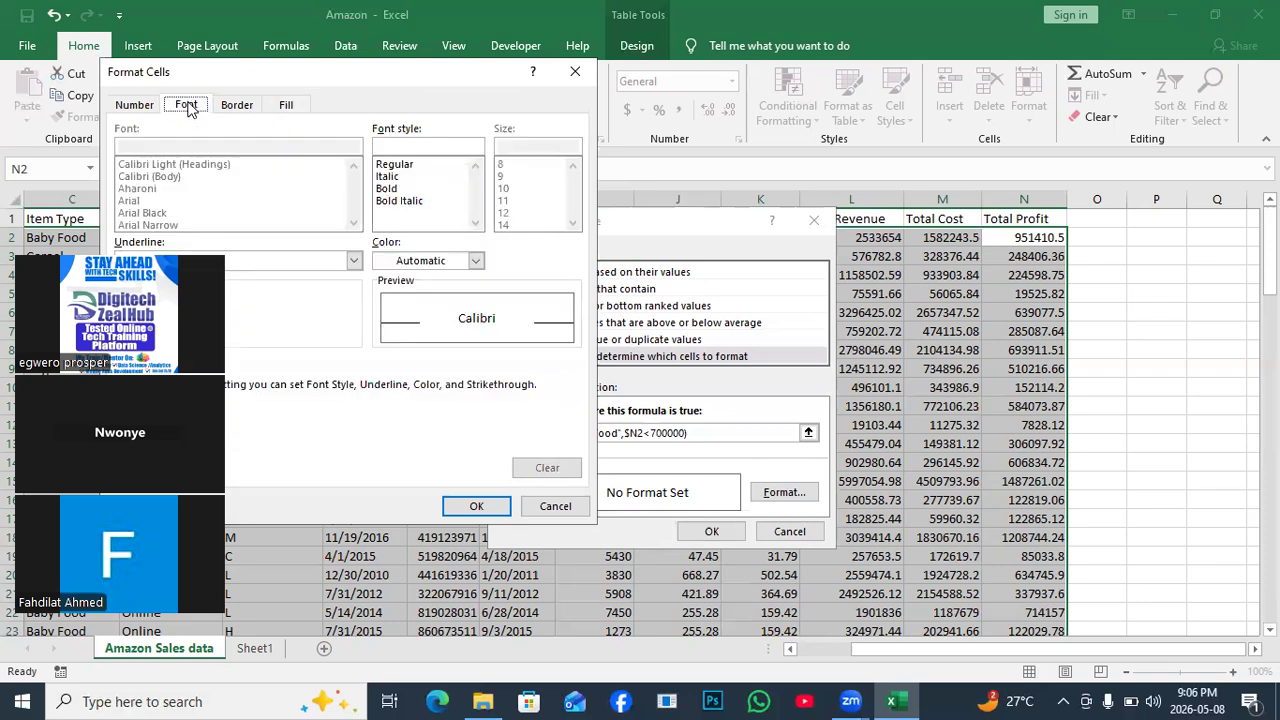
left_click(478, 262)
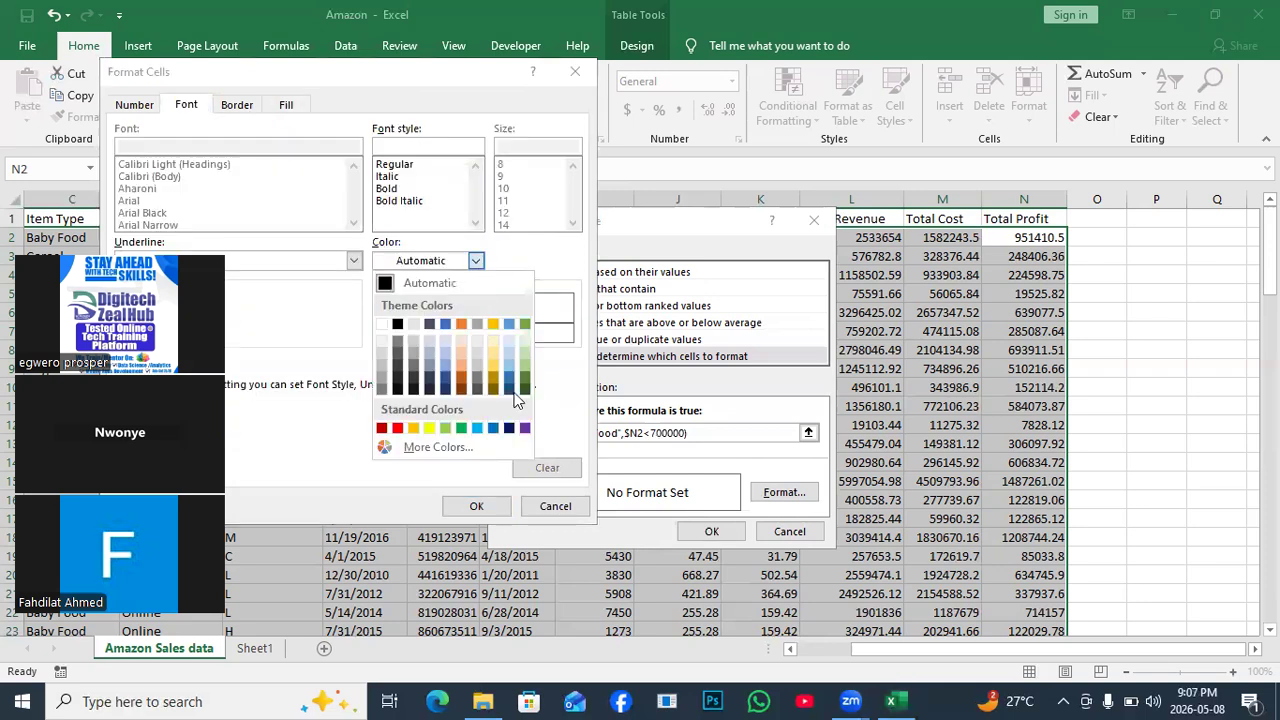
left_click(492, 418)
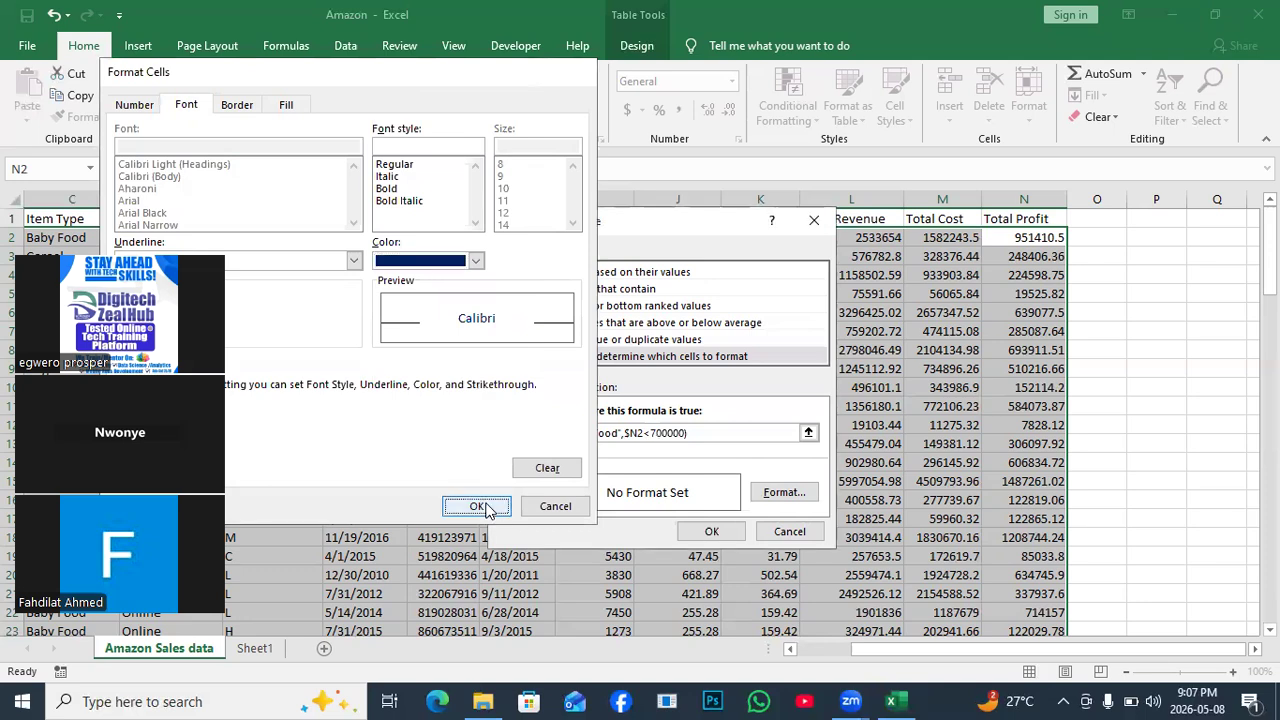
left_click(482, 507)
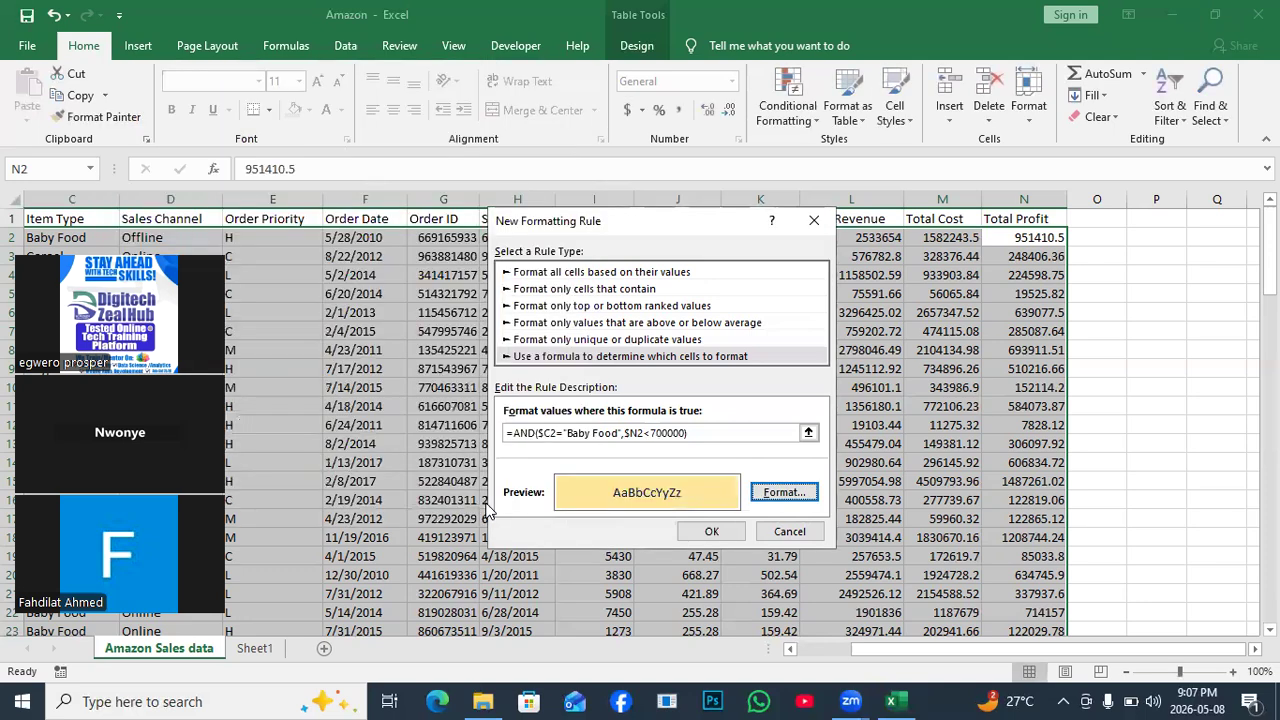
left_click(708, 530)
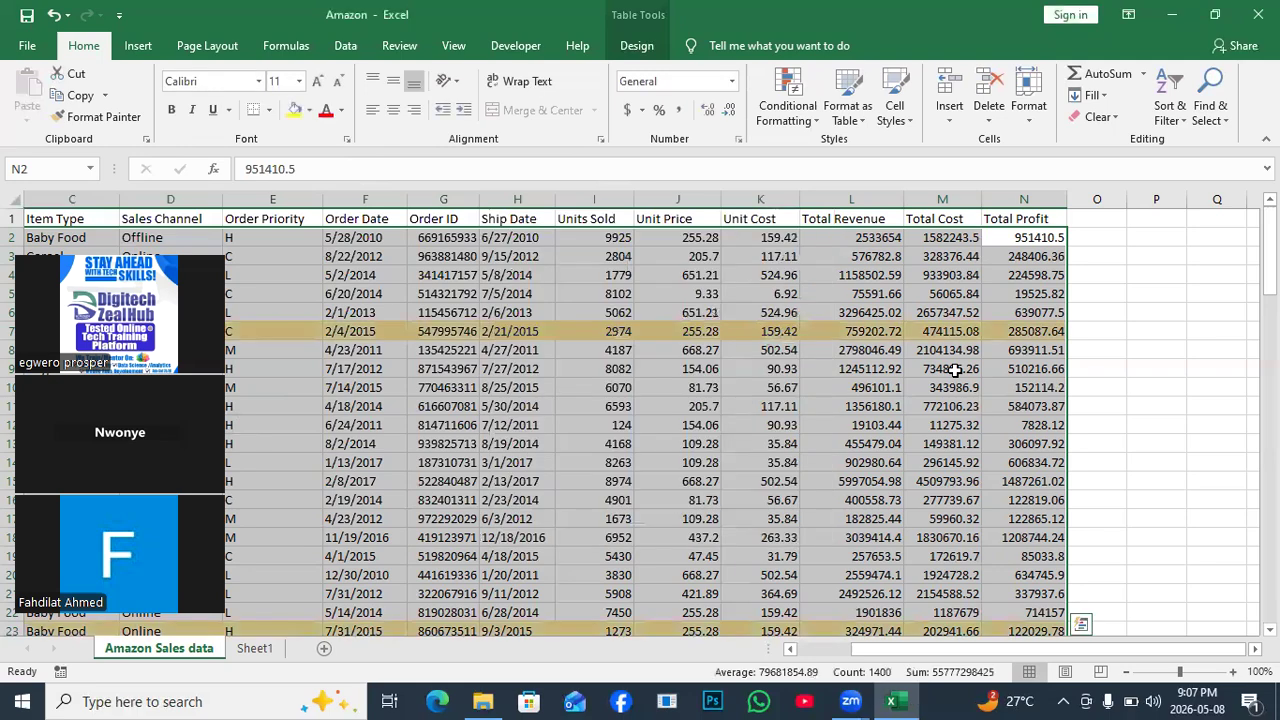
Scroll through the sales table to inspect the highlighted Baby Food row 63 (San Marino).
left_click_drag(1269, 250, 1269, 477)
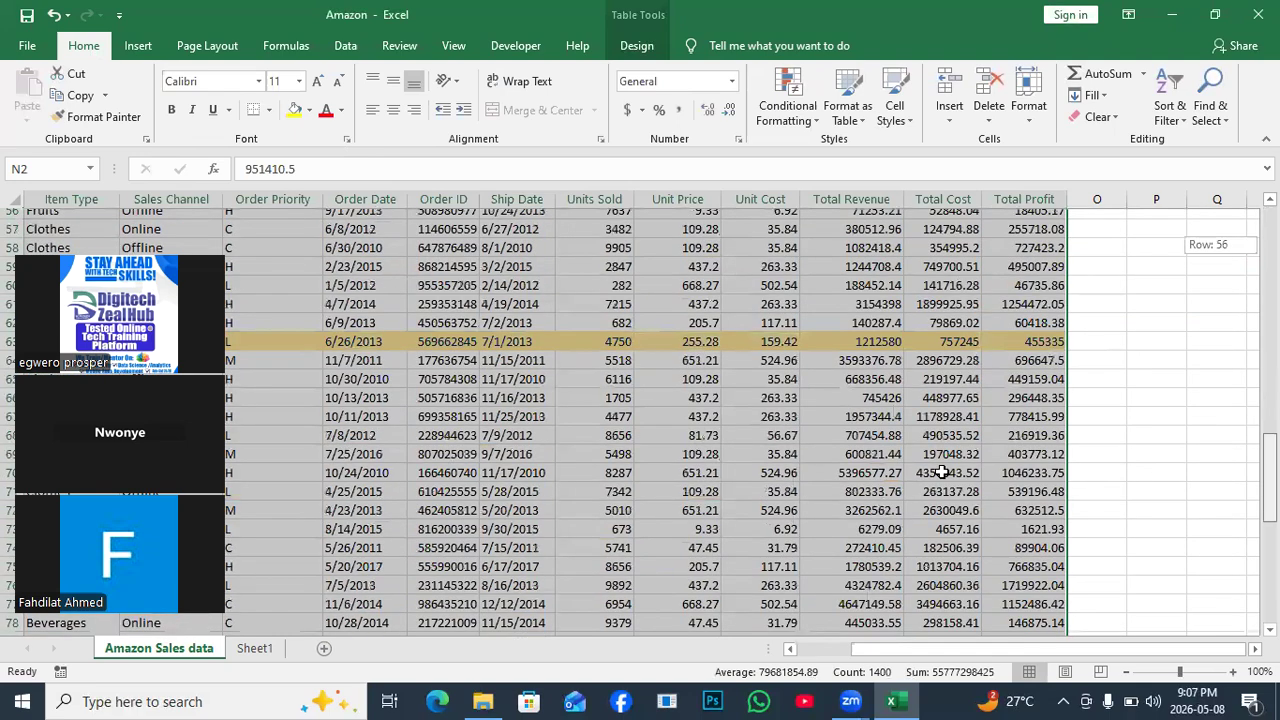
left_click_drag(118, 250, 1108, 205)
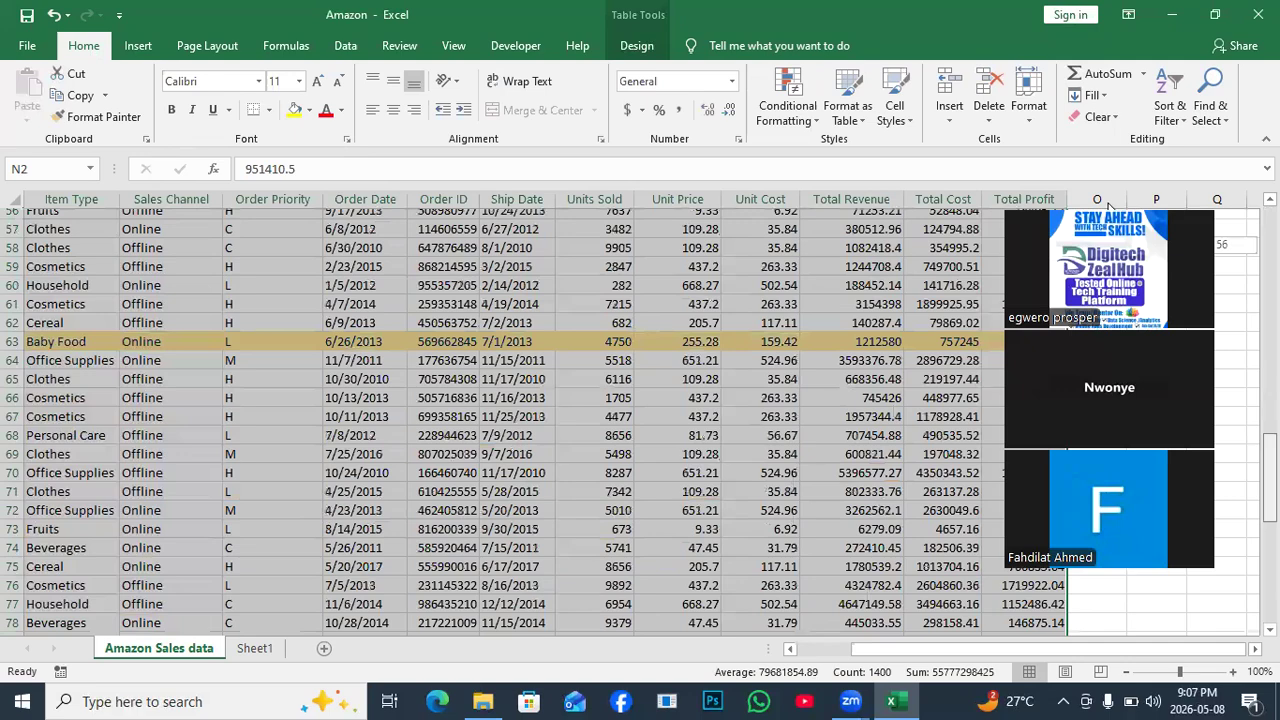
left_click_drag(948, 664, 905, 663)
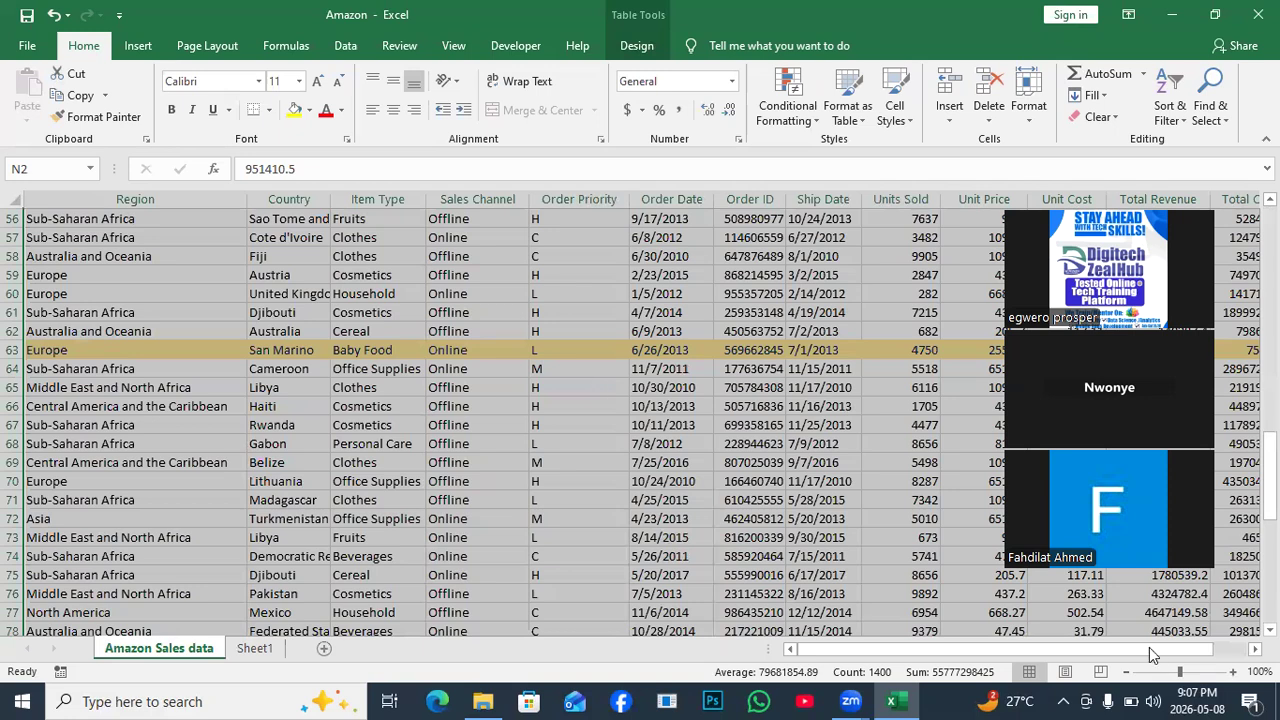
left_click_drag(1149, 212, 655, 242)
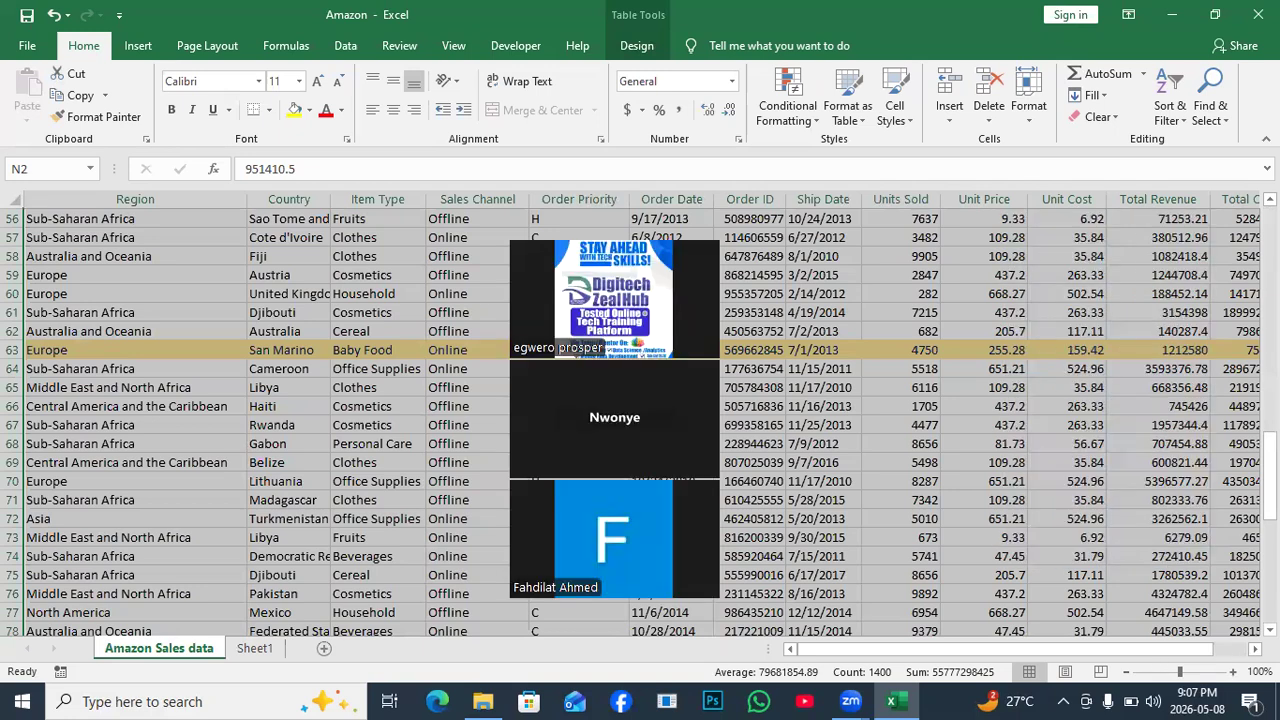
scroll(1104, 200, "right", 1)
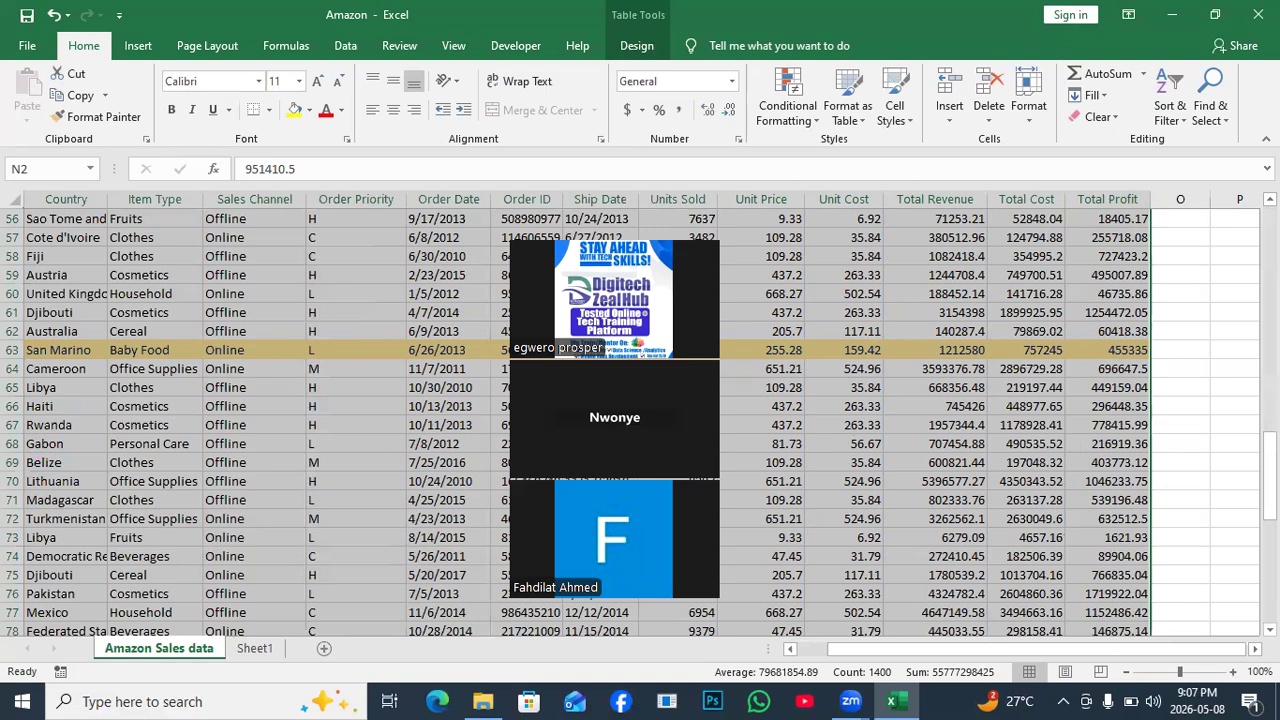
left_click_drag(612, 228, 549, 545)
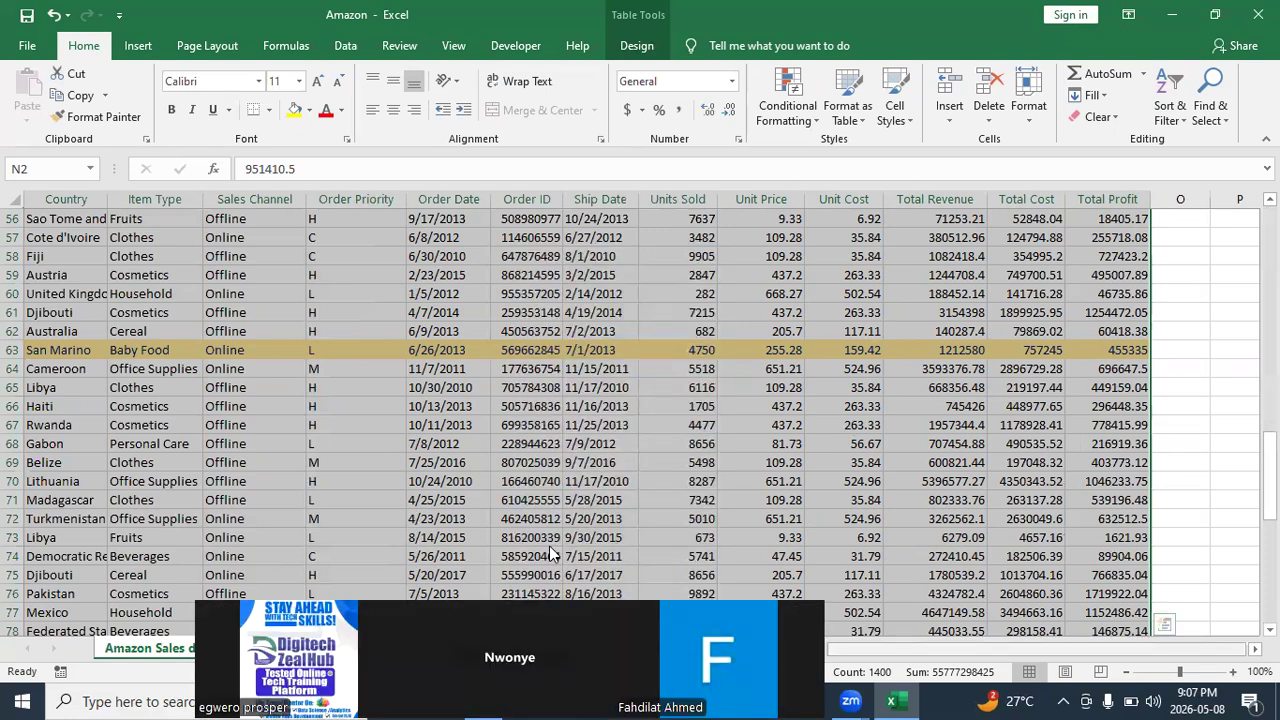
scroll(549, 545, "left", 1)
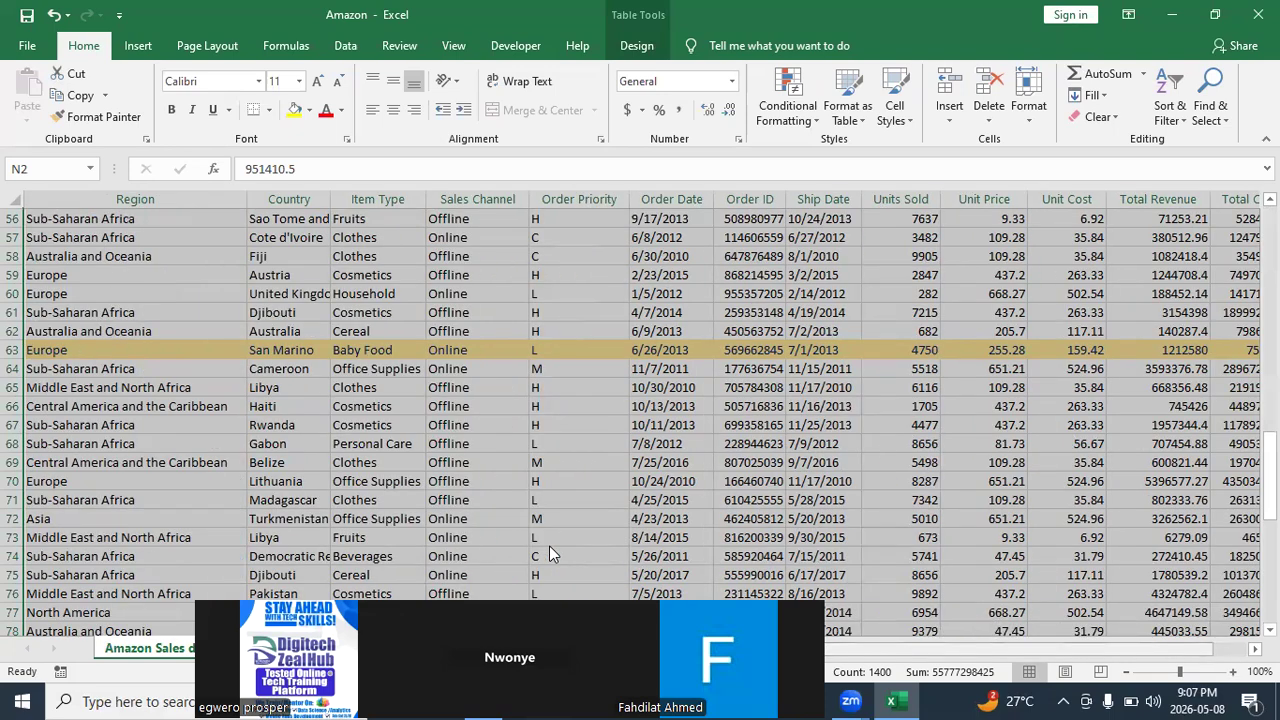
left_click_drag(547, 625, 532, 565)
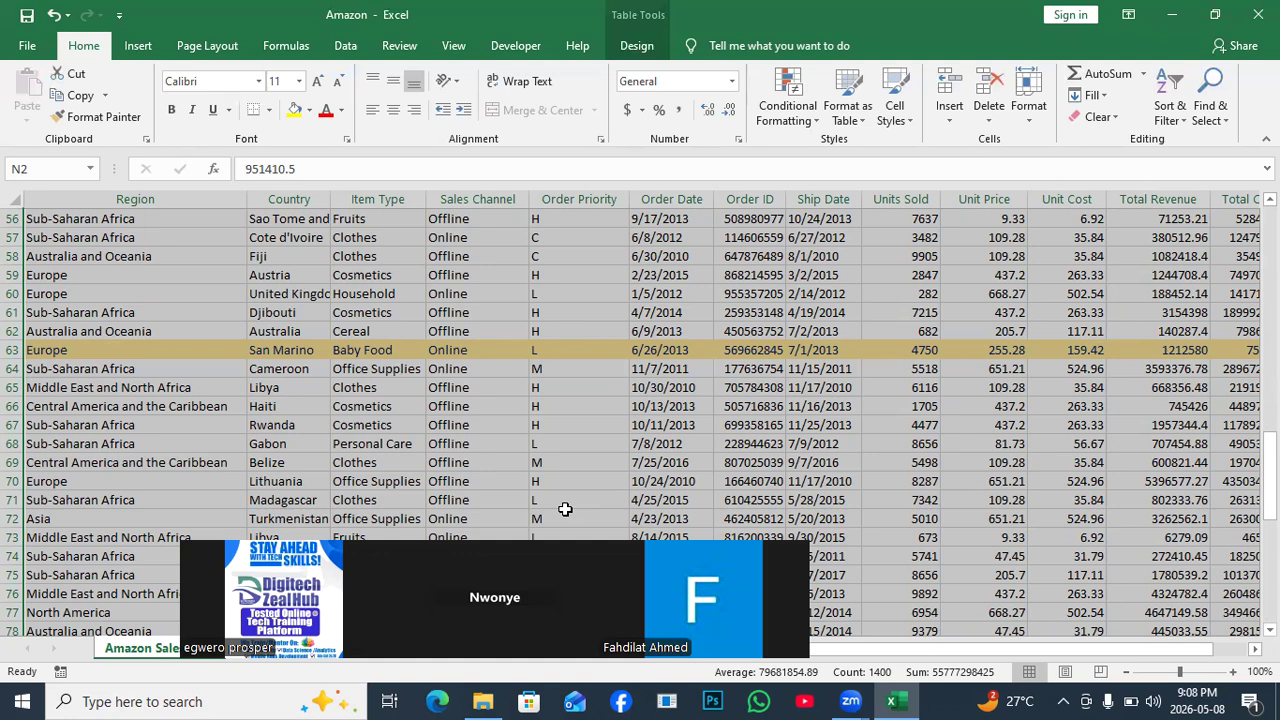
left_click_drag(562, 572, 607, 482)
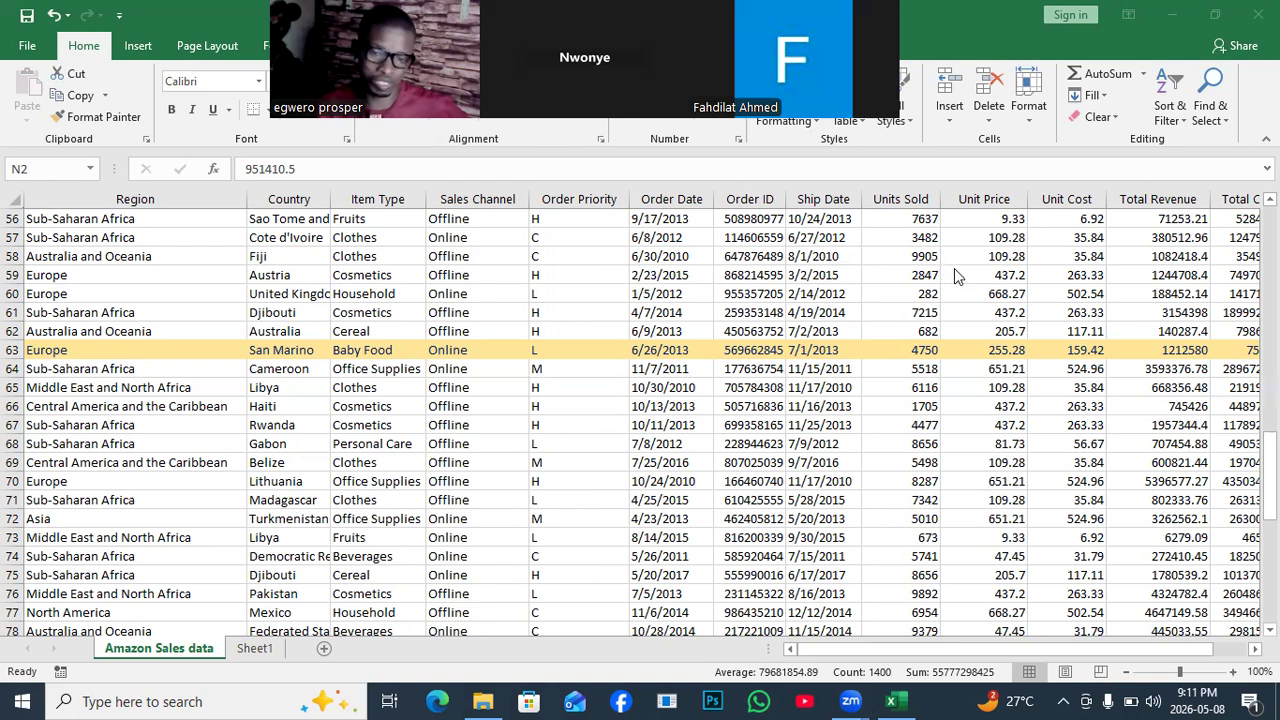
On Sheet1, enter the label Q4 in cell A5 and select B5:I5.
left_click(253, 660)
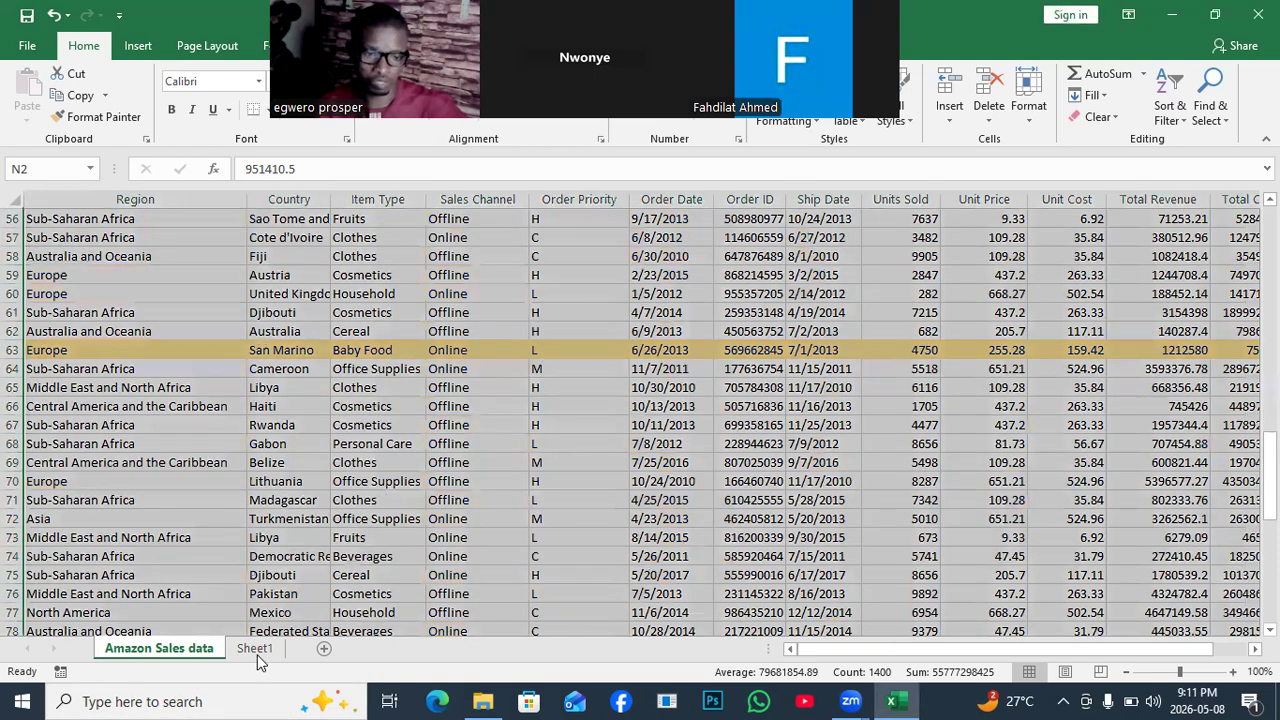
left_click(256, 650)
left_click(108, 307)
left_click(40, 298)
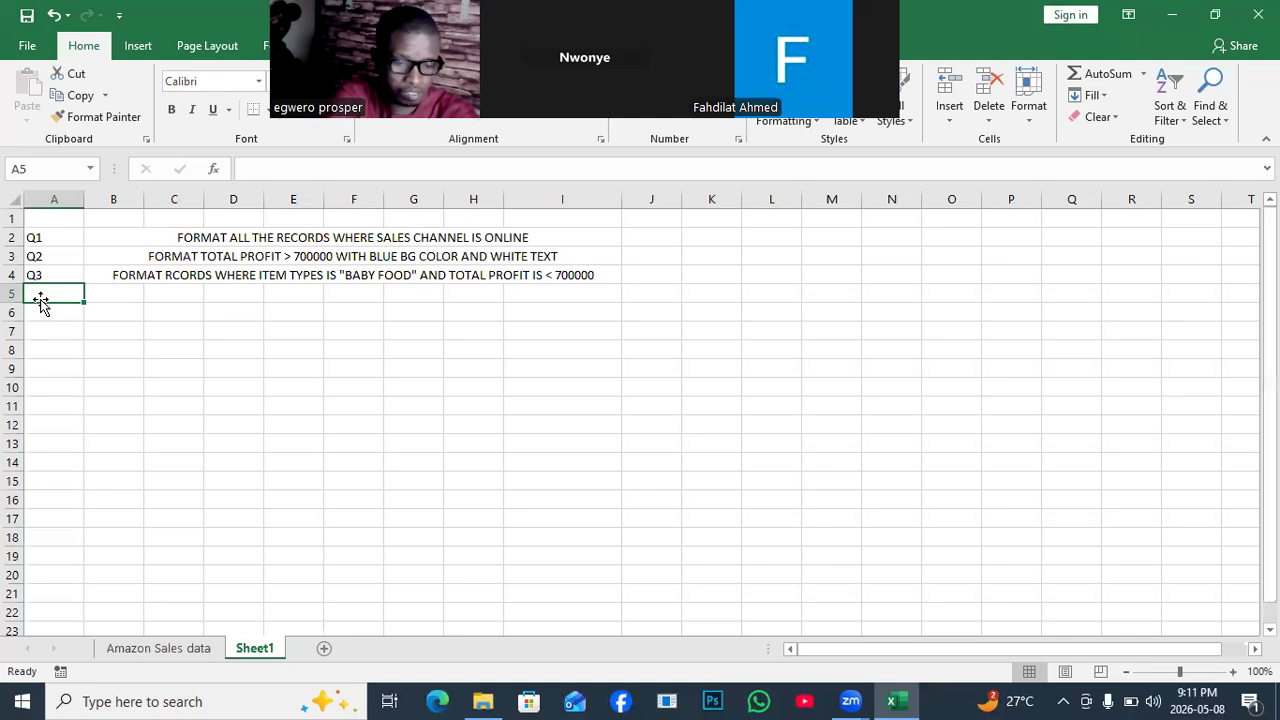
type("Q4")
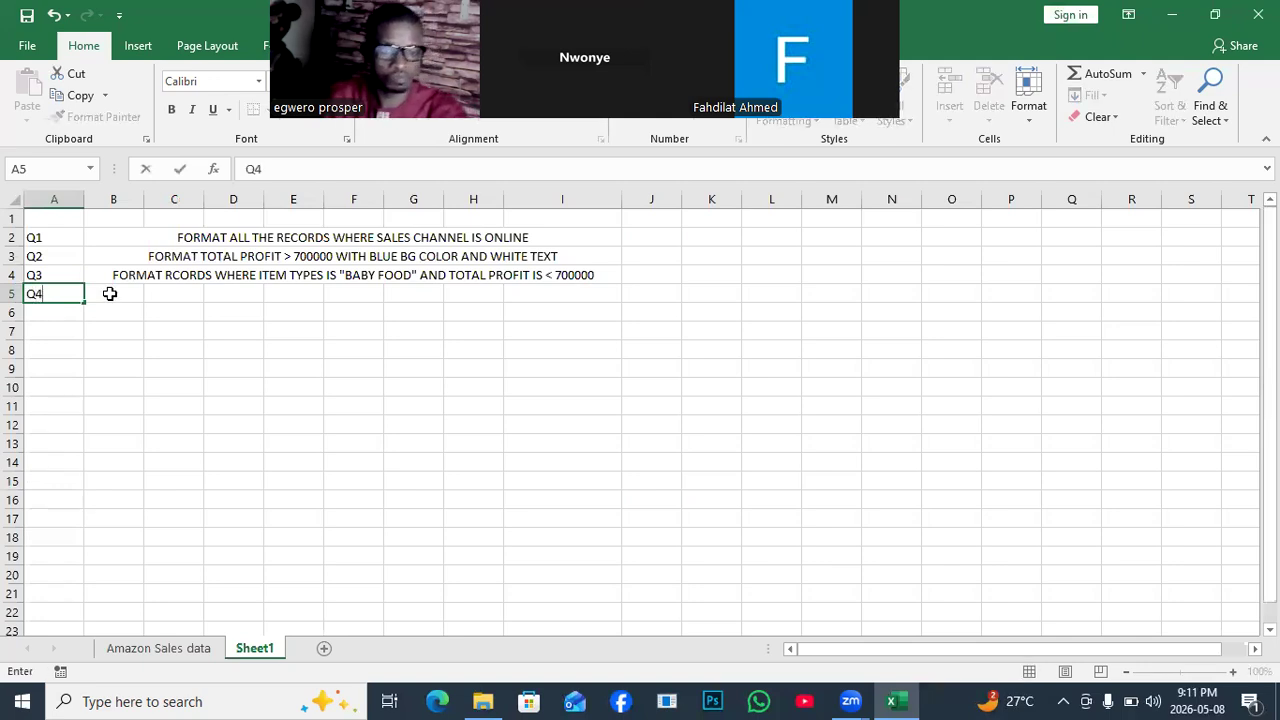
left_click_drag(108, 293, 558, 293)
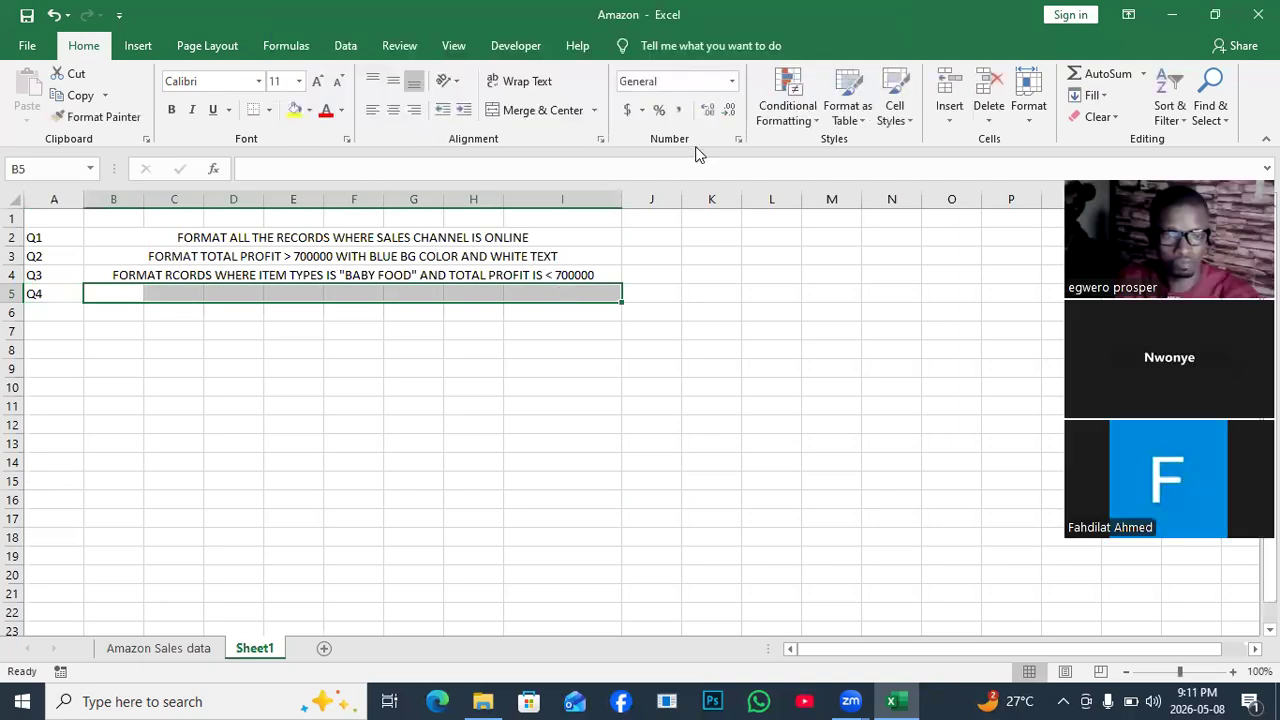
Merge B5:I5 and enter: FORMAT WHERE SALES CHANNEL IS "OFFLINE" AND PRIORITY IS "H", AND UNIT SOLD IS > 400.
left_click(537, 110)
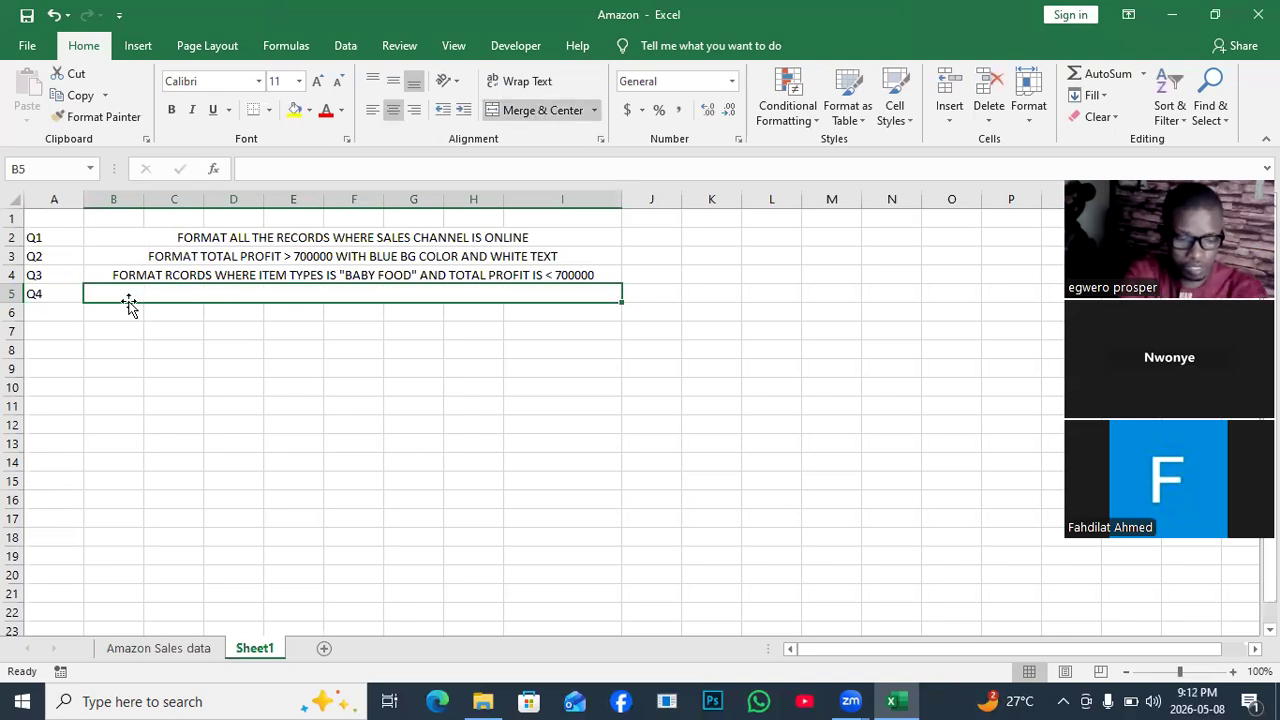
type("FORMAT")
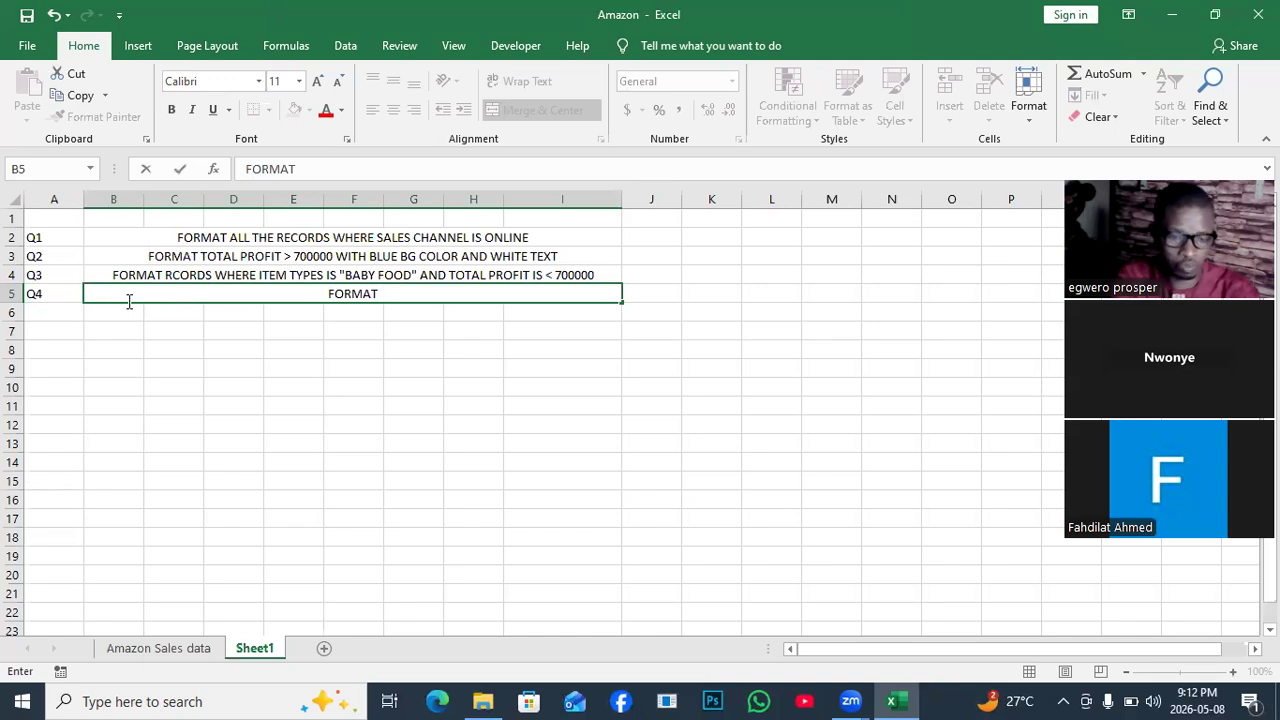
type("WHER")
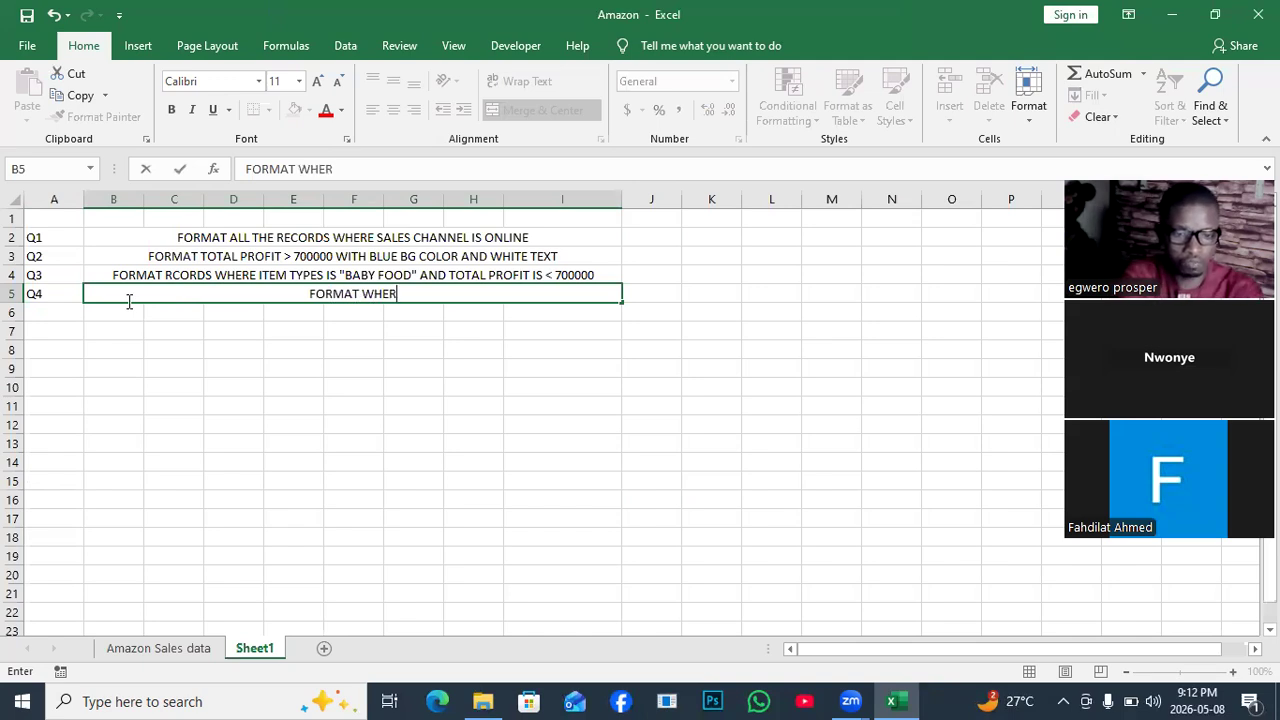
type("E SALES")
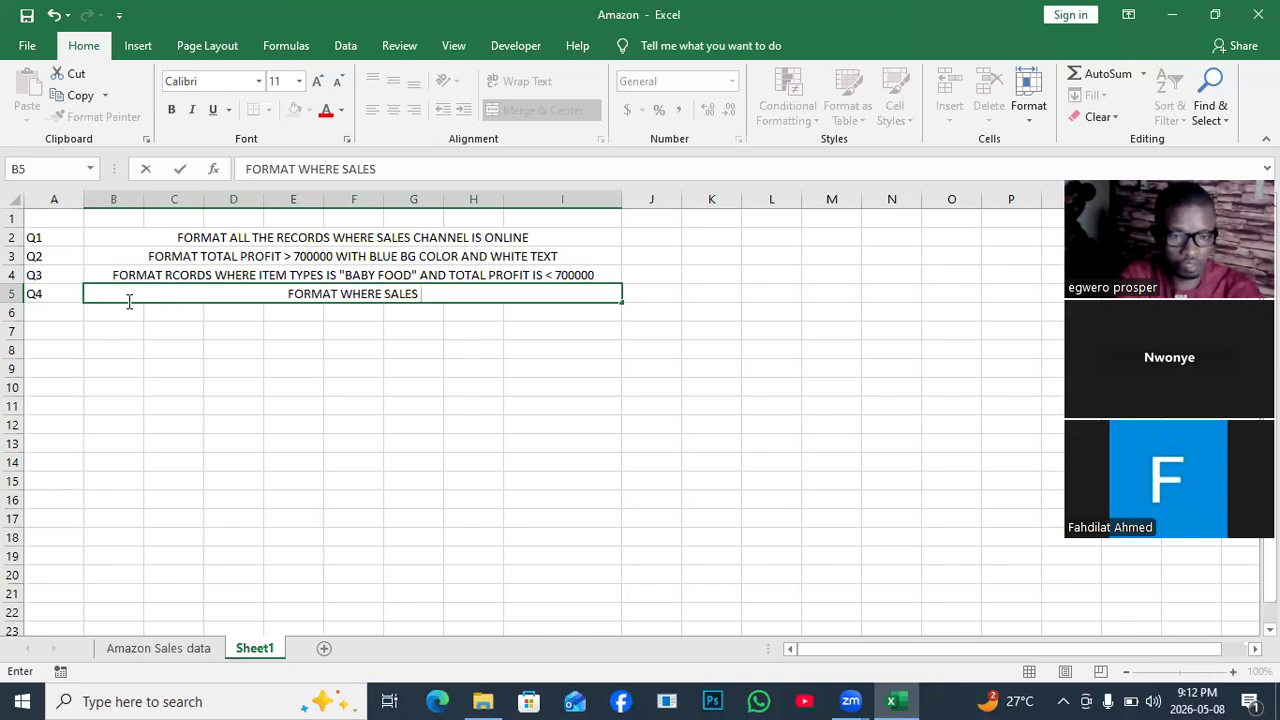
type(" CH")
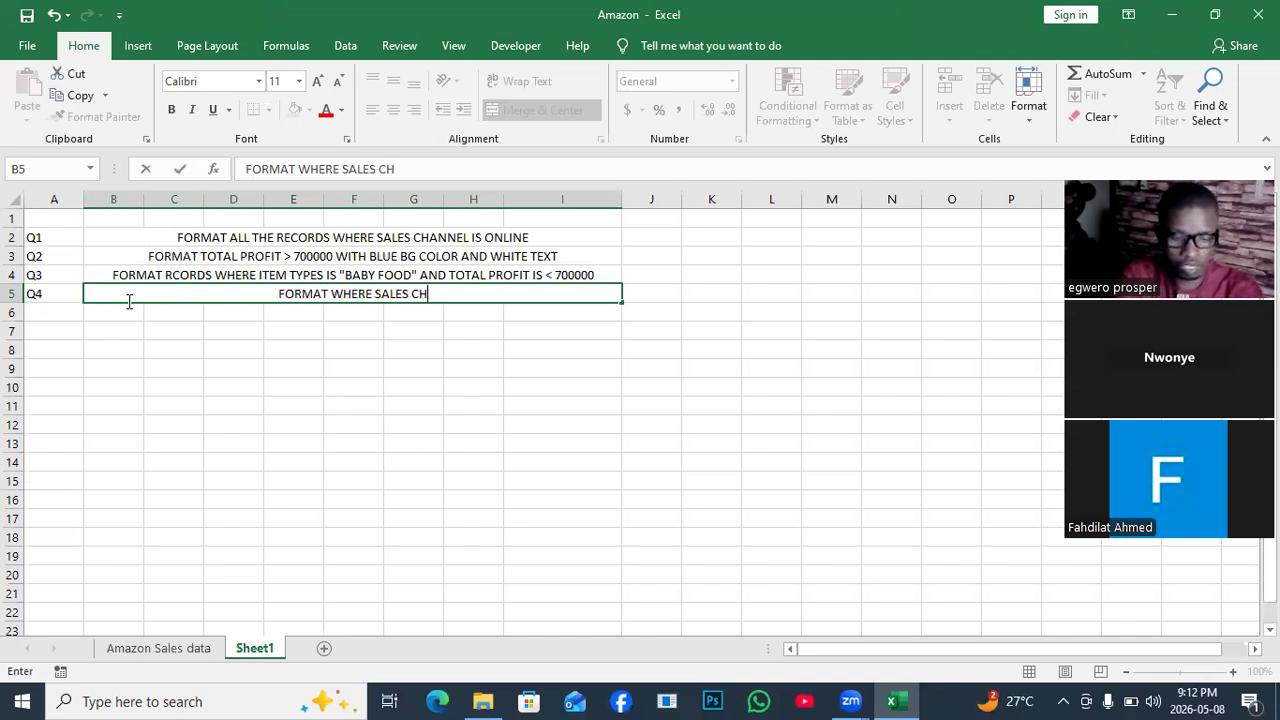
type("ANNEL ")
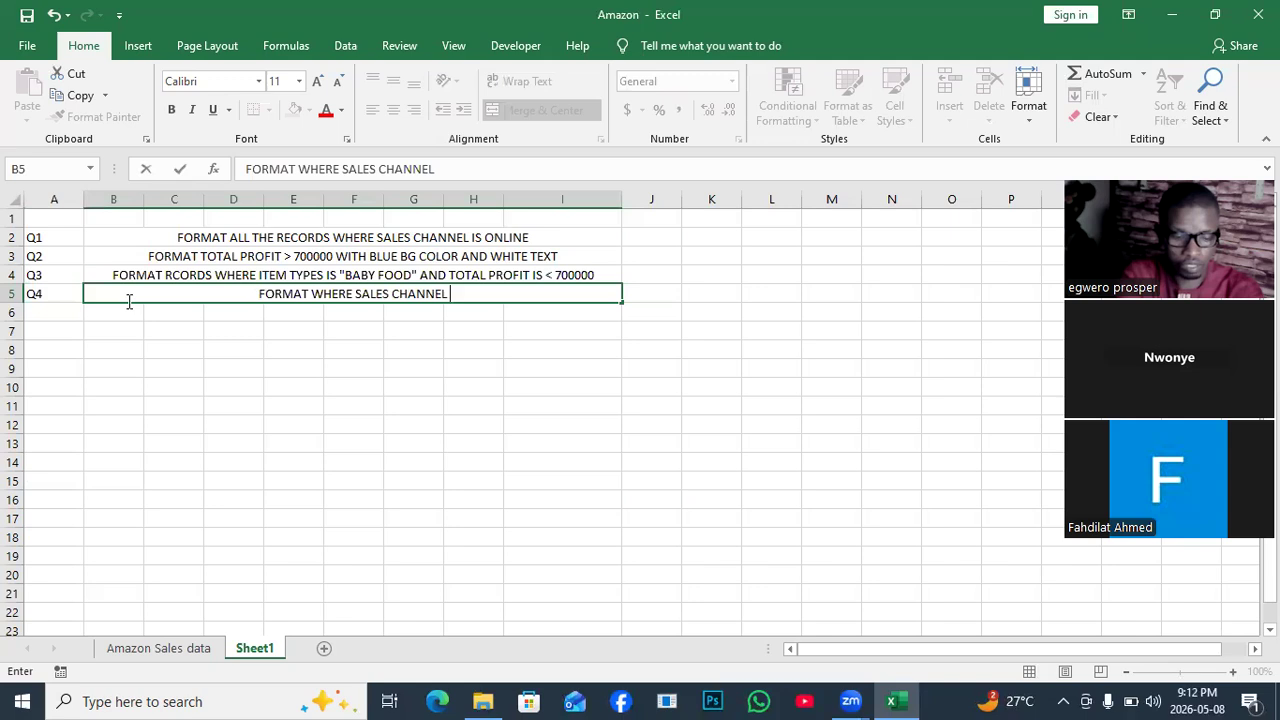
type("IS \"")
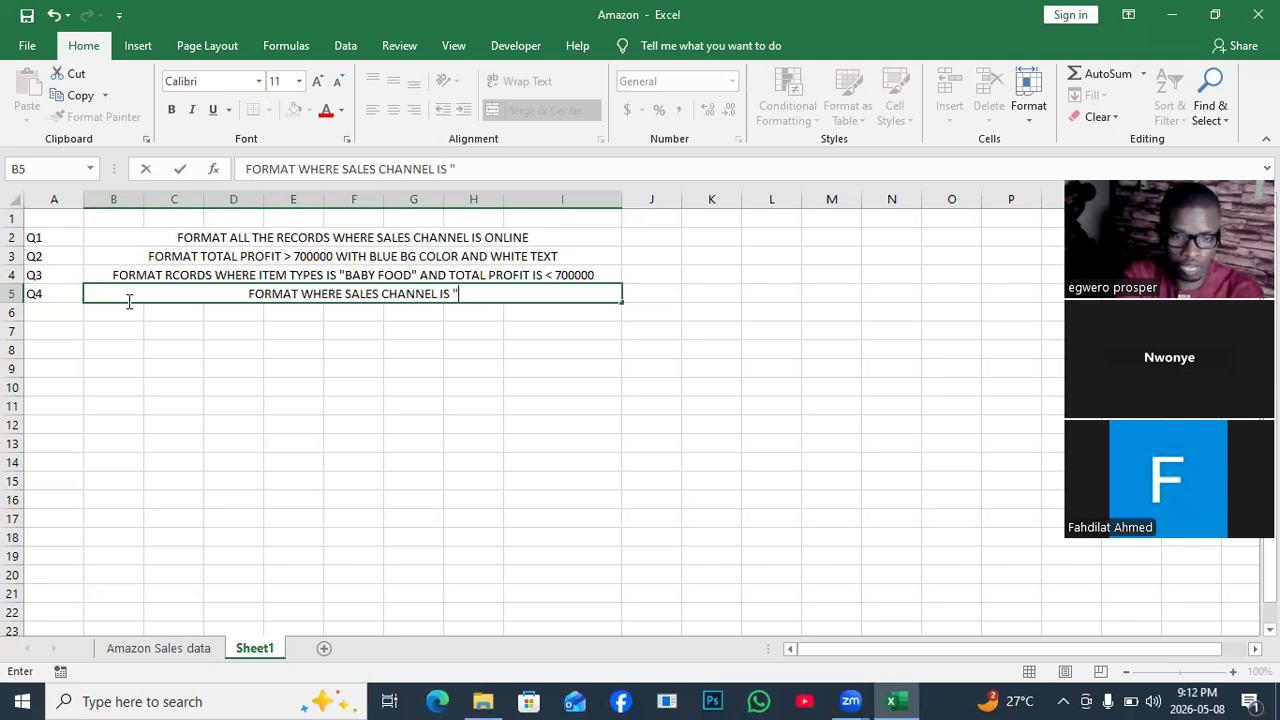
type("OFFLI")
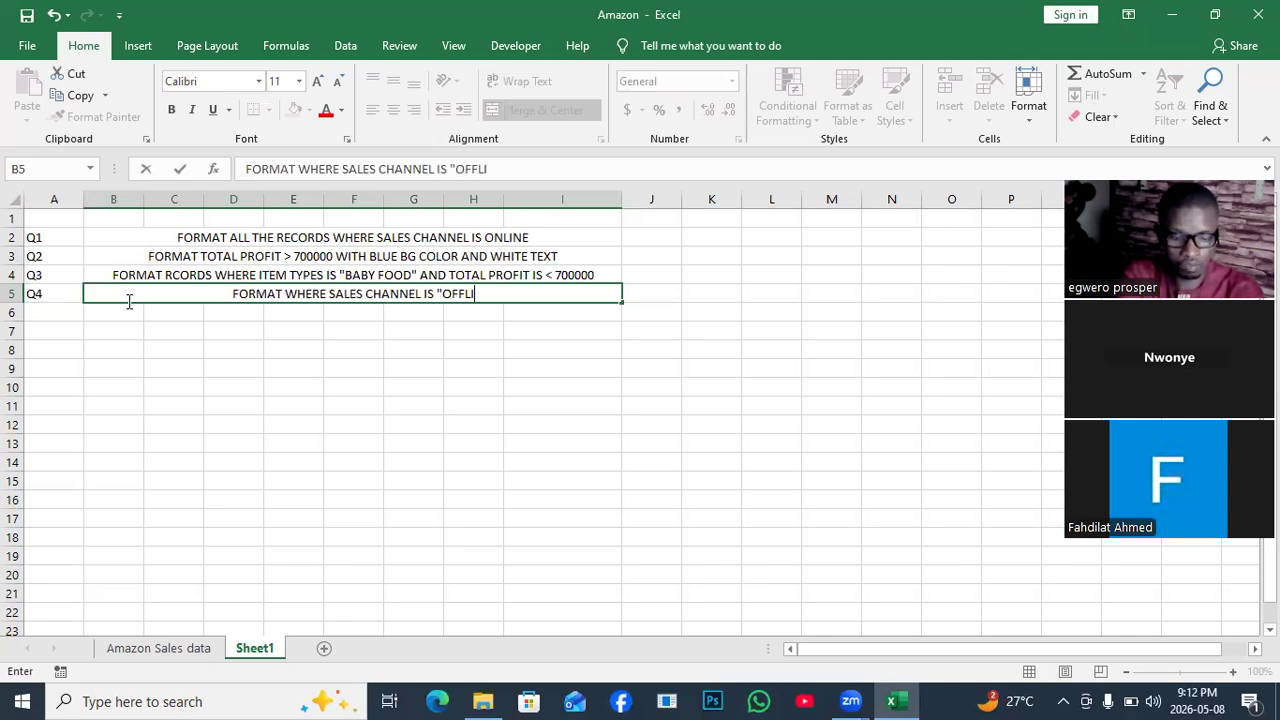
type("NE\" ")
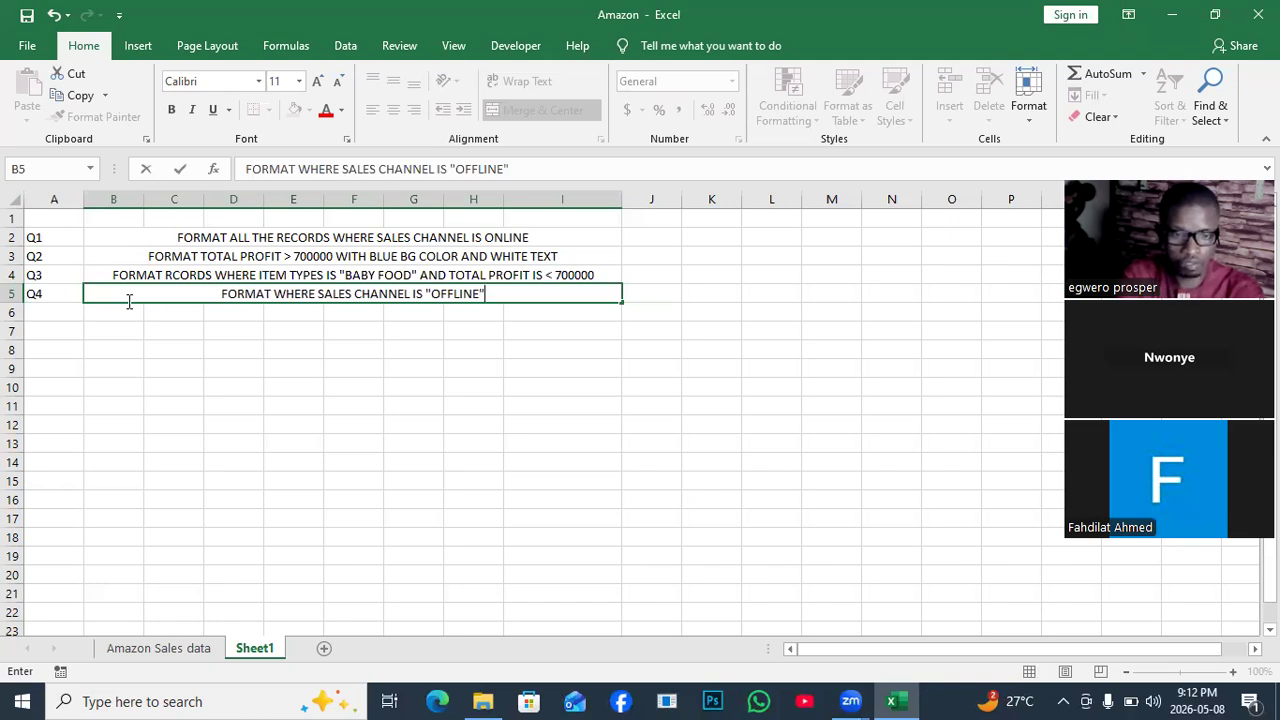
type("AN")
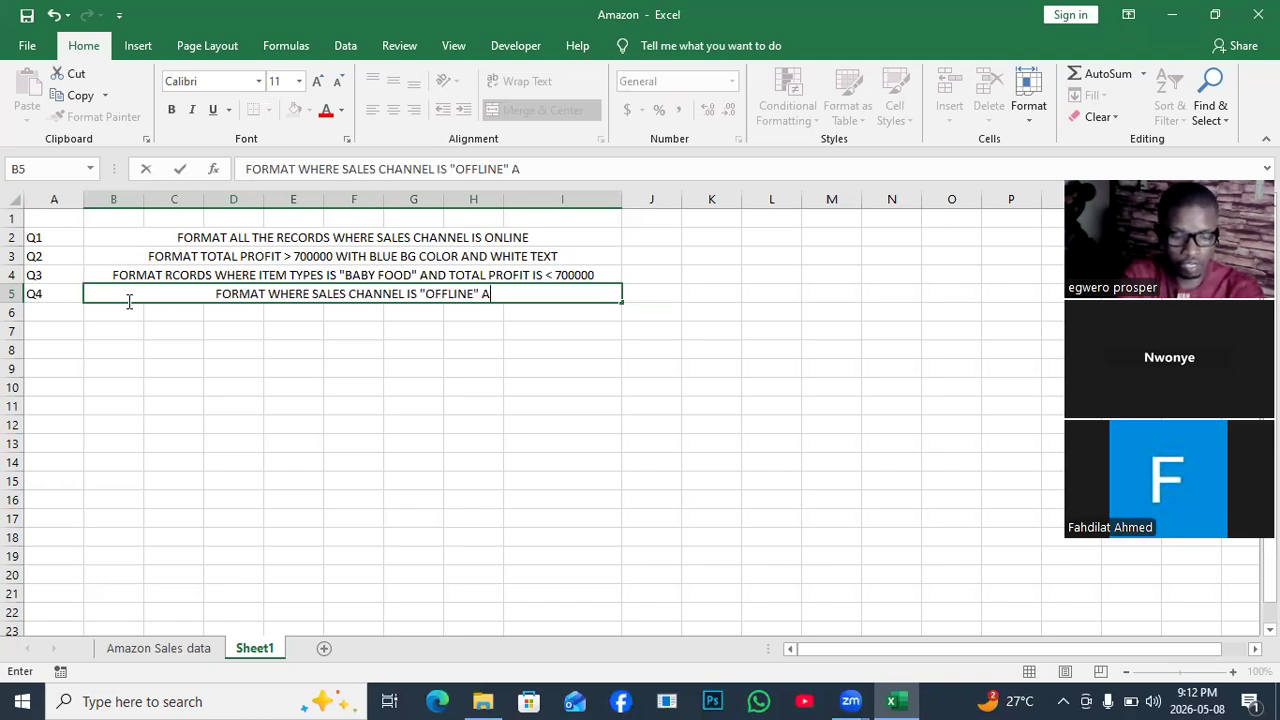
type("D")
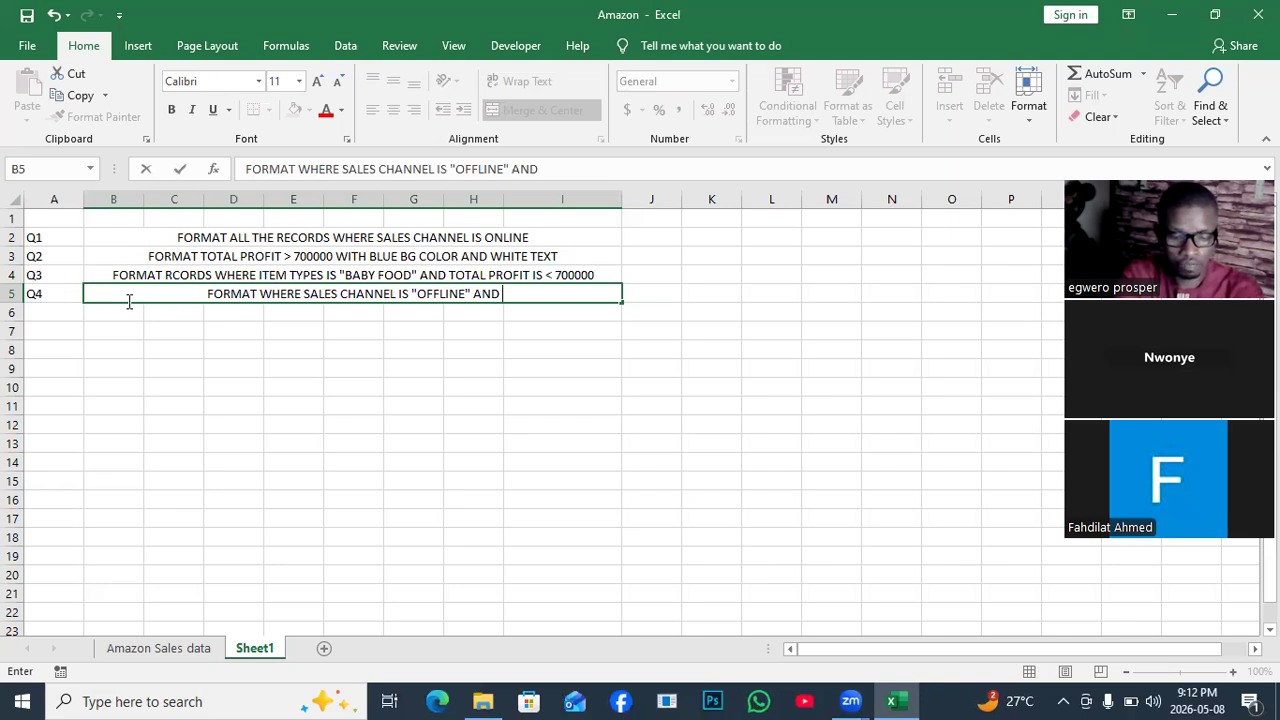
type(" PRIO")
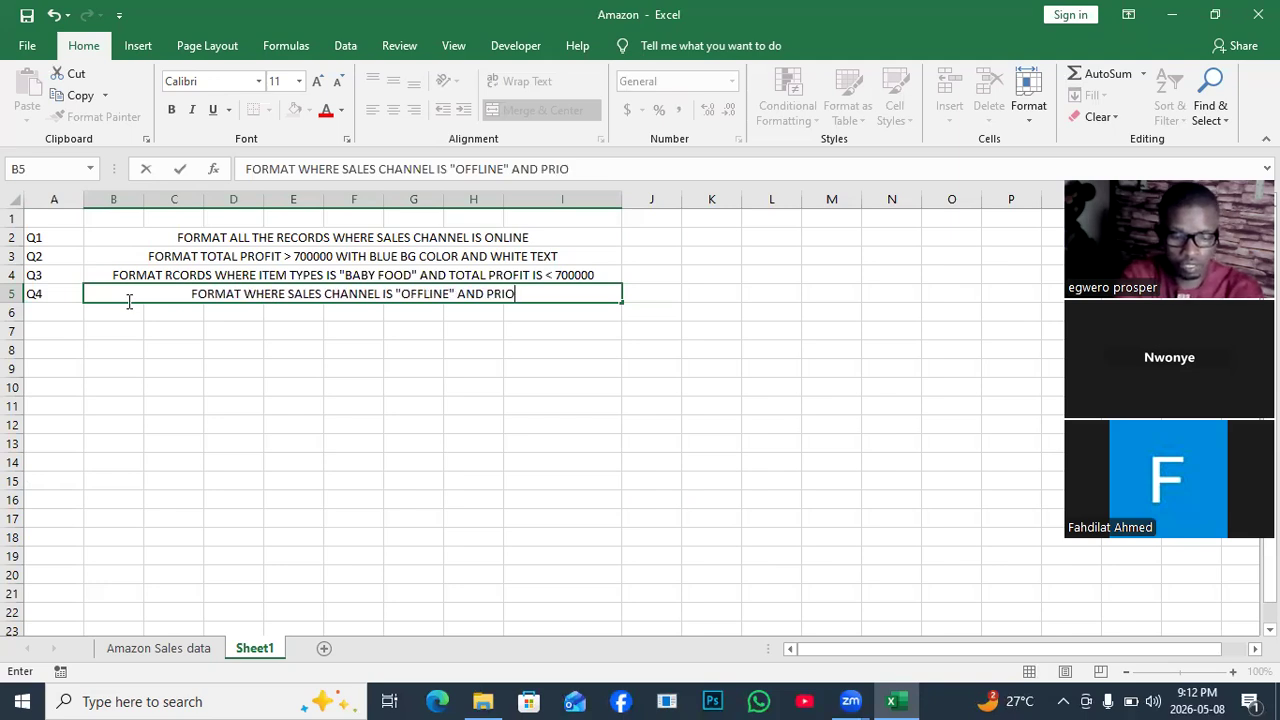
type("RITY IS ")
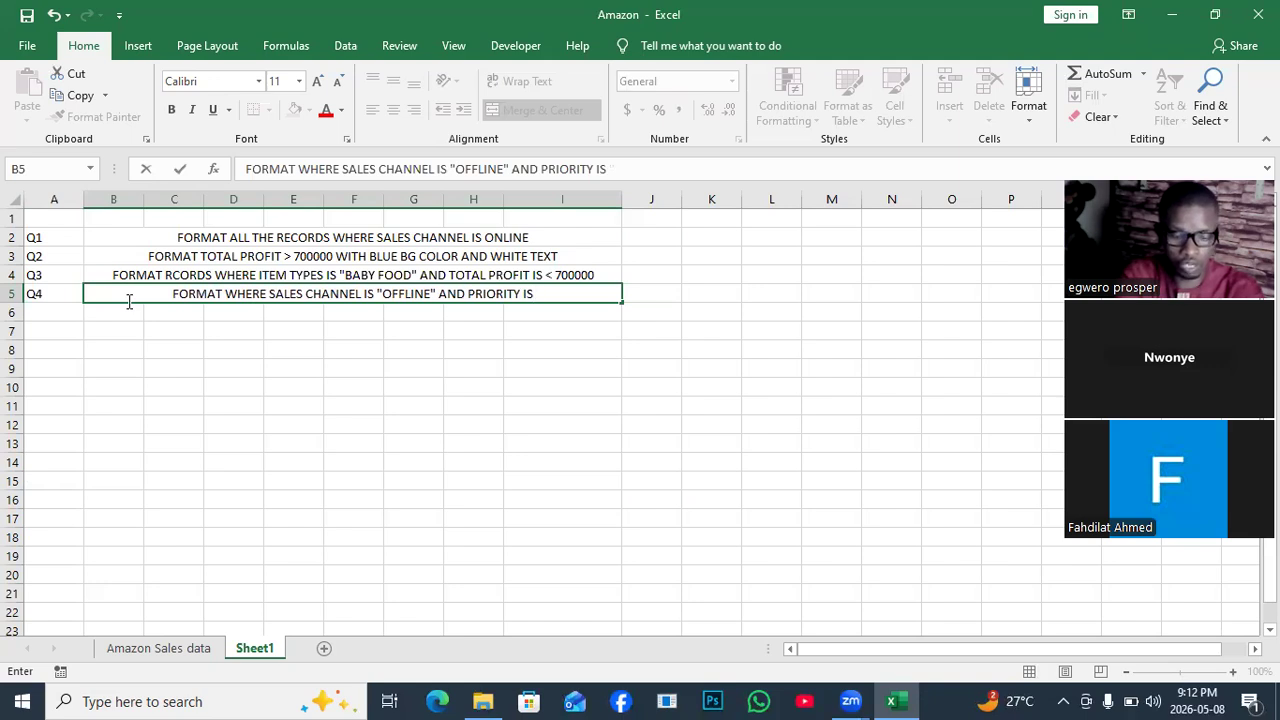
type("\"h")
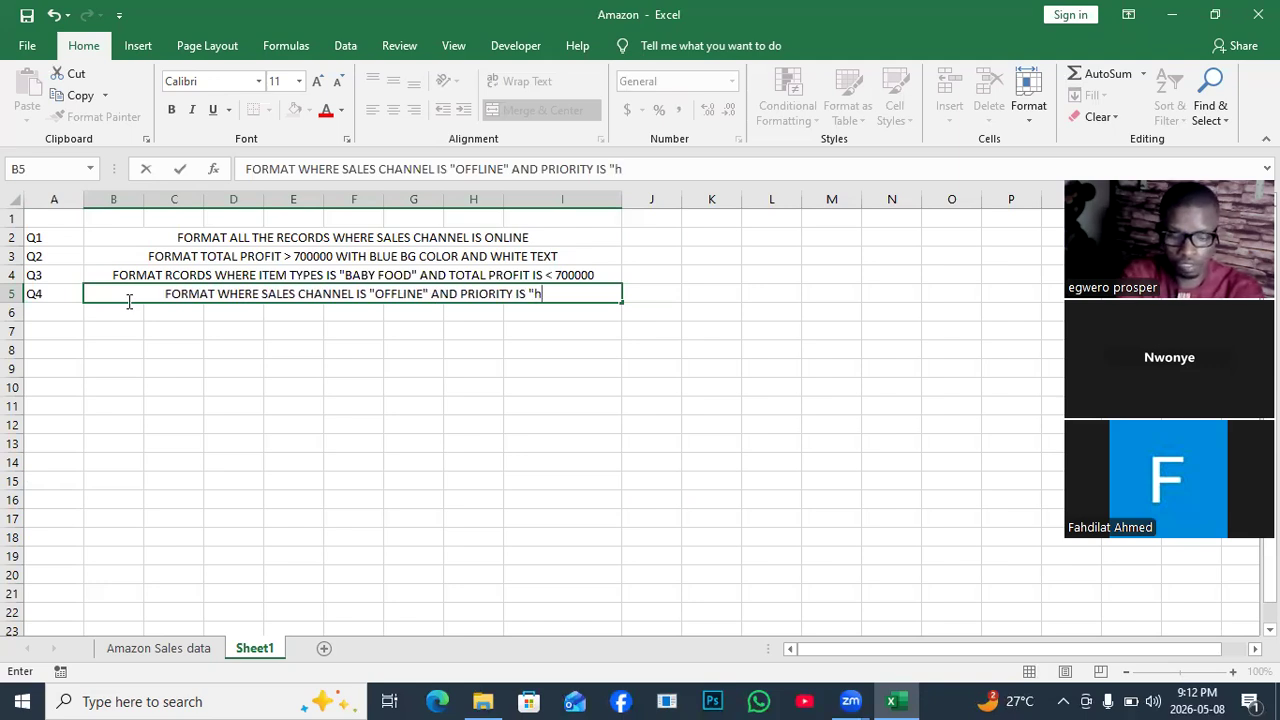
key("BackSpace")
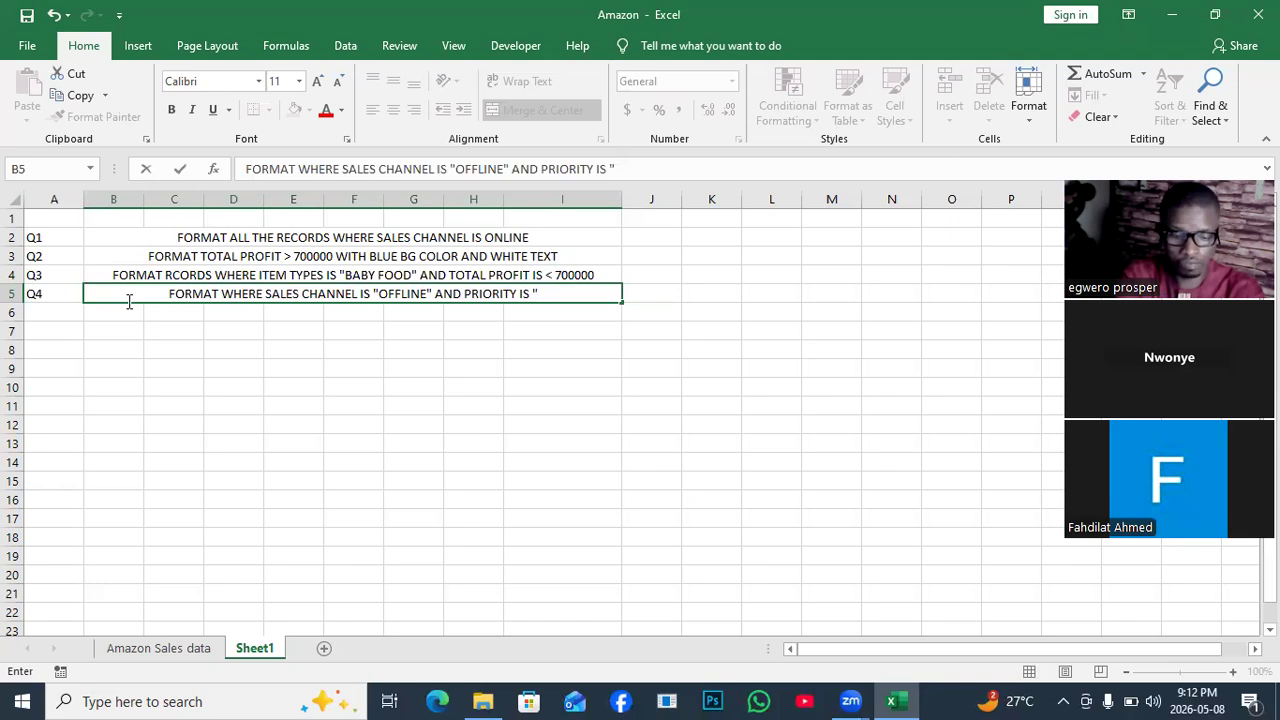
type("h")
key("BackSpace")
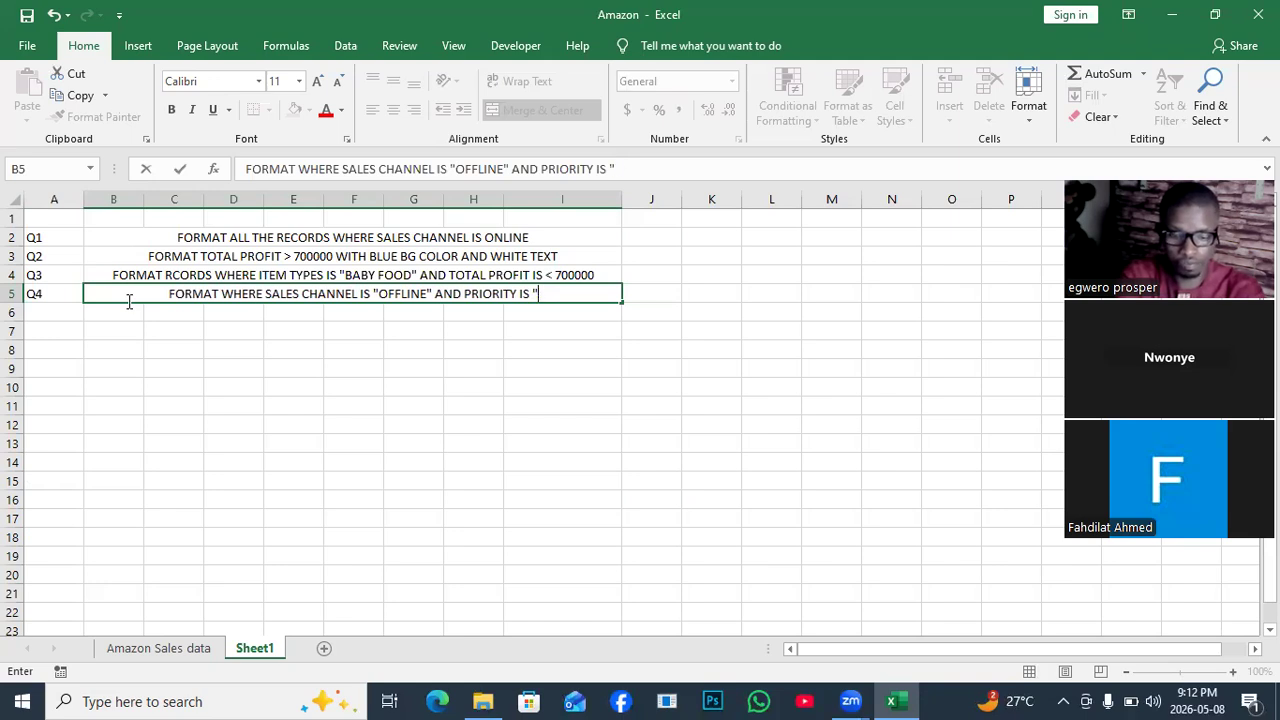
type("H")
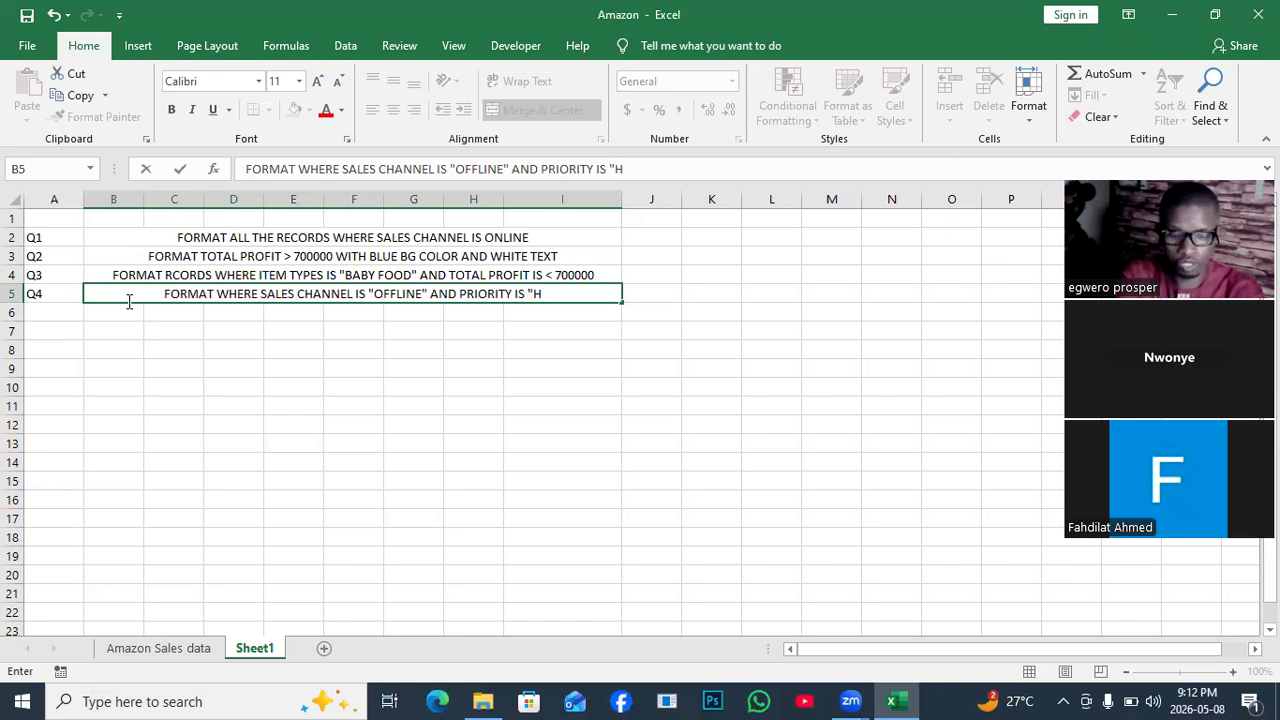
type("\"")
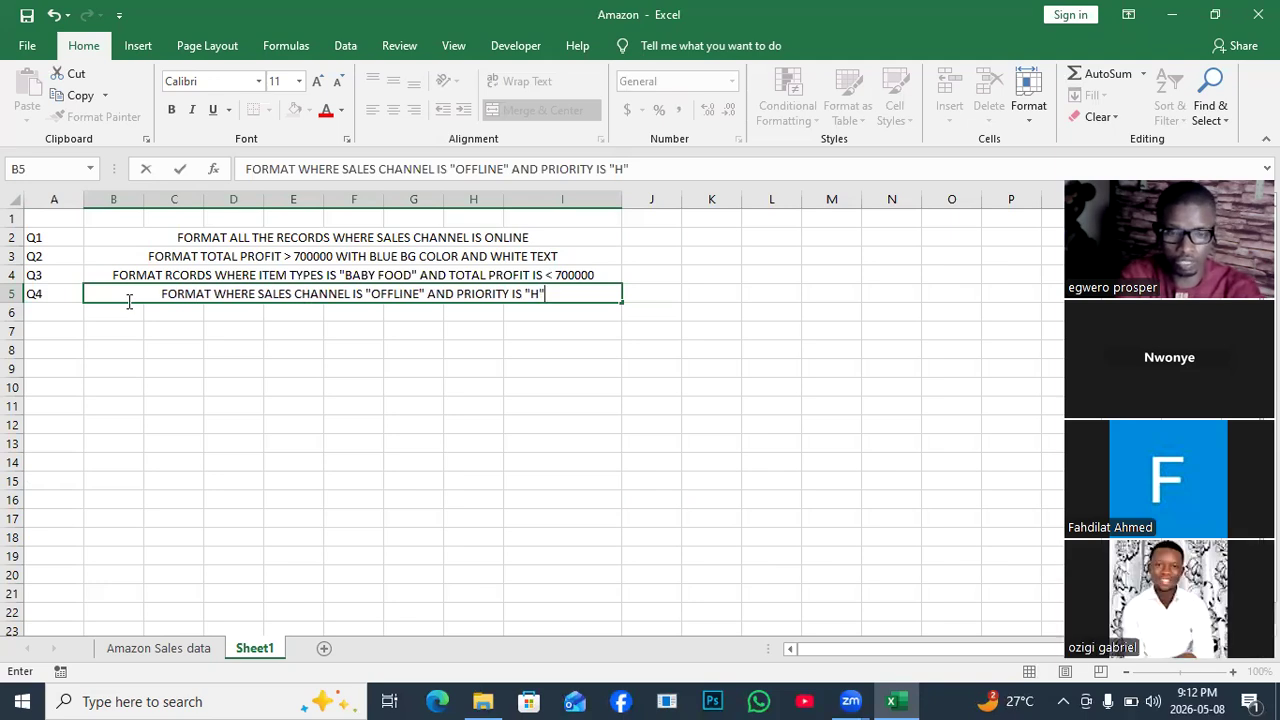
type(",")
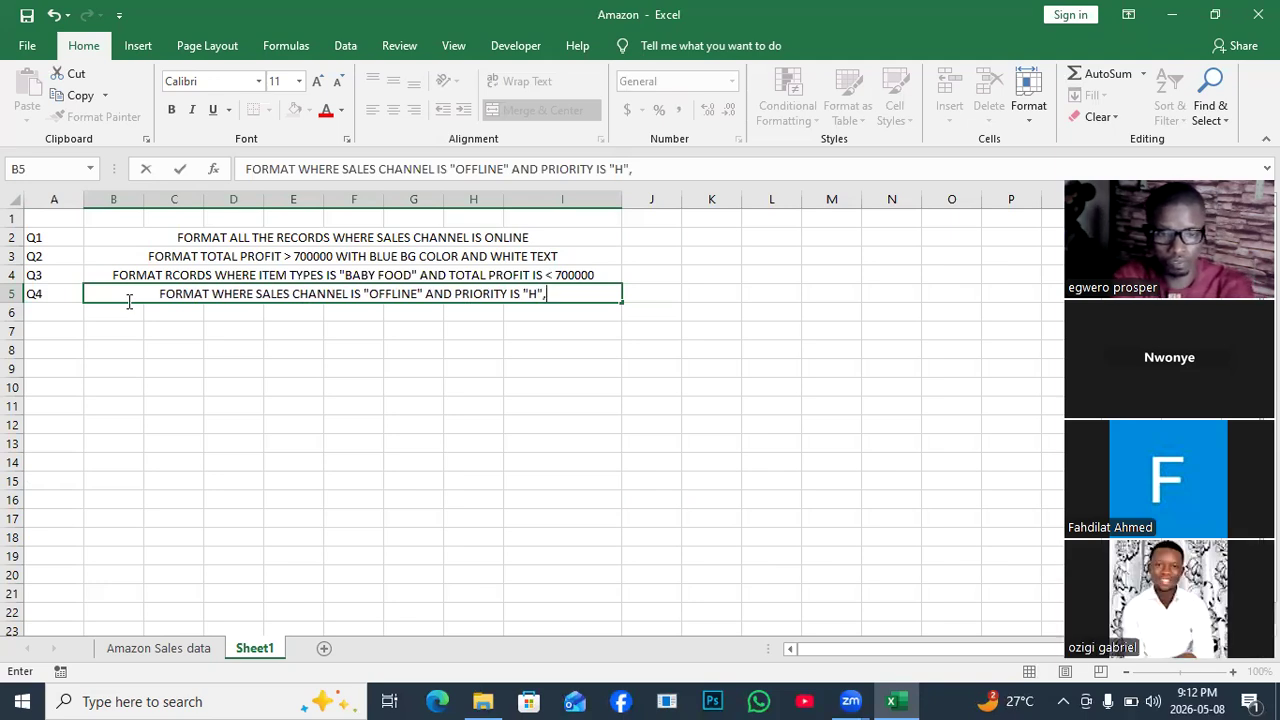
type(" AND ")
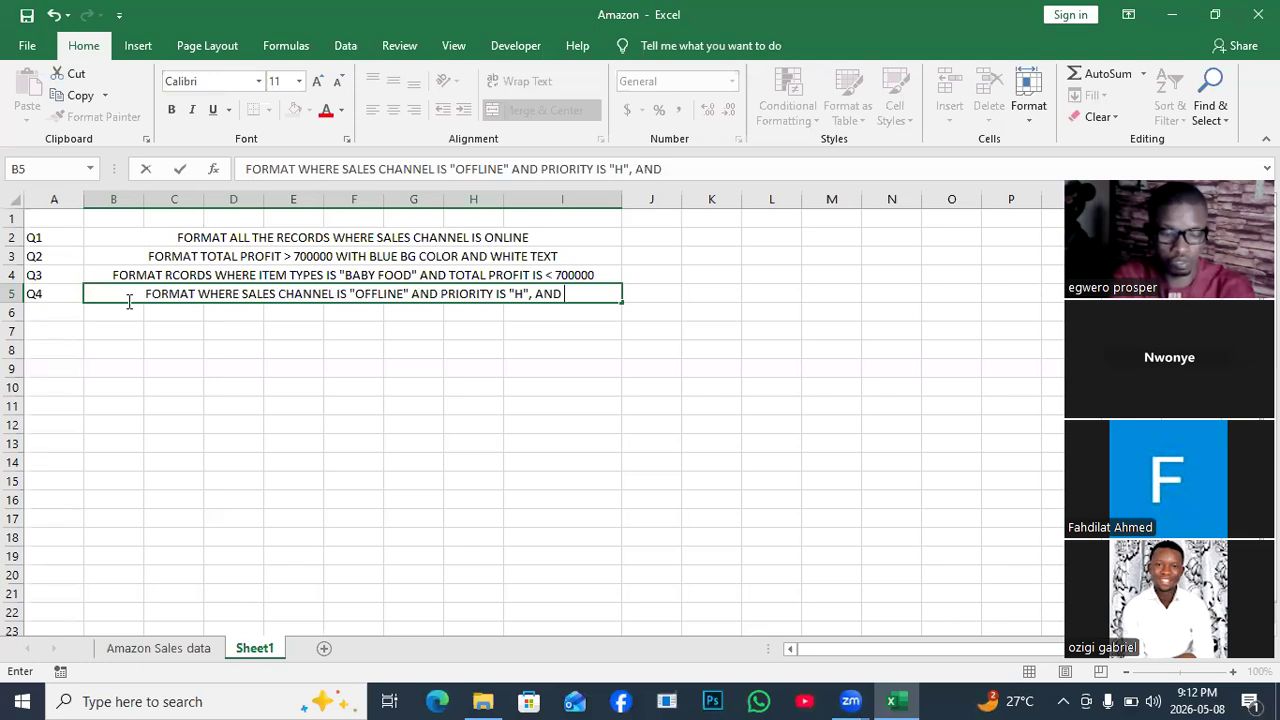
type("UNIT SOLD ")
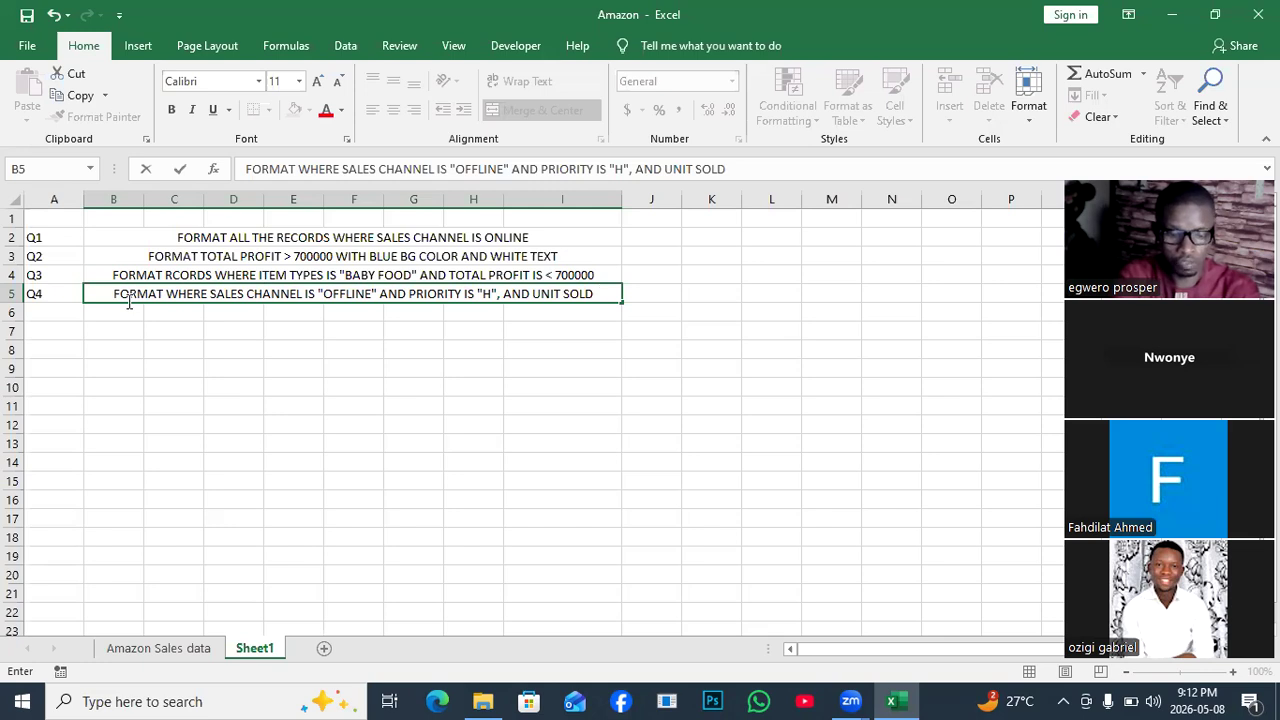
type("IS ")
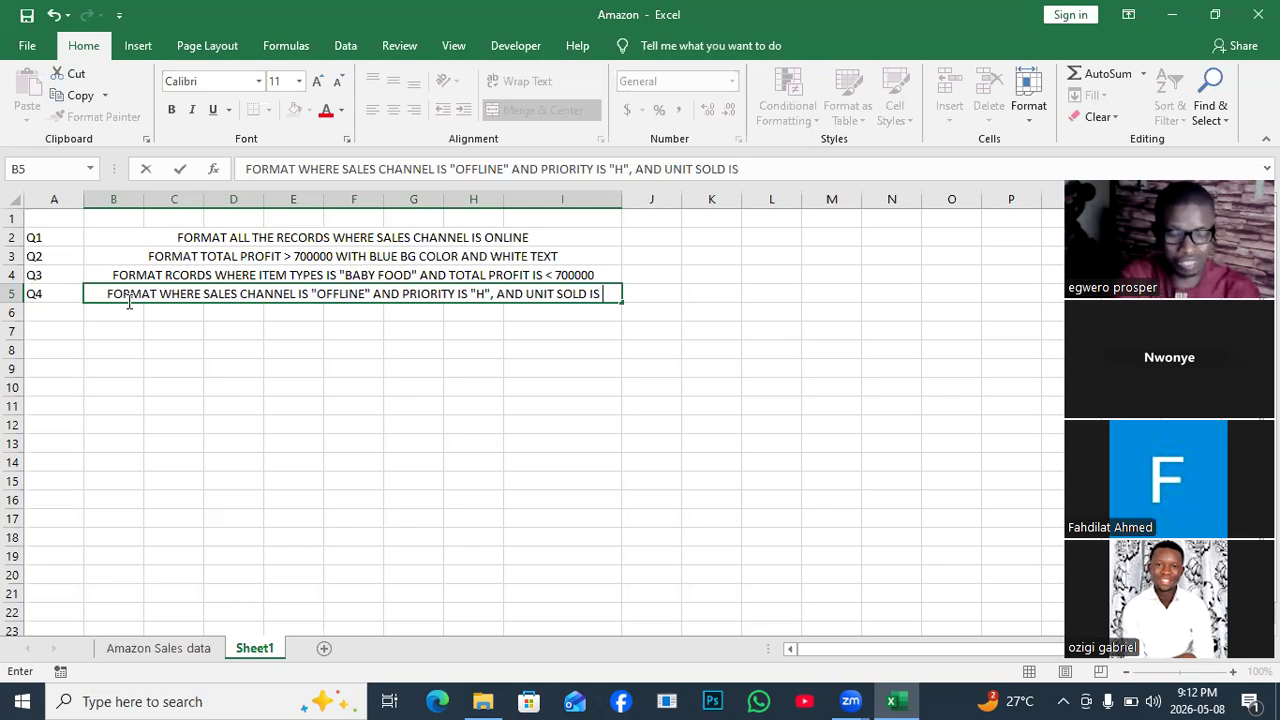
type("G")
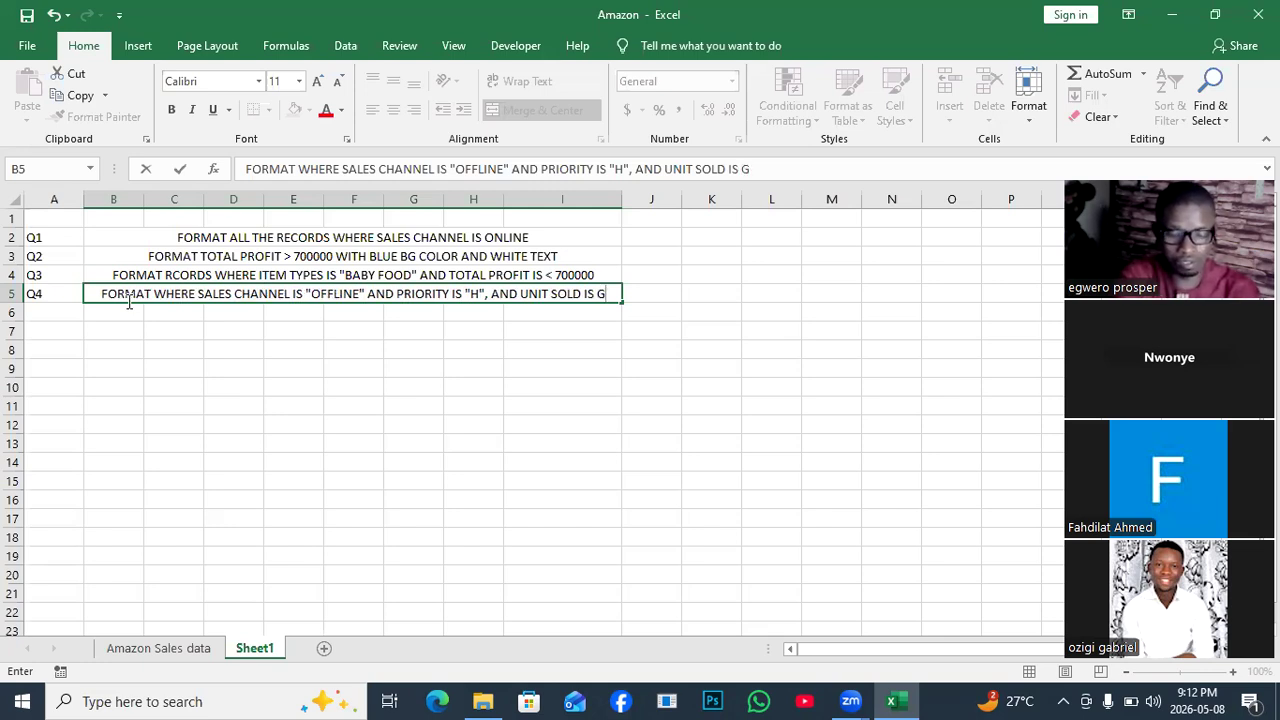
key("BackSpace")
type(">")
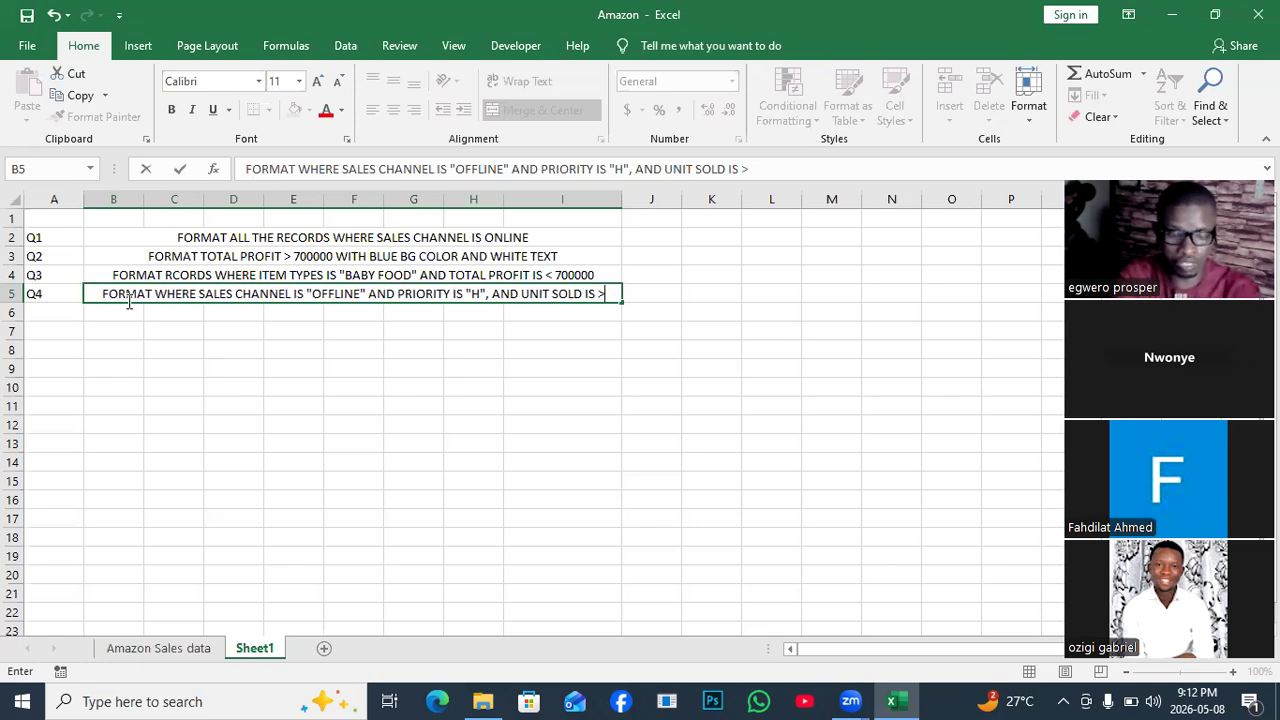
type(" 400")
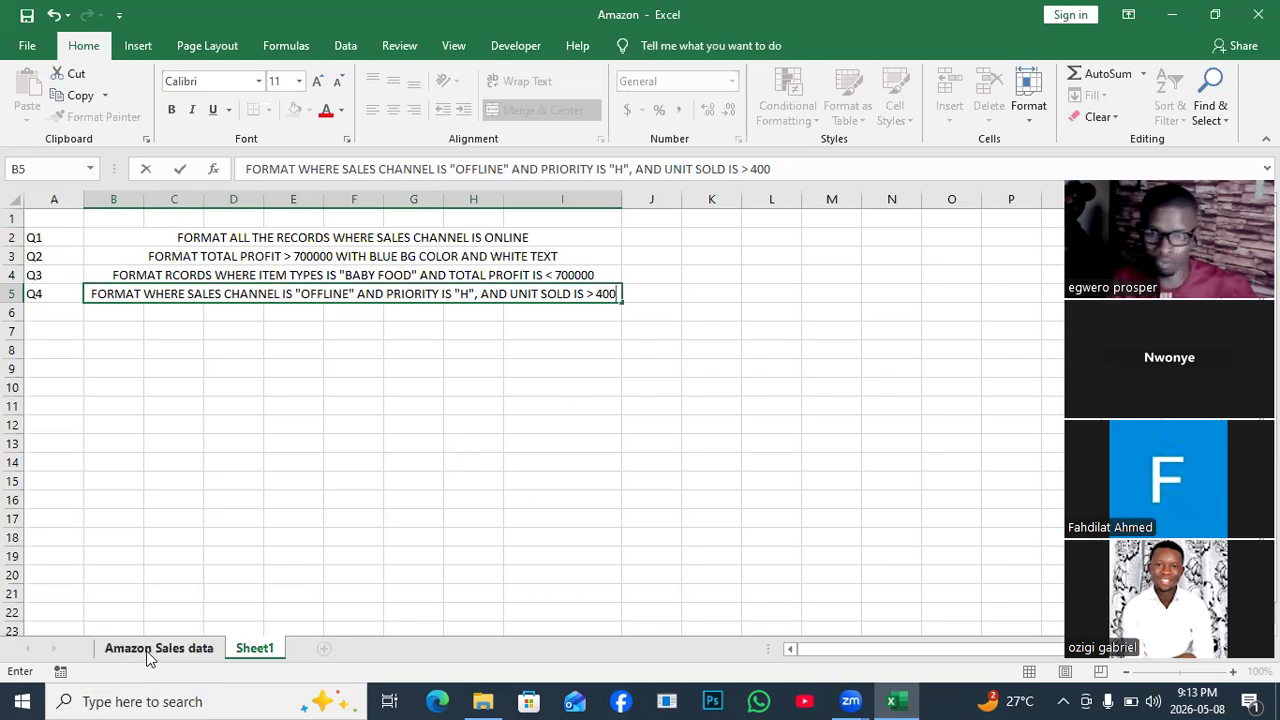
Return to the Amazon Sales data sheet and select from A56 to the data's end.
left_click(149, 652)
left_click(224, 280)
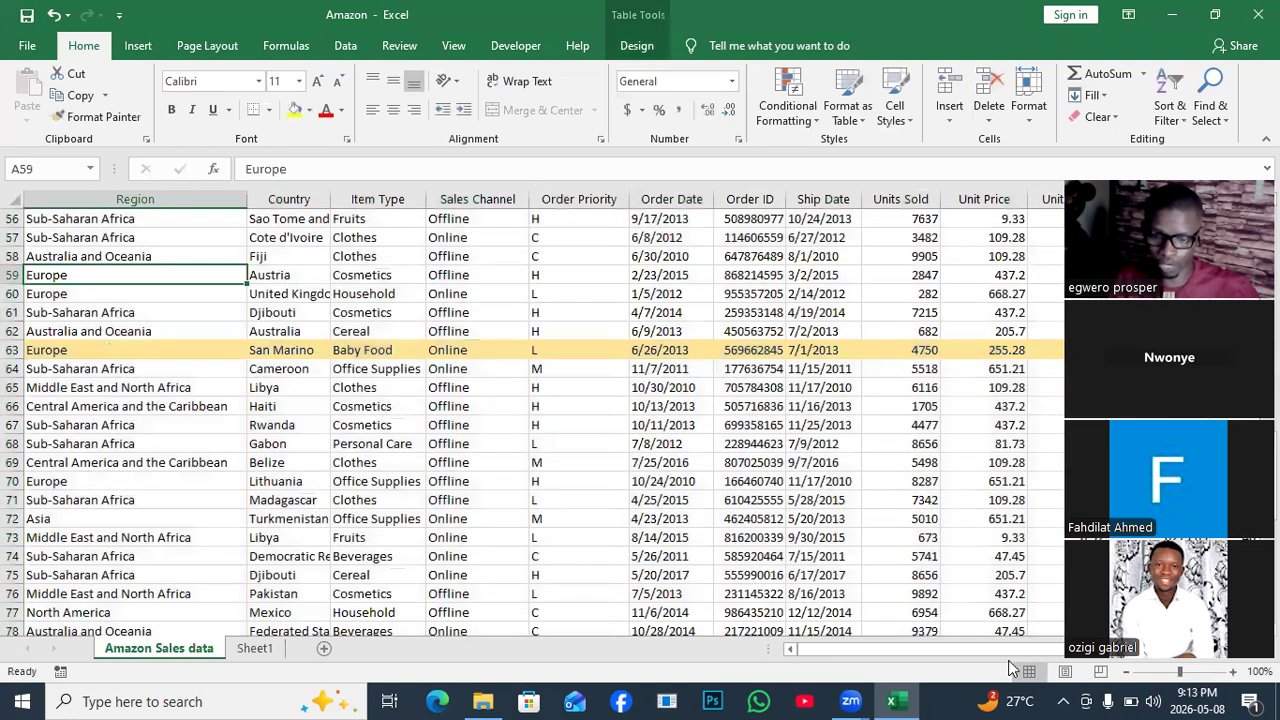
left_click(1010, 650)
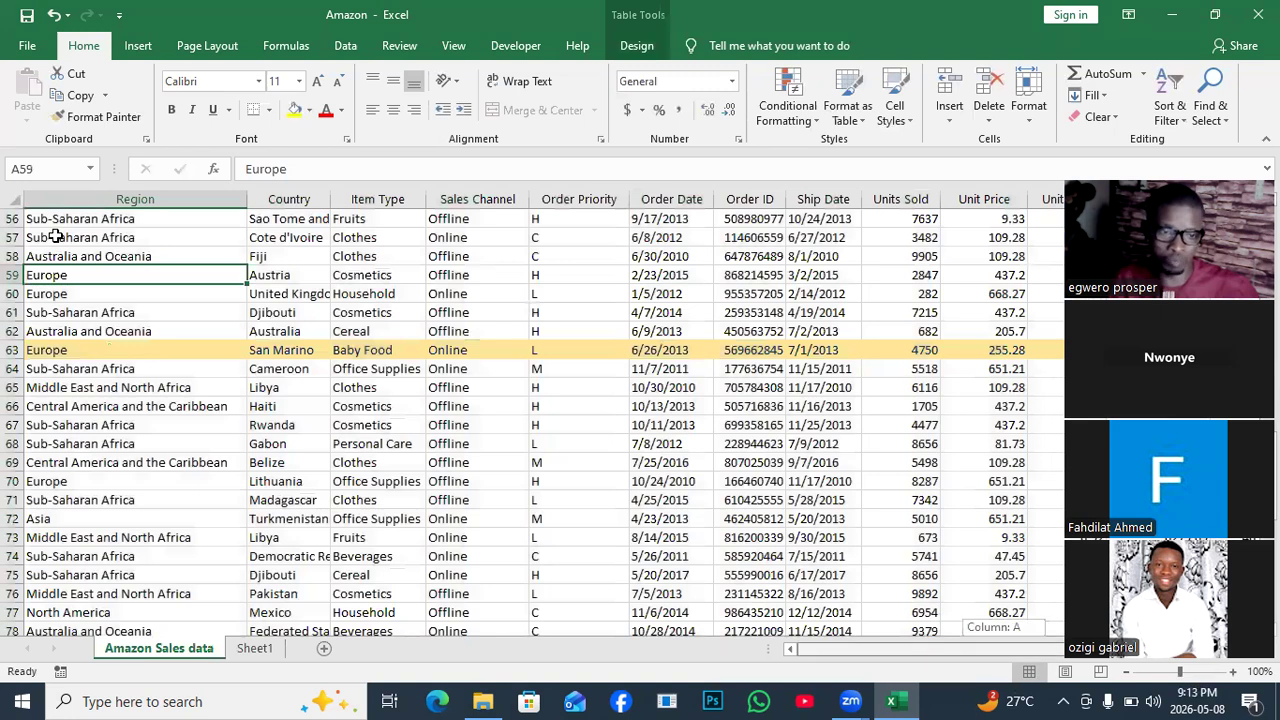
left_click(57, 220)
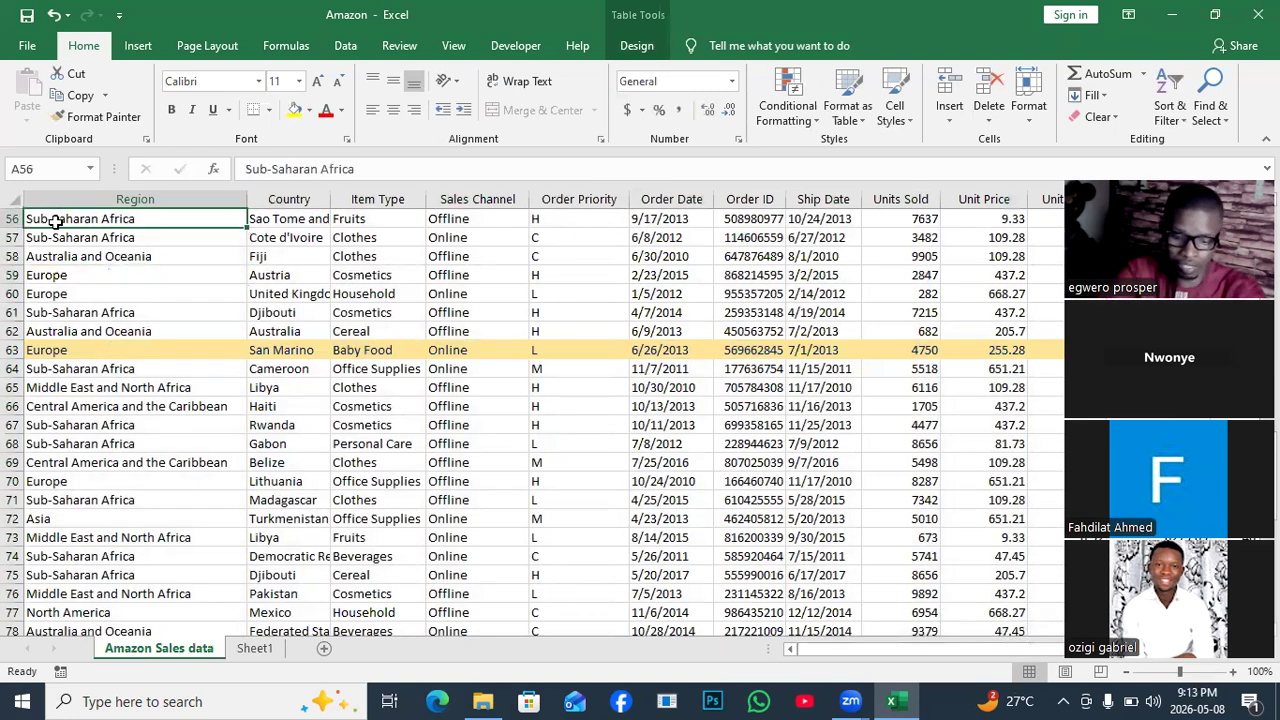
key("ctrl+shift+End")
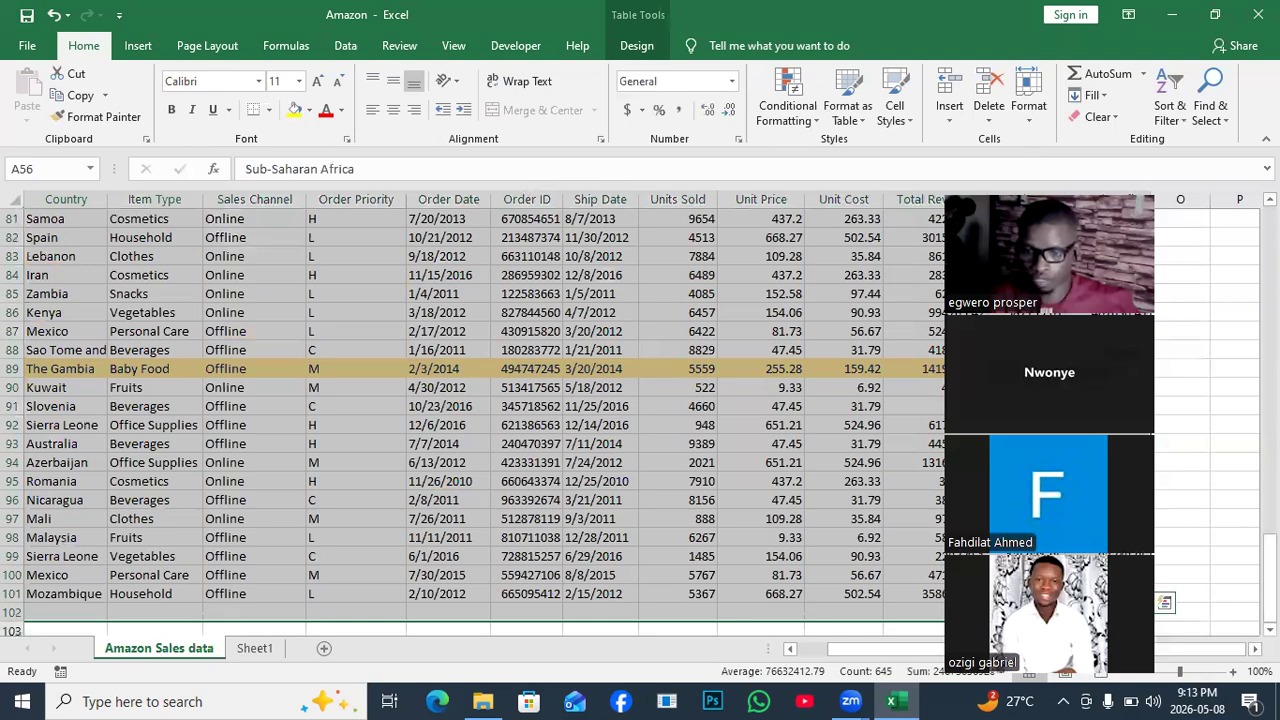
left_click_drag(1270, 558, 1270, 242)
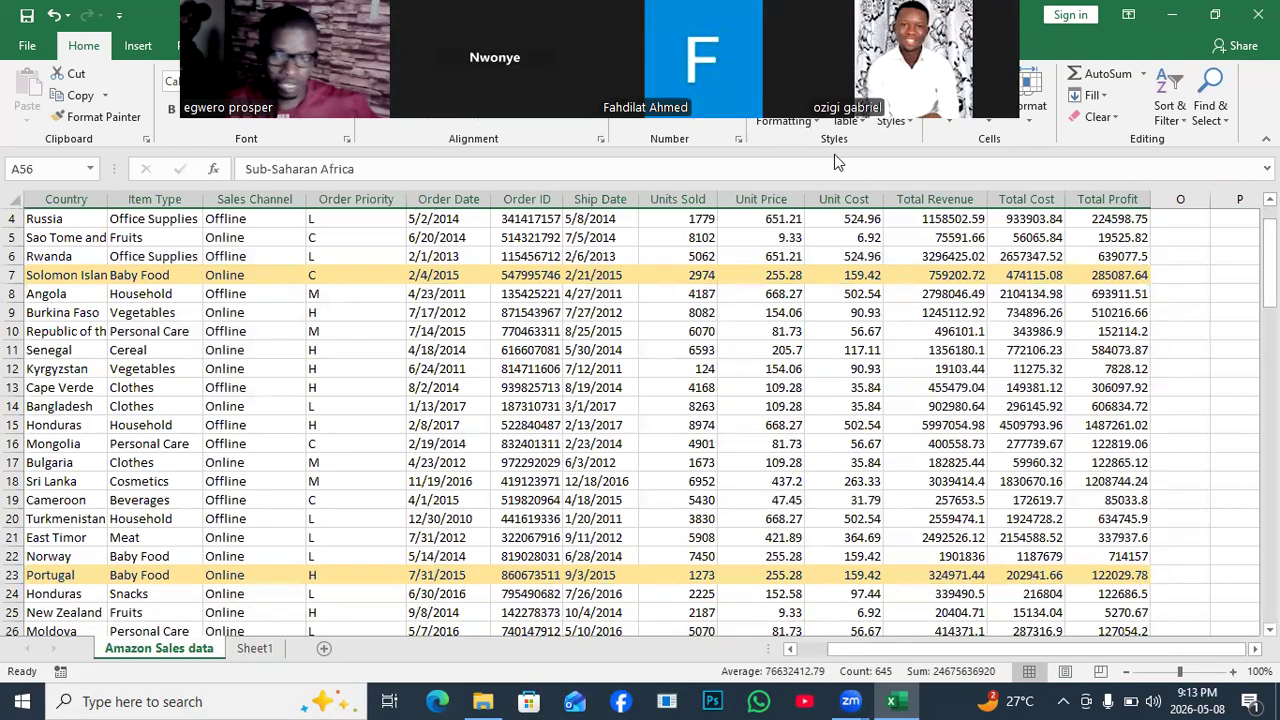
scroll(760, 285, "up", 1)
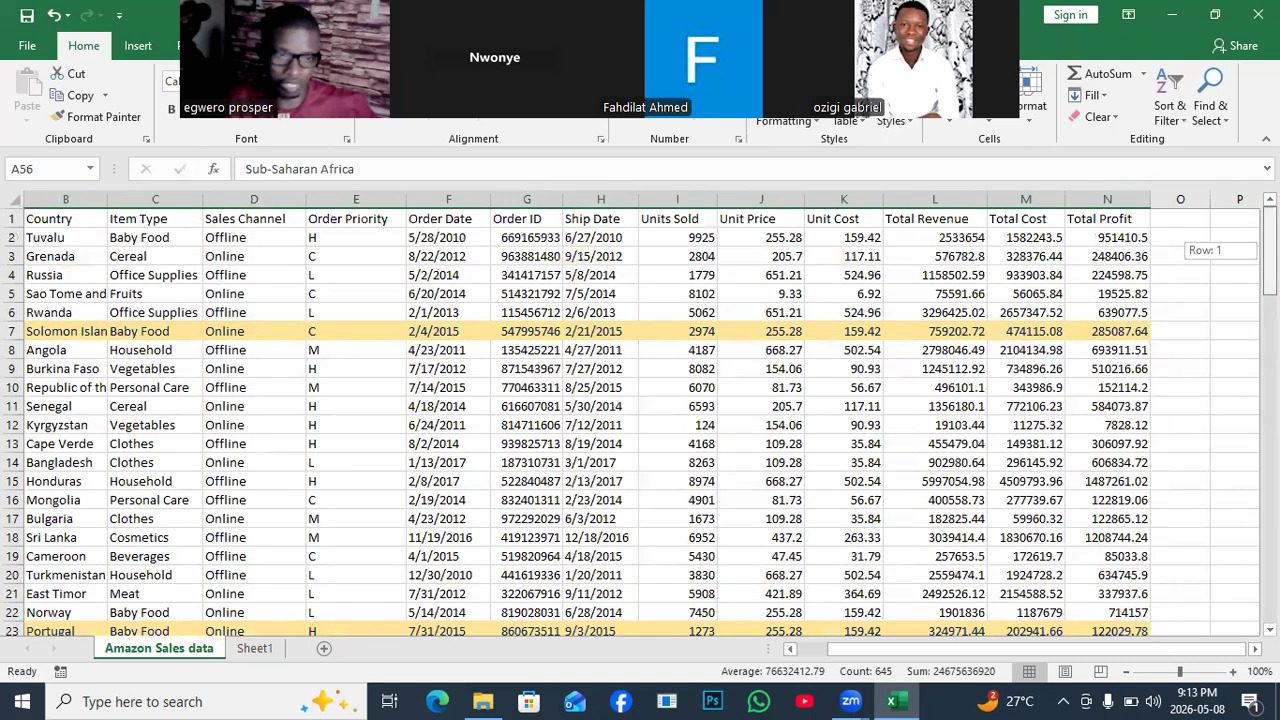
Select the data rows 2 through 101.
left_click(243, 239)
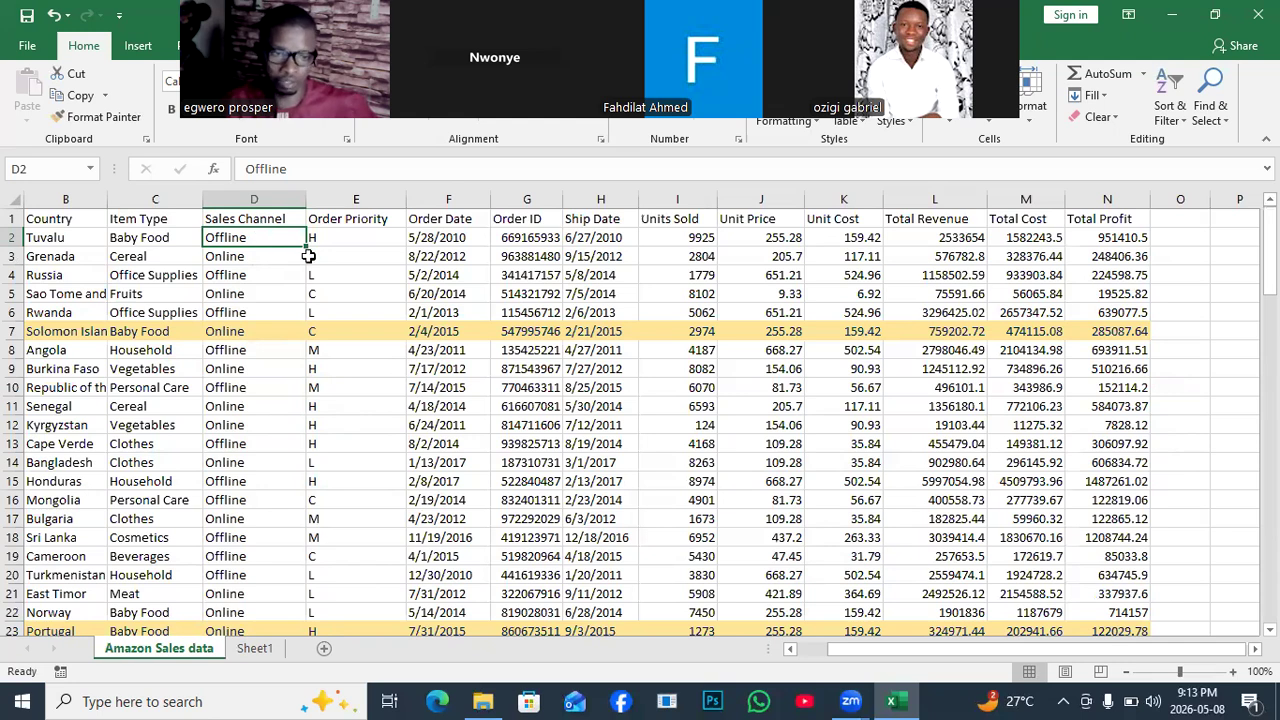
left_click(746, 481)
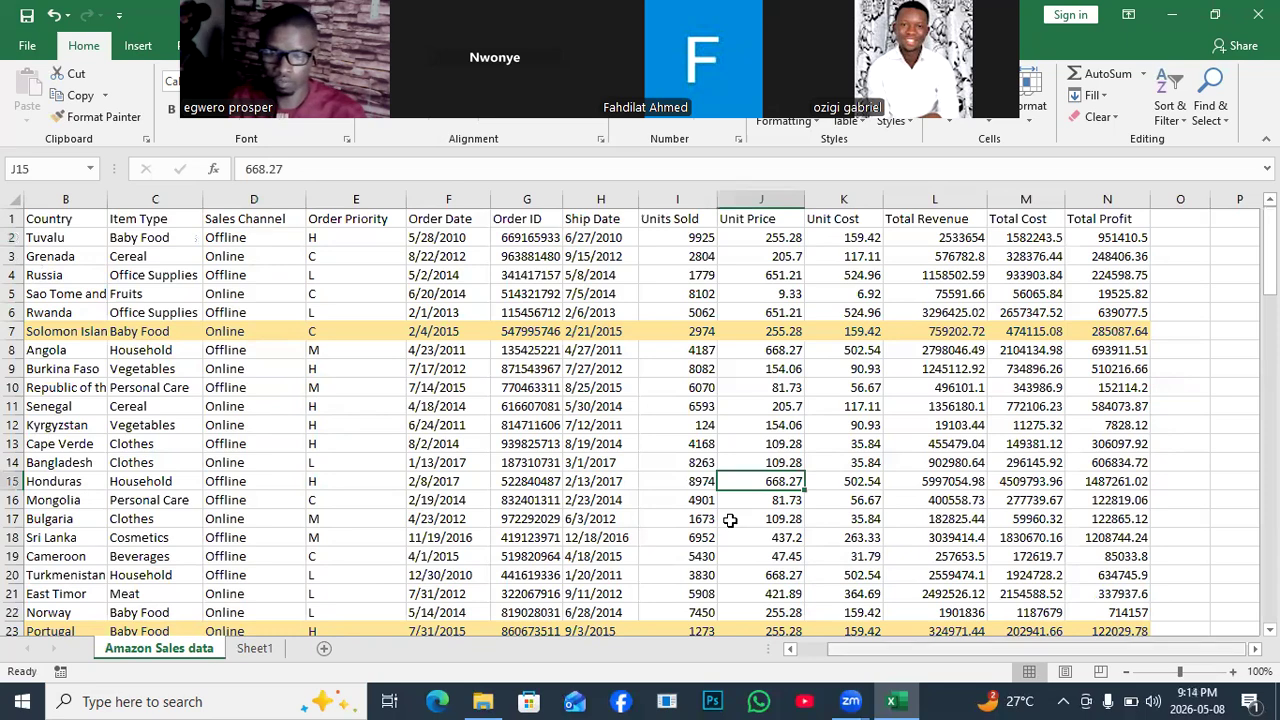
scroll(730, 520, "left", 2)
left_click(38, 233)
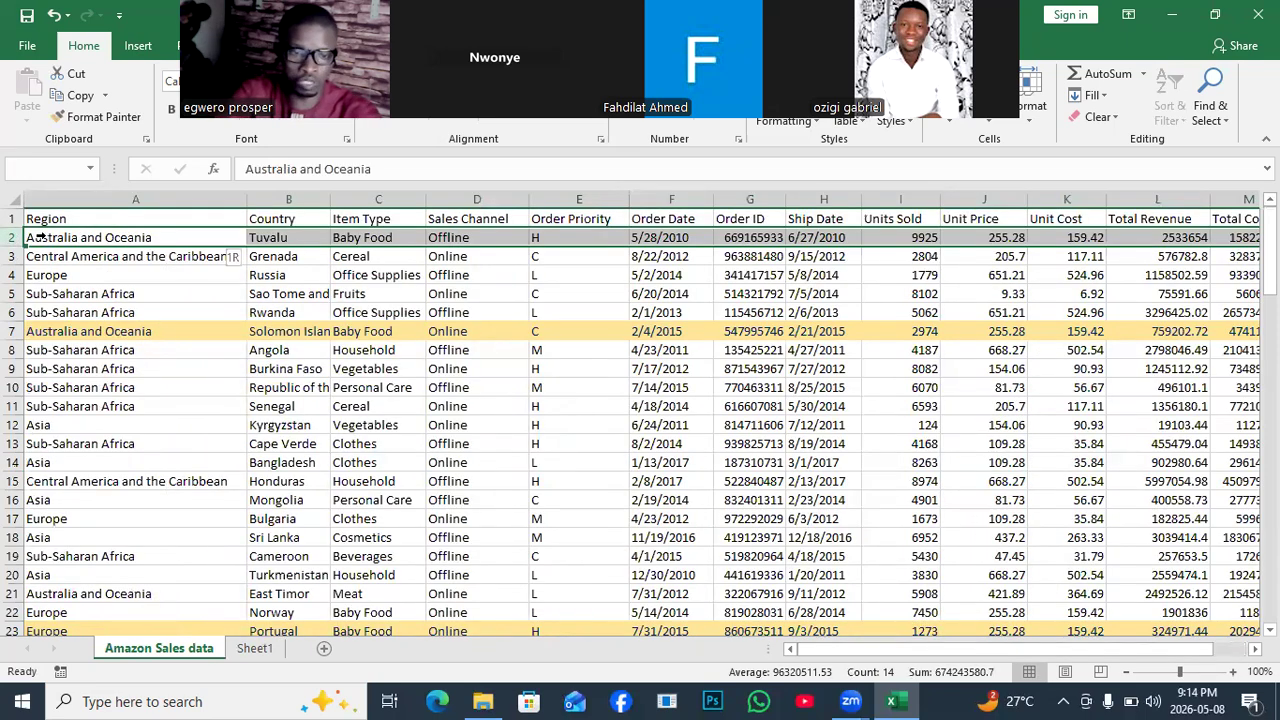
key("ctrl+shift+Down")
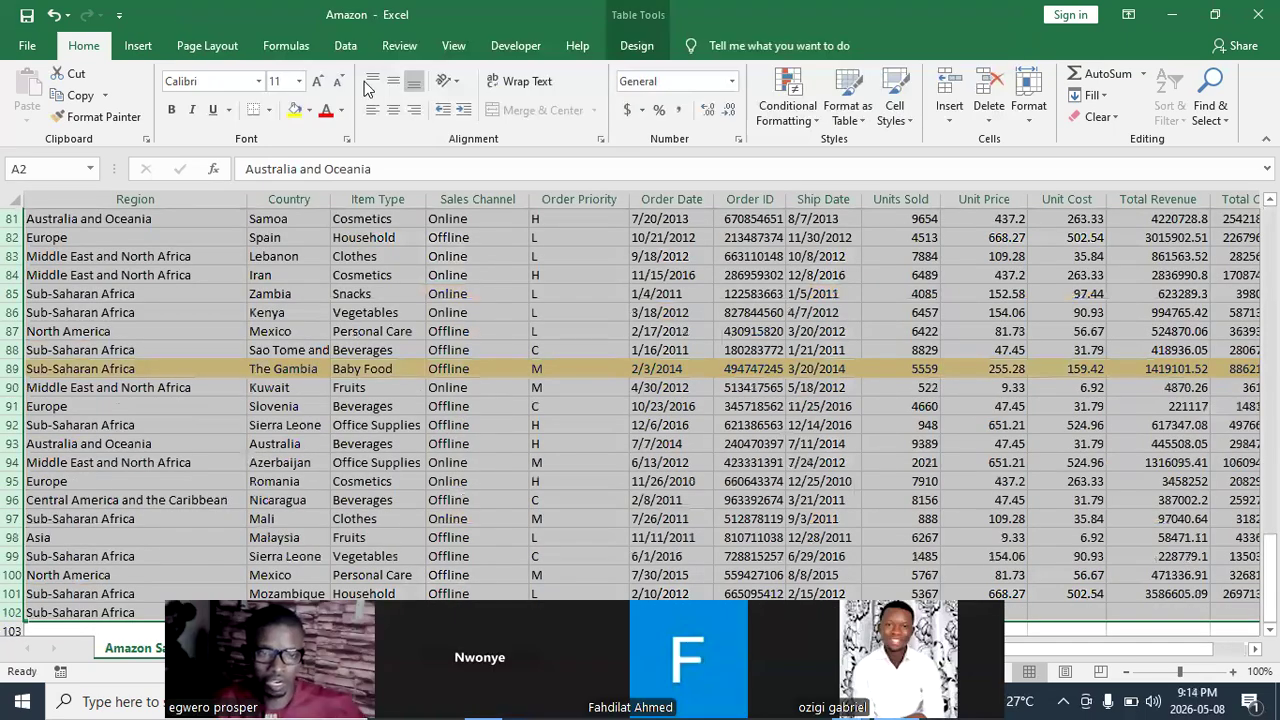
Start a new conditional formatting rule using 'Use a formula to determine which cells to format'.
left_click(788, 110)
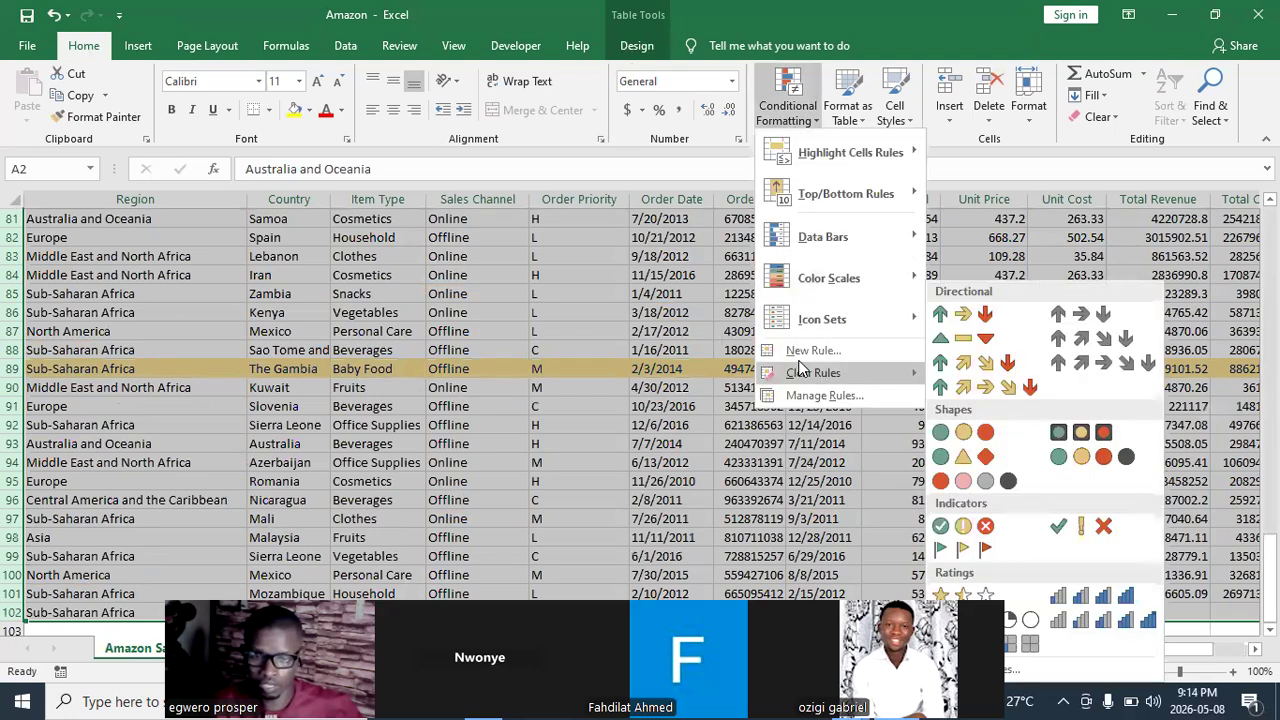
left_click(800, 352)
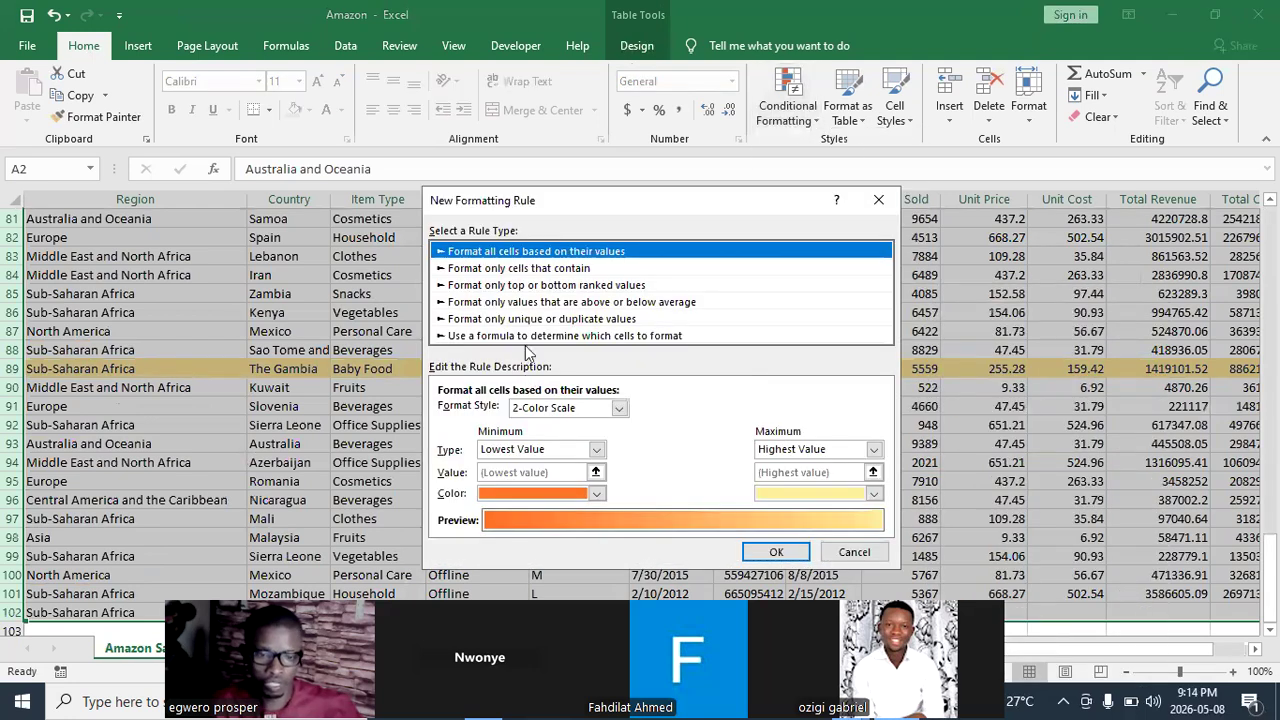
left_click(525, 337)
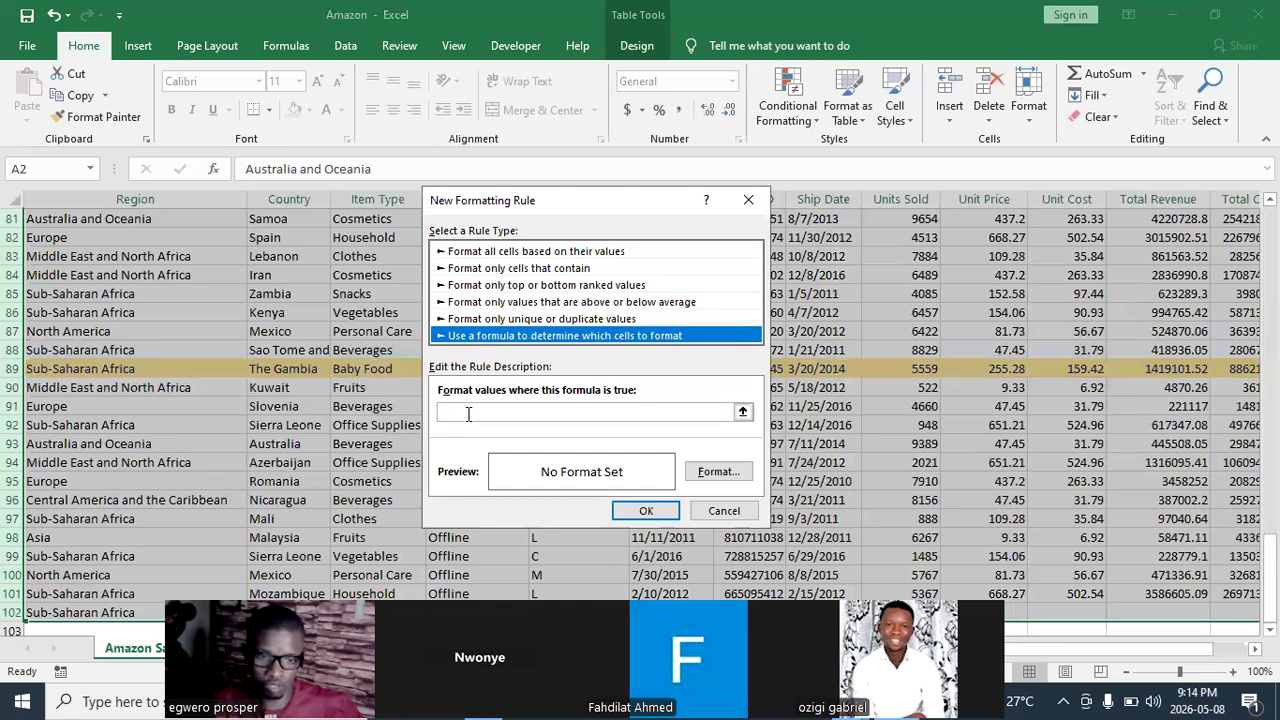
key("Tab")
left_click_drag(620, 203, 849, 231)
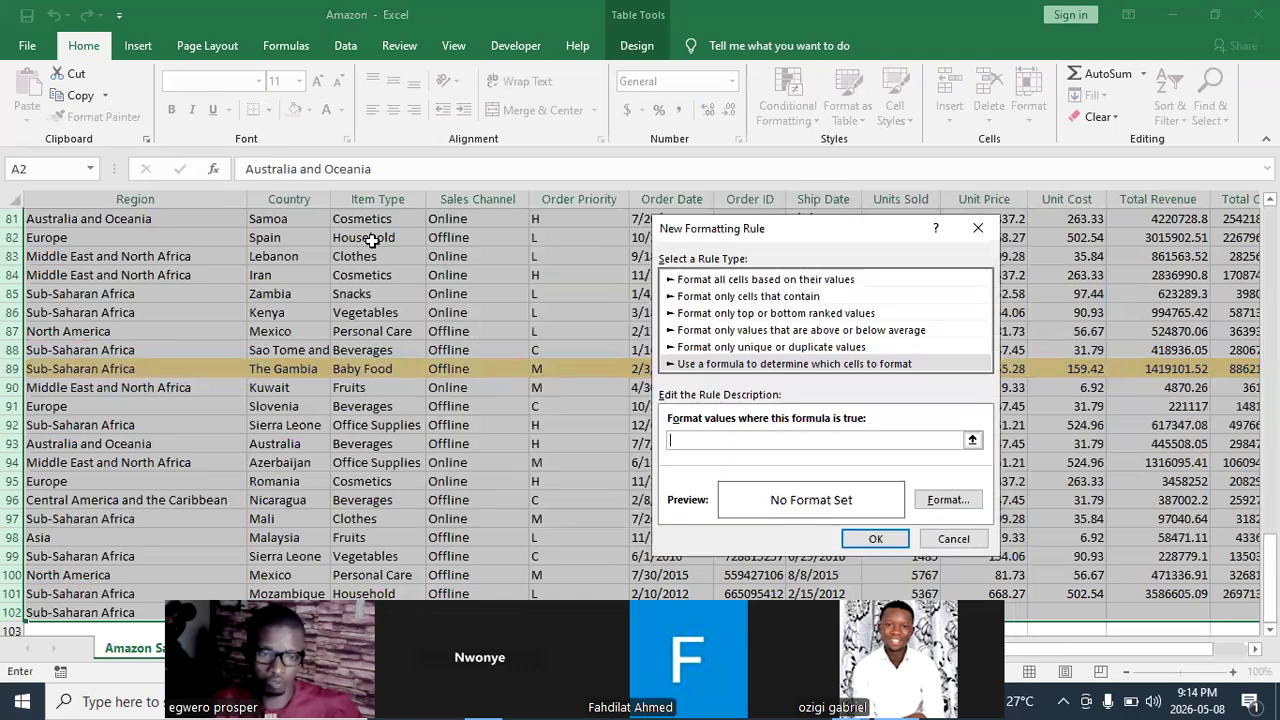
Begin the rule formula as =AND($D81= with a row-relative D81 reference.
left_click(474, 218)
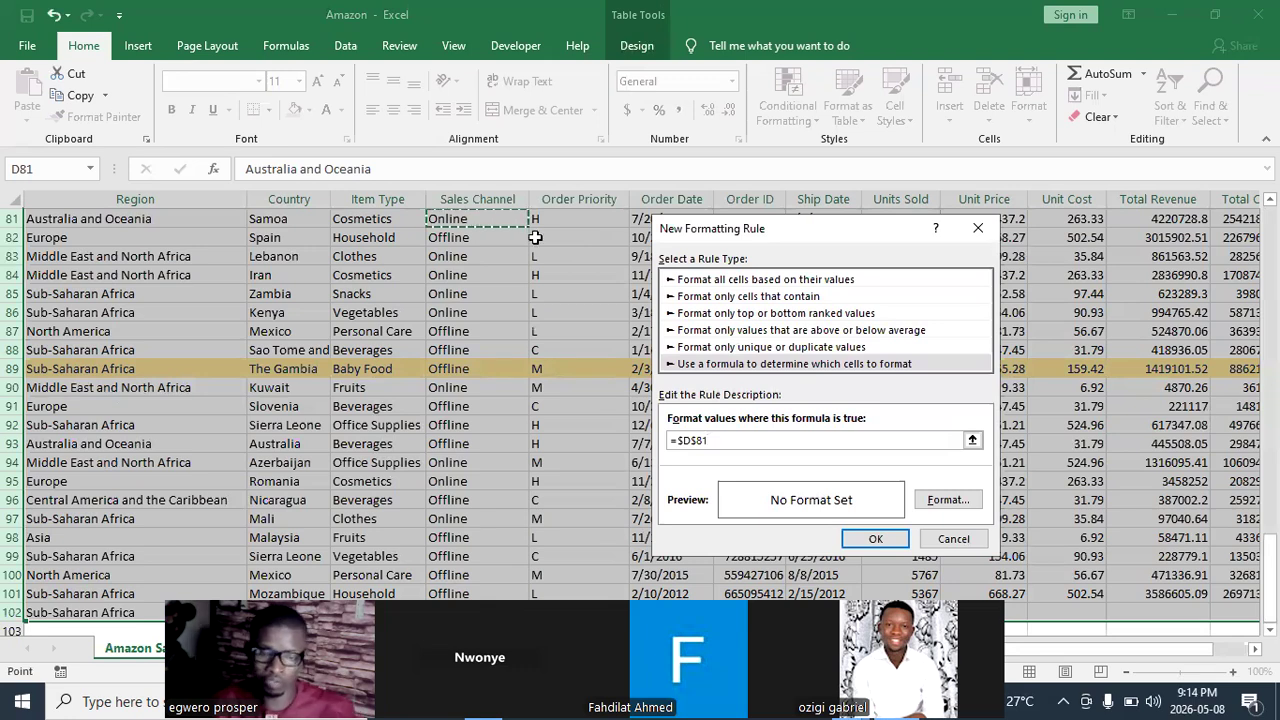
left_click(697, 434)
key("BackSpace")
key("BackSpace")
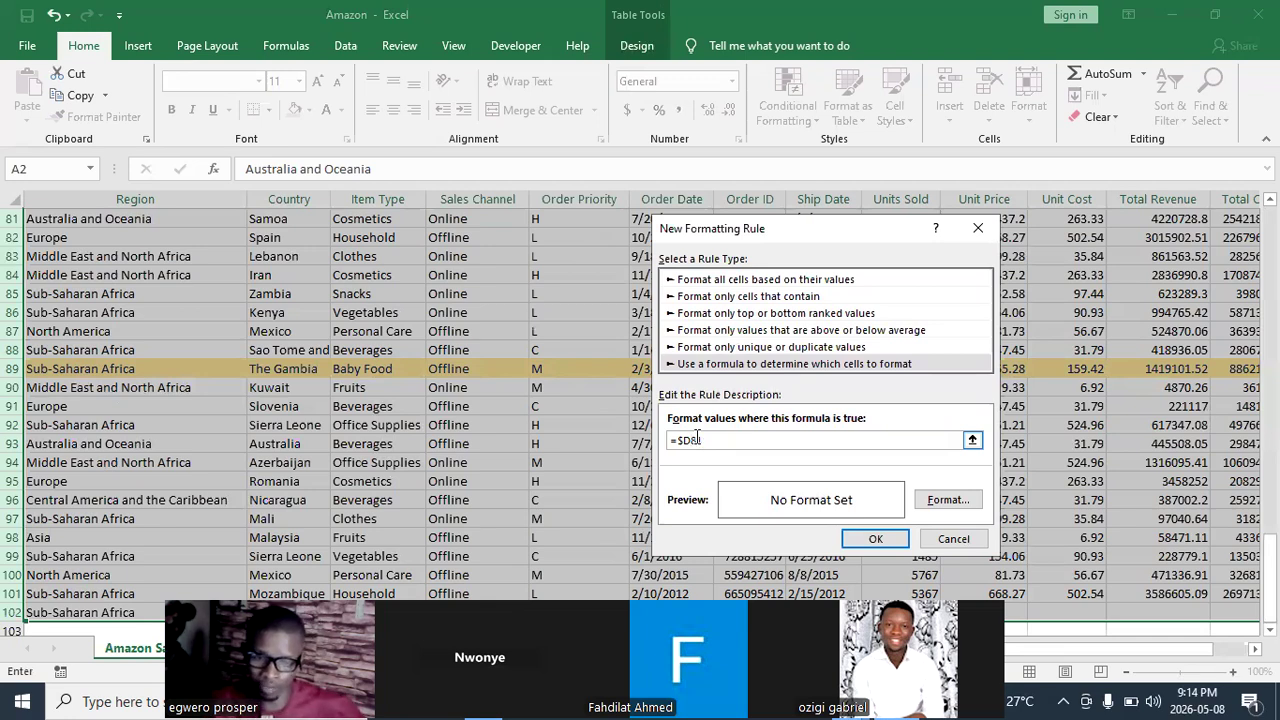
key("BackSpace")
type("81")
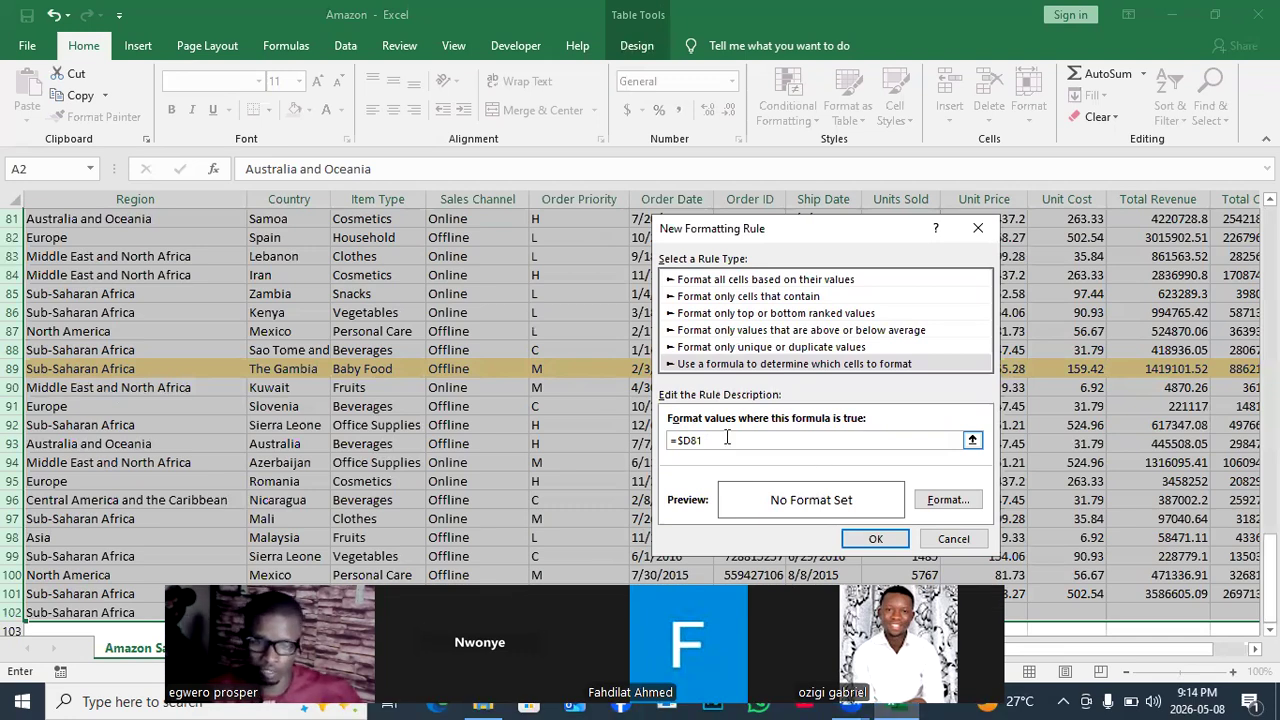
key("BackSpace")
key("BackSpace")
key("BackSpace")
key("BackSpace")
key("BackSpace")
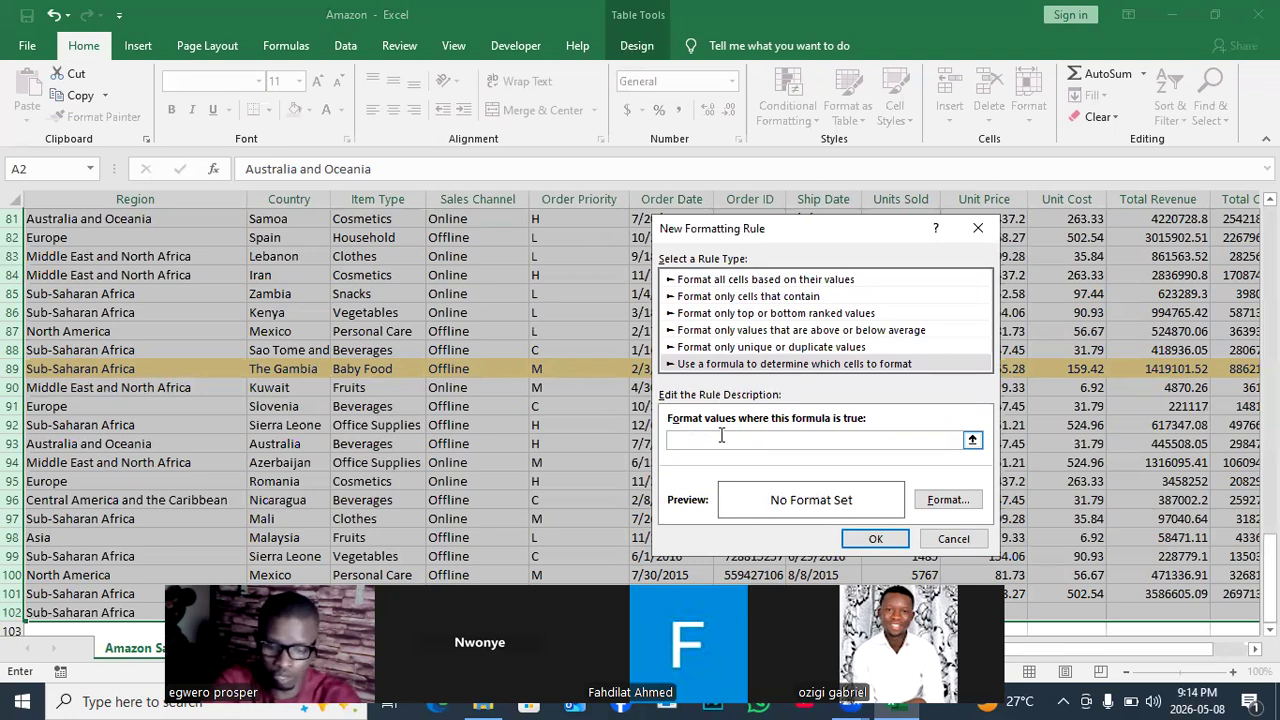
type("=")
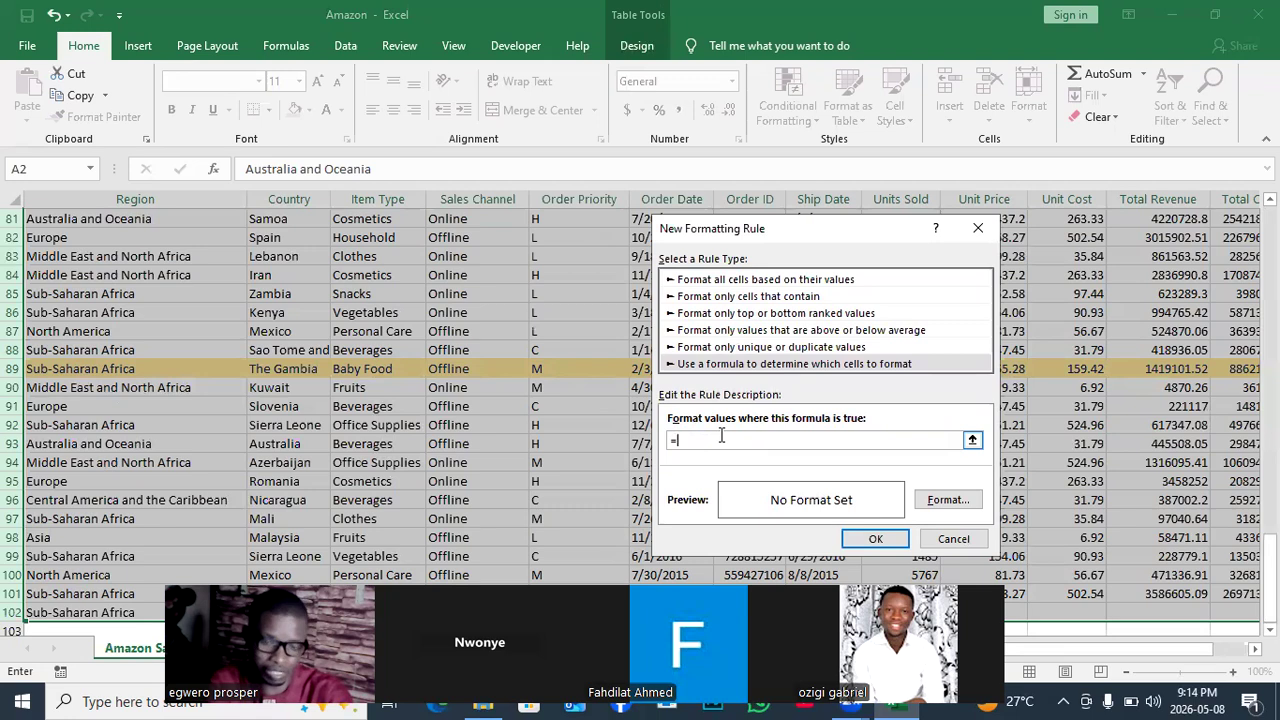
type("AN")
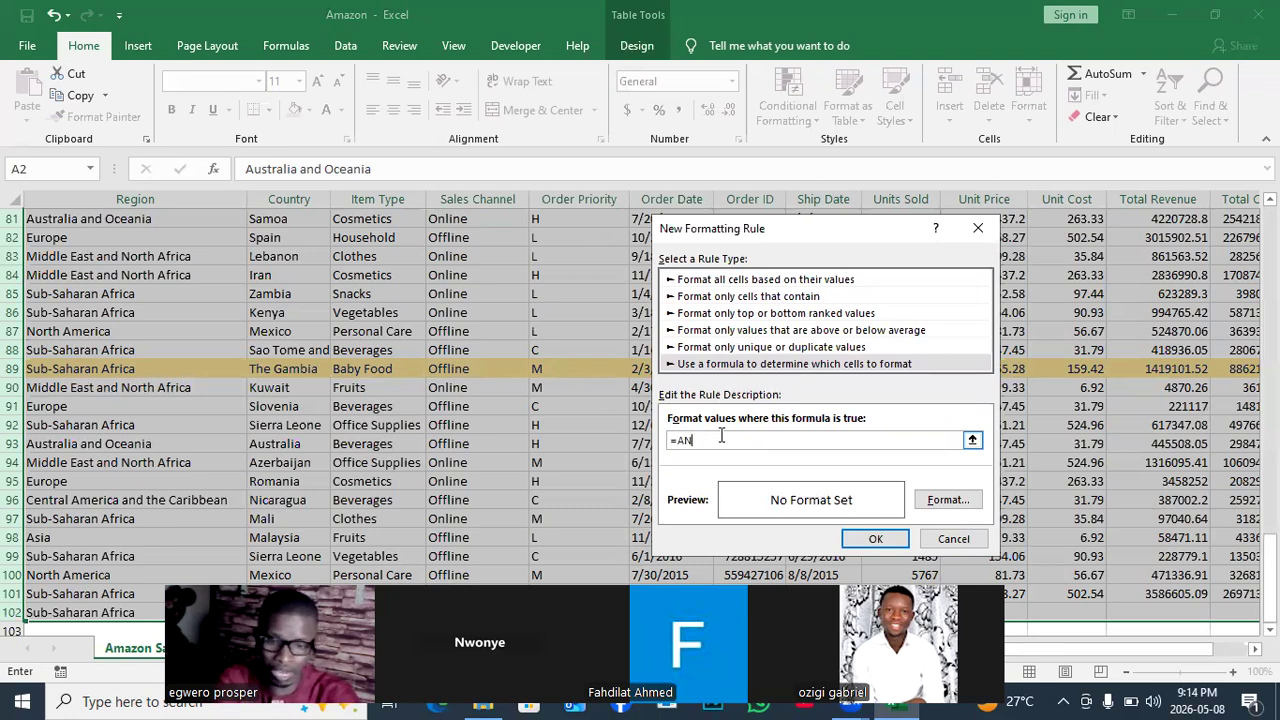
type("D(")
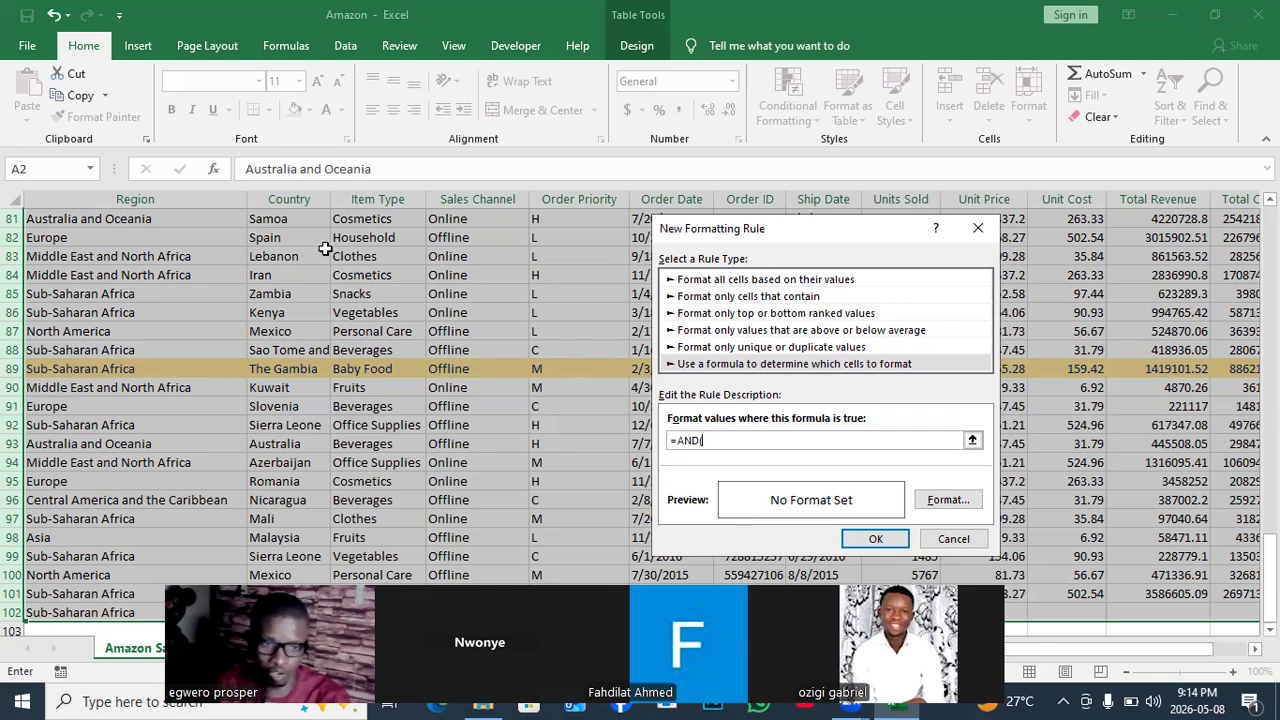
left_click(471, 222)
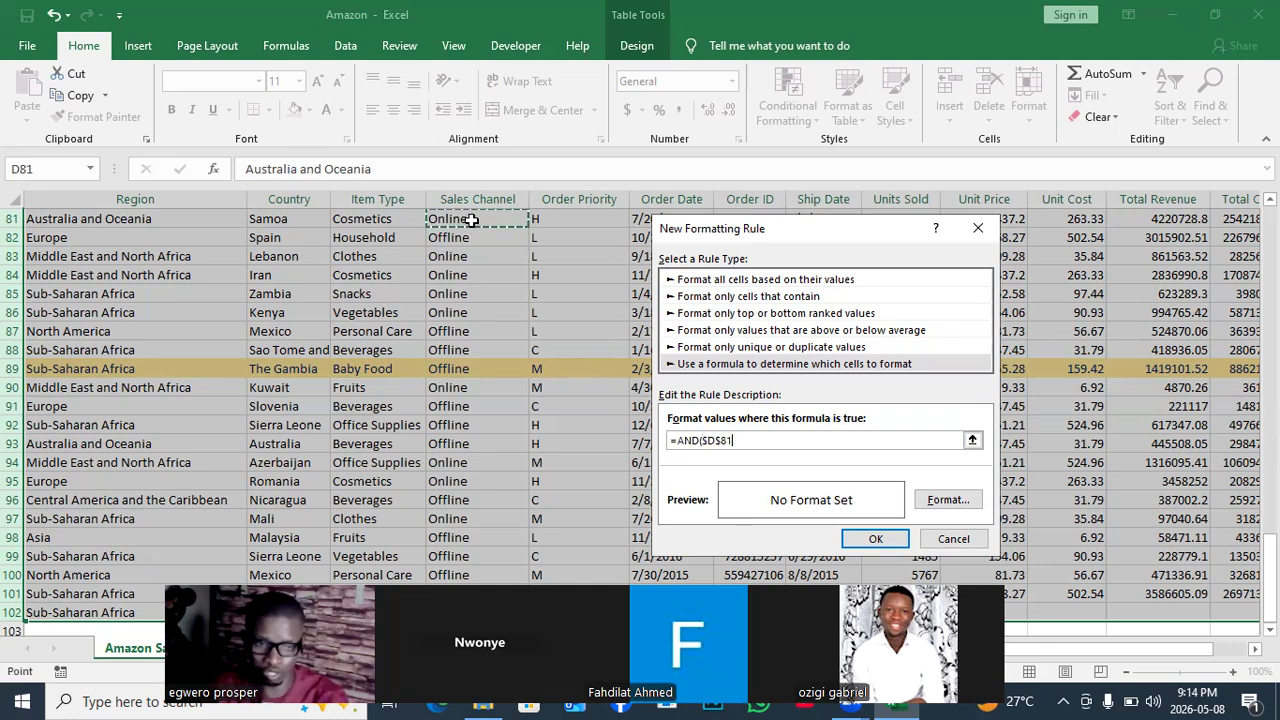
left_click(720, 440)
key("BackSpace")
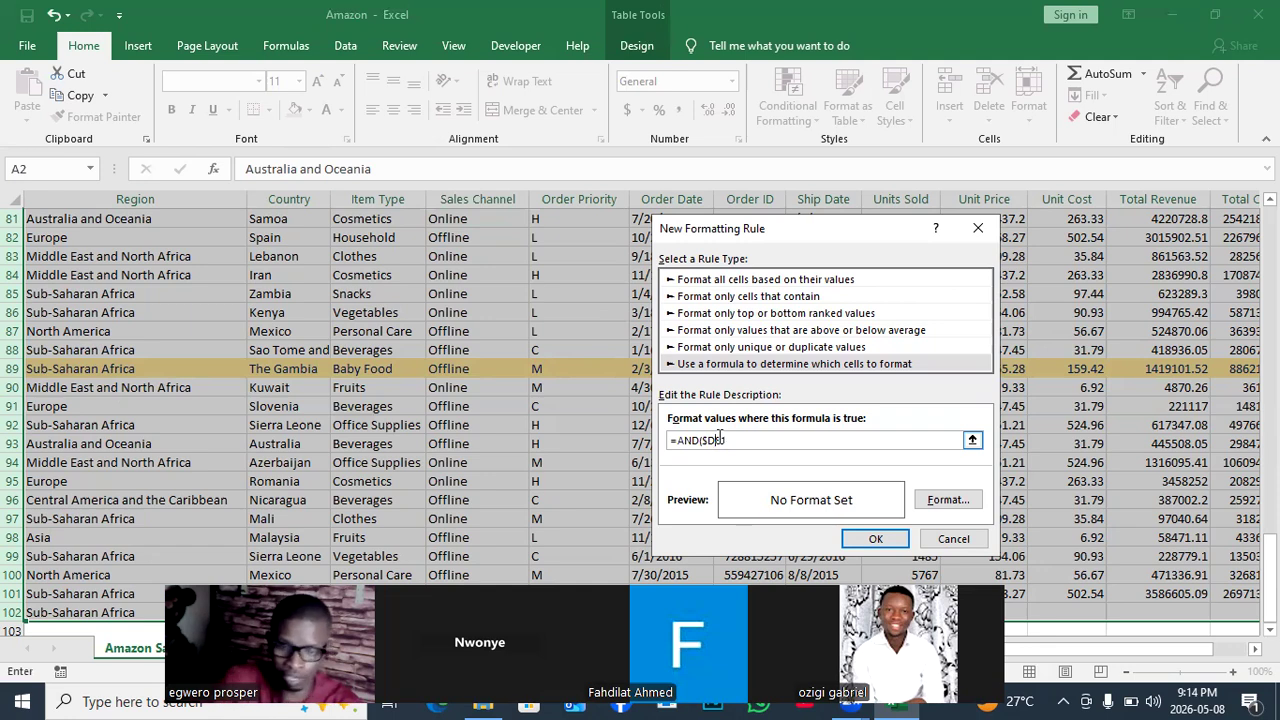
left_click(736, 440)
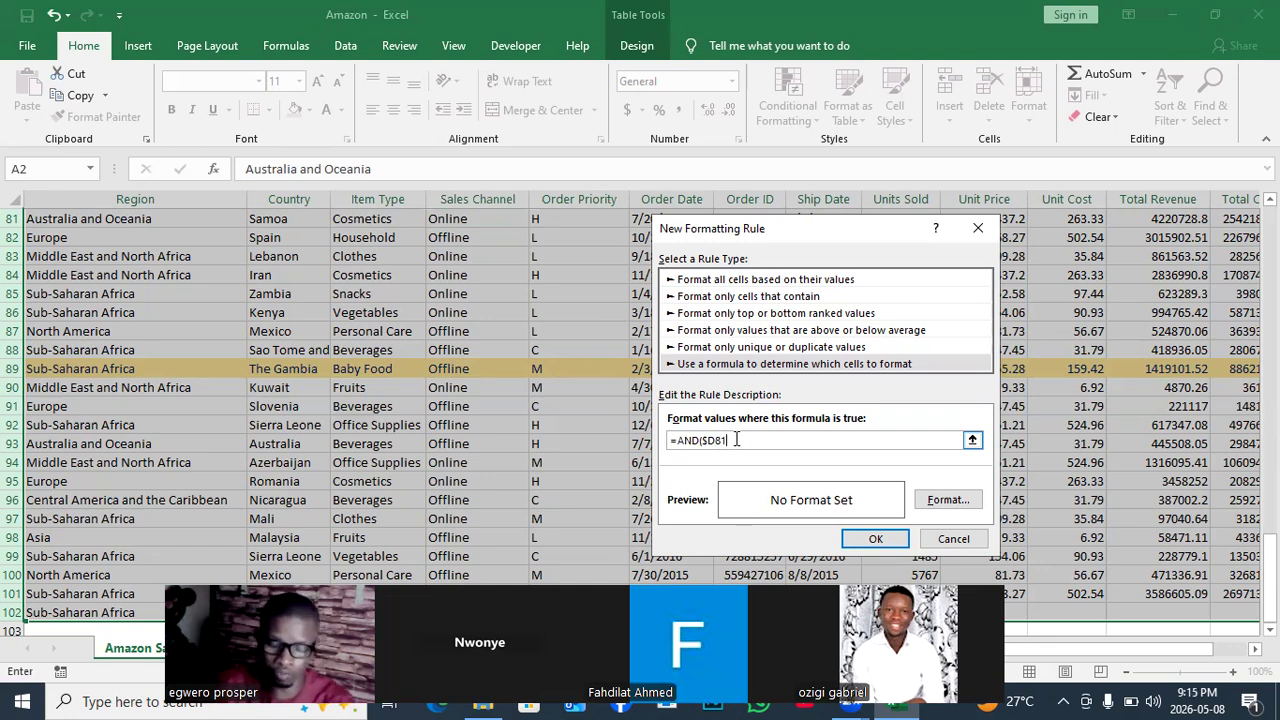
type("=")
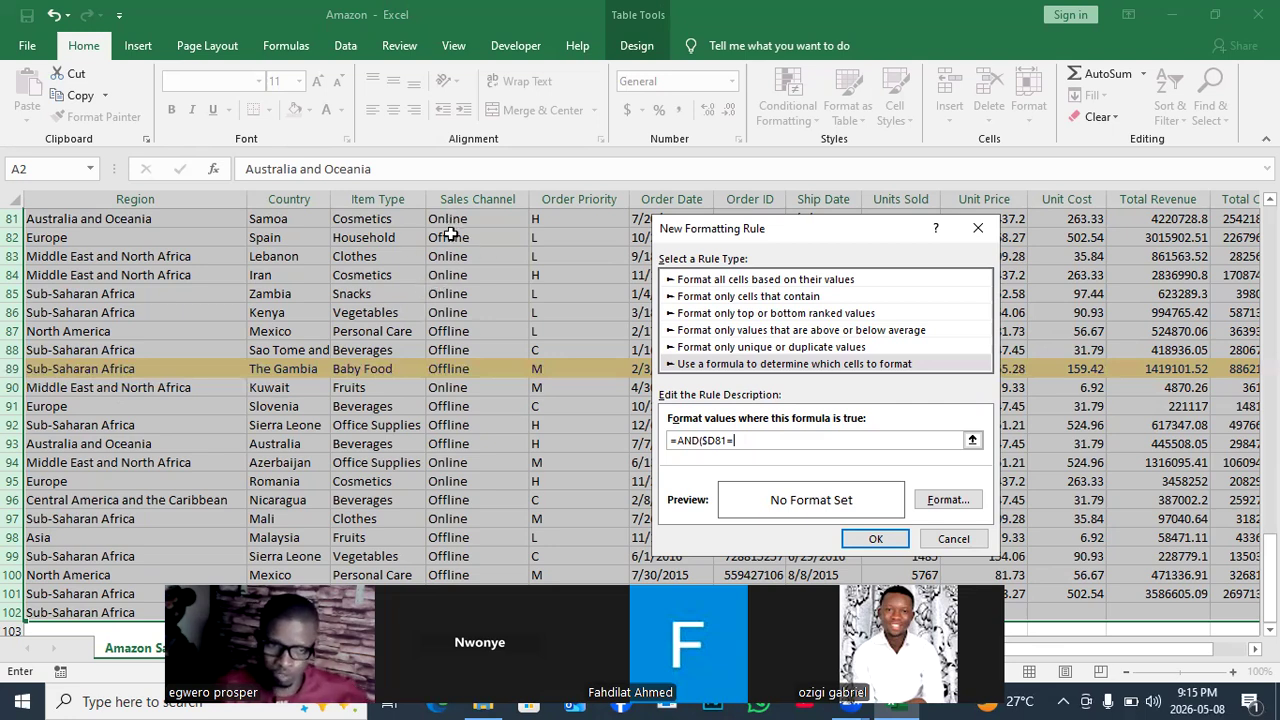
Add $D$88 to the formula so each row's Sales Channel is compared with Offline.
left_click(449, 352)
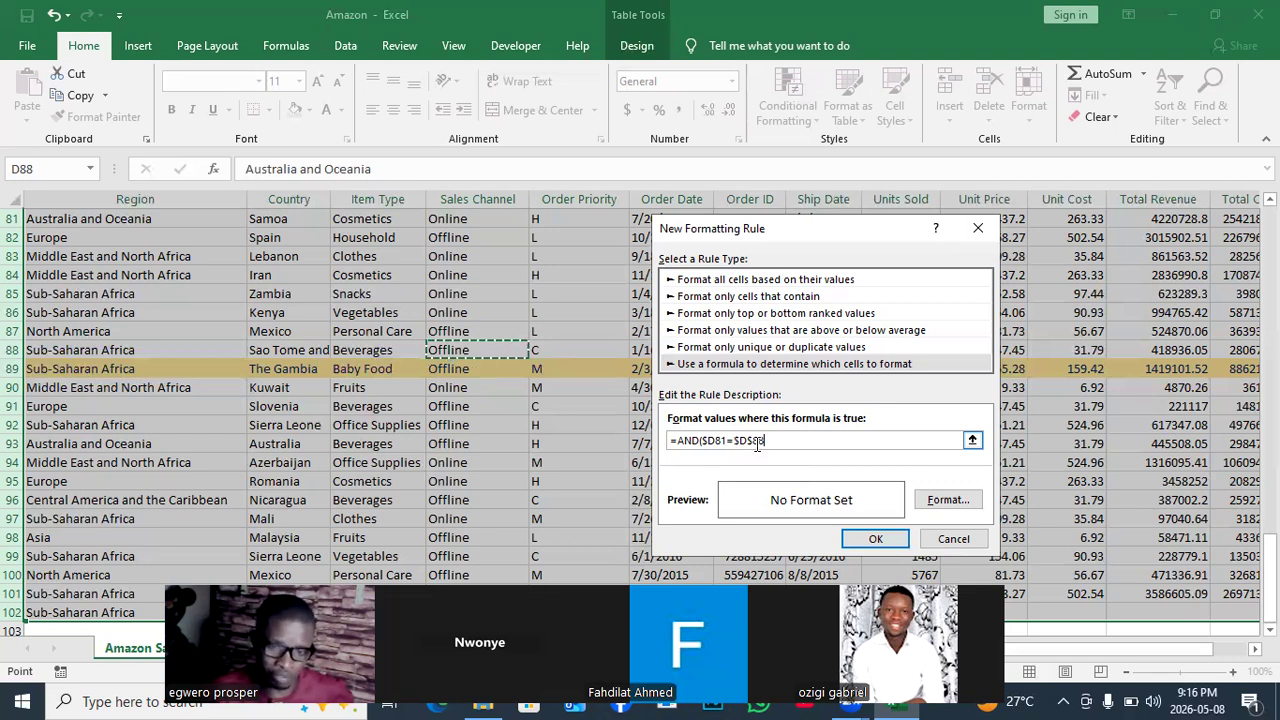
type(")")
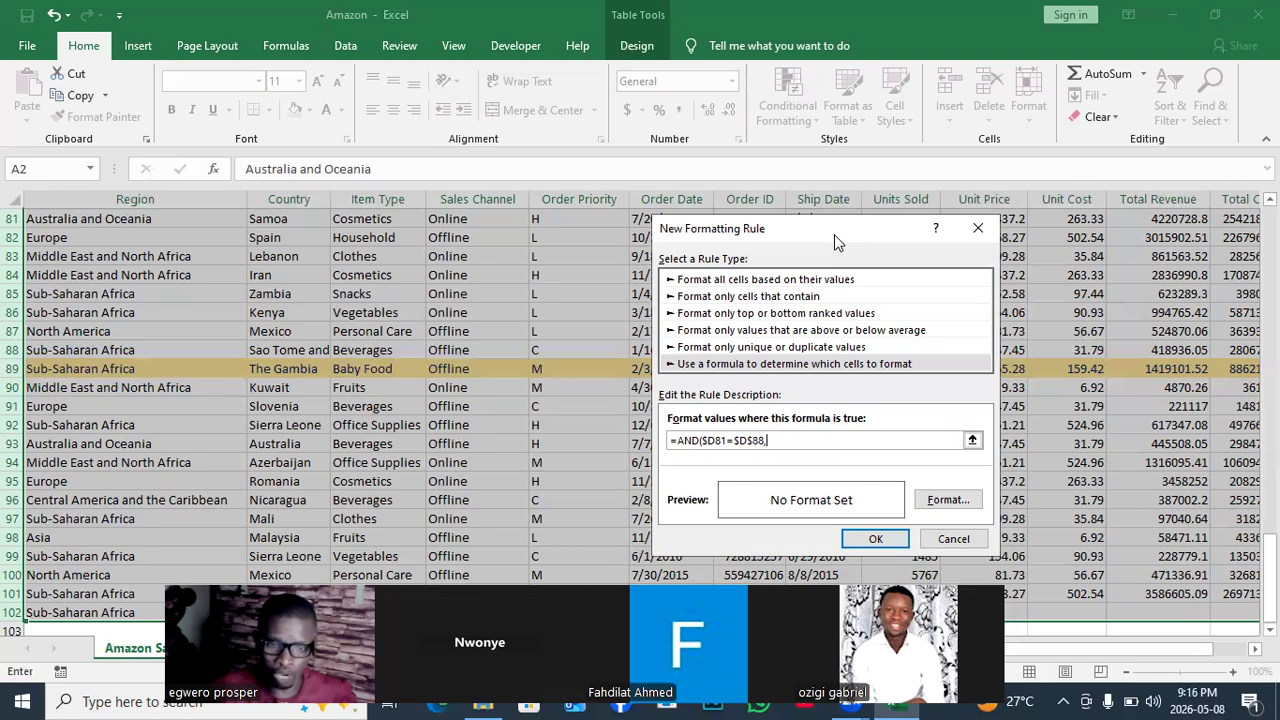
left_click_drag(834, 234, 920, 210)
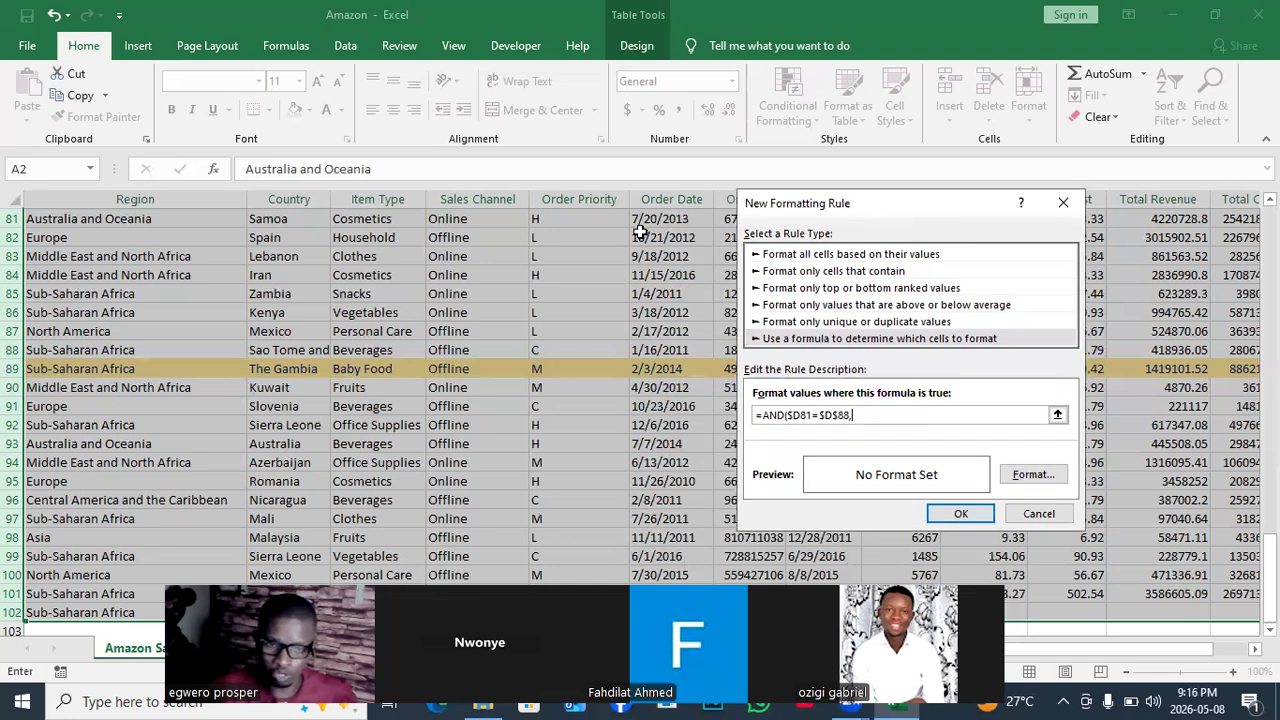
left_click(546, 216)
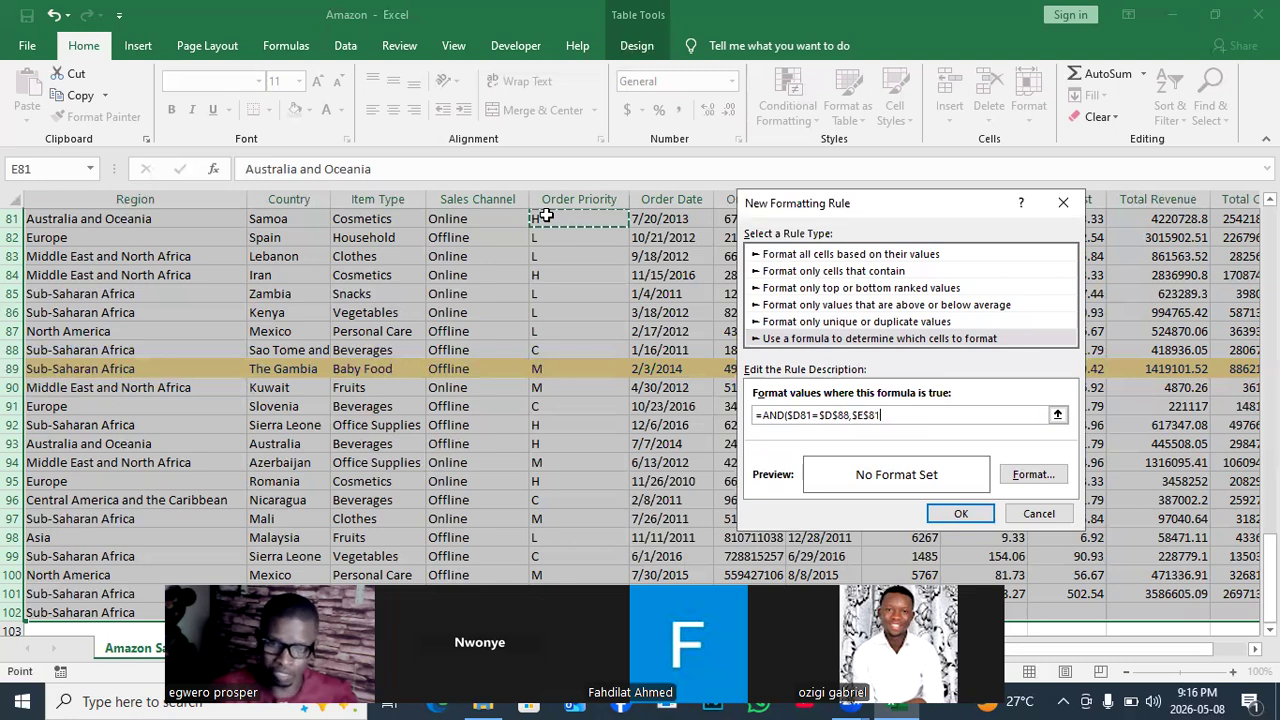
left_click(875, 415)
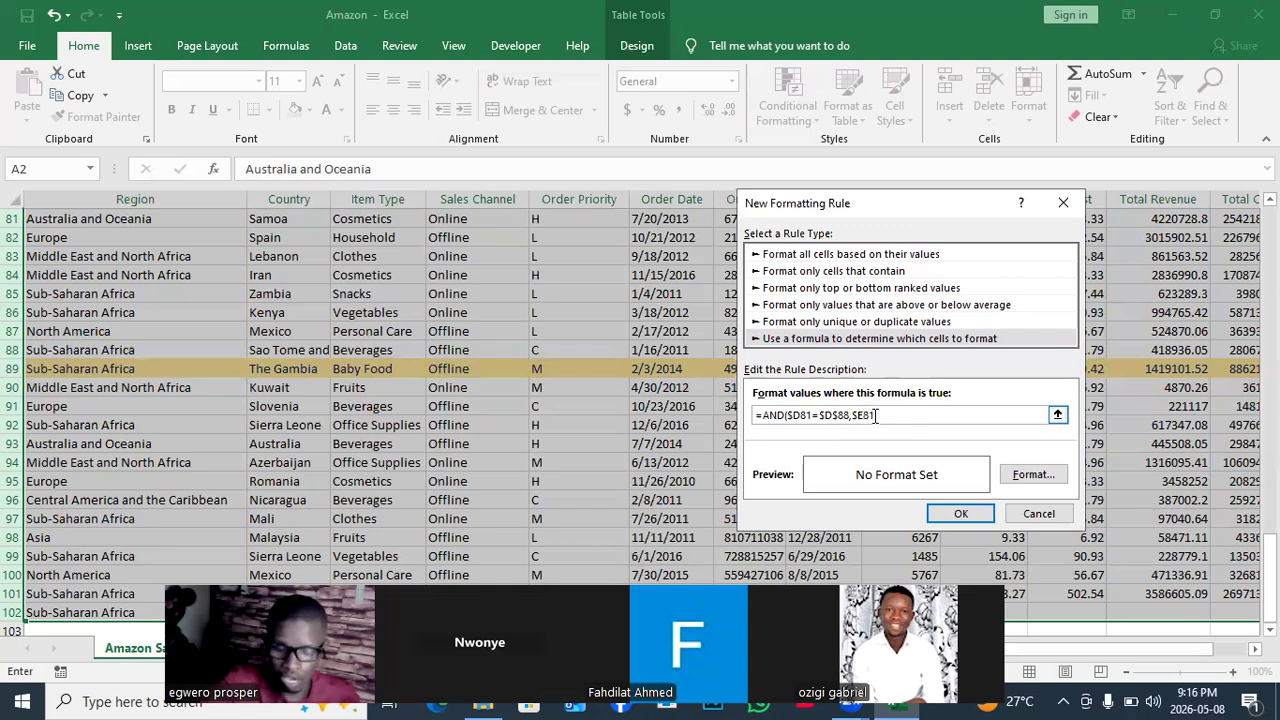
type("=")
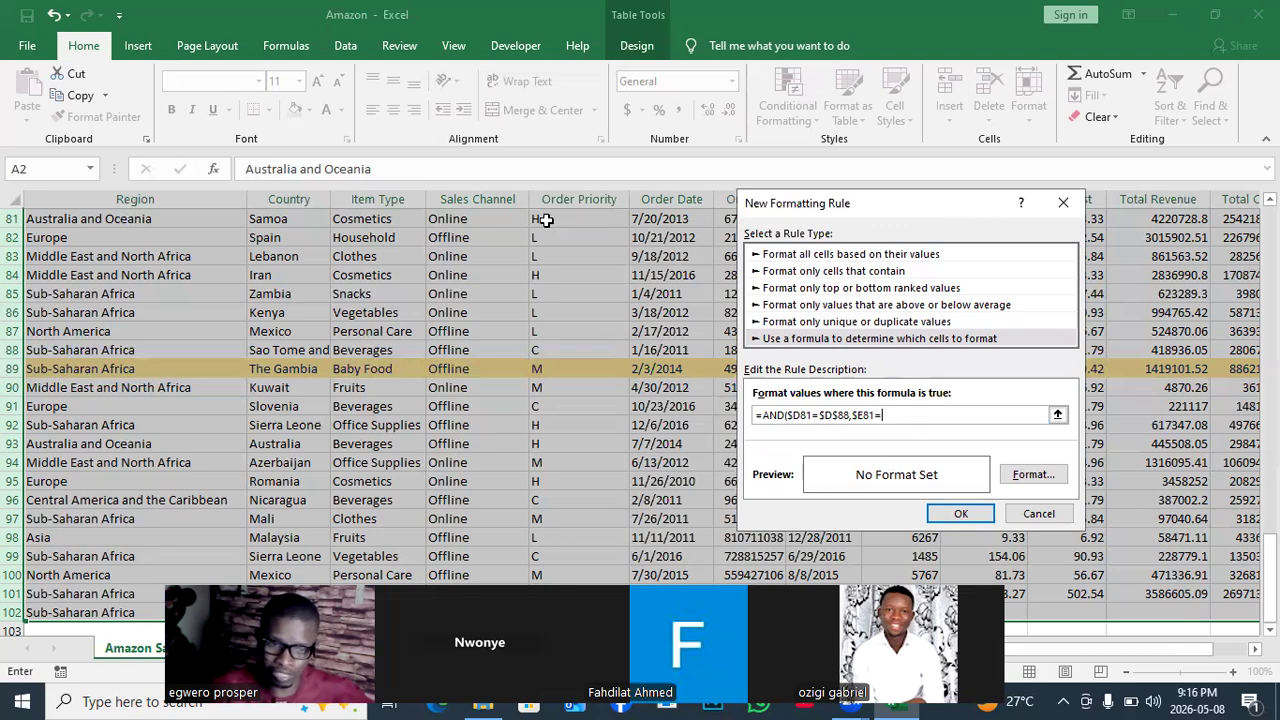
left_click(540, 275)
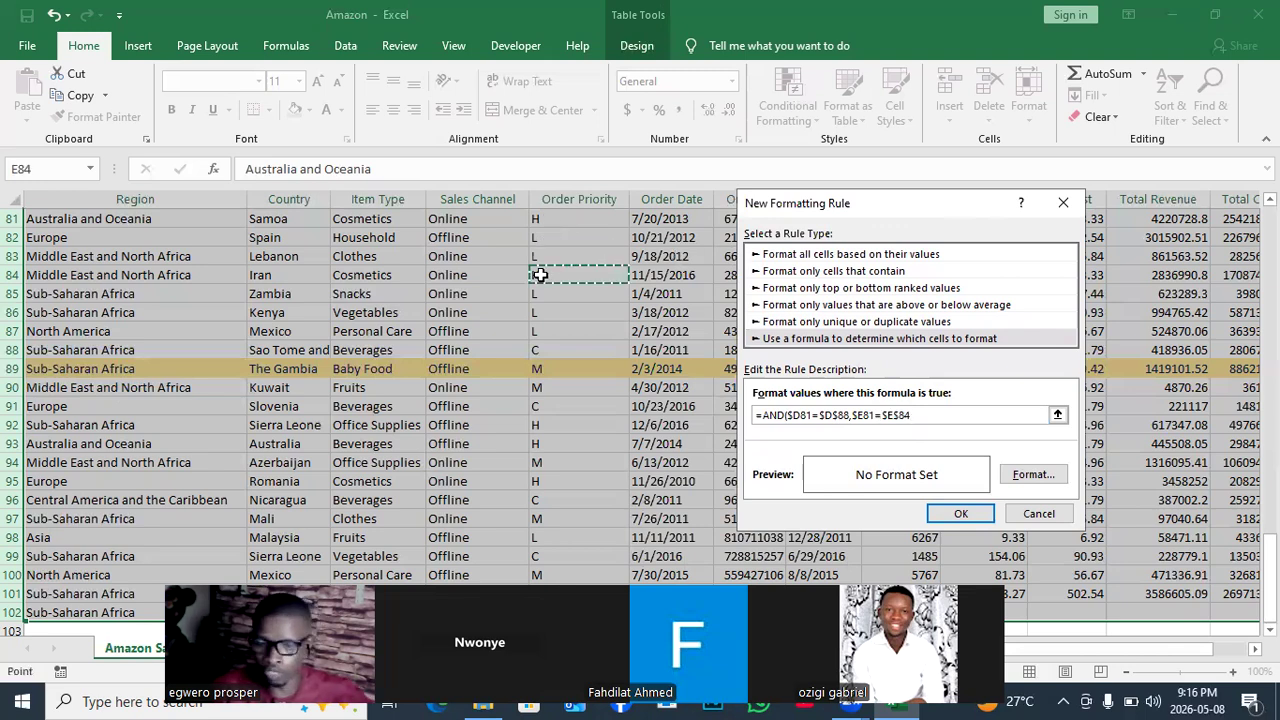
type(",")
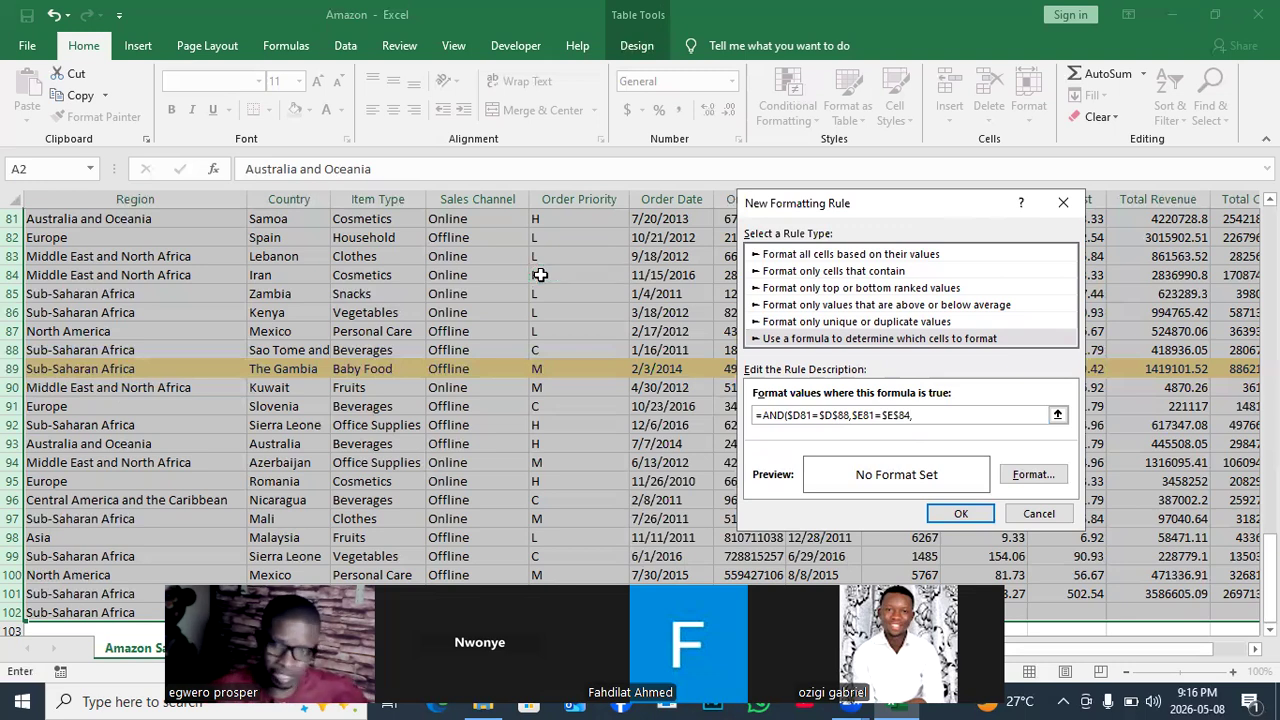
left_click_drag(957, 203, 600, 214)
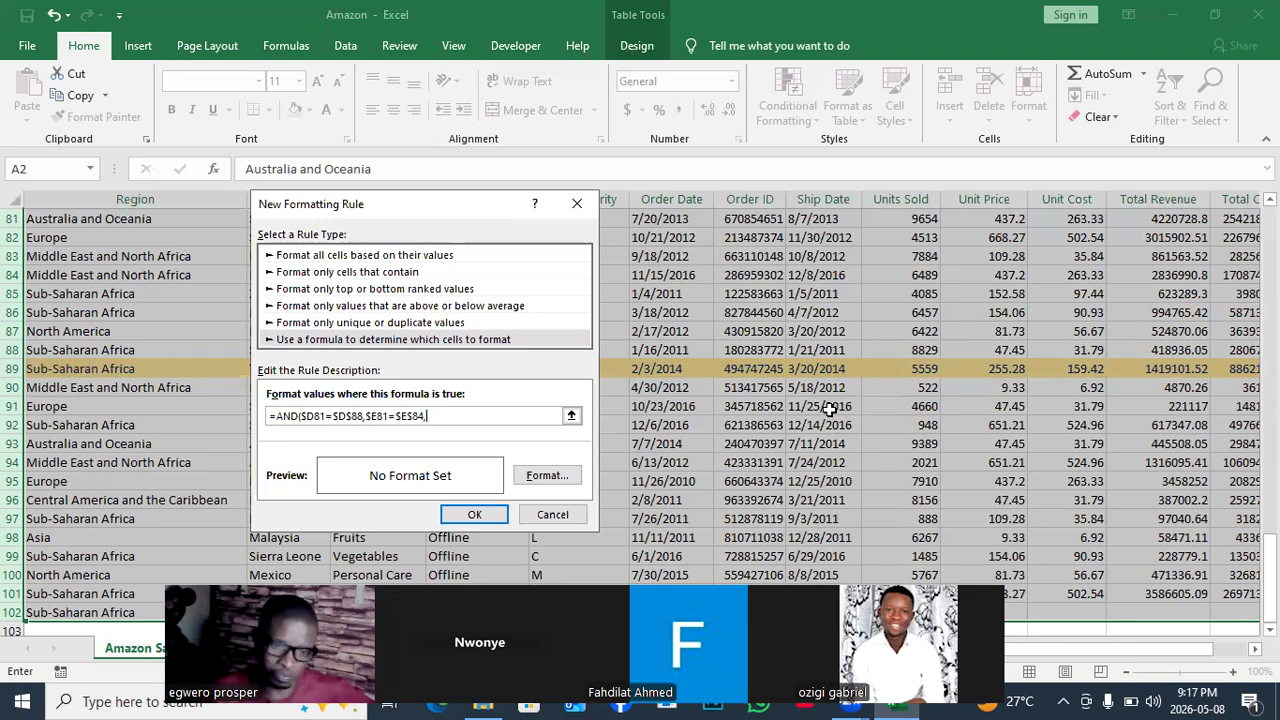
Append the Units Sold condition $I2>7000 to the rule's AND formula.
type(",")
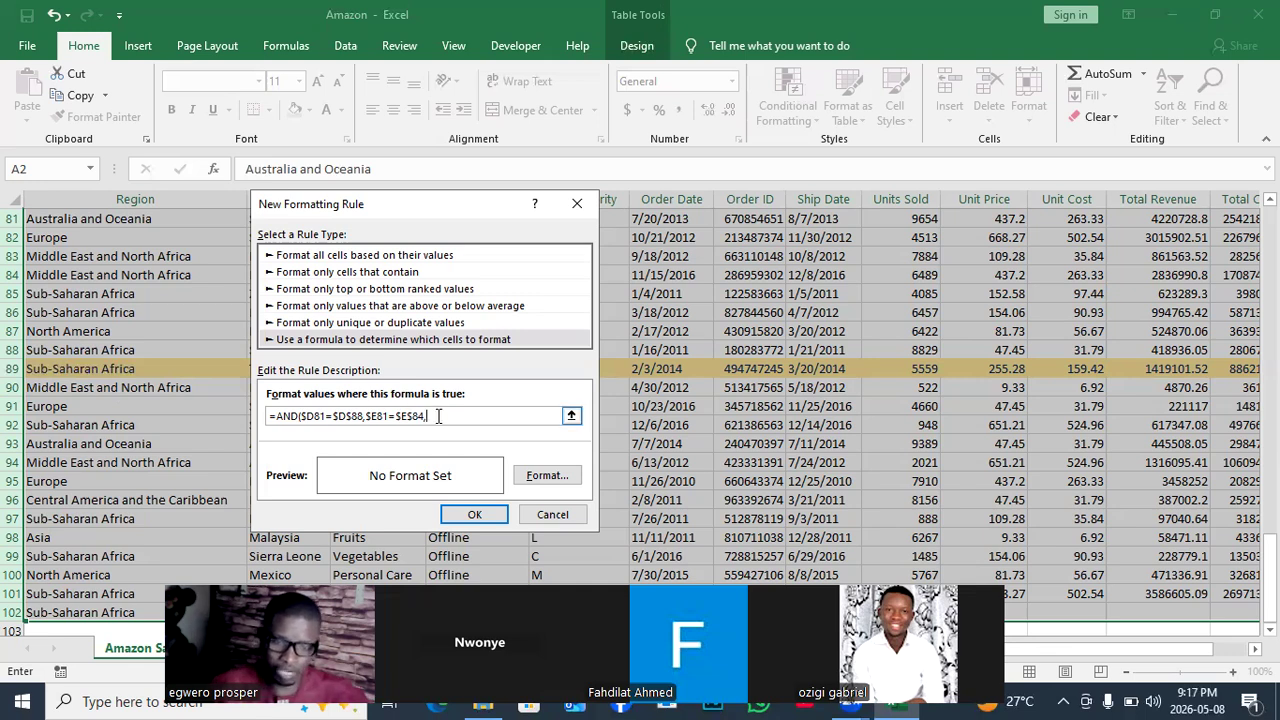
left_click(913, 218)
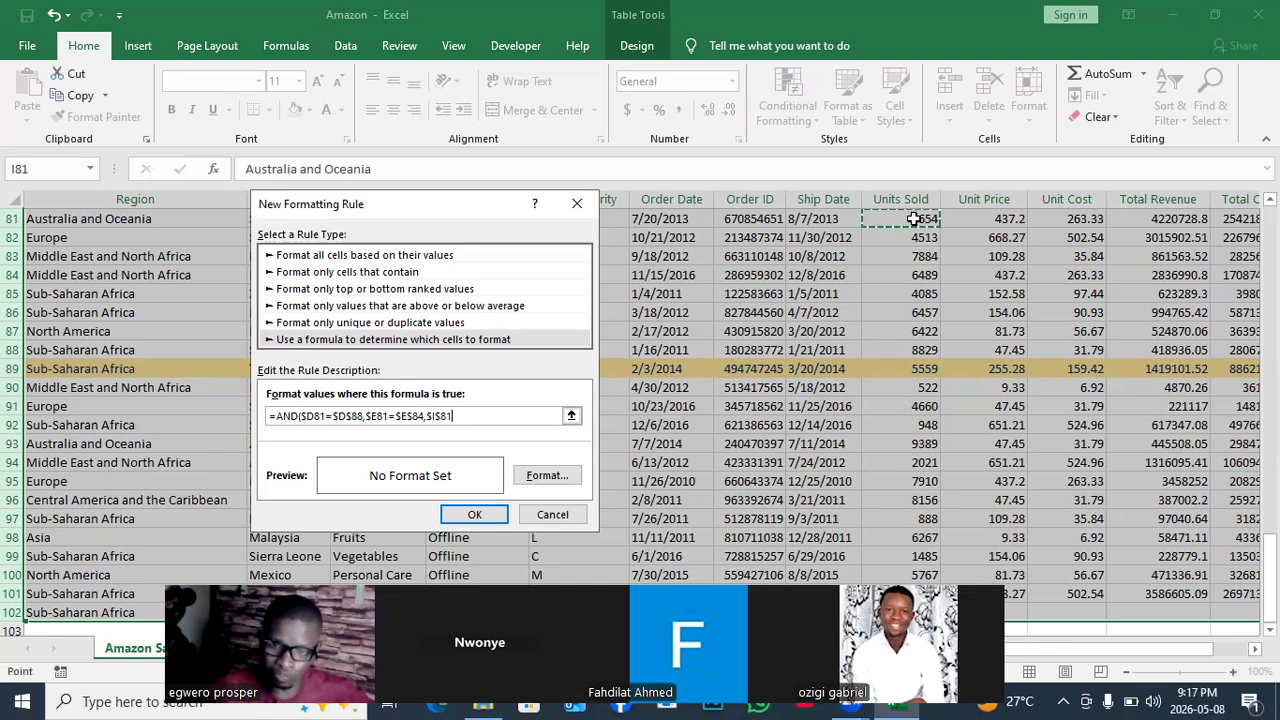
left_click(433, 416)
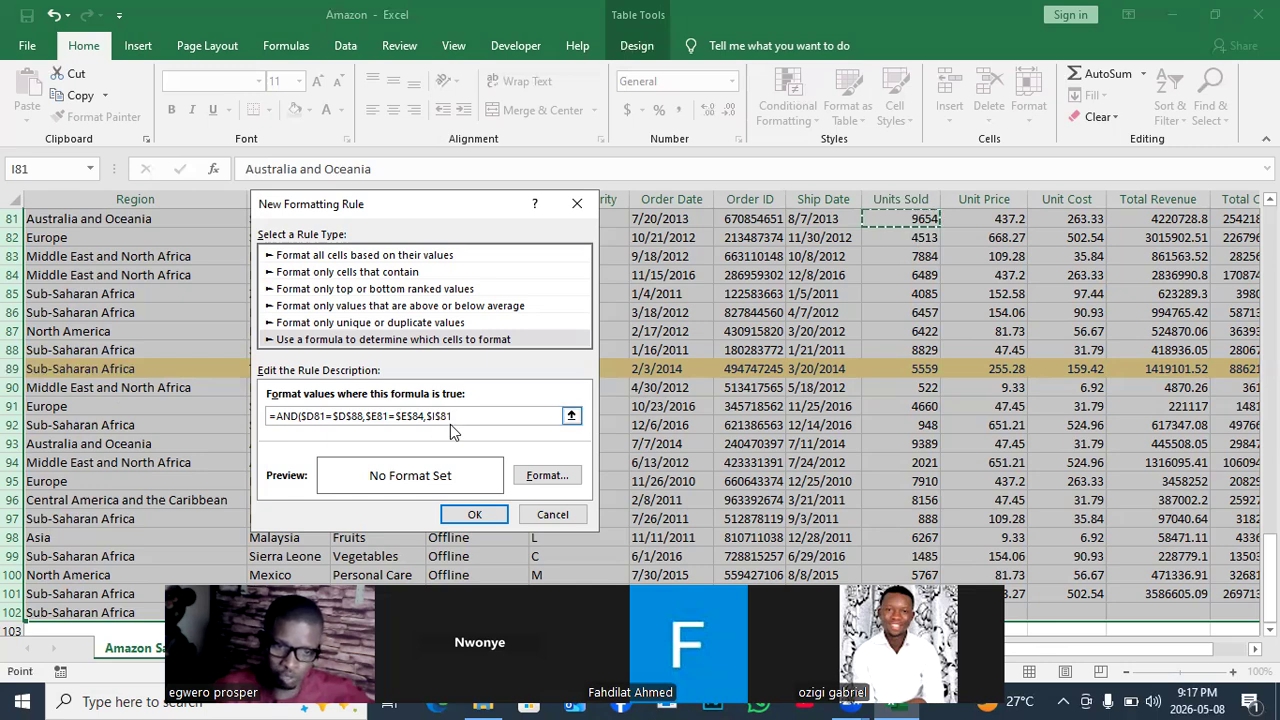
type("=")
key("Right")
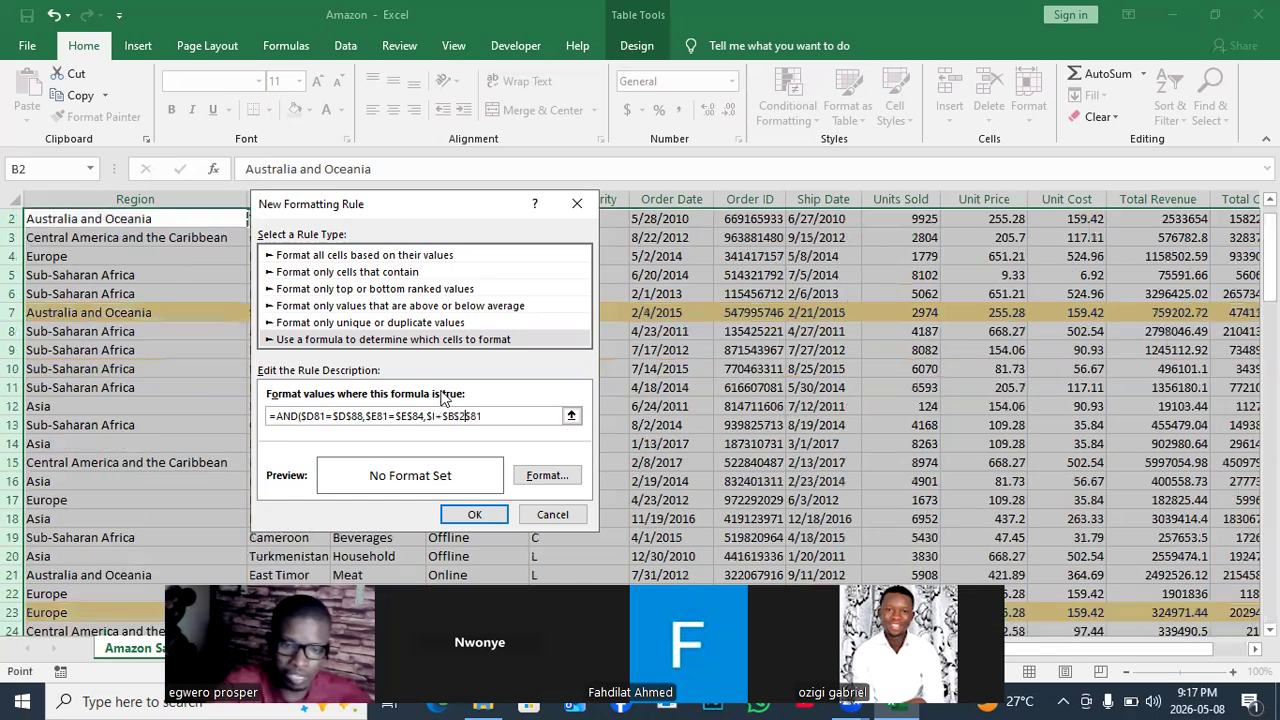
key("BackSpace")
key("BackSpace")
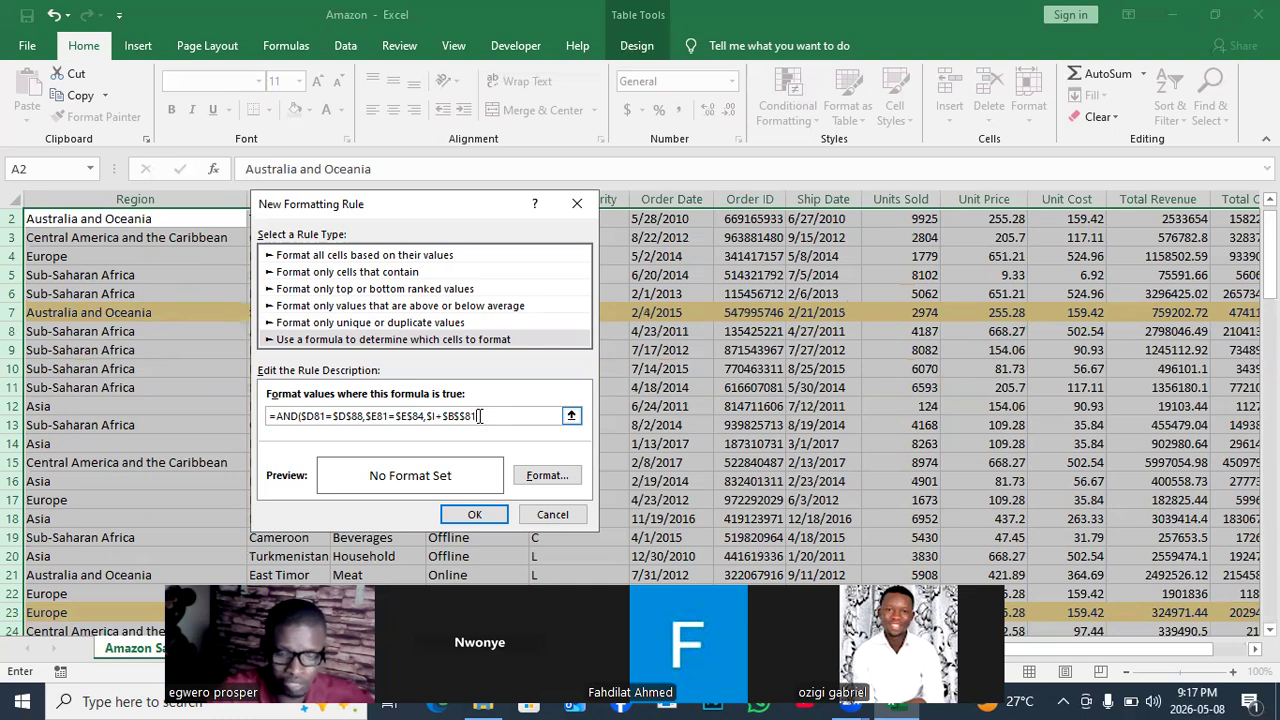
key("BackSpace")
key("BackSpace")
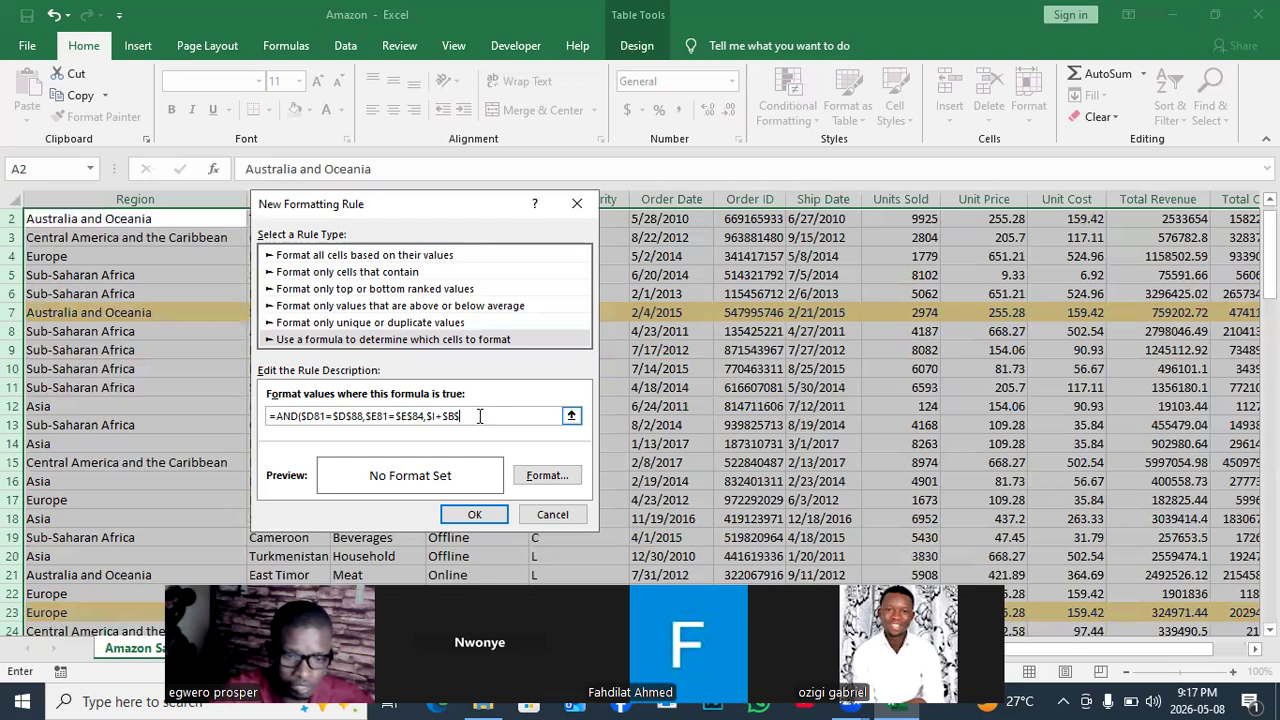
key("BackSpace")
key("BackSpace")
key("BackSpace")
key("BackSpace")
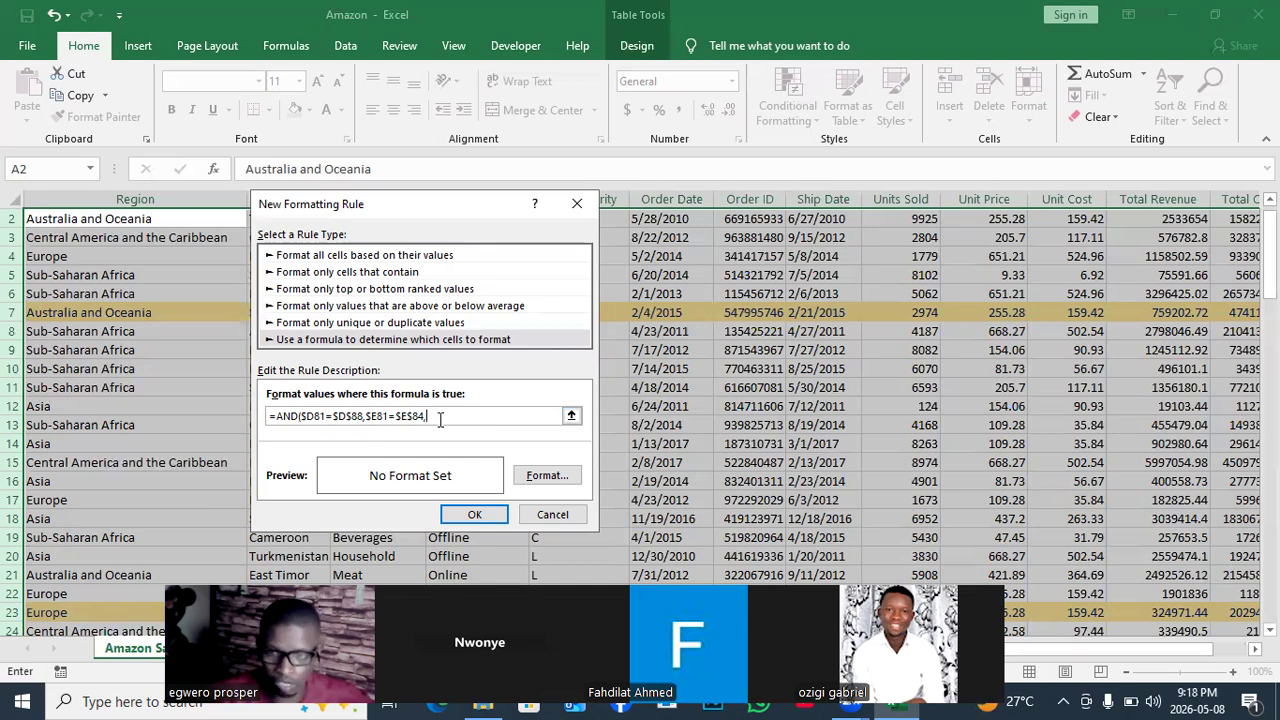
left_click(925, 219)
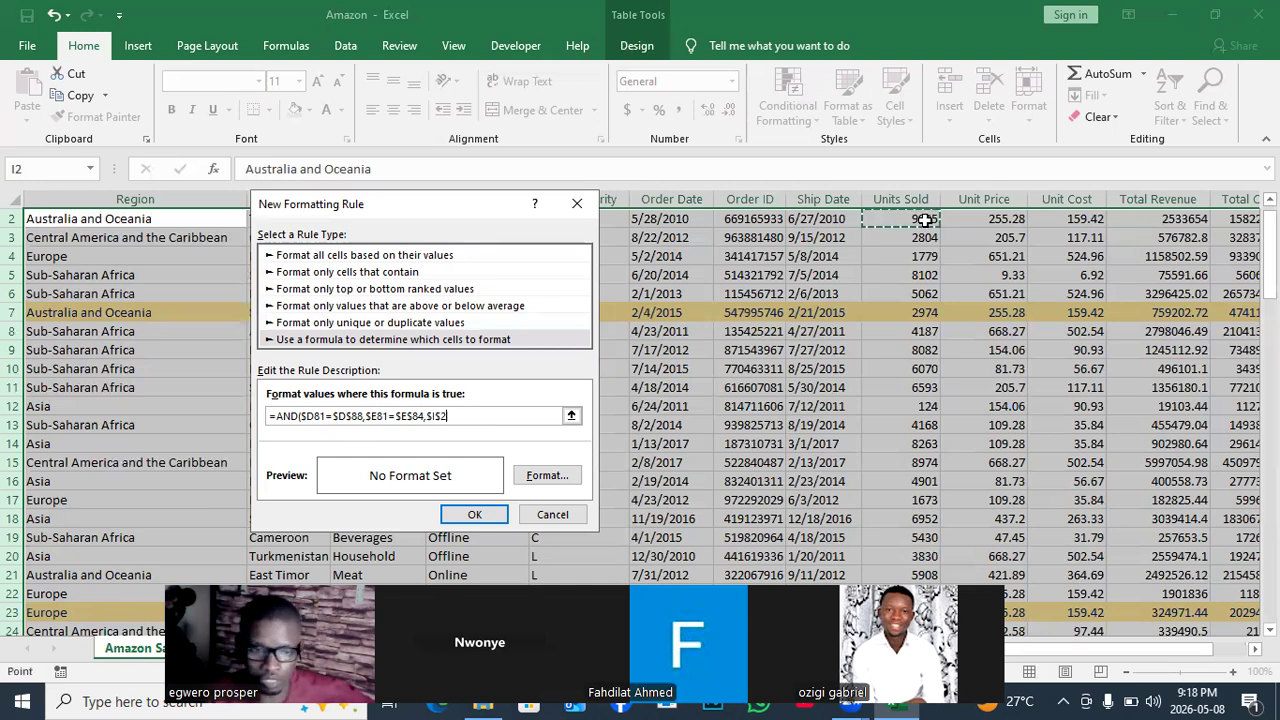
left_click(483, 416)
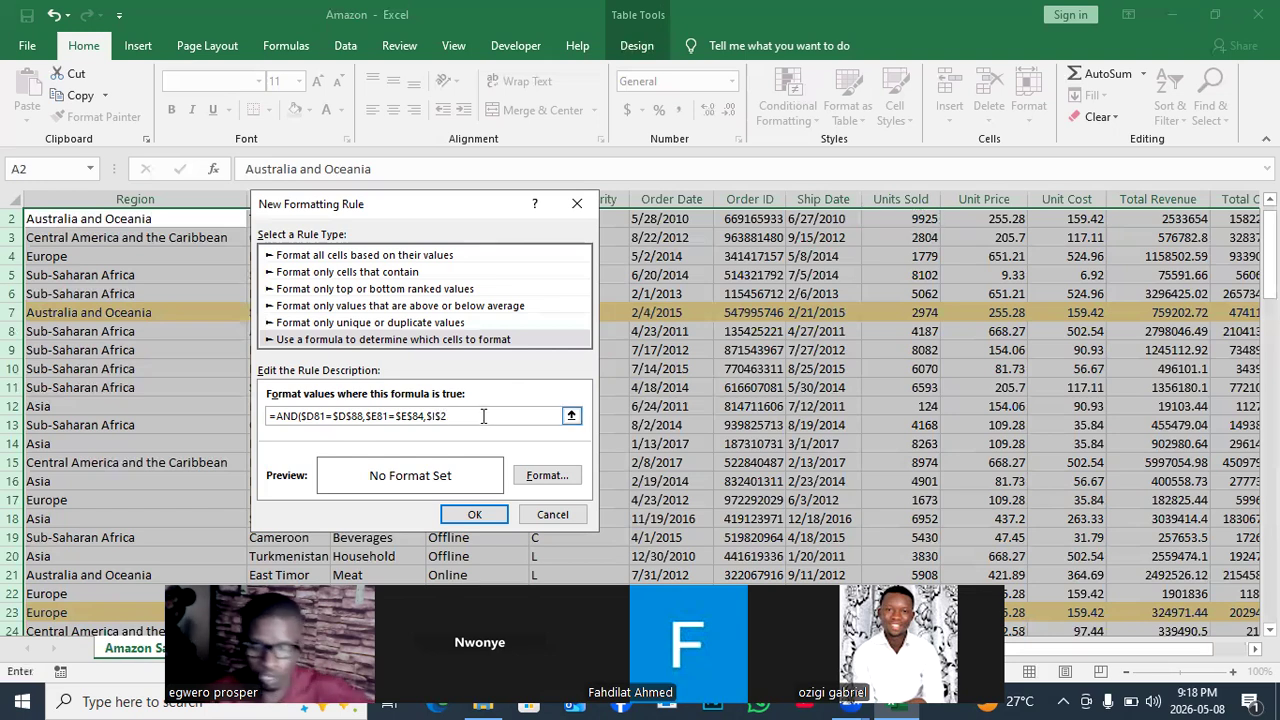
key("BackSpace")
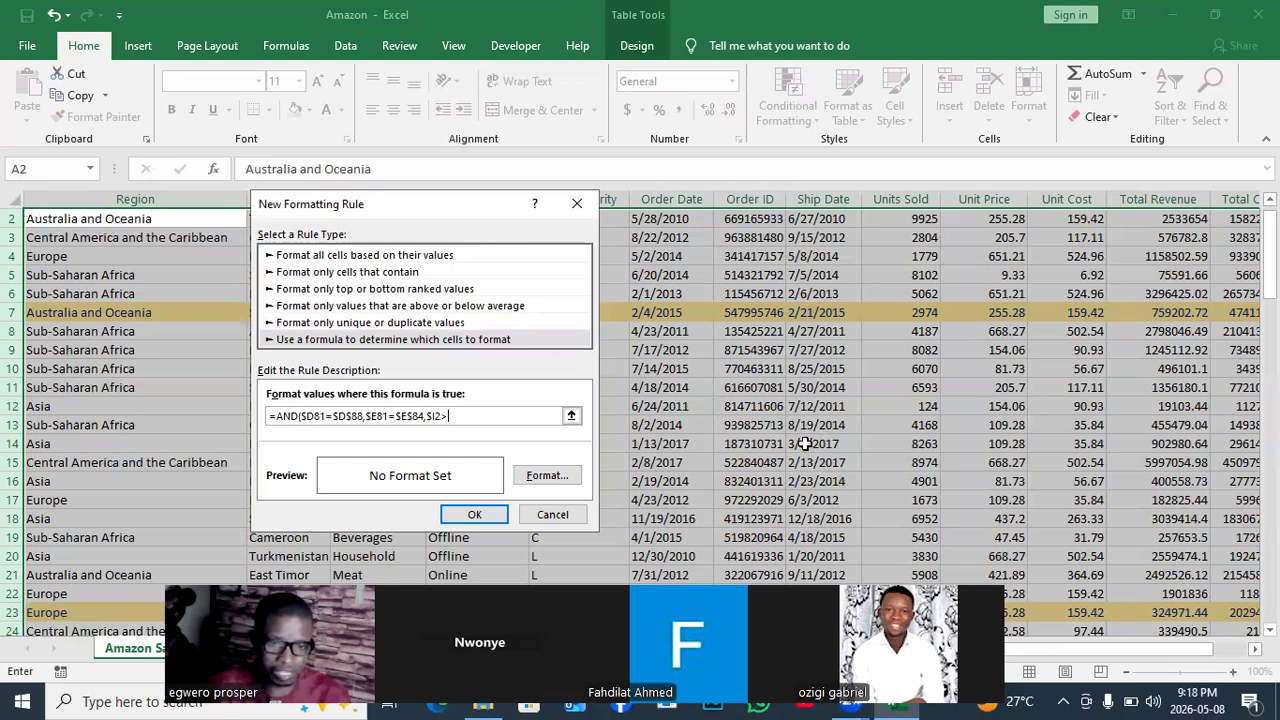
type("7")
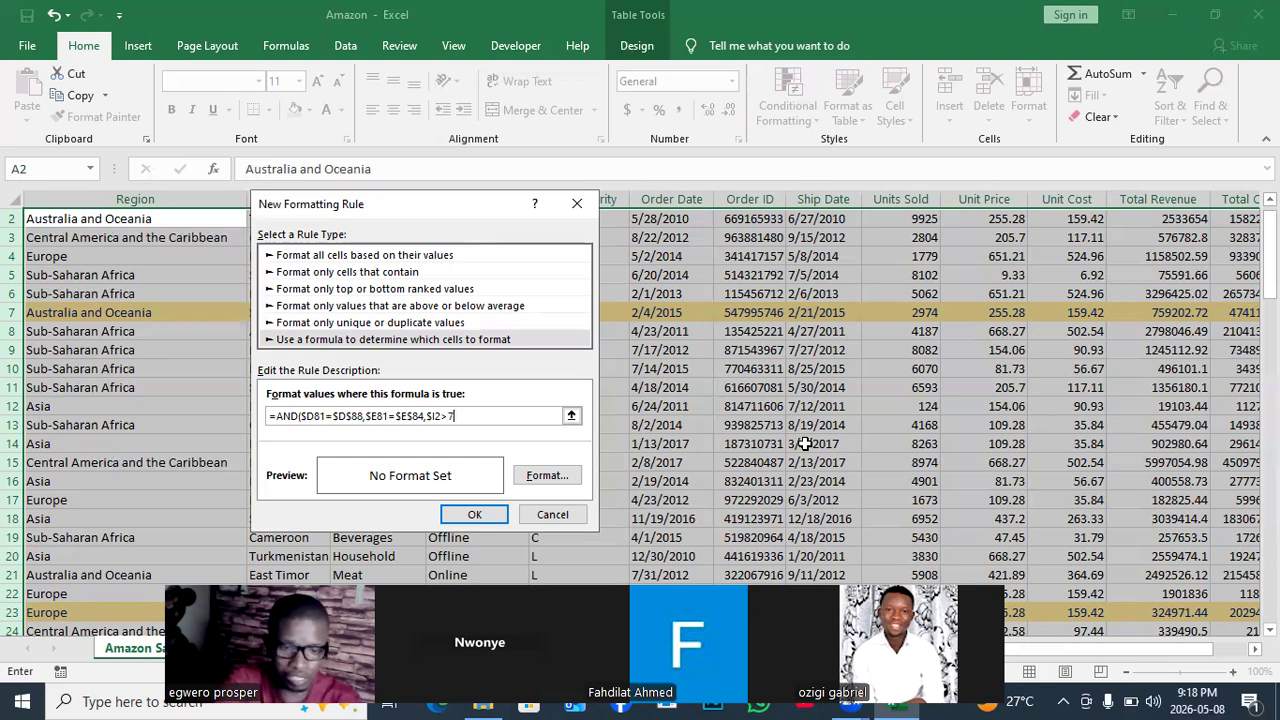
type("000")
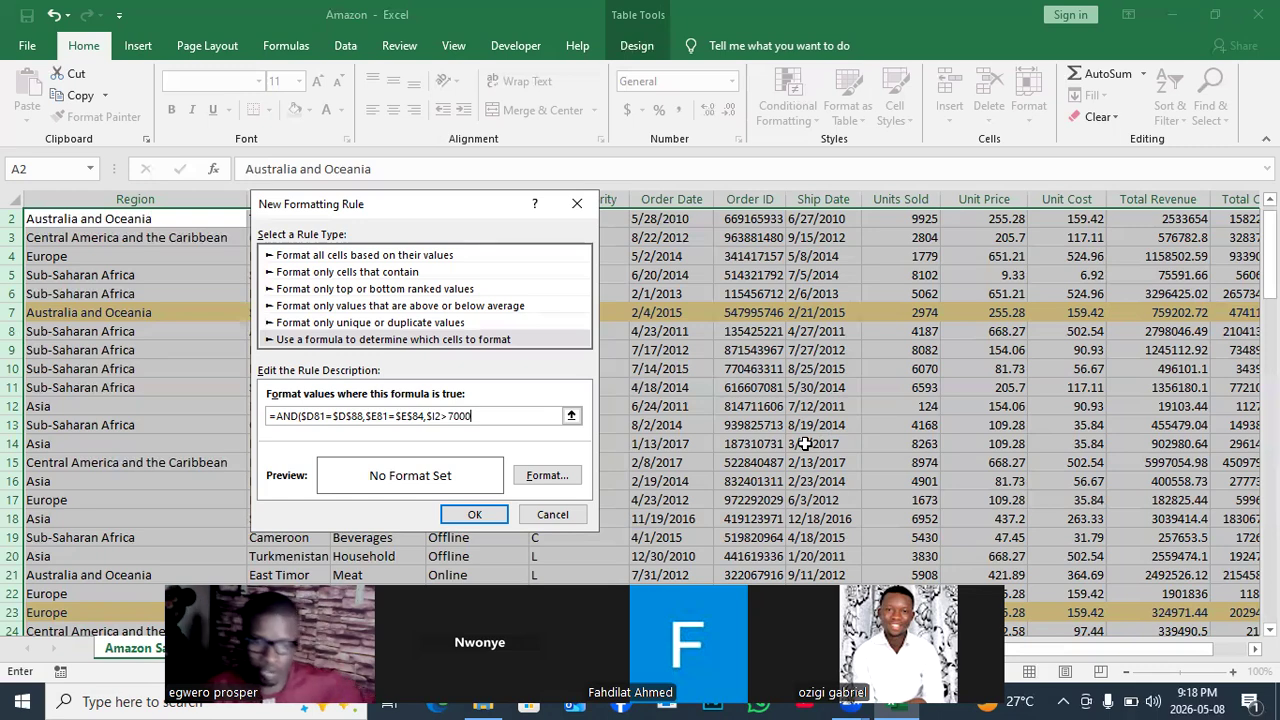
Format the new rule with a yellow fill and black font colour, then save the rule.
left_click(548, 476)
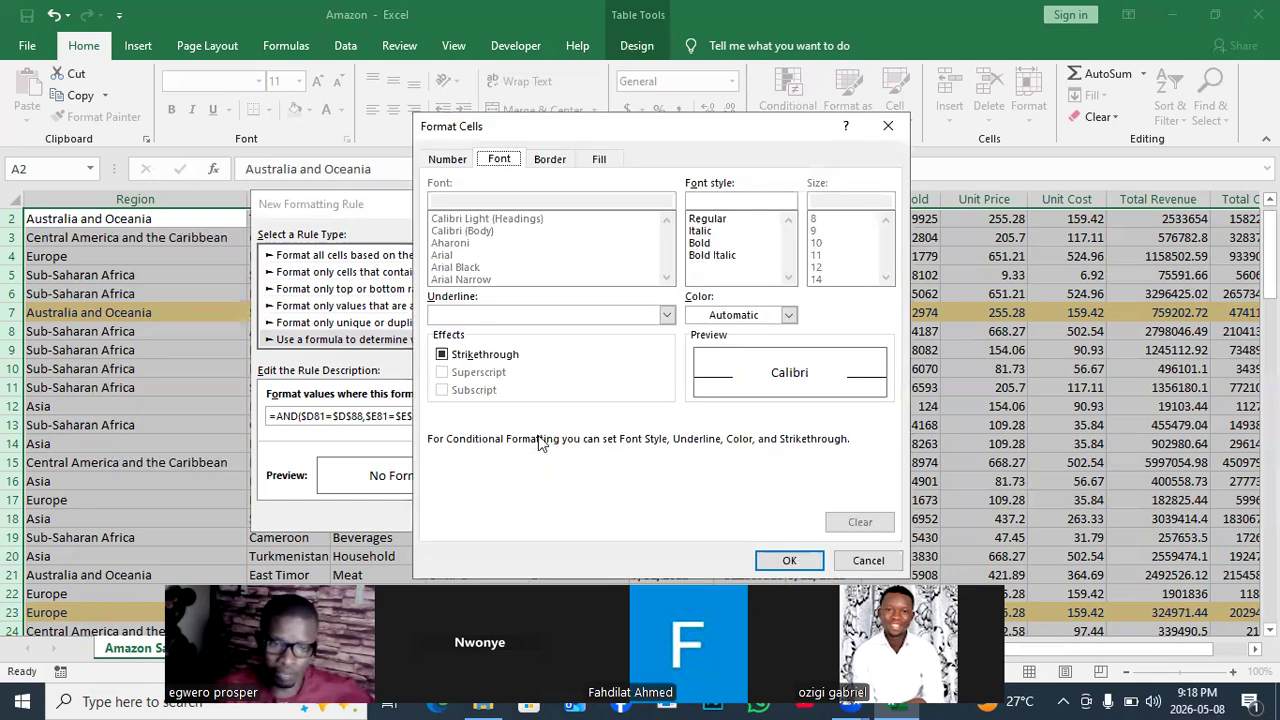
left_click(601, 161)
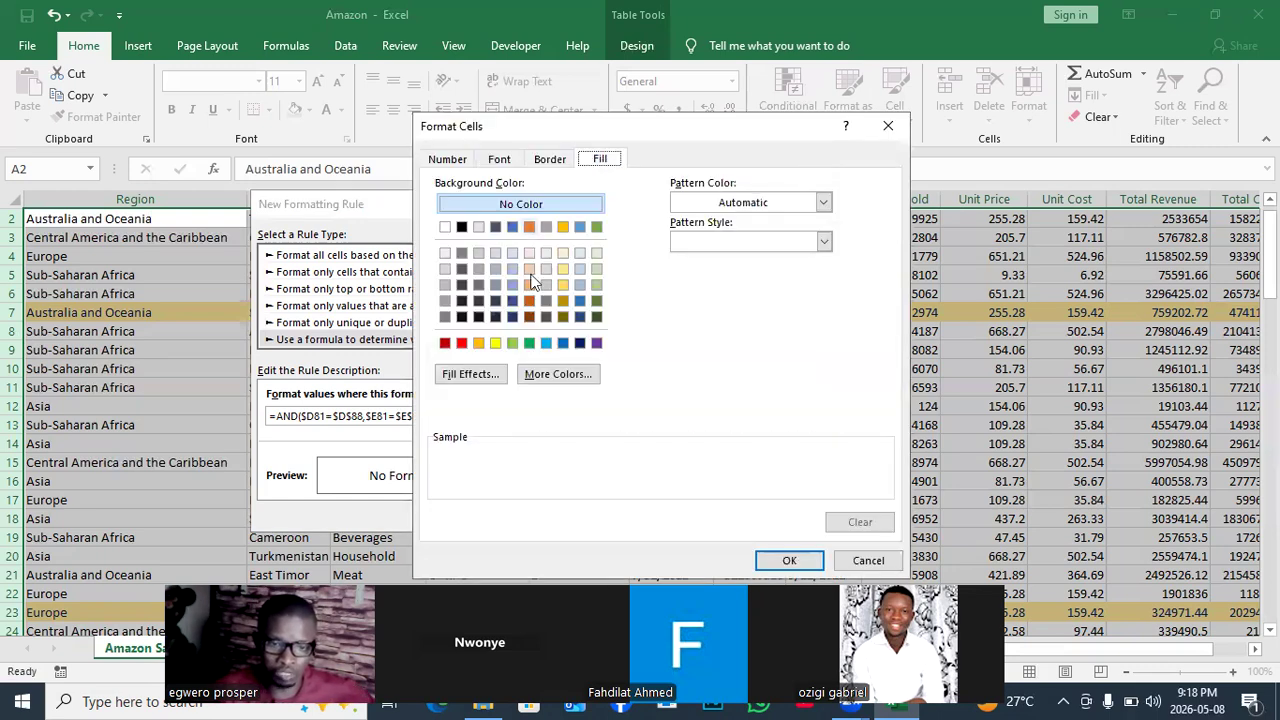
left_click(495, 344)
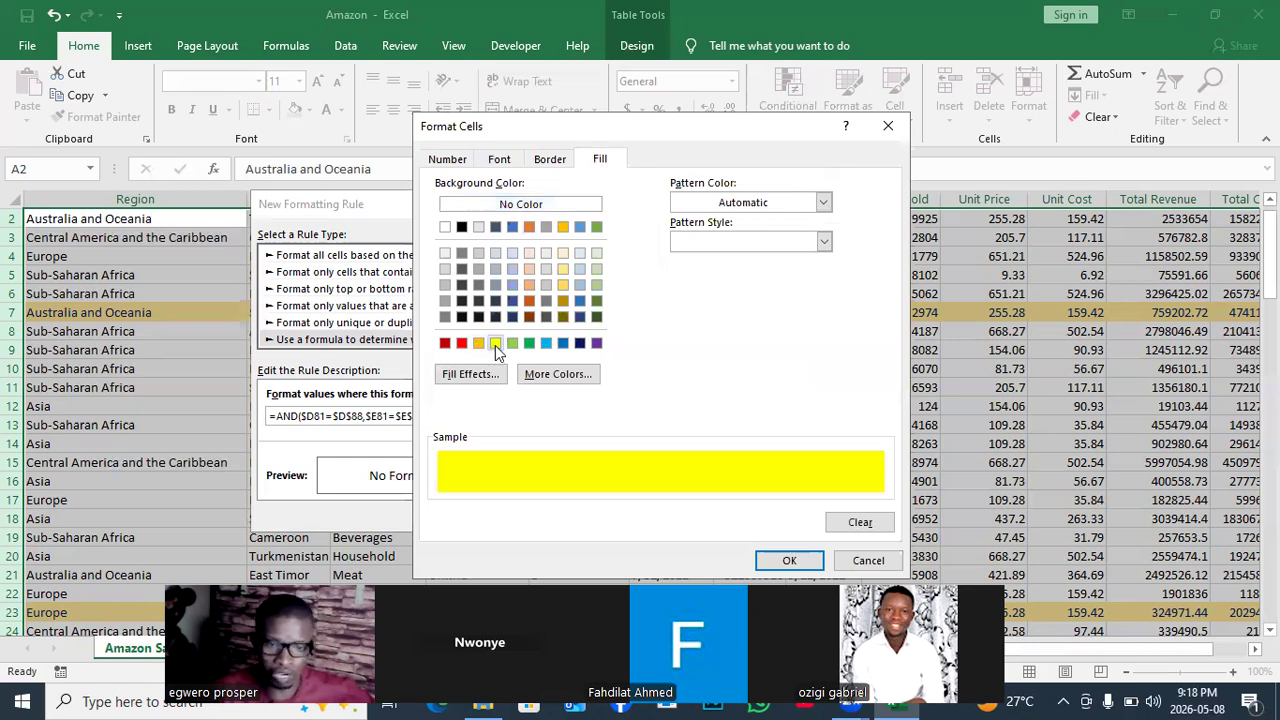
left_click(498, 162)
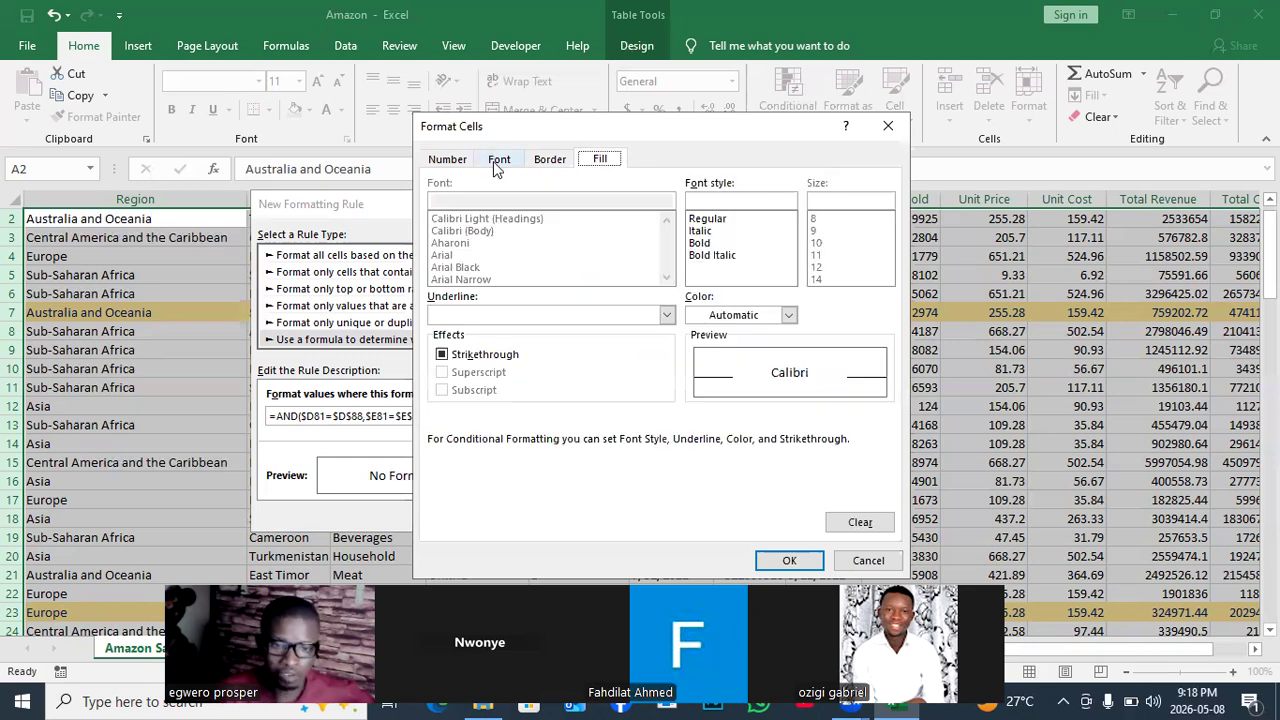
left_click(789, 316)
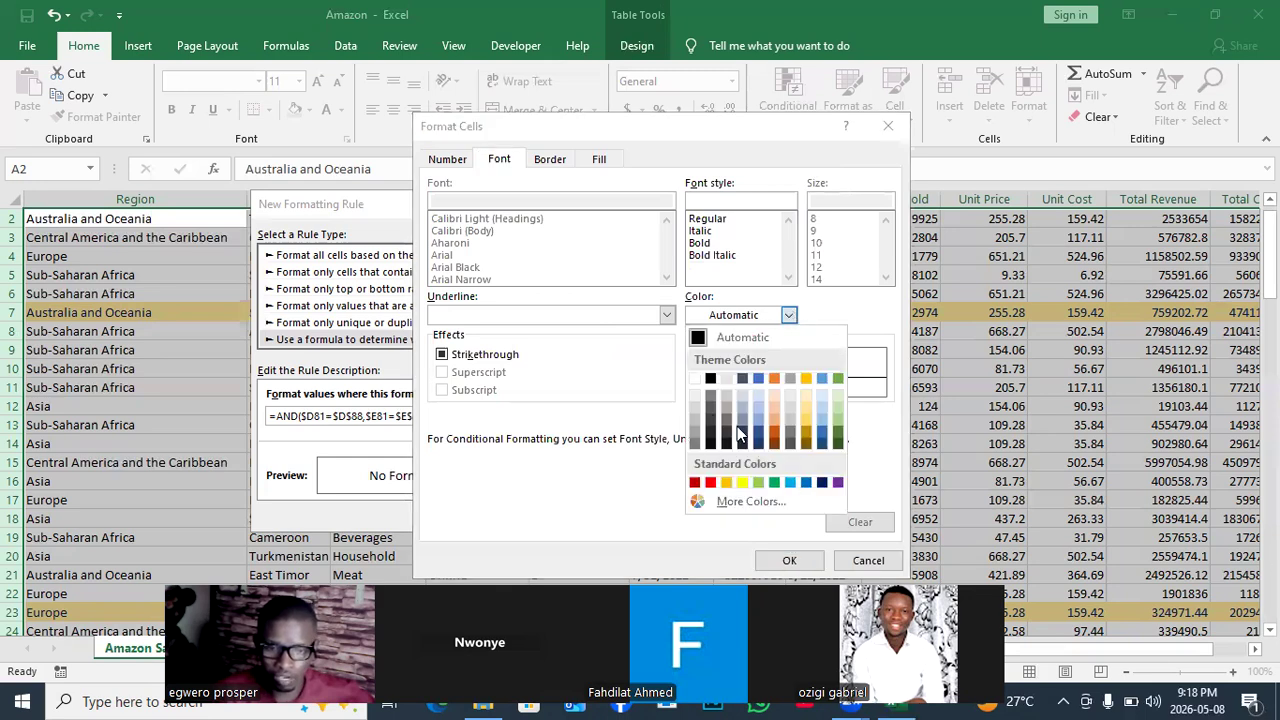
left_click(696, 378)
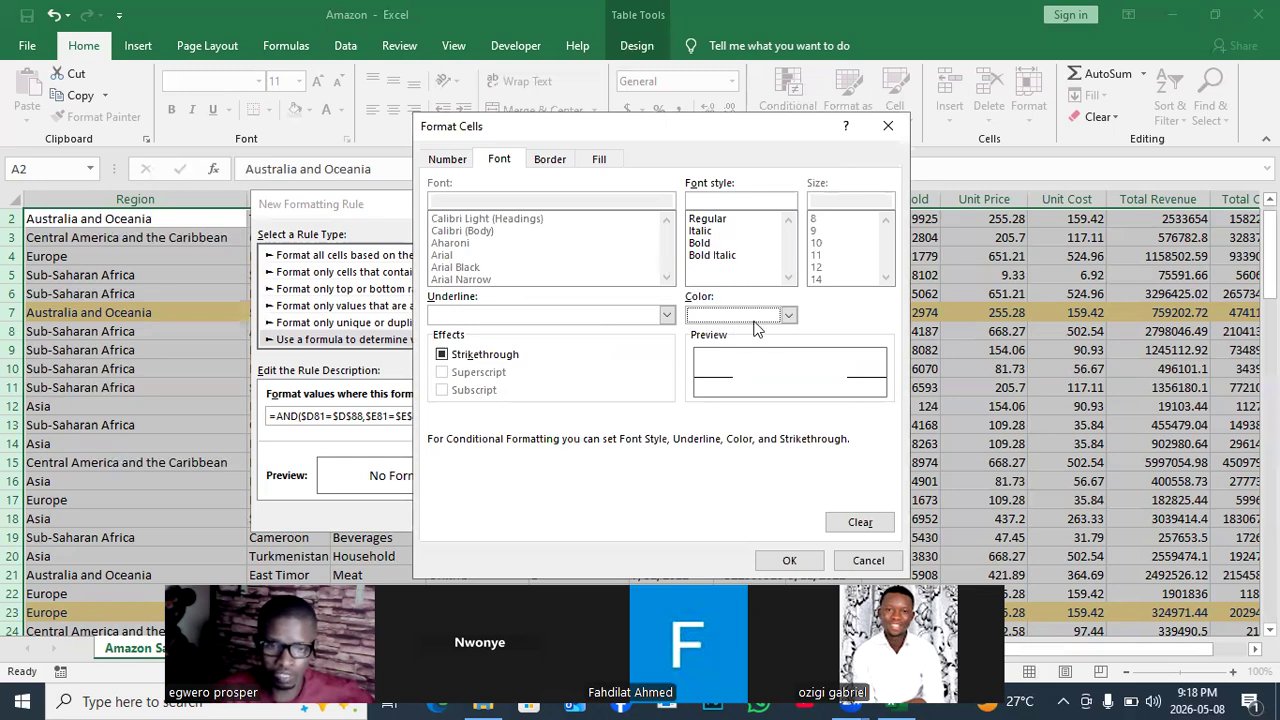
left_click(789, 316)
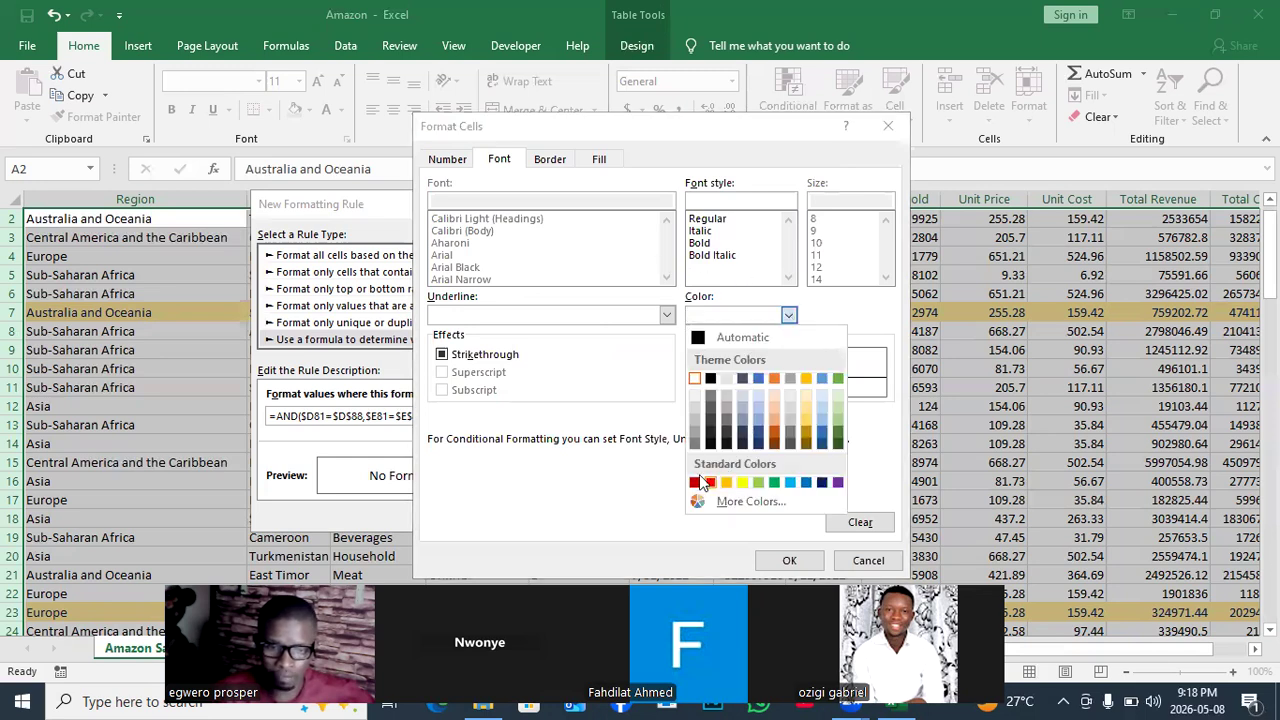
left_click(710, 378)
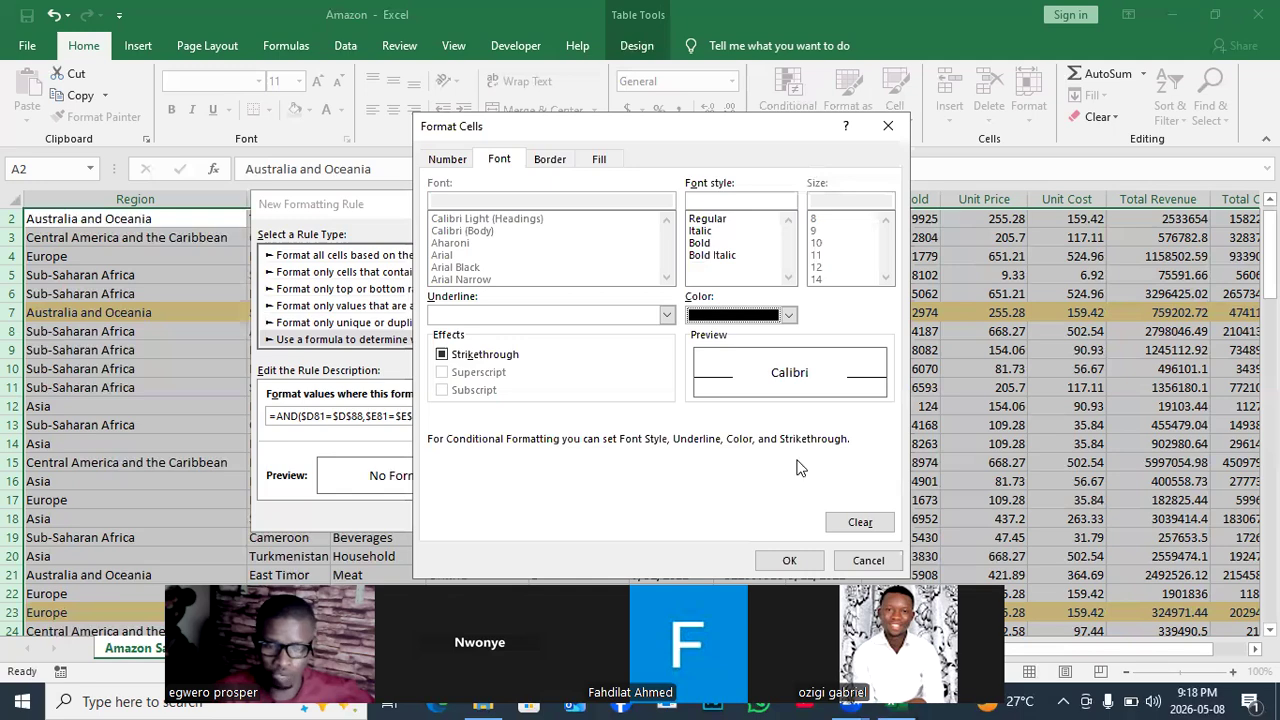
left_click(806, 563)
left_click(474, 516)
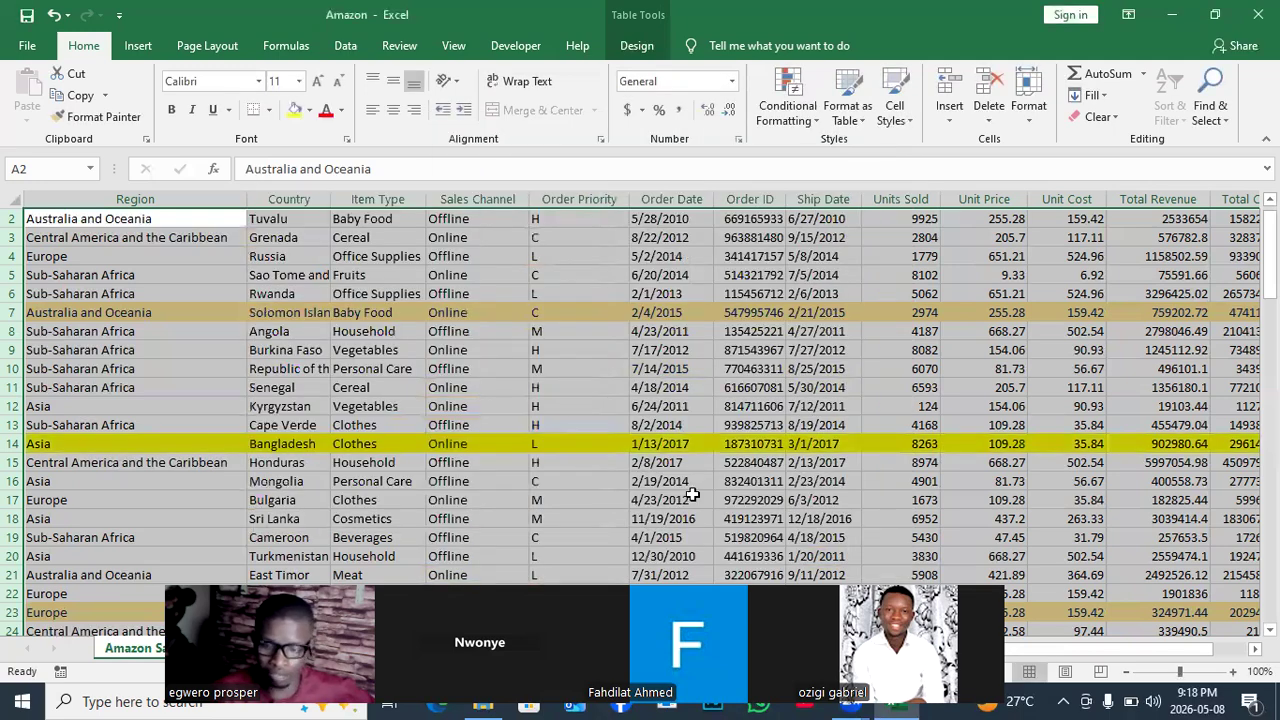
left_click_drag(1190, 650, 1240, 647)
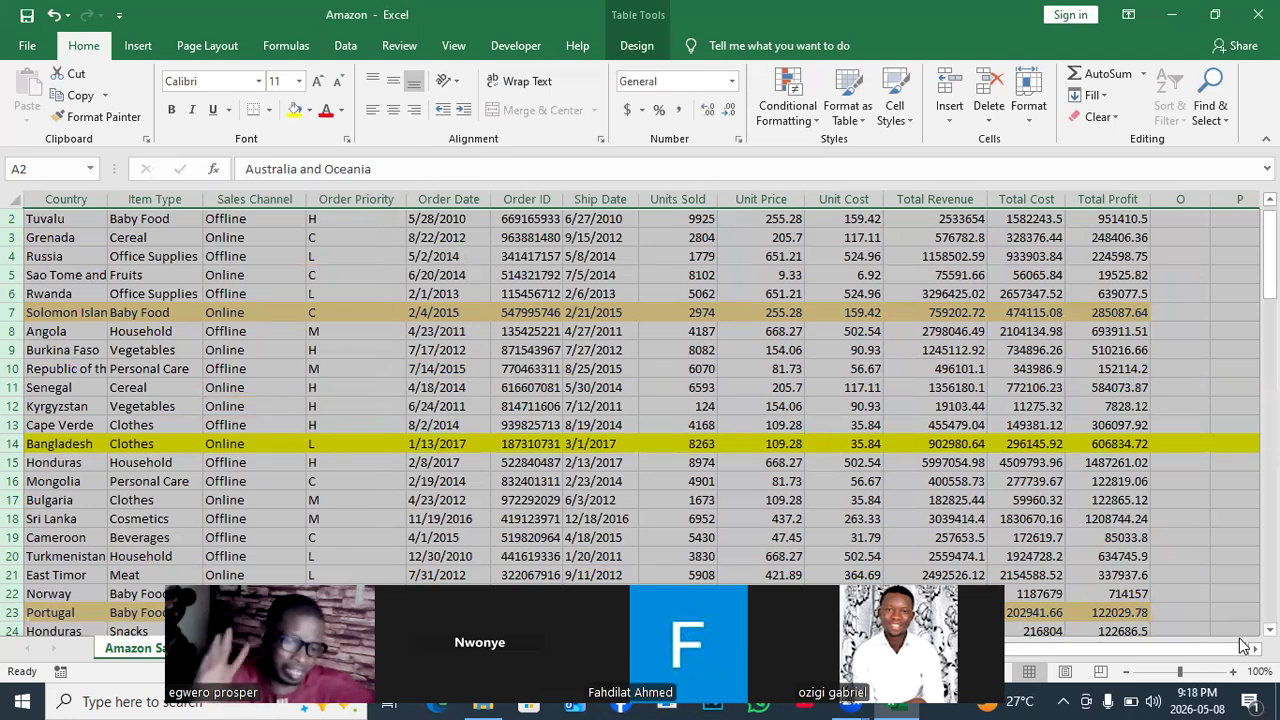
left_click_drag(1157, 651, 1172, 452)
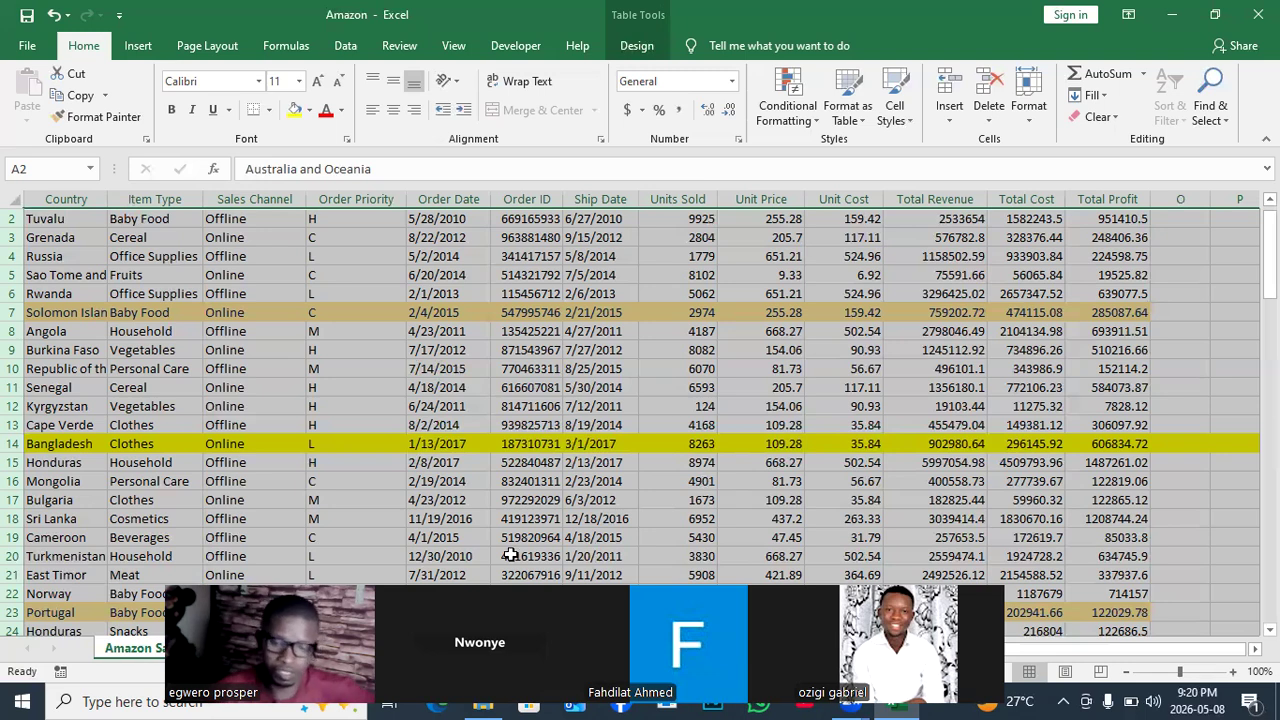
In the Conditional Formatting Rules Manager, turn on Stop If True for the first rule.
left_click(815, 127)
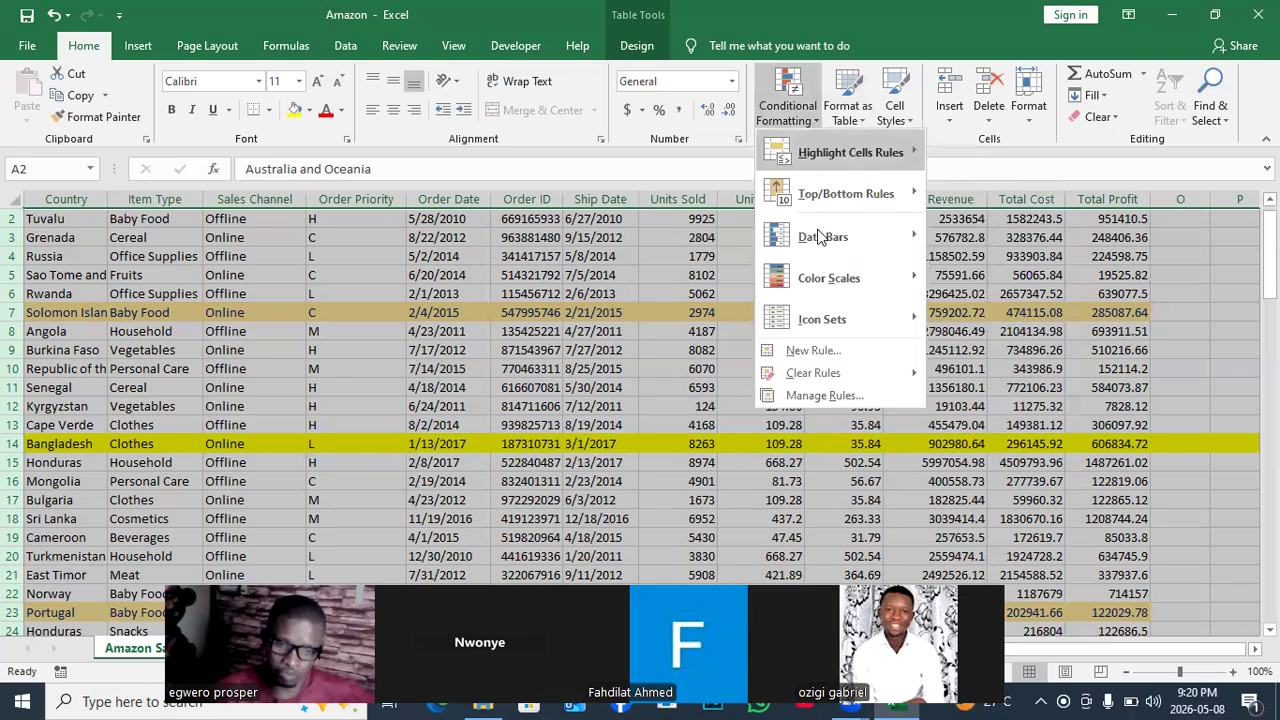
left_click(814, 396)
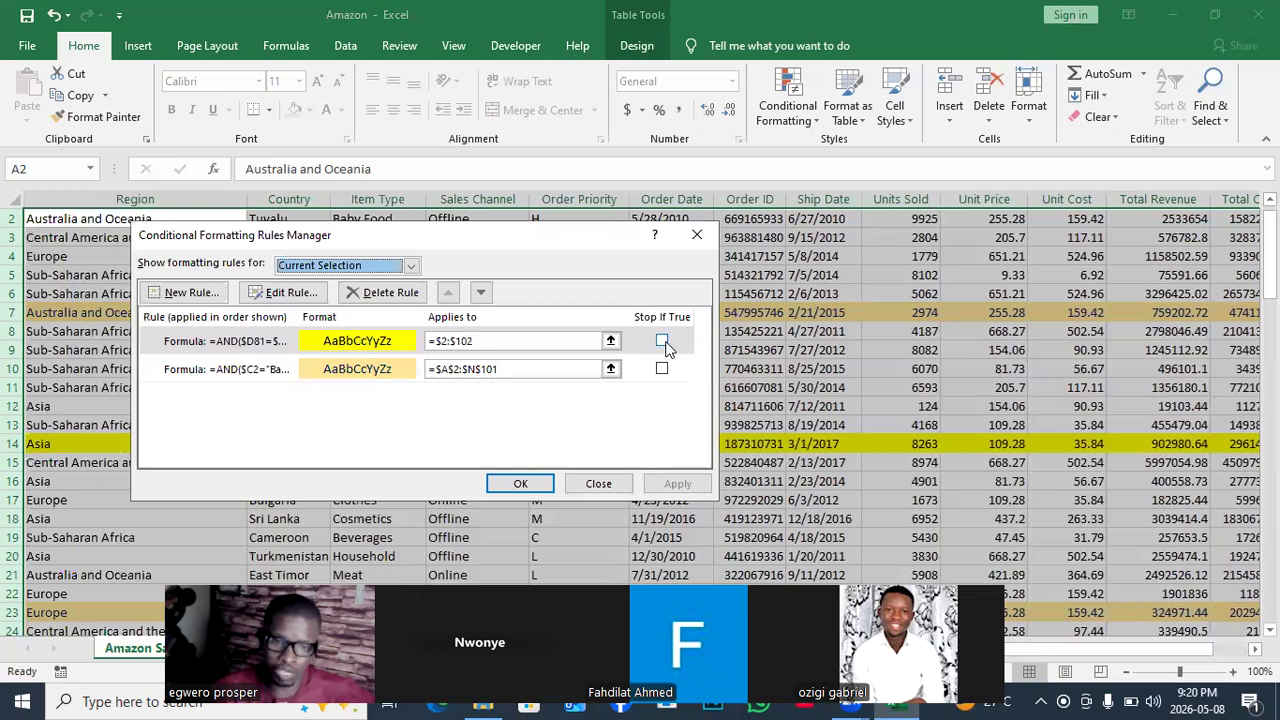
left_click(662, 341)
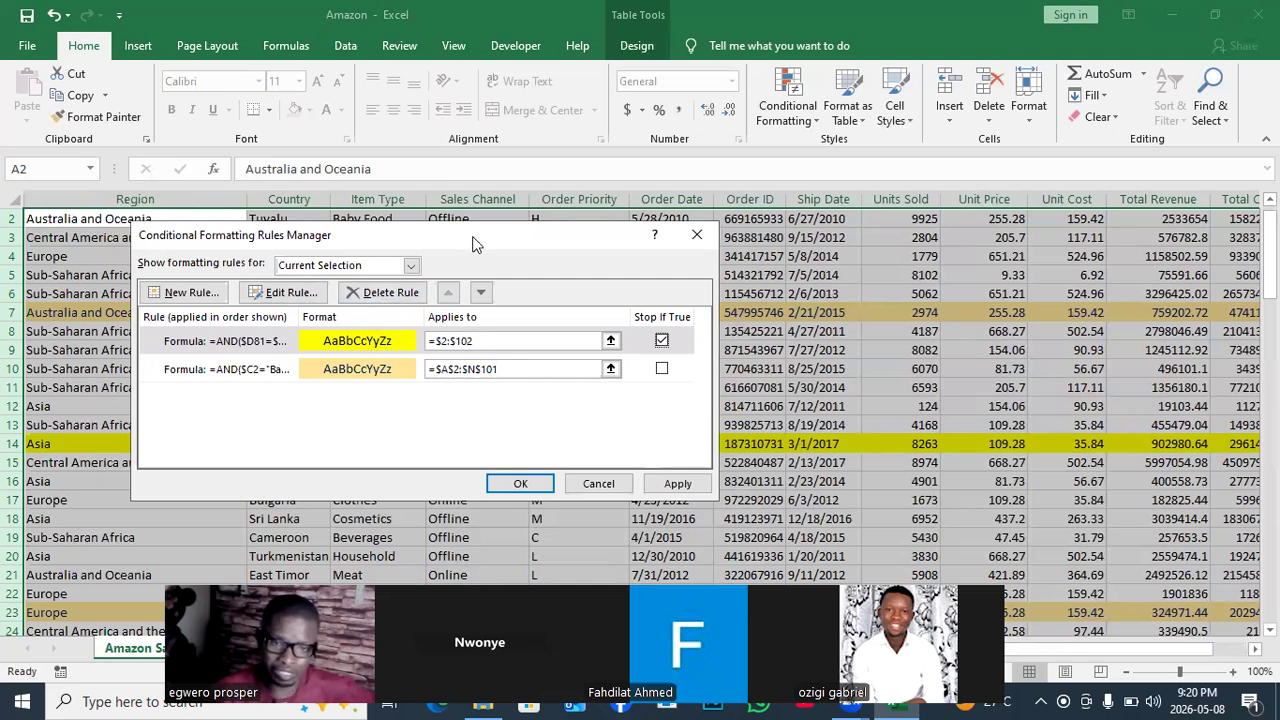
Open the yellow Units Sold rule for editing.
left_click_drag(475, 244, 644, 69)
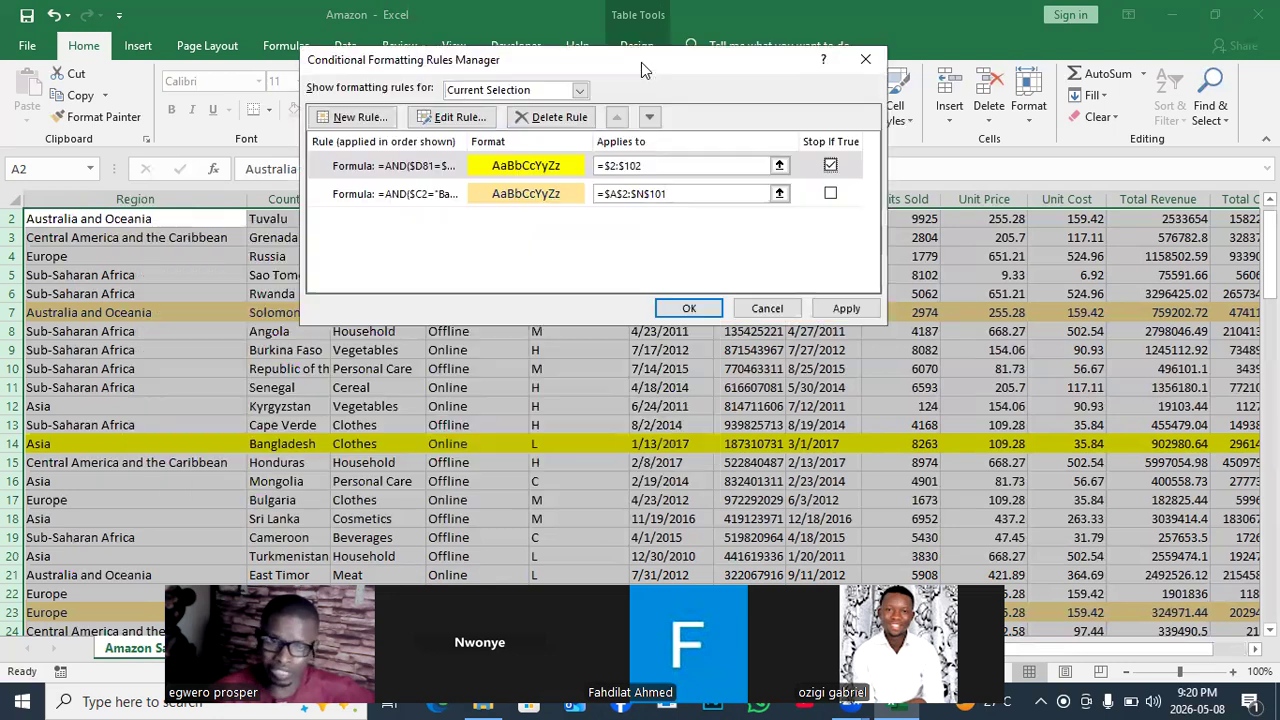
left_click(555, 170)
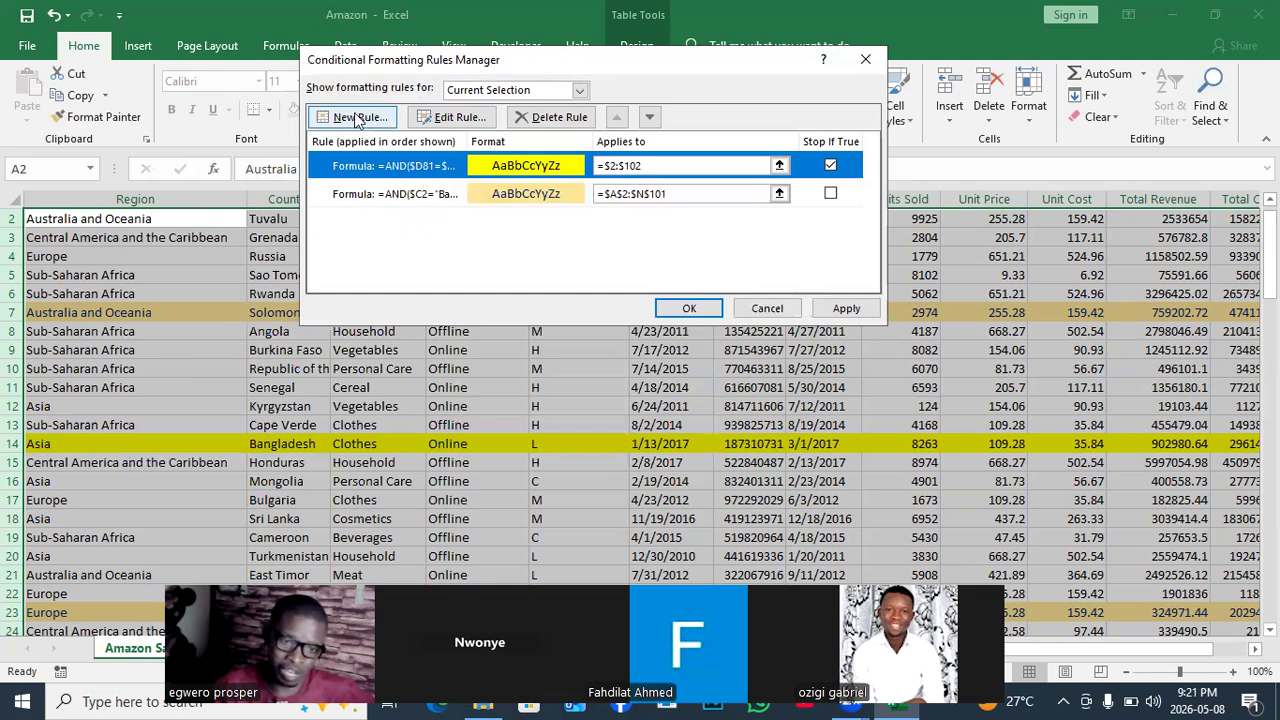
left_click(450, 116)
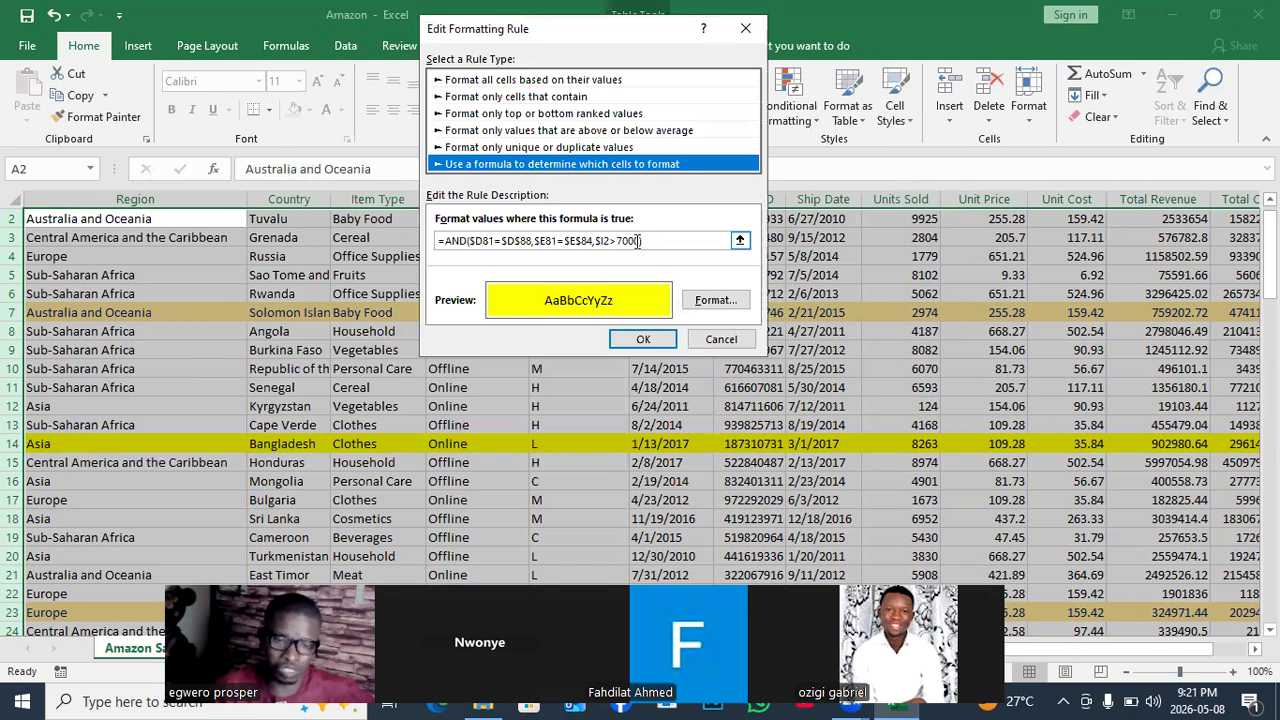
Erase the rule's old formula back to the =AND( opening.
left_click(643, 240)
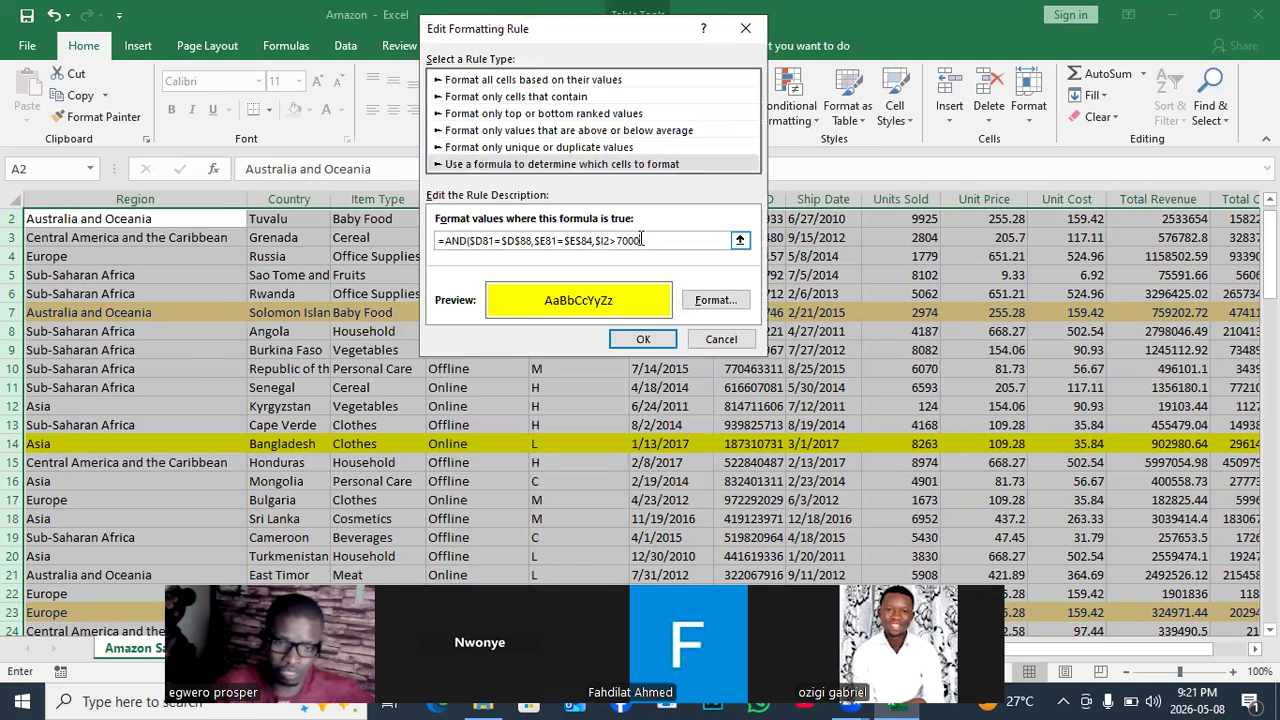
key("BackSpace")
key("BackSpace")
key("BackSpace")
key("BackSpace")
key("BackSpace")
key("BackSpace")
key("BackSpace")
key("BackSpace")
key("BackSpace")
key("BackSpace")
key("BackSpace")
key("BackSpace")
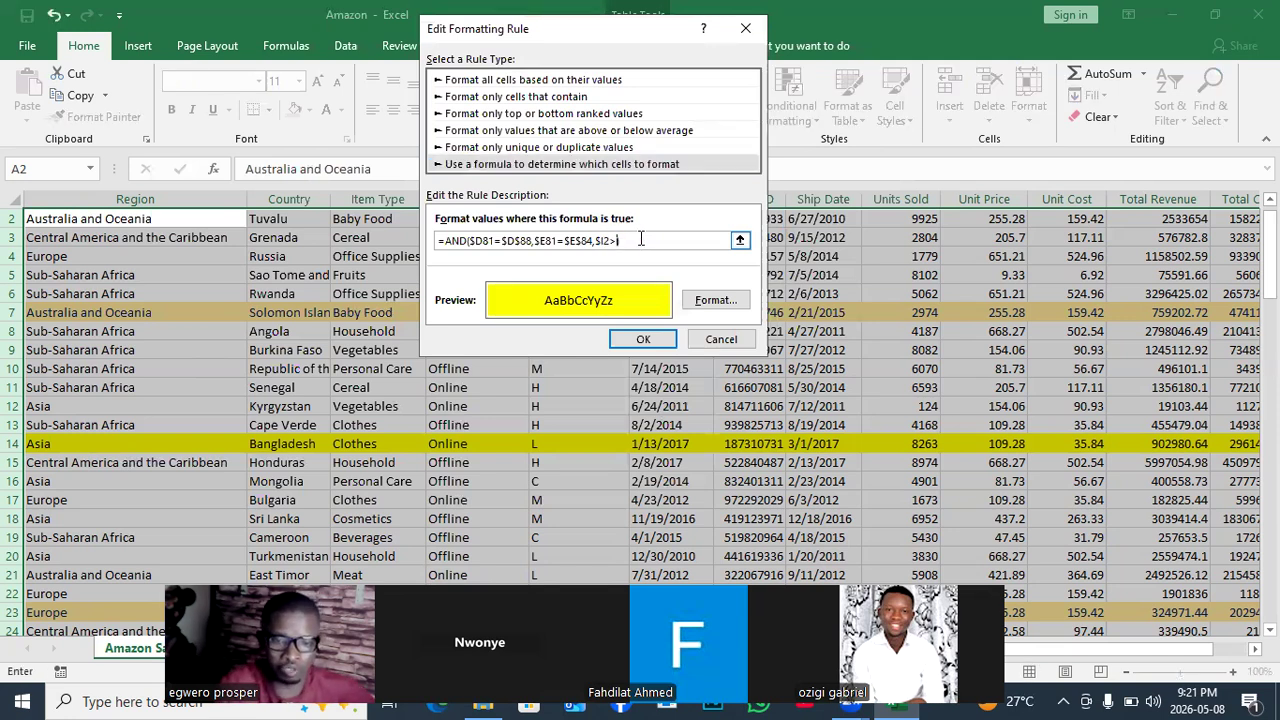
key("BackSpace")
key("BackSpace")
key("BackSpace")
key("BackSpace")
key("BackSpace")
key("BackSpace")
key("BackSpace")
key("BackSpace")
key("BackSpace")
key("BackSpace")
key("BackSpace")
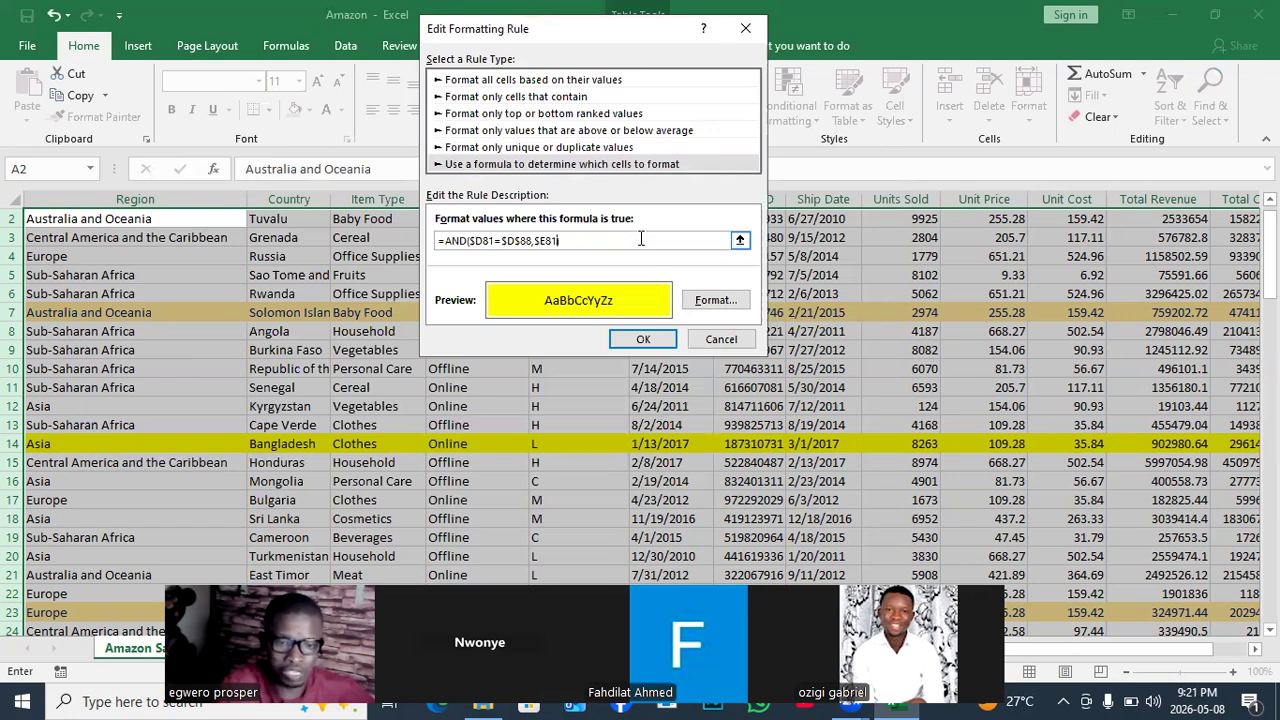
key("BackSpace")
key("BackSpace")
key("BackSpace")
key("BackSpace")
key("BackSpace")
key("BackSpace")
key("BackSpace")
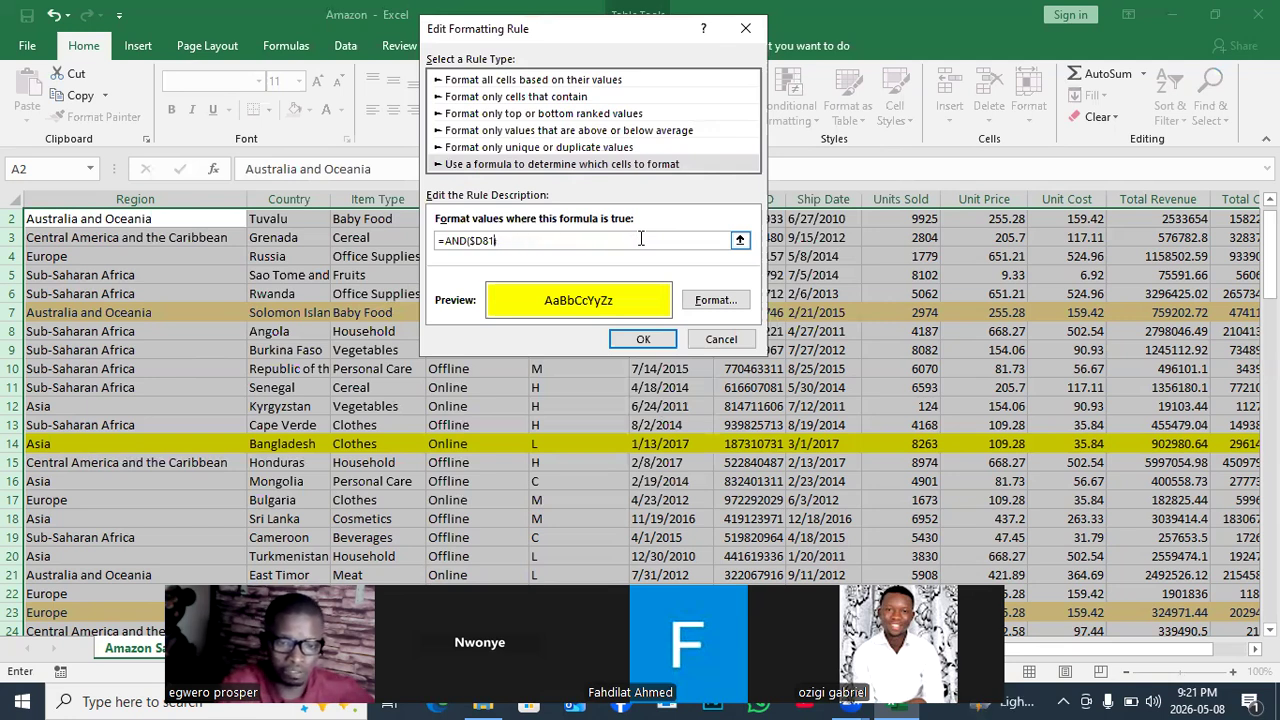
key("BackSpace")
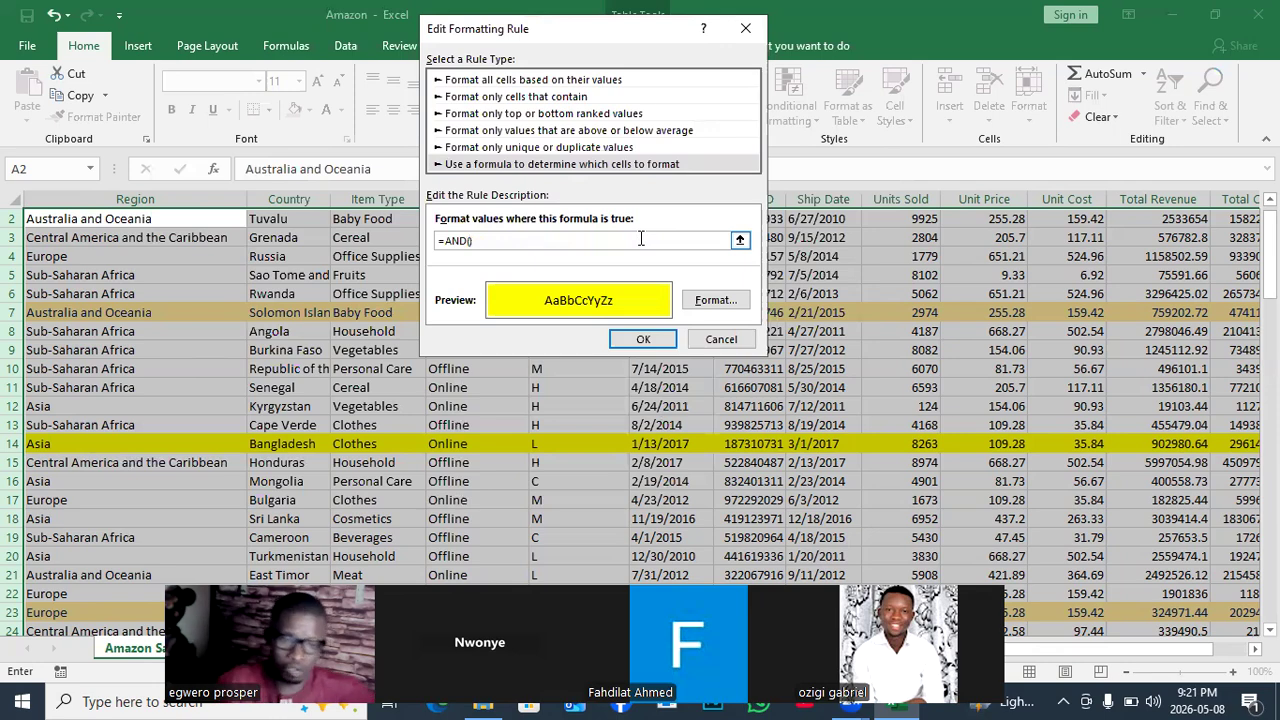
left_click_drag(615, 32, 912, 116)
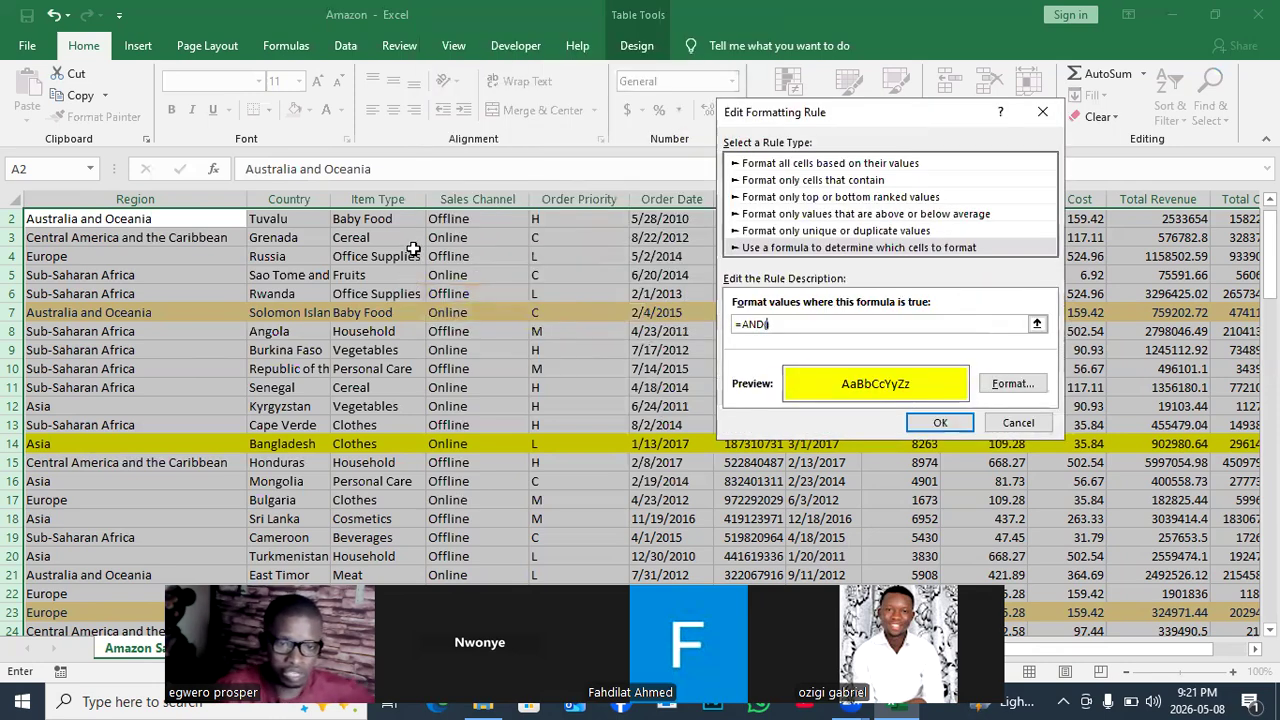
Add the Sales Channel condition $D2="Offline", to the formula.
left_click(464, 217)
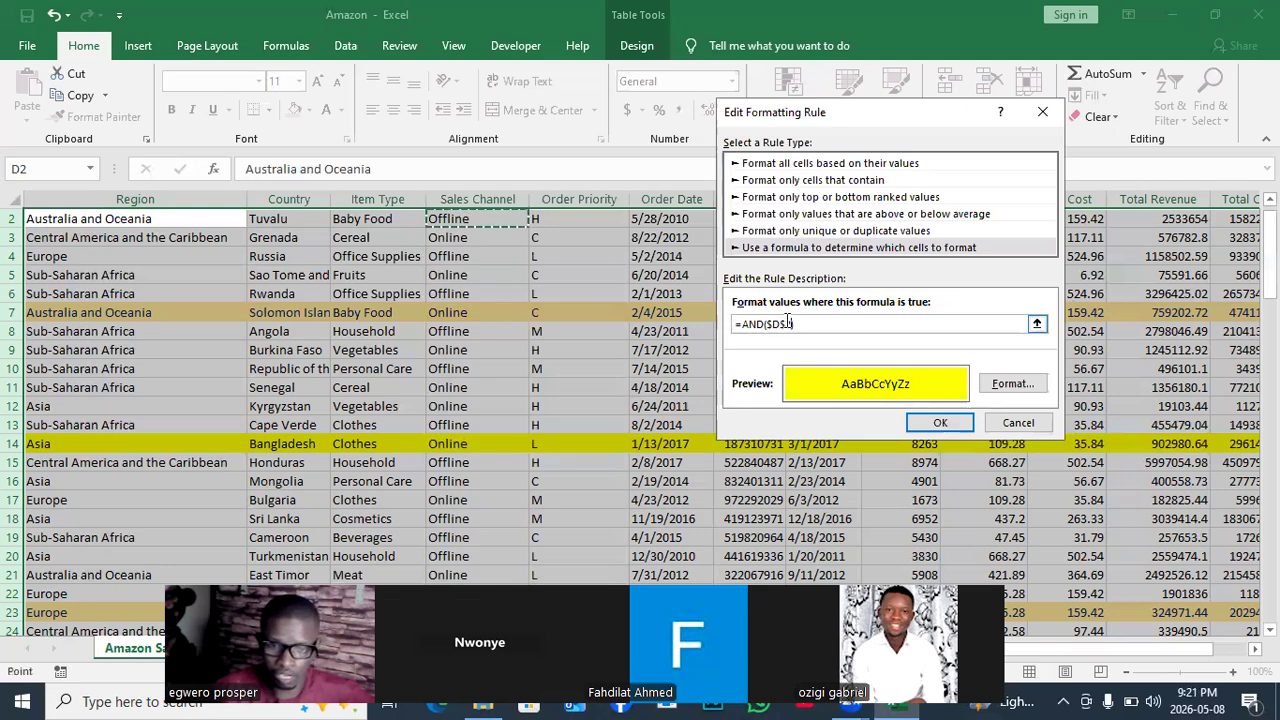
left_click(787, 322)
key("BackSpace")
key("BackSpace")
type("2")
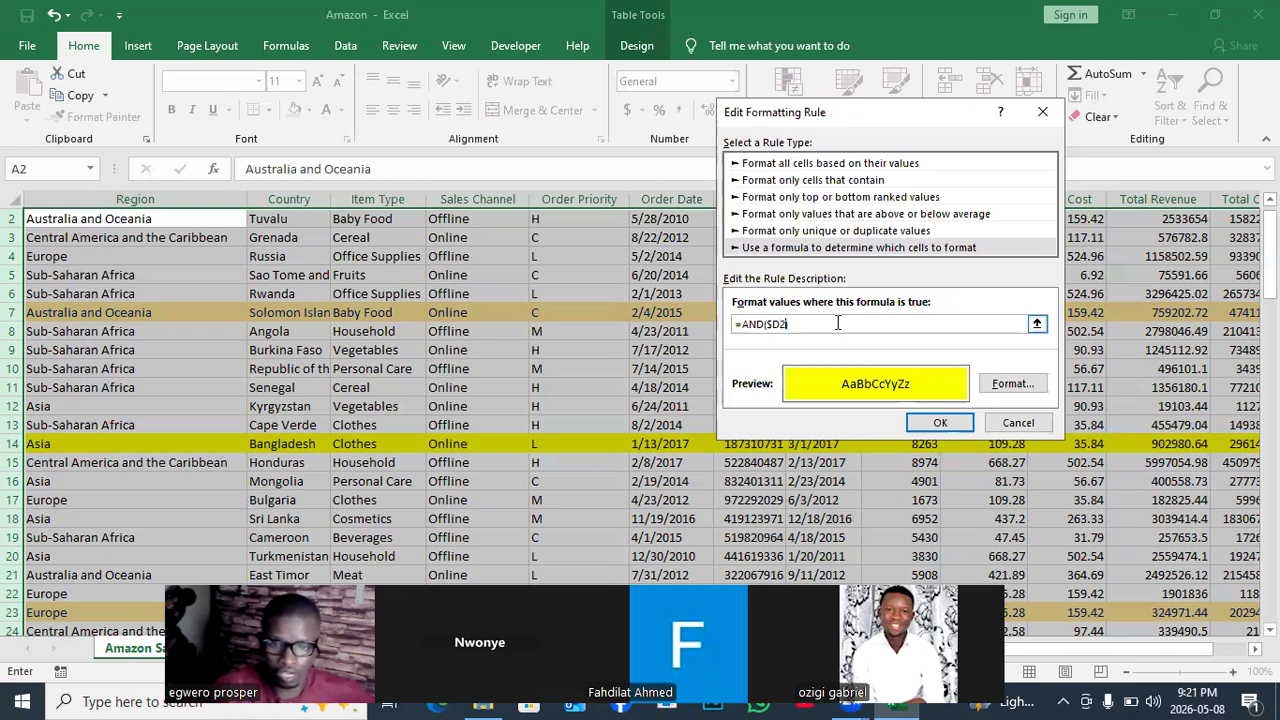
type("=")
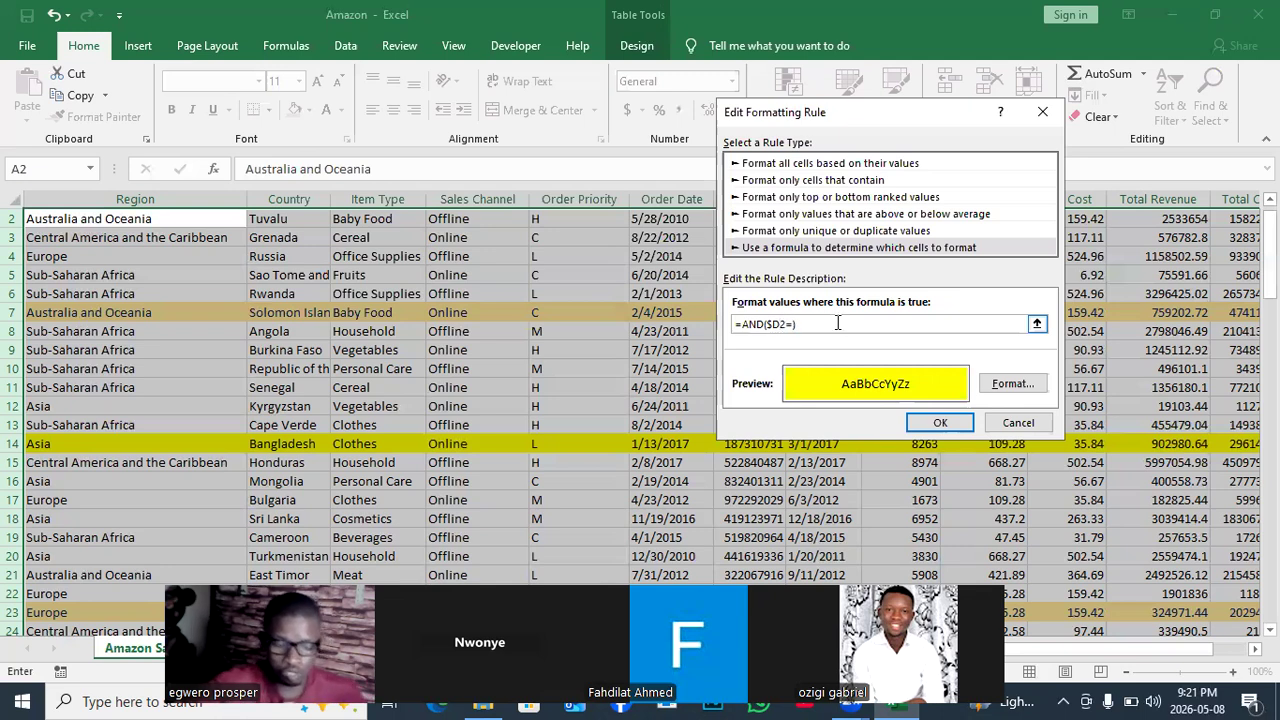
type("\"")
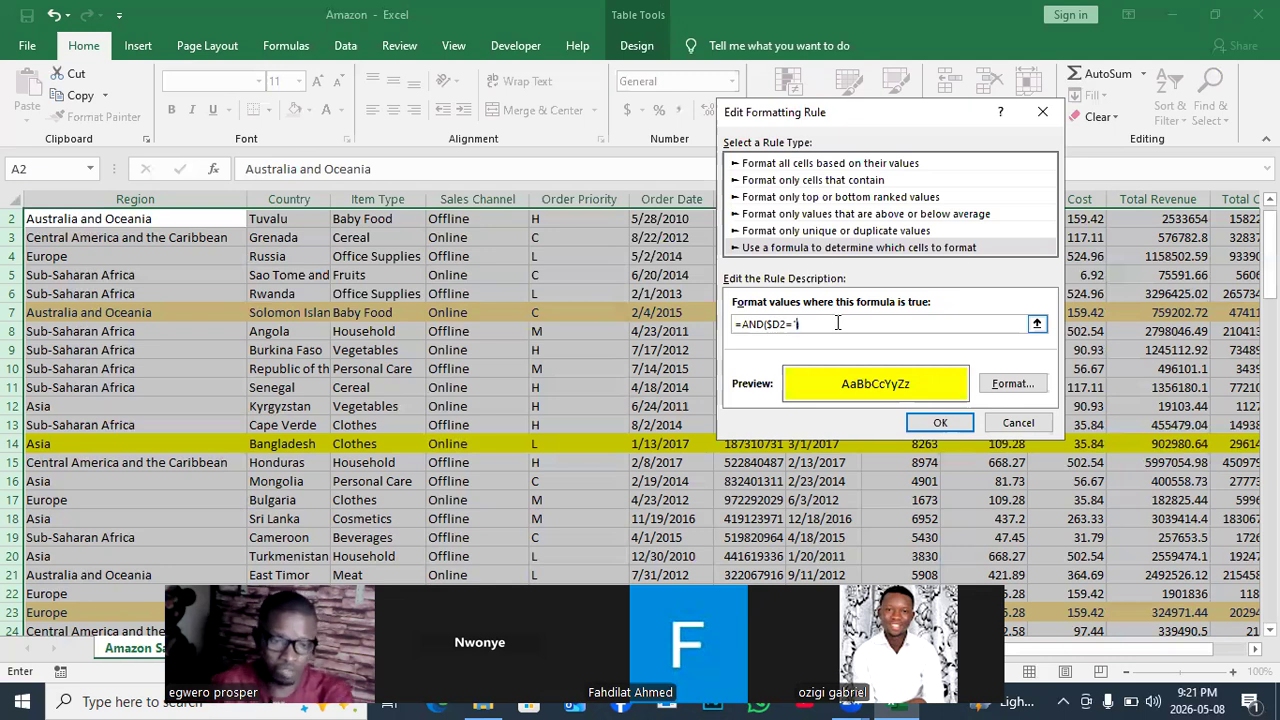
type("o")
key("BackSpace")
type("O")
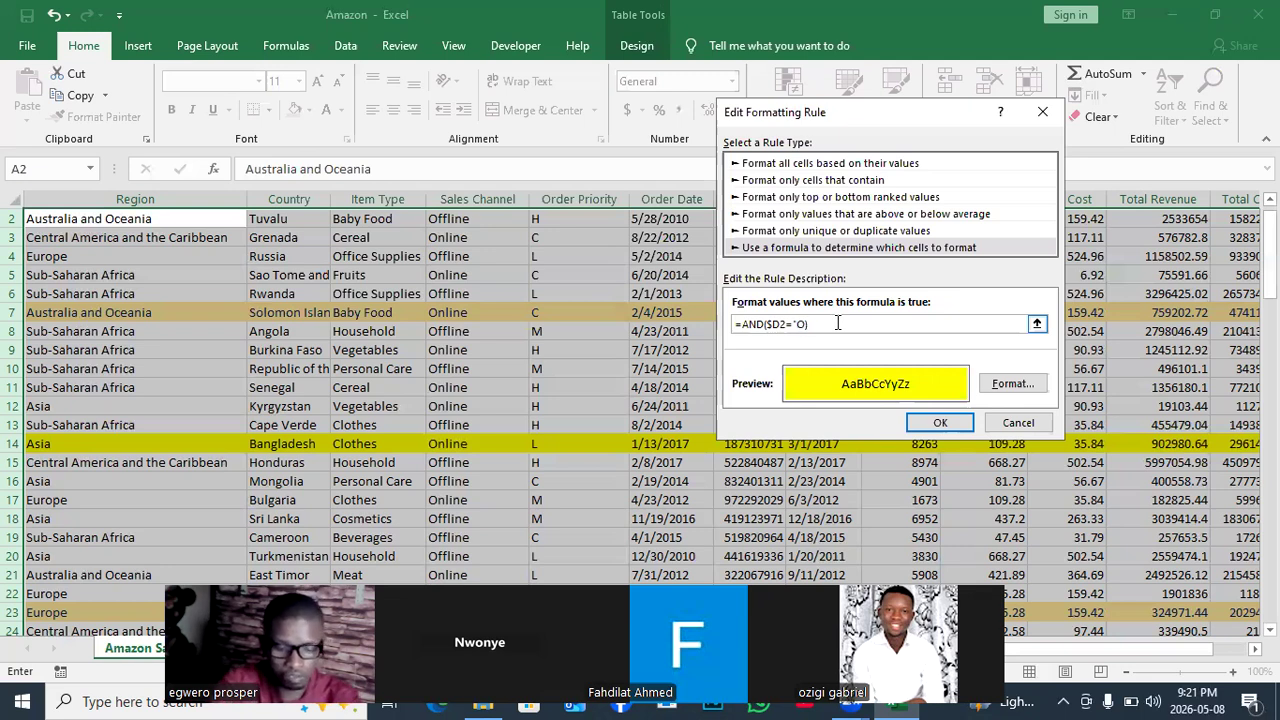
type("ffli")
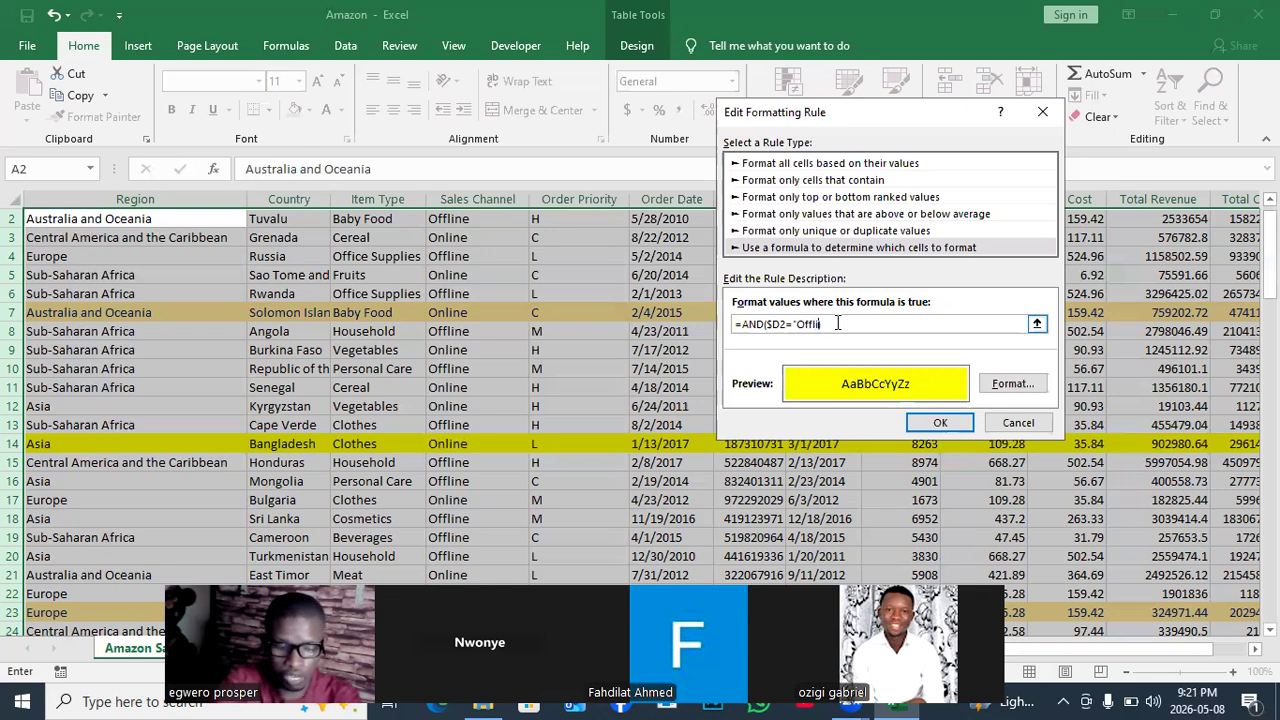
type("ne\",")
Add the Order Priority condition $E2="H", to the formula.
left_click_drag(948, 118, 1044, 244)
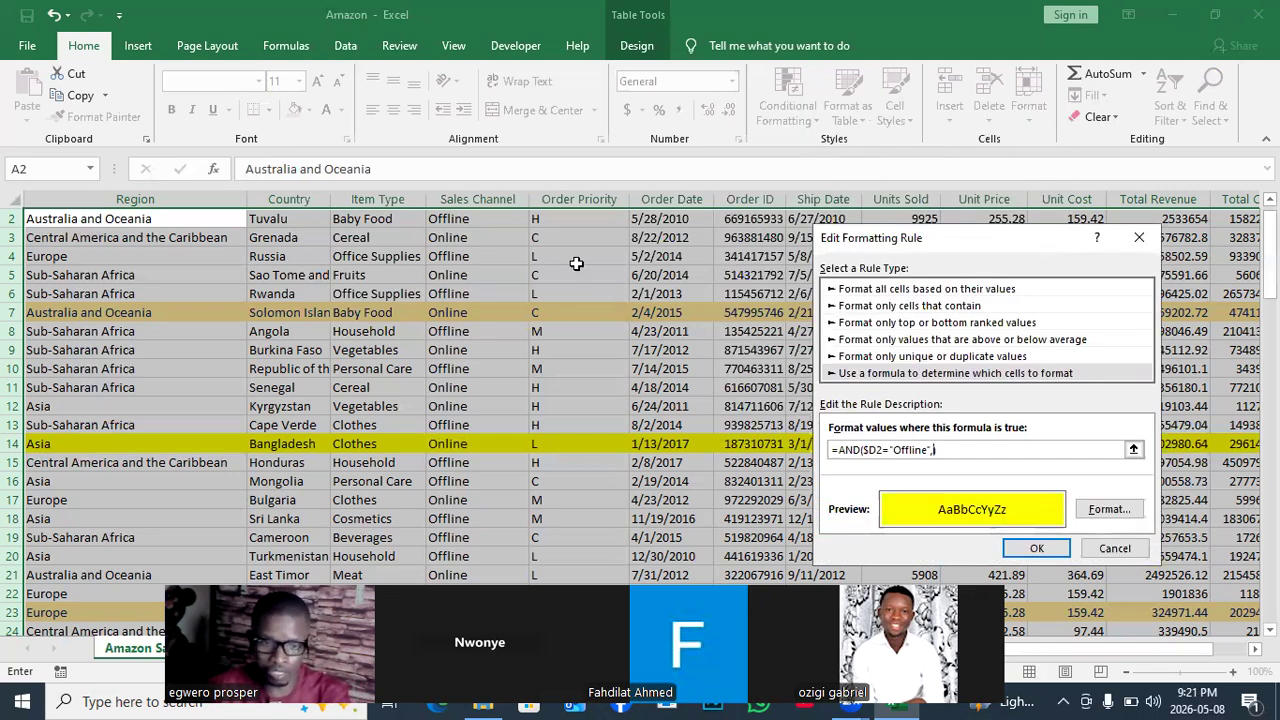
left_click(548, 221)
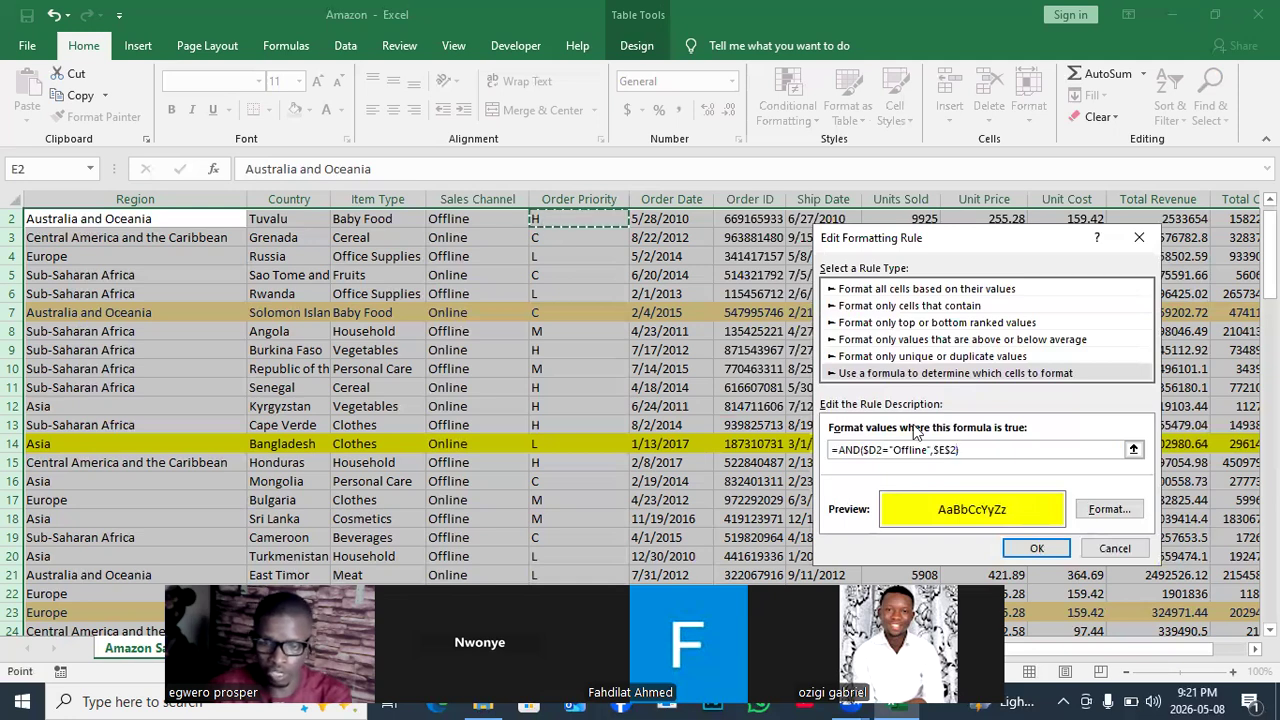
left_click(952, 448)
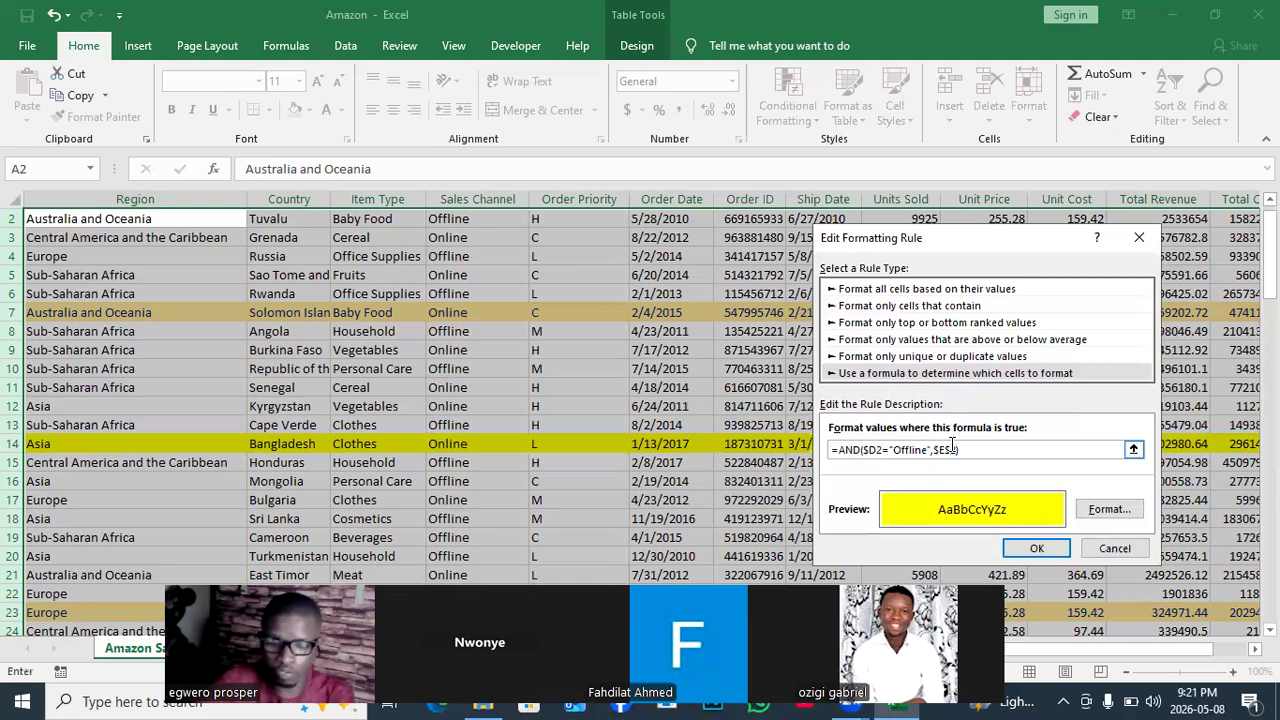
key("BackSpace")
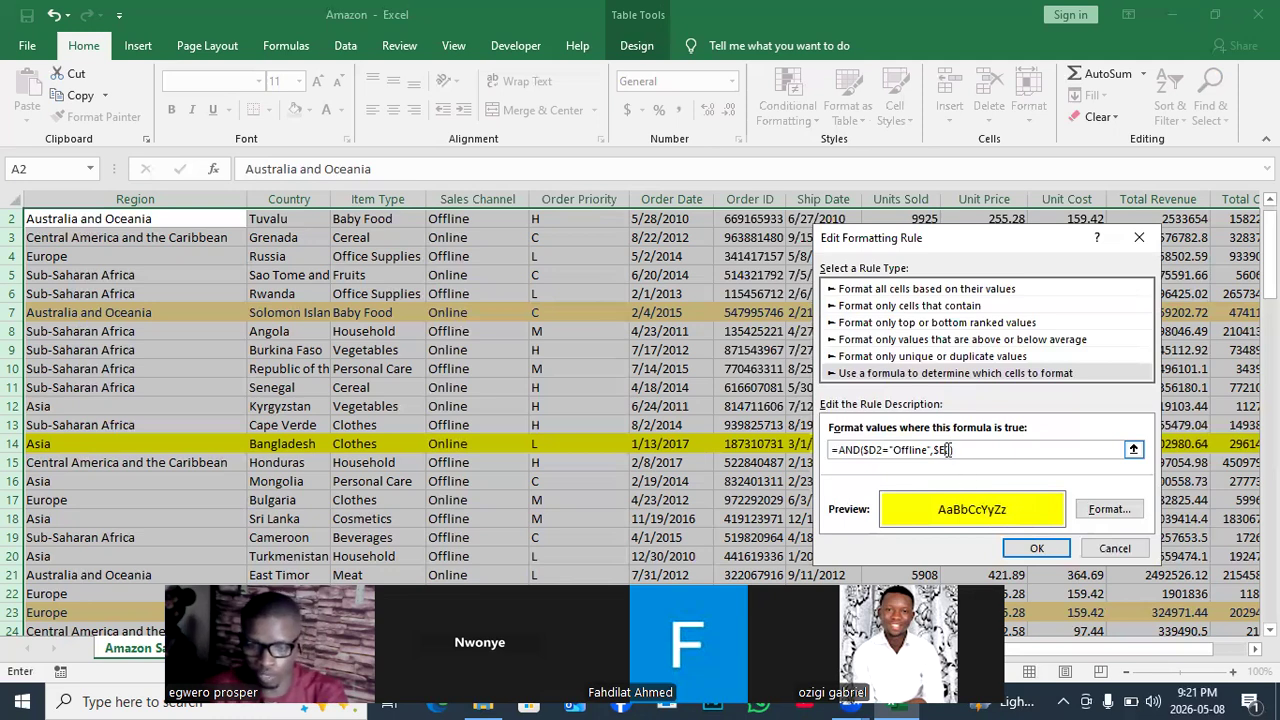
type(")")
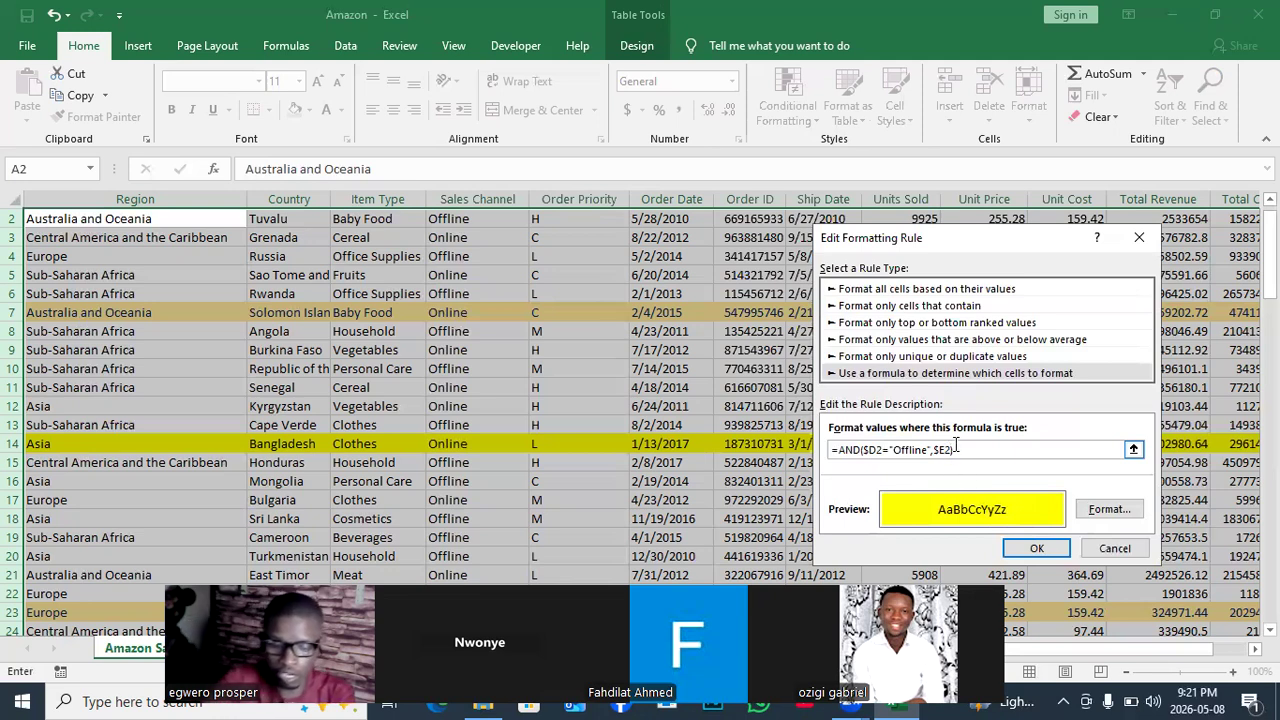
type("=")
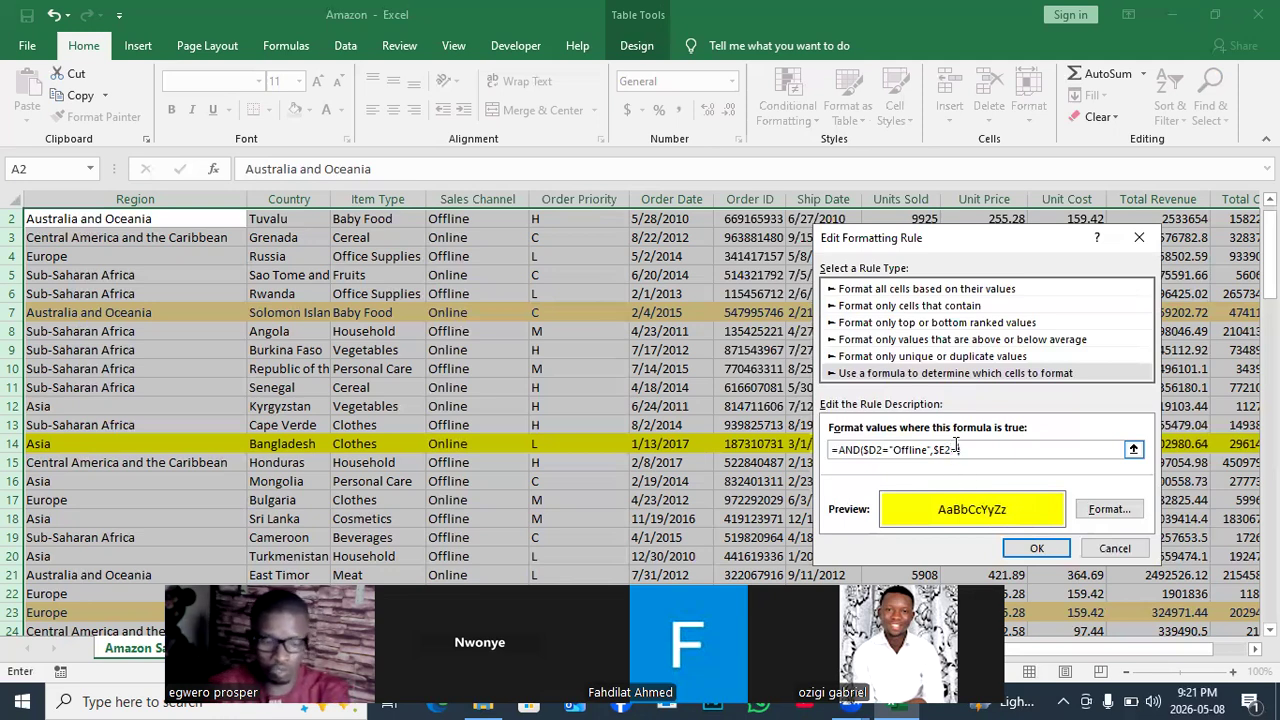
type("\"")
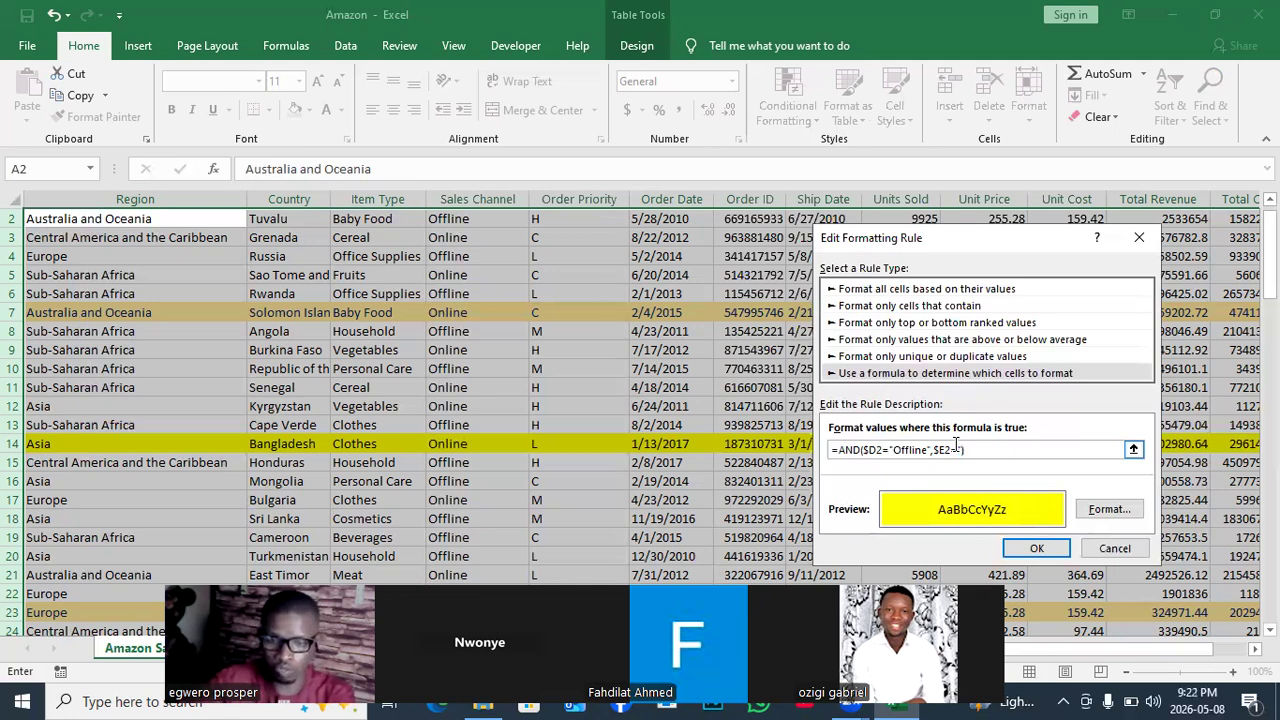
type("H\"")
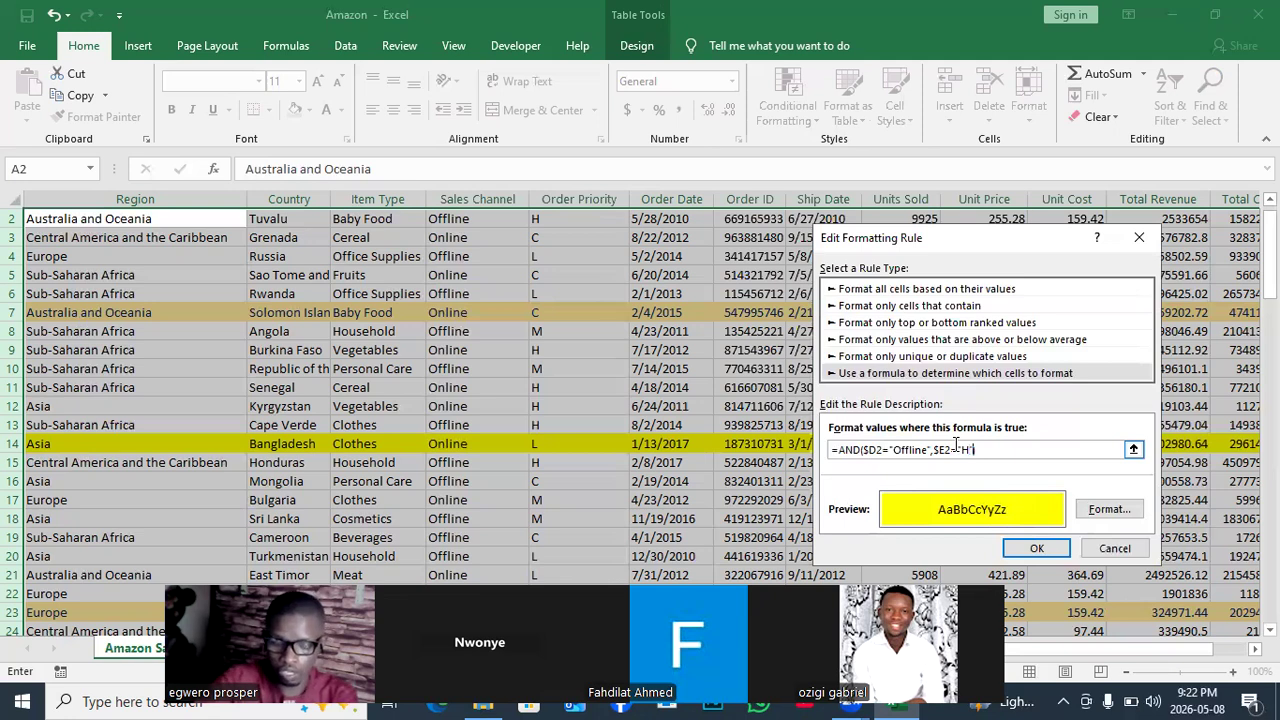
type(",")
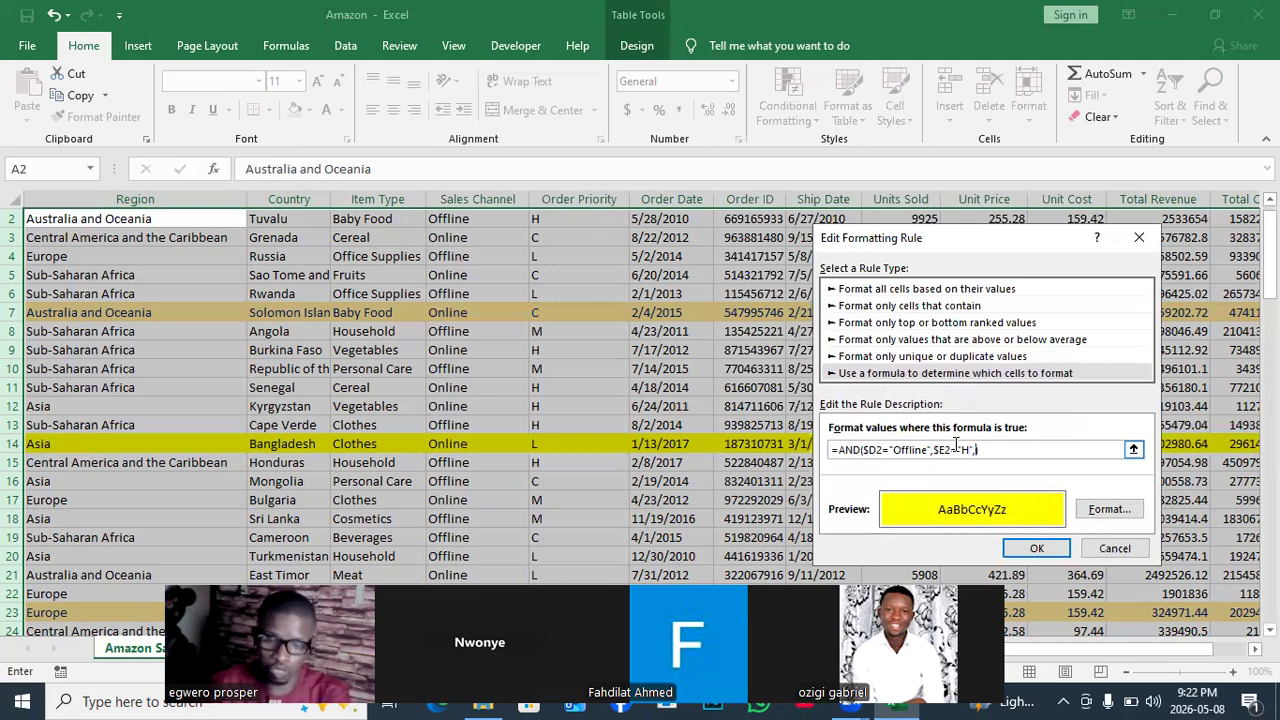
Finish the formula with $I2>7000 and confirm the edited rule.
left_click_drag(1033, 245, 361, 189)
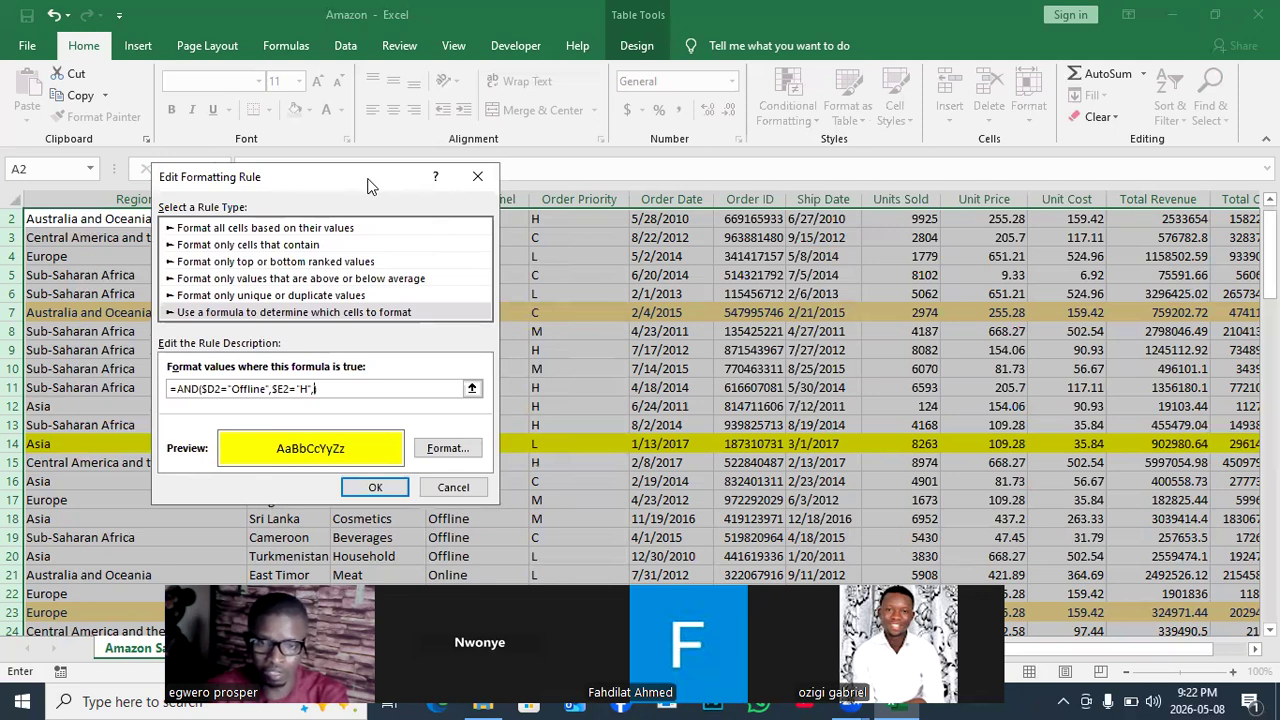
left_click_drag(370, 186, 424, 168)
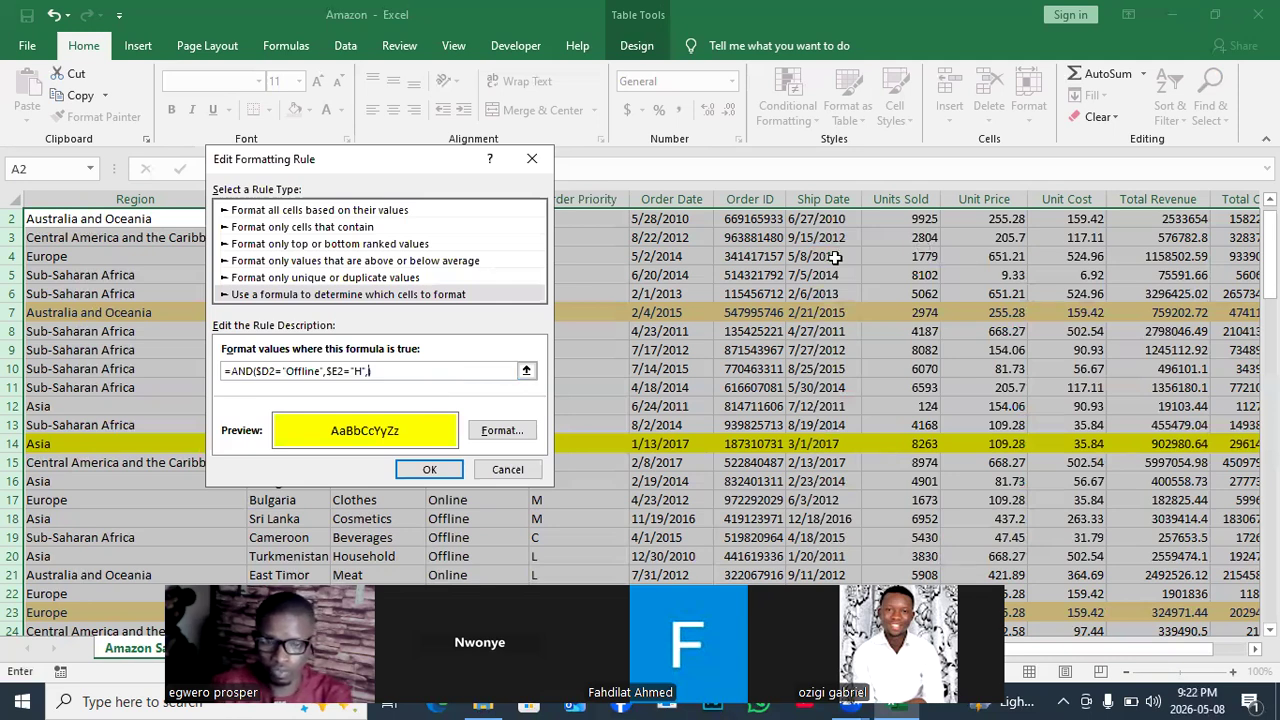
left_click(928, 222)
left_click(380, 371)
left_click(384, 372)
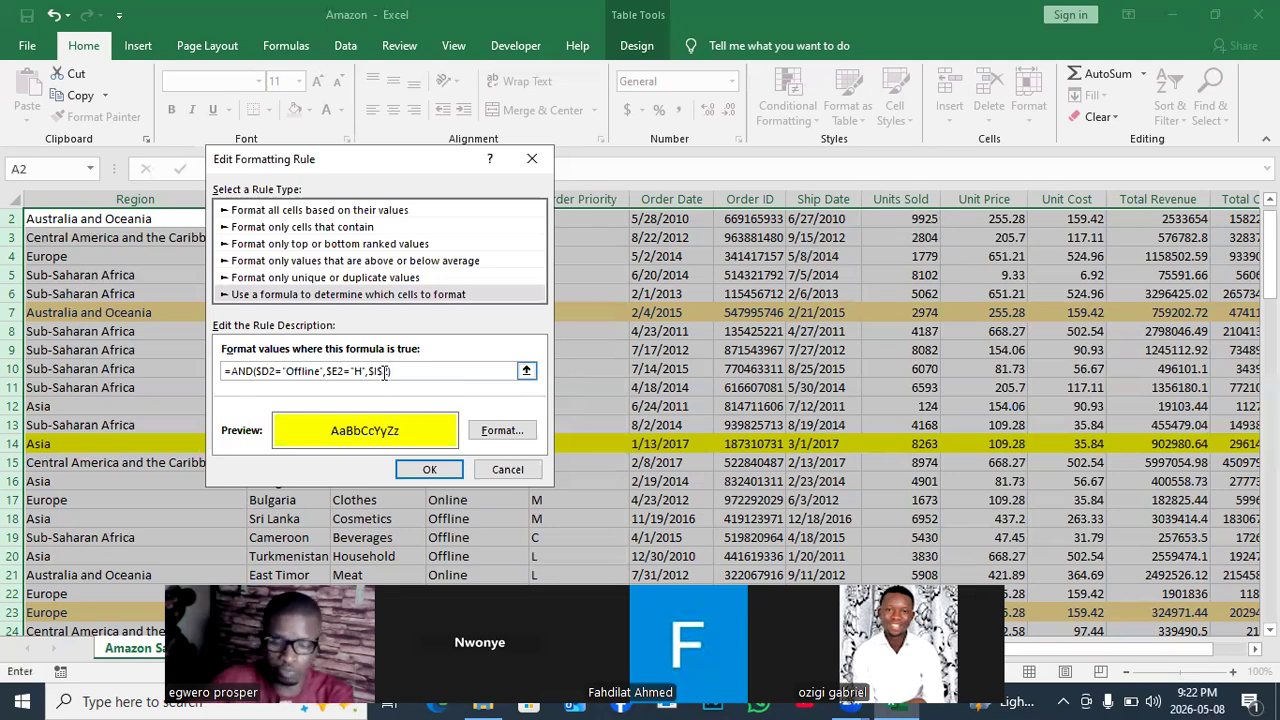
key("BackSpace")
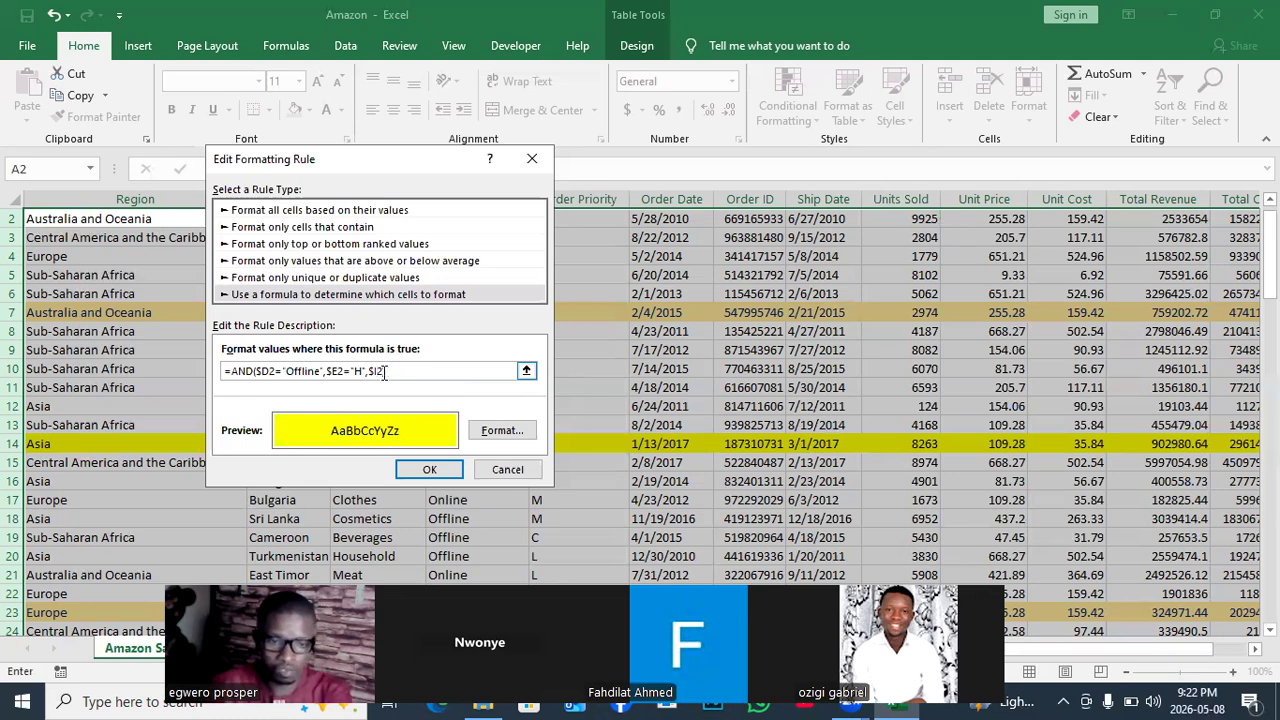
type("=7")
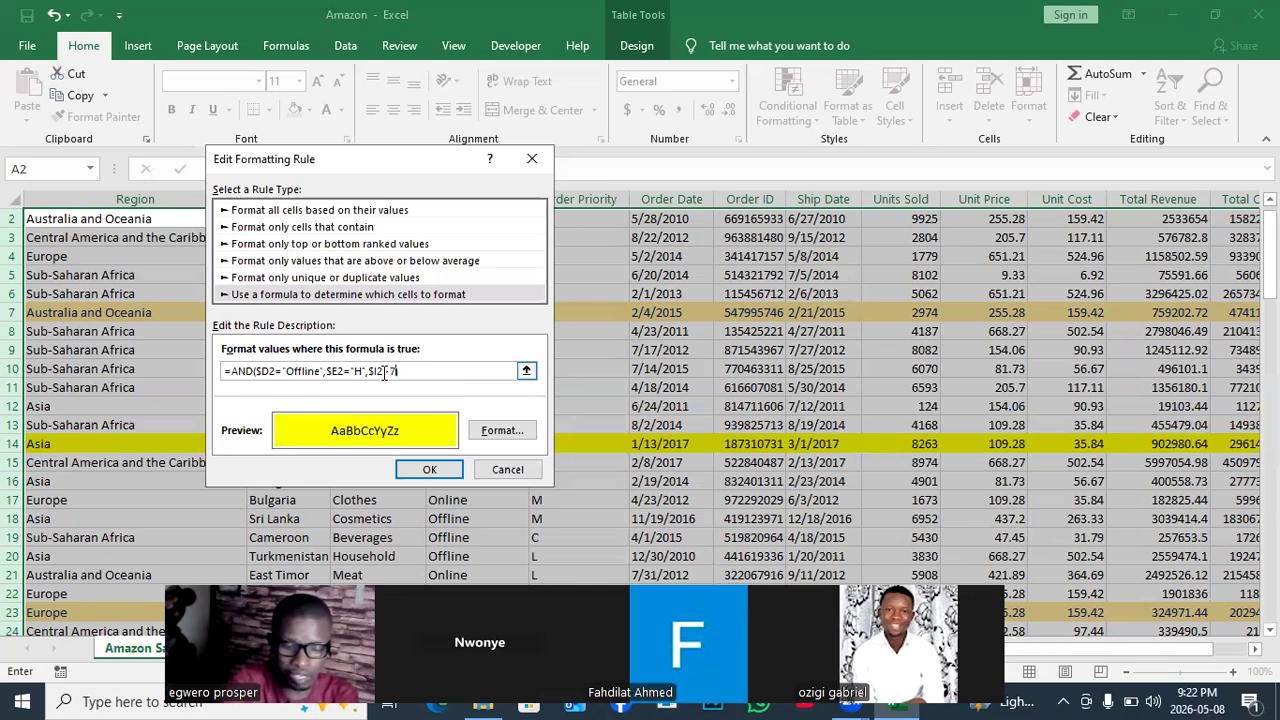
type("000")
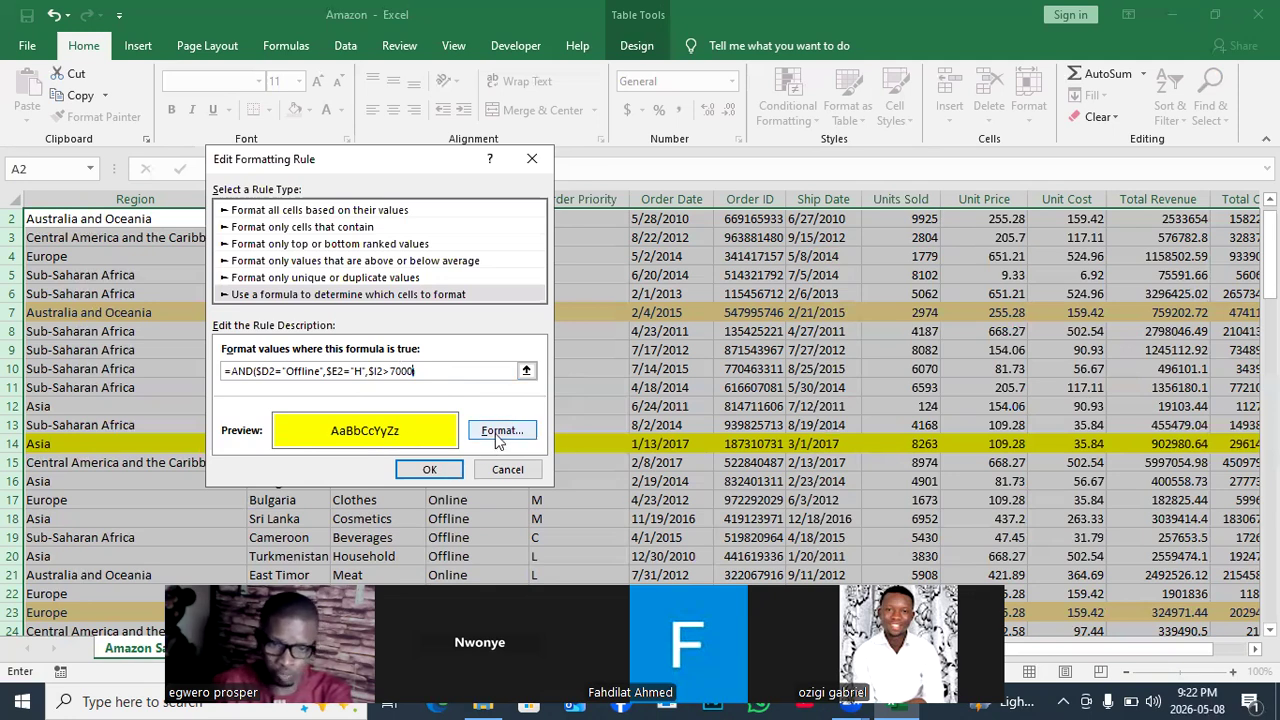
left_click(430, 471)
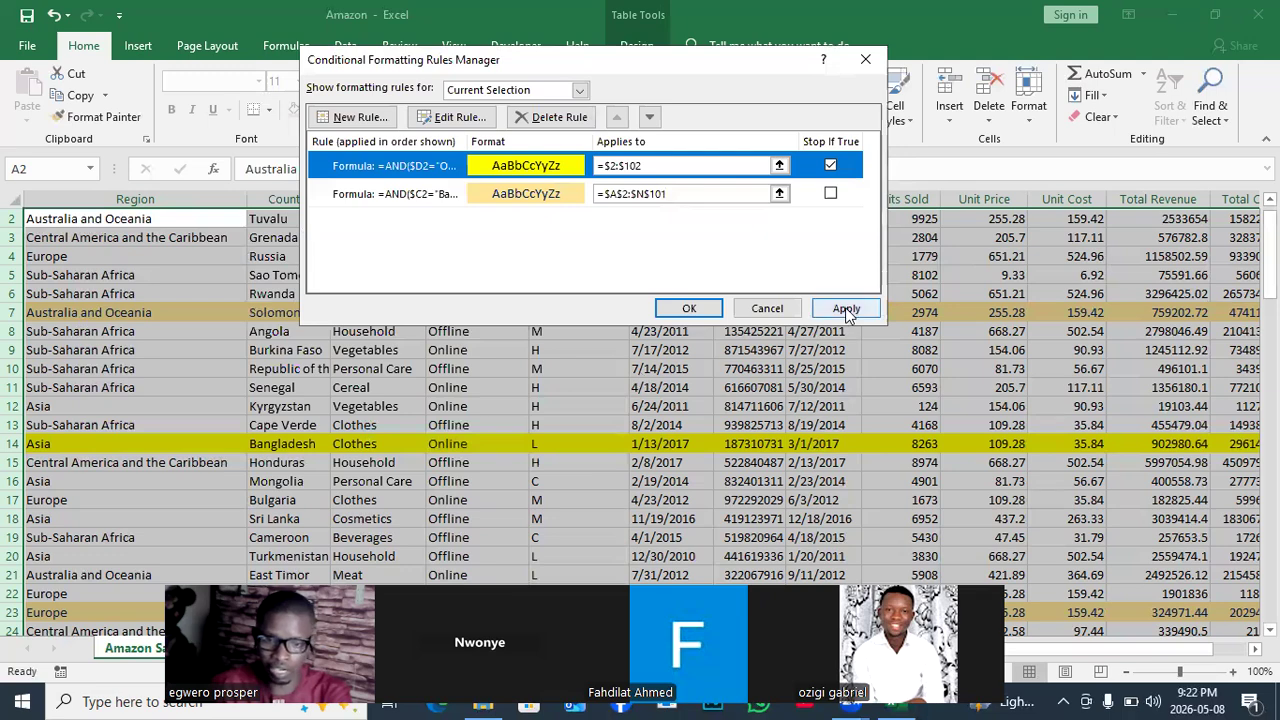
Apply the revised rule and check that Tuvalu row 2 and Honduras row 15 turn yellow.
left_click(846, 310)
left_click(689, 308)
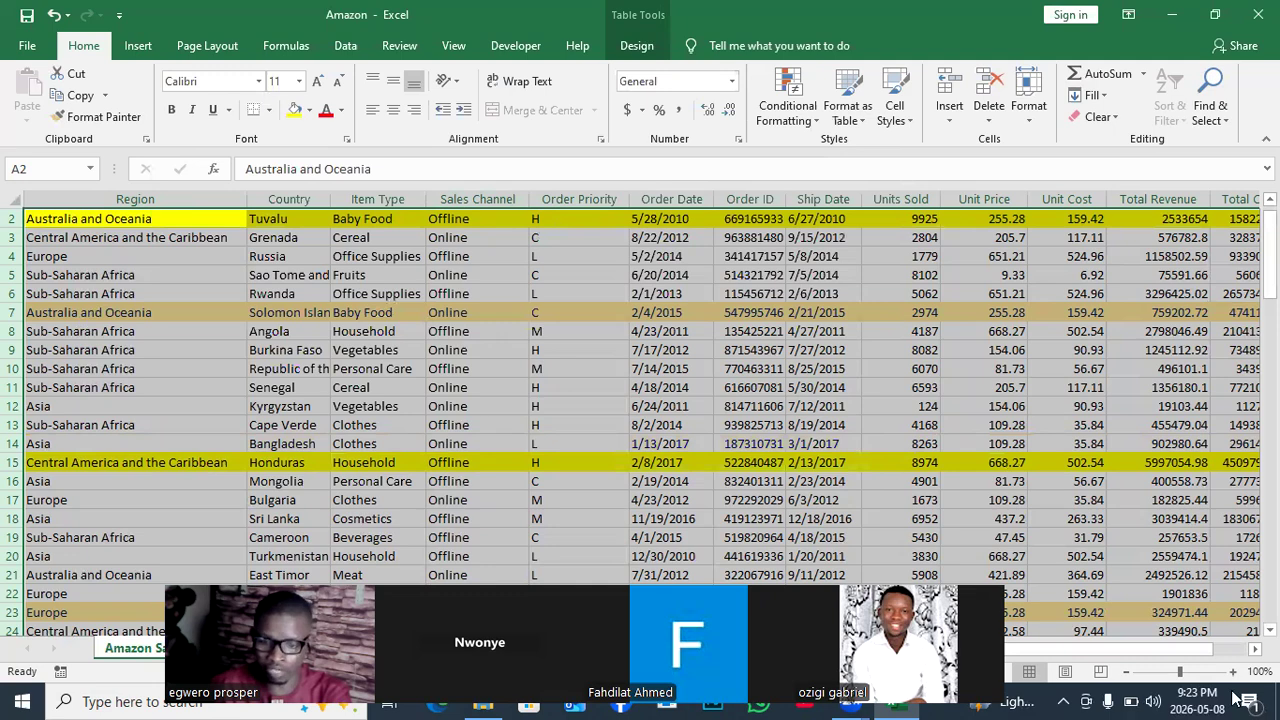
scroll(643, 283, "right", 2)
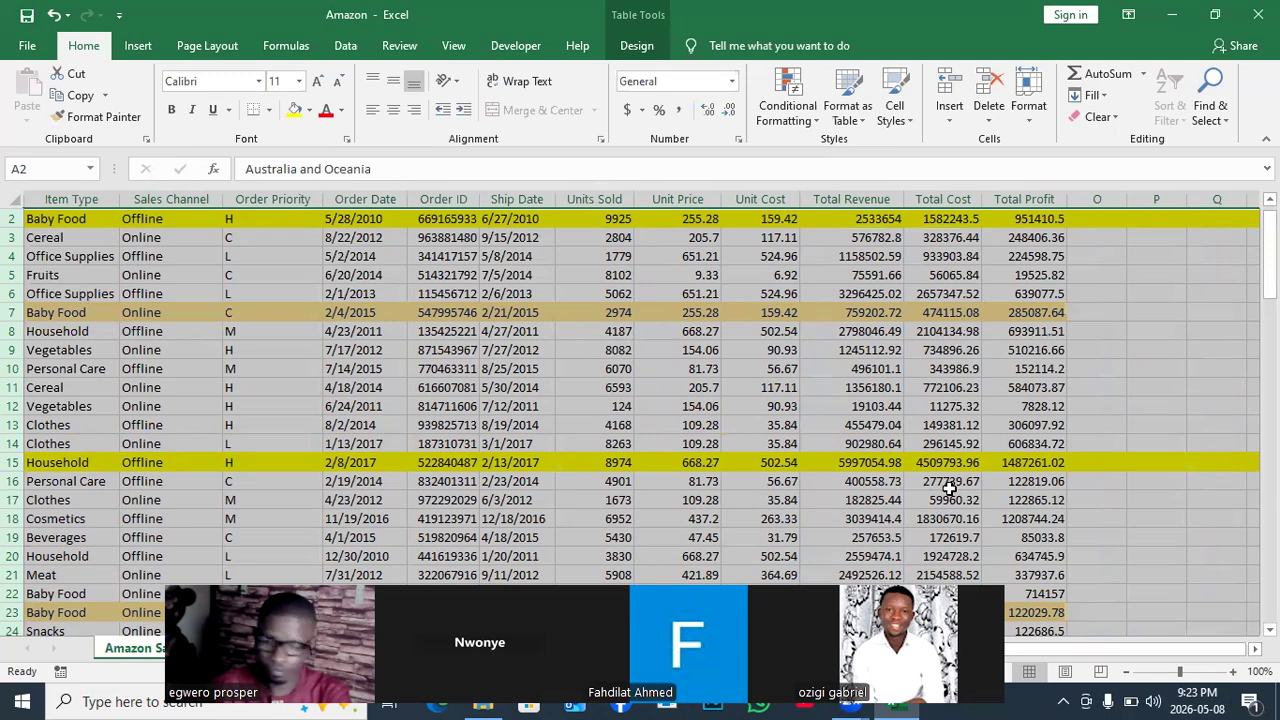
left_click_drag(1143, 660, 1146, 663)
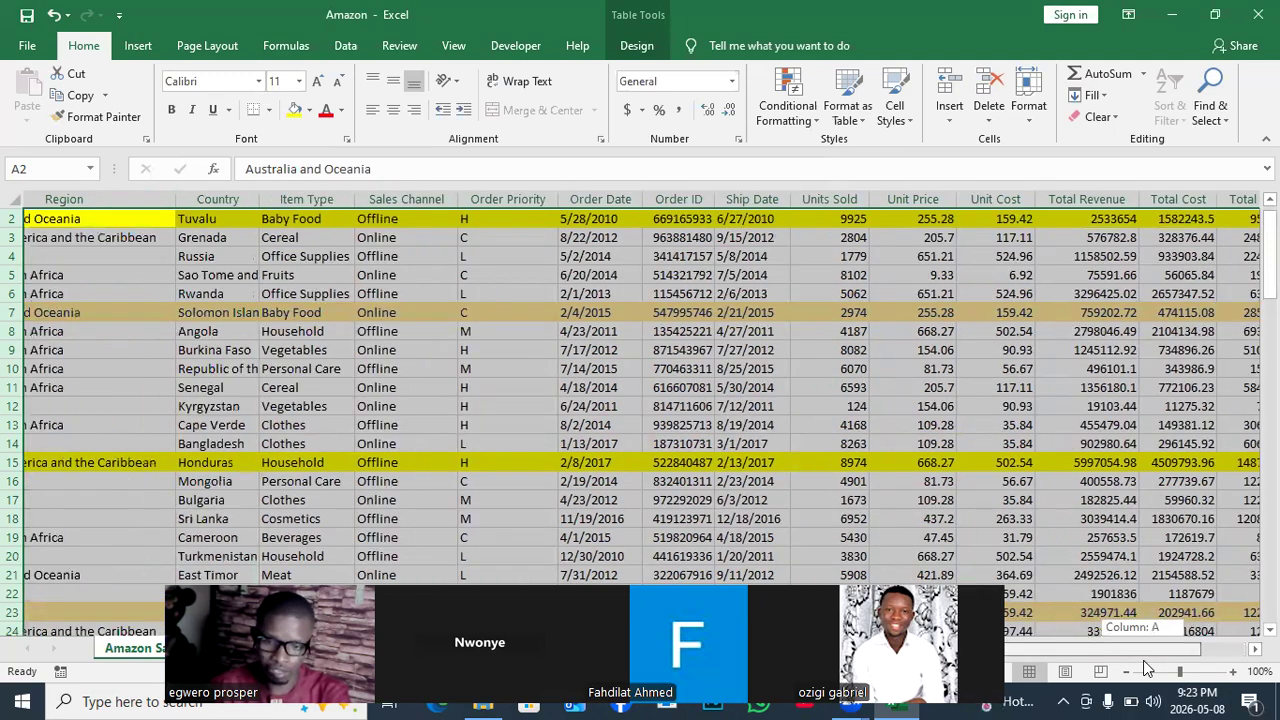
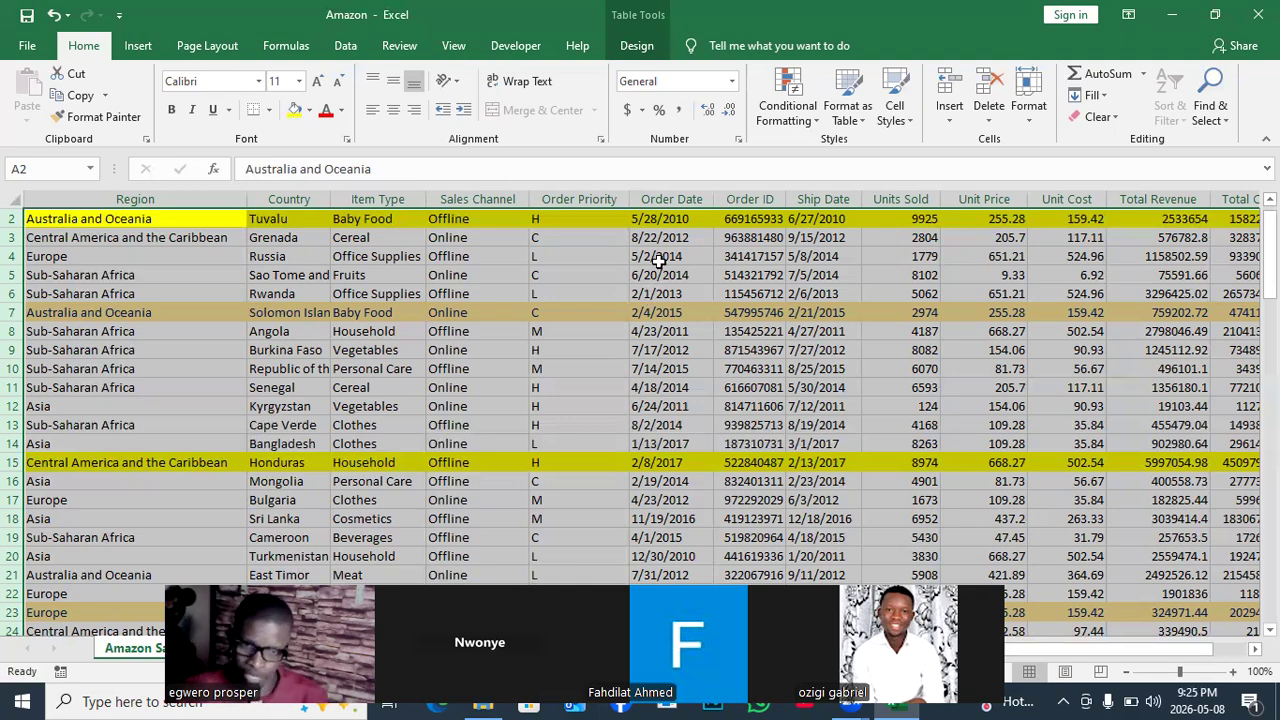
Clear the old selection and select the whole Order Date column.
left_click(659, 258)
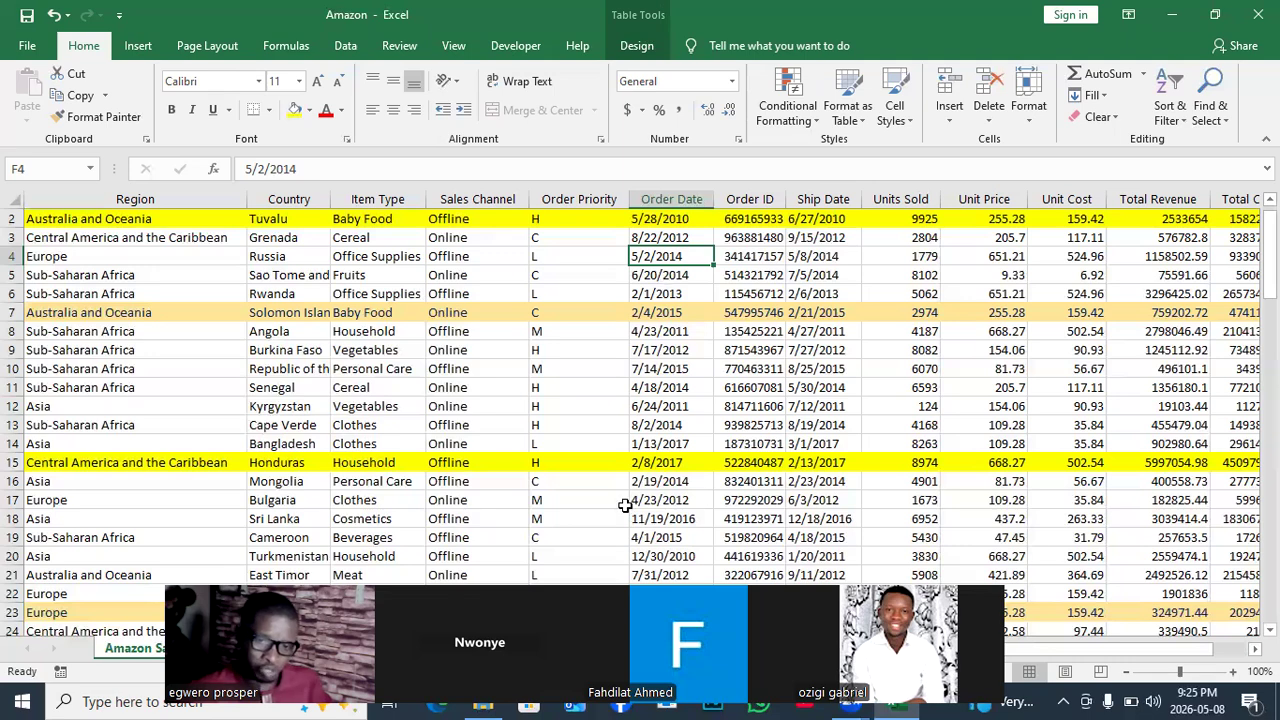
left_click_drag(625, 612, 640, 432)
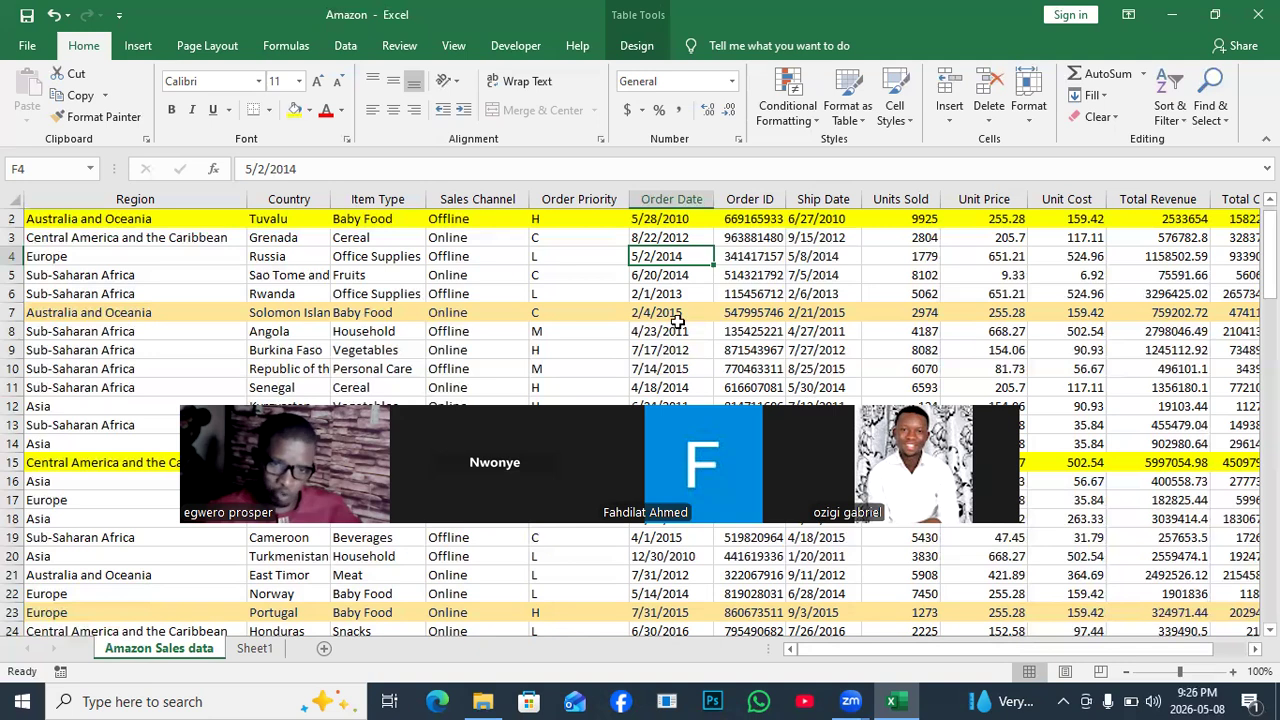
left_click(661, 199)
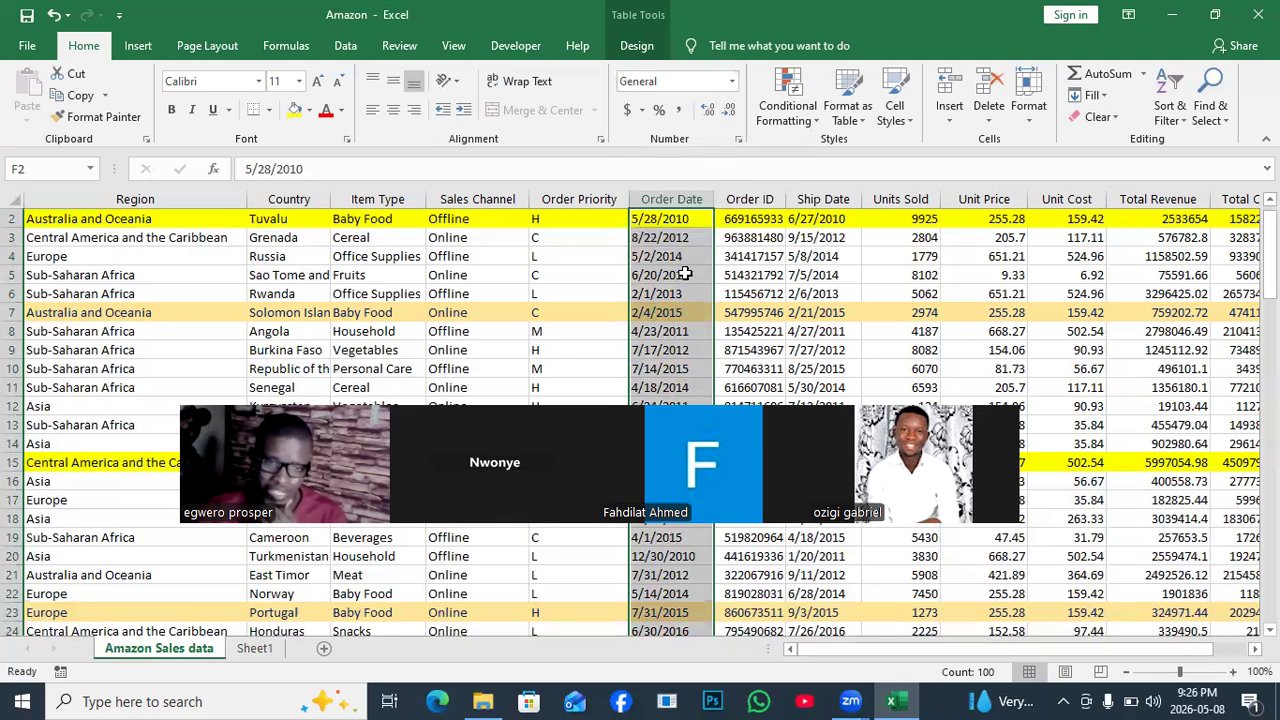
Give the Order Date column the Date number format with type 2012-03-14.
left_click(731, 82)
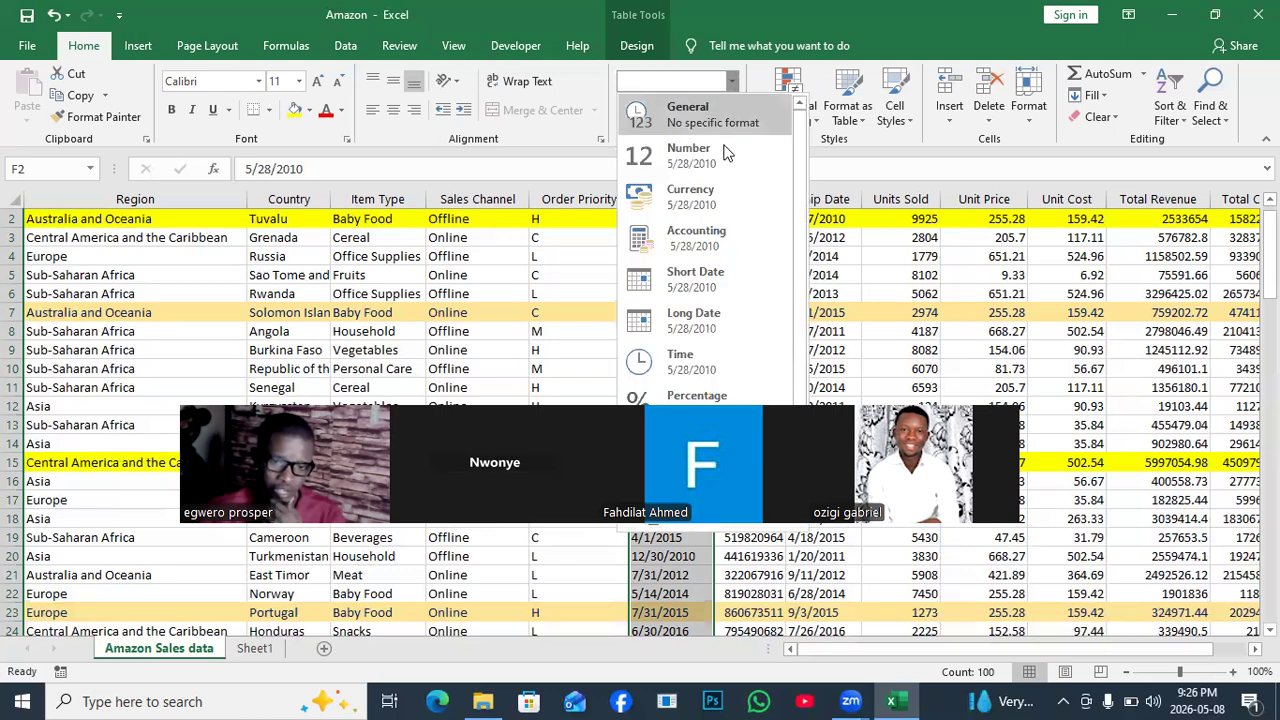
left_click(710, 530)
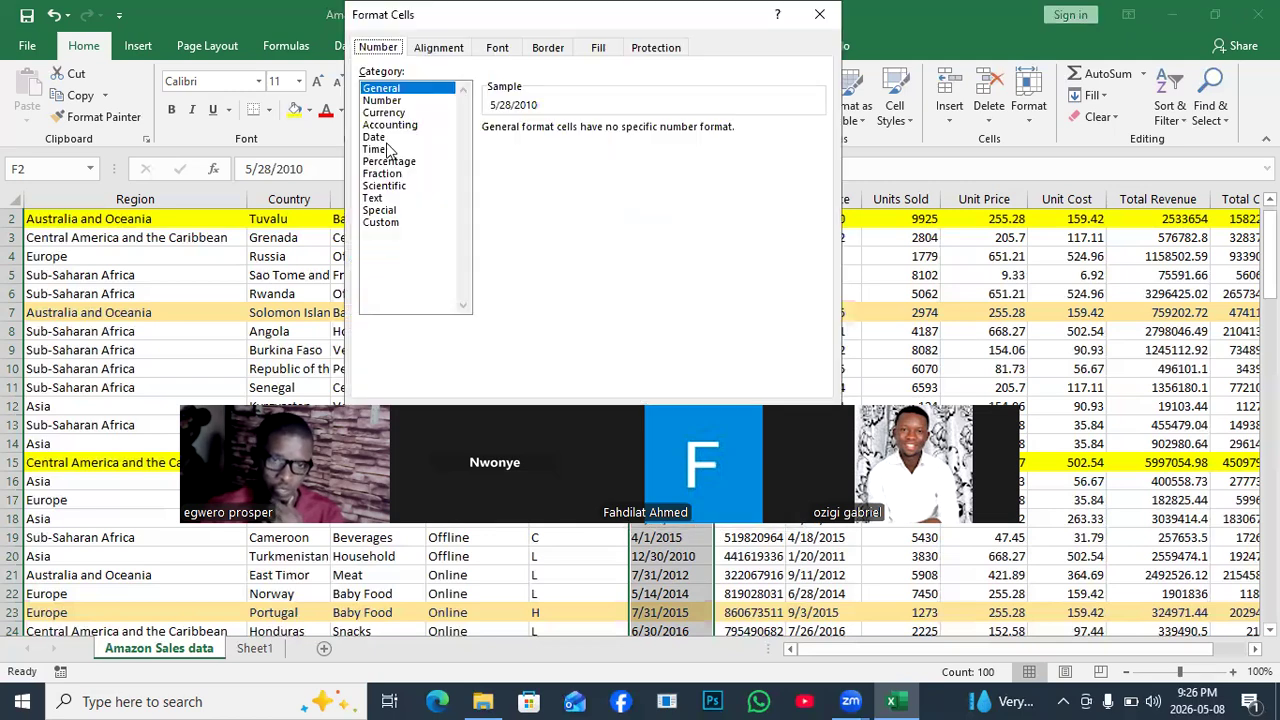
left_click(374, 137)
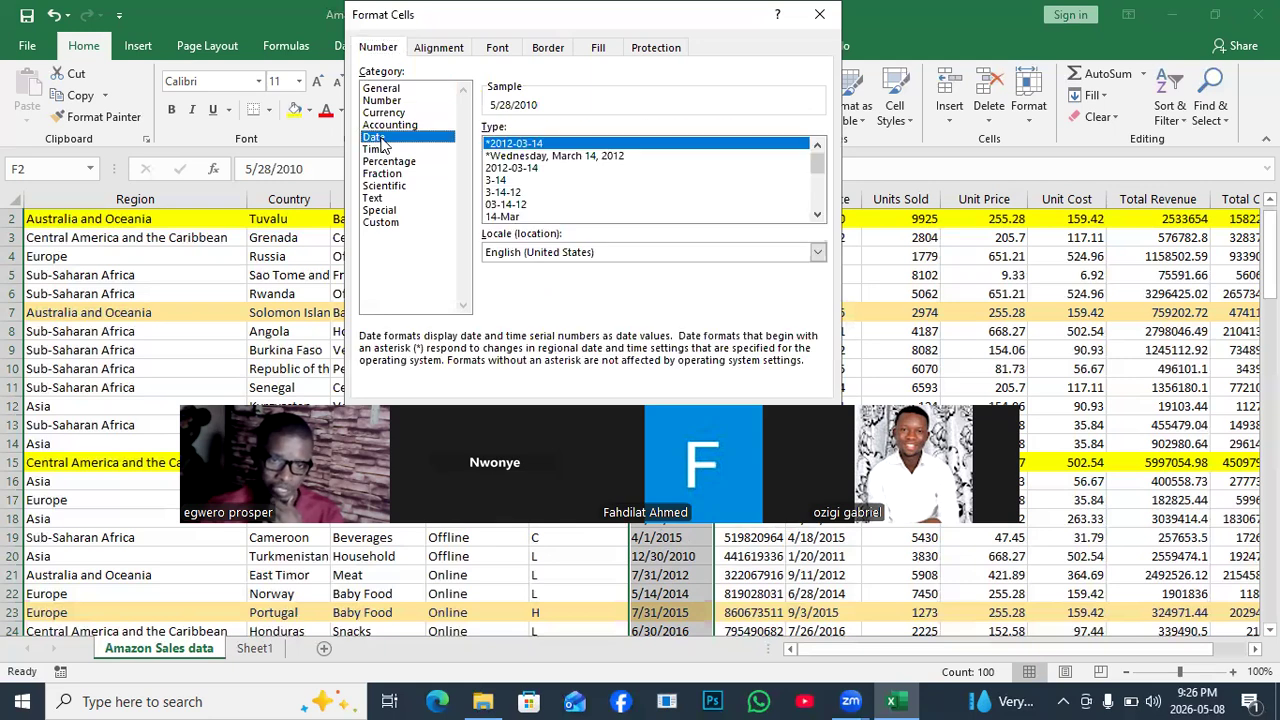
left_click(525, 168)
left_click_drag(687, 22, 753, 286)
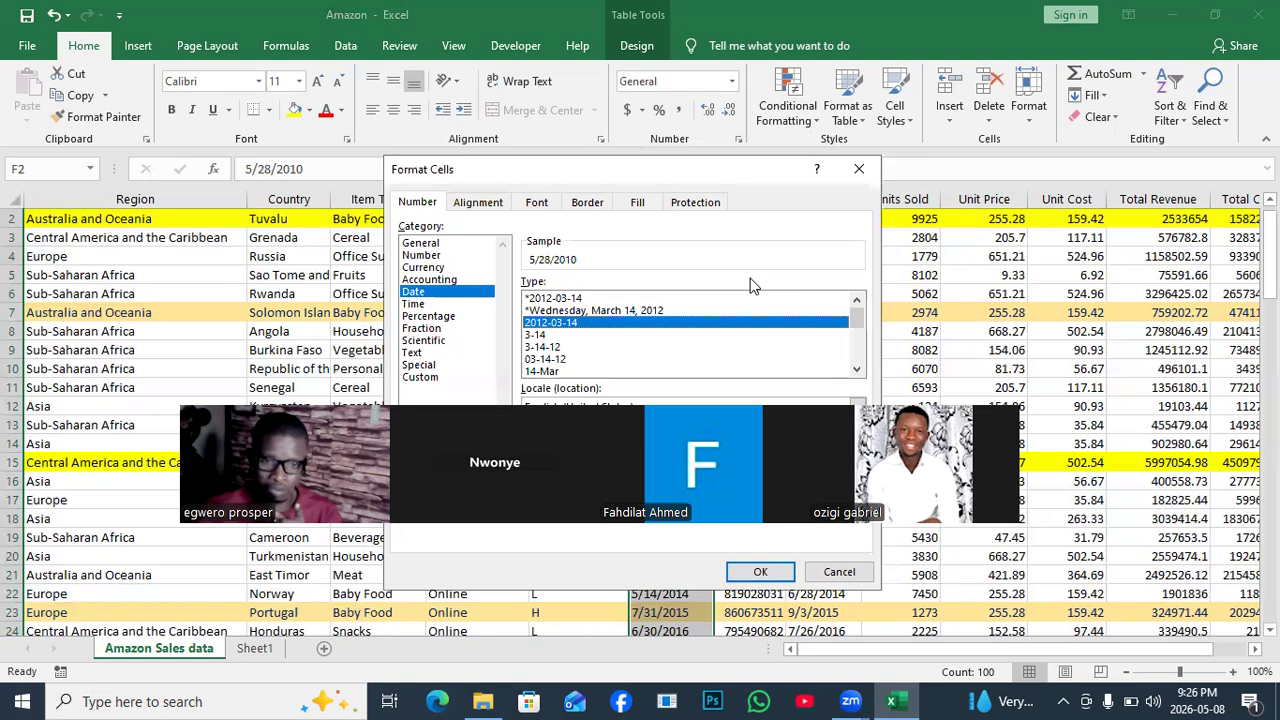
key("Return")
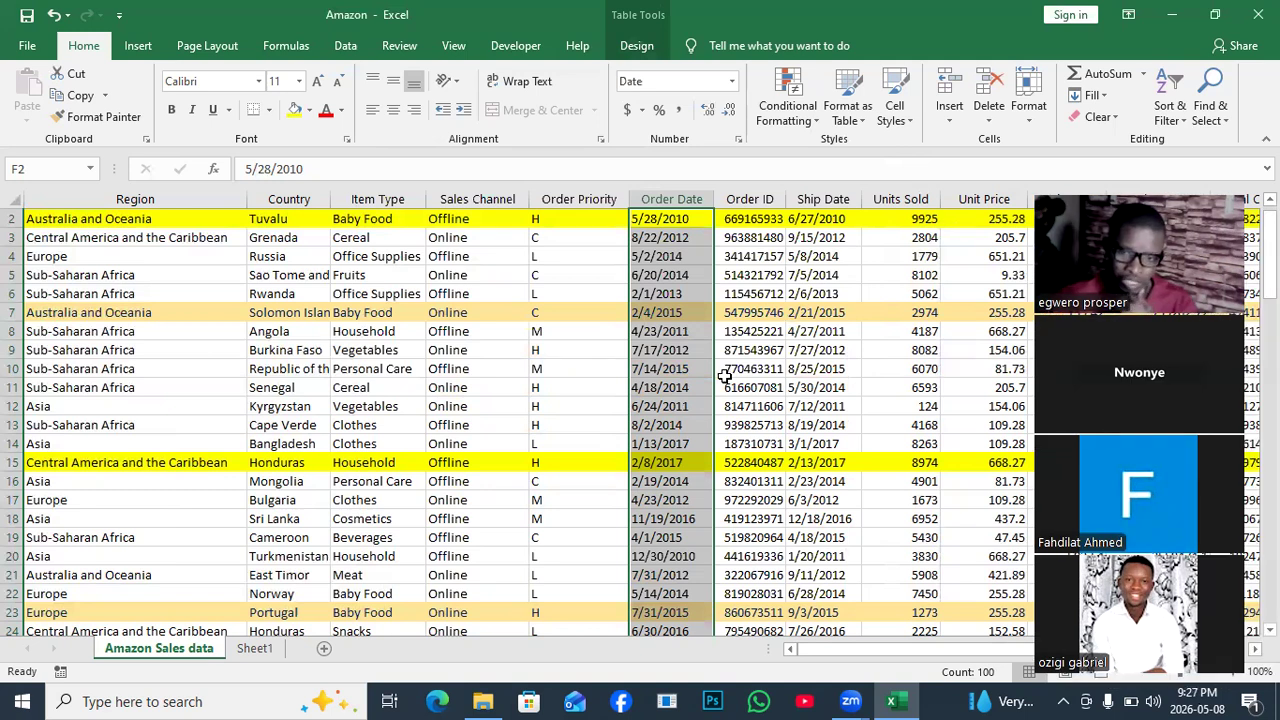
left_click(22, 700)
Search for Control Panel and open its date, time and number format settings.
left_click(22, 700)
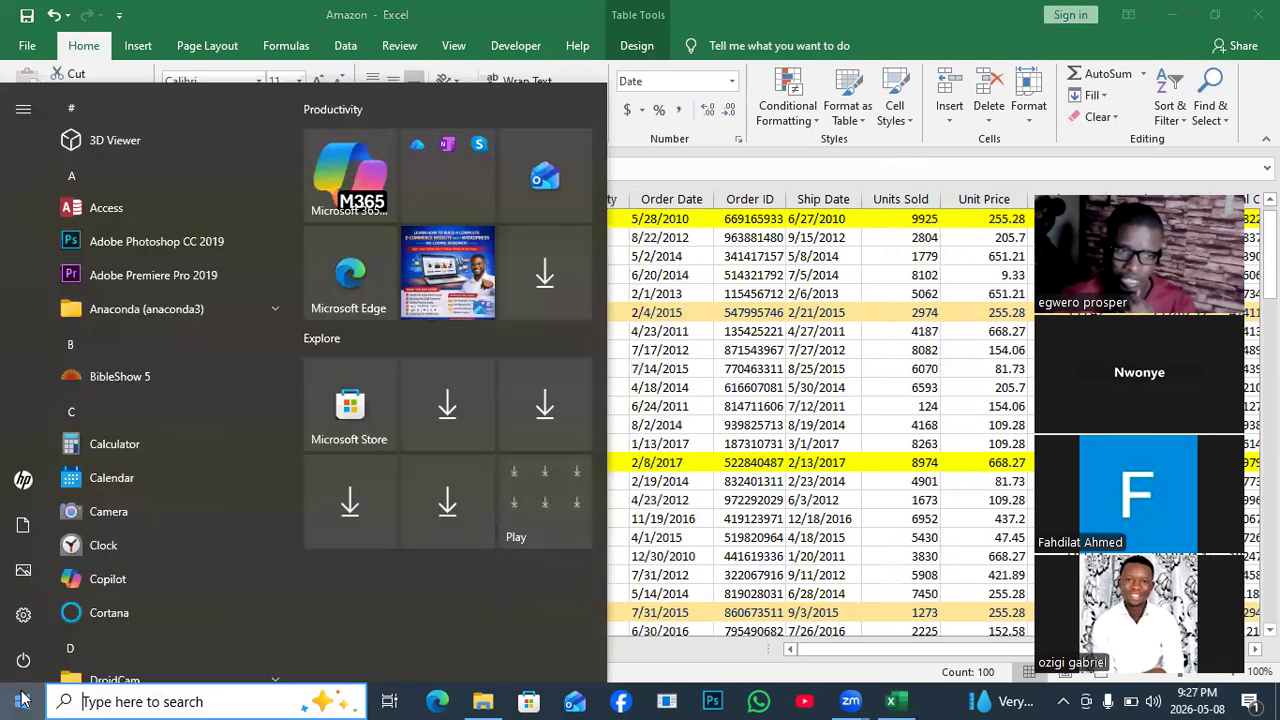
left_click(116, 700)
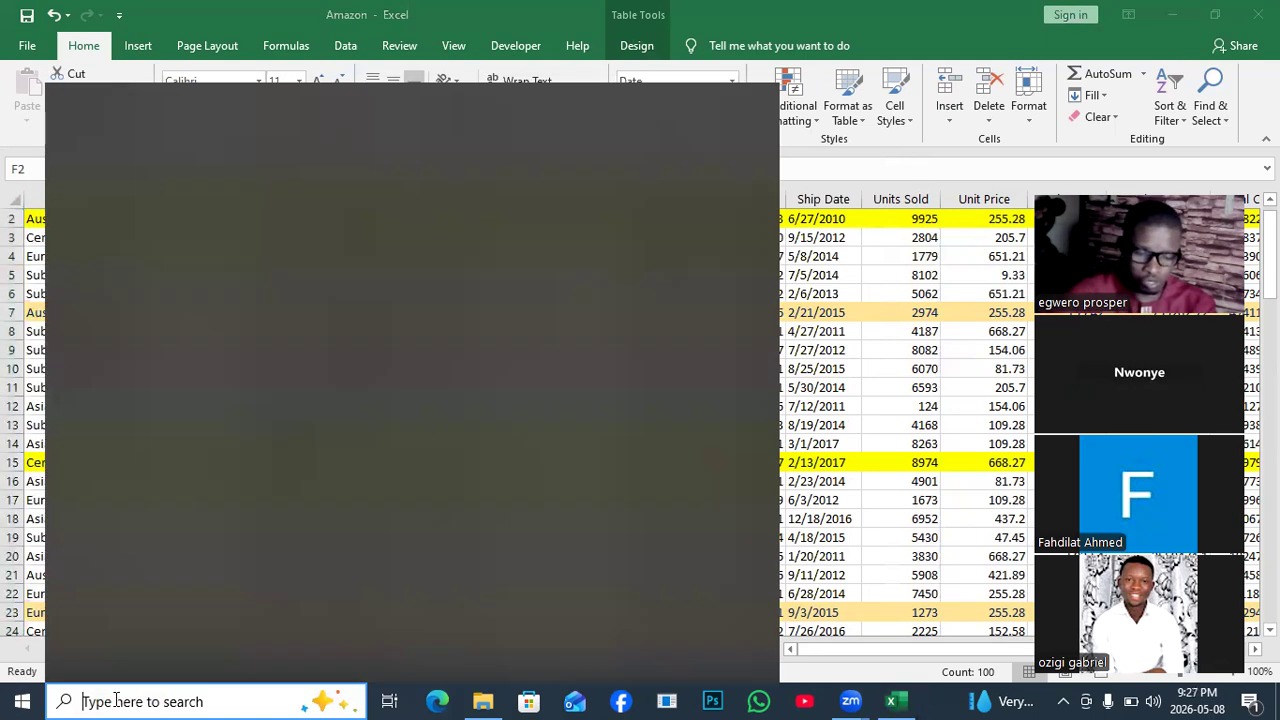
type("contr")
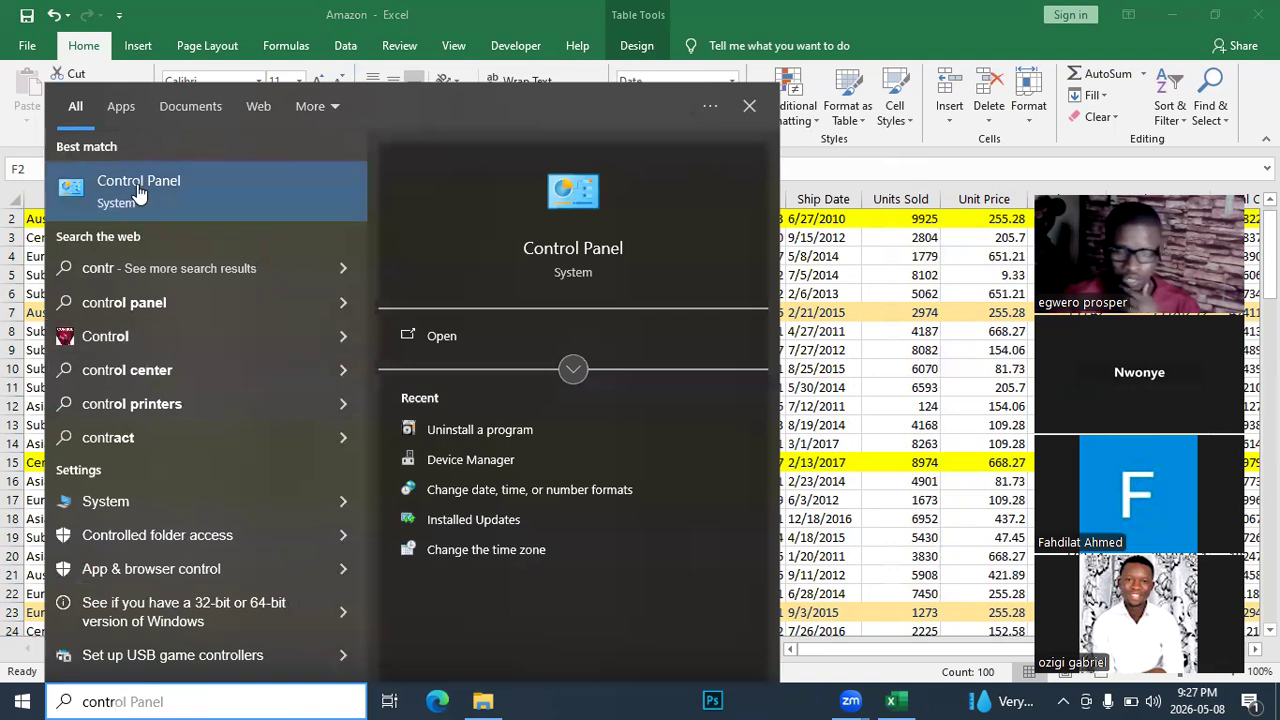
left_click(140, 193)
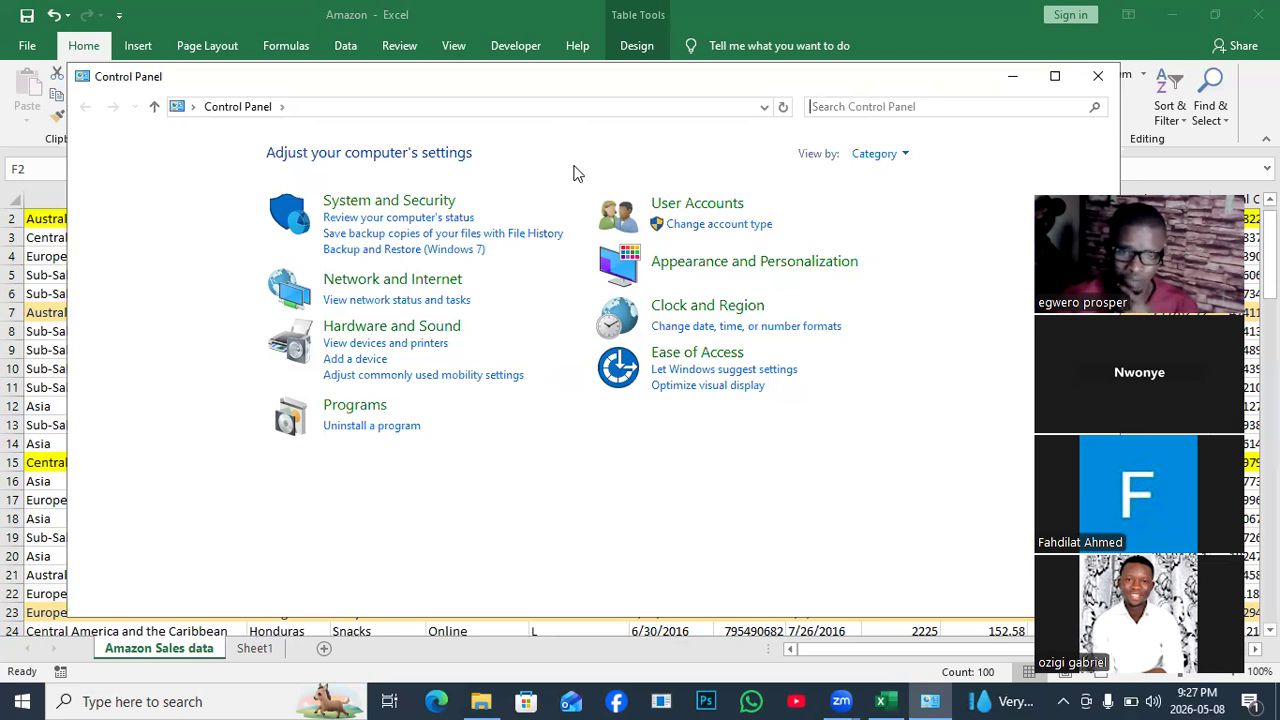
left_click(806, 330)
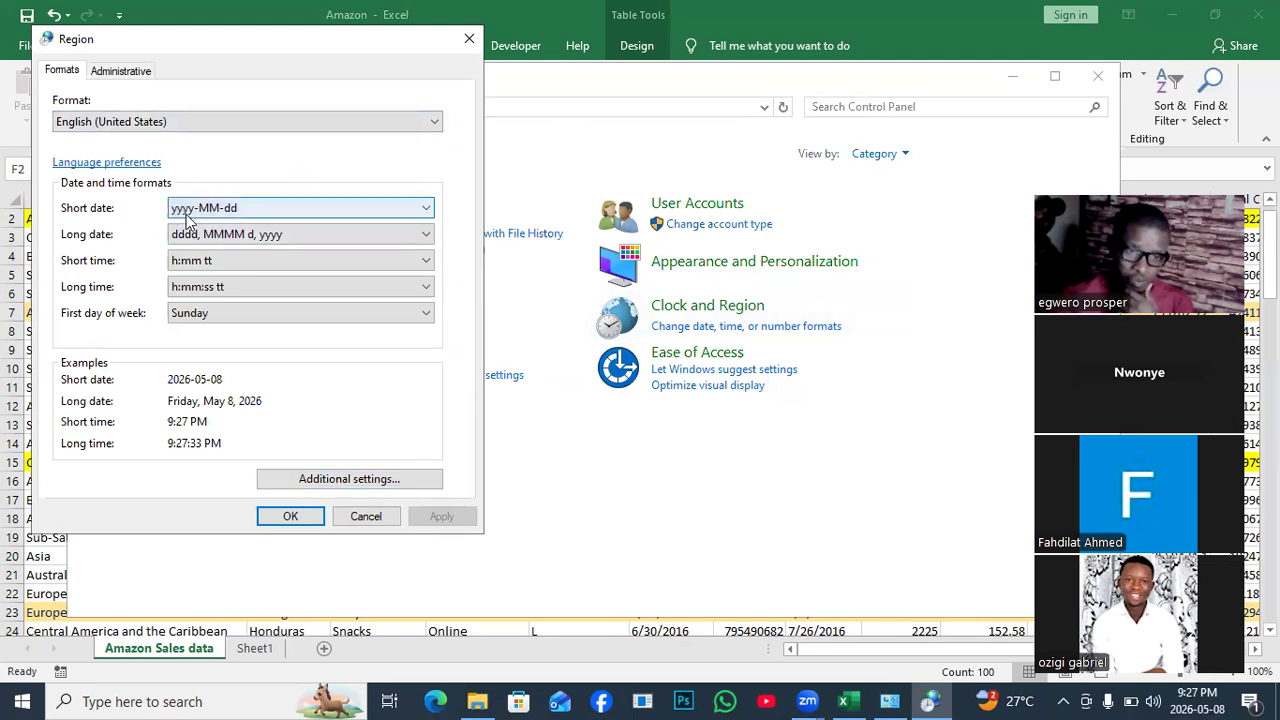
Apply yyyy-MM-dd as the short date format, then close Control Panel.
left_click(426, 213)
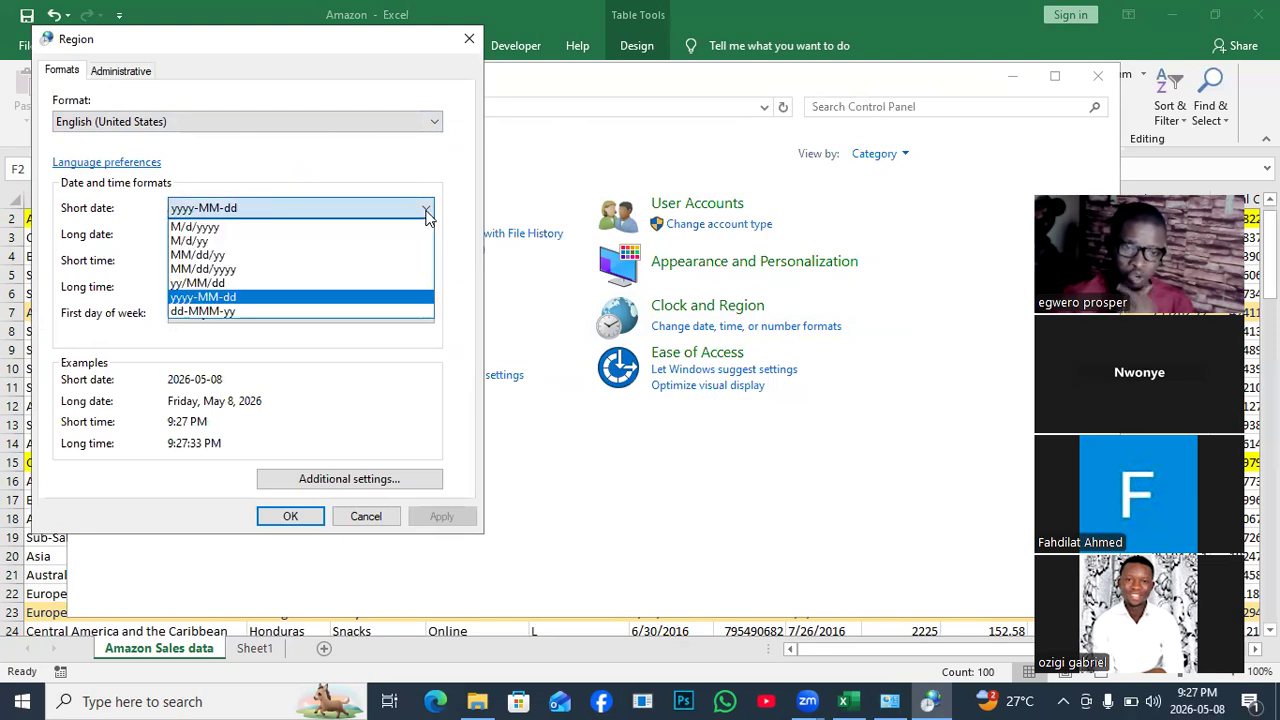
left_click(220, 232)
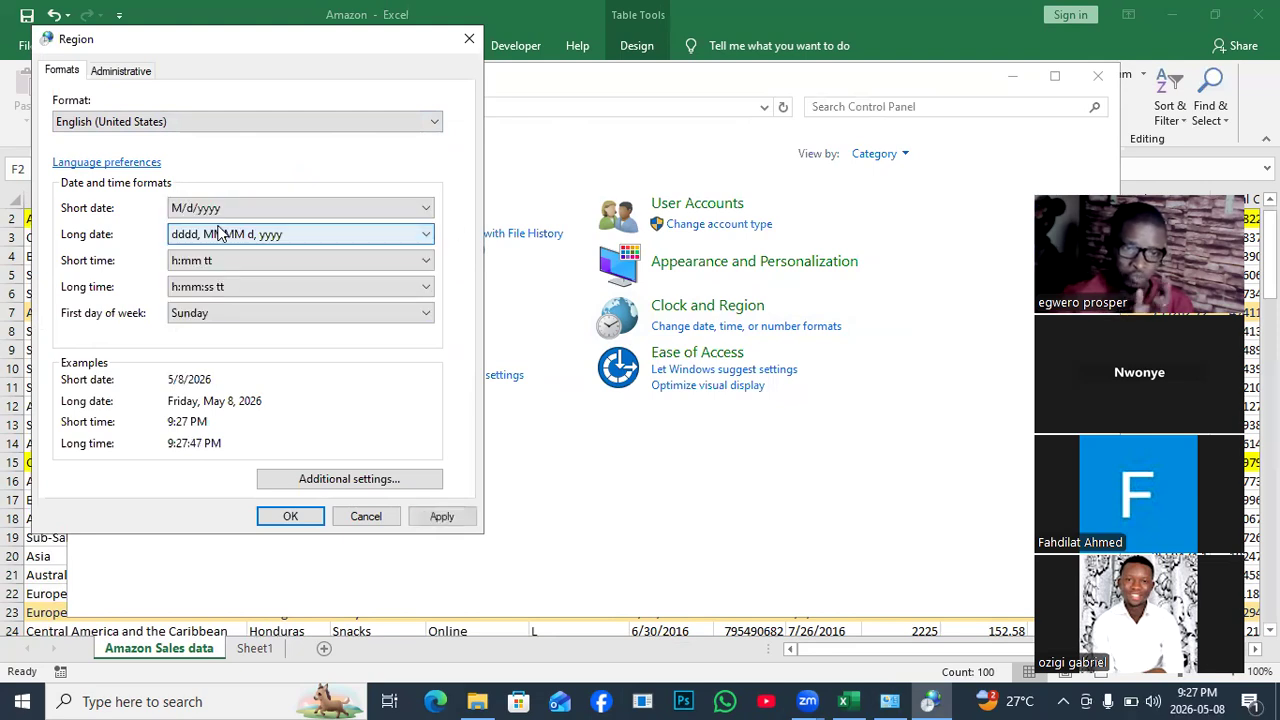
left_click(428, 208)
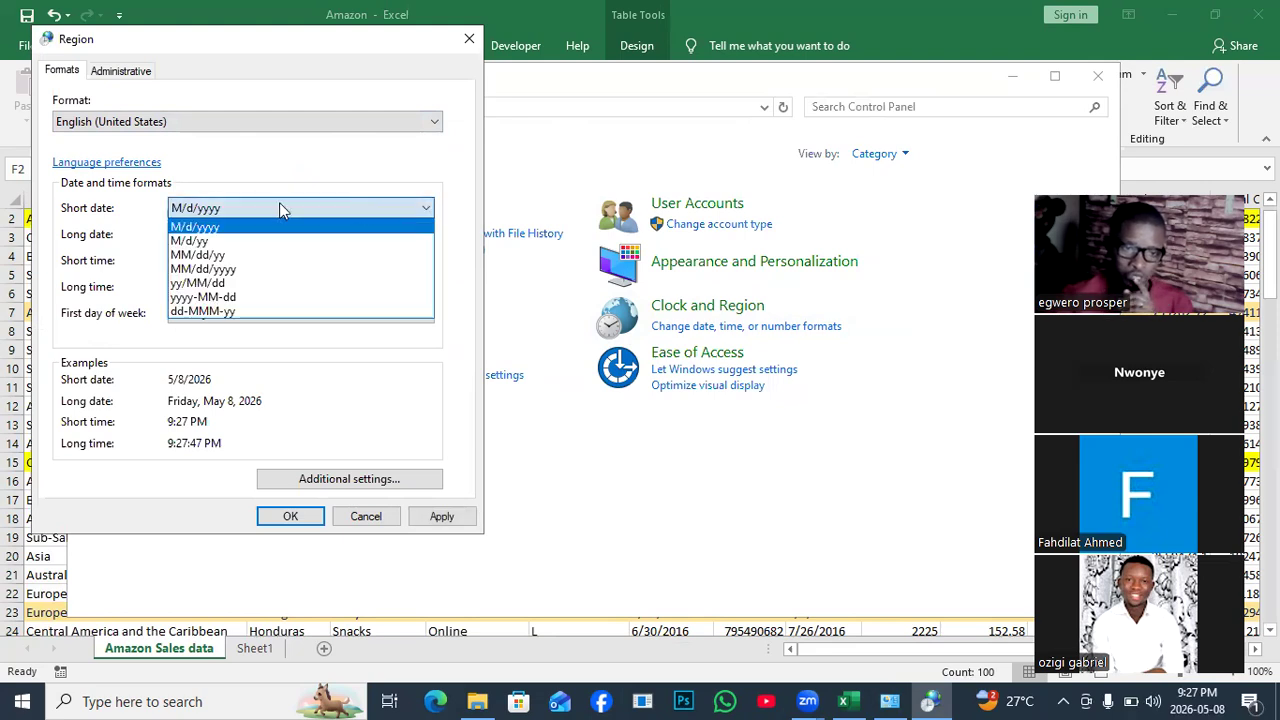
left_click(207, 297)
left_click(441, 516)
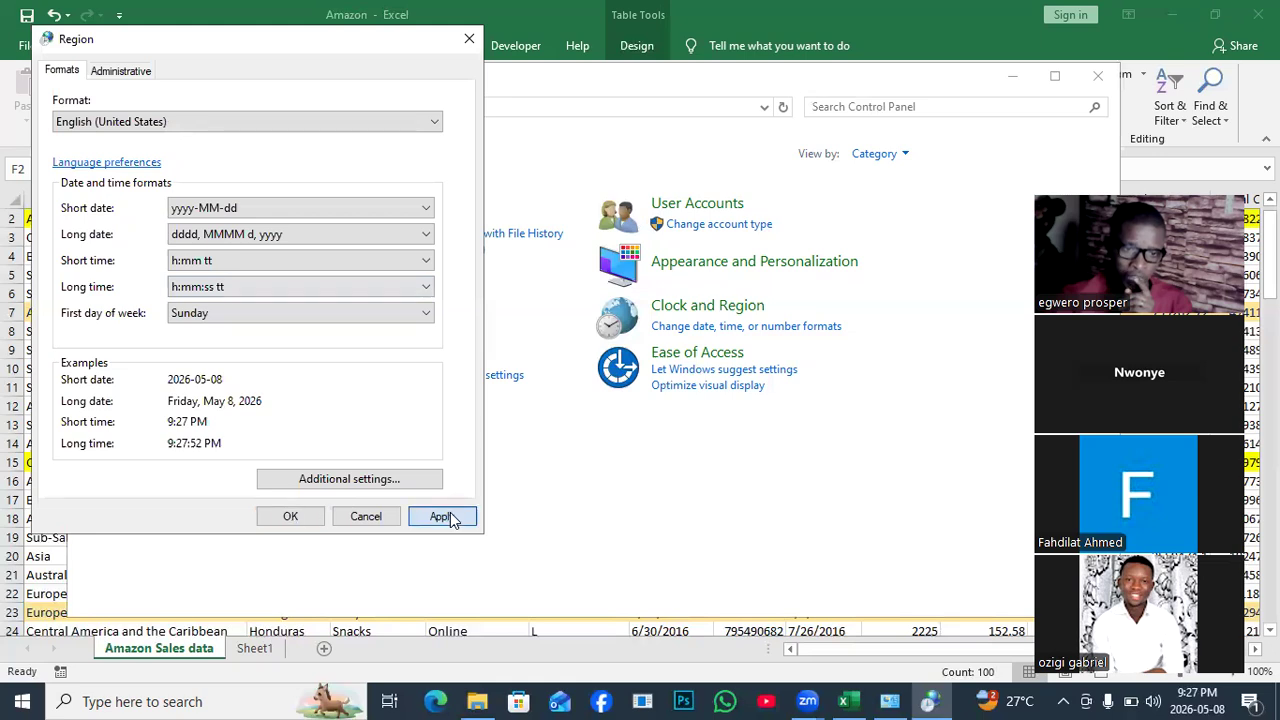
left_click(292, 516)
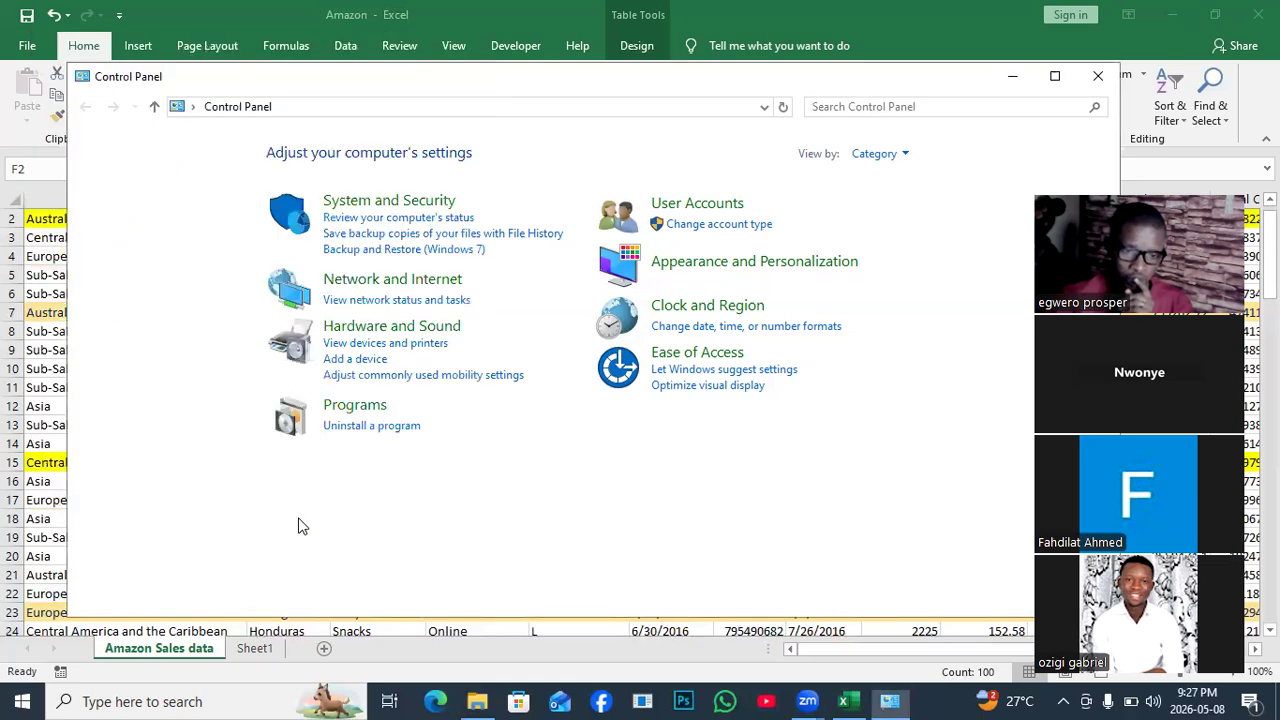
left_click(1097, 77)
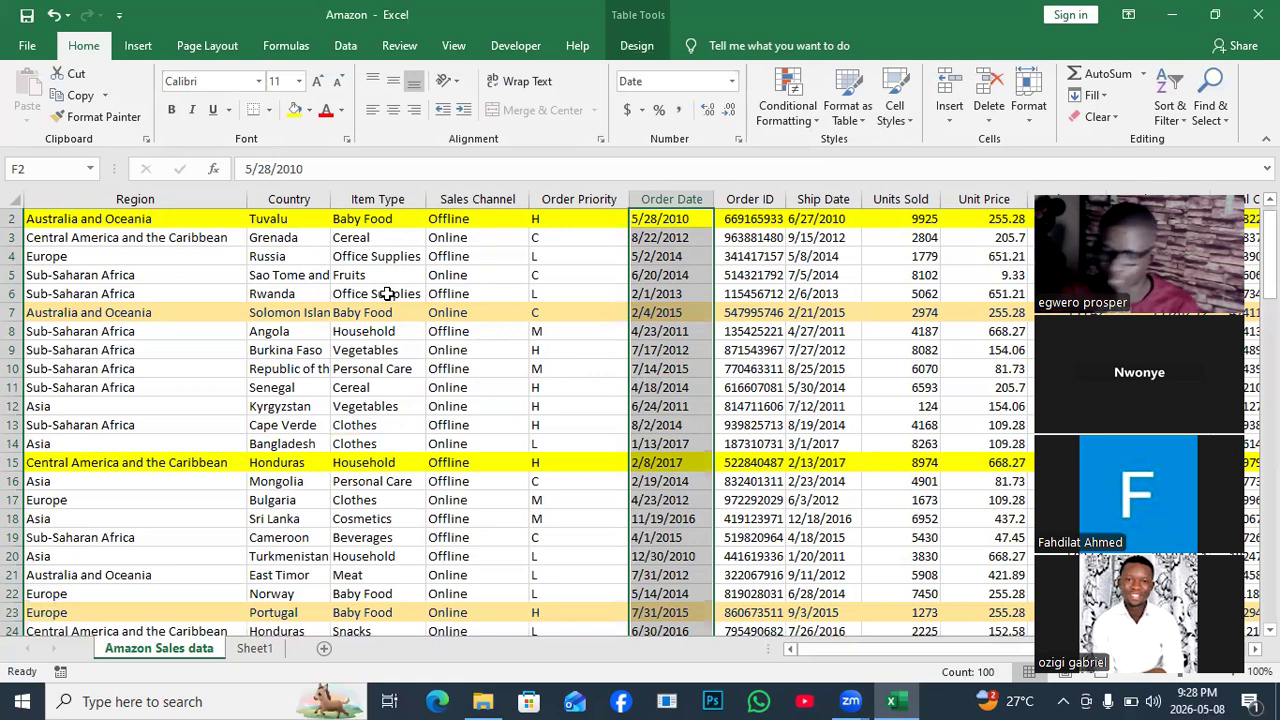
On Sheet1, label A6 'Q5' and merge B6:I6 for the note.
left_click(438, 349)
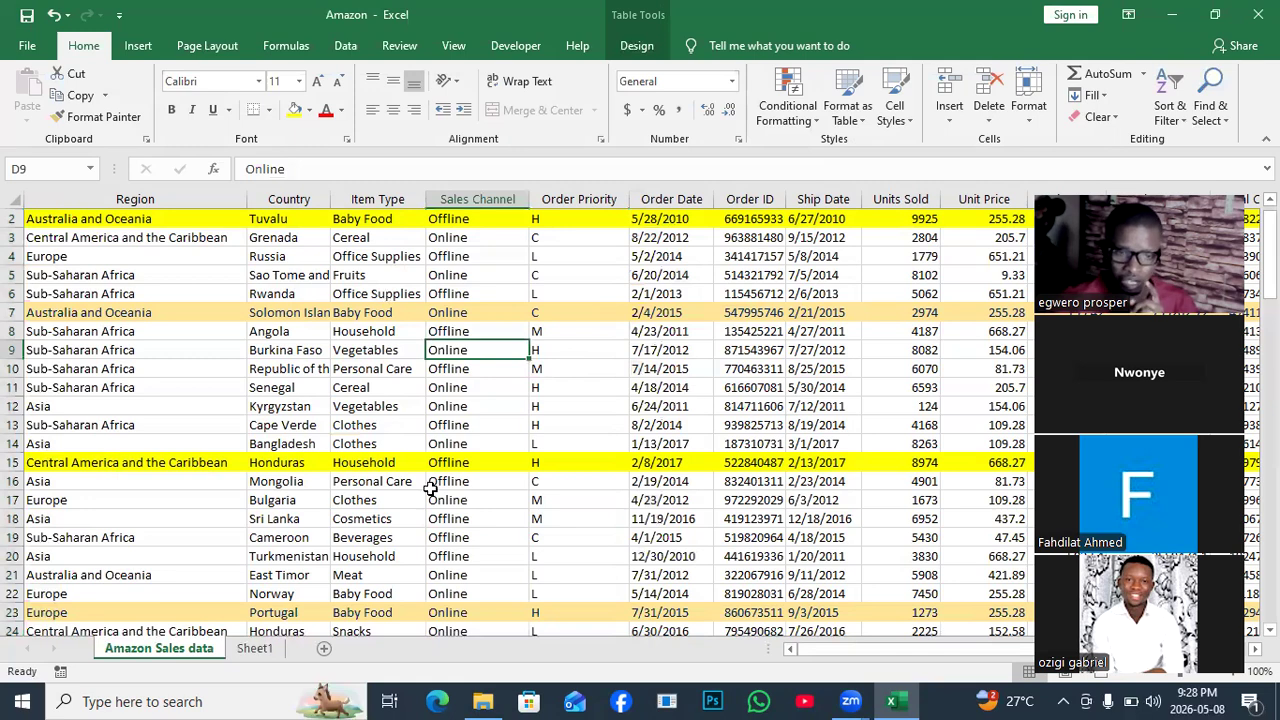
left_click(256, 648)
left_click(49, 312)
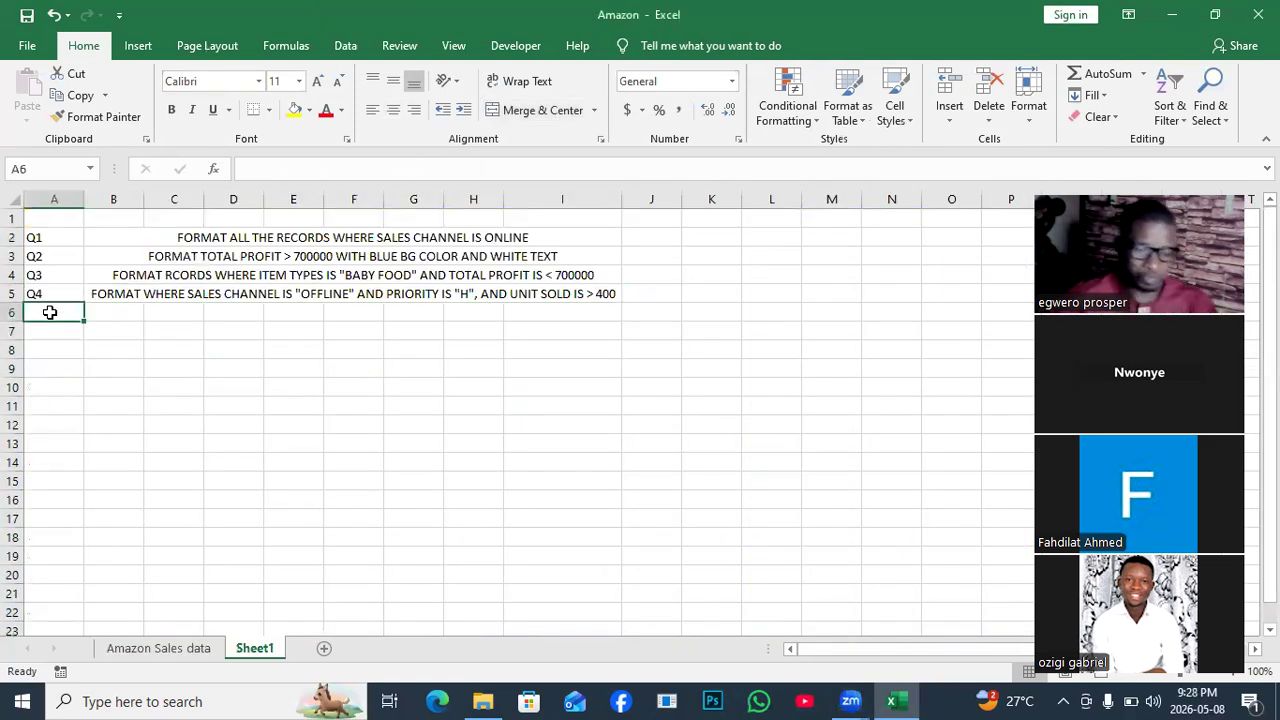
type("Q5")
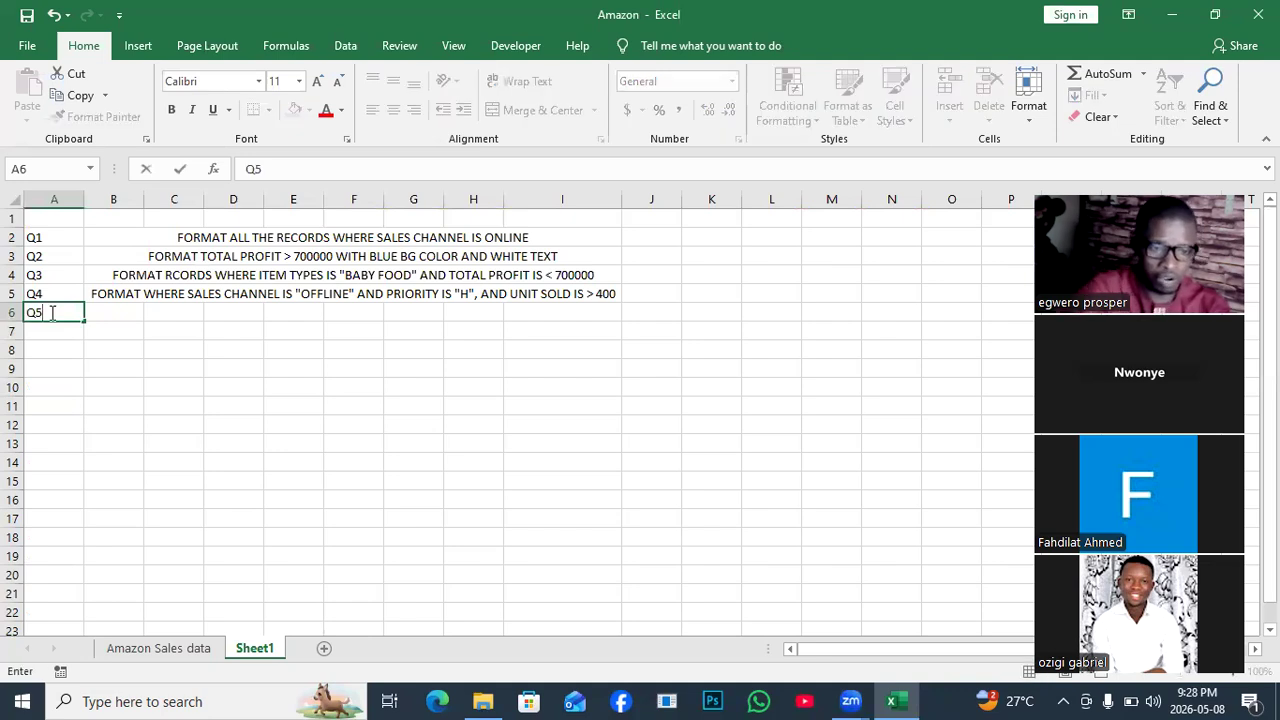
left_click_drag(120, 310, 559, 317)
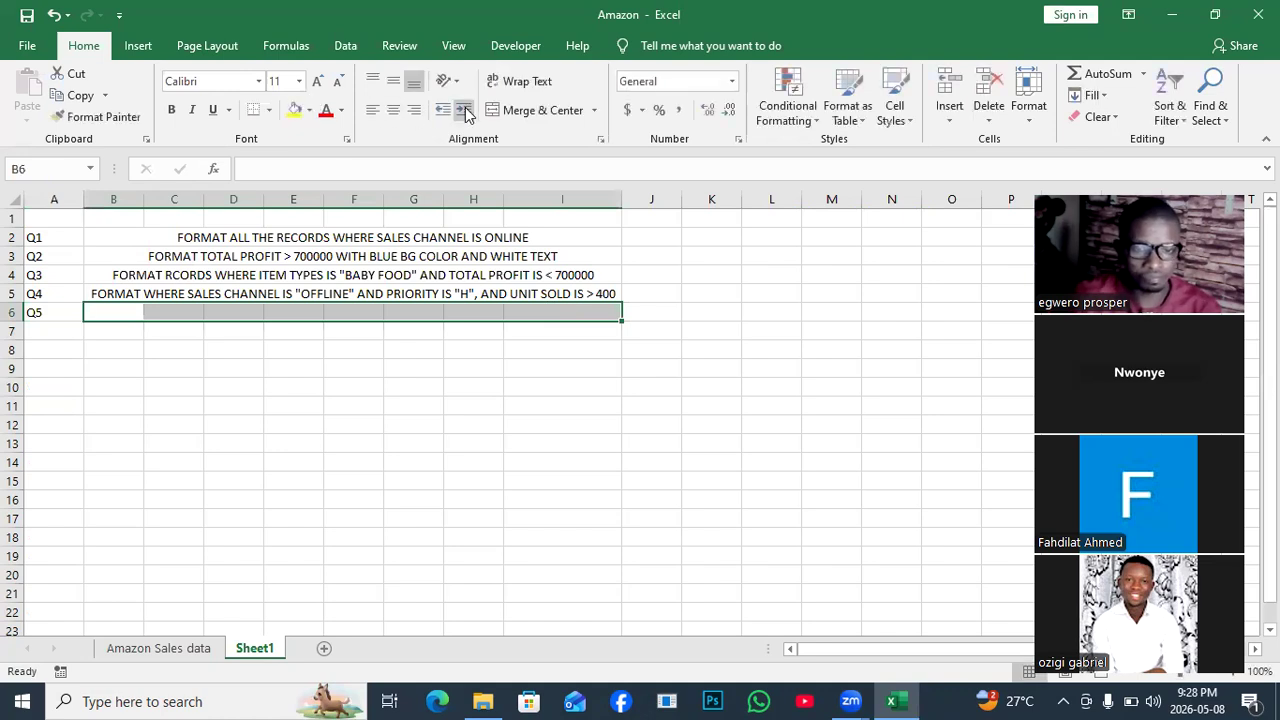
left_click(530, 112)
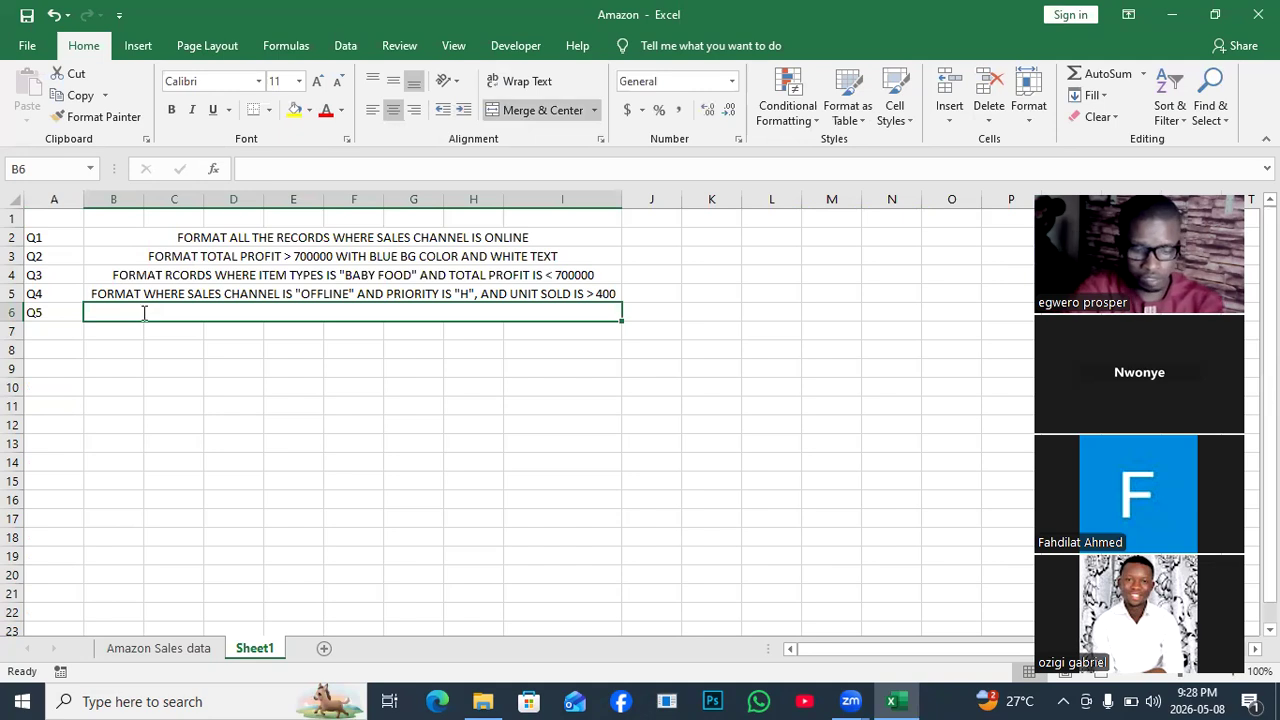
Start the Q5 note in B6 with 'FORMAT RECORDS EQUAL TO'.
type("FORMAT")
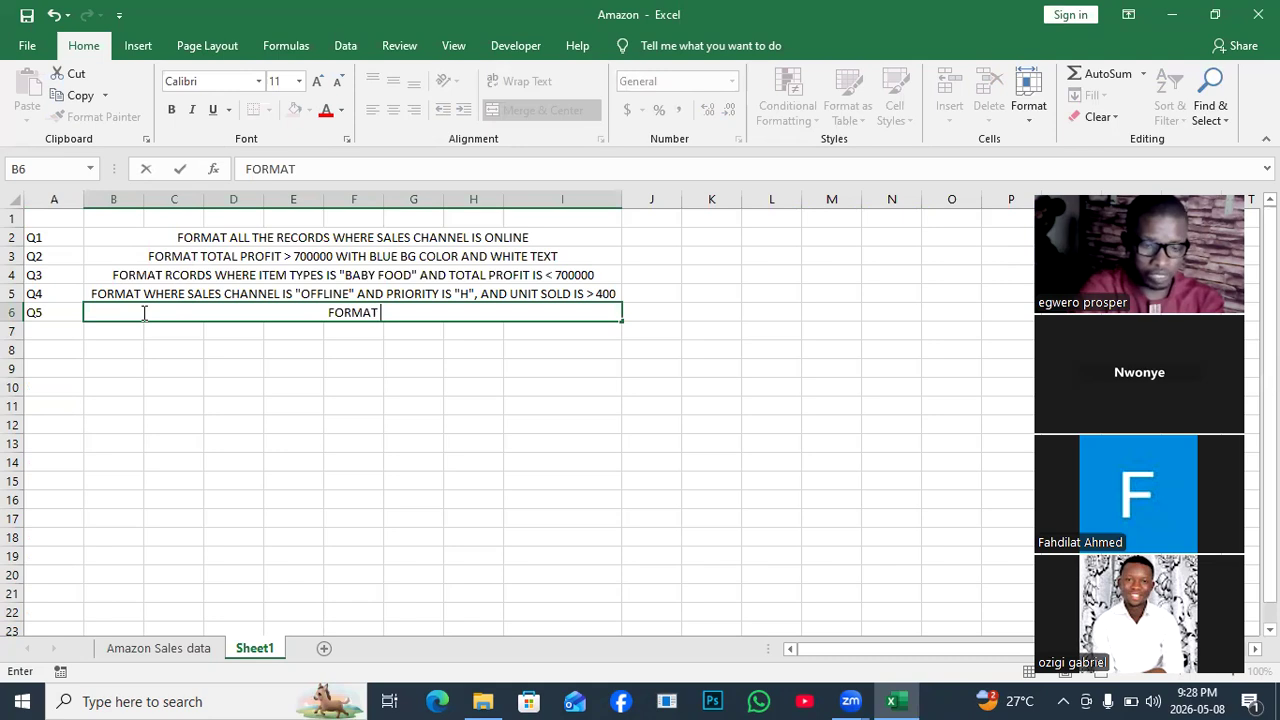
type("REC")
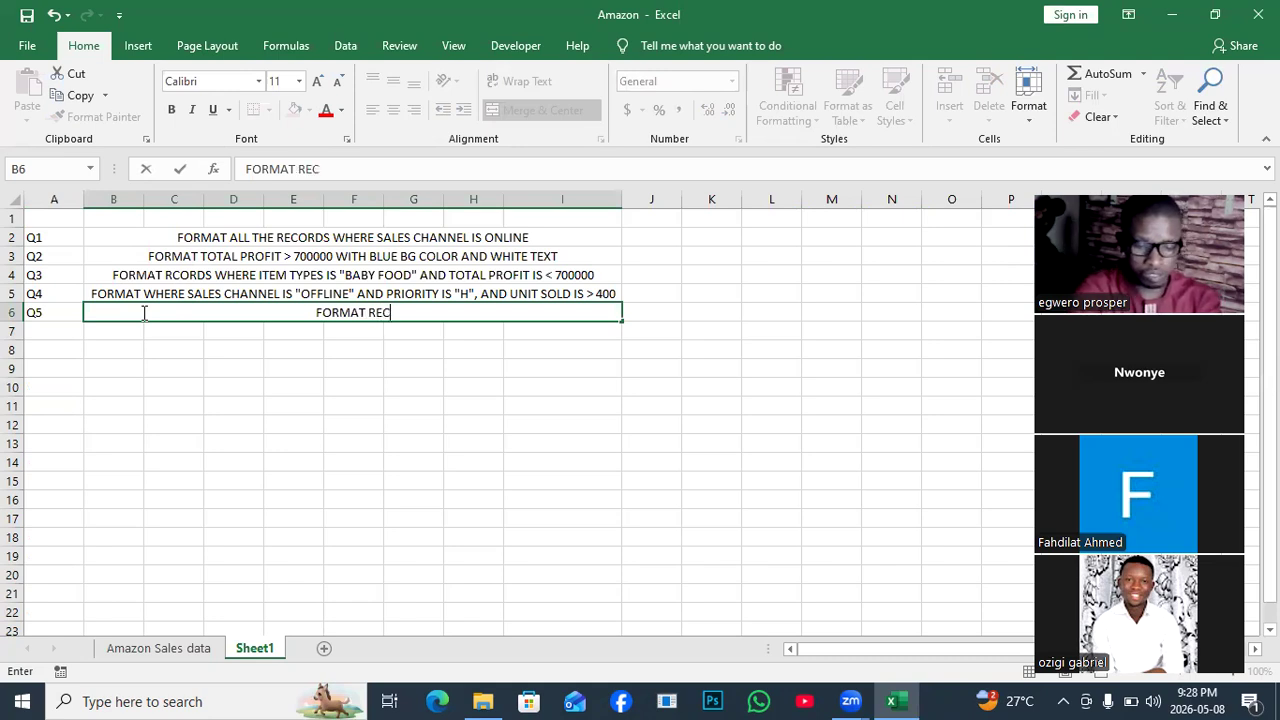
type("ORDS ")
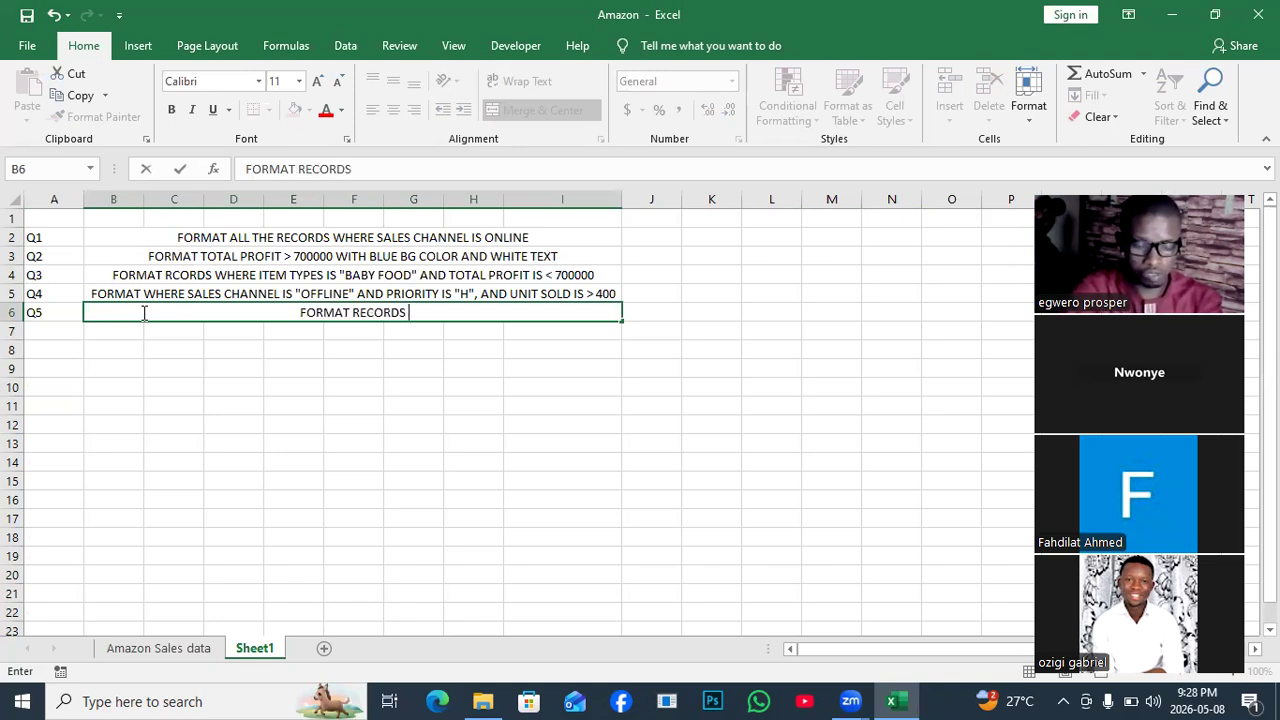
type("EQ")
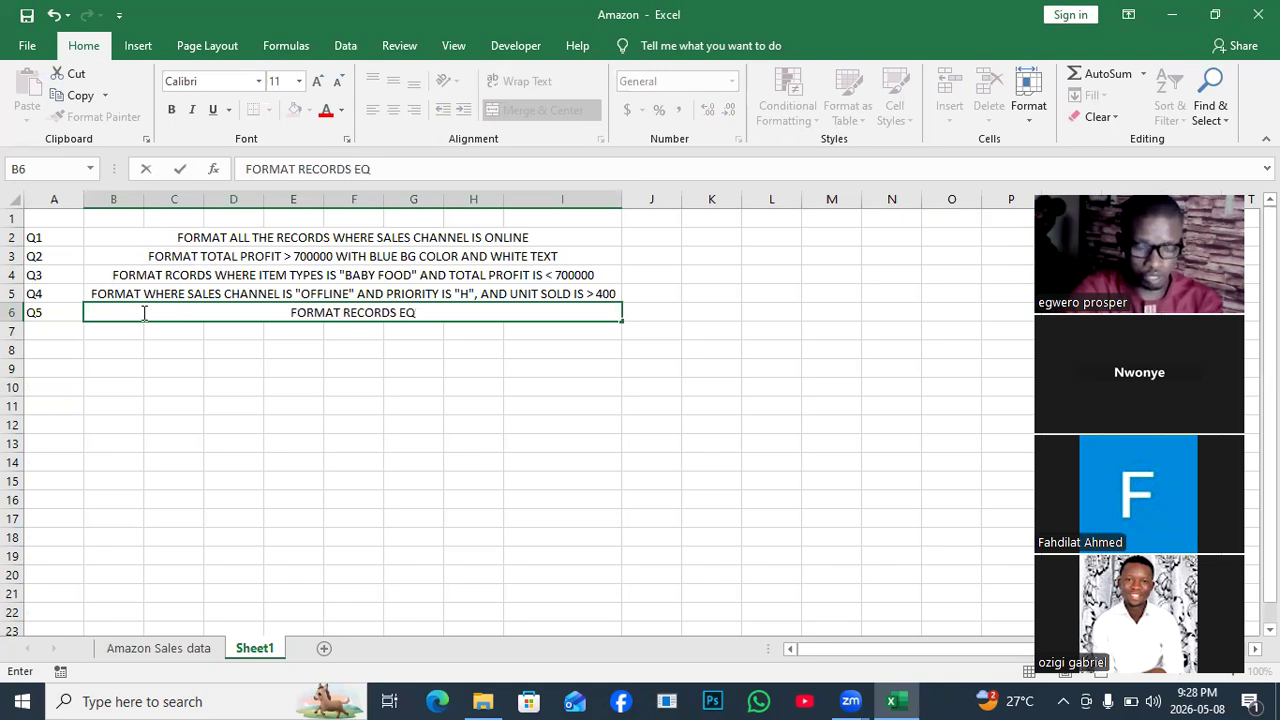
type("UAL ")
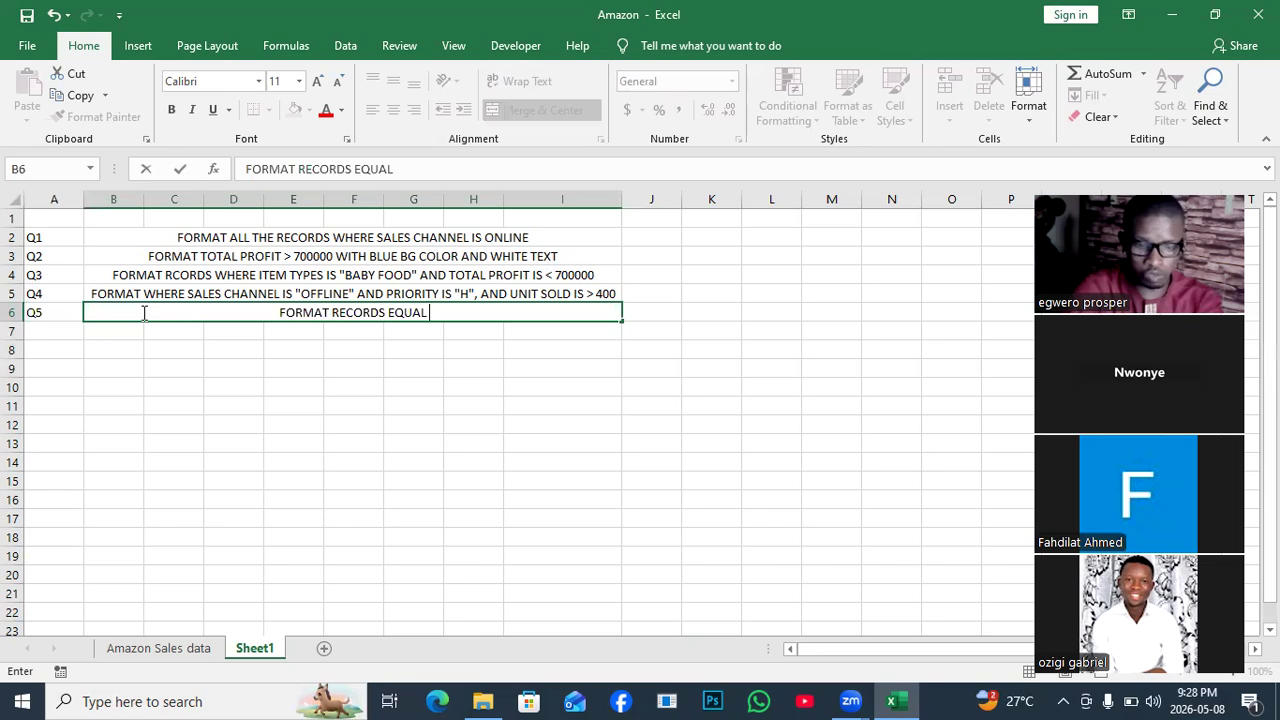
type("TO \"")
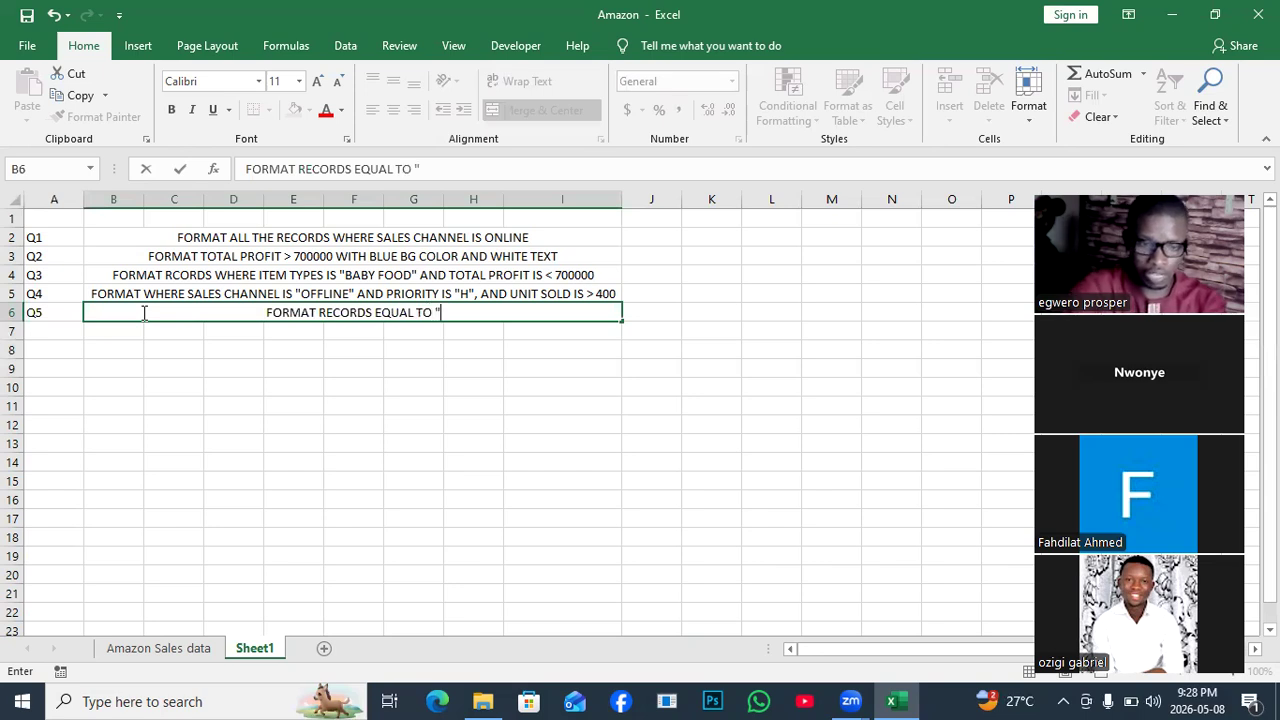
key("BackSpace")
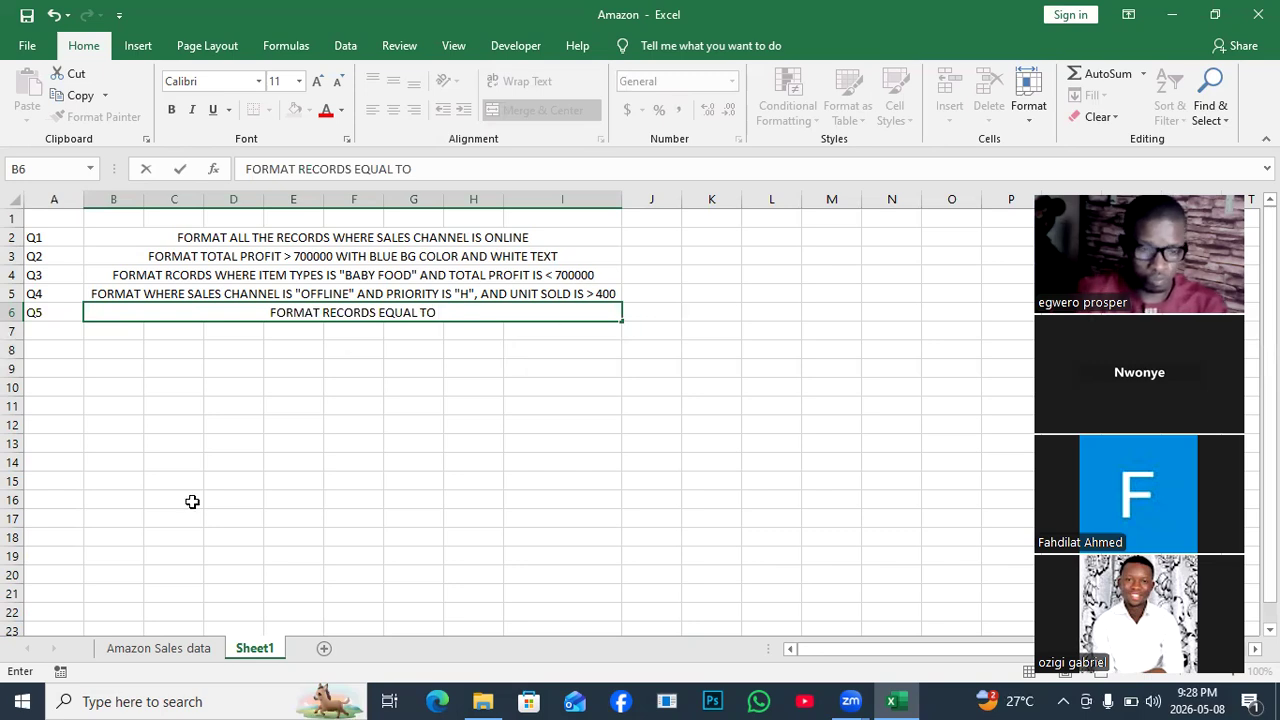
Check the 2/4/2015 order date on the data sheet and end the Q5 note with "2/4/2015".
left_click(157, 650)
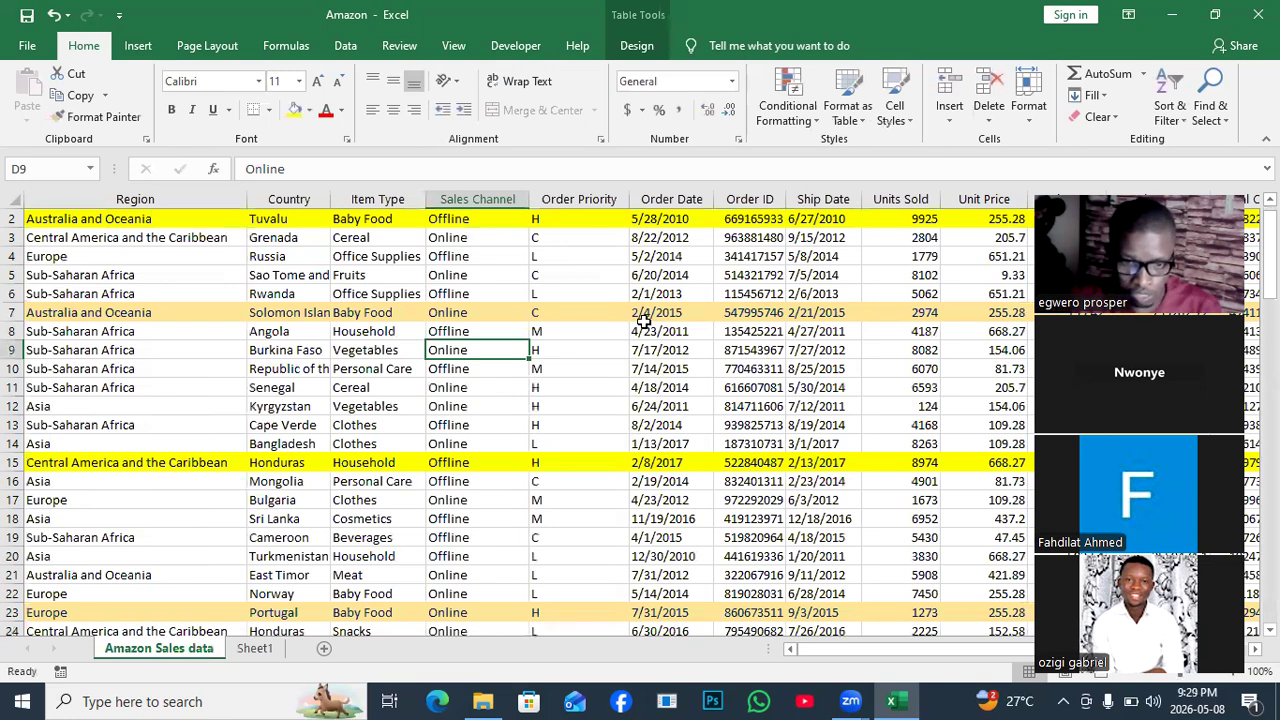
key("Right")
key("Right")
key("Up")
key("Up")
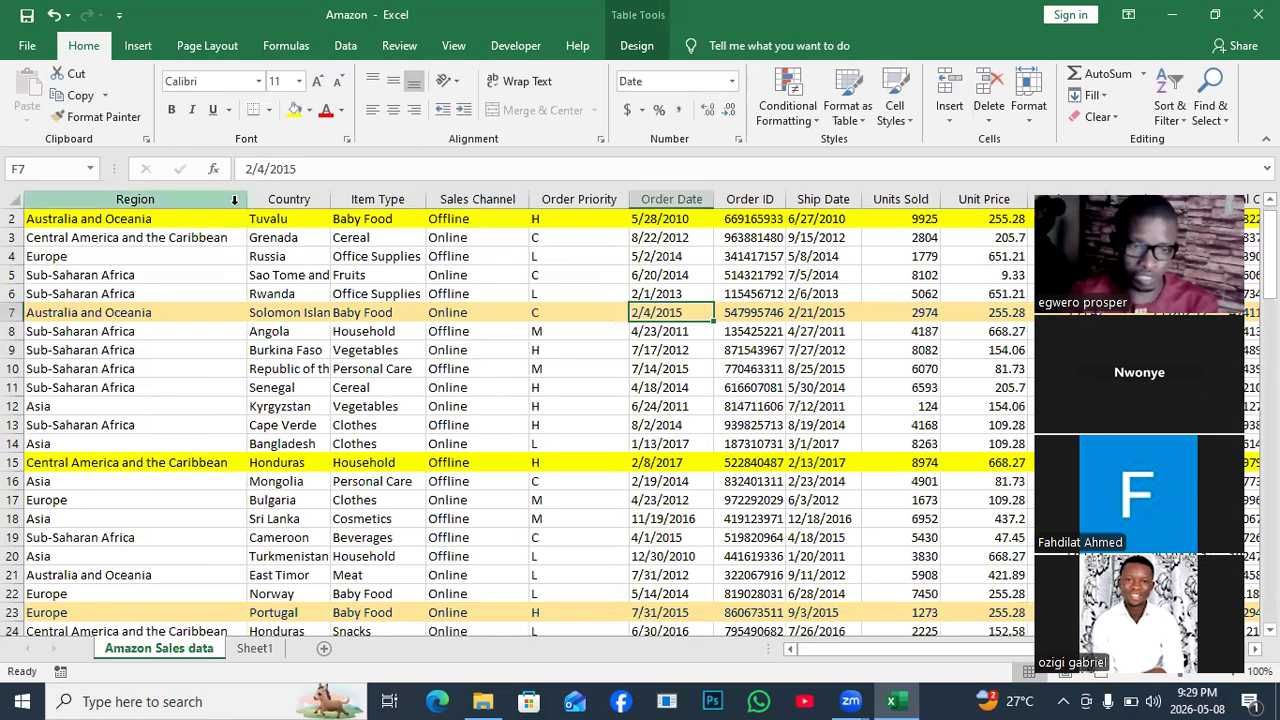
left_click(252, 650)
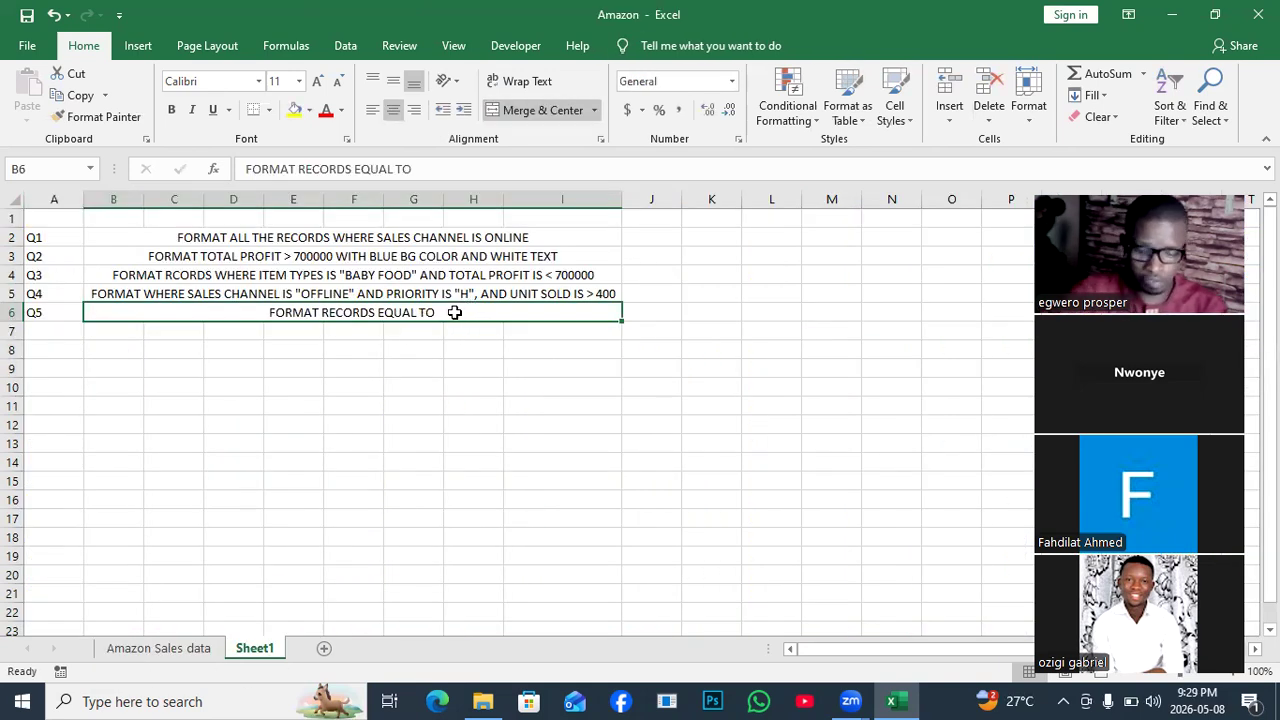
left_click(436, 168)
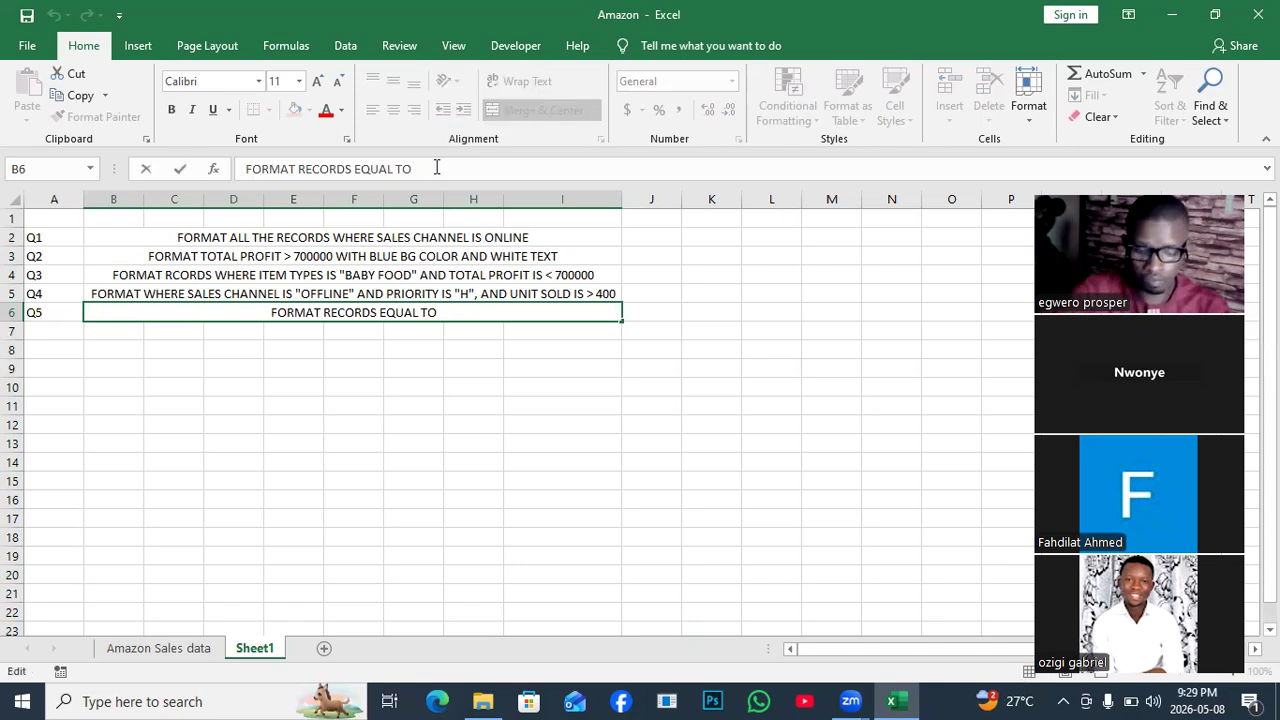
type("\"2")
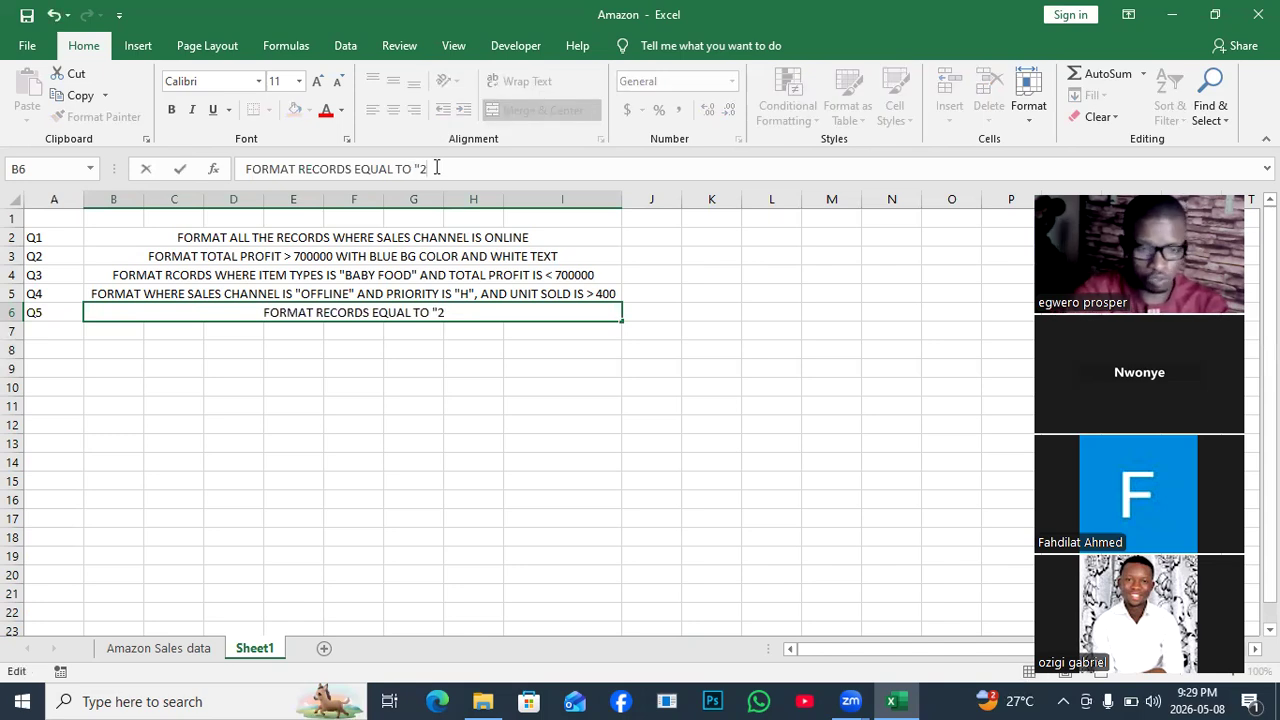
type("/4")
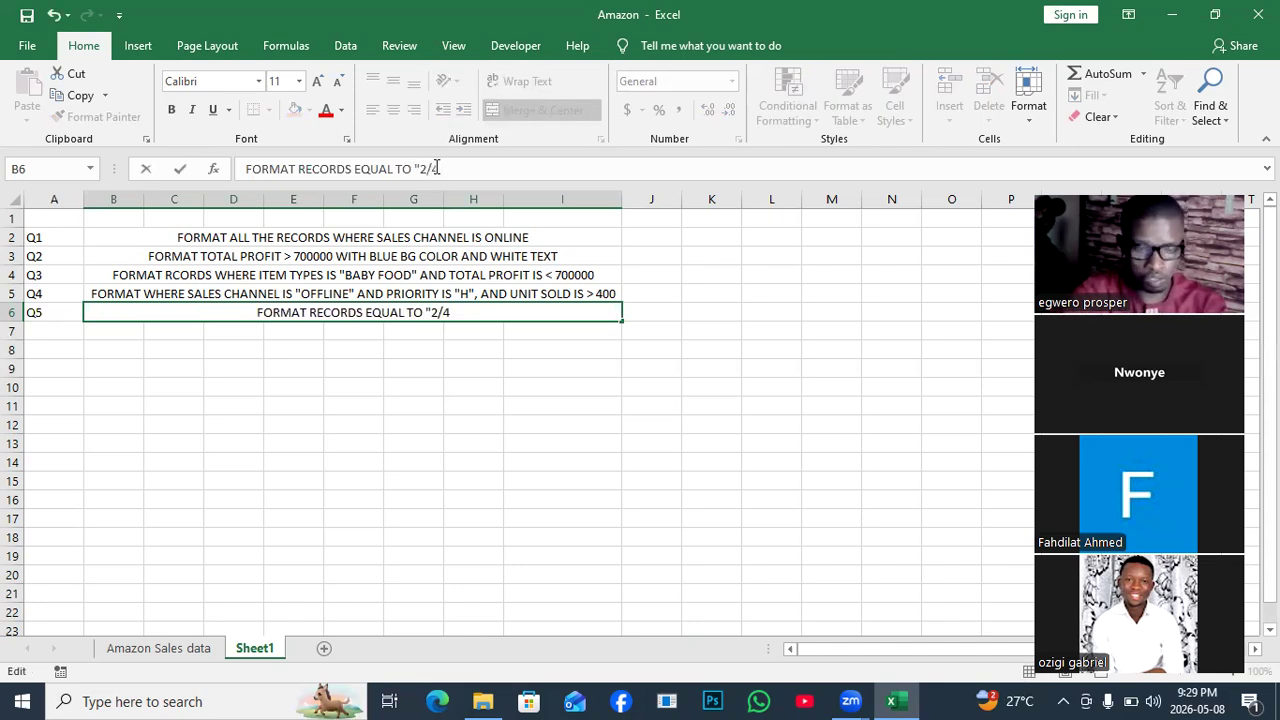
type("/")
type("201")
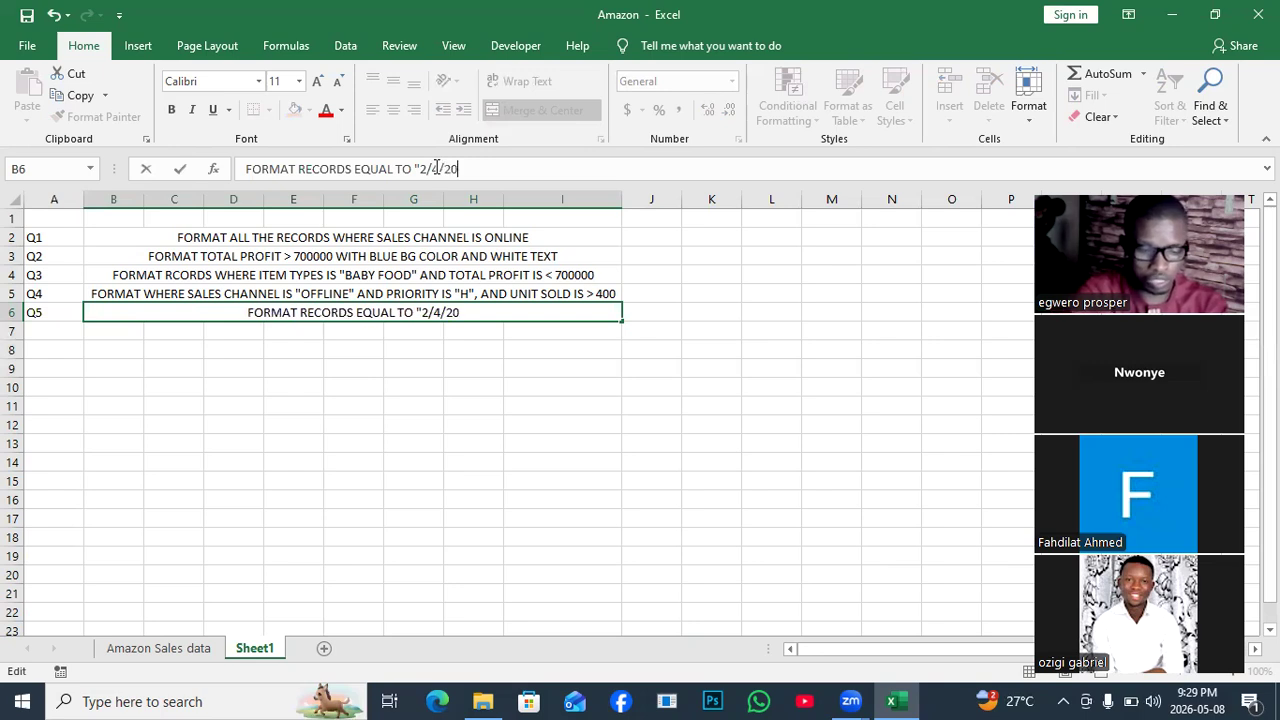
type("\"")
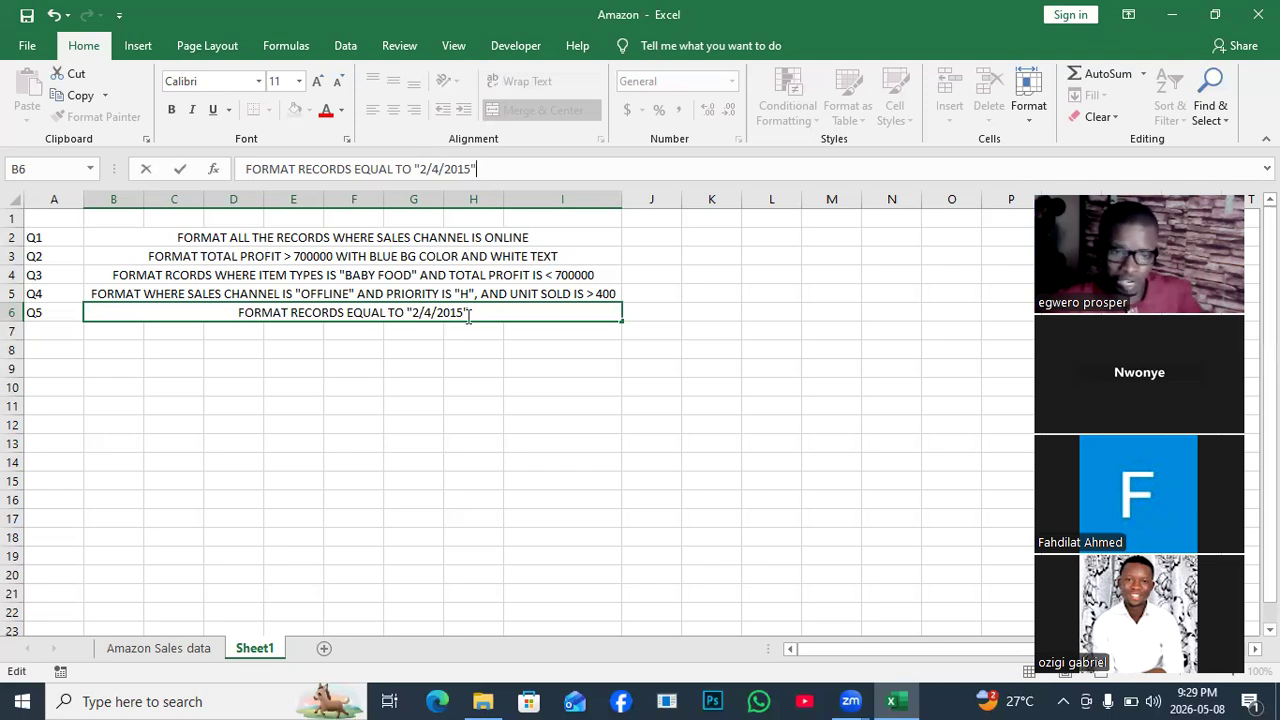
left_click(406, 424)
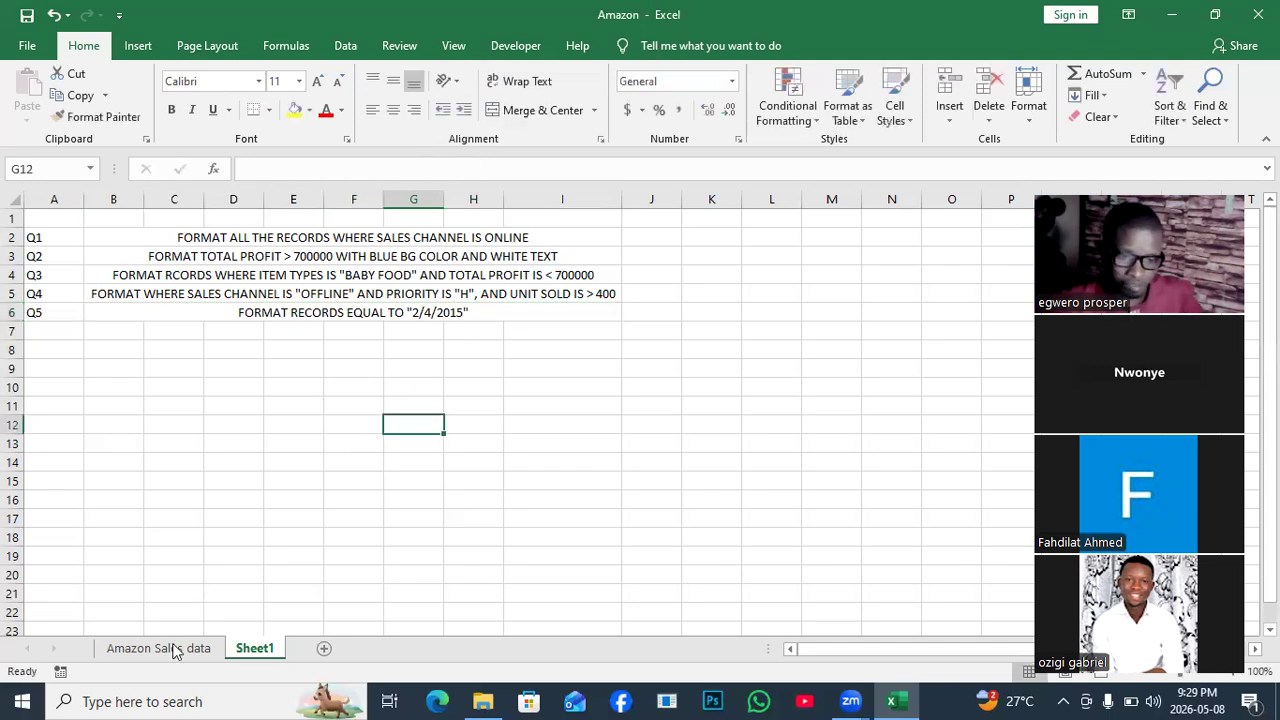
On the Amazon Sales data sheet, select the sales table from A2 through row 101.
left_click(174, 652)
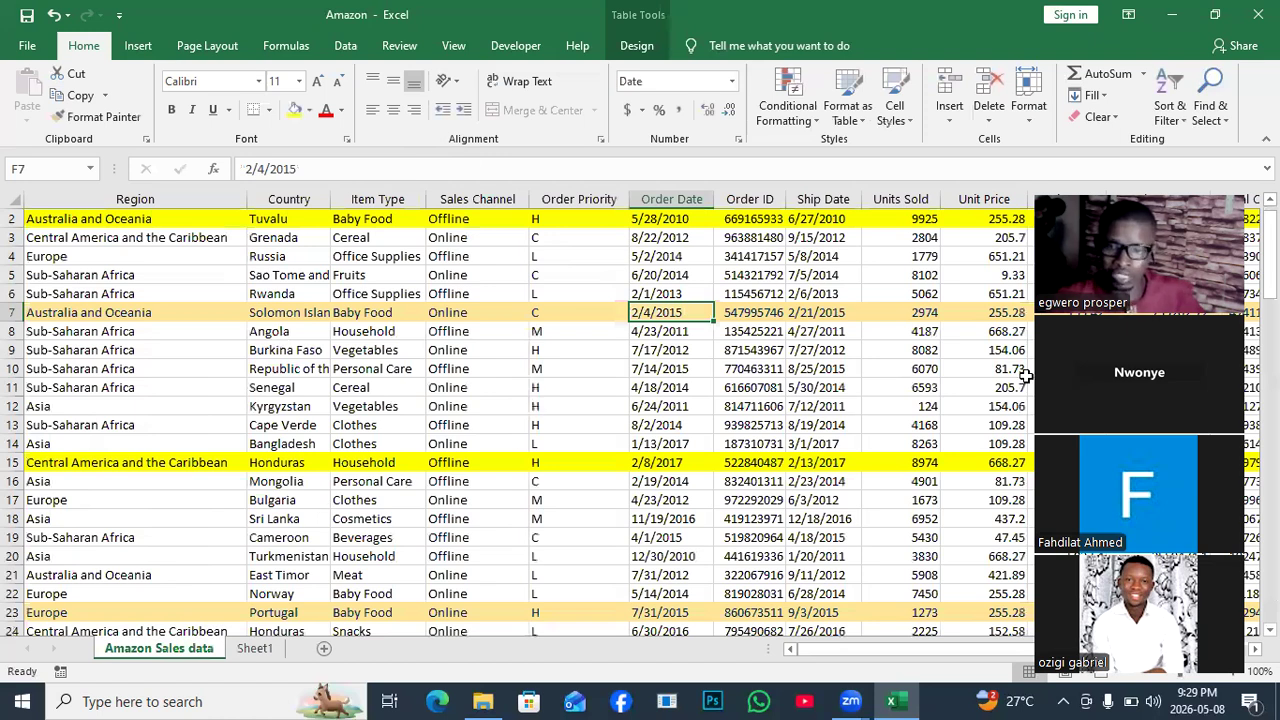
key("Down")
key("Down")
key("Down")
key("Down")
key("Down")
key("Left")
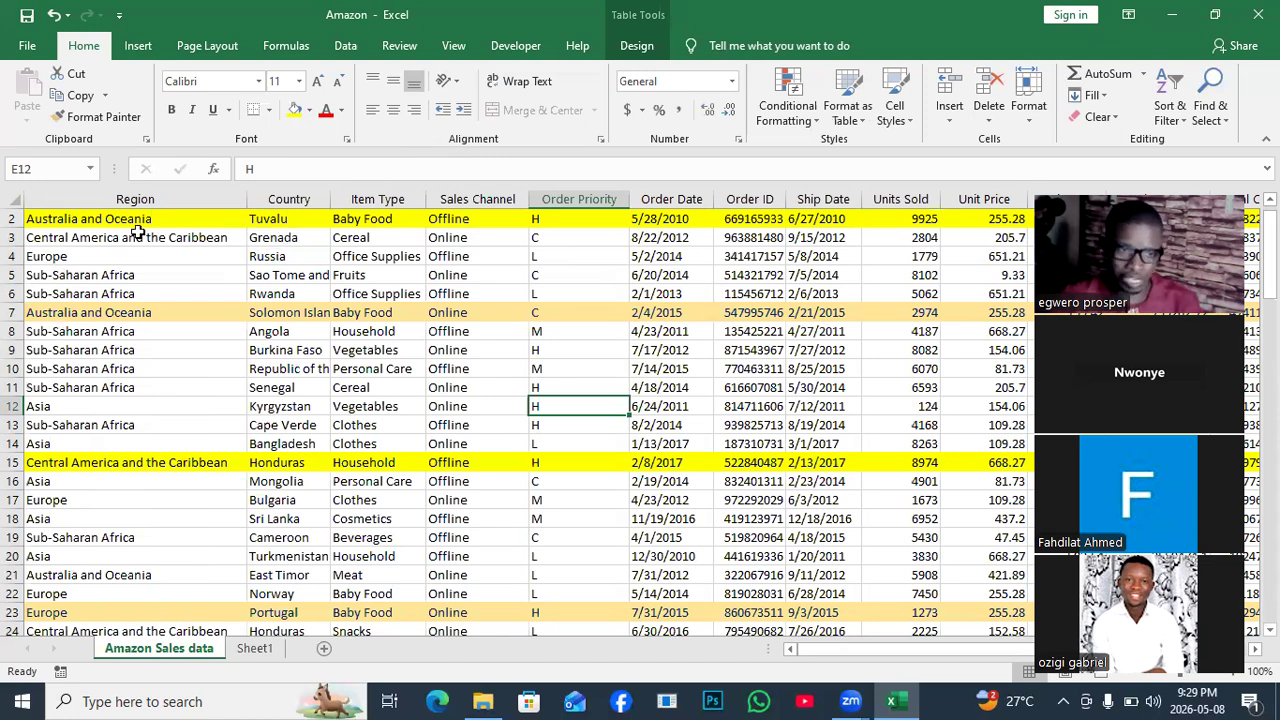
left_click(68, 222)
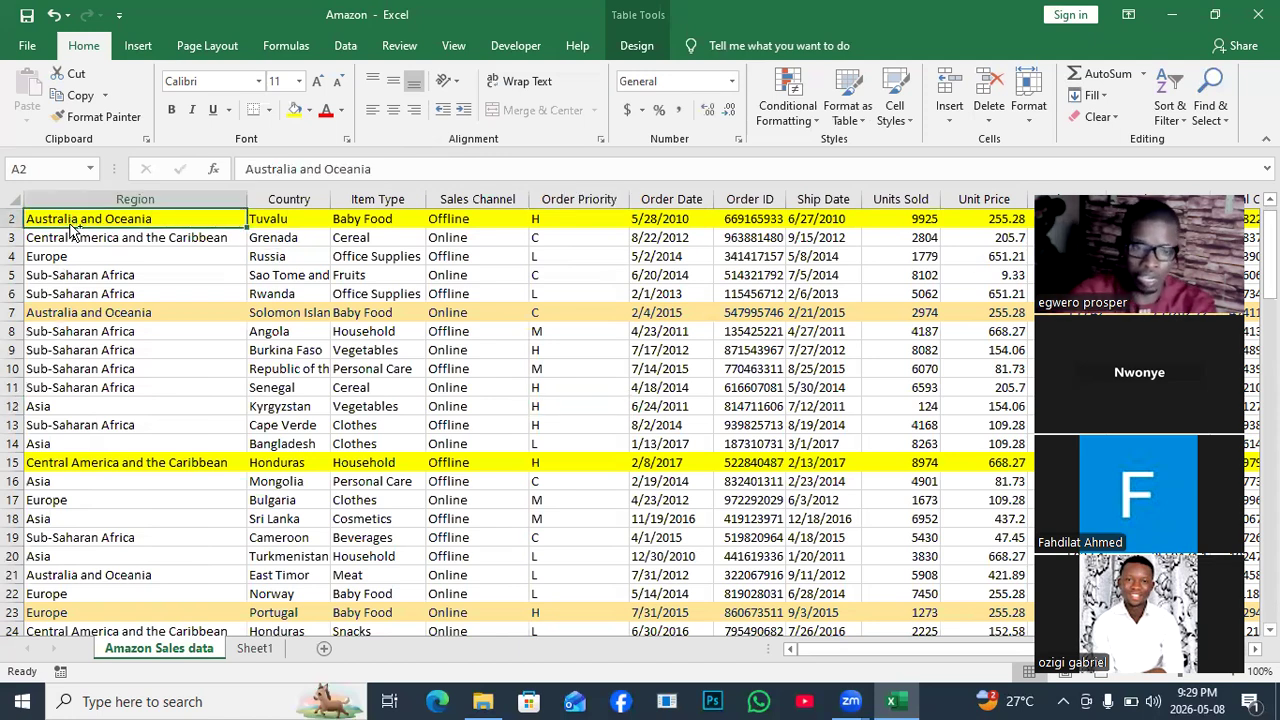
key("ctrl+shift+Right")
key("ctrl+shift+Down")
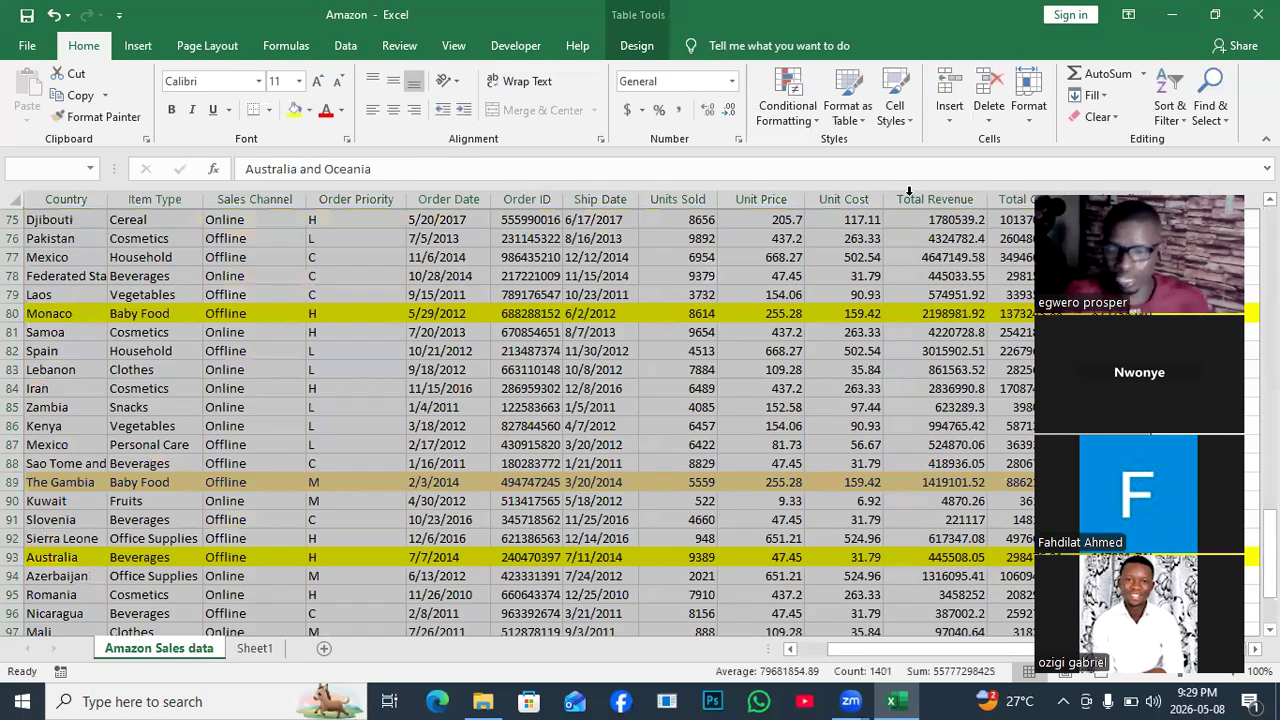
scroll(909, 190, "down", 2)
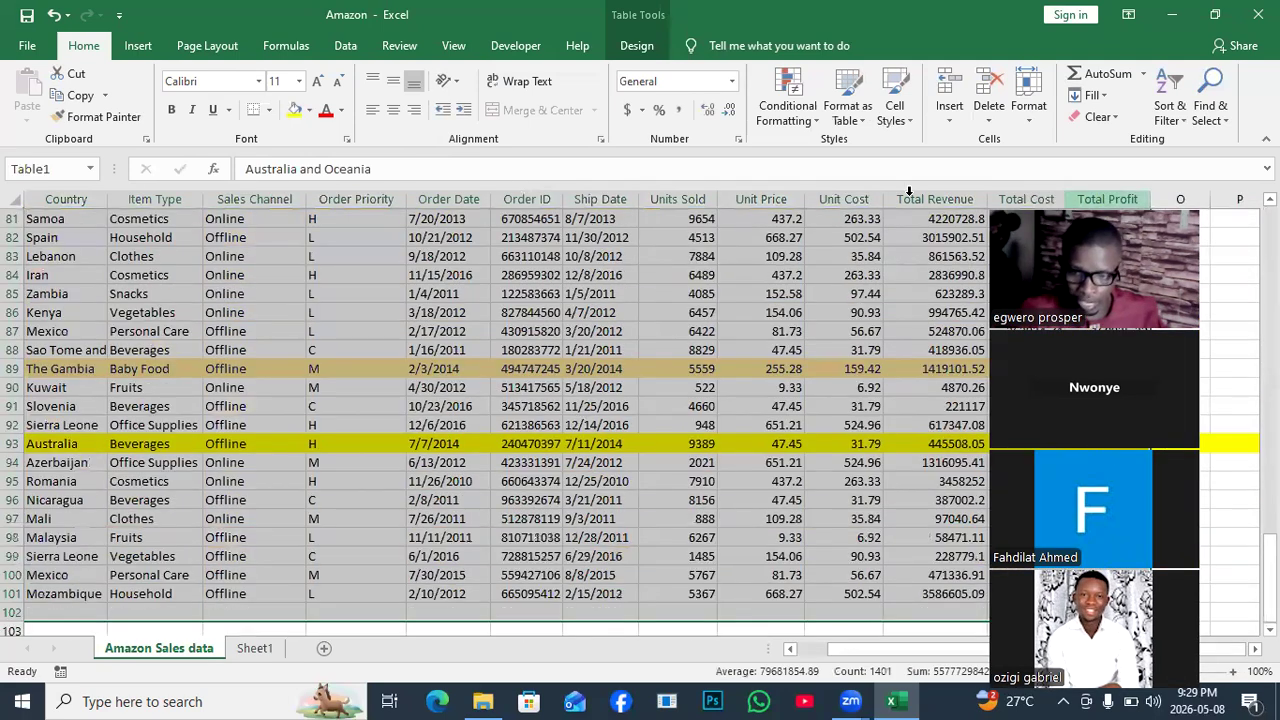
scroll(909, 190, "up", 11)
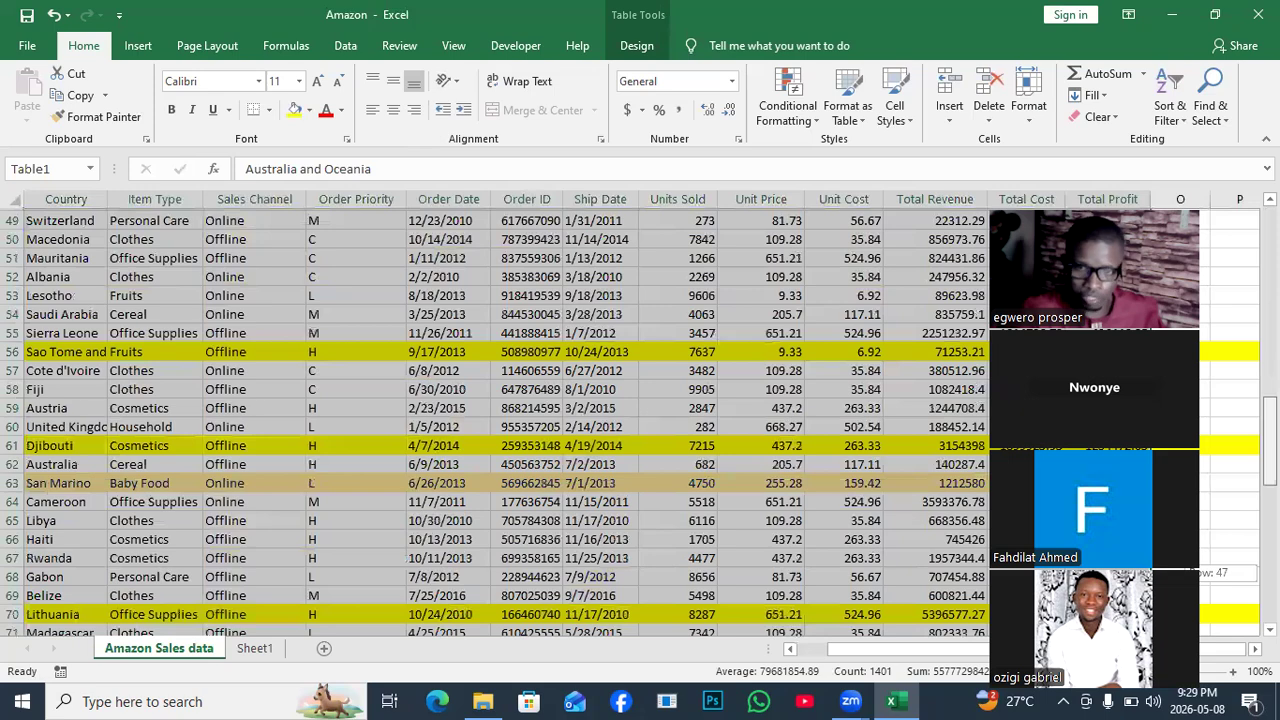
scroll(909, 190, "up", 16)
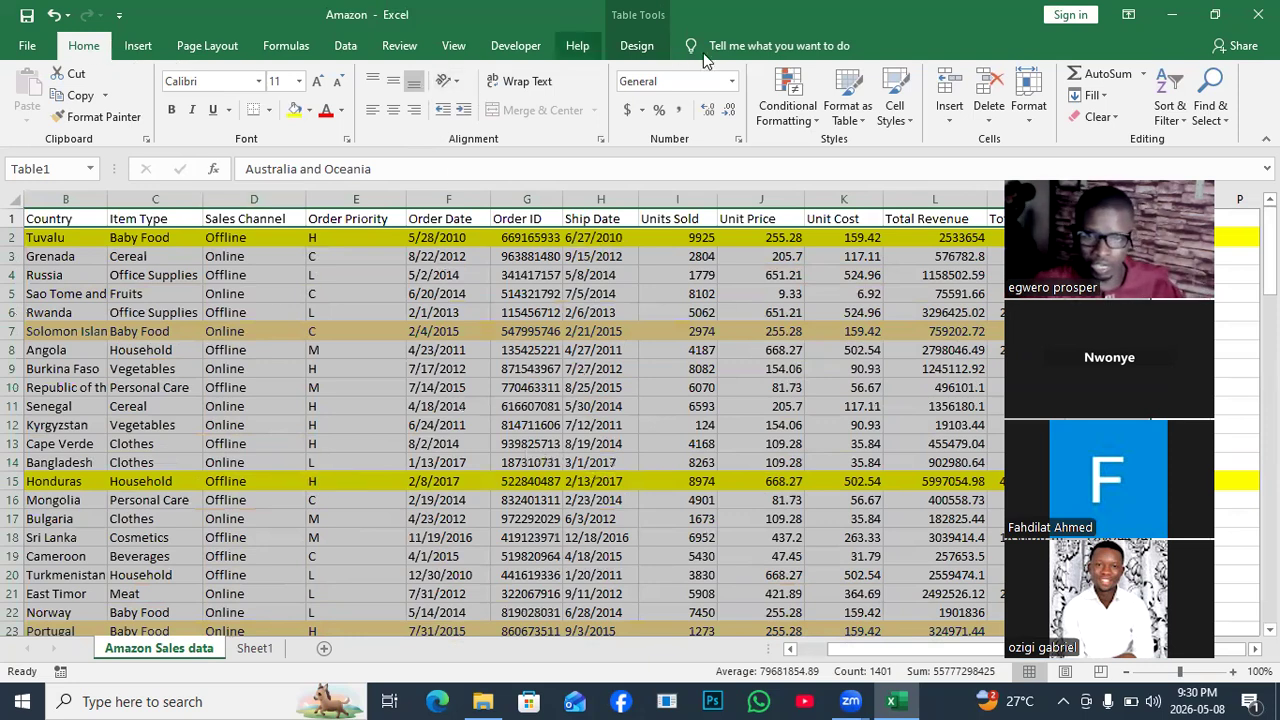
Start a new formula-based conditional formatting rule for the selected table.
left_click(812, 122)
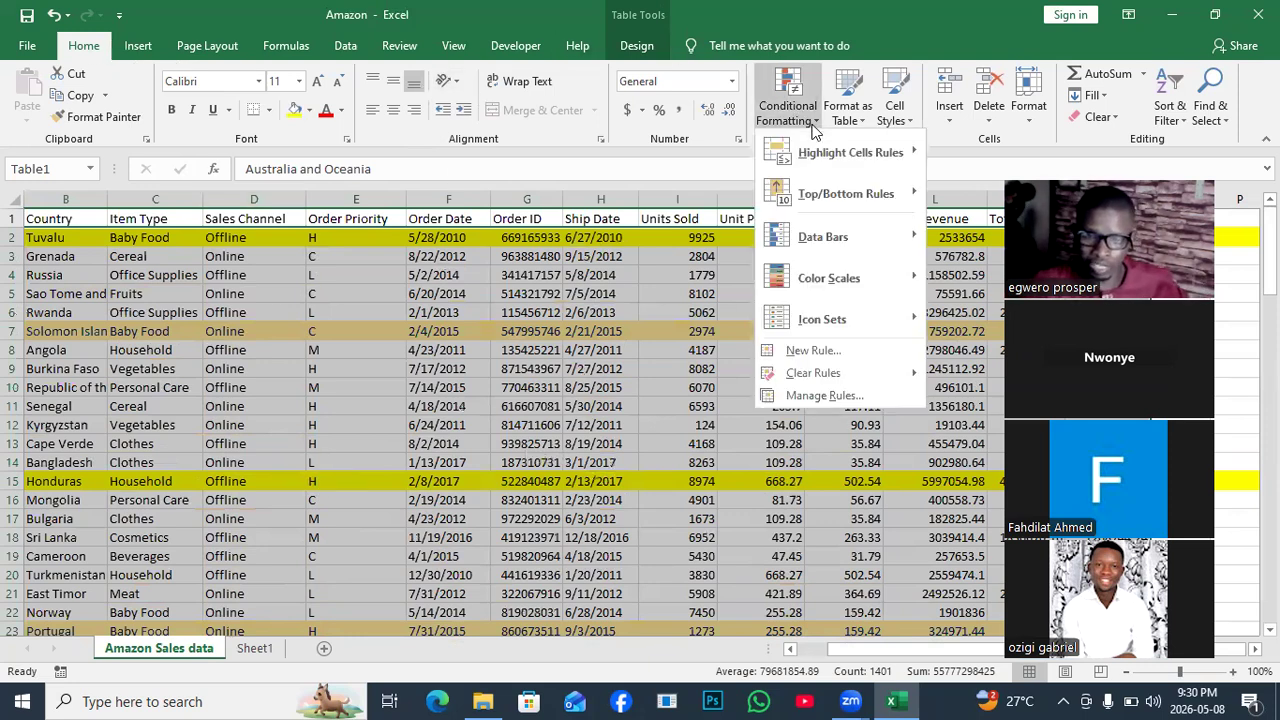
left_click(804, 349)
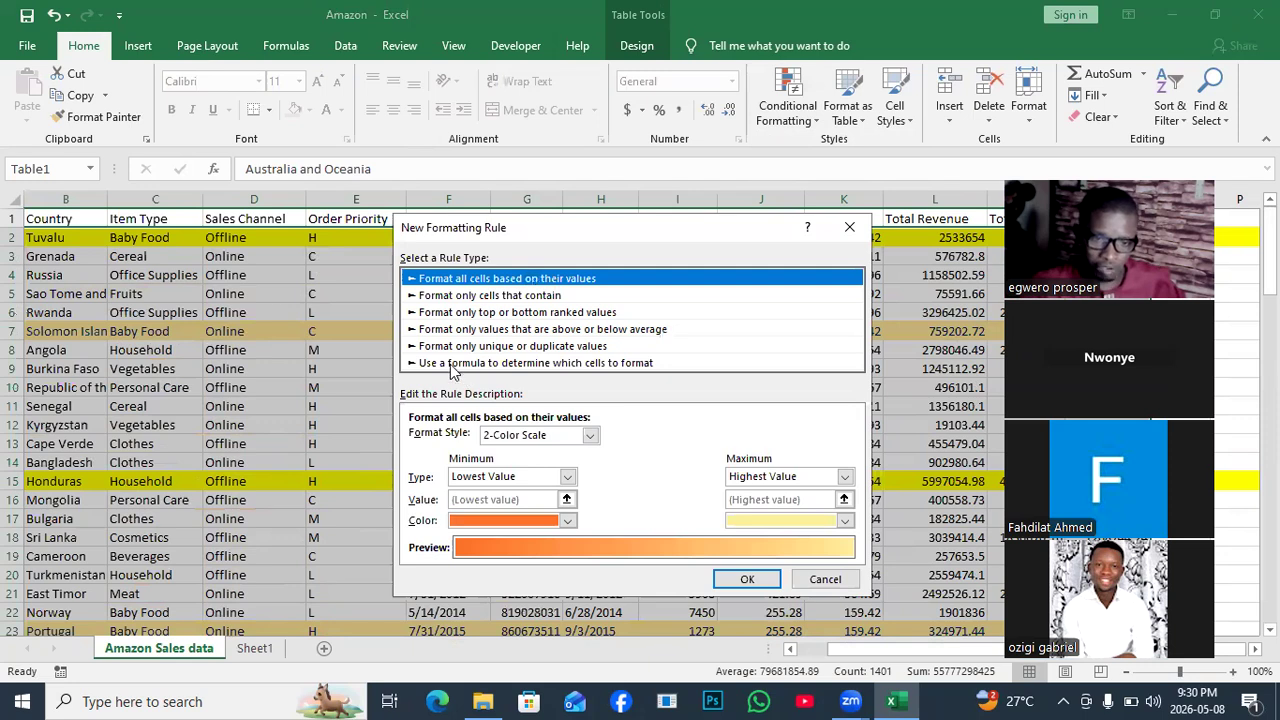
left_click(452, 364)
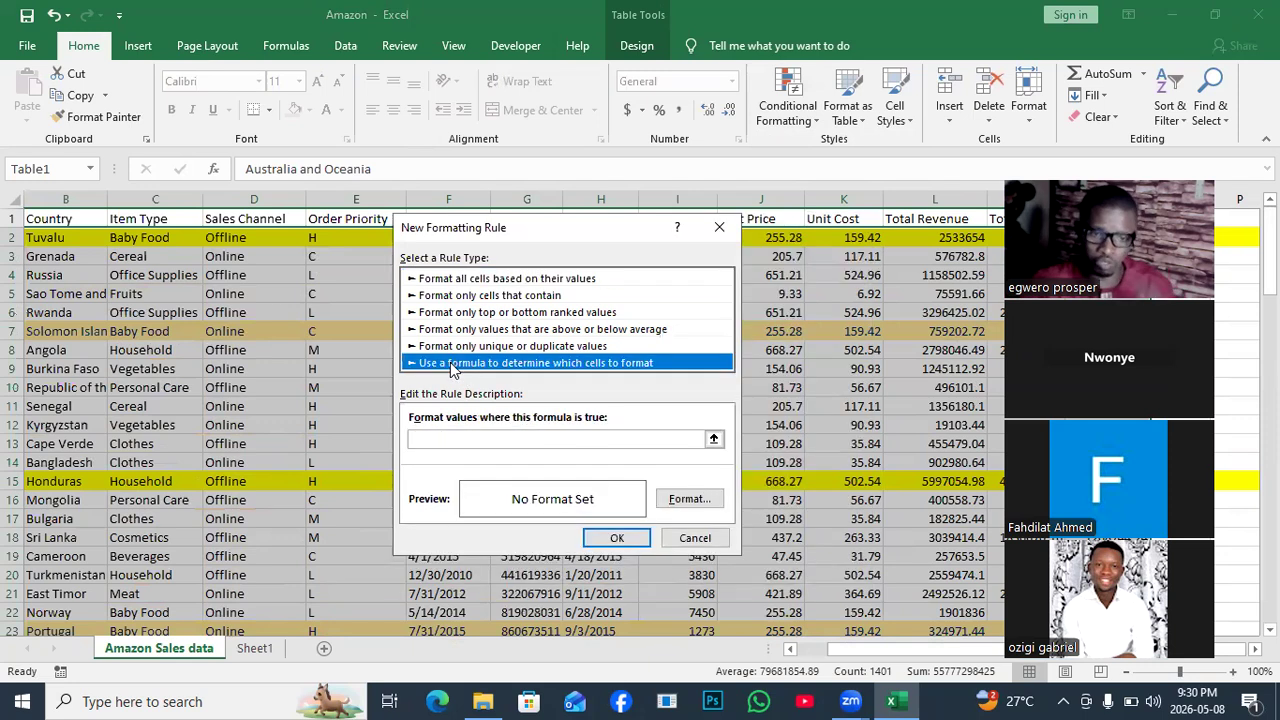
left_click(421, 440)
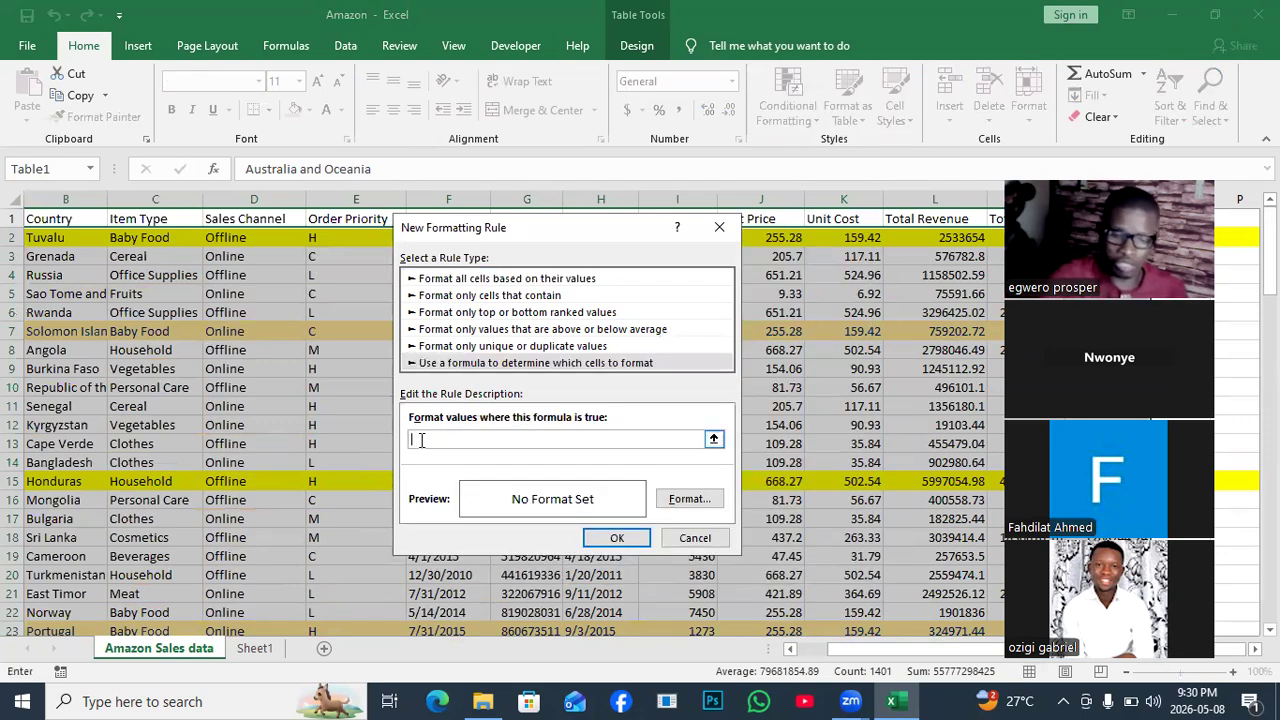
Enter the rule formula =$F2=DATE(2015,2,4).
type("=")
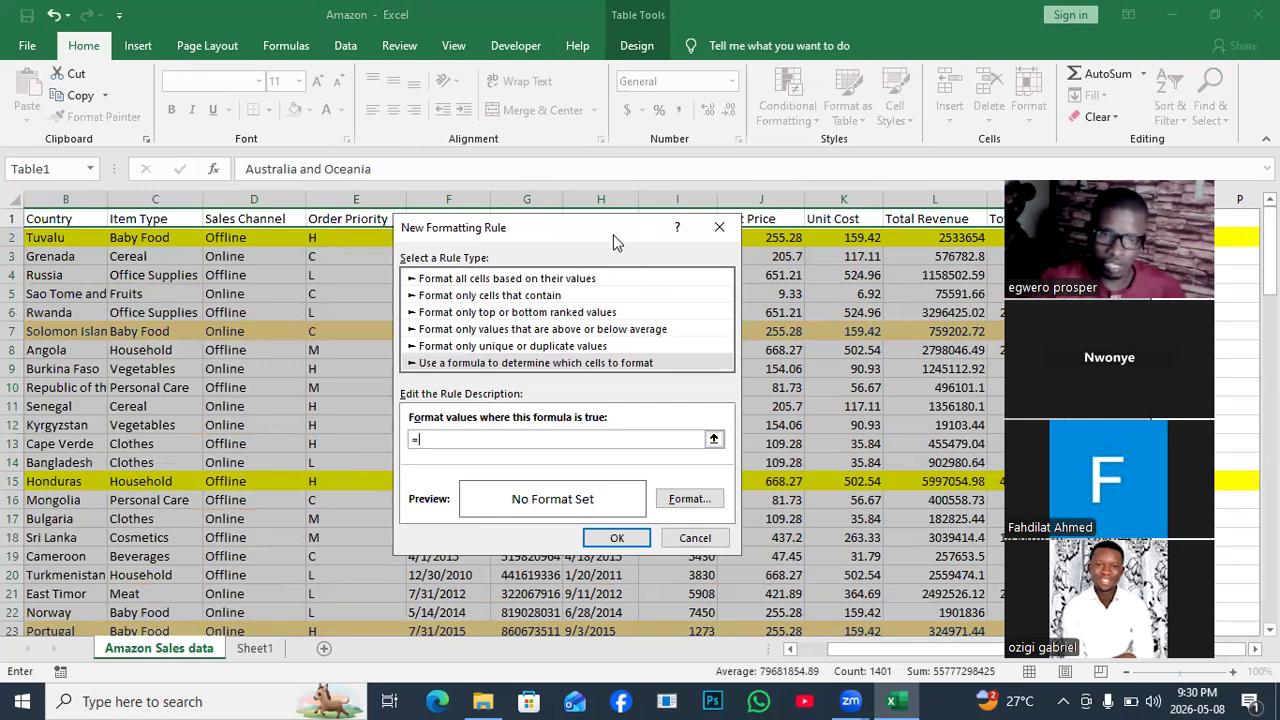
left_click_drag(614, 238, 236, 238)
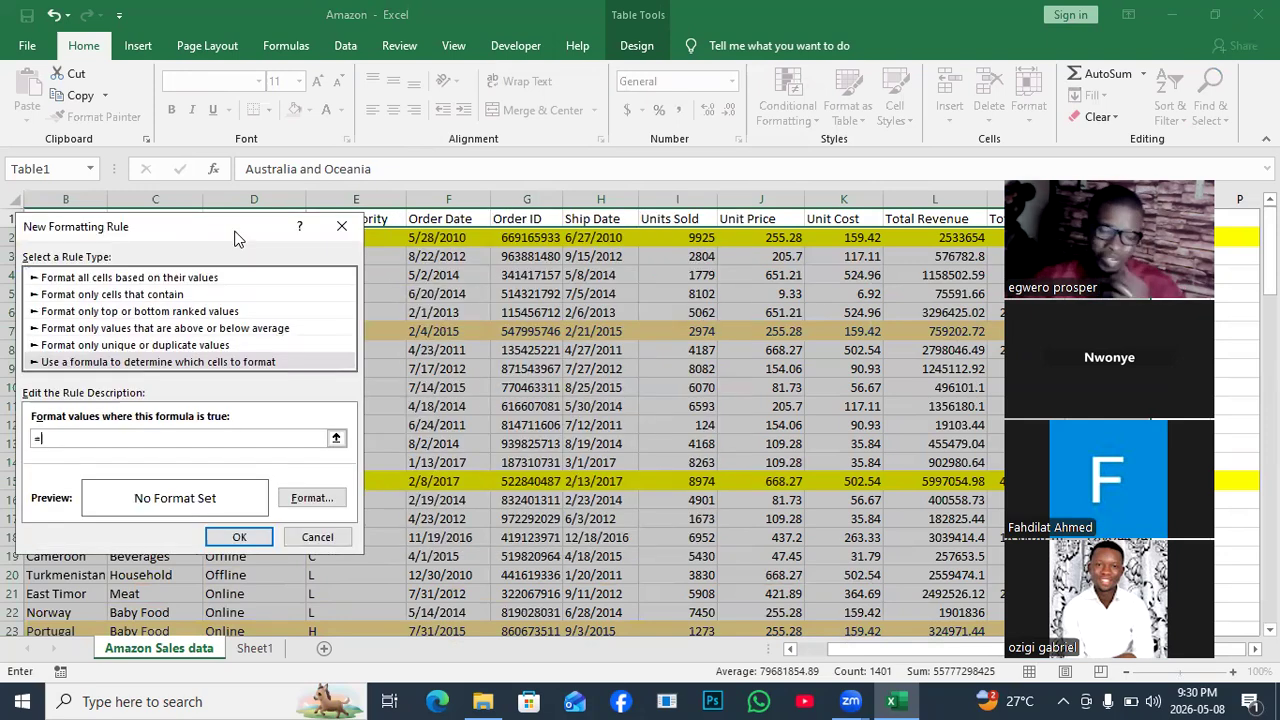
left_click(447, 241)
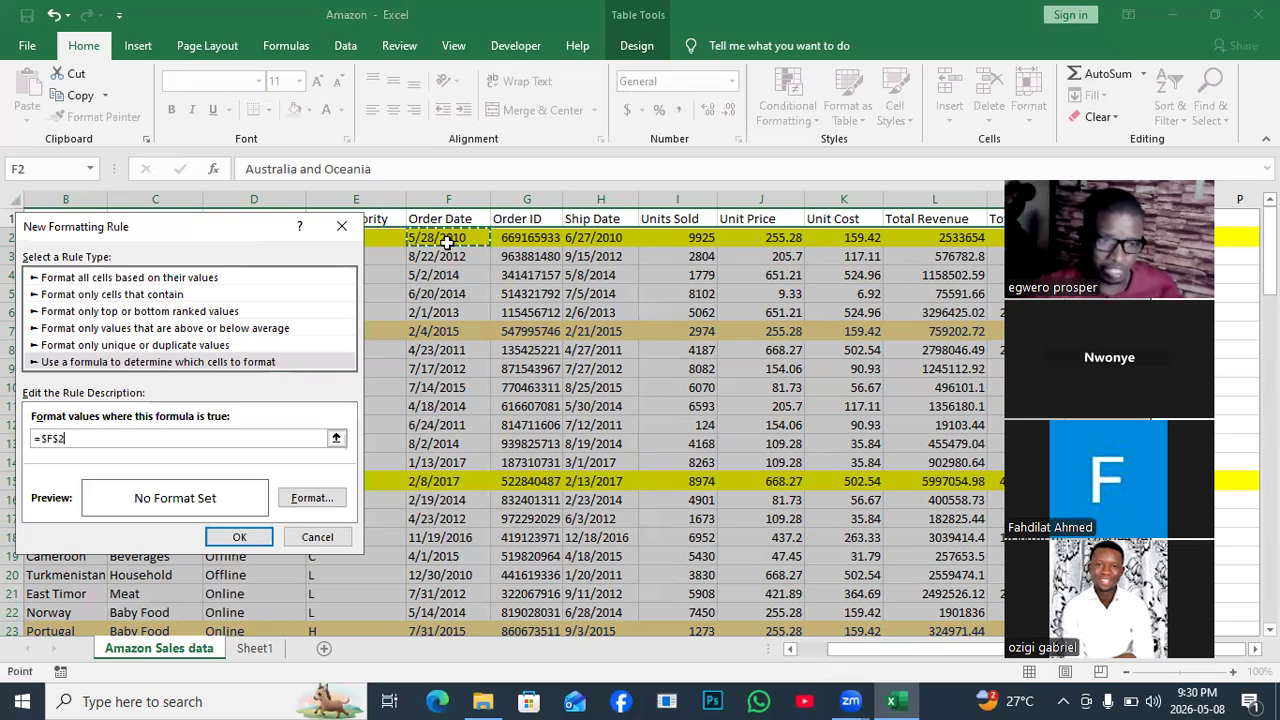
left_click(60, 438)
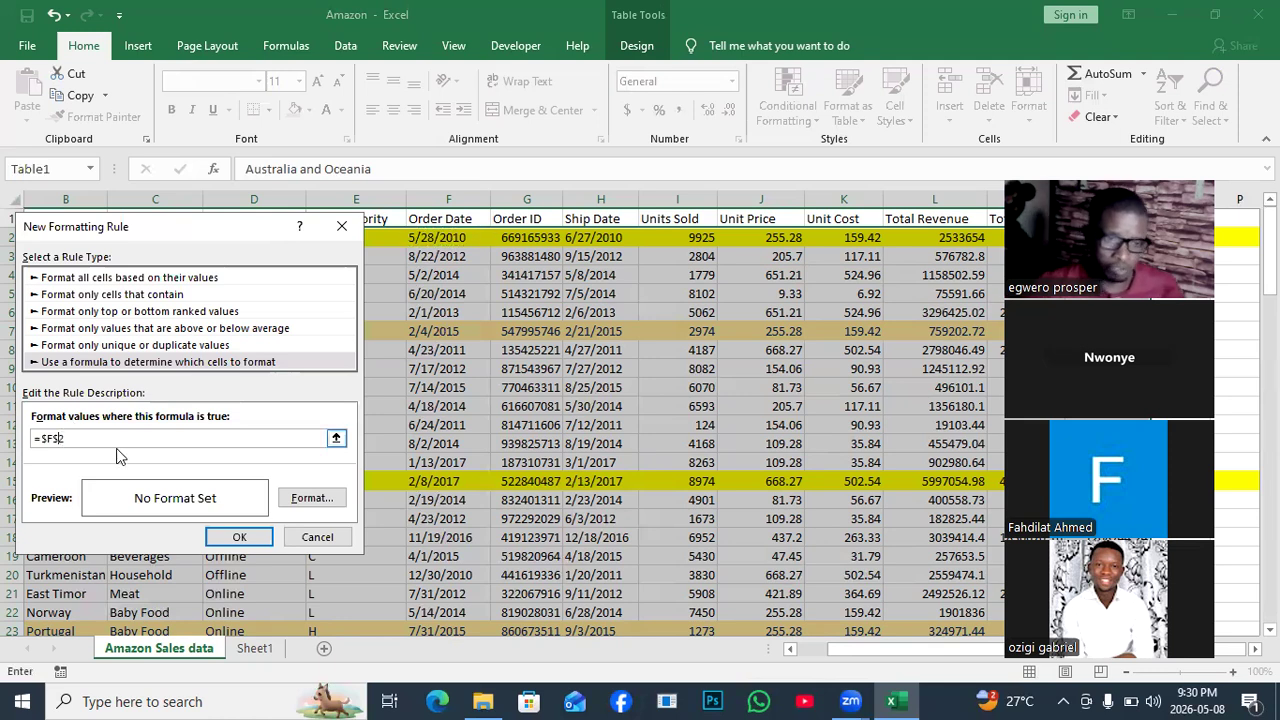
key("BackSpace")
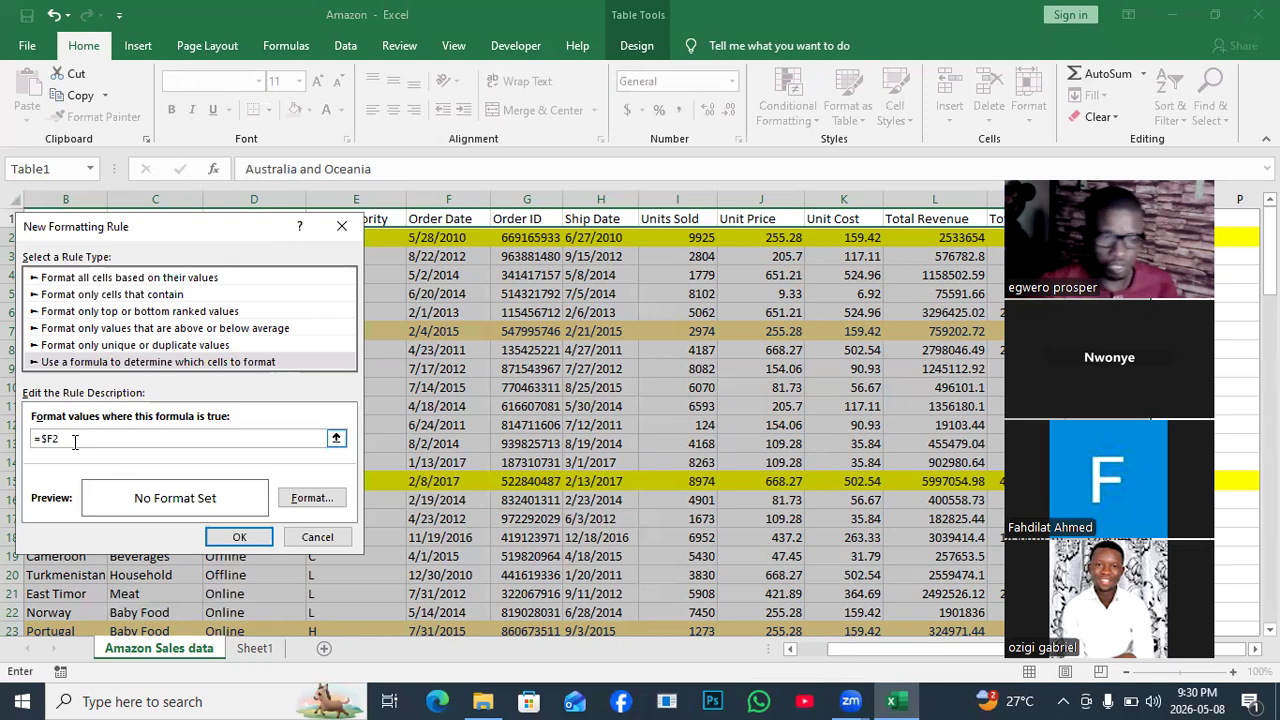
type("=")
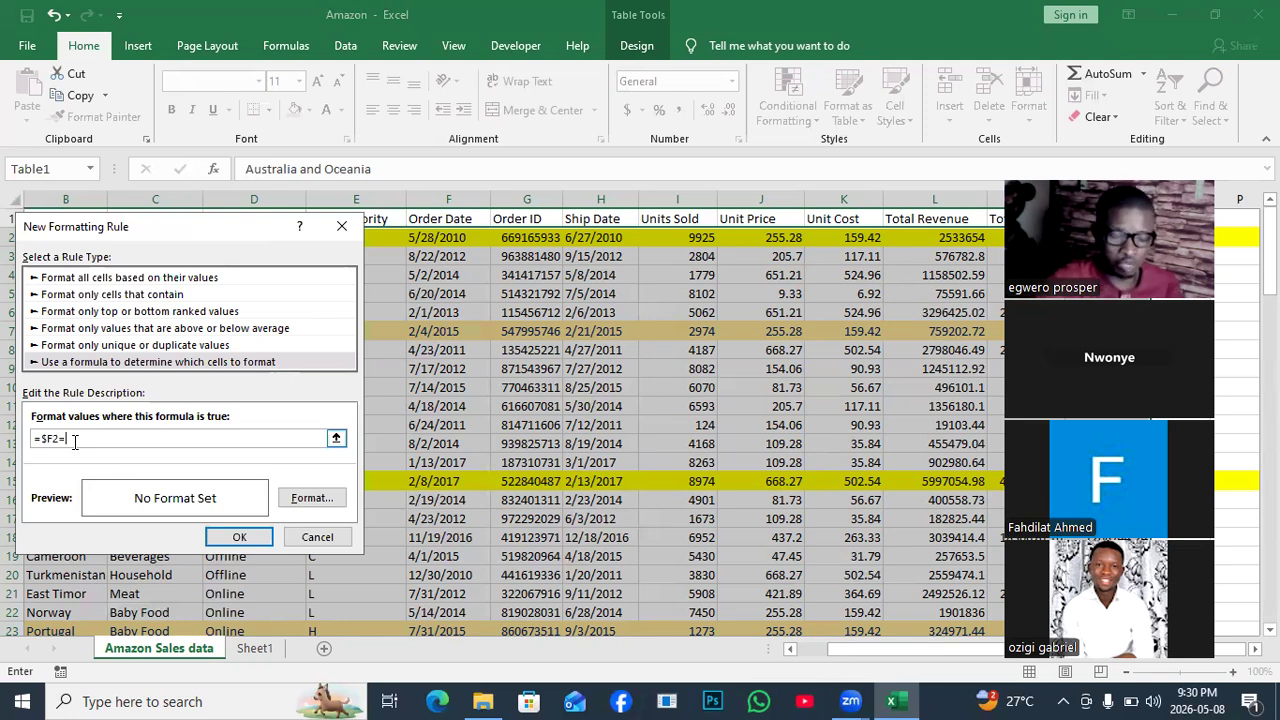
type("DATE(")
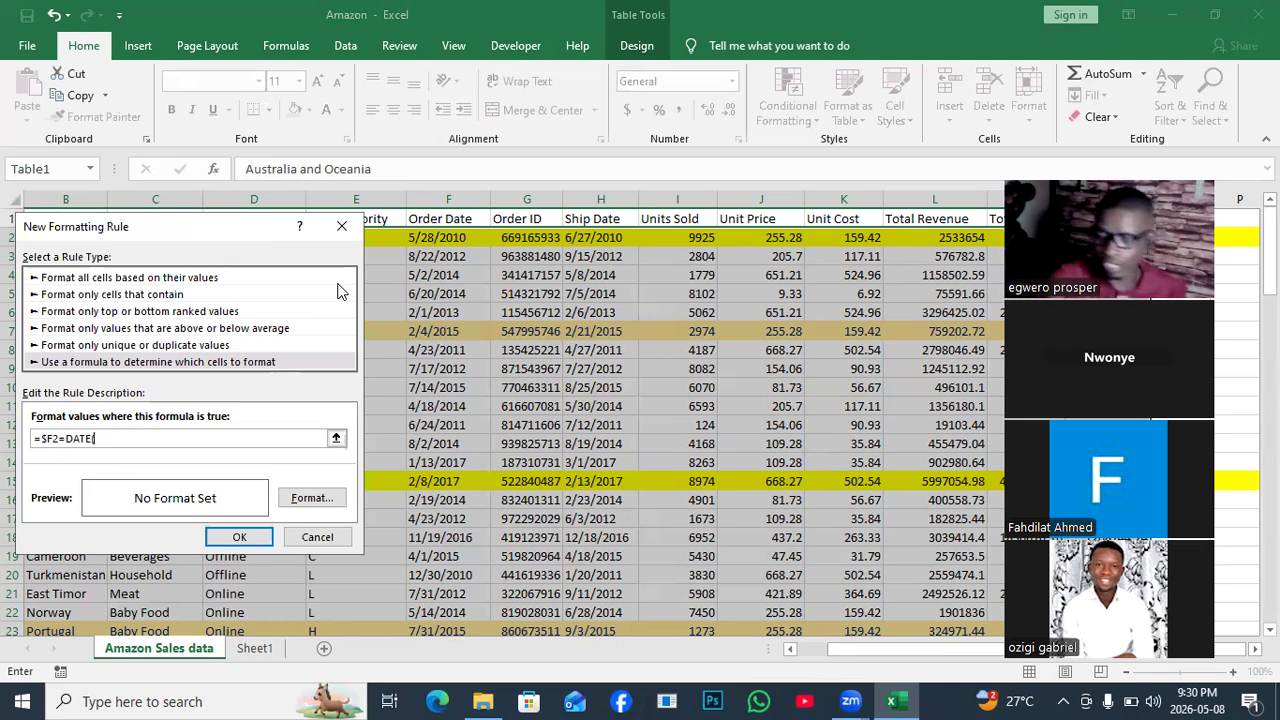
type("2")
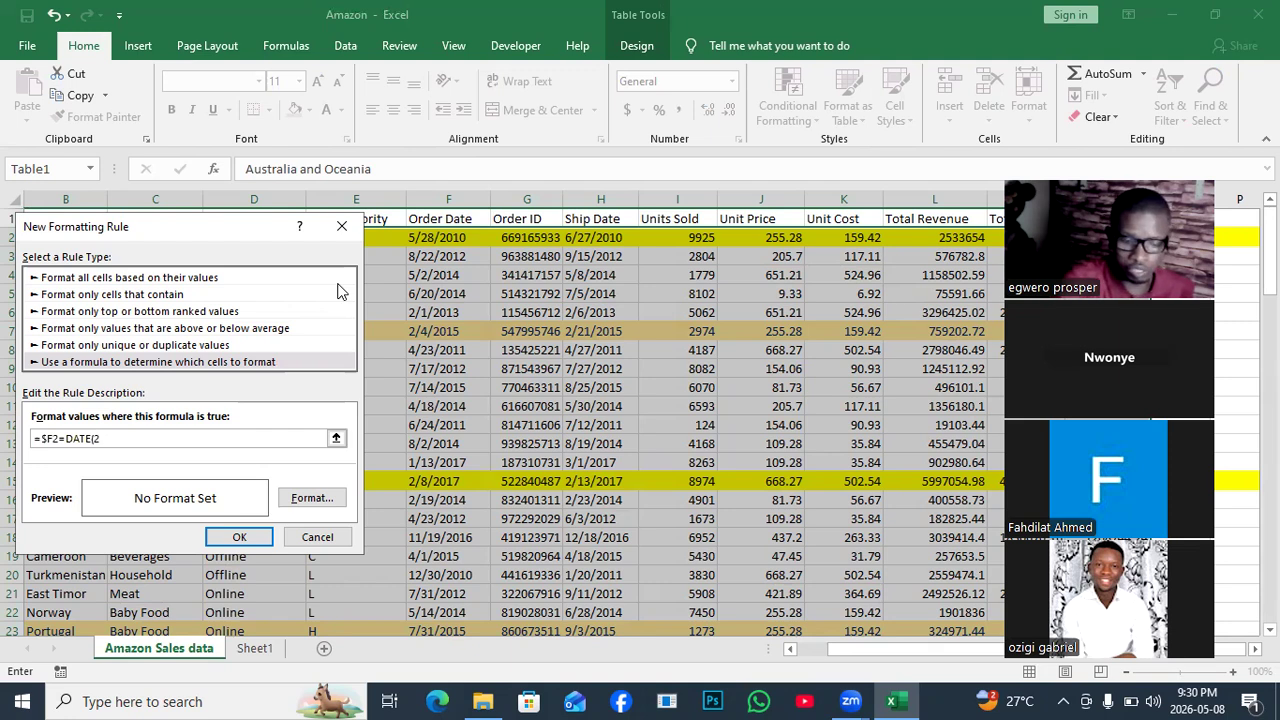
type("015,")
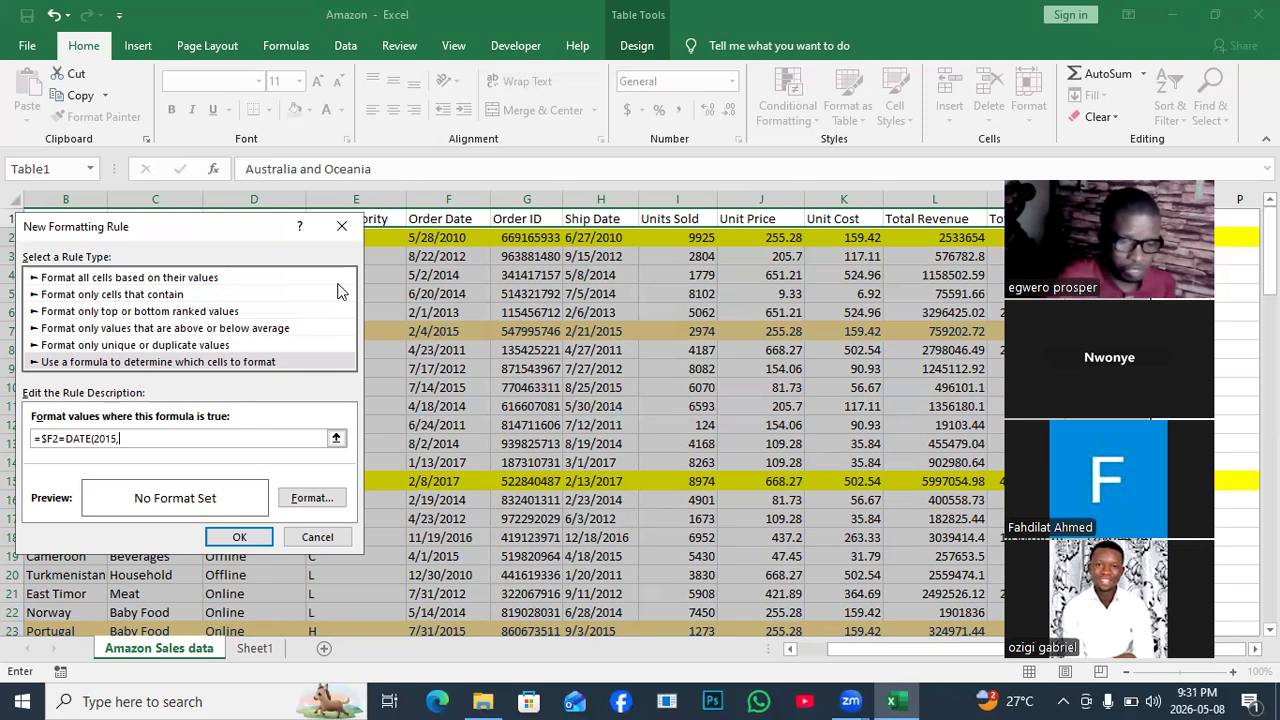
type("2")
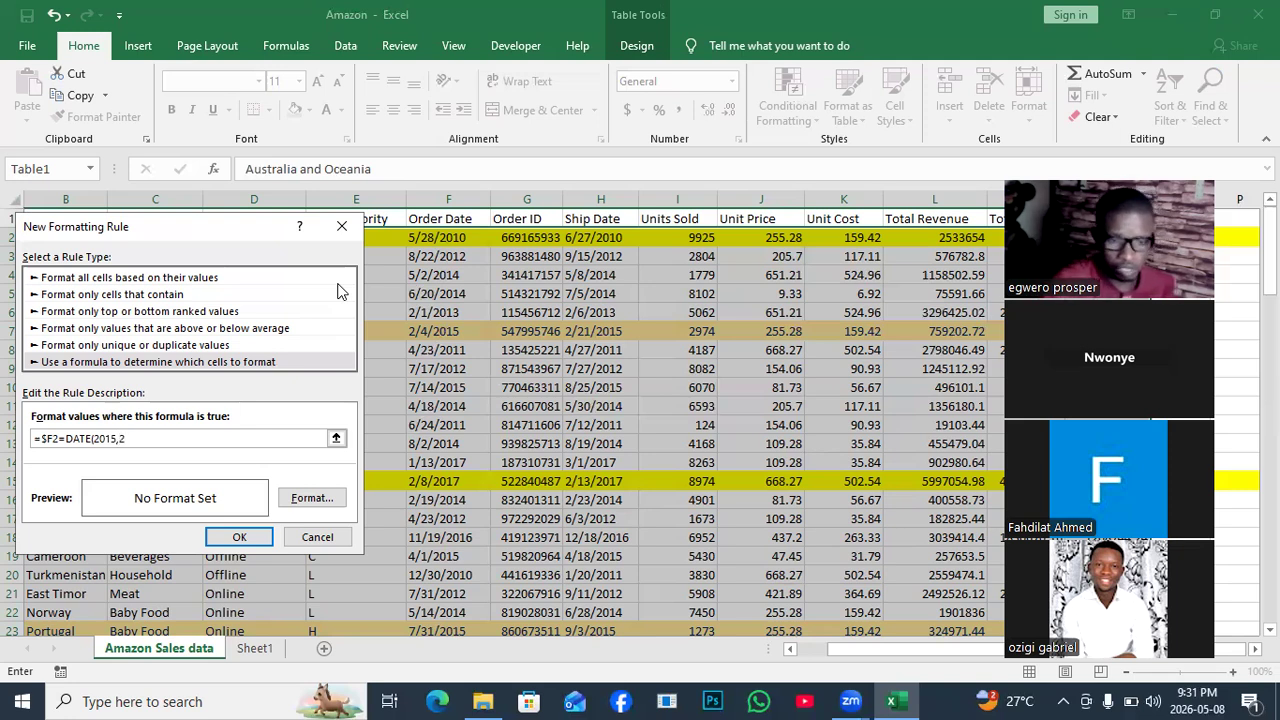
type(",4")
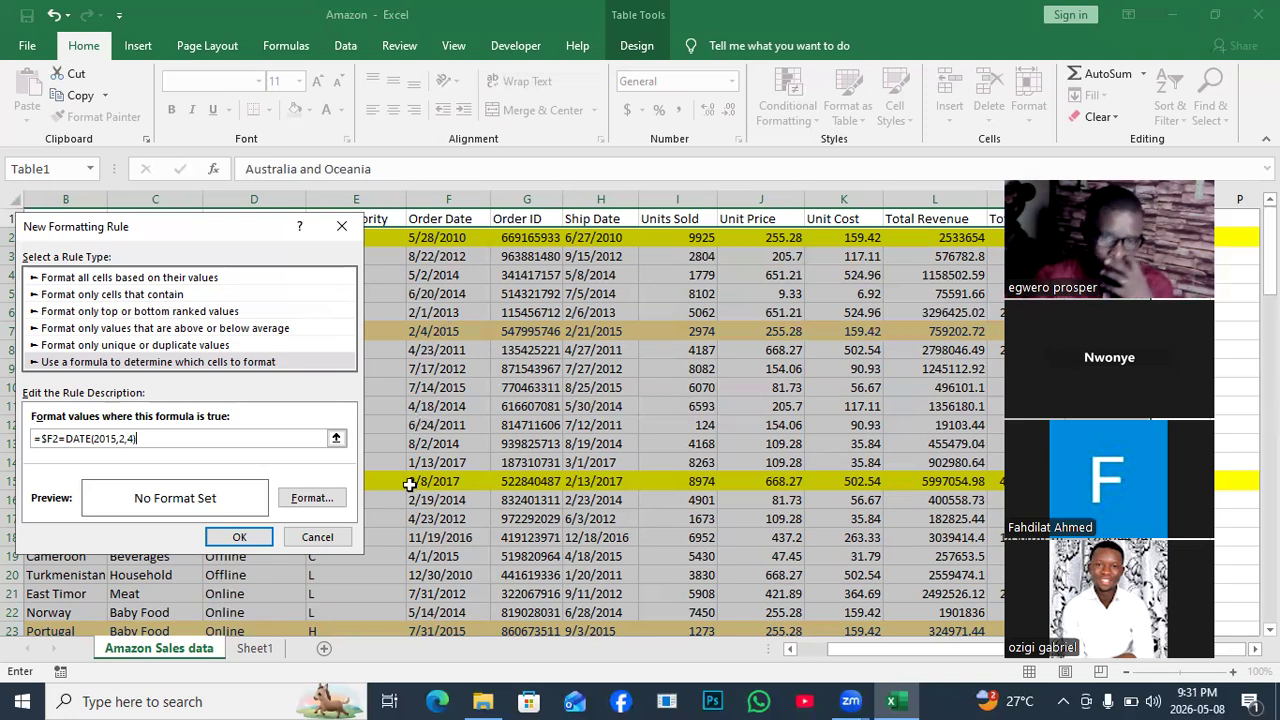
left_click(318, 500)
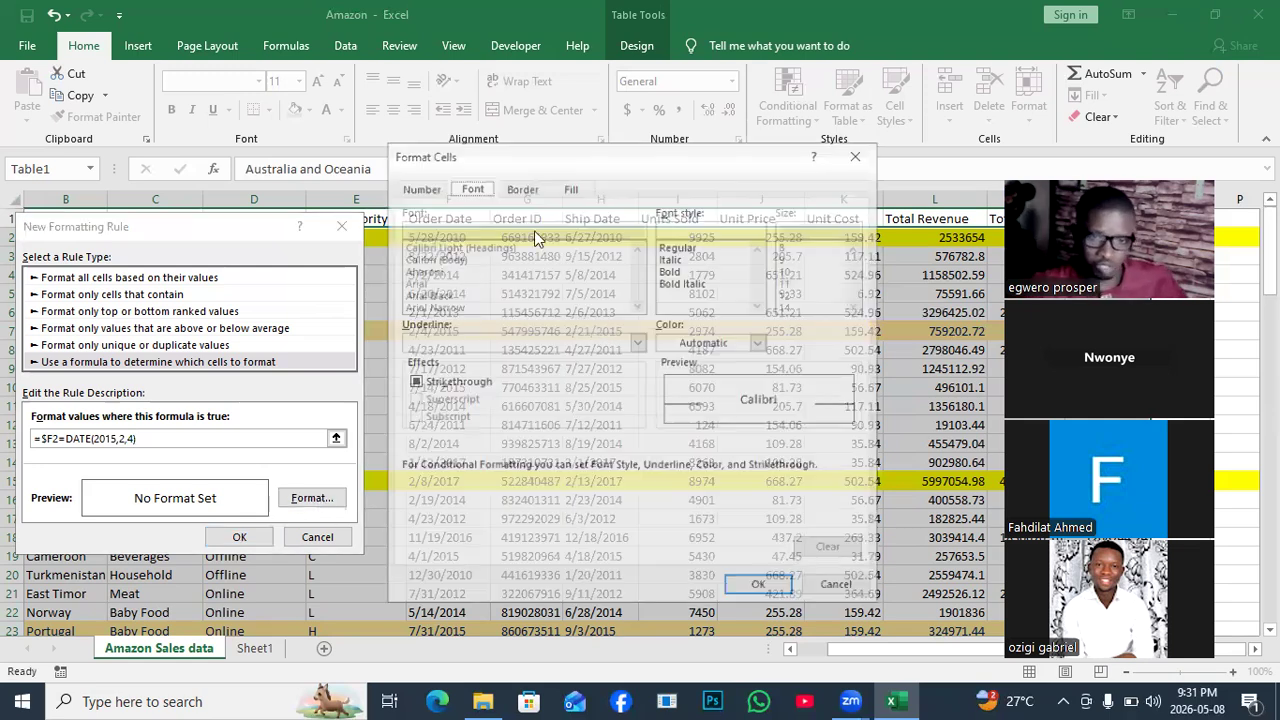
Give the rule a vertical green-to-yellow two-color gradient fill, third variant.
left_click(574, 190)
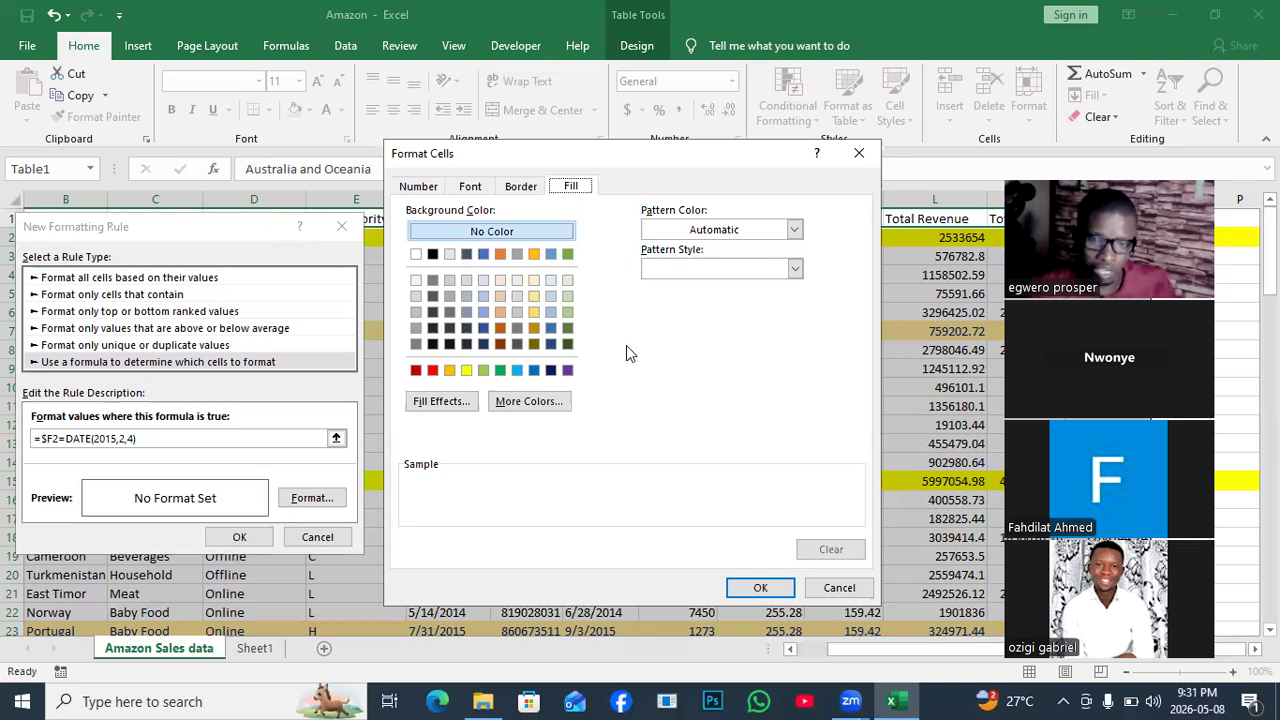
left_click(441, 401)
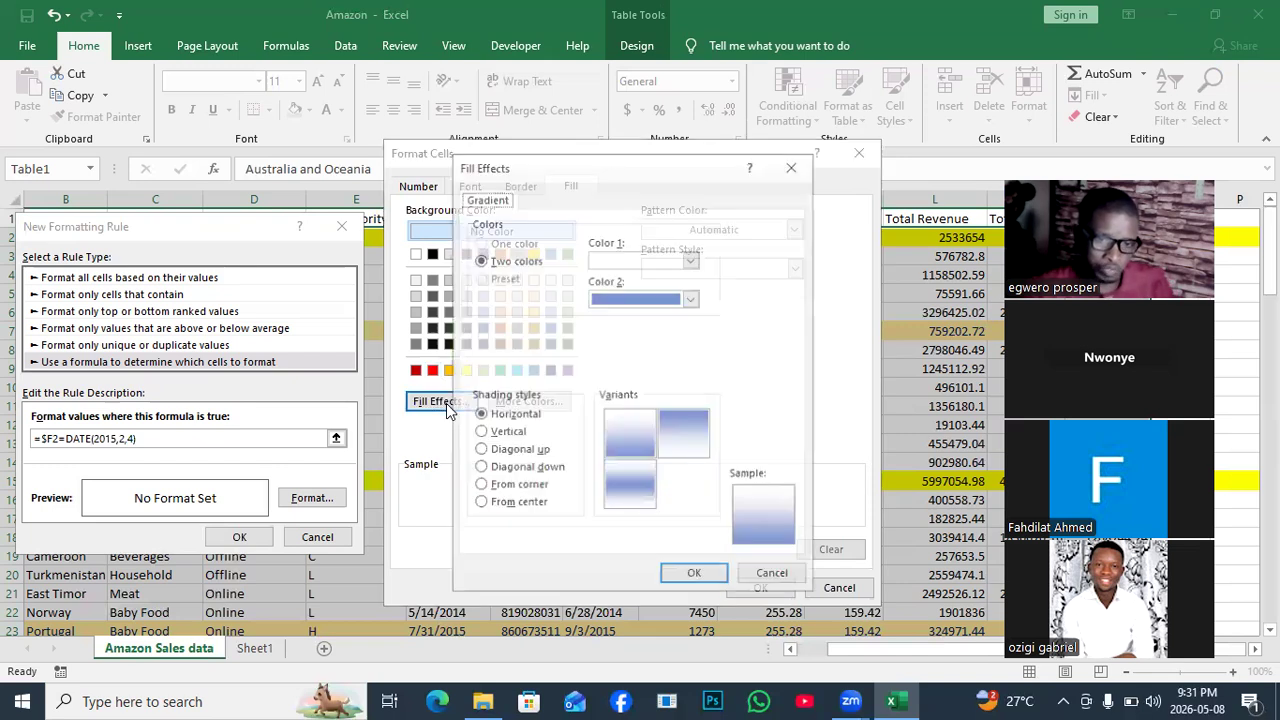
left_click(690, 259)
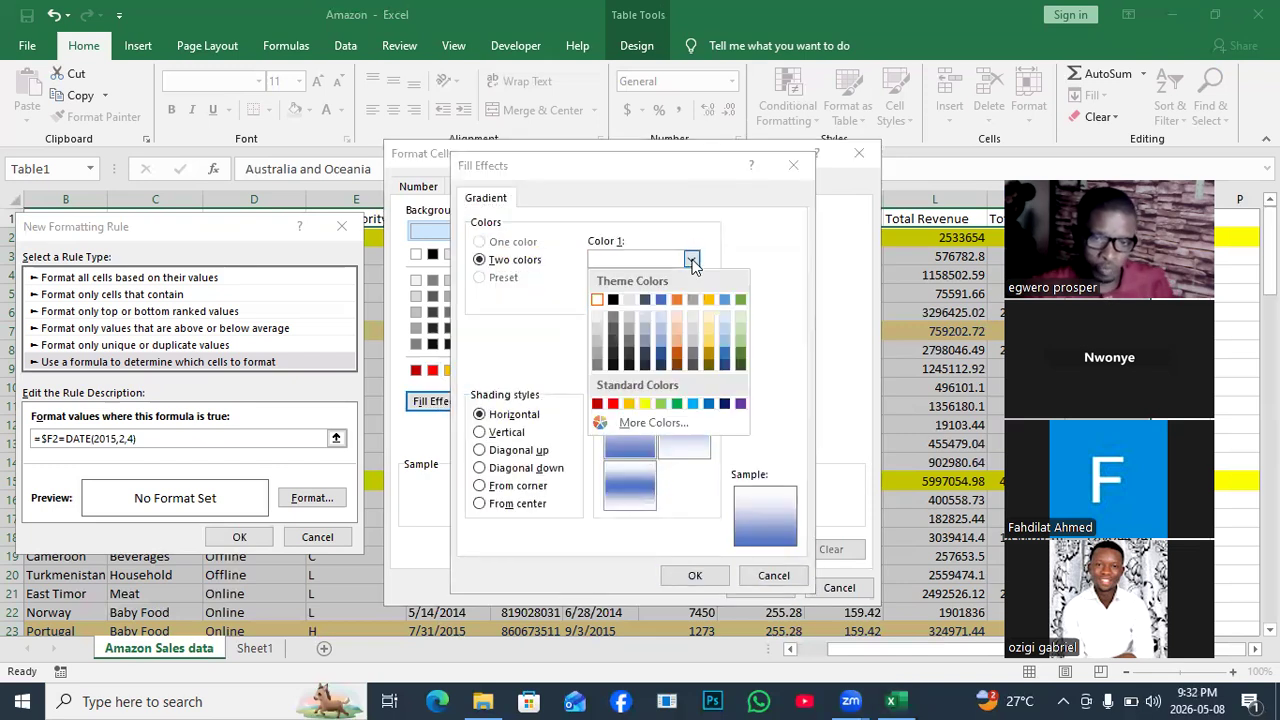
left_click(677, 404)
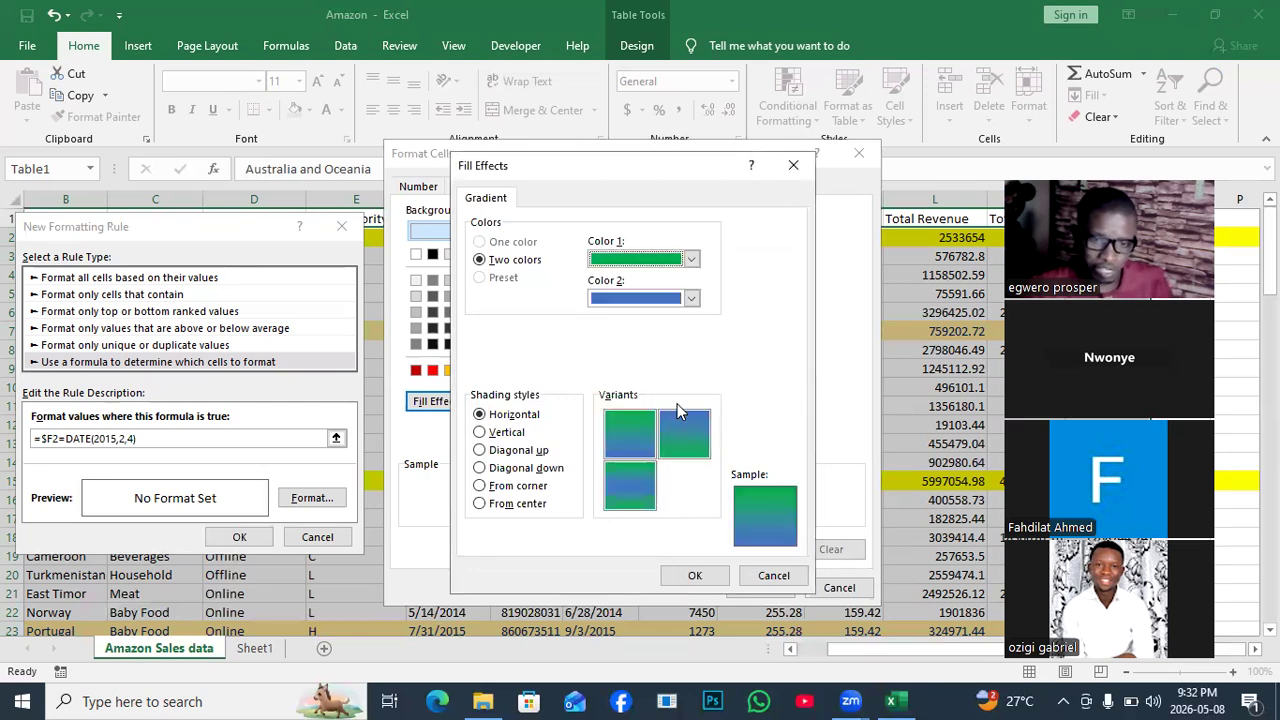
left_click(692, 299)
left_click(641, 443)
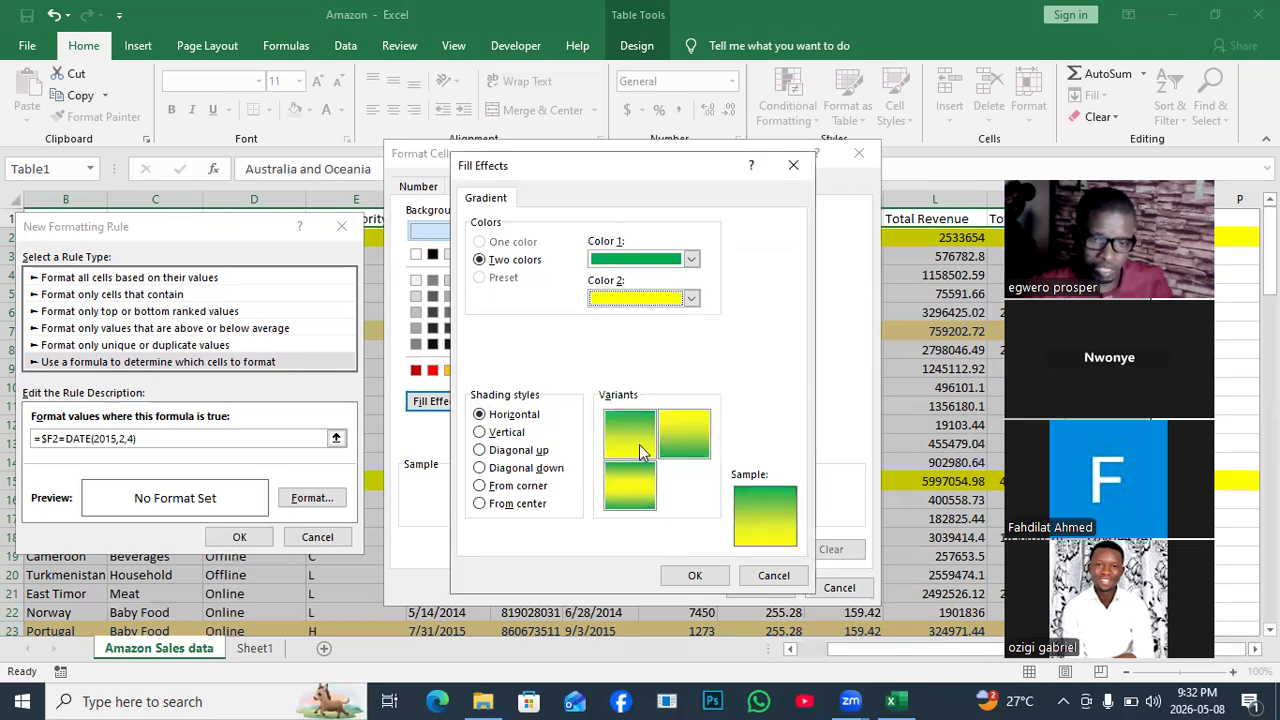
left_click(481, 432)
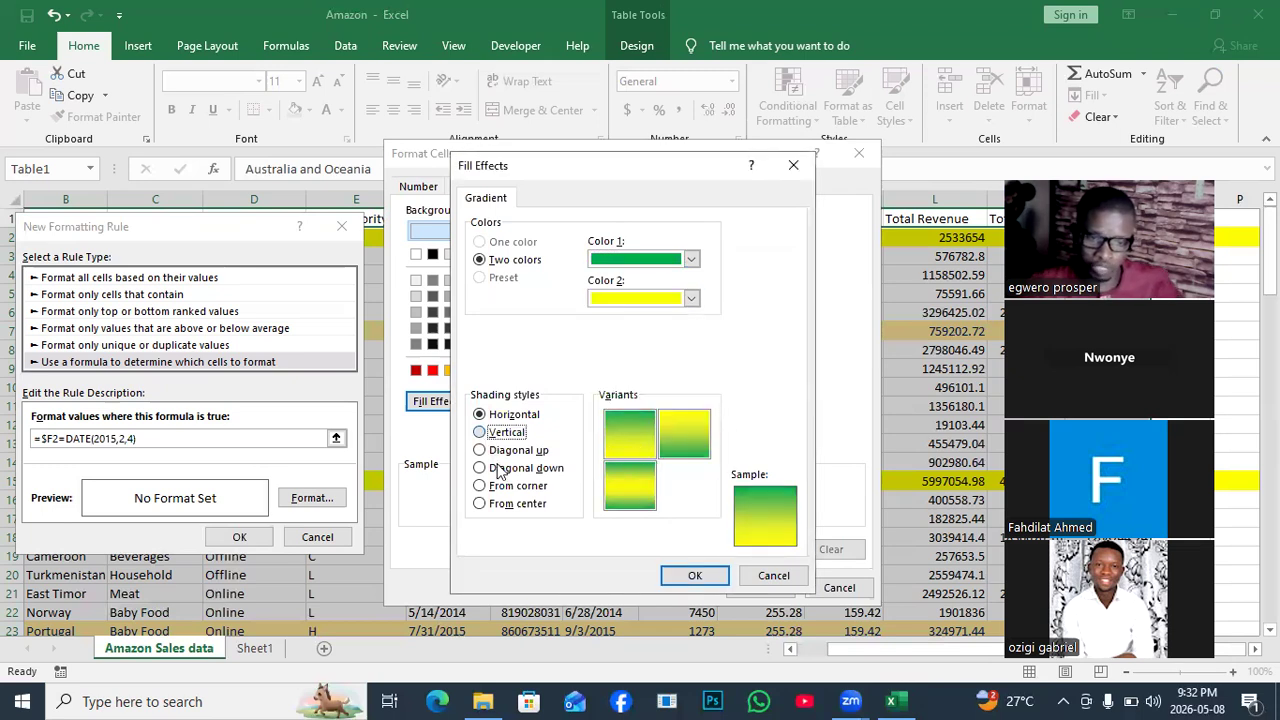
left_click(637, 484)
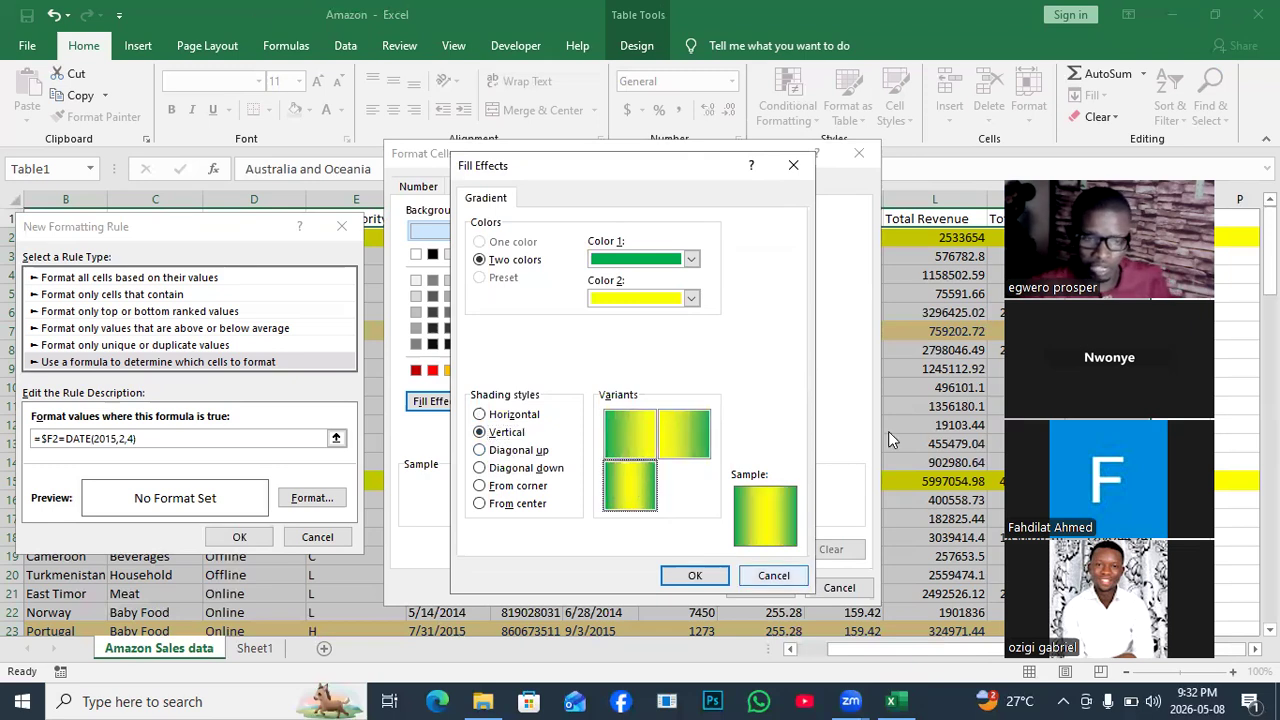
left_click(695, 575)
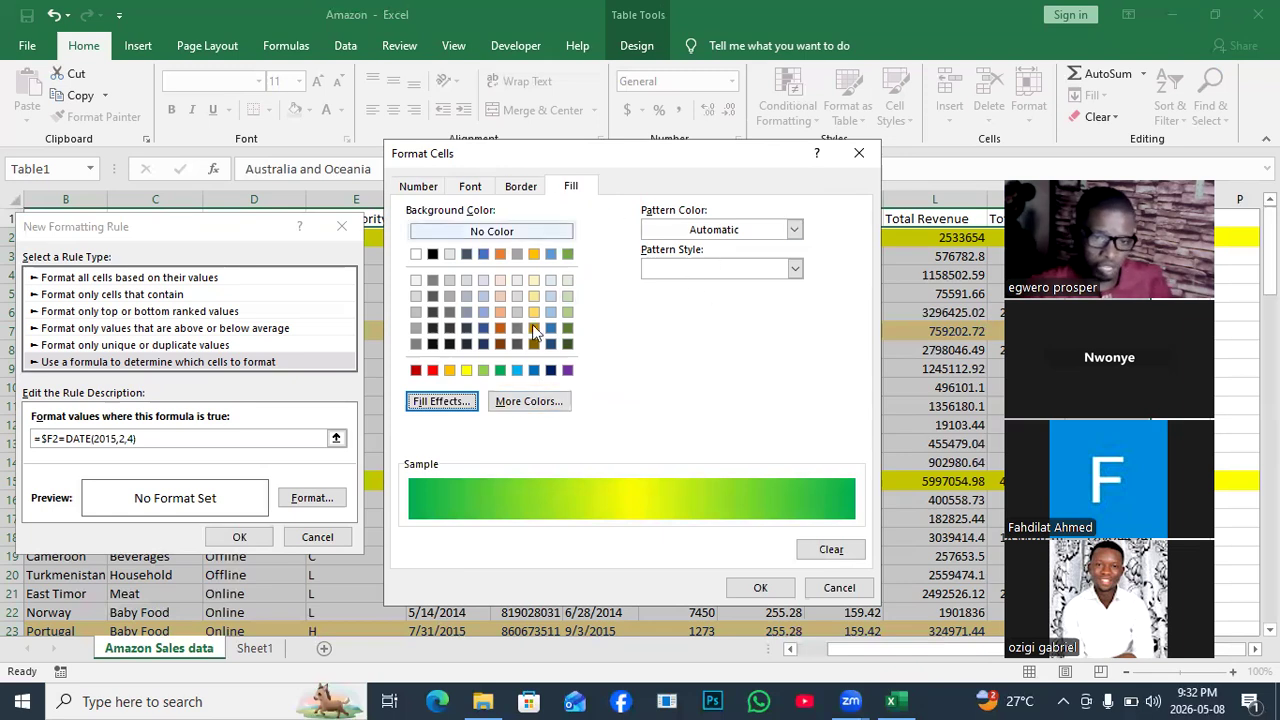
Set the rule's font color to dark blue and save the rule.
left_click(471, 188)
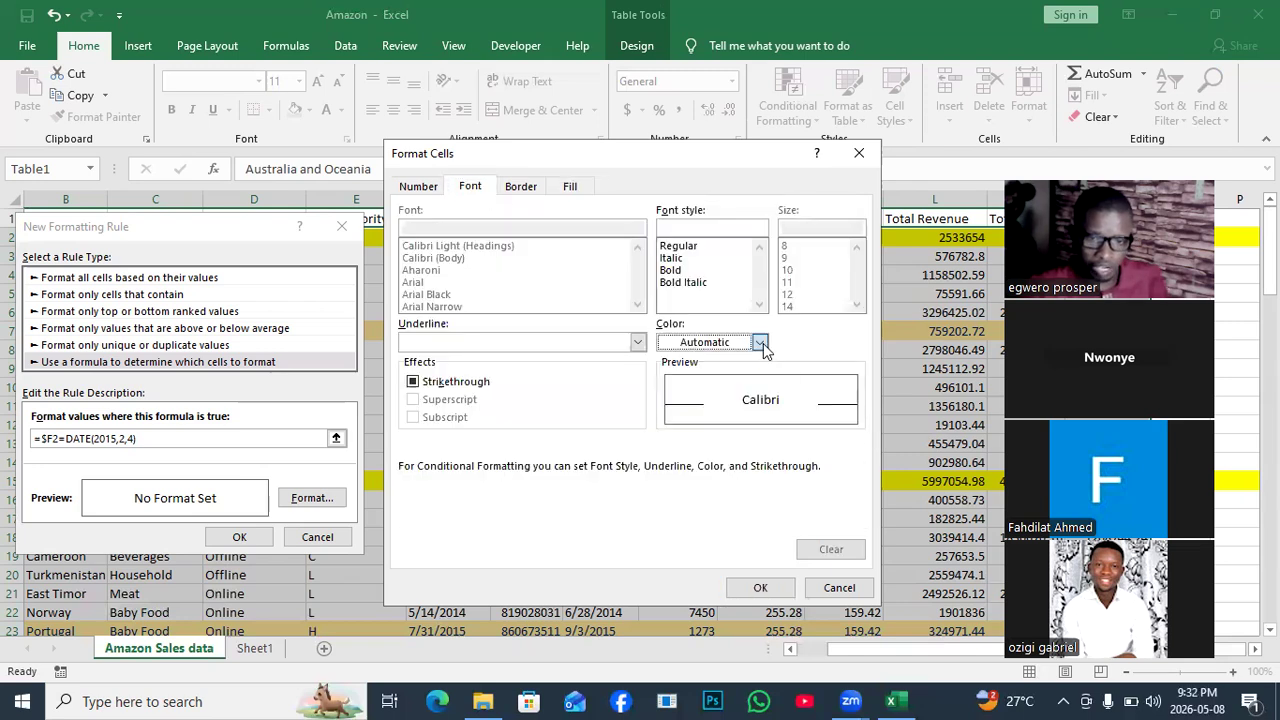
left_click(760, 342)
left_click(792, 510)
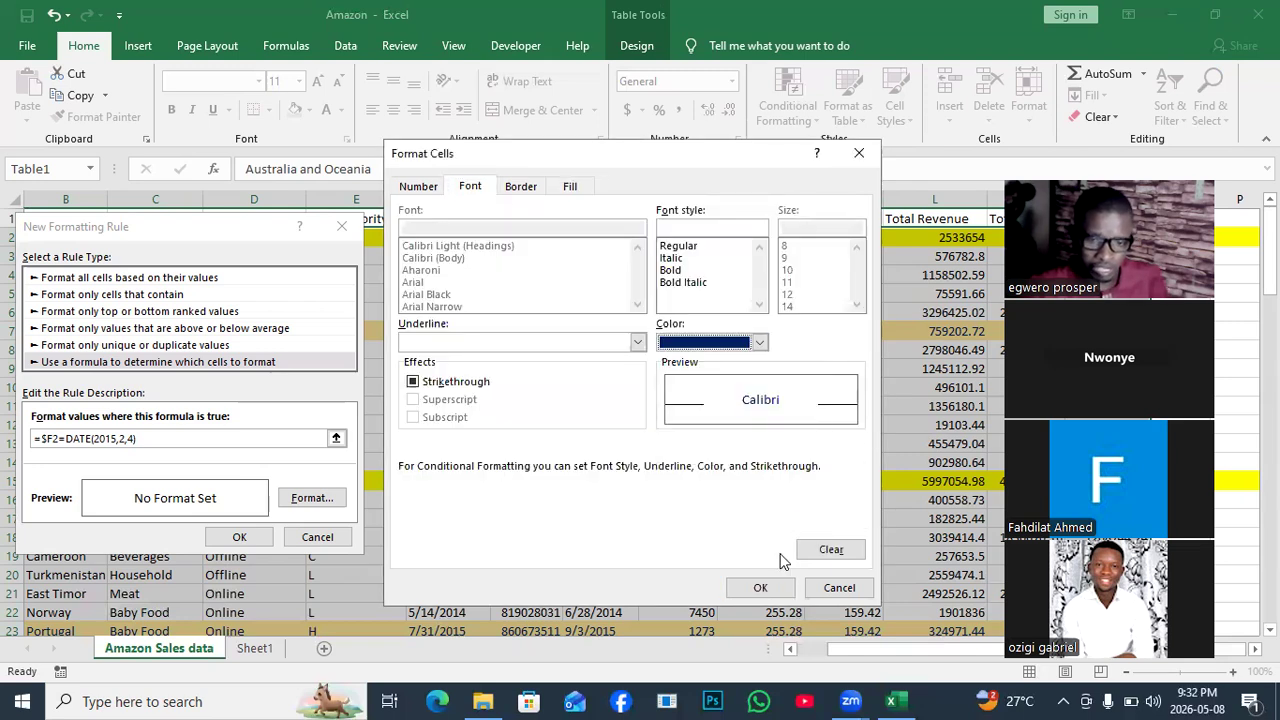
key("Return")
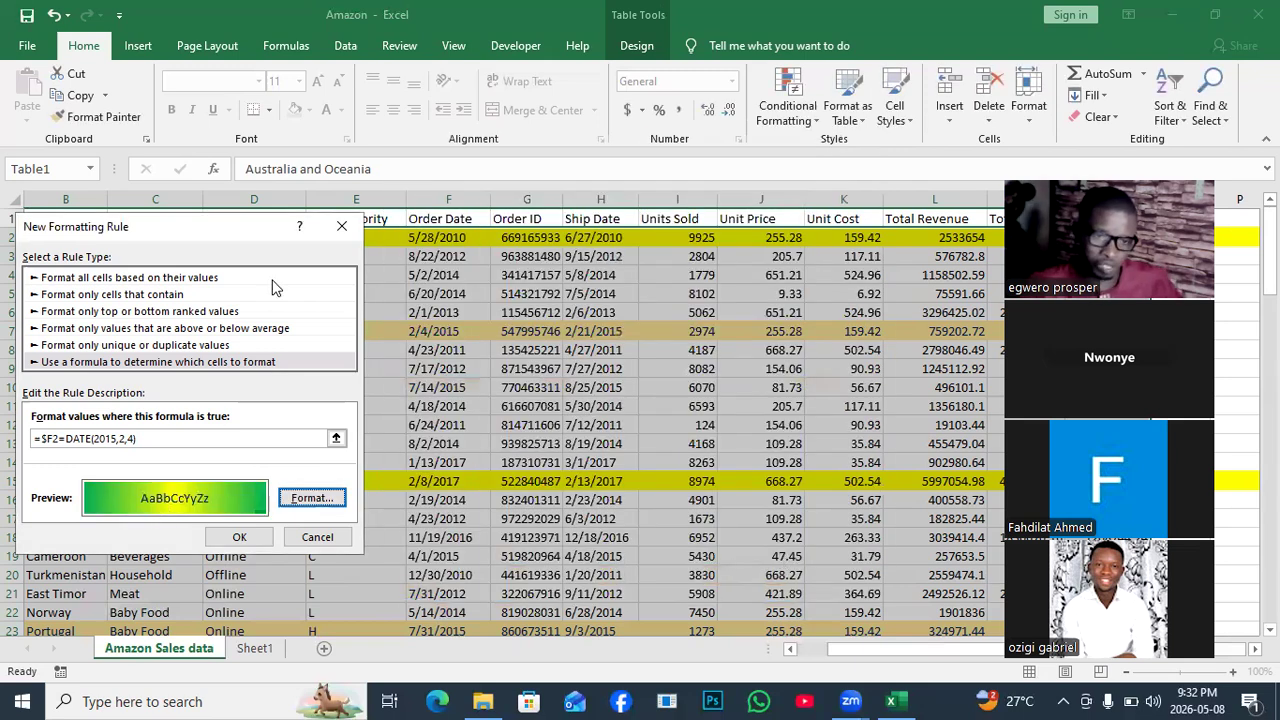
left_click(237, 538)
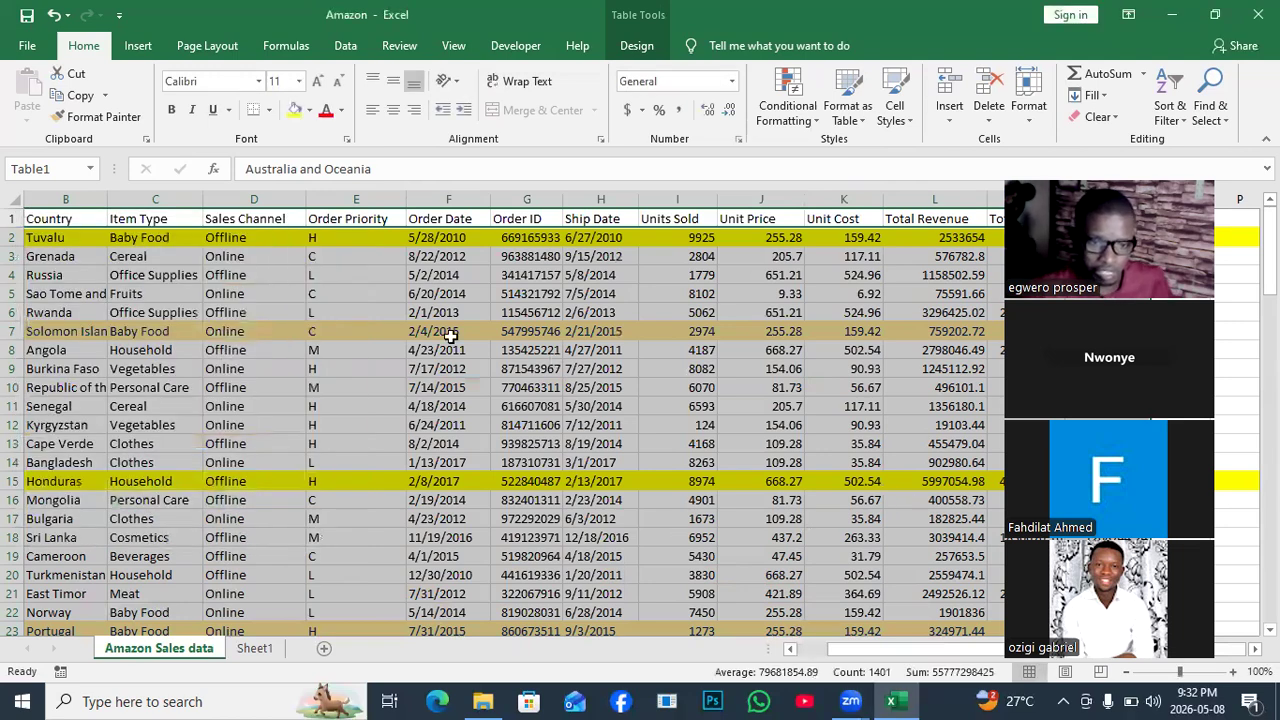
left_click(424, 404)
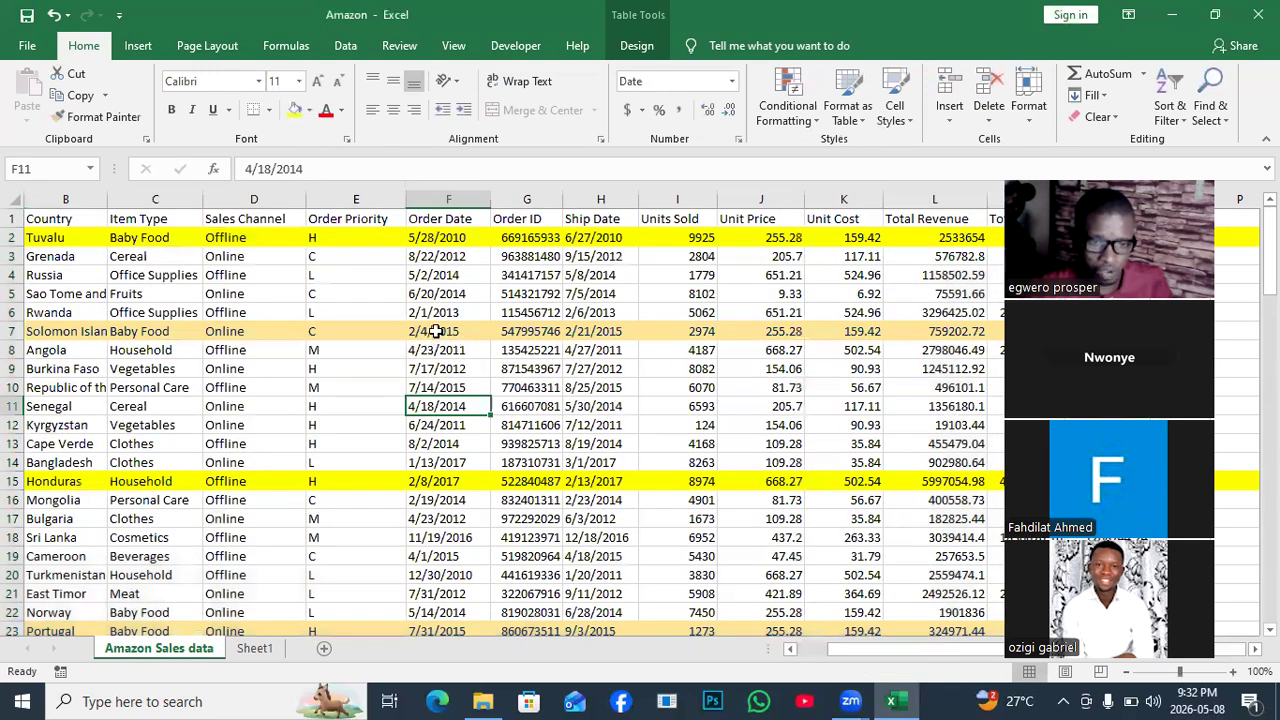
left_click(436, 332)
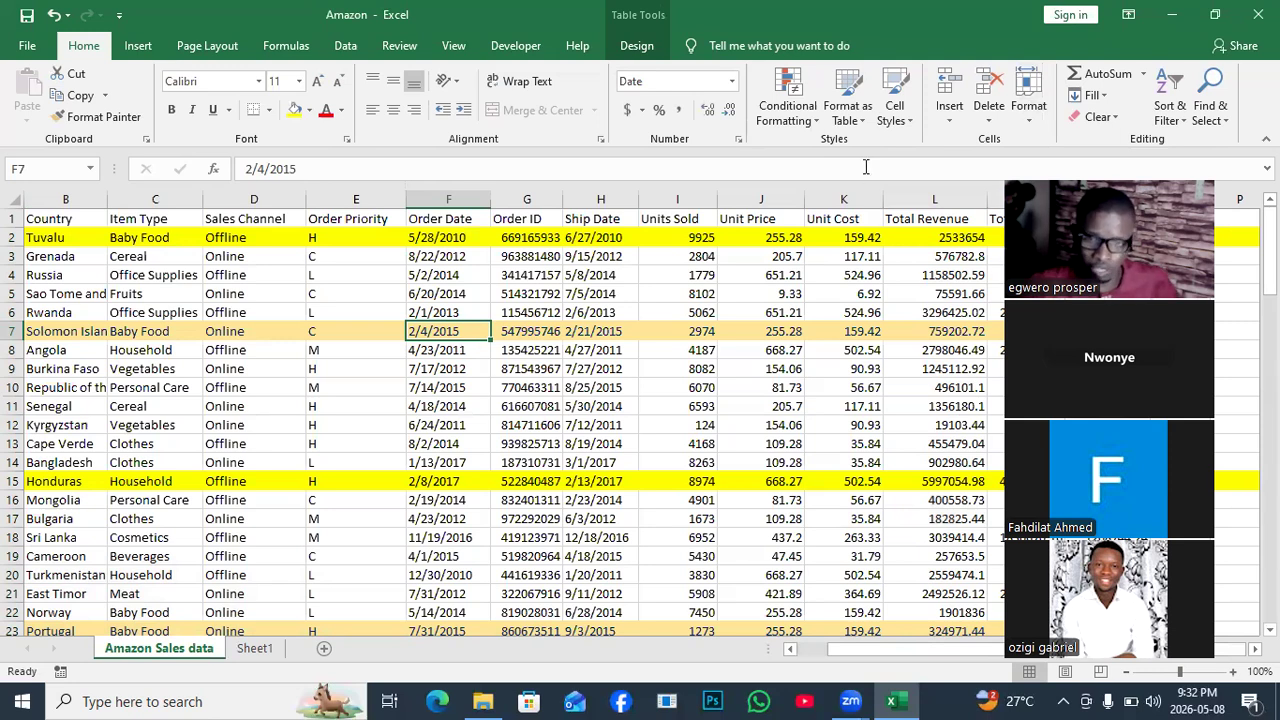
left_click(815, 122)
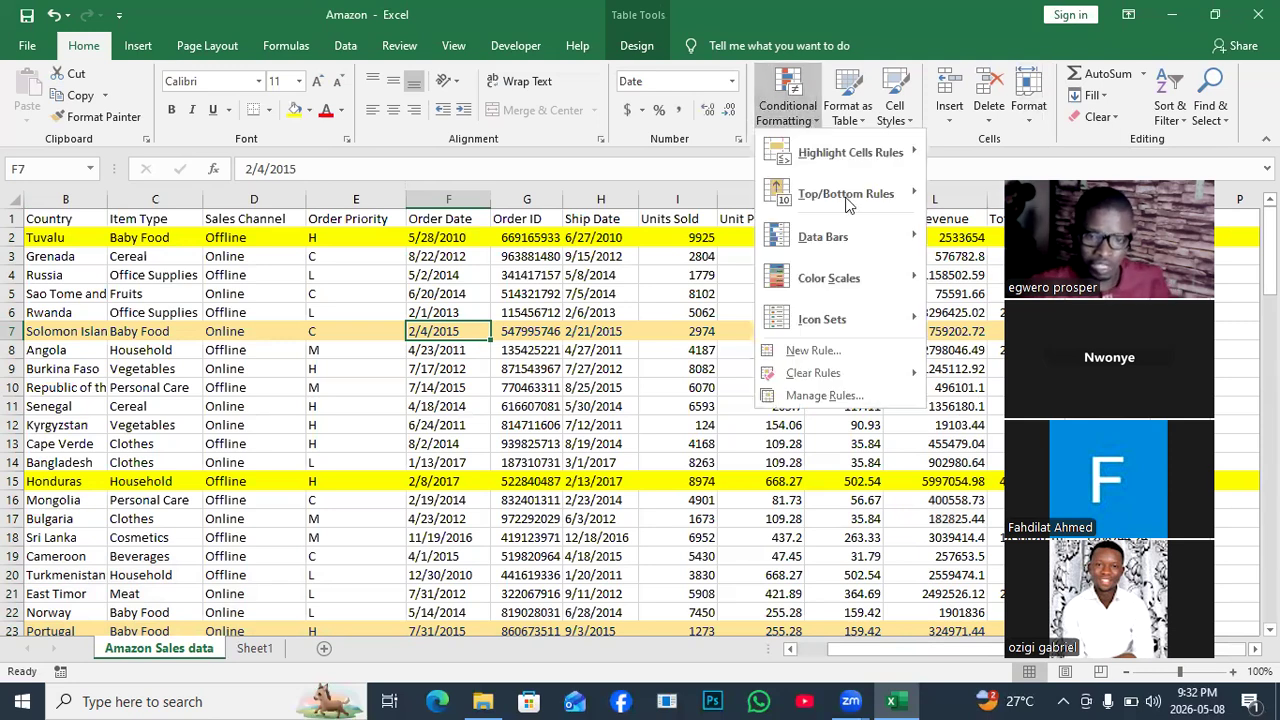
mouse_move(812, 332)
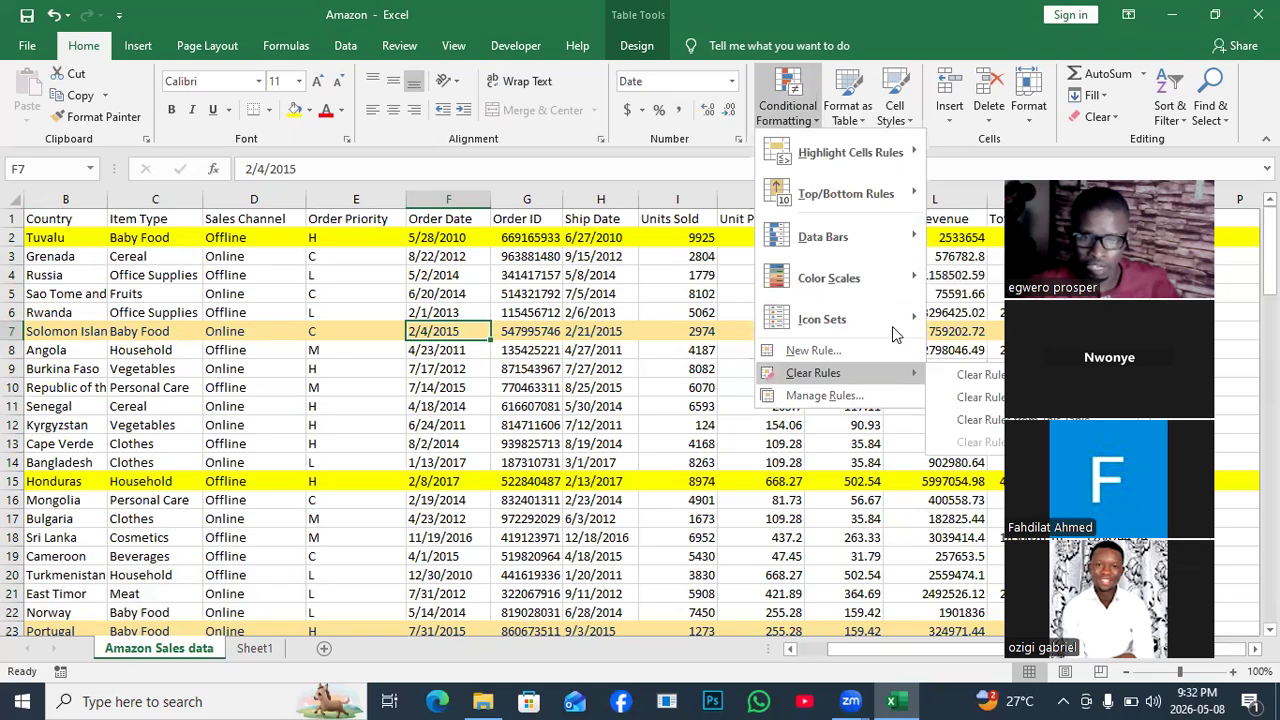
left_click(812, 396)
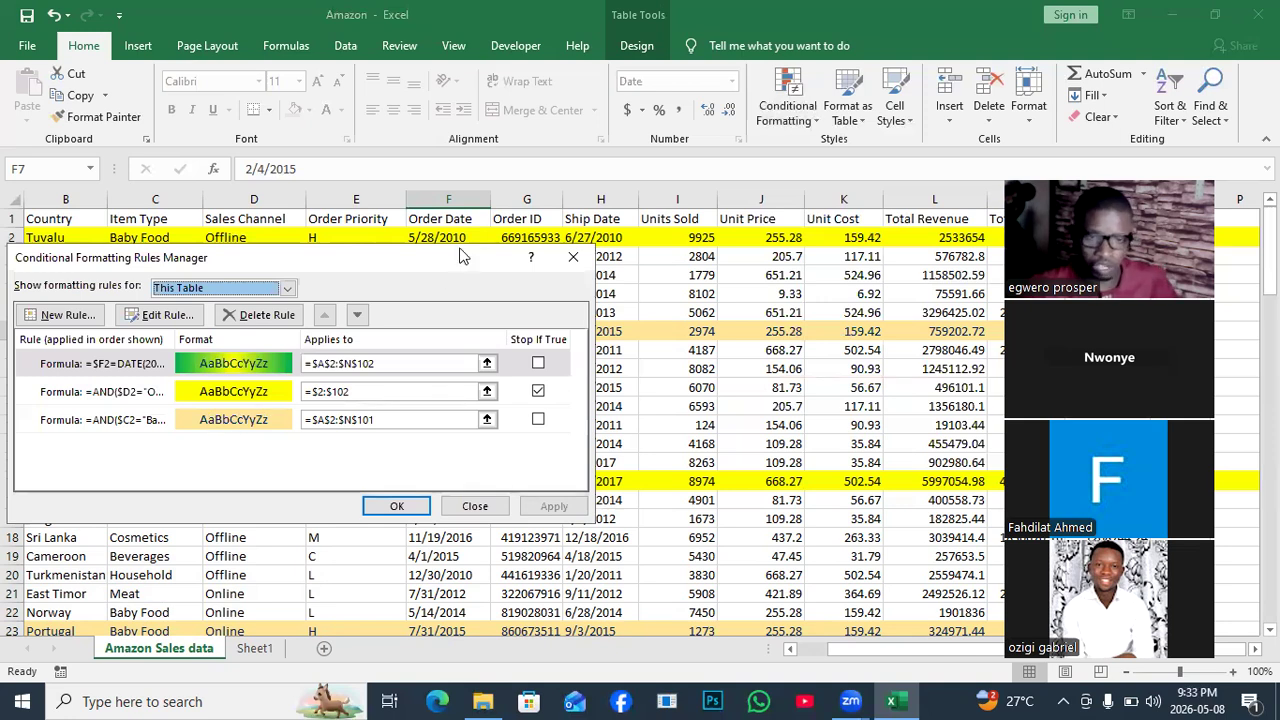
left_click(572, 260)
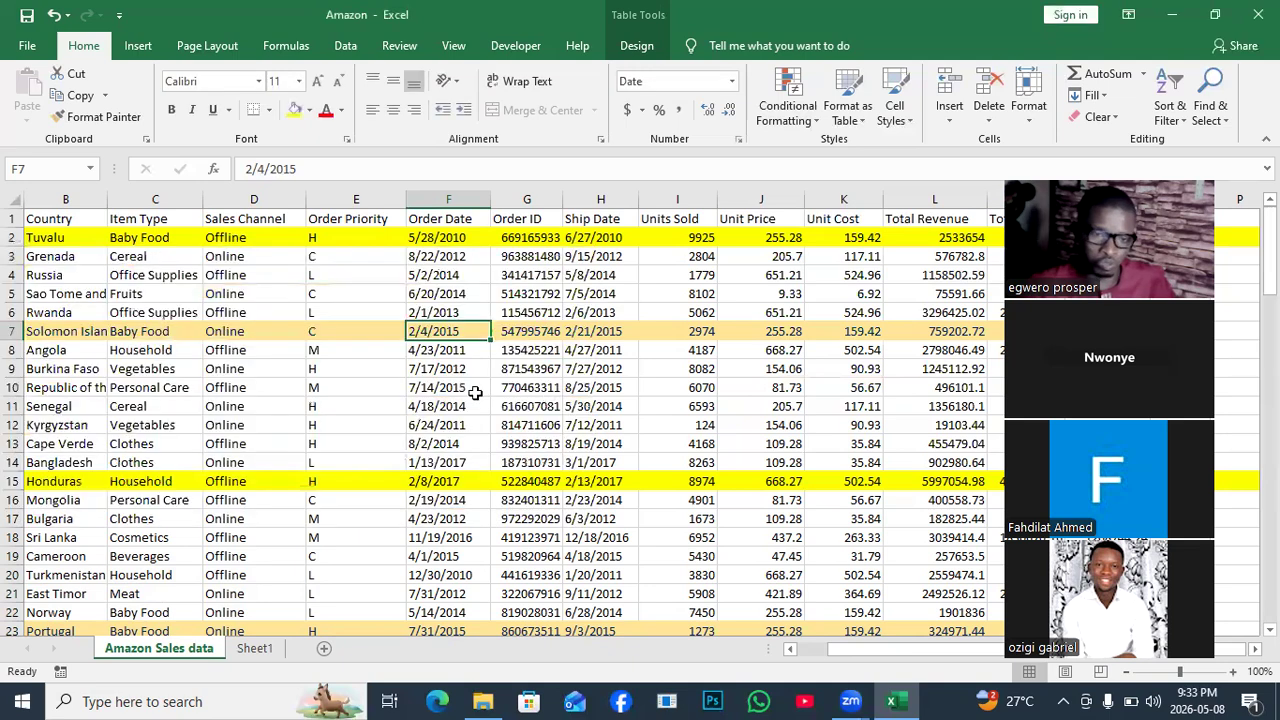
Replace Angola's order date in F8 with 2015/2/4.
left_click(424, 356)
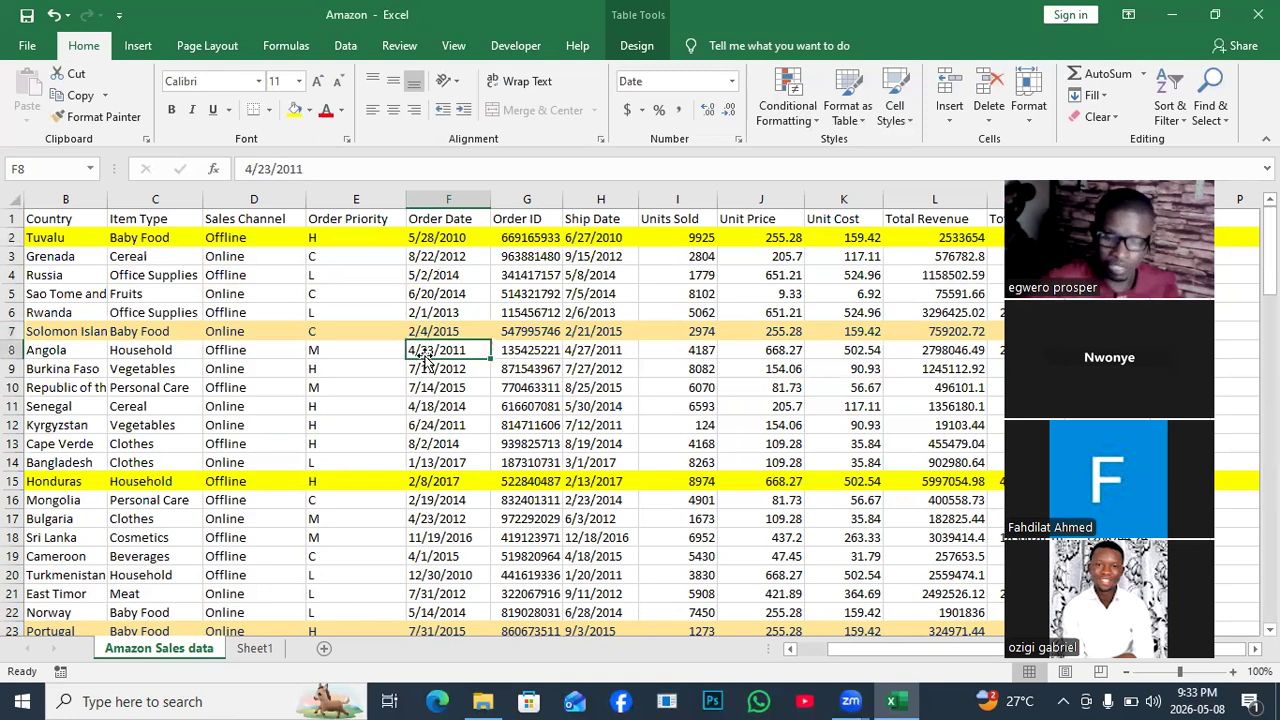
key("Delete")
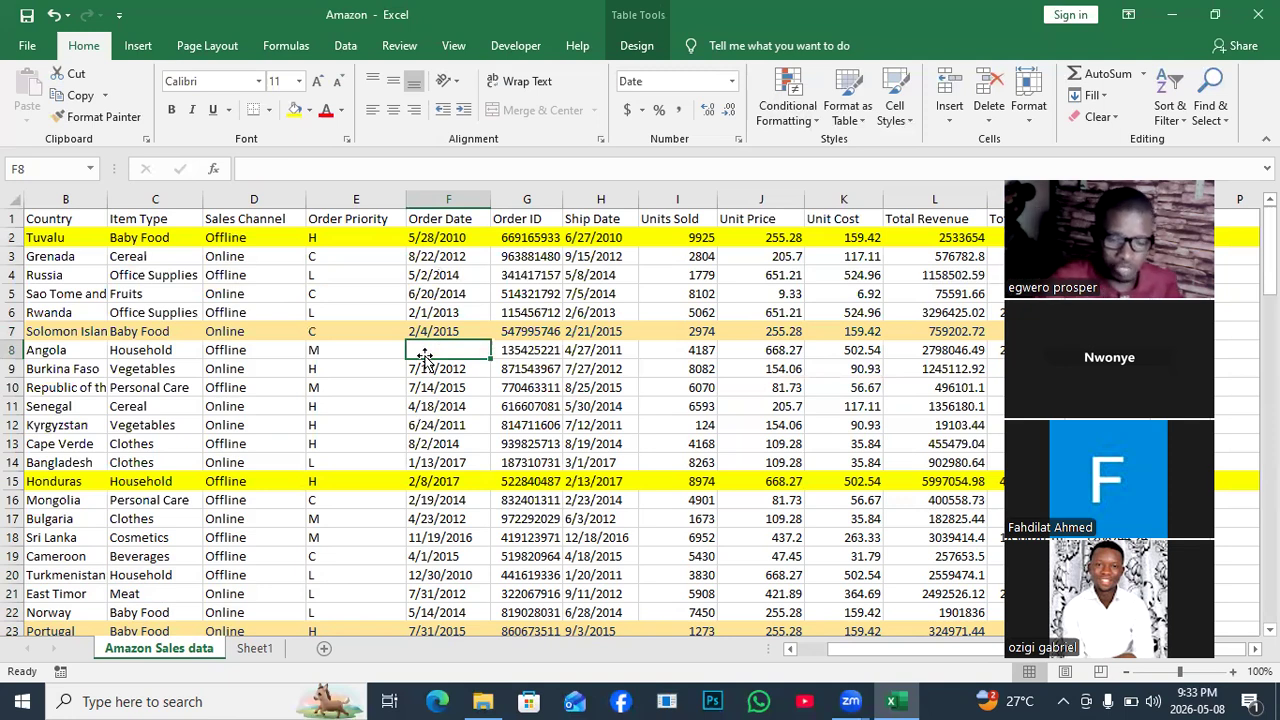
type("2")
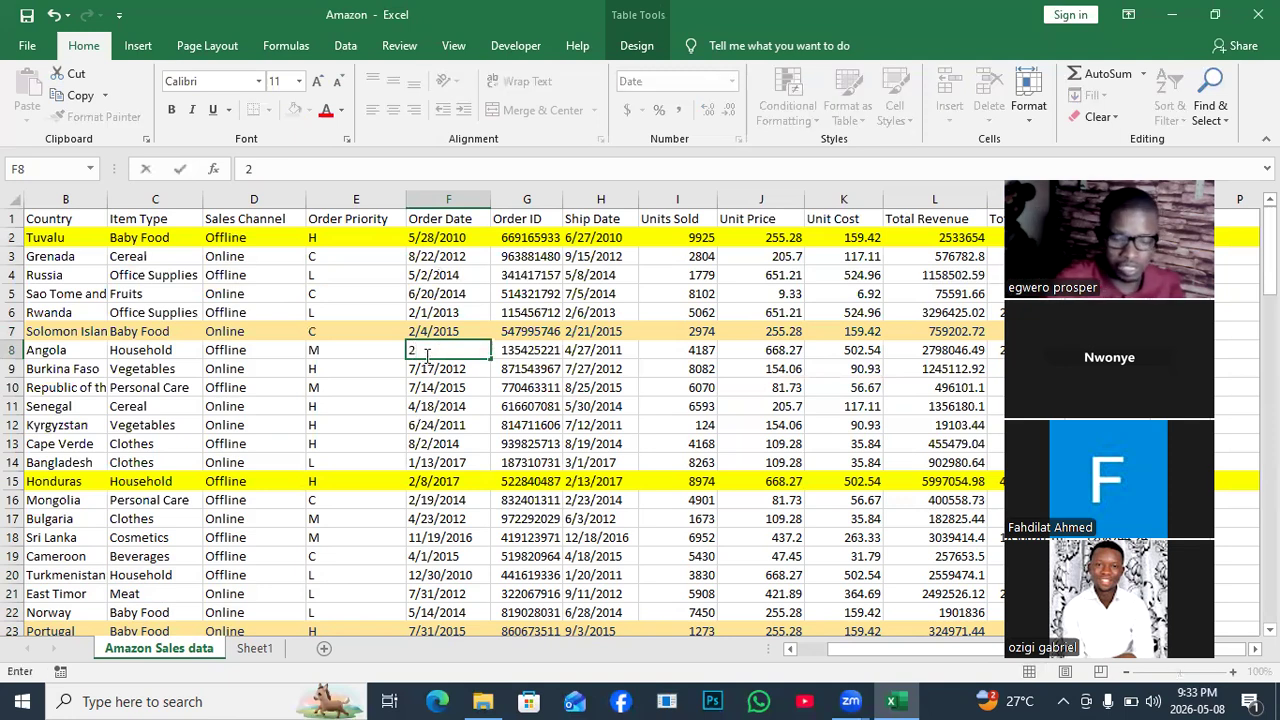
type("015")
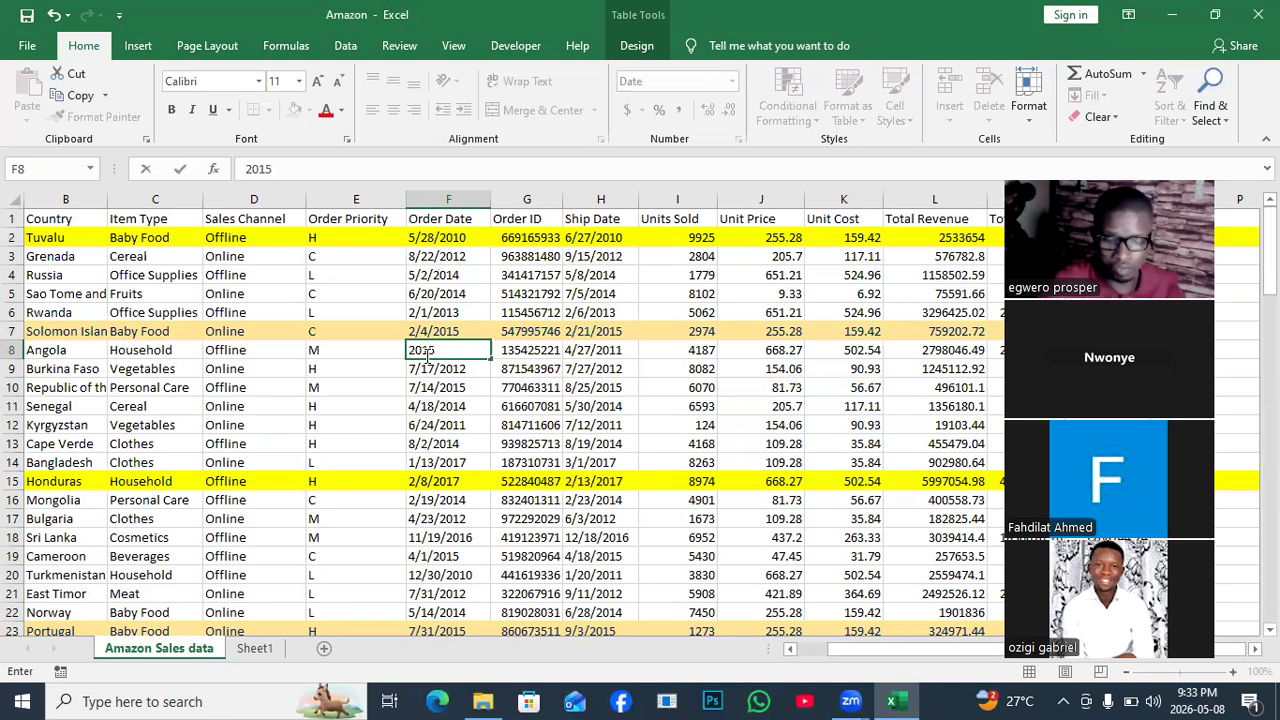
type("/")
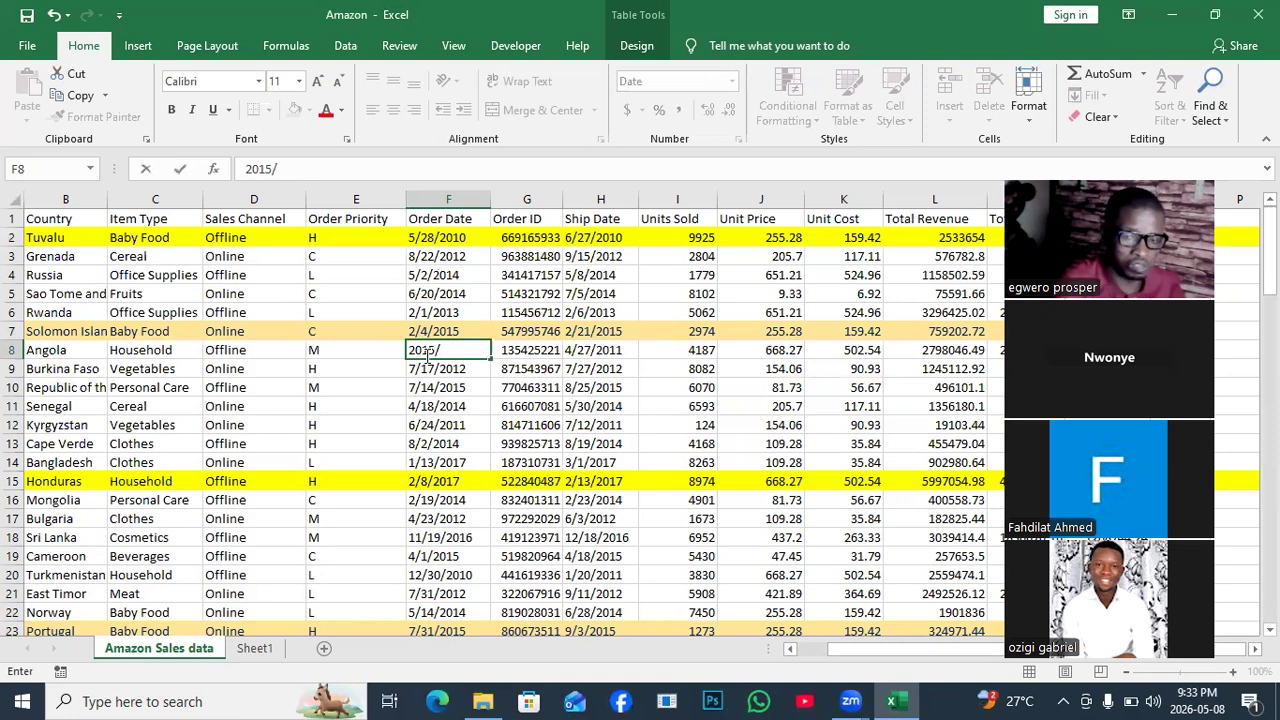
type("2/")
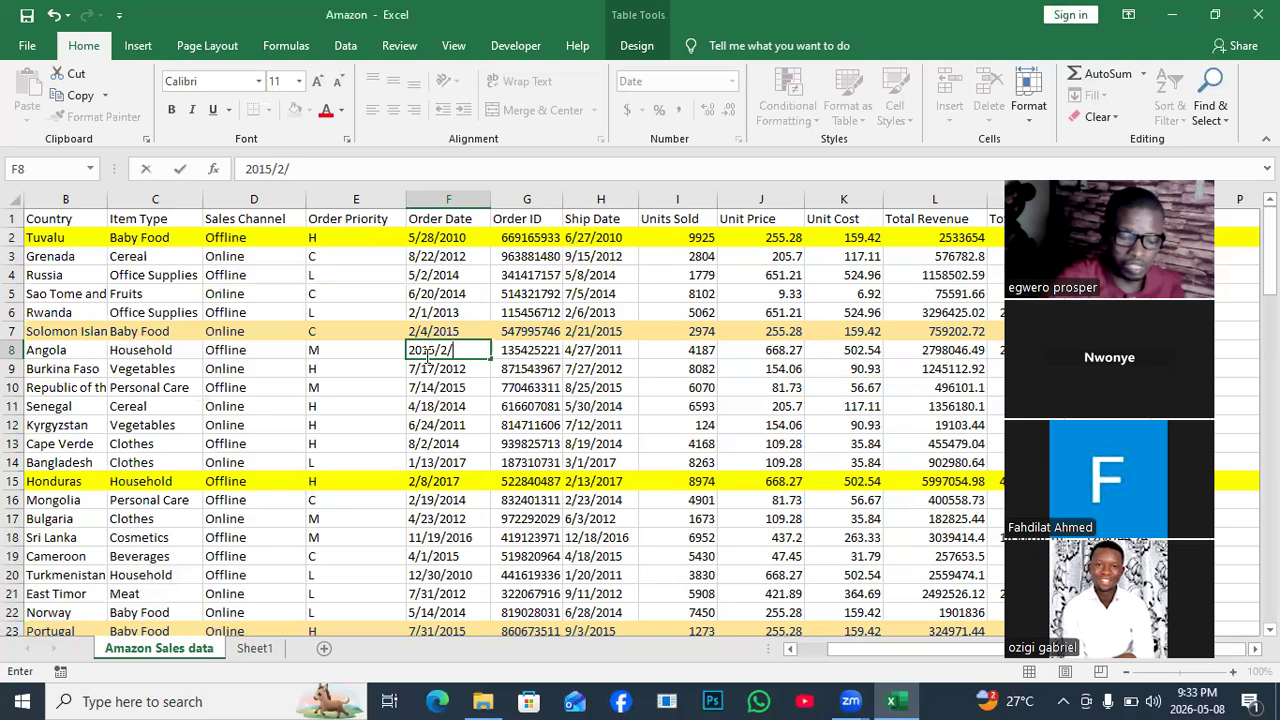
type("4")
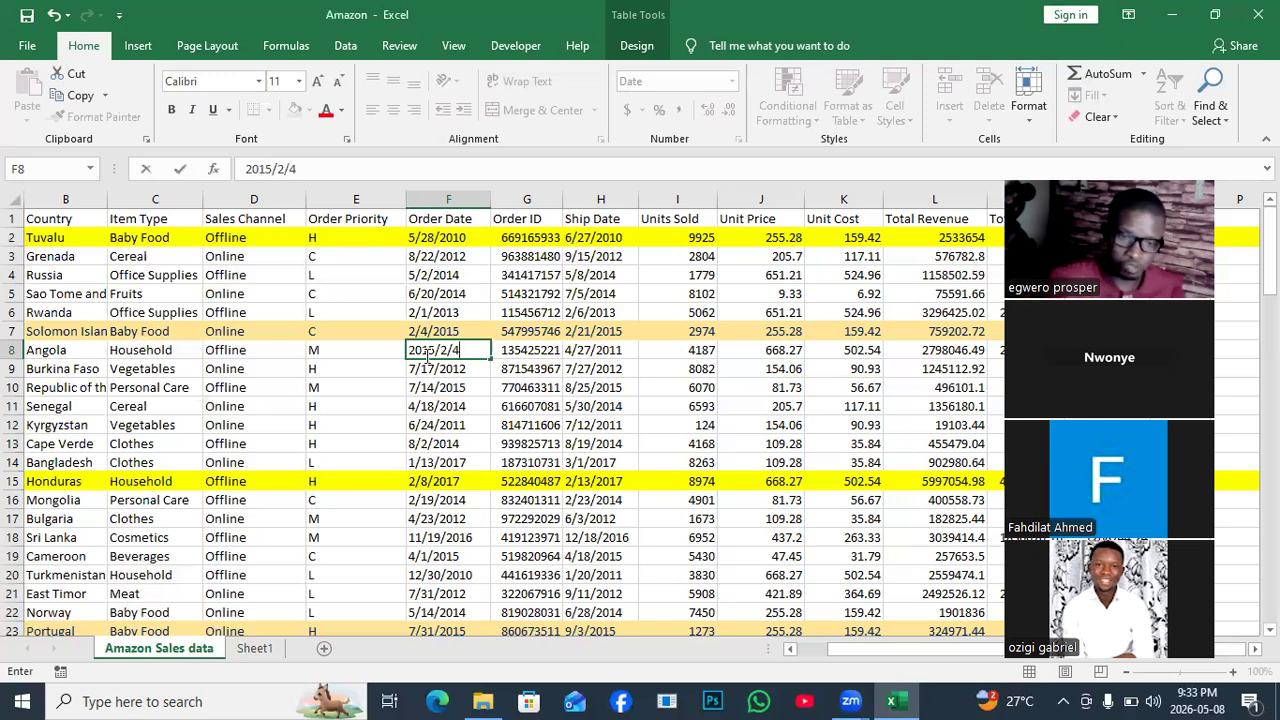
left_click(518, 372)
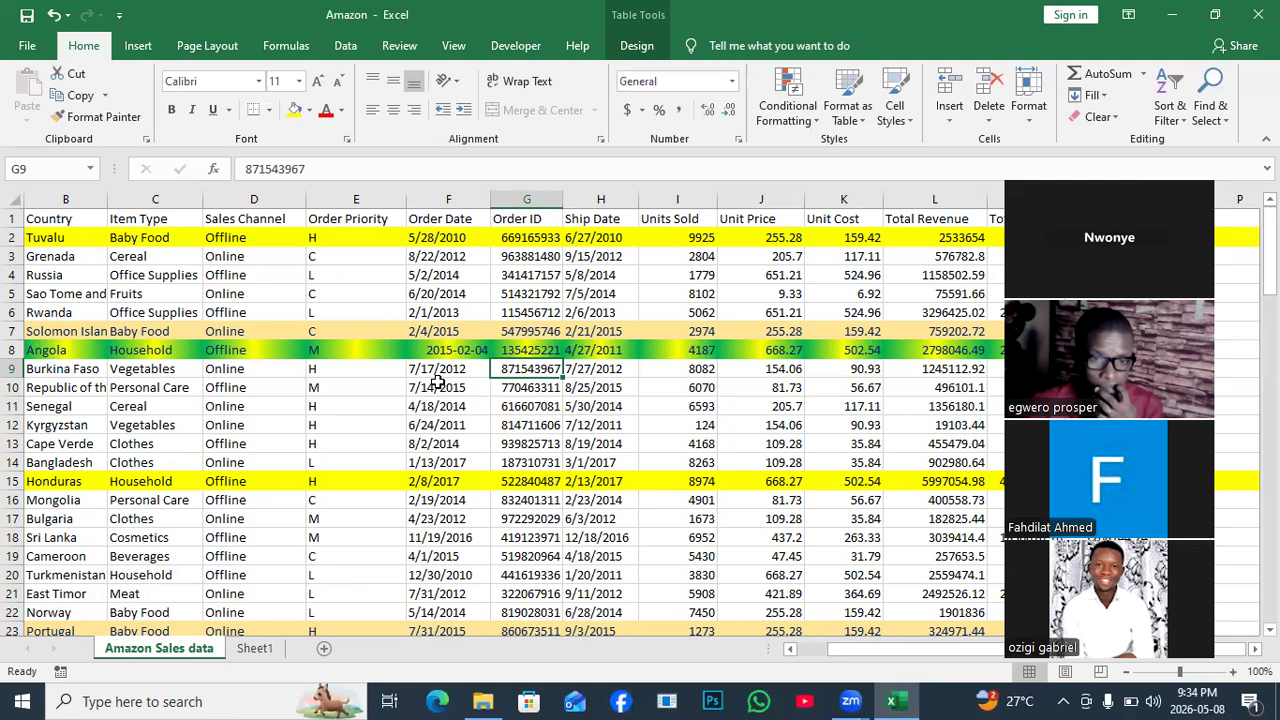
left_click(446, 333)
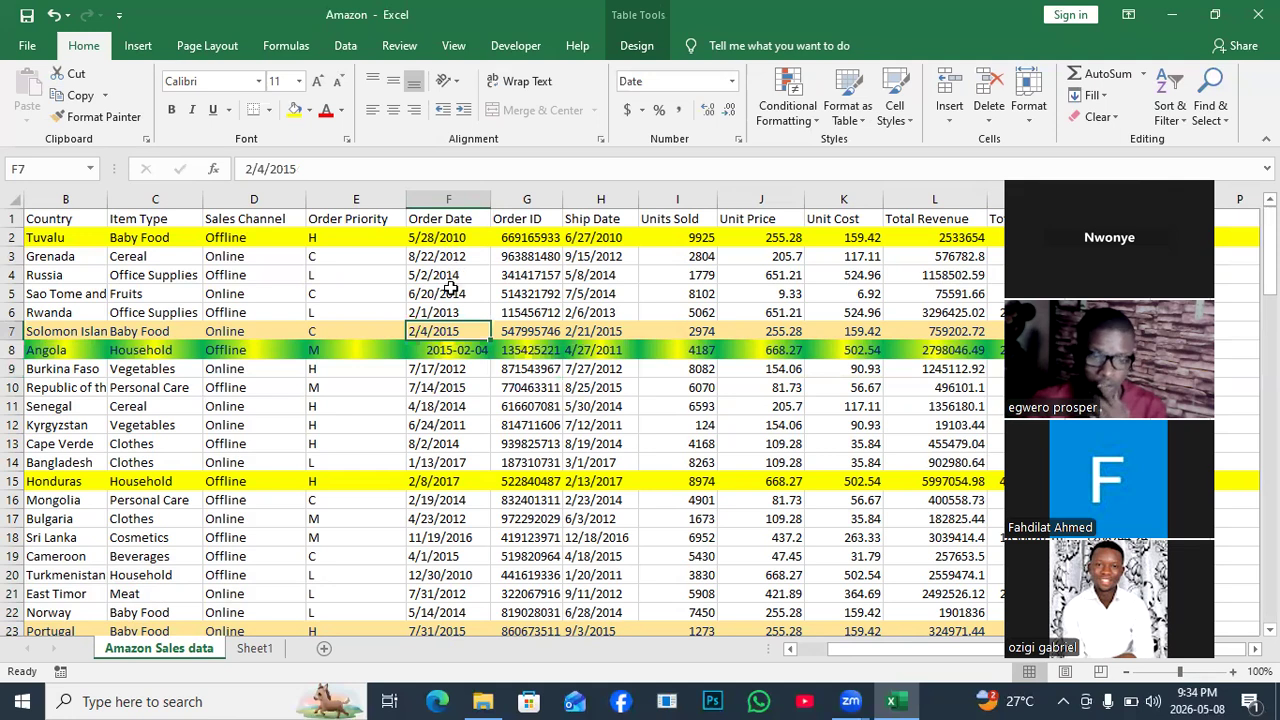
left_click(393, 110)
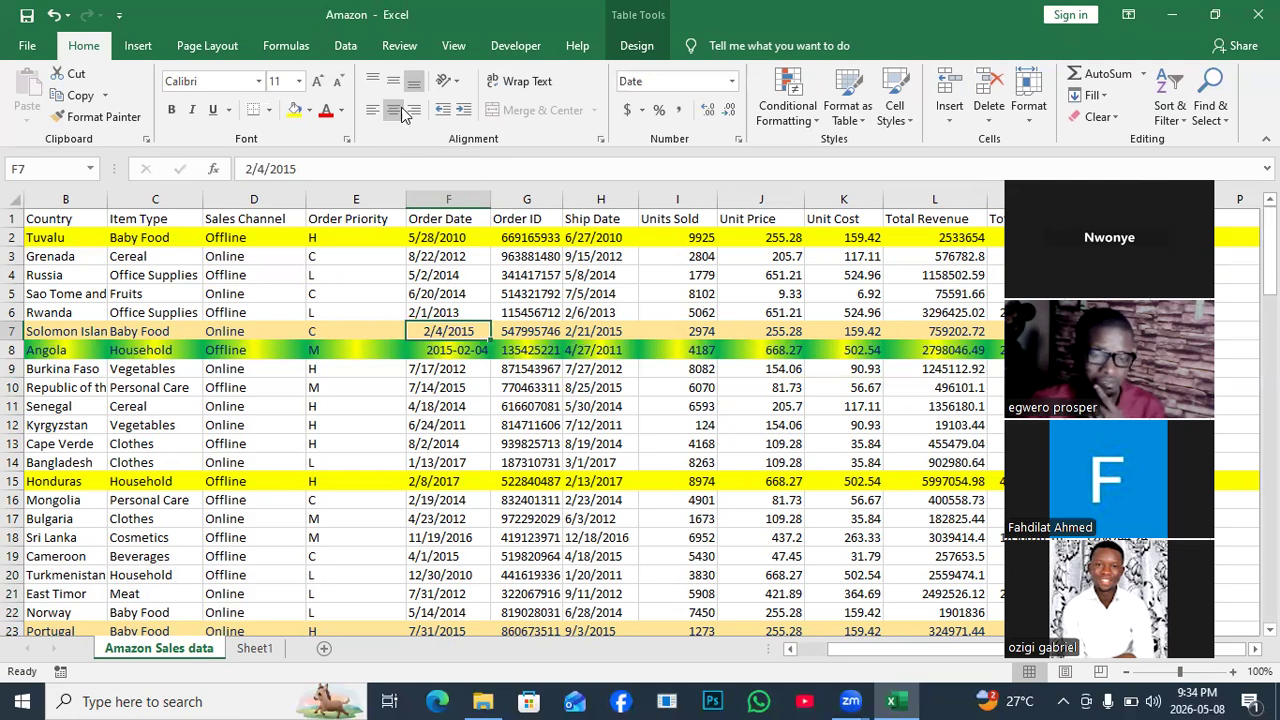
left_click(372, 112)
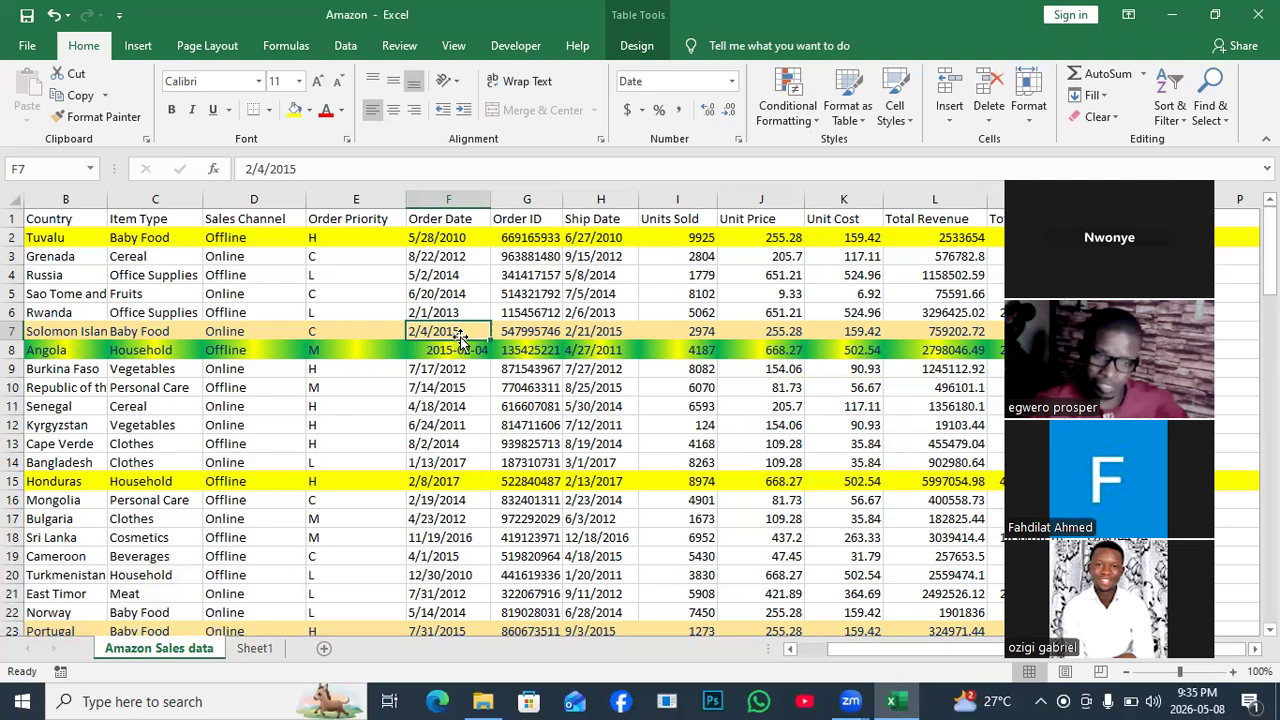
left_click(583, 161)
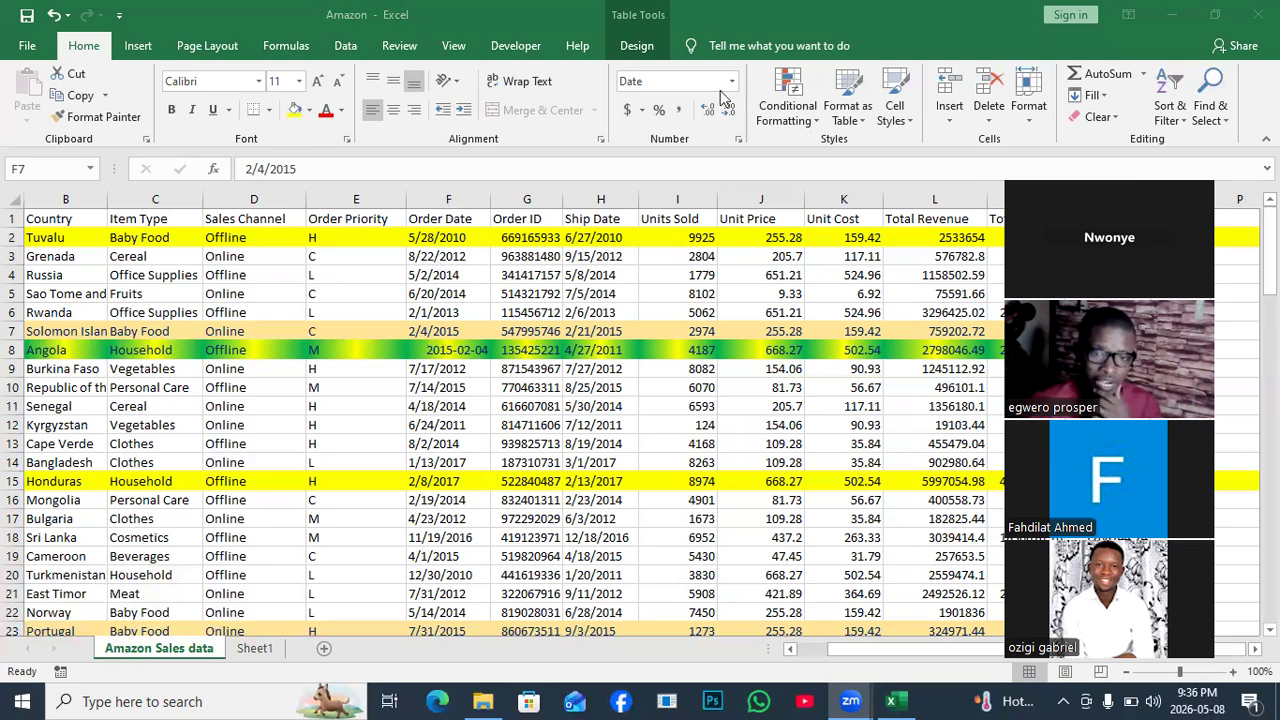
left_click(455, 274)
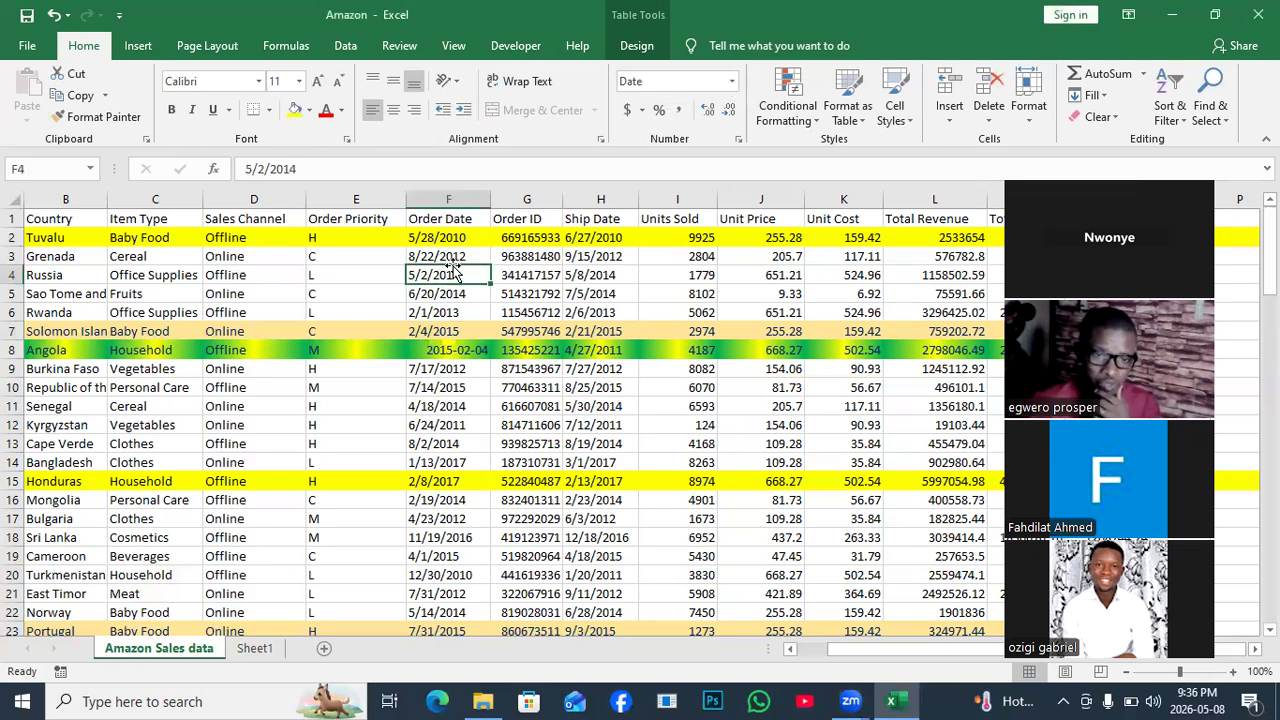
Format column F with the 2012-03-14 date style through Format Cells.
left_click(457, 191)
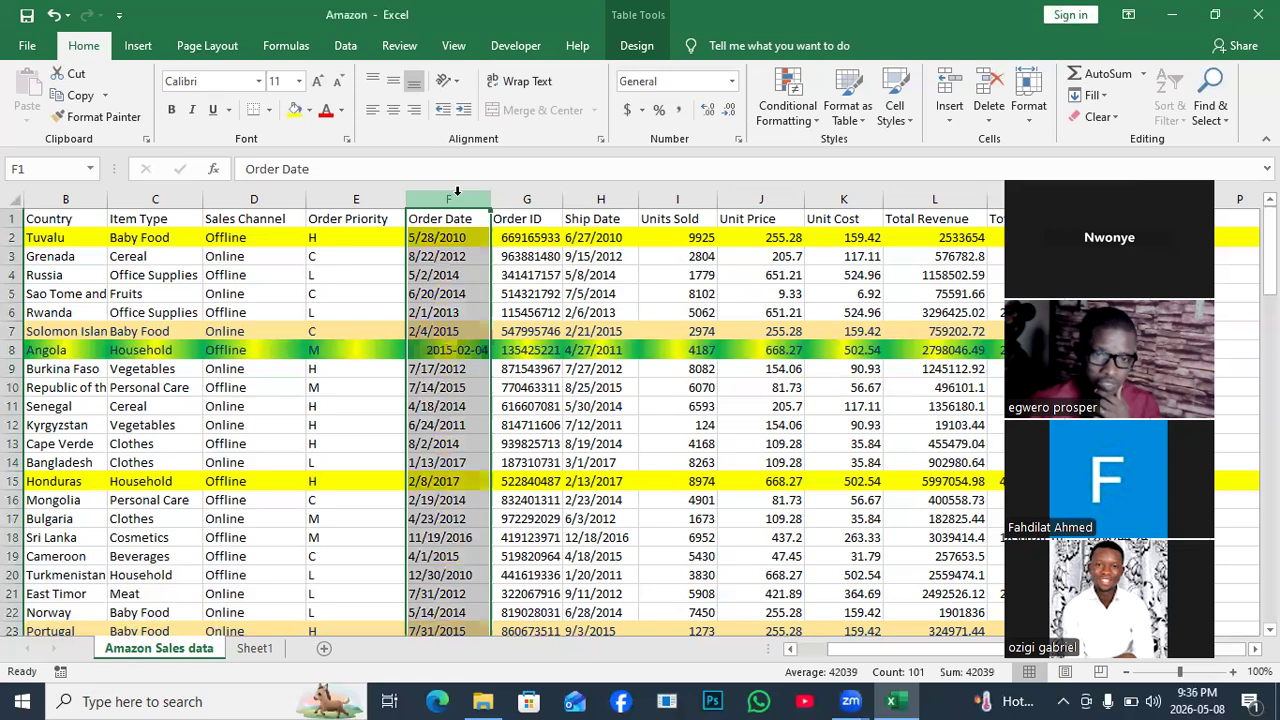
right_click(452, 283)
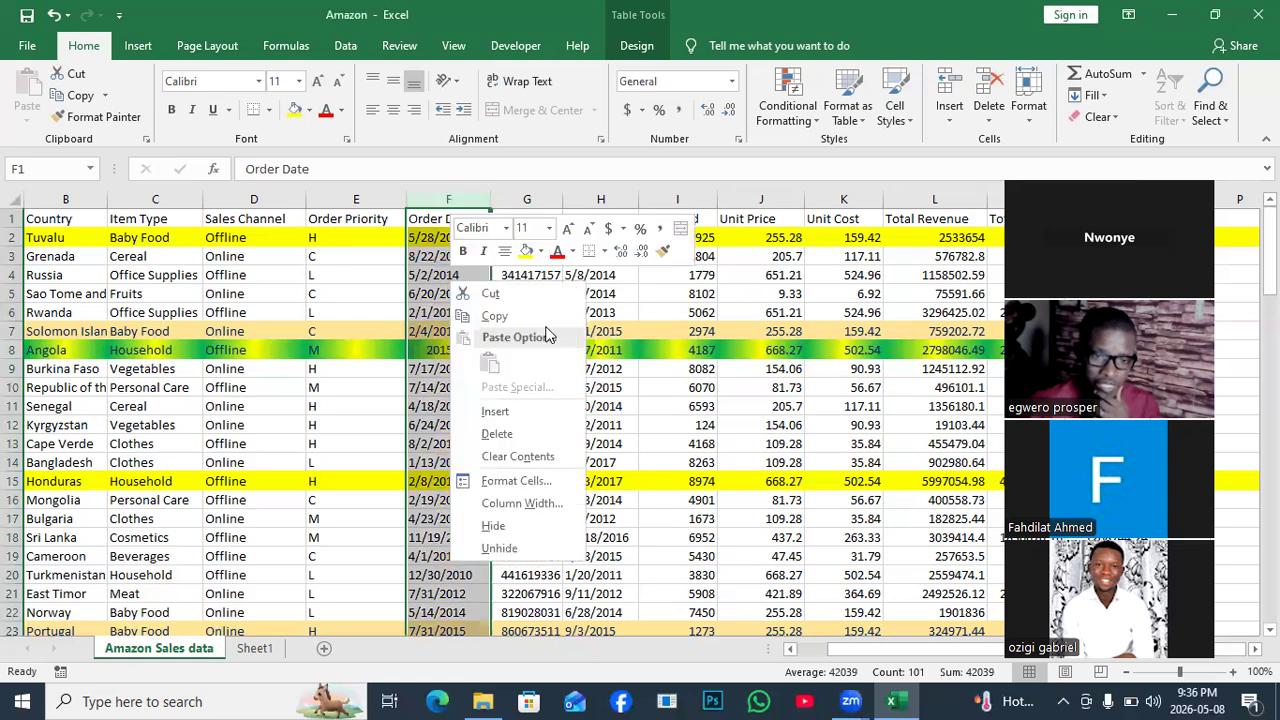
left_click(507, 481)
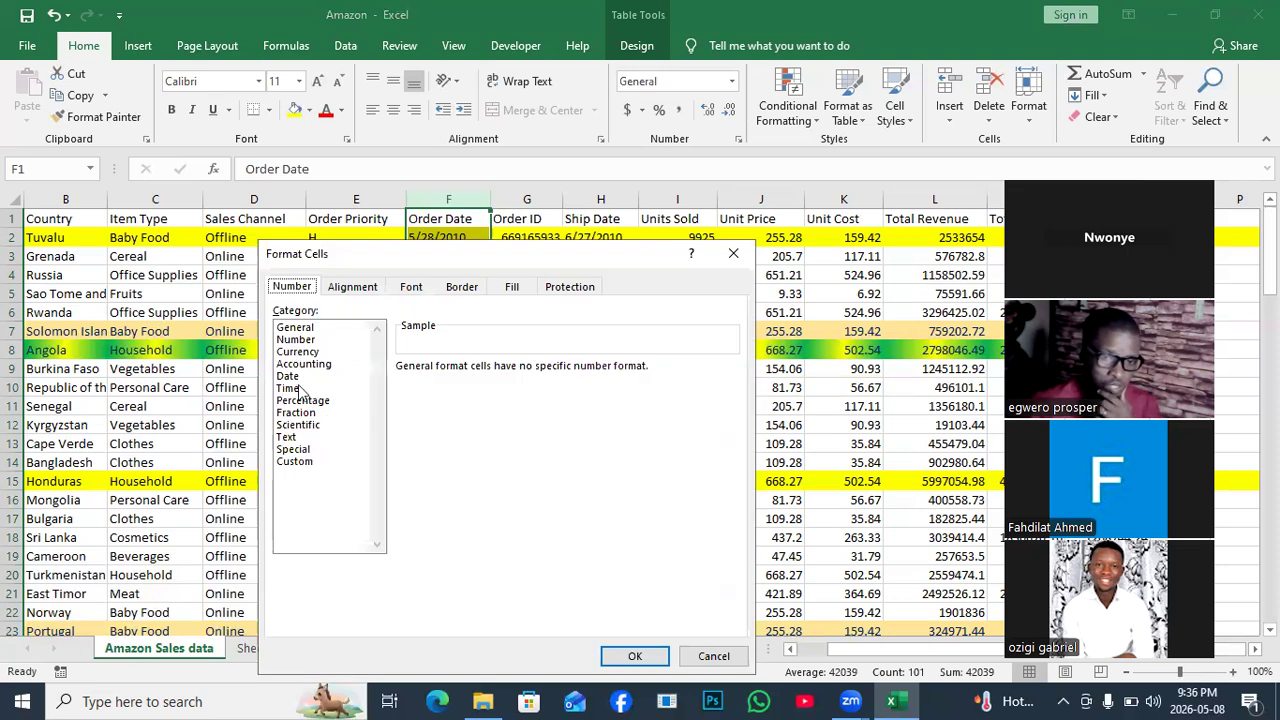
left_click(288, 376)
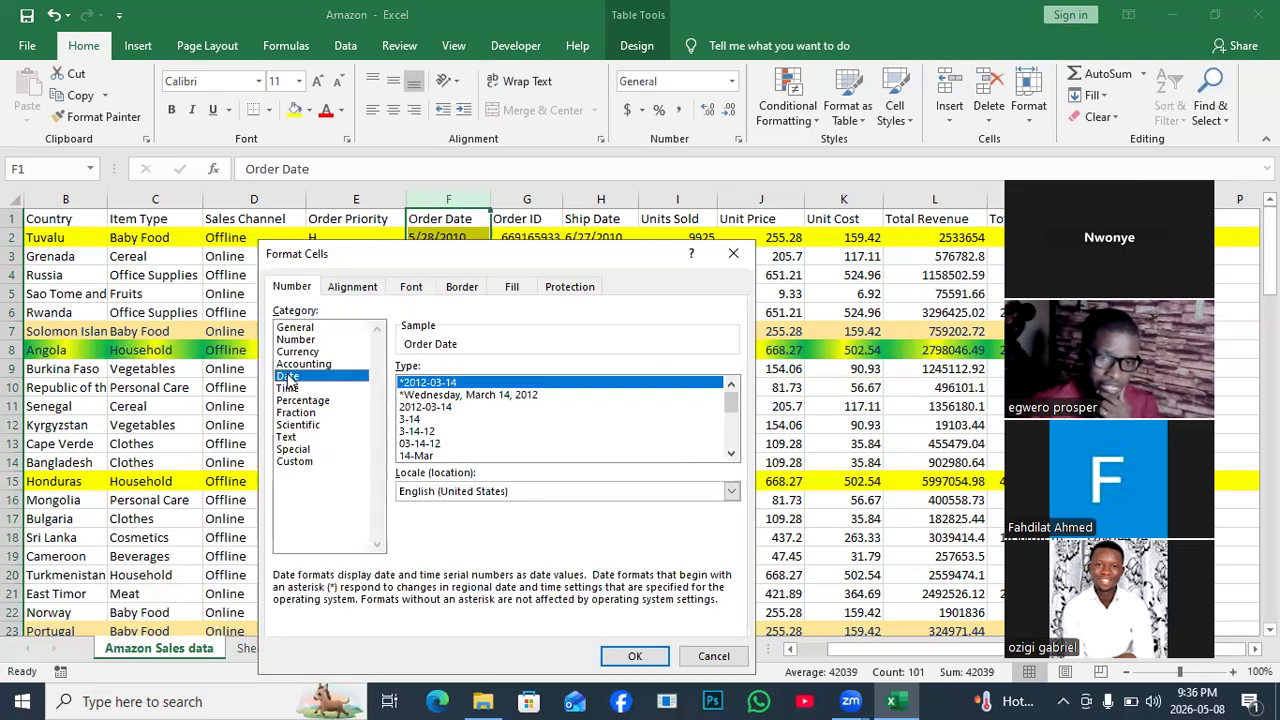
left_click(418, 410)
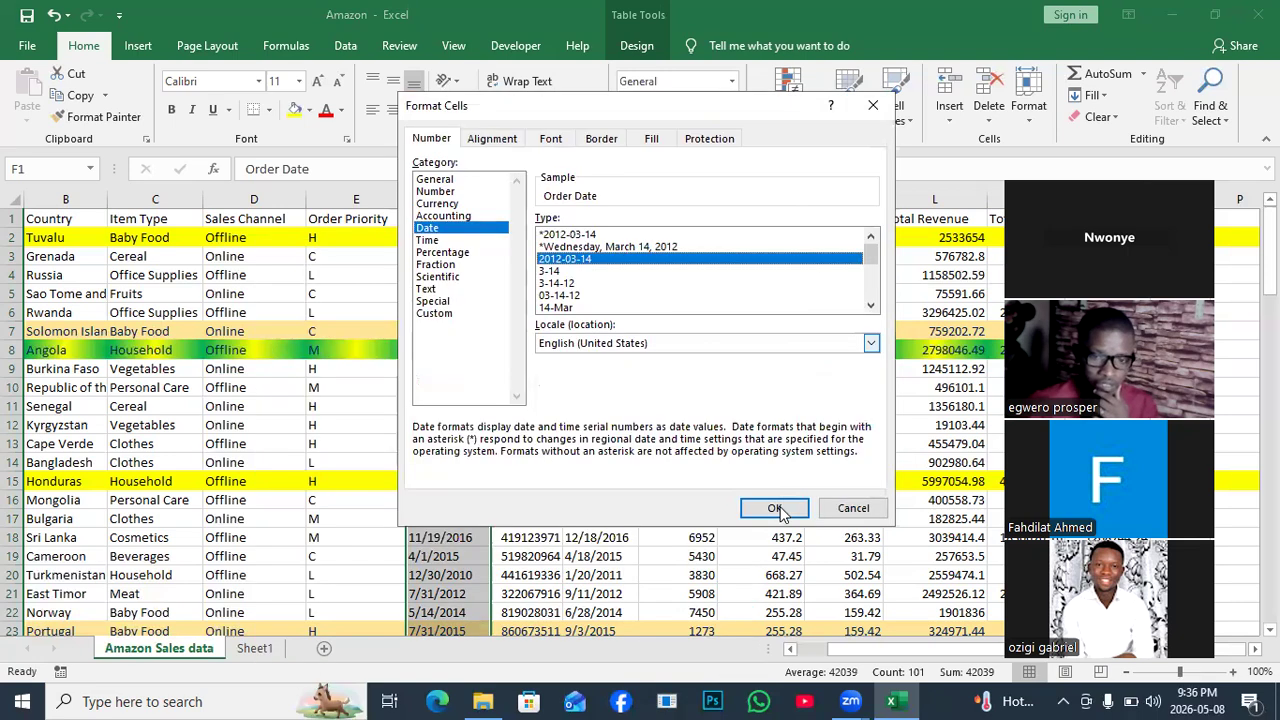
left_click(779, 507)
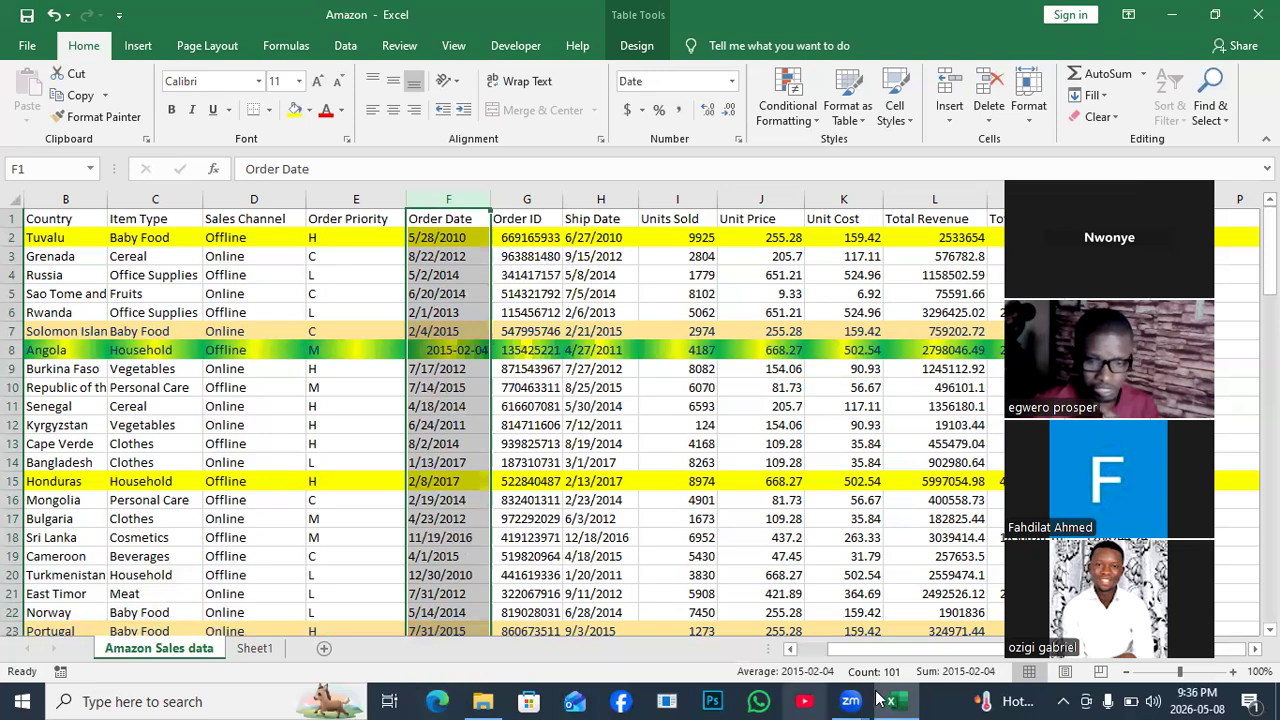
Right-align the dates in the Order Date column.
mouse_move(886, 700)
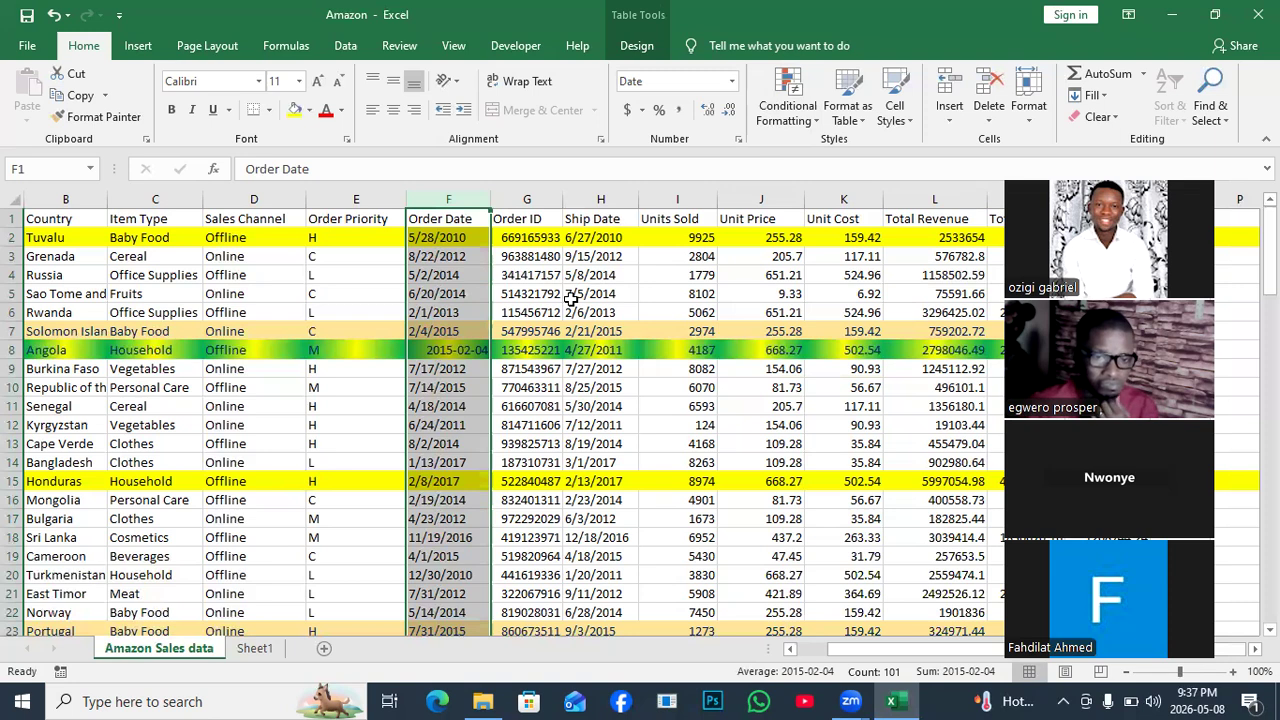
left_click(414, 116)
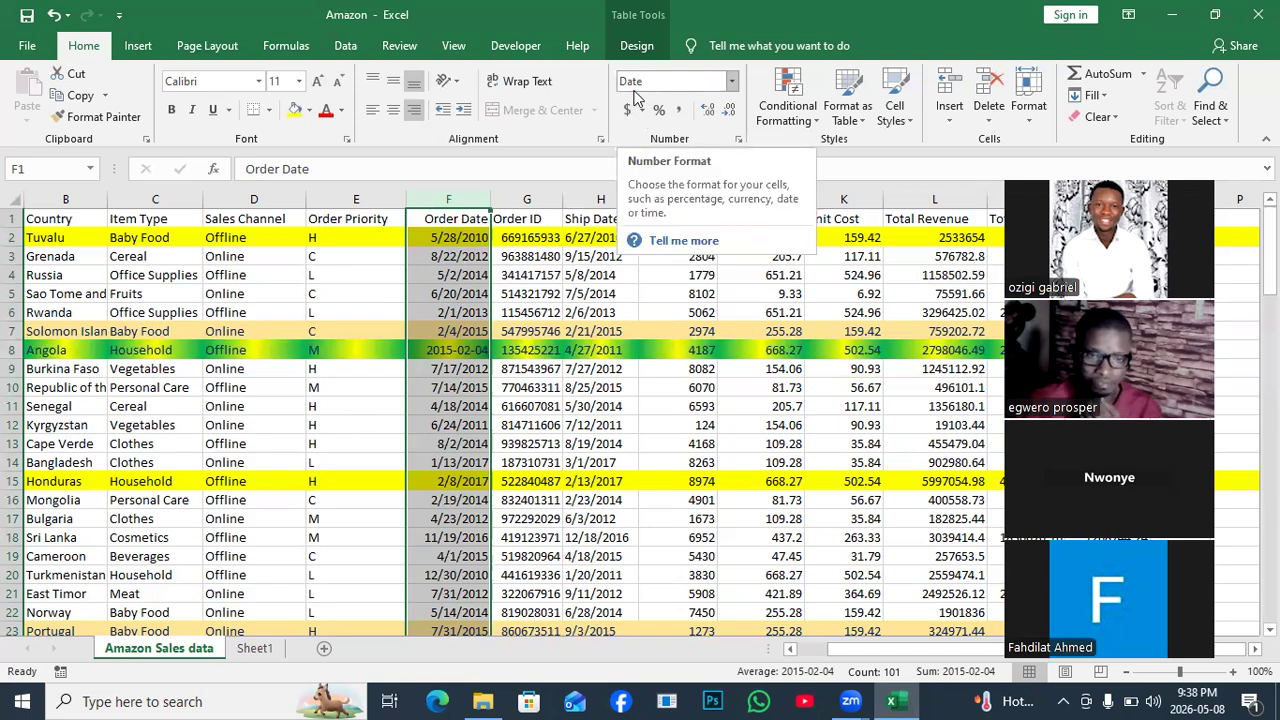
left_click(733, 82)
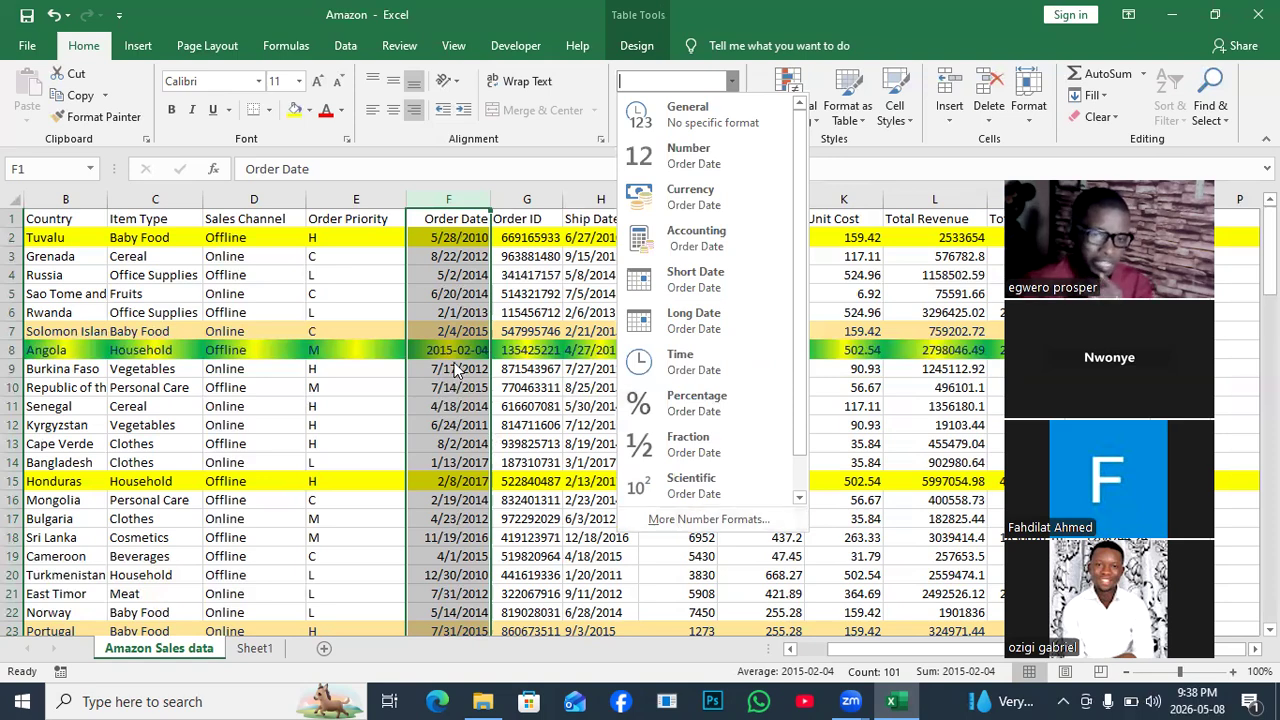
left_click(457, 312)
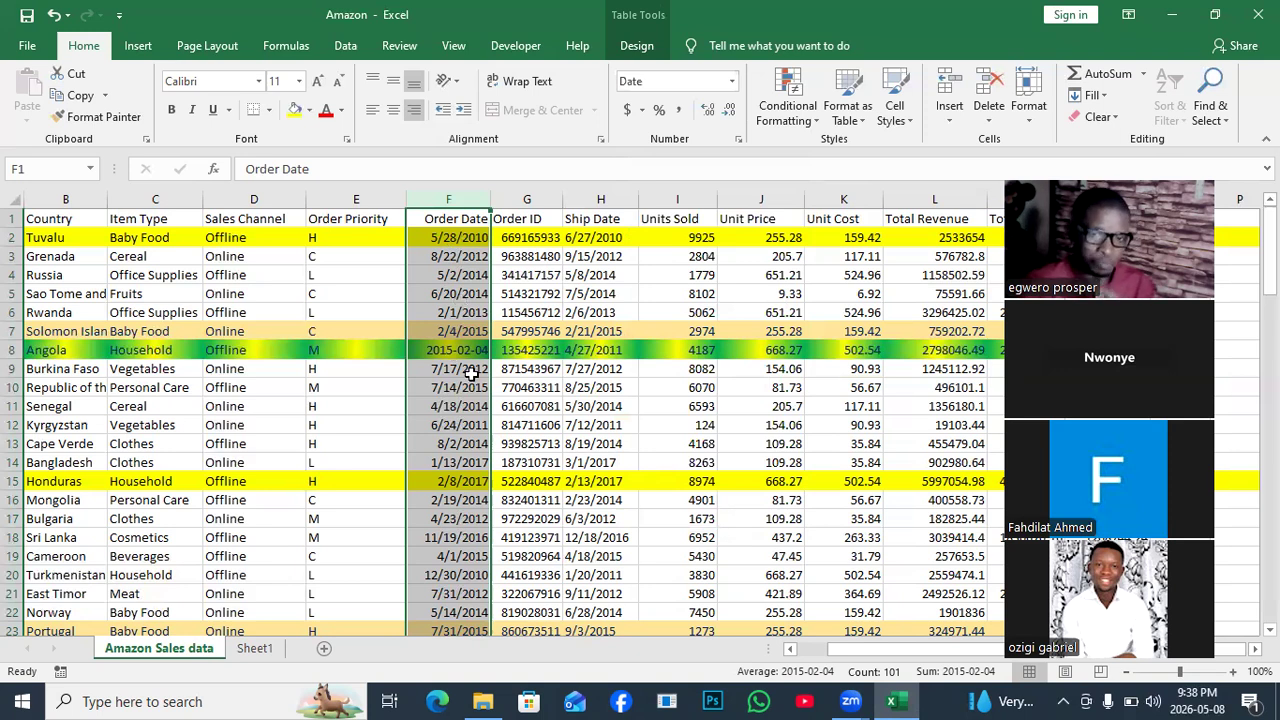
left_click(733, 87)
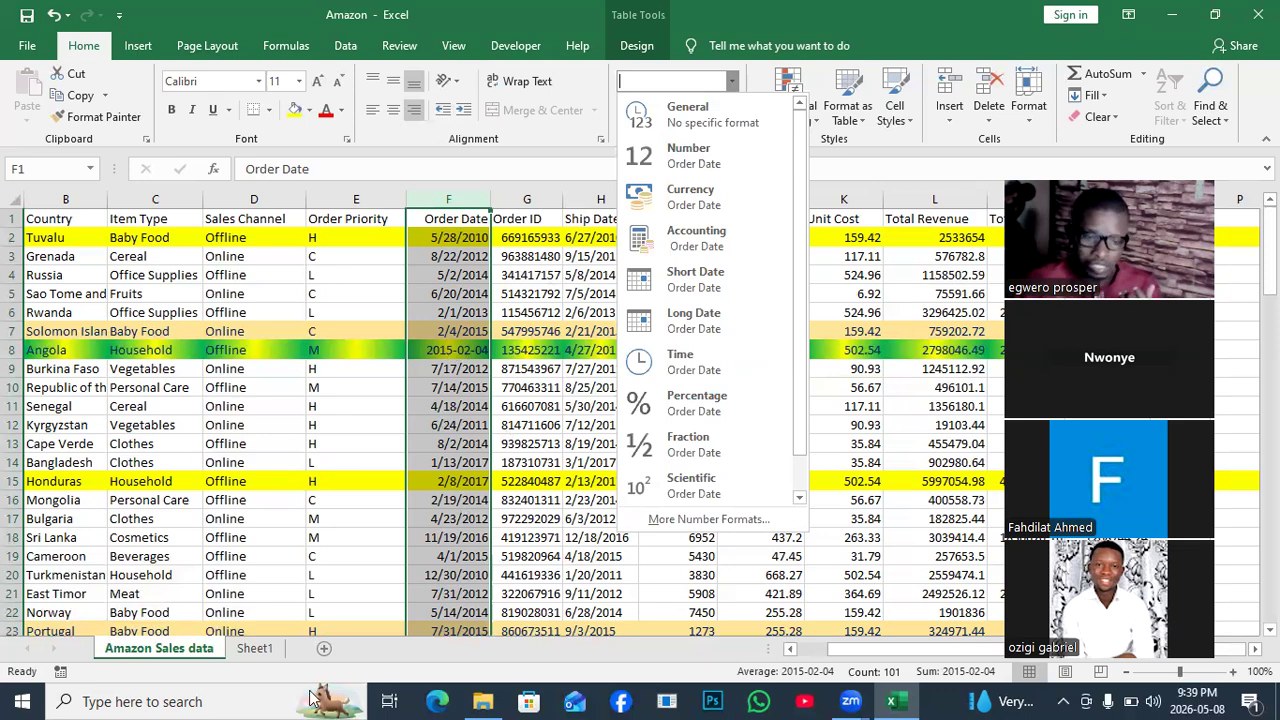
left_click(249, 701)
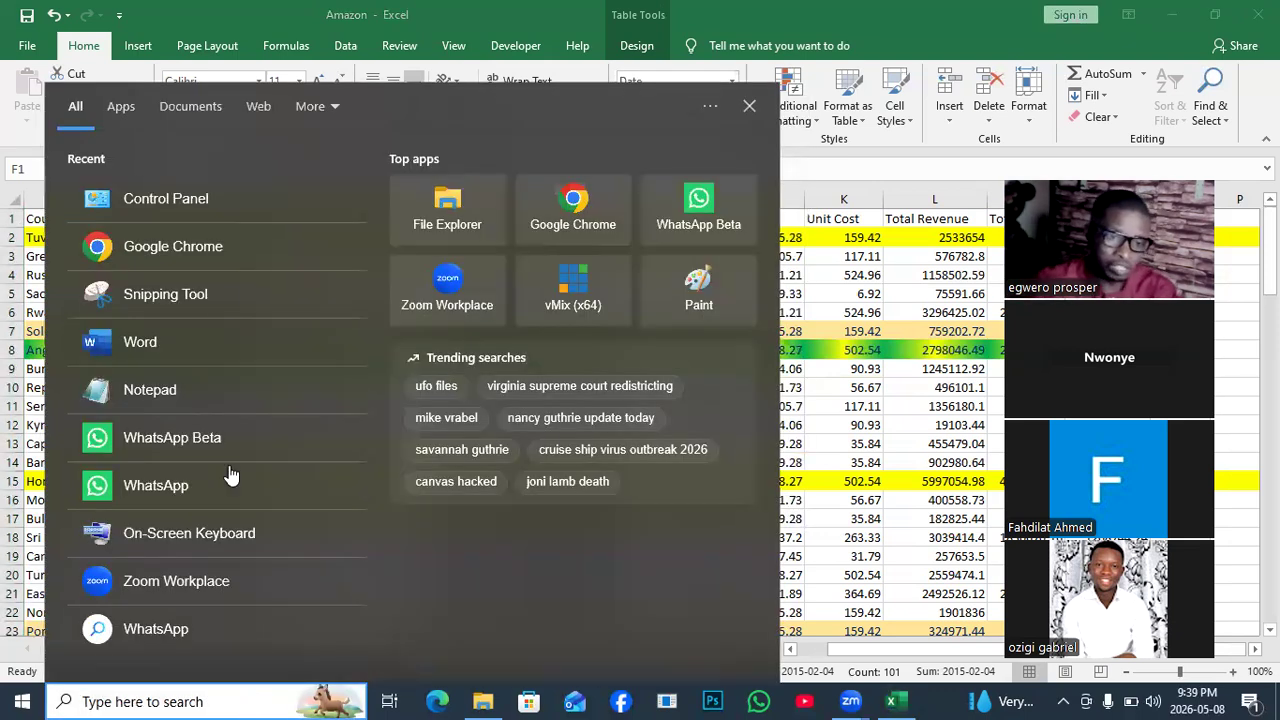
Open Control Panel's regional date and number format settings.
left_click(167, 210)
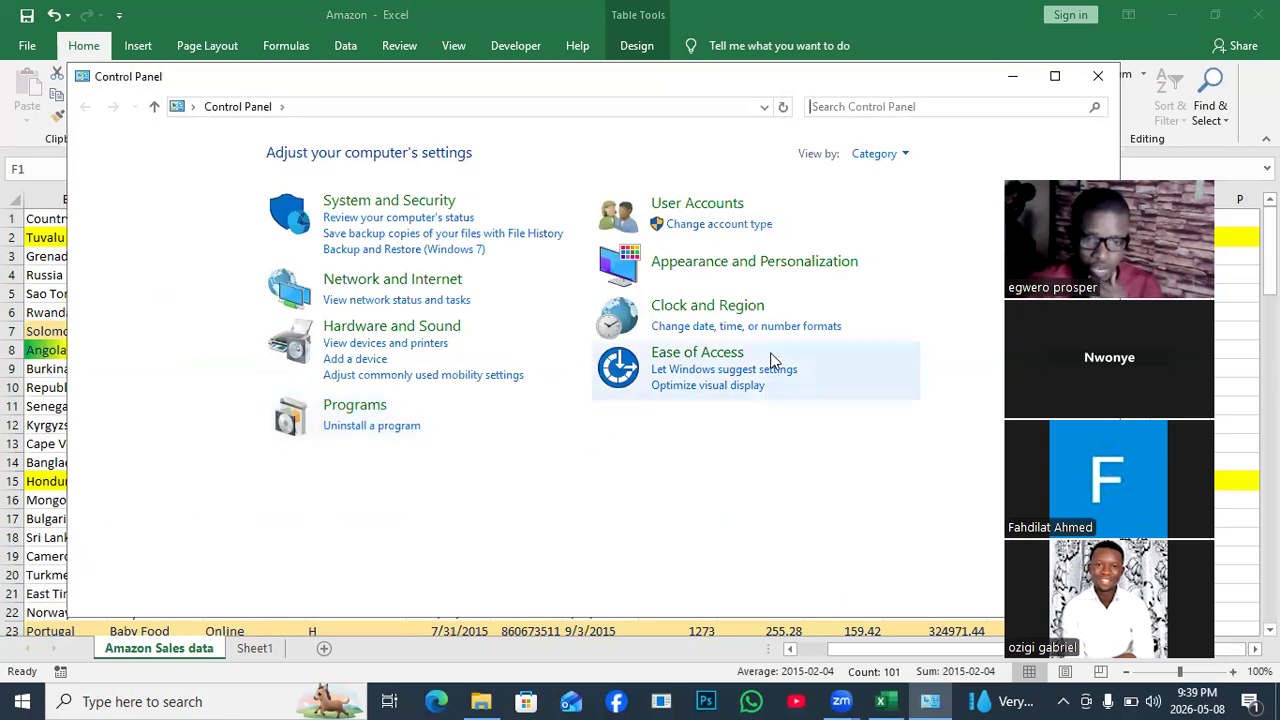
left_click(808, 330)
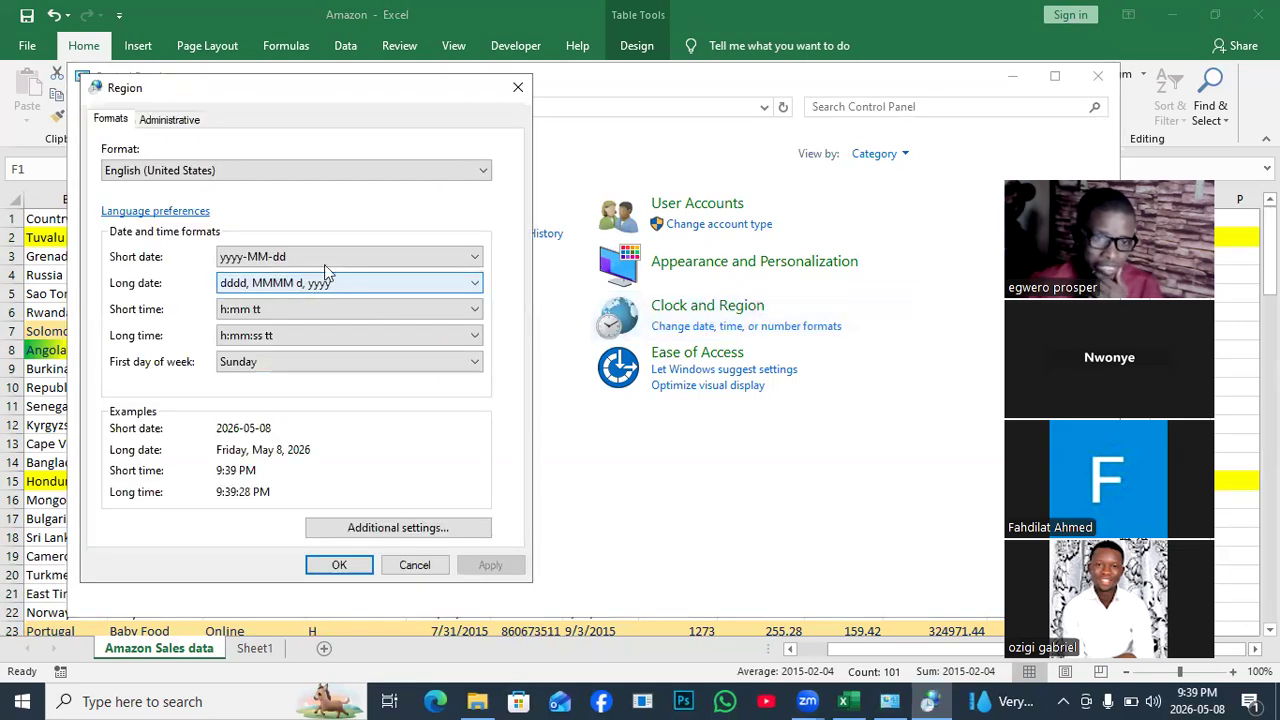
left_click(394, 261)
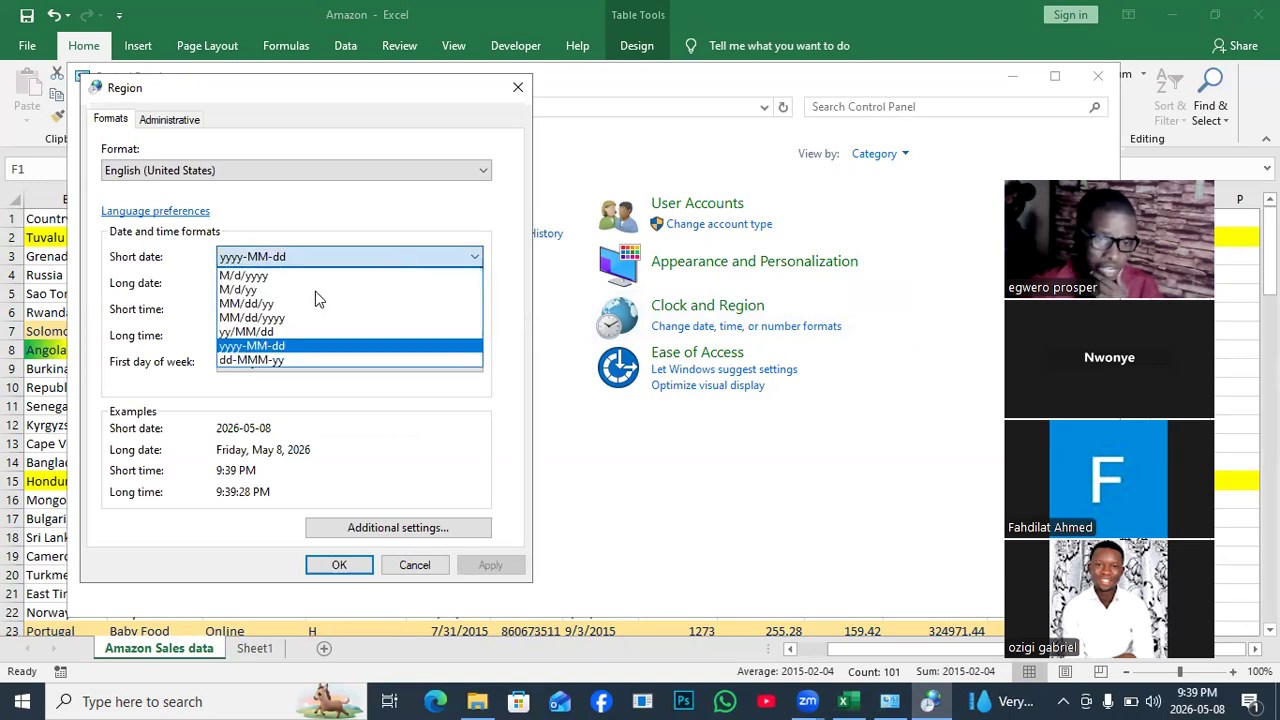
left_click(251, 337)
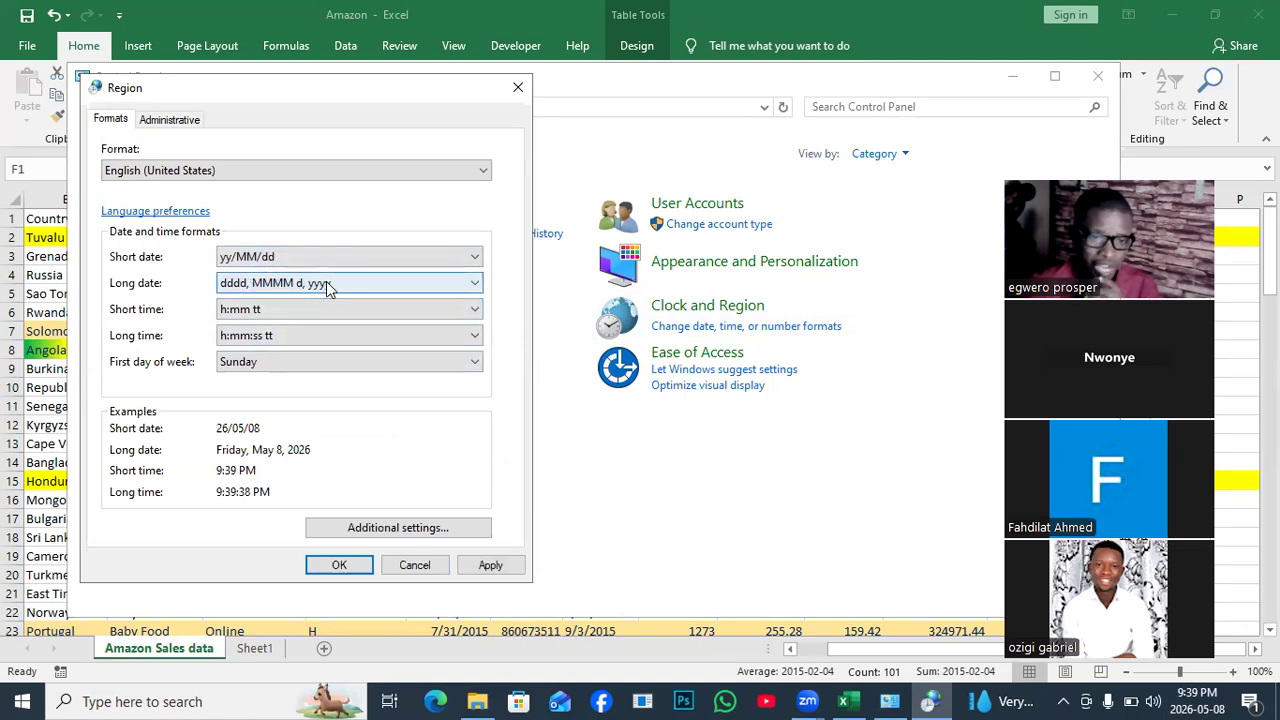
left_click(475, 258)
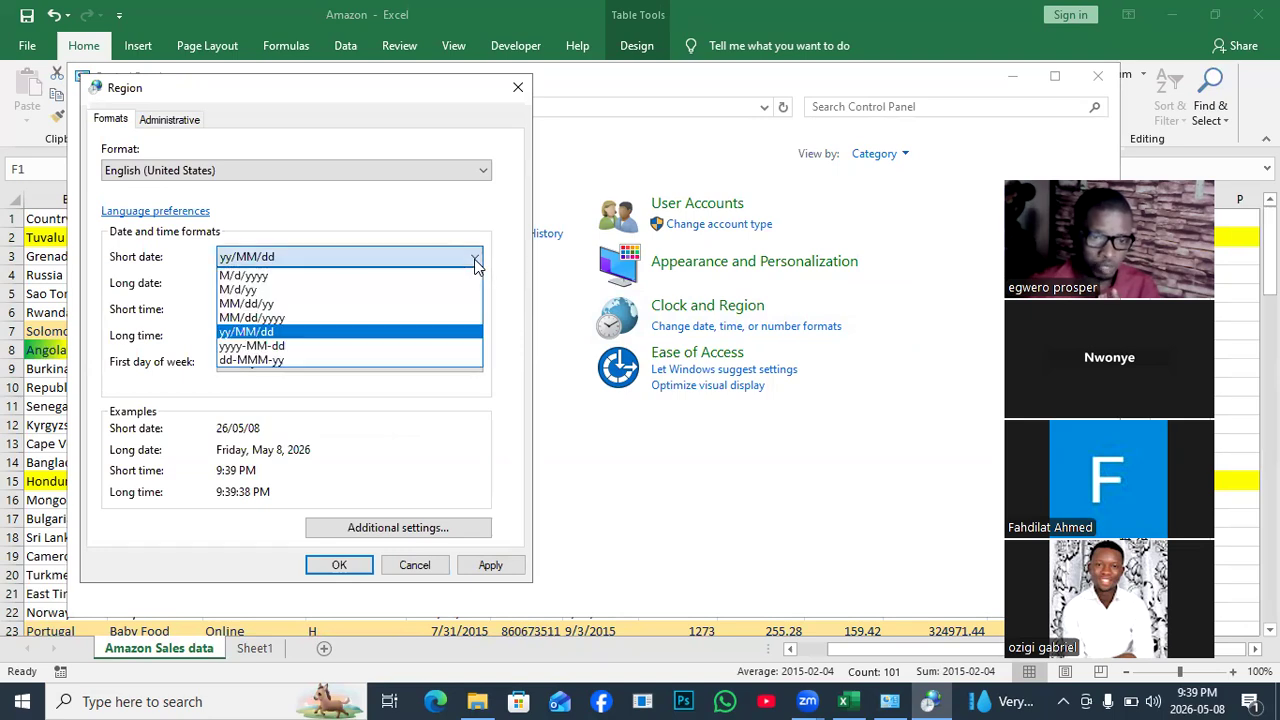
left_click(262, 346)
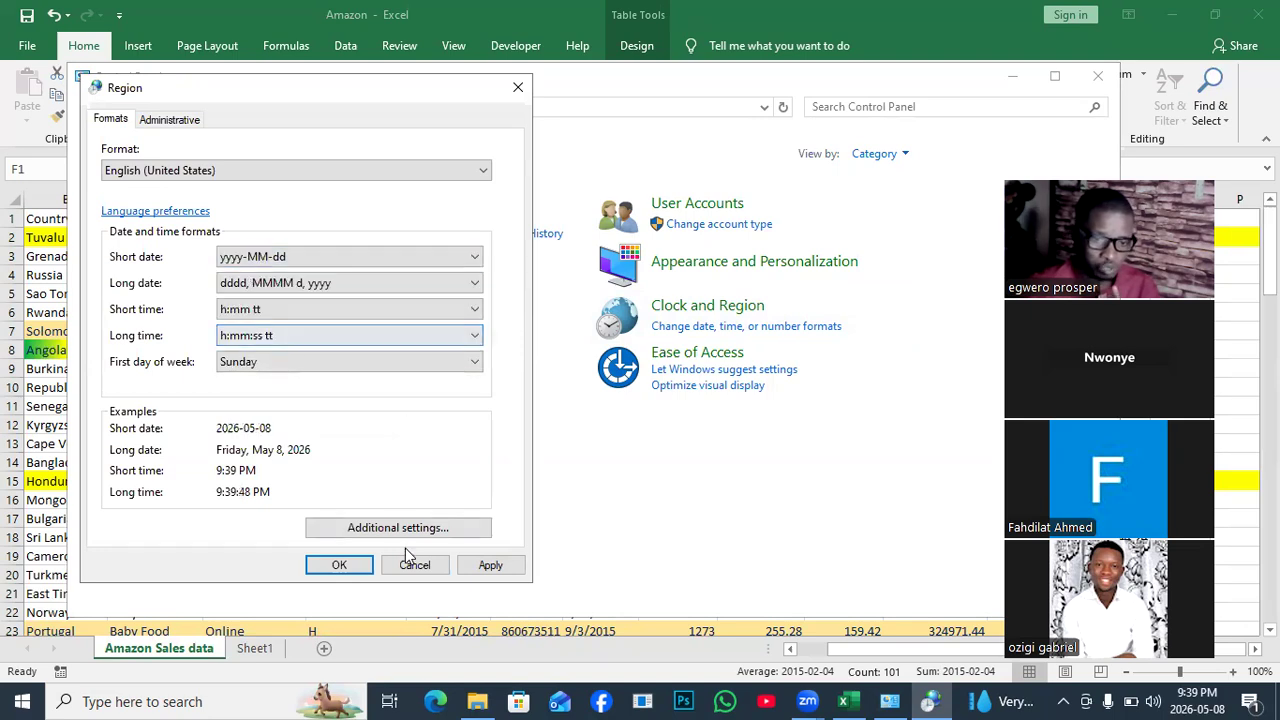
left_click(490, 566)
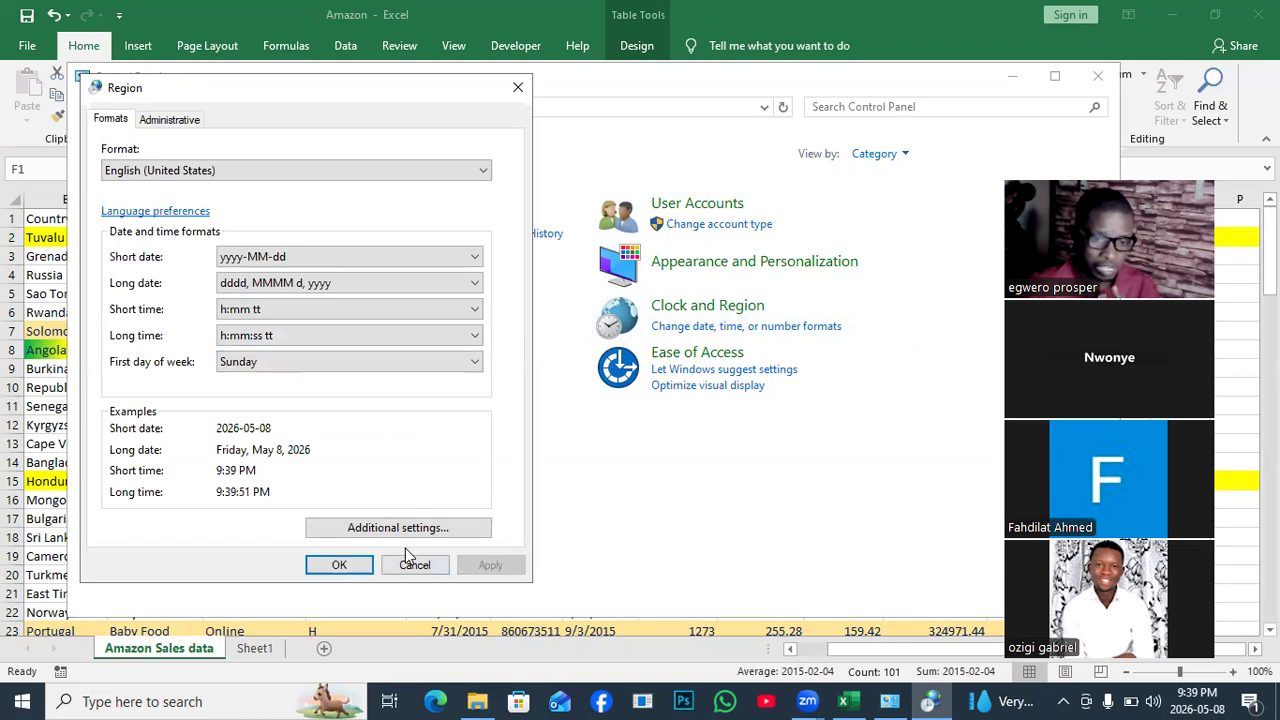
left_click(339, 566)
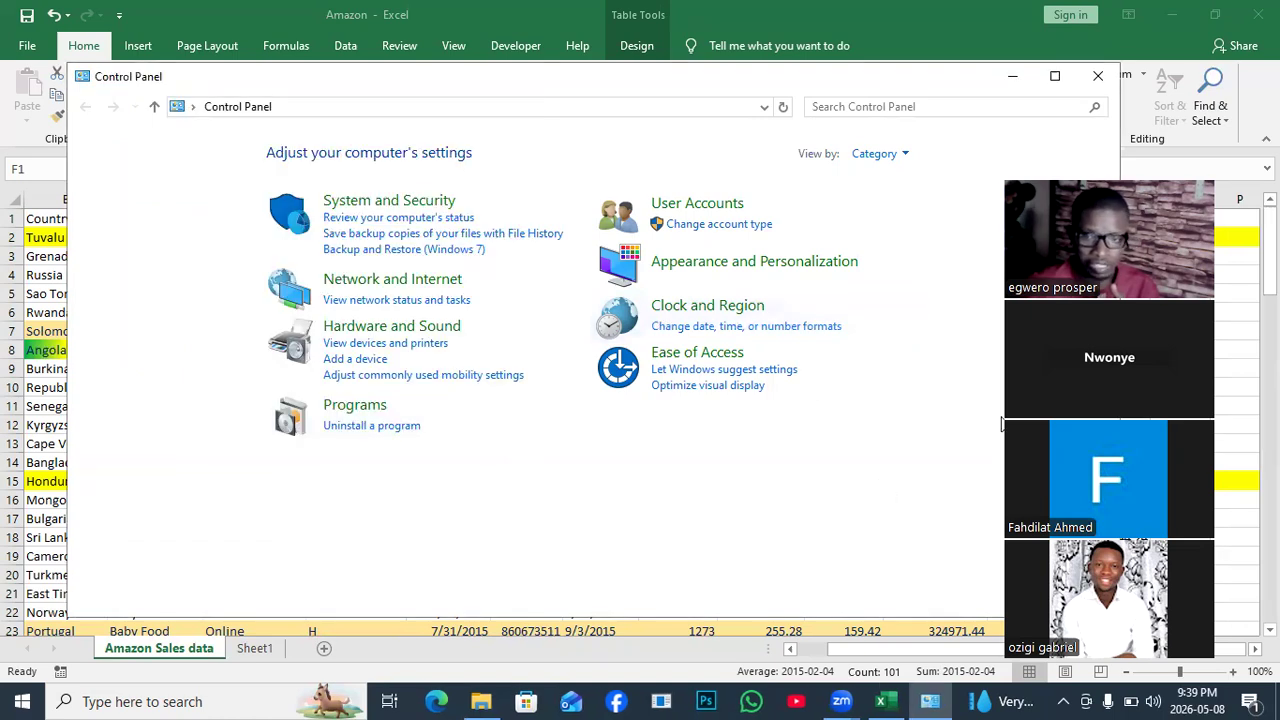
Back in Excel, set the Order Date values from F2 down to General format, showing 42039 in F8.
left_click(1097, 76)
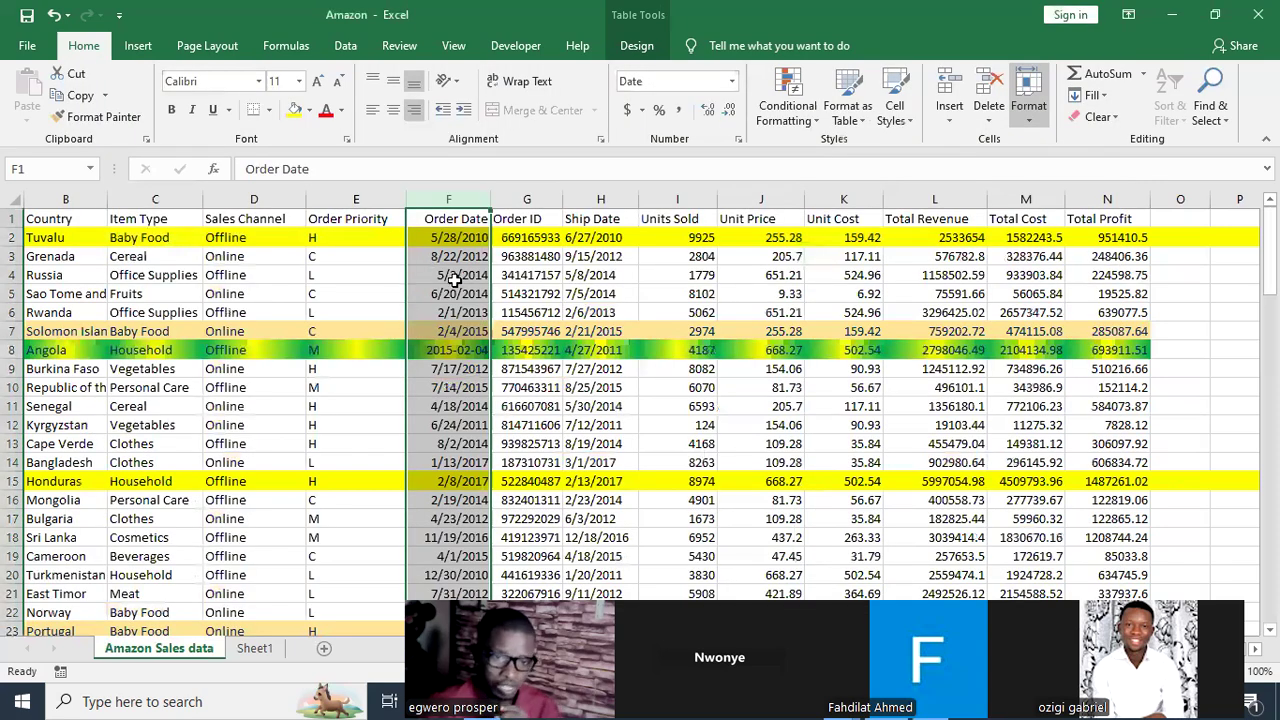
left_click(459, 238)
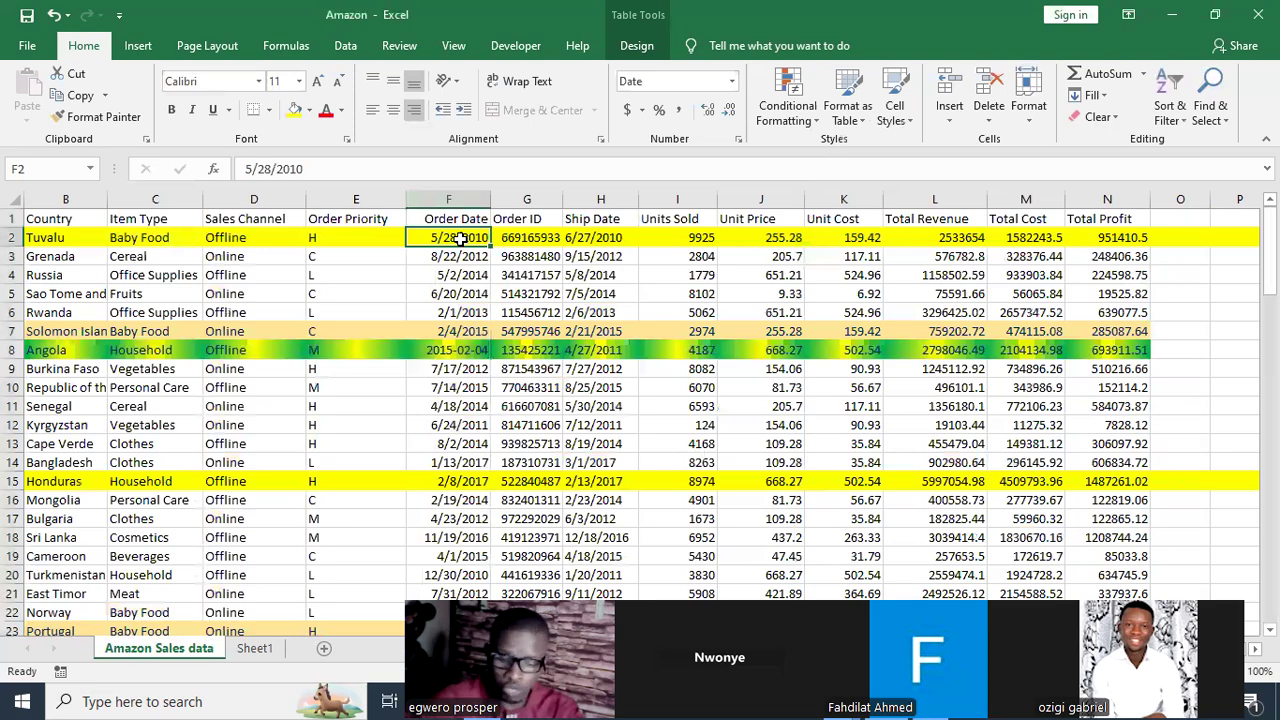
key("ctrl+shift+Down")
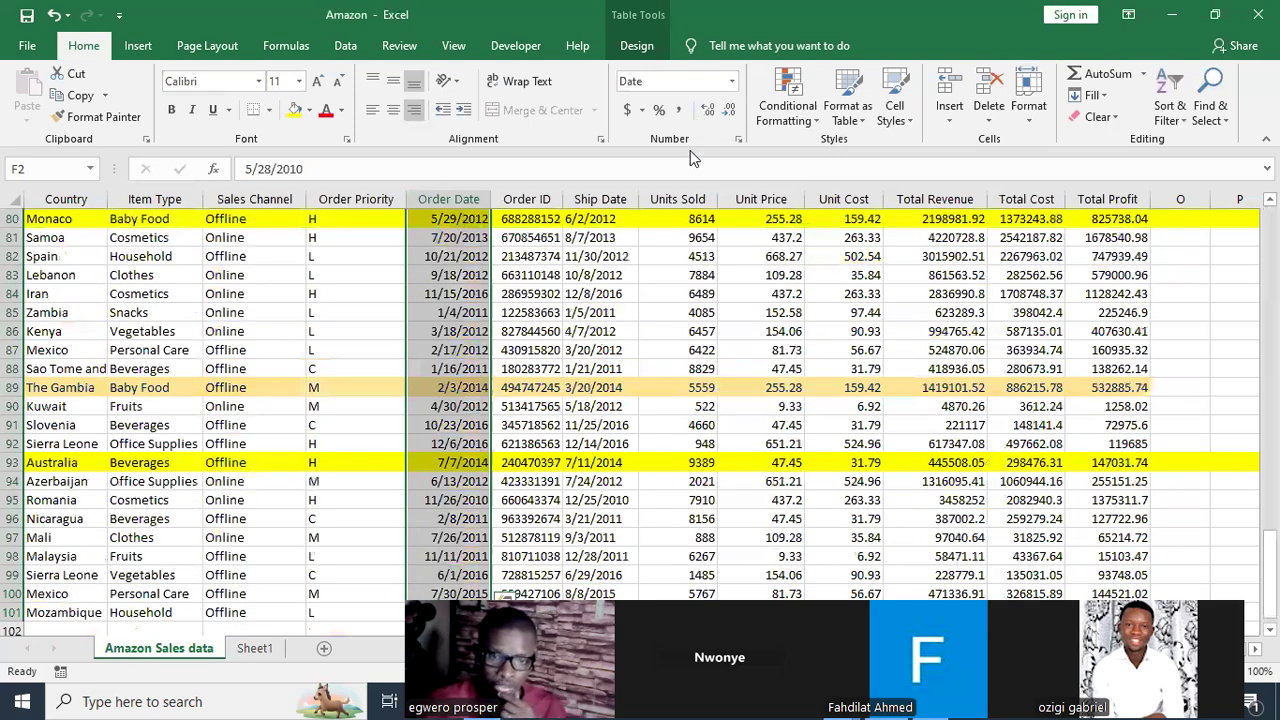
left_click(733, 81)
left_click(688, 114)
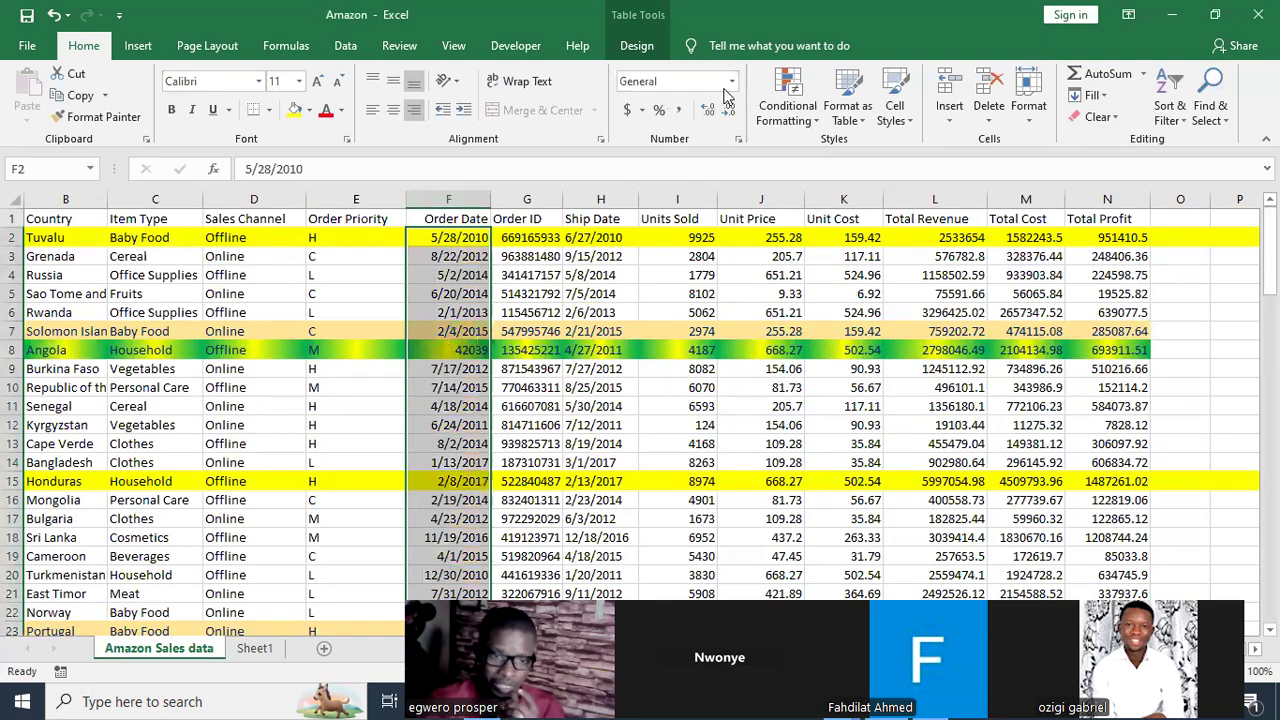
left_click(470, 351)
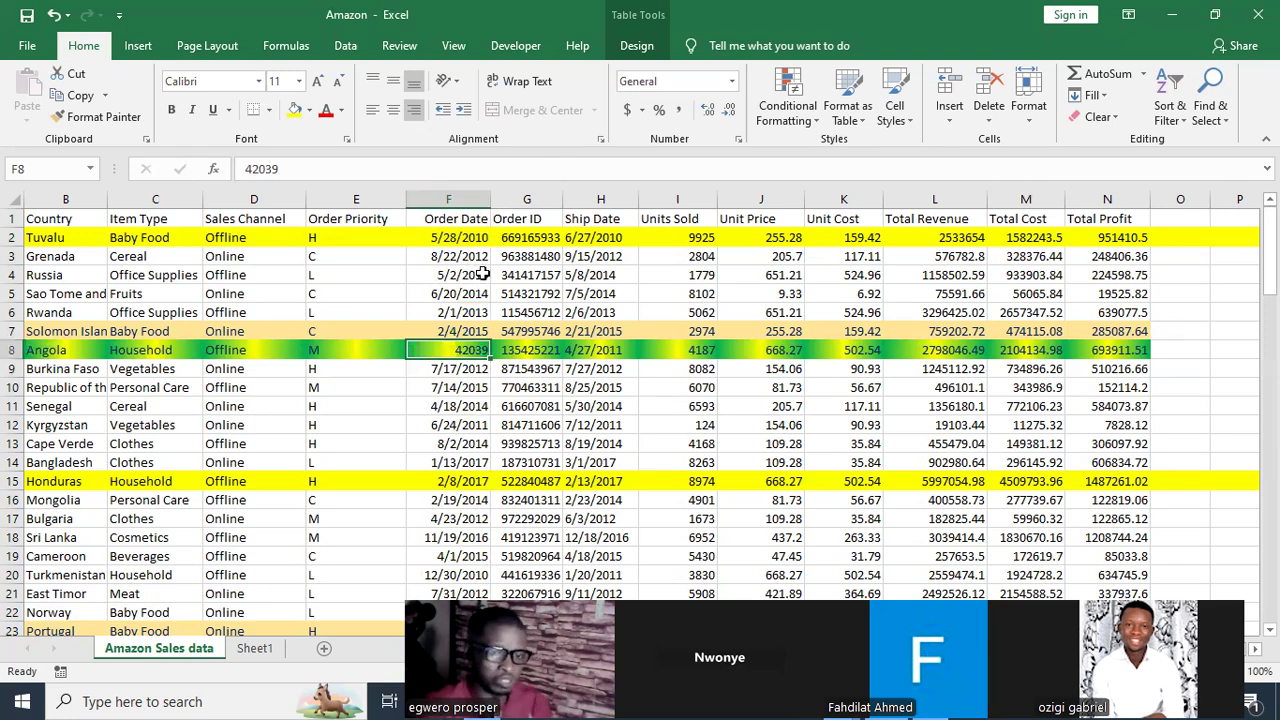
Format the whole Order Date column as Short Date so F8 reads 2015-02-04.
left_click(452, 237)
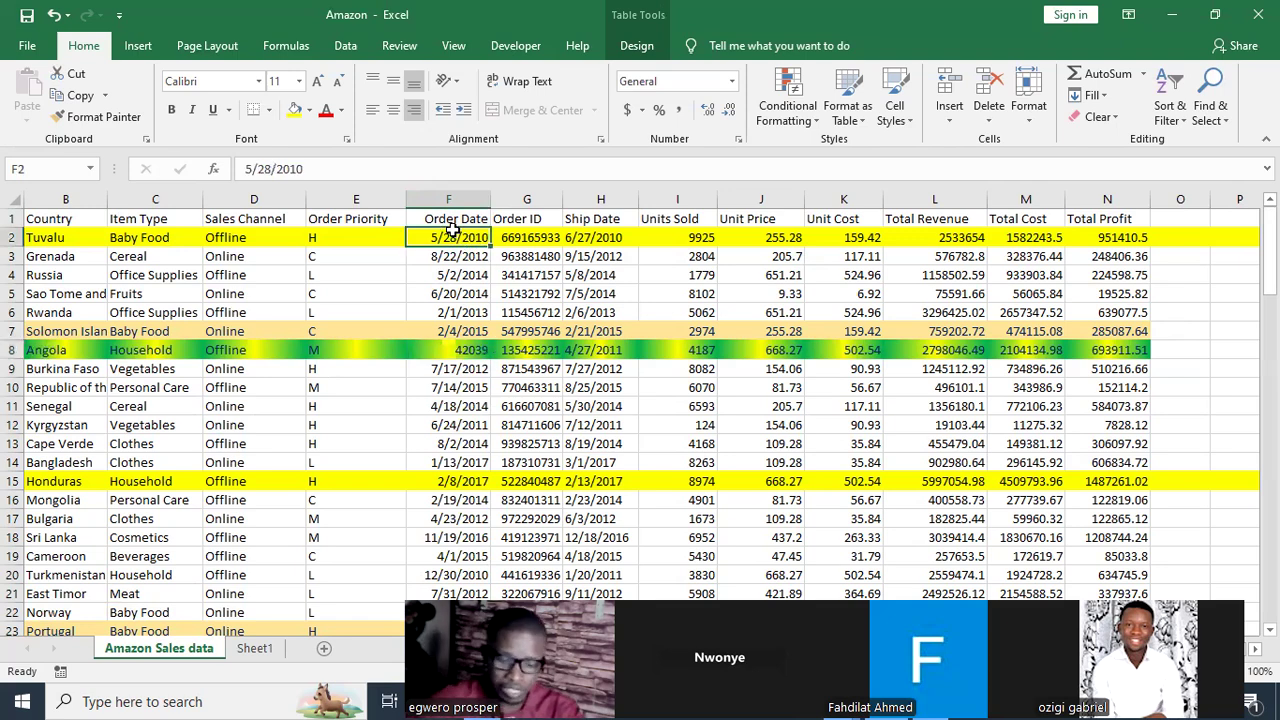
key("ctrl+shift+Down")
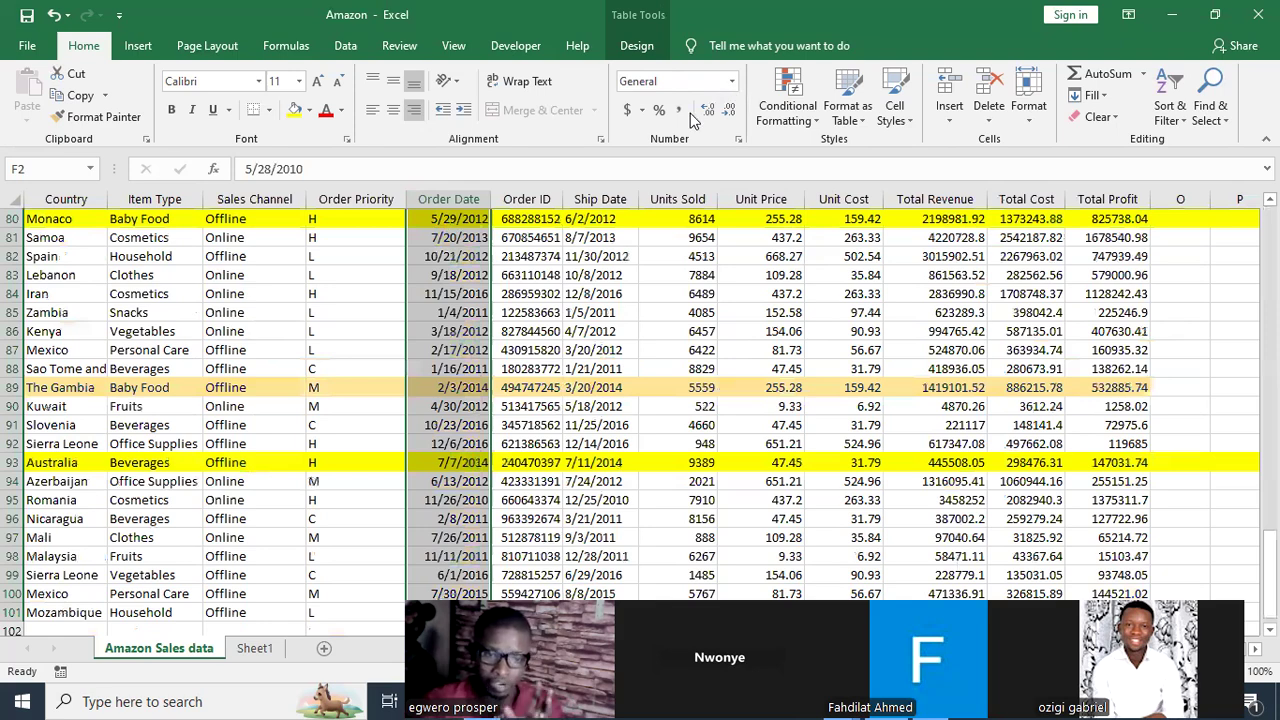
key("ctrl+BackSpace")
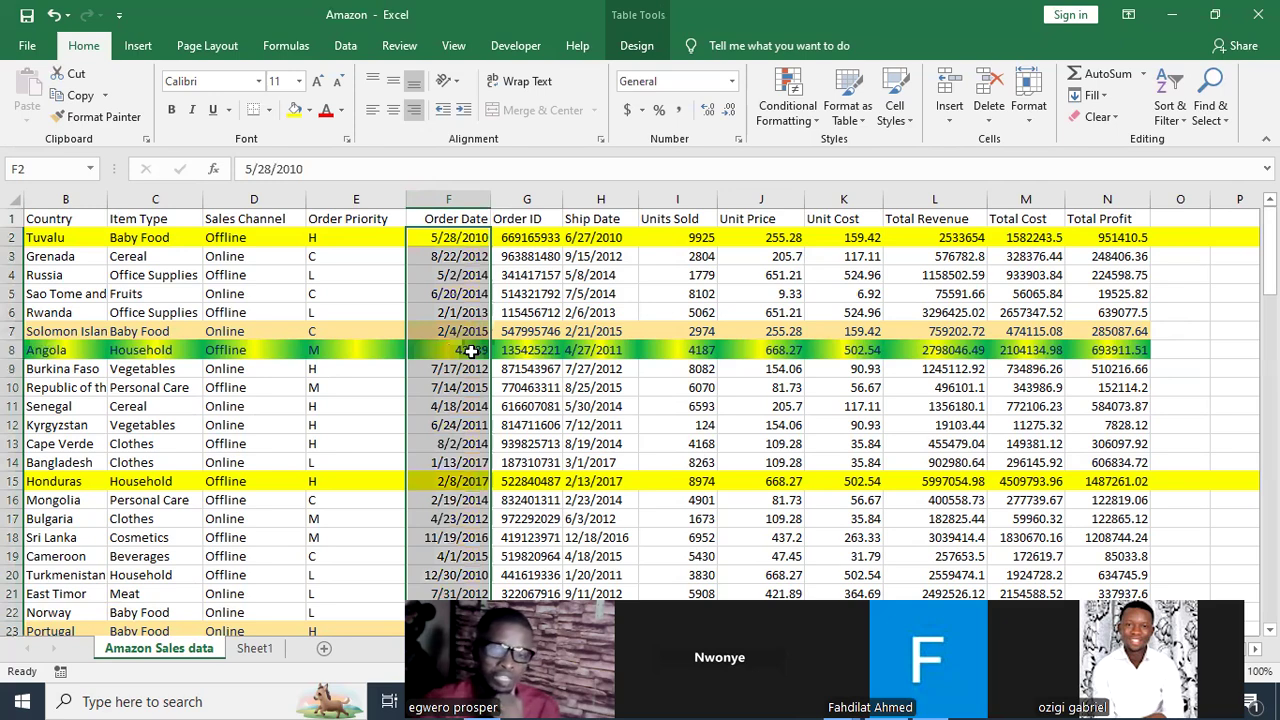
left_click(733, 81)
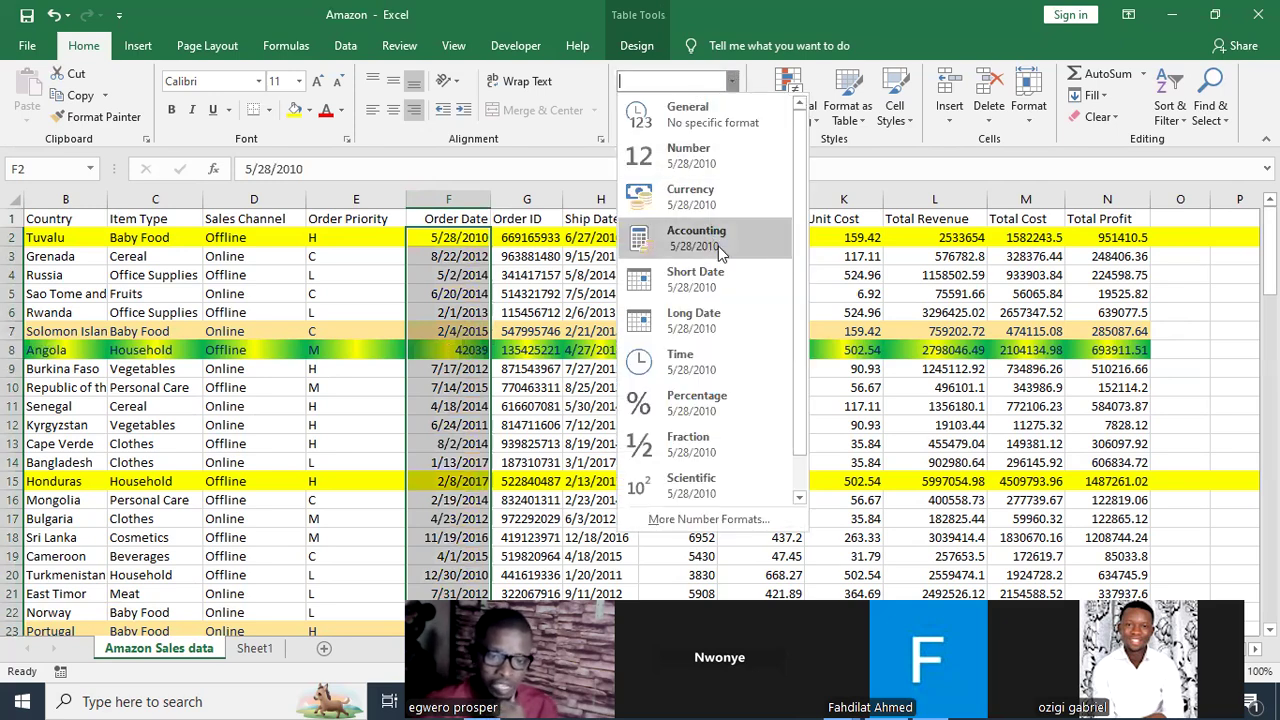
left_click(703, 287)
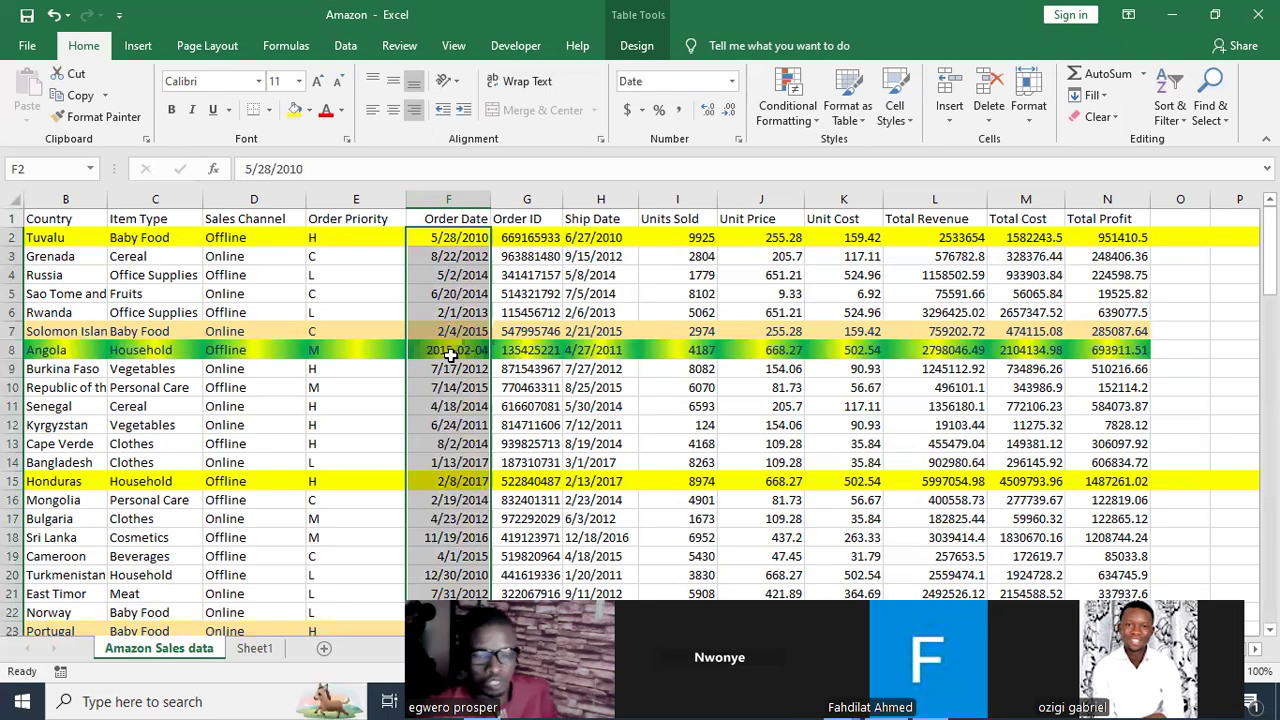
left_click(451, 257)
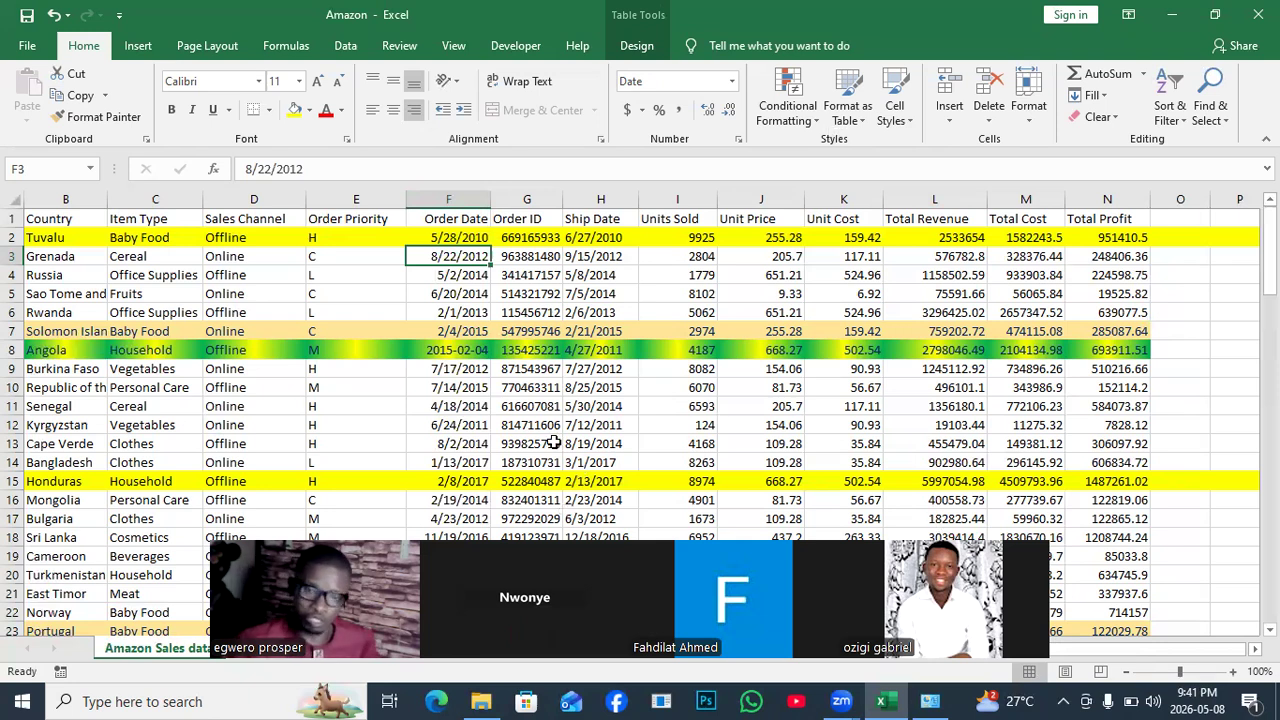
left_click(815, 122)
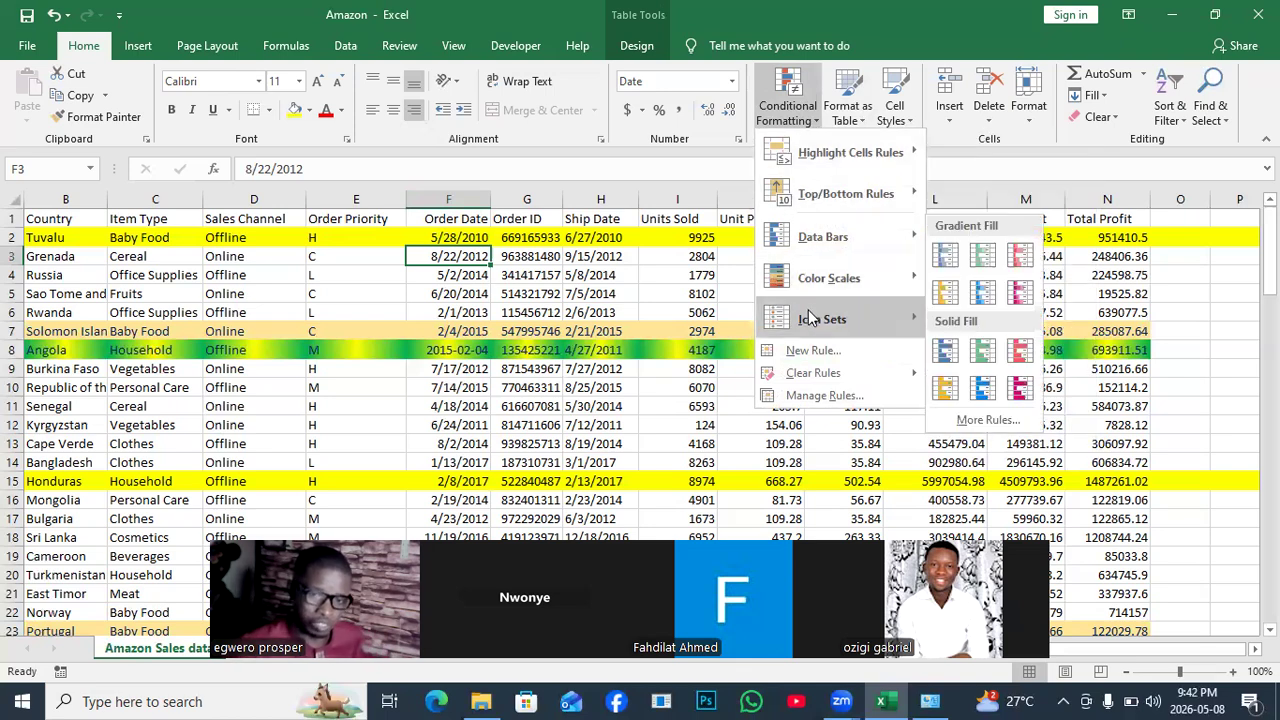
mouse_move(828, 162)
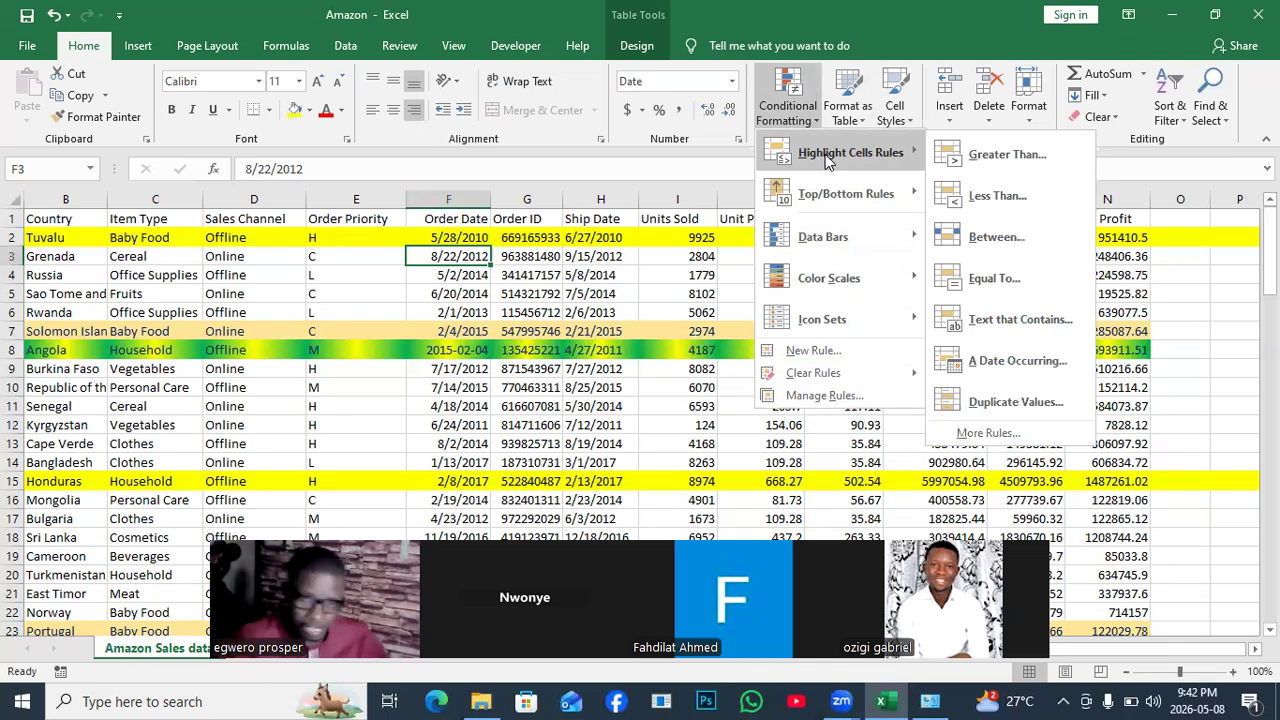
left_click(474, 306)
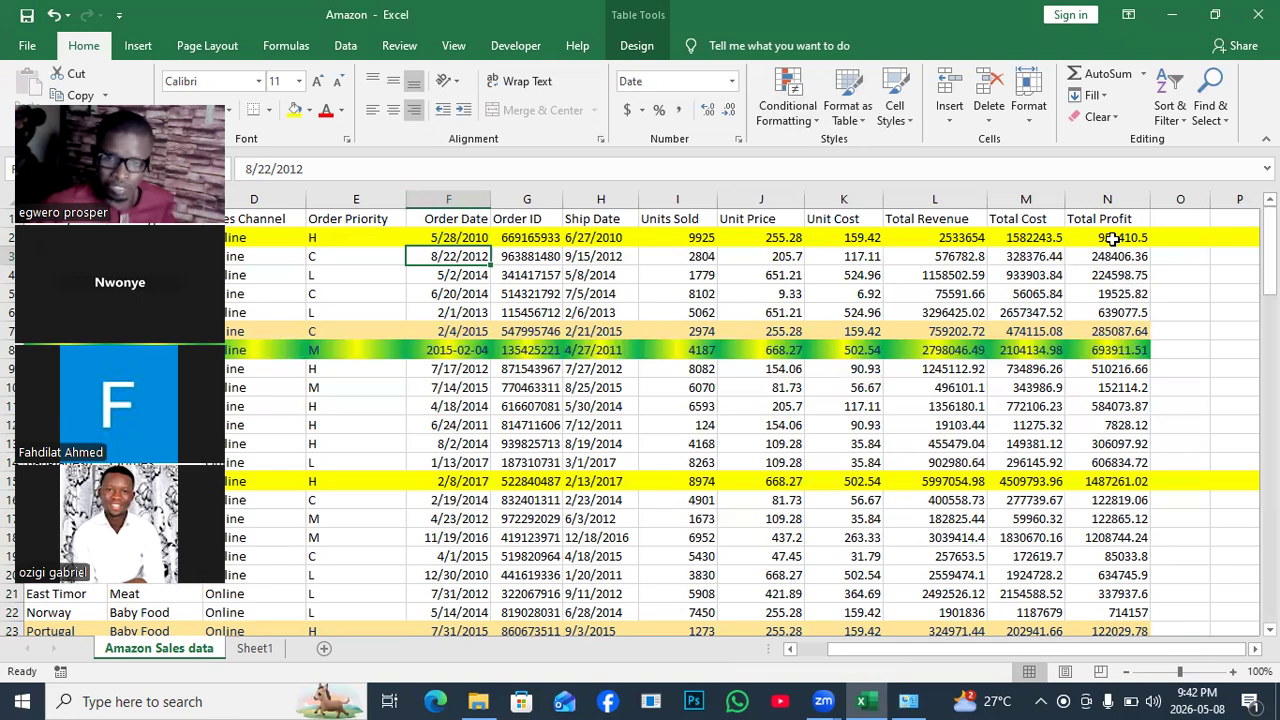
Select the Total Profit range N2:N22, then move to Sheet1 with the task list.
left_click_drag(1110, 232, 1130, 628)
left_click_drag(1126, 560, 1126, 612)
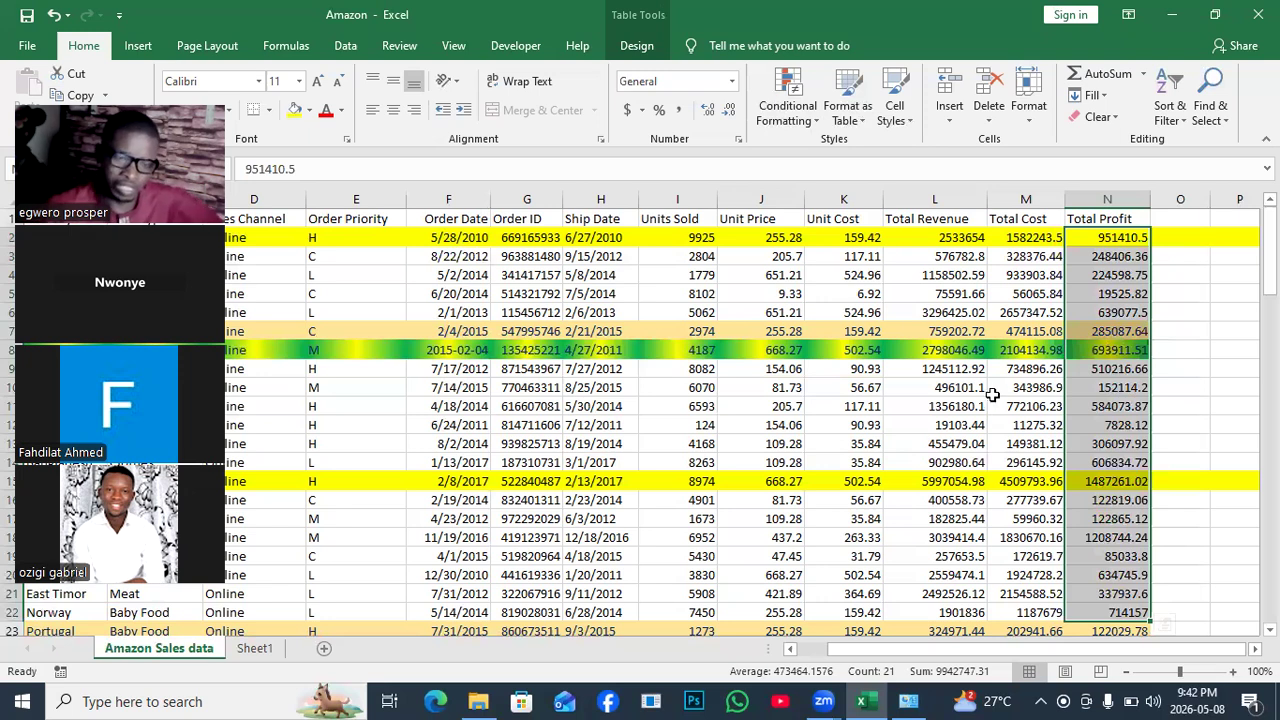
left_click(1036, 245)
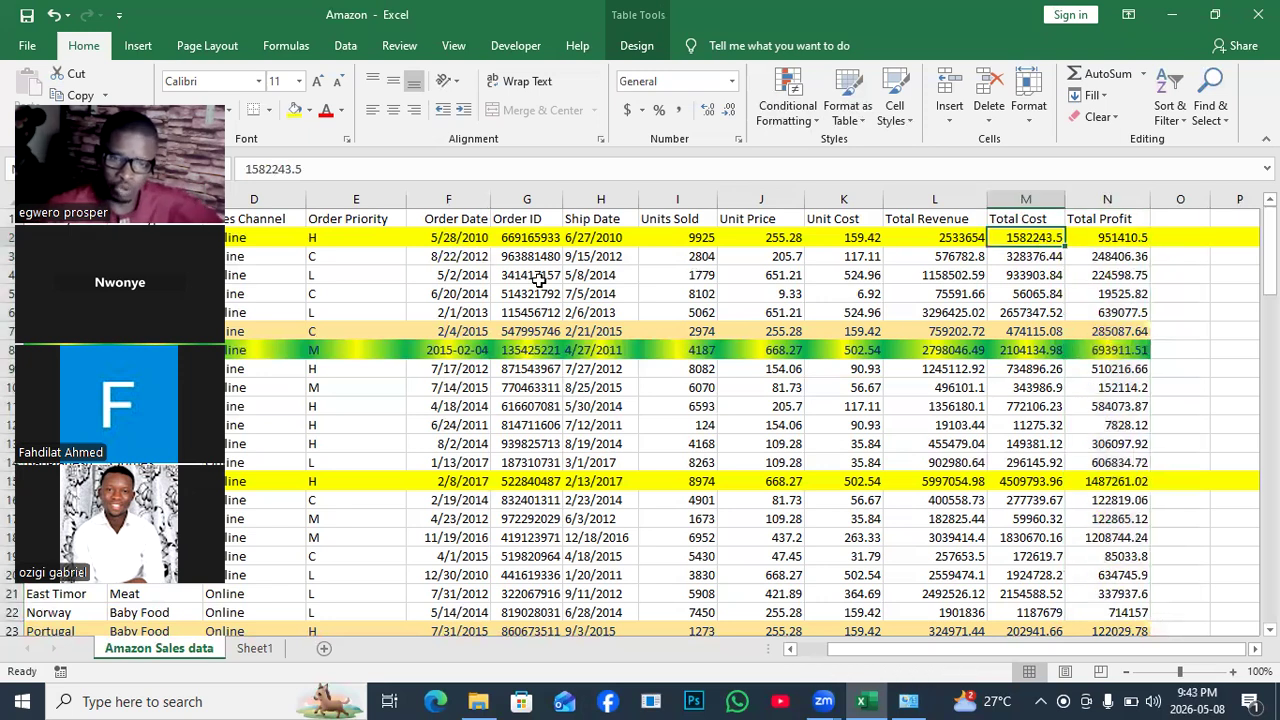
left_click(960, 293)
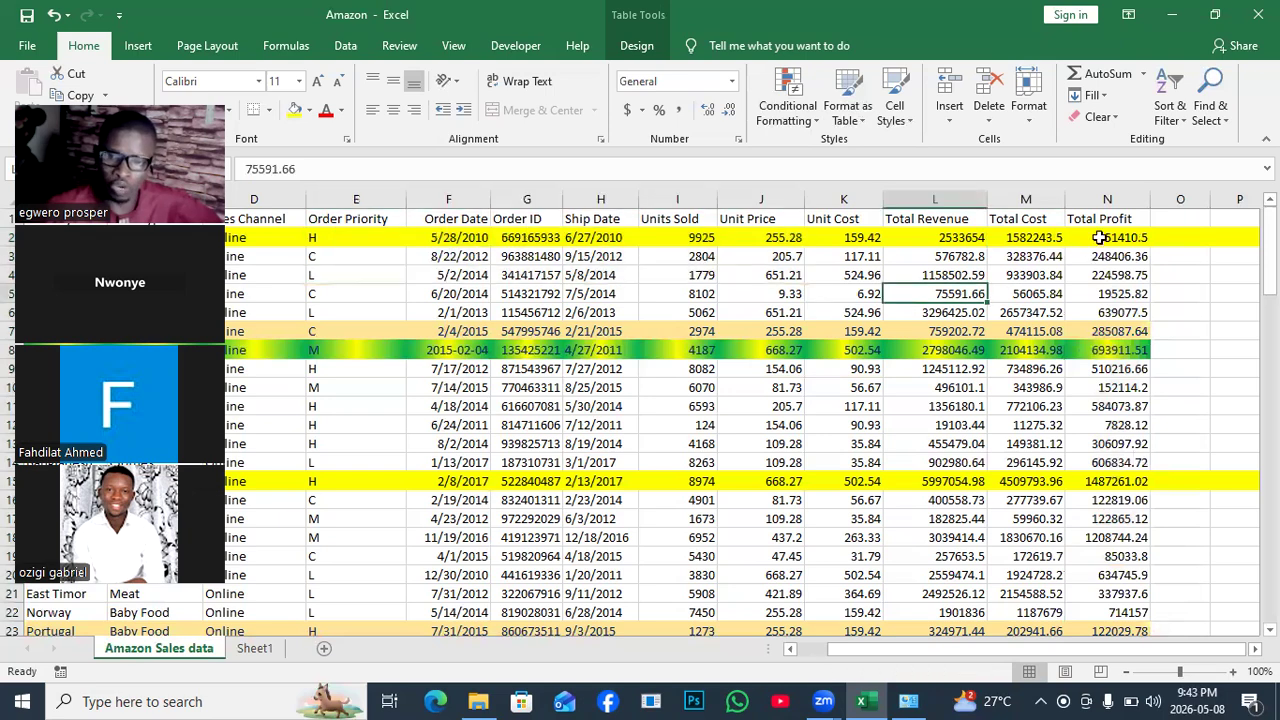
left_click_drag(1099, 237, 1117, 560)
key("shift+Down")
key("shift+Down")
key("shift+Down")
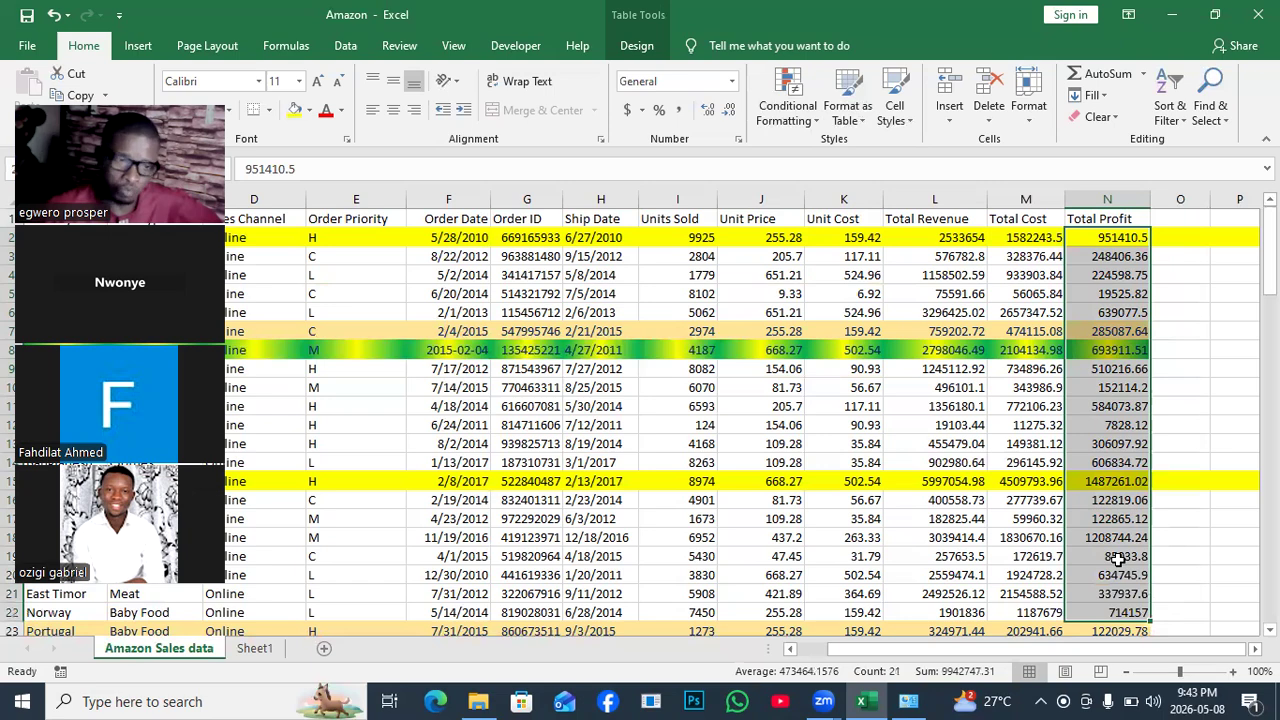
left_click(909, 424)
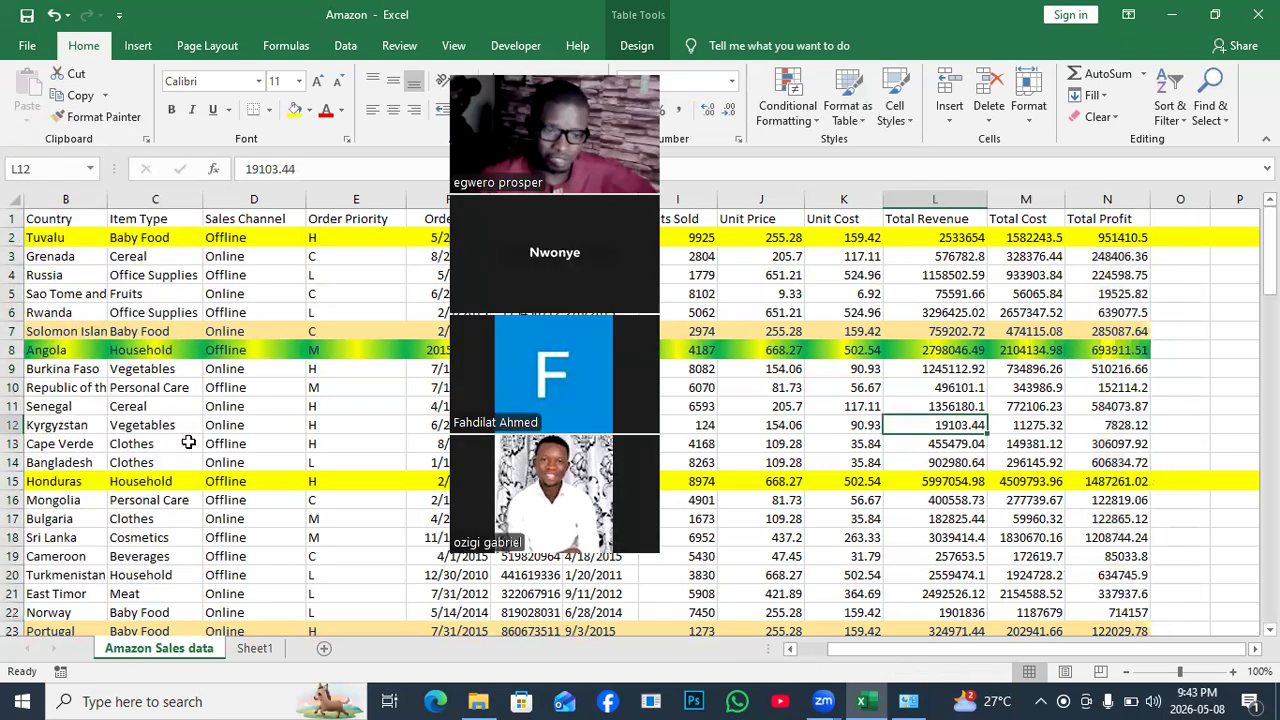
key("ctrl+Page_Down")
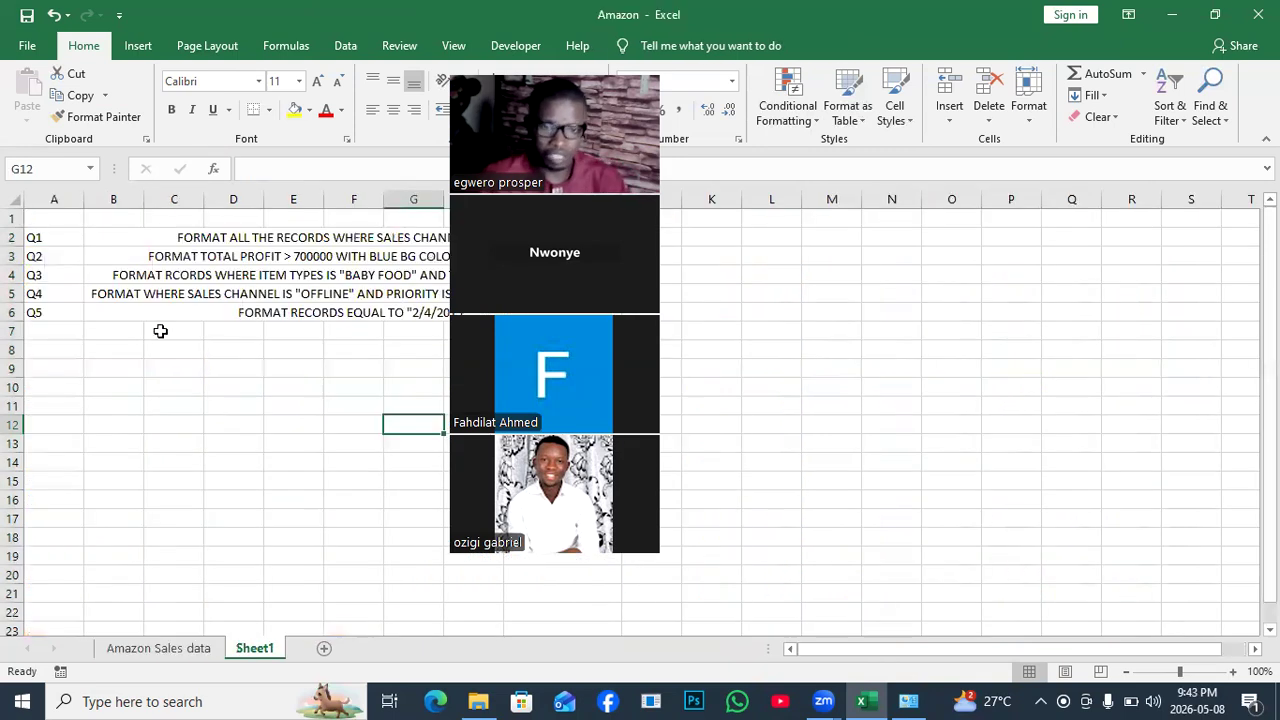
Label A7 'Q6' and enter 'FORMAT TOTAL PROFIT >900000' in merged cells C7:I7.
left_click(49, 329)
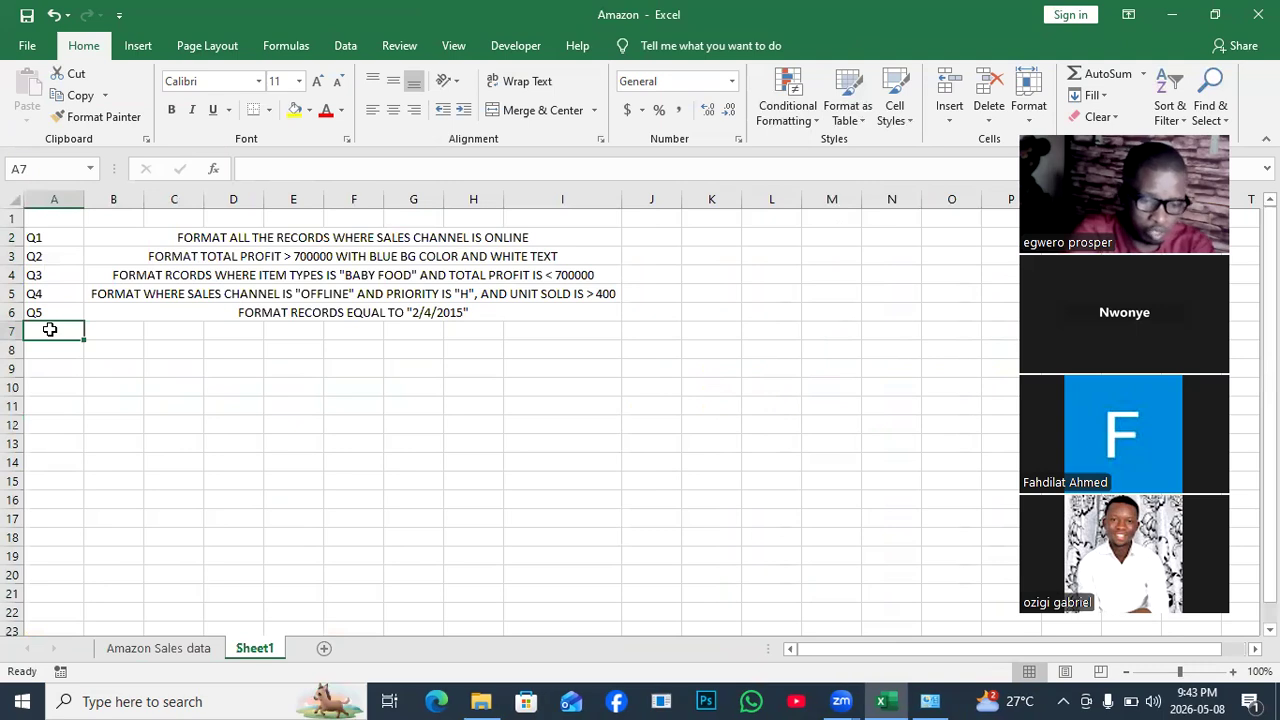
type("q")
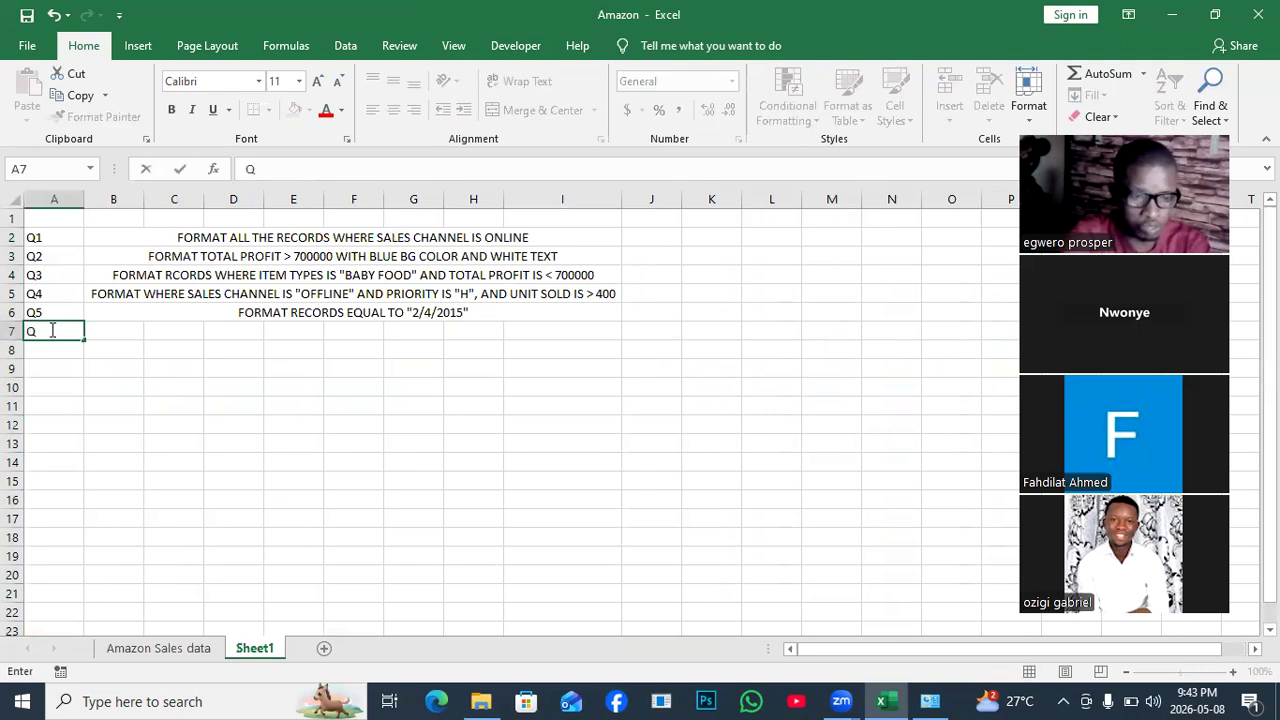
left_click_drag(174, 329, 543, 331)
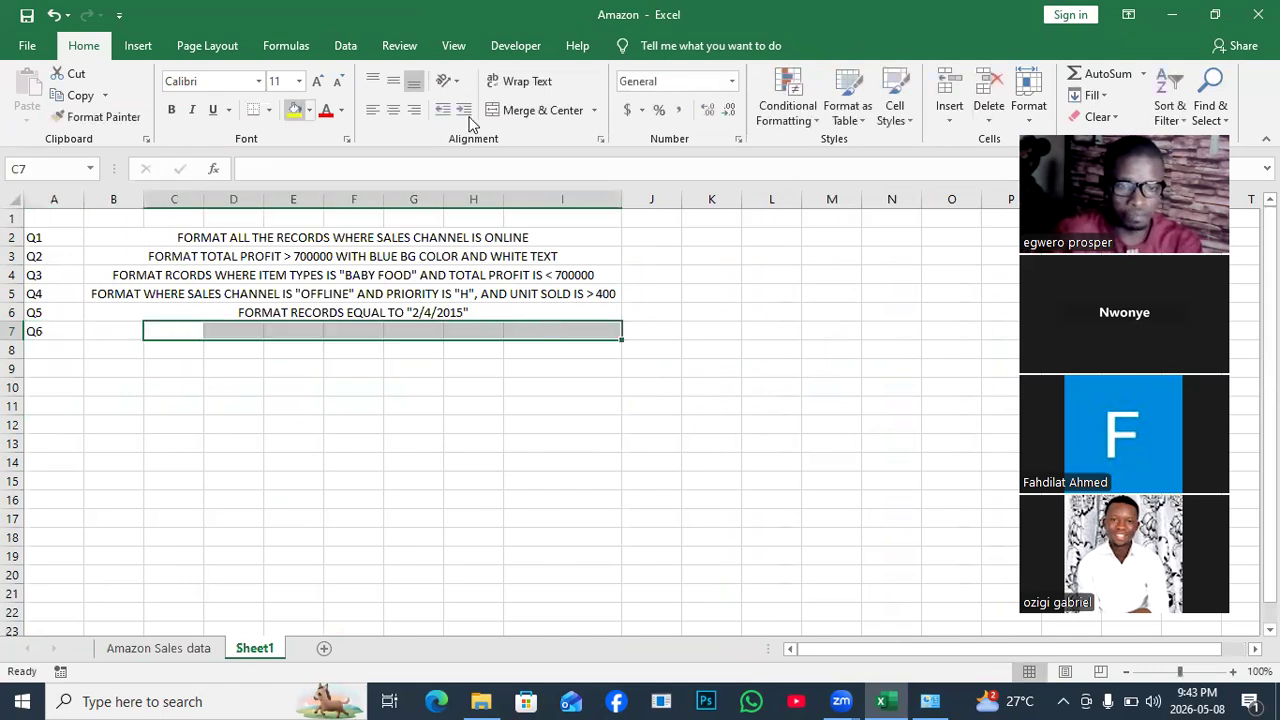
left_click(540, 110)
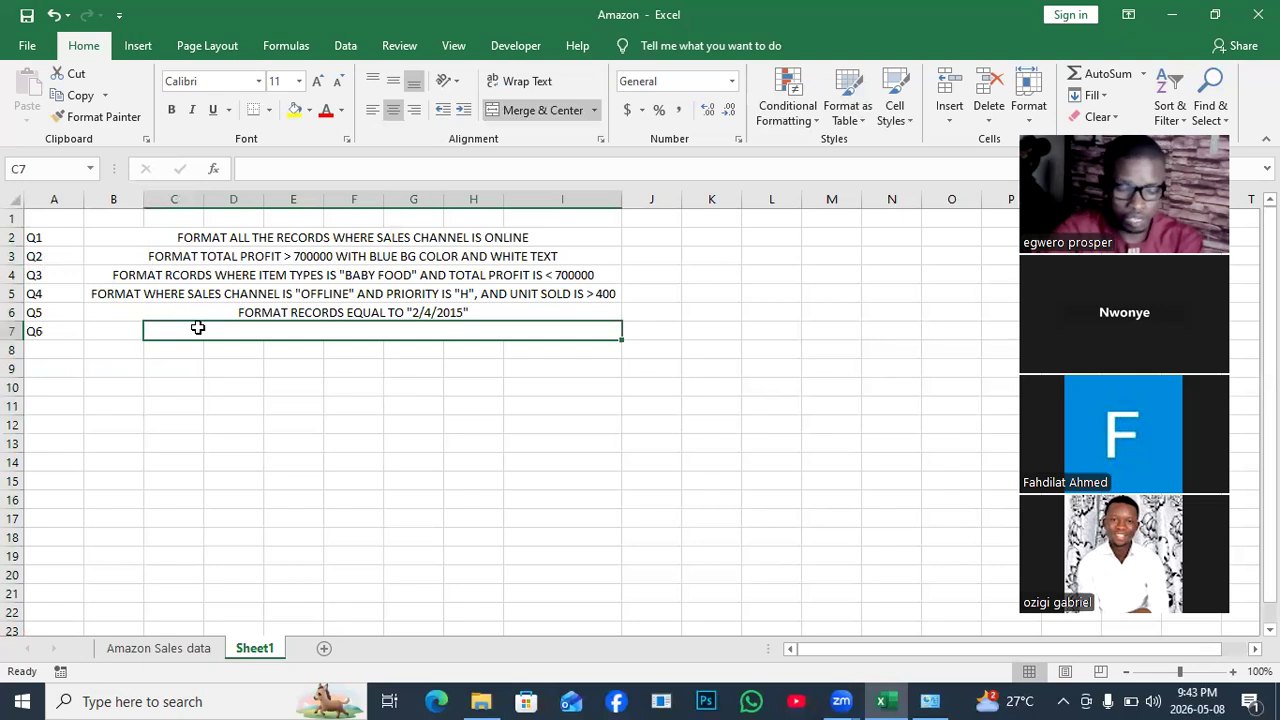
type("F")
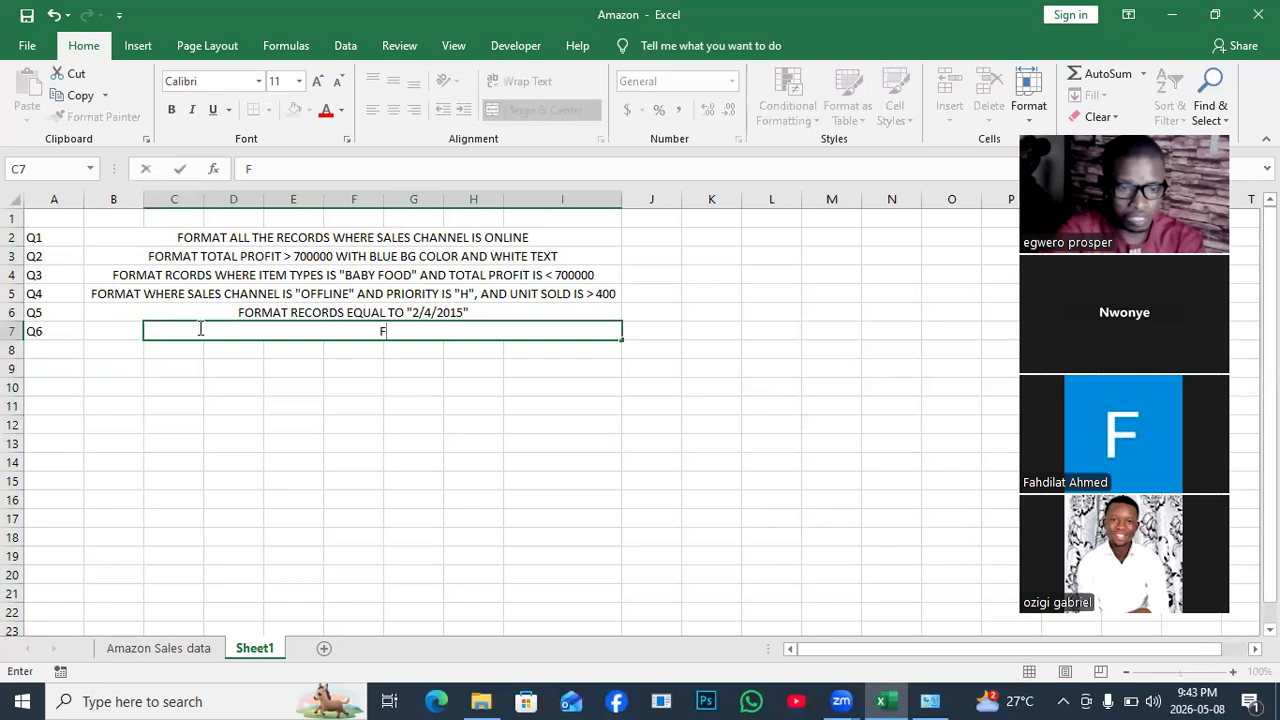
type("ORMAT")
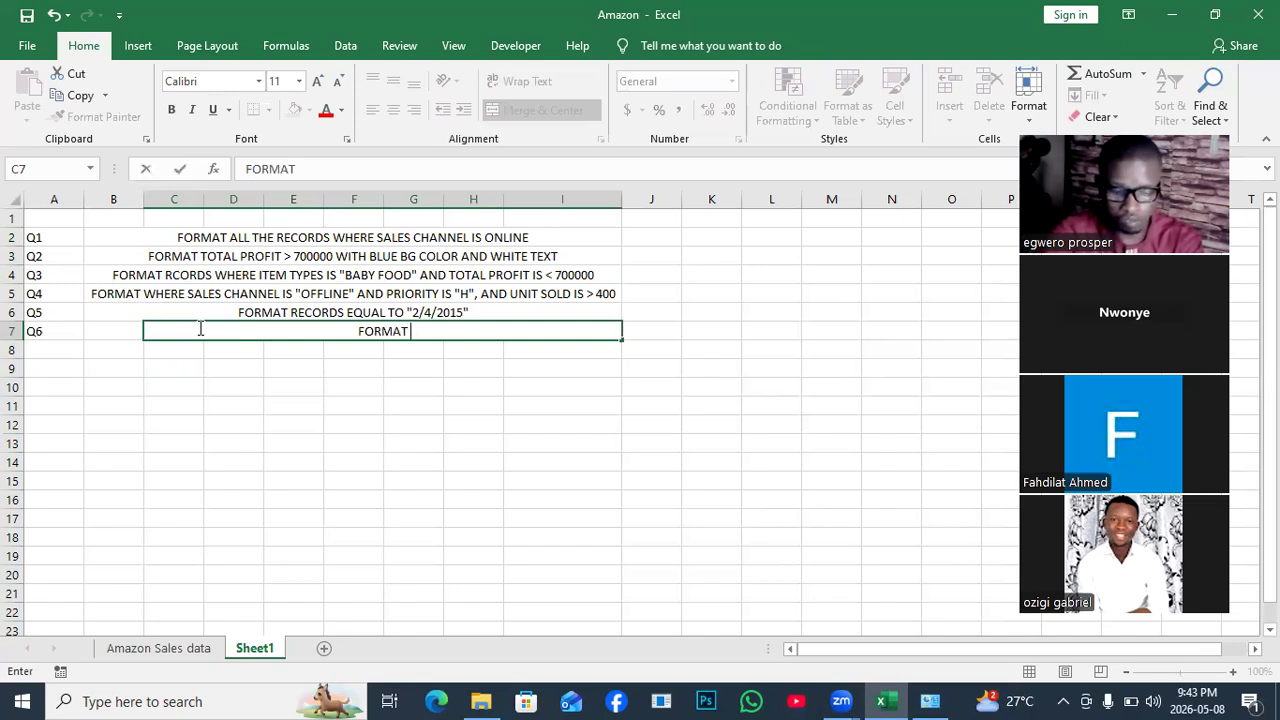
type(" TOTAL")
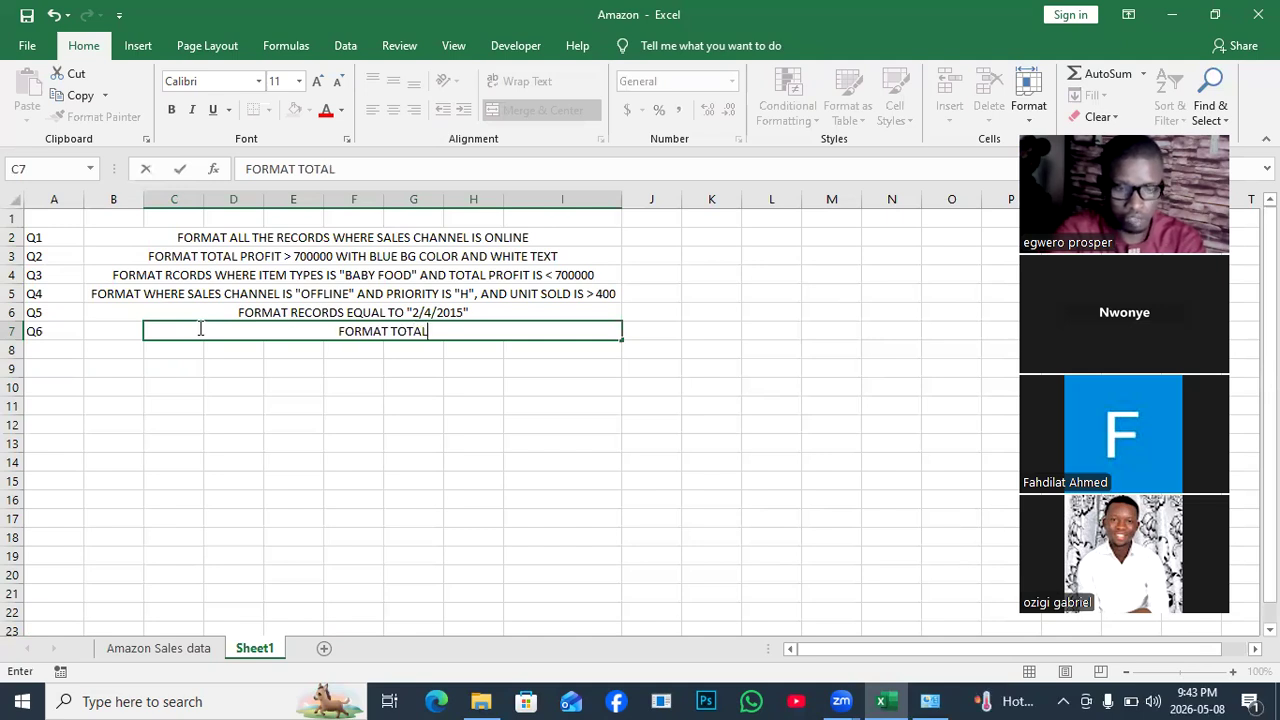
type(" PROFIT")
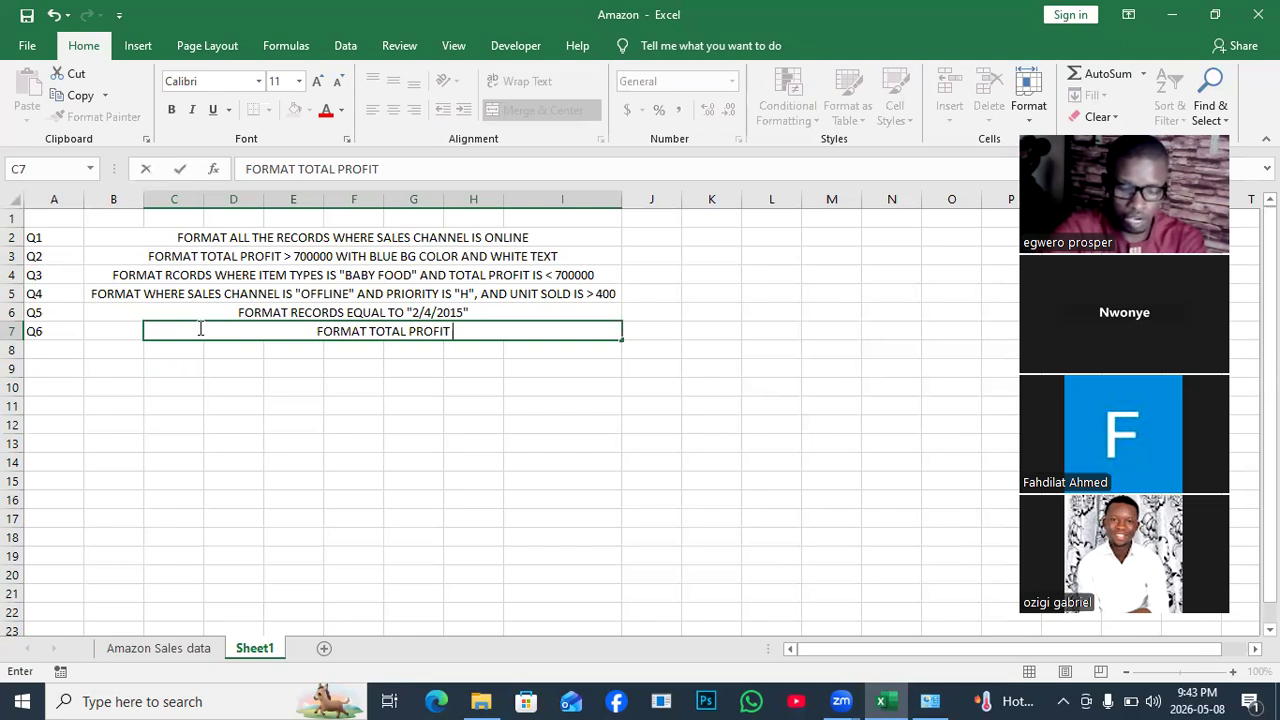
type(" >")
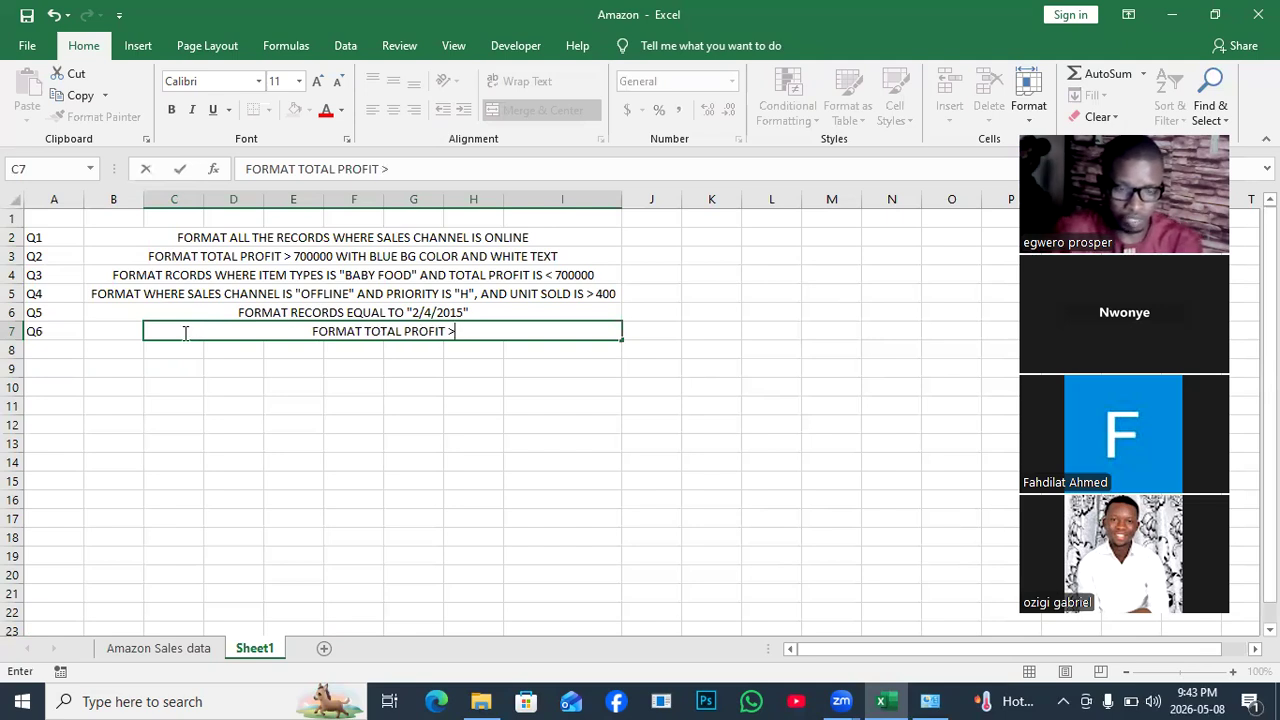
type("9")
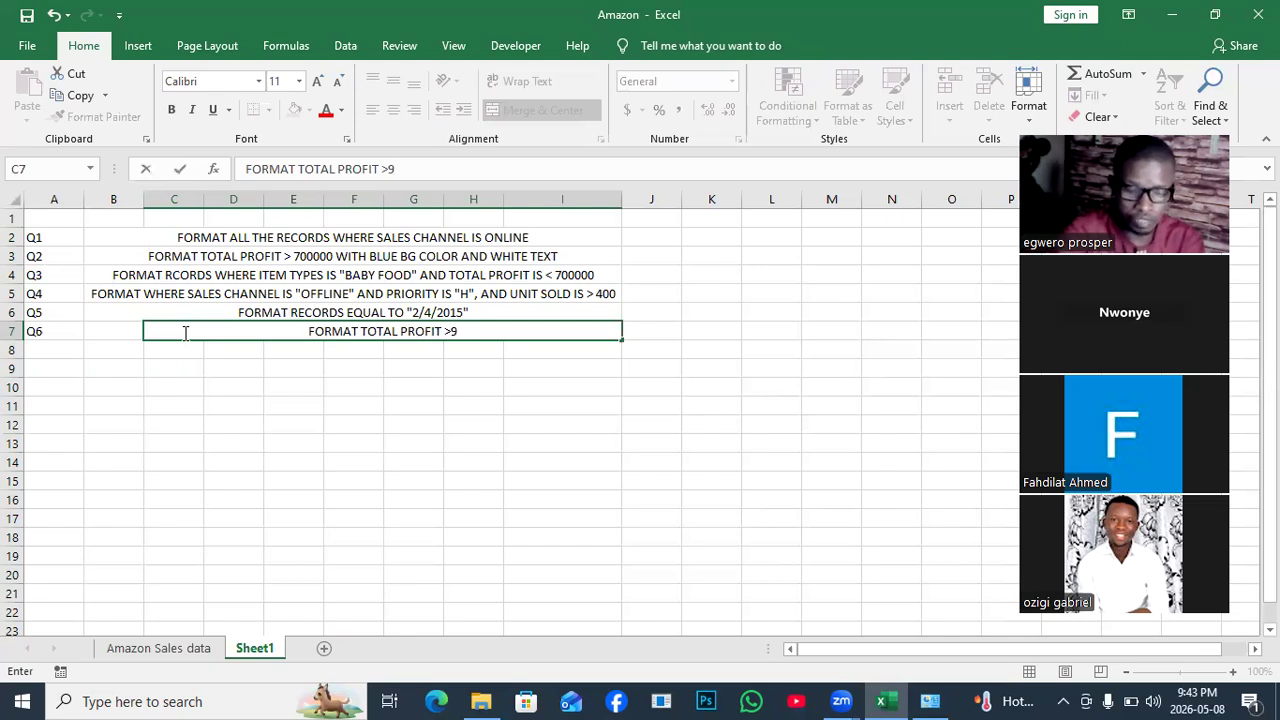
type("00000")
left_click(233, 462)
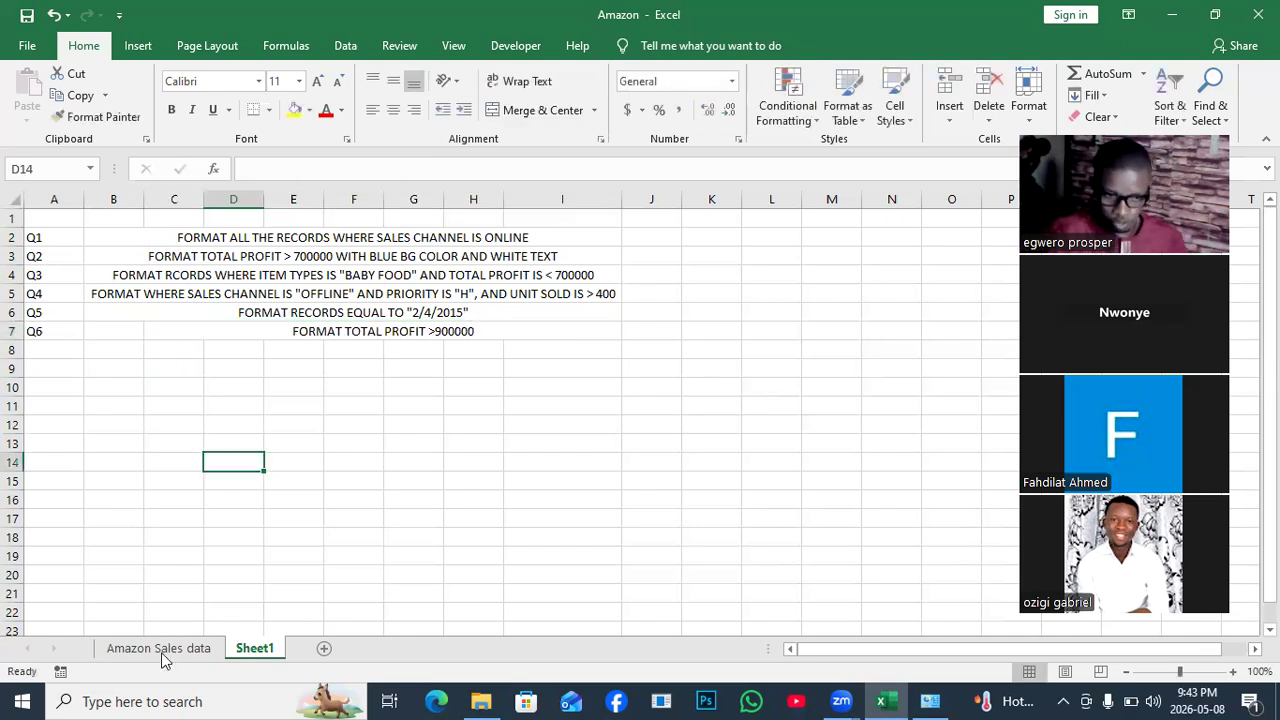
On the sales sheet, select the Total Profit column from N2 to the last row.
left_click(165, 650)
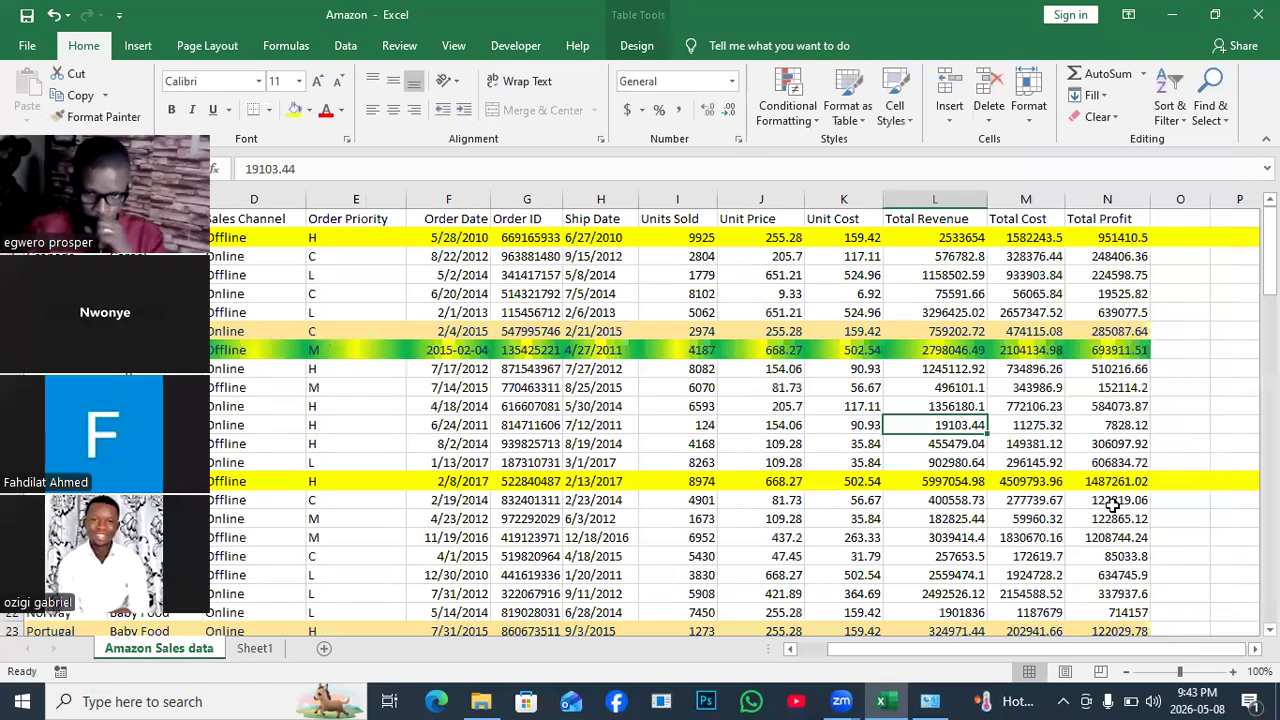
left_click(1136, 312)
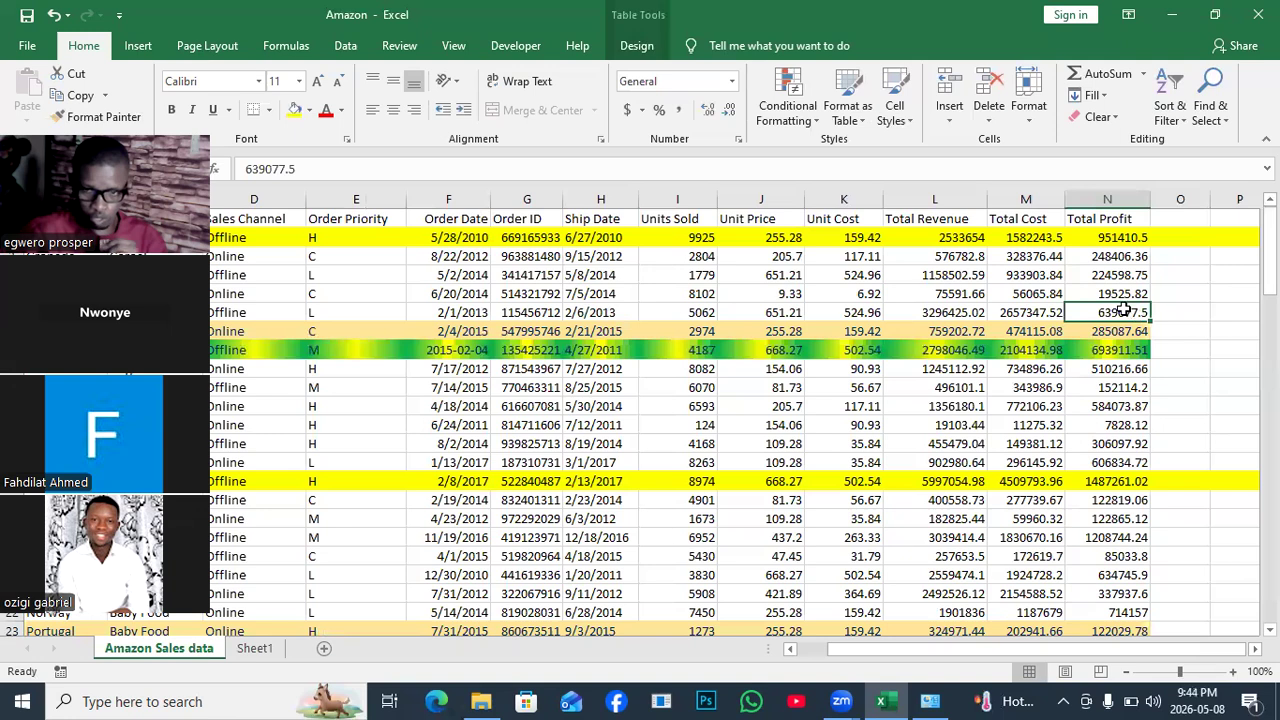
left_click(1108, 237)
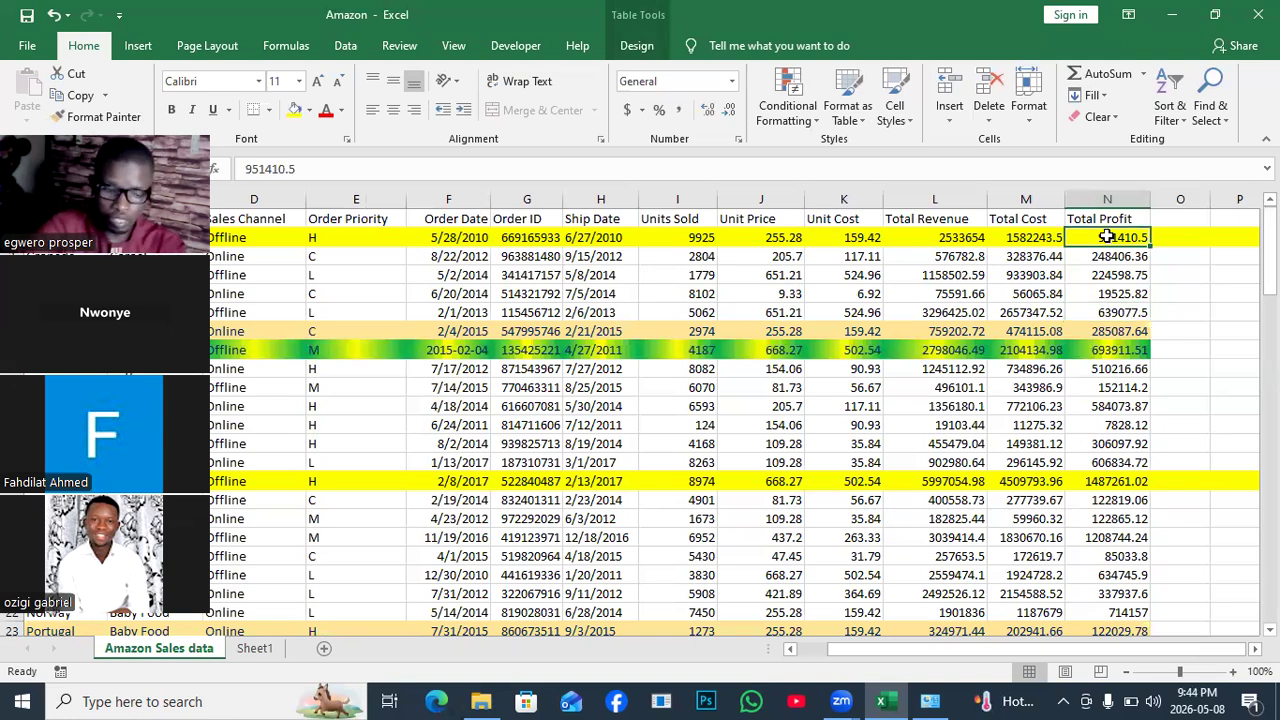
key("ctrl+shift+Down")
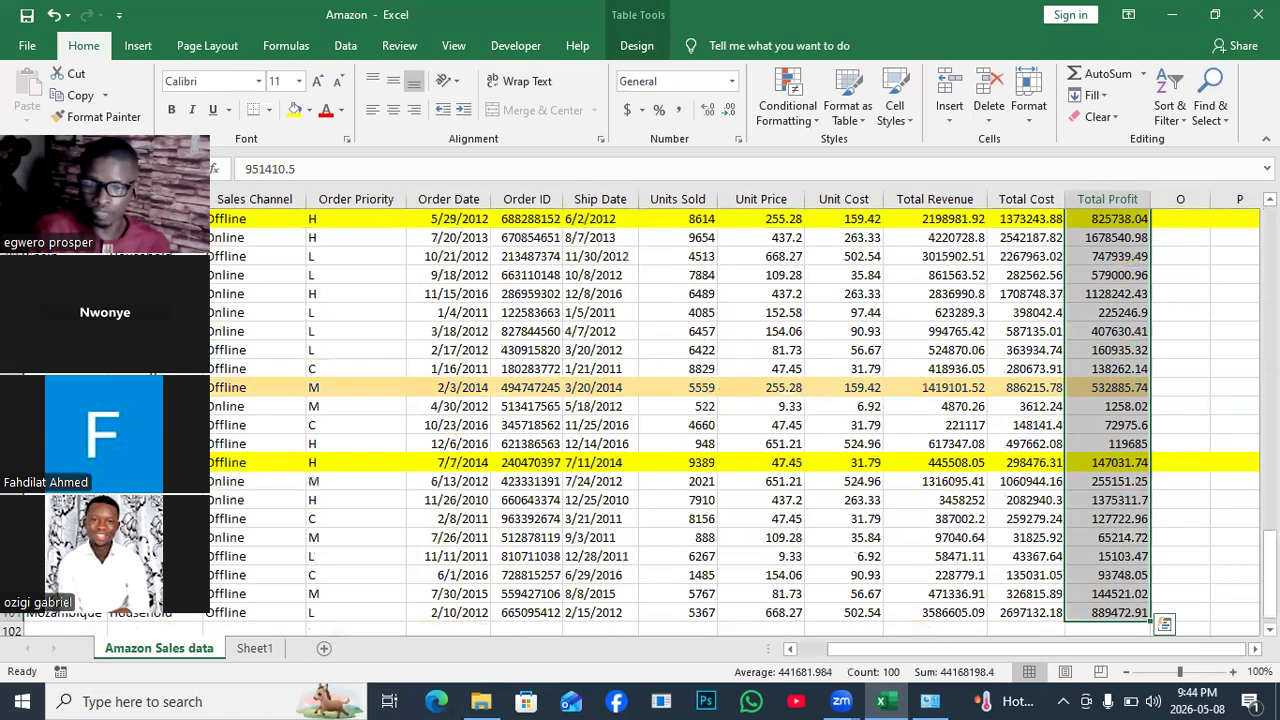
key("ctrl+BackSpace")
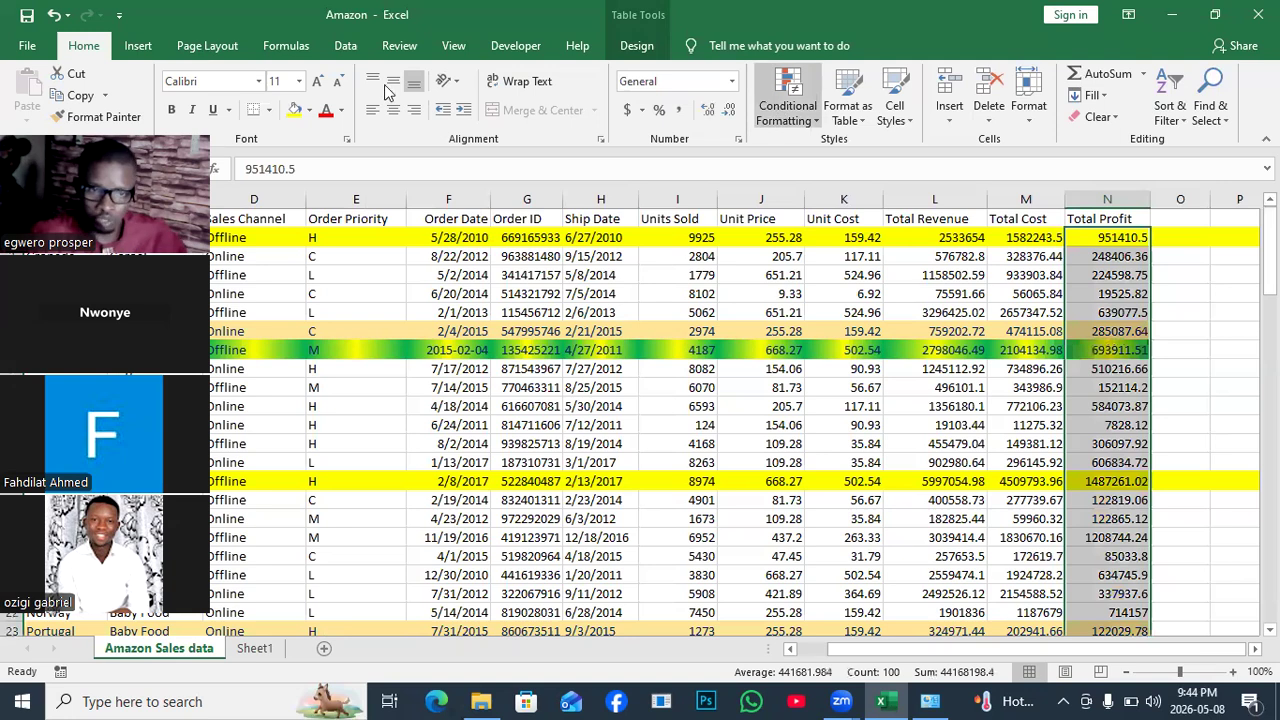
Start a new formula-based conditional rule with the formula =$N2>900000.
left_click(816, 120)
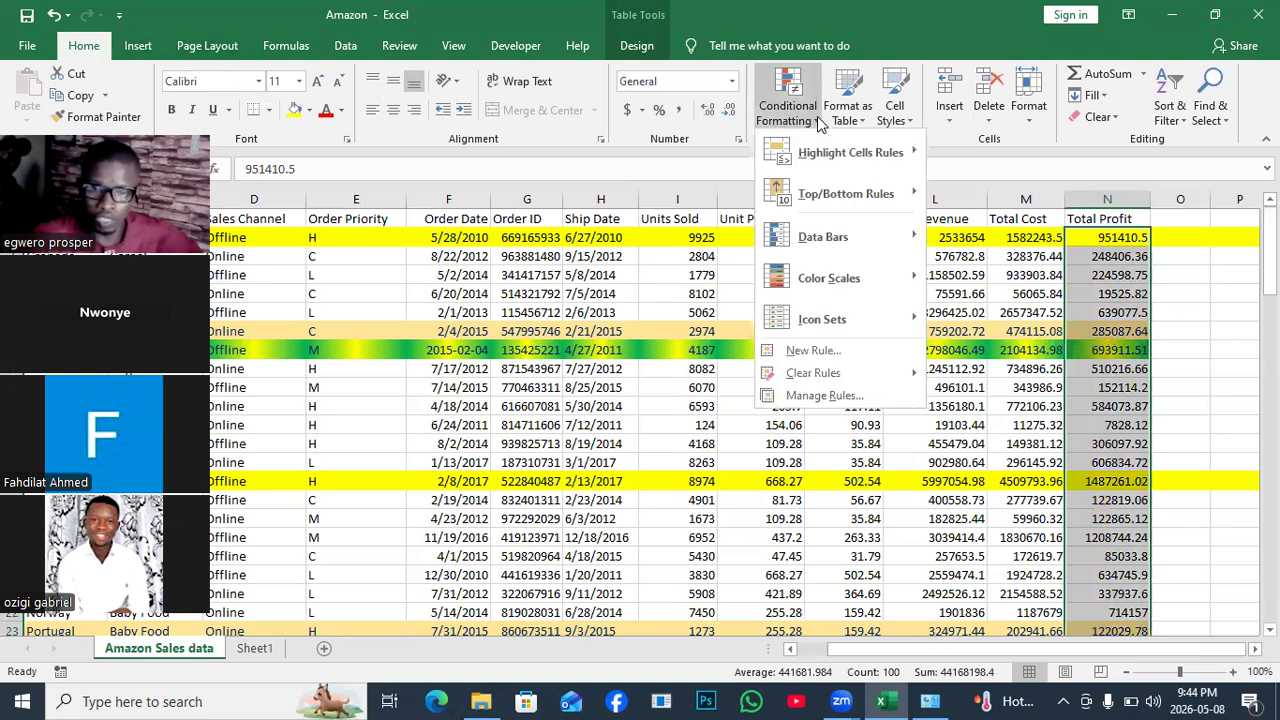
left_click(824, 351)
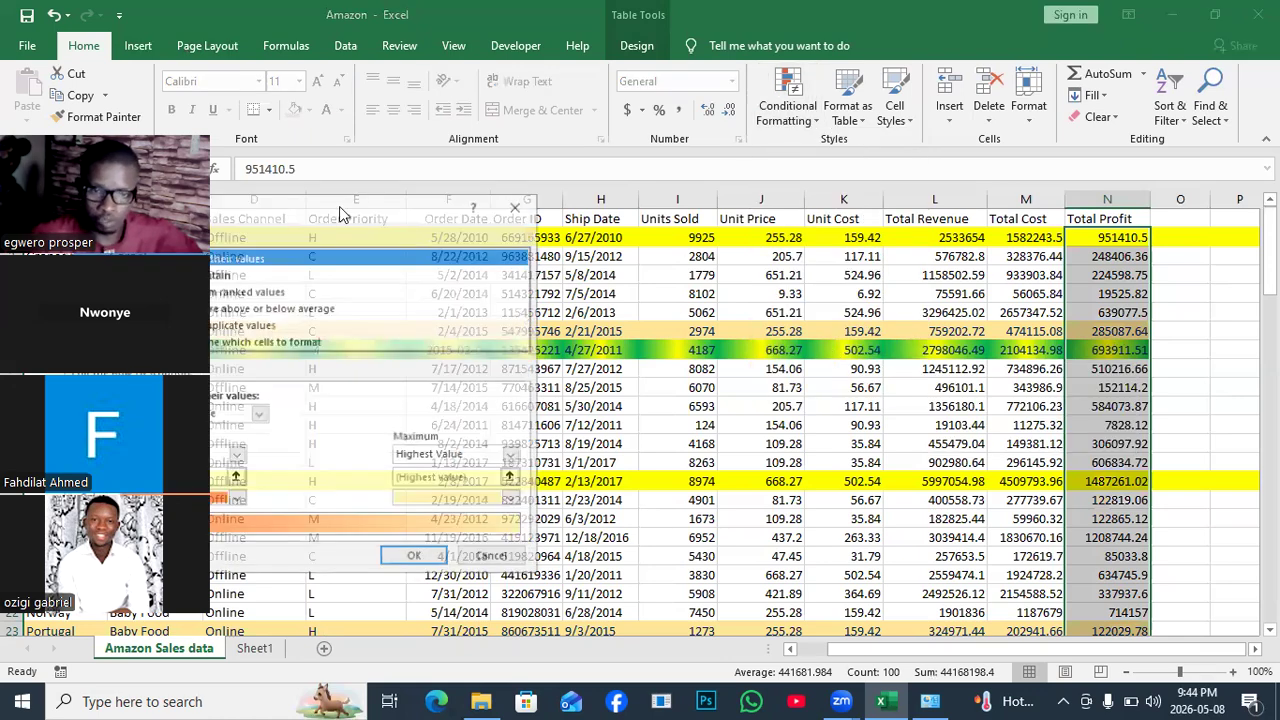
left_click(650, 247)
left_click(600, 323)
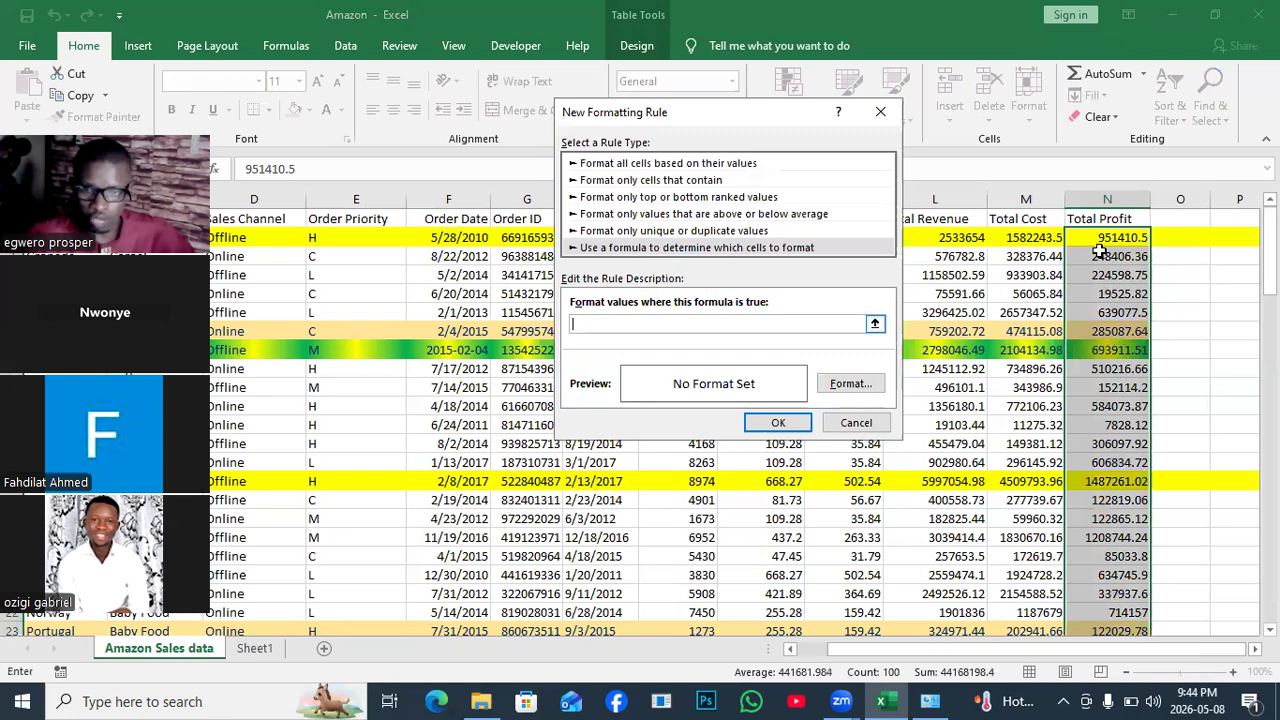
left_click(1112, 238)
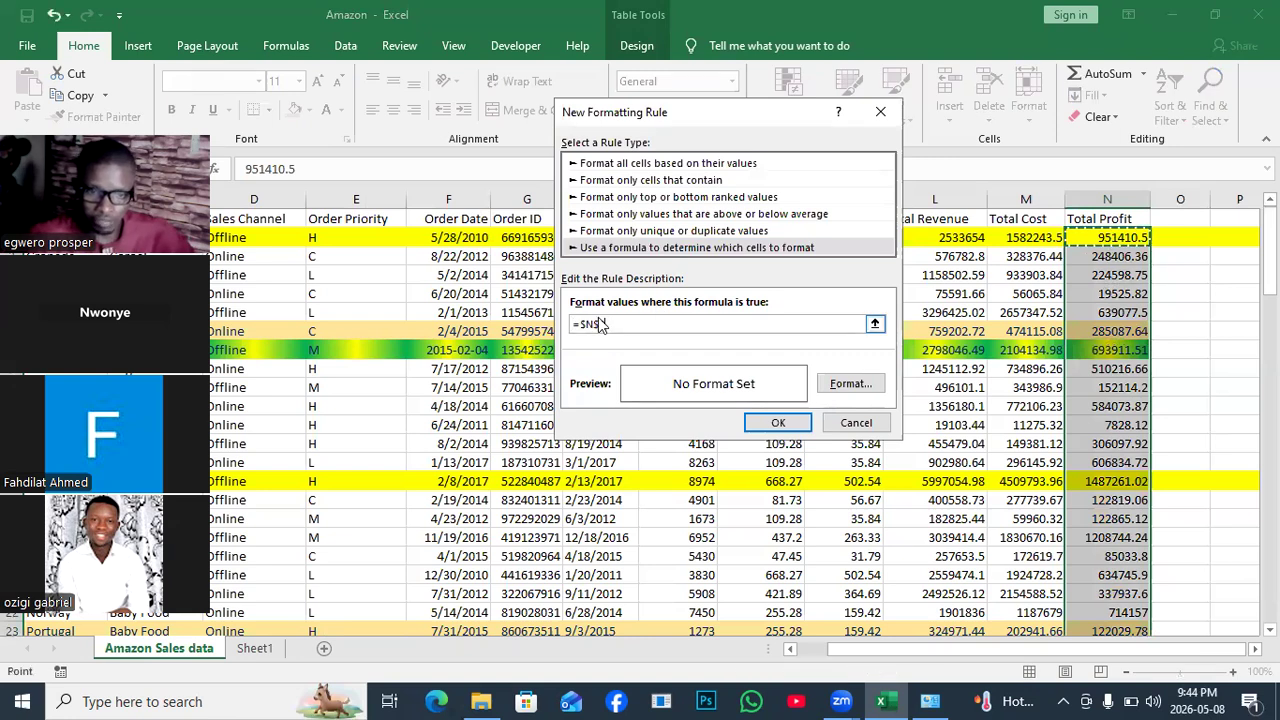
left_click(603, 324)
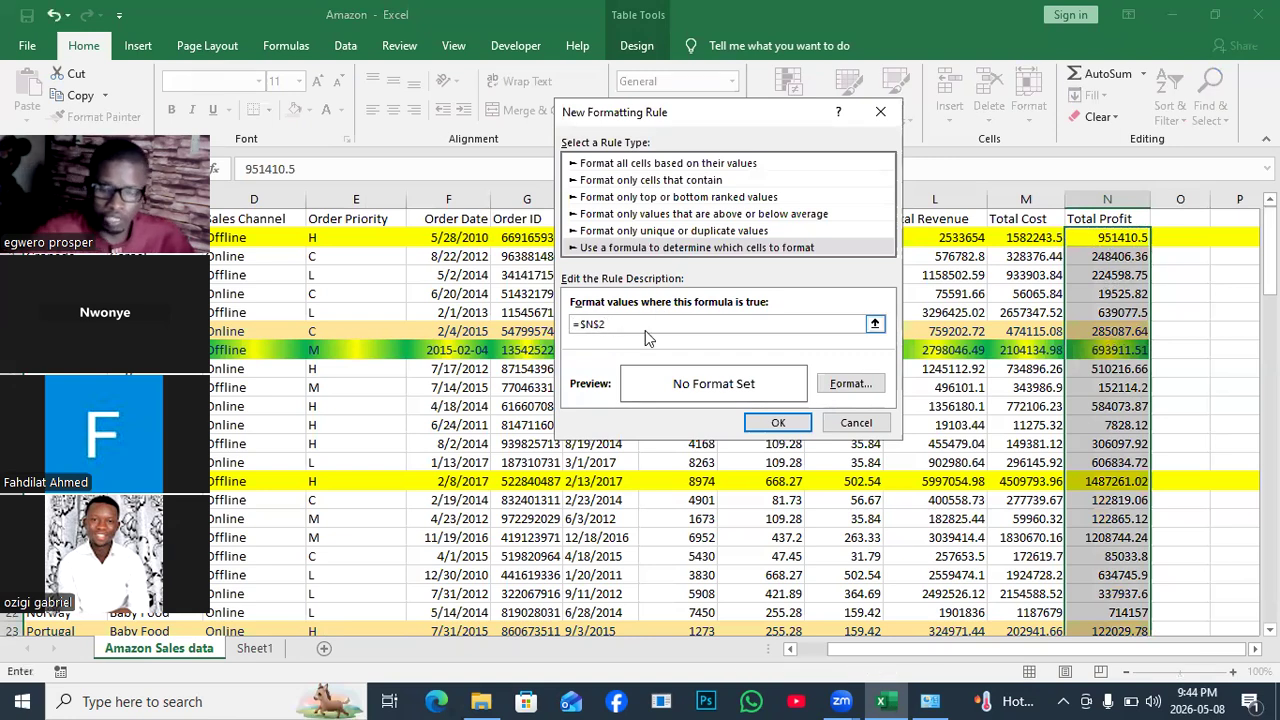
key("BackSpace")
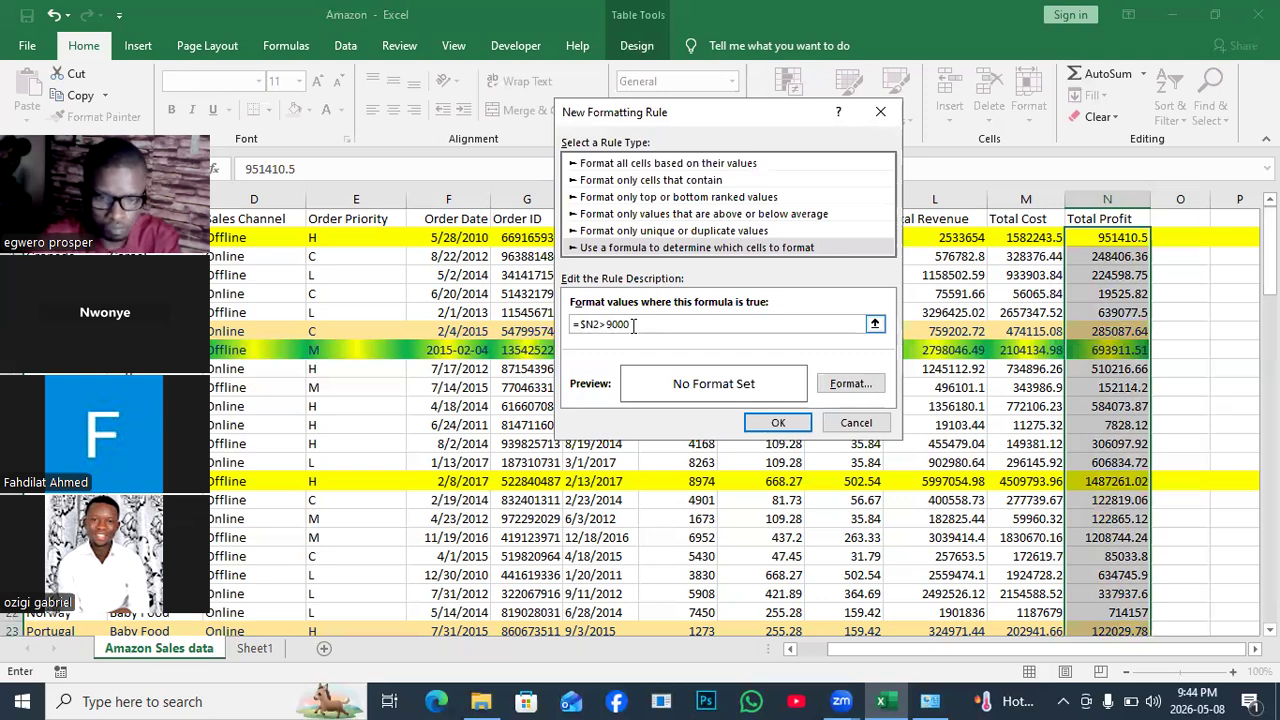
type("00")
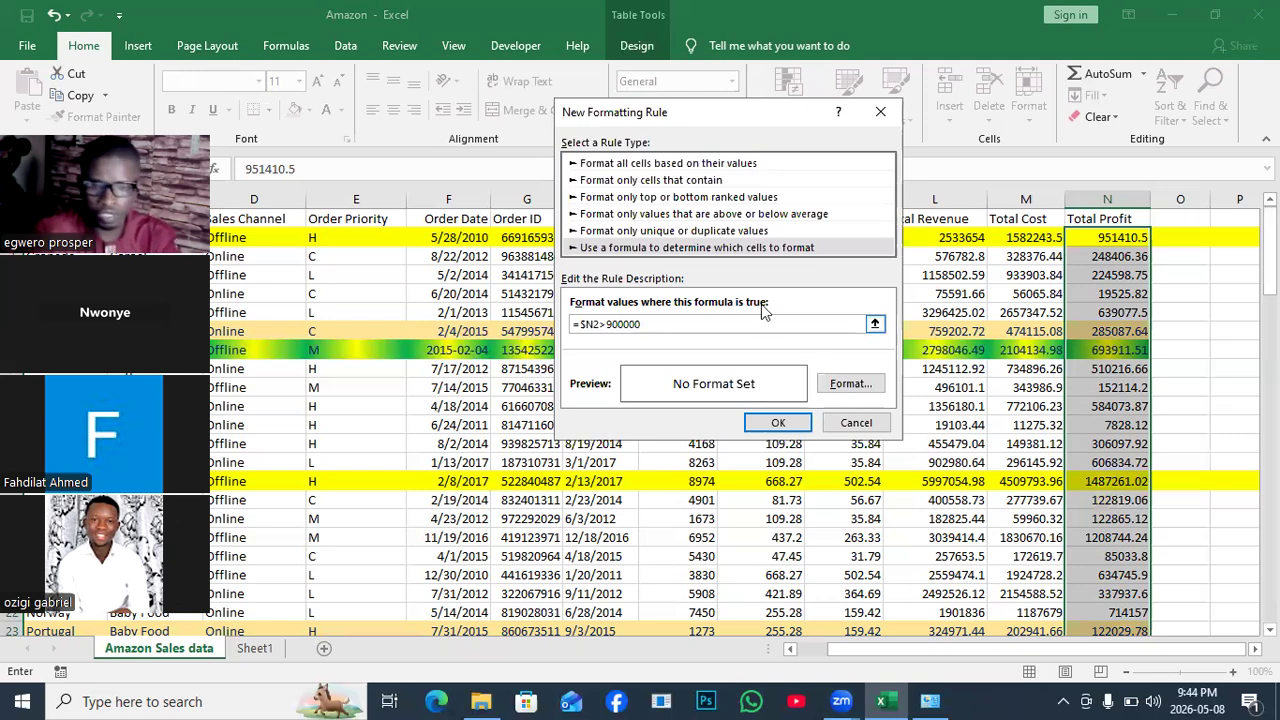
Give the rule a purple fill and apply it to Total Profit.
left_click(849, 384)
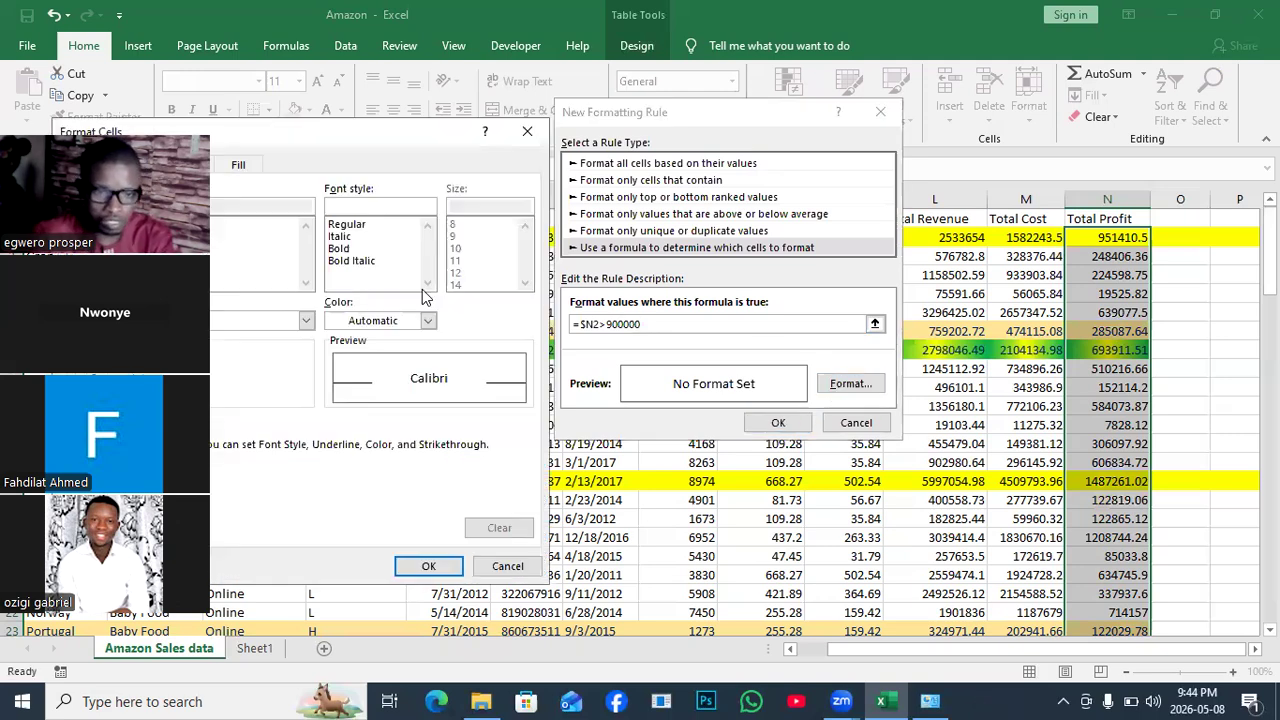
left_click(387, 76)
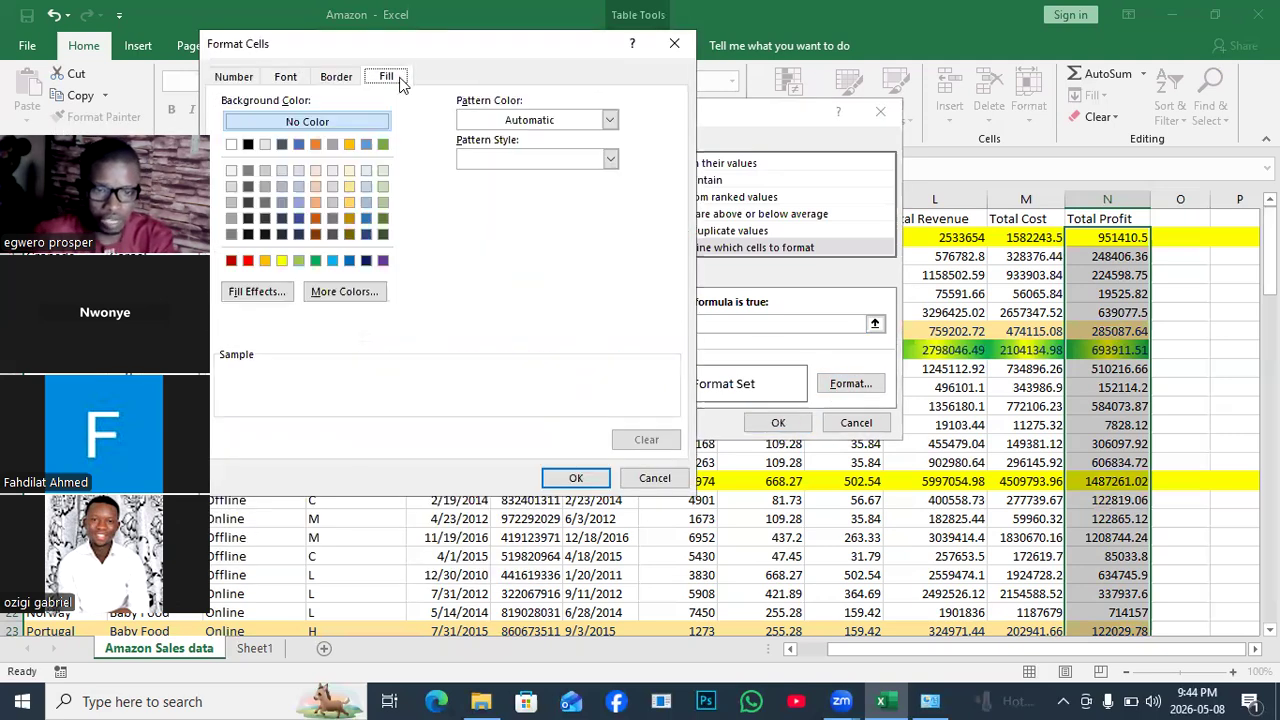
left_click(383, 260)
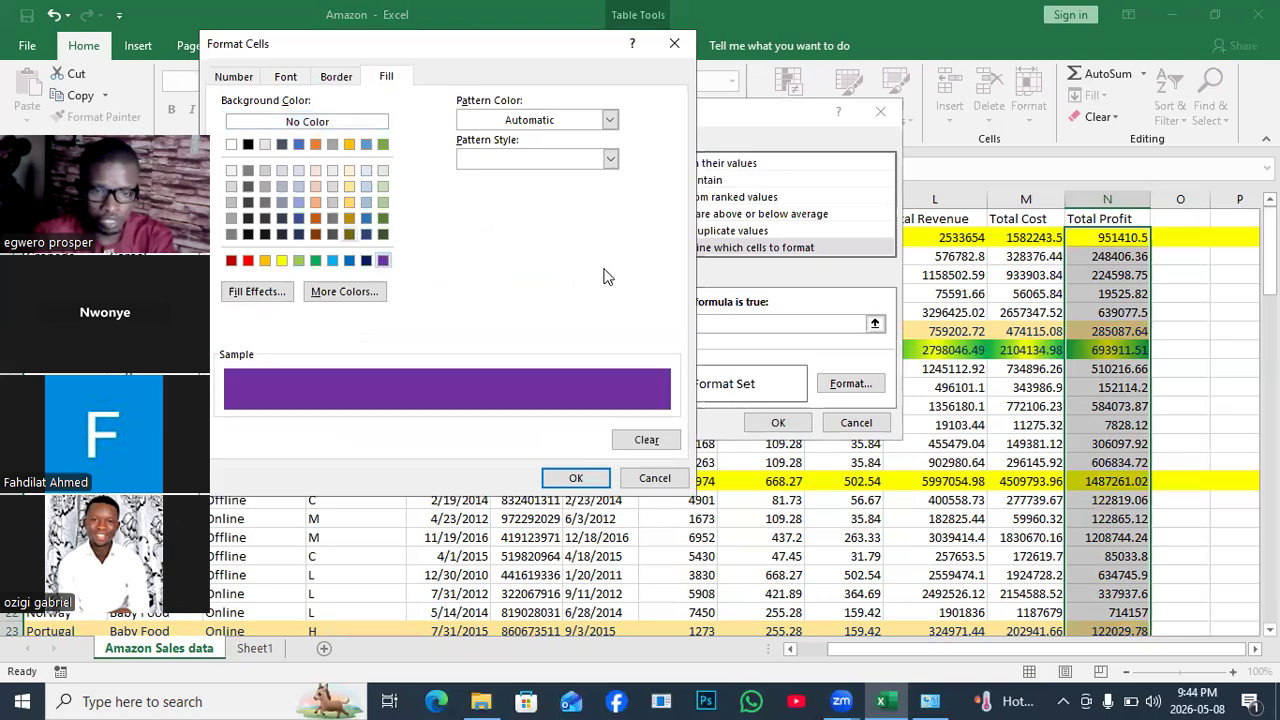
left_click(576, 478)
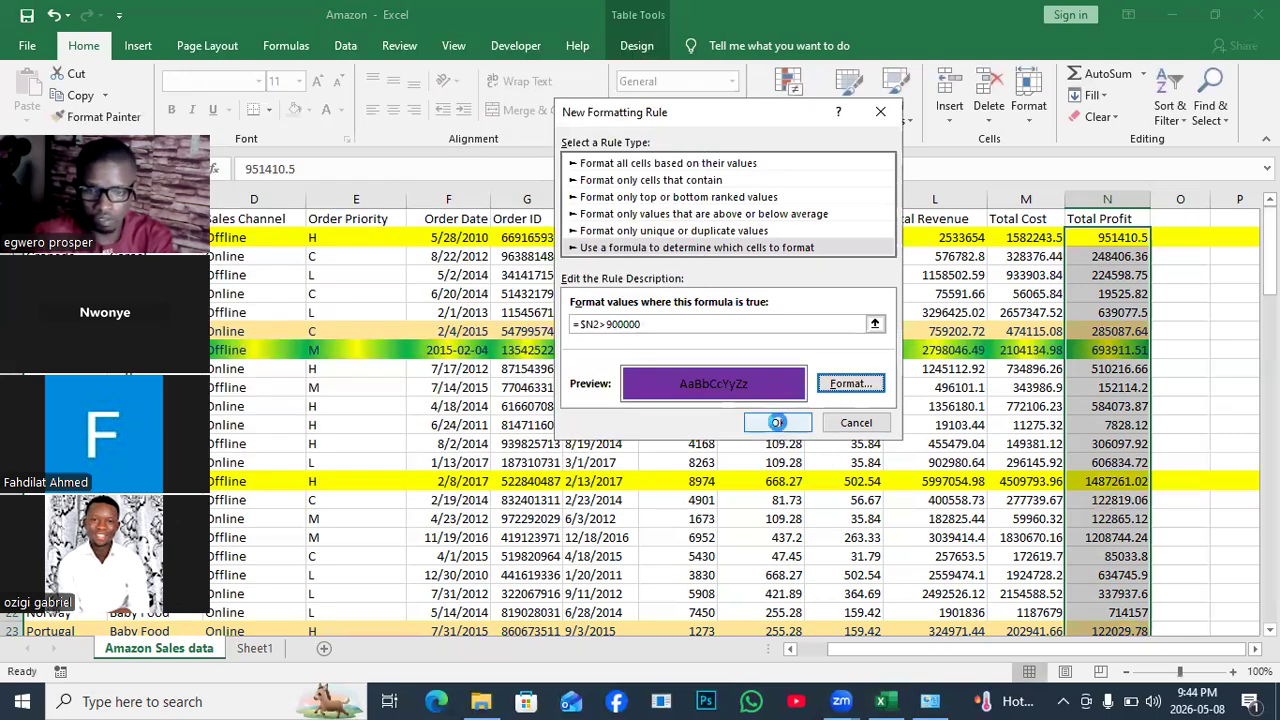
left_click(778, 422)
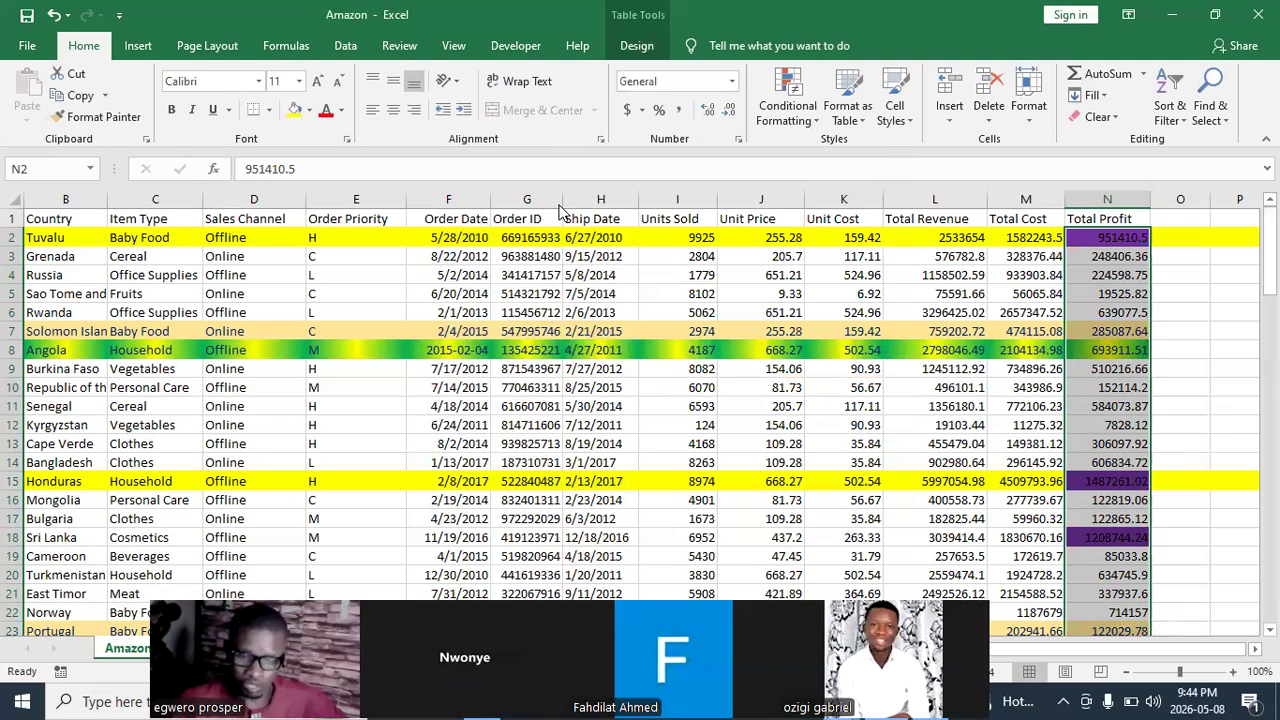
Select Units Sold from I2 to the last row and bring up Highlight Cells Rules.
left_click(815, 125)
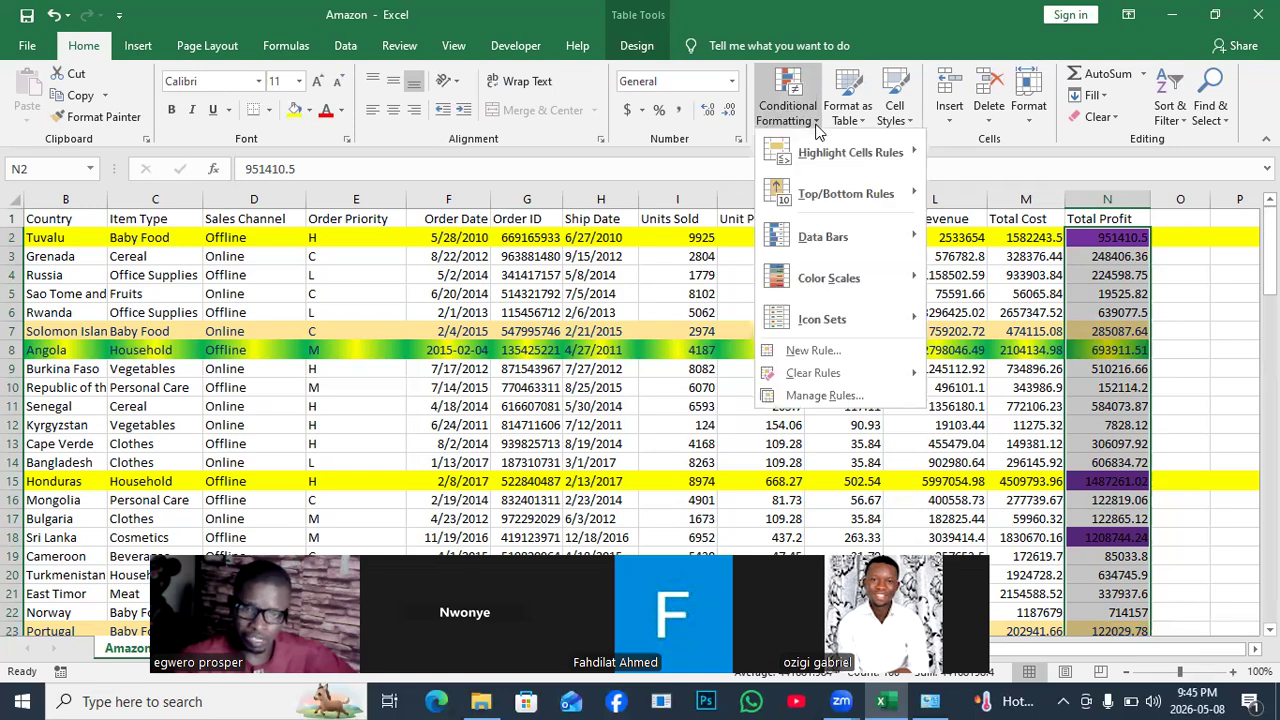
left_click(967, 267)
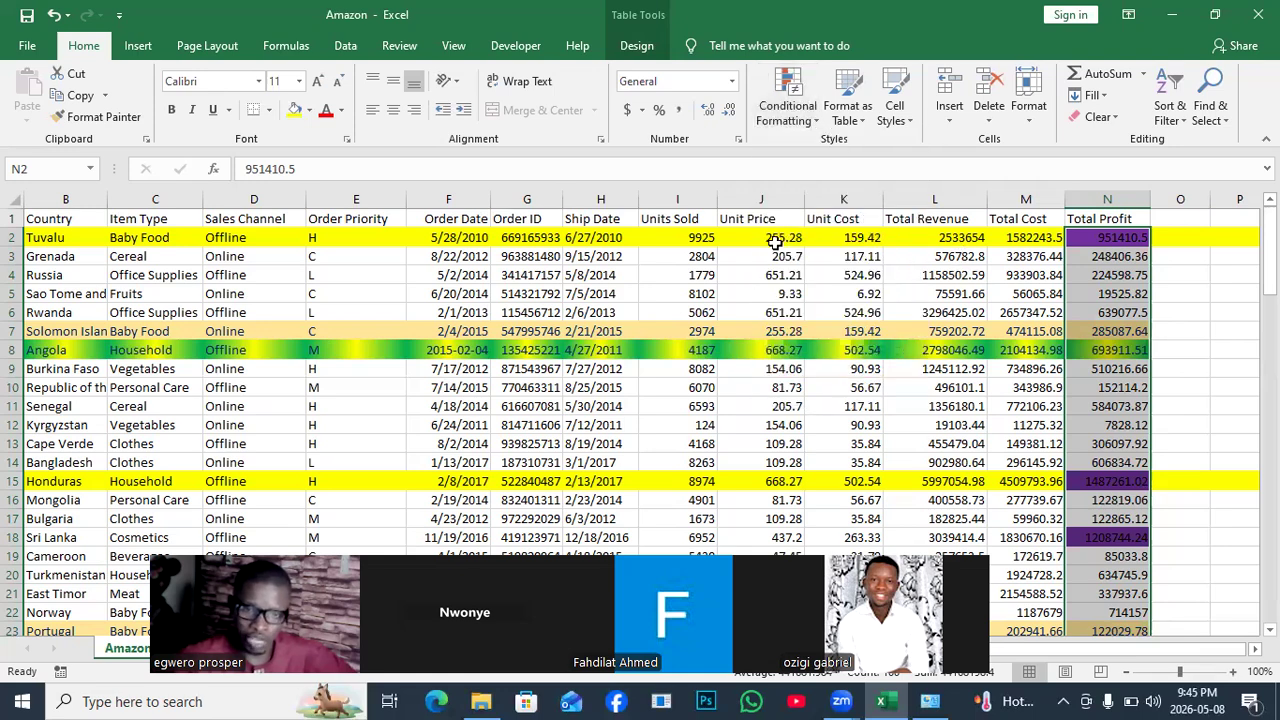
left_click(683, 230)
key("ctrl+shift+Down")
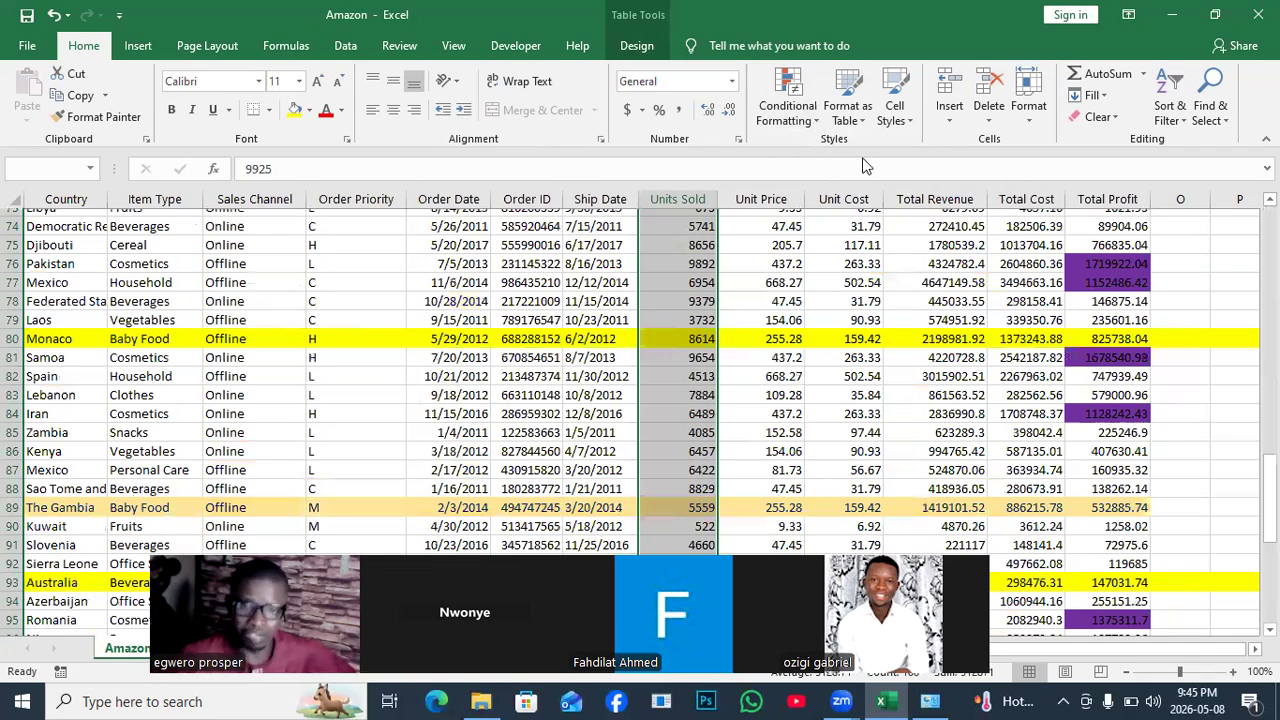
mouse_move(866, 166)
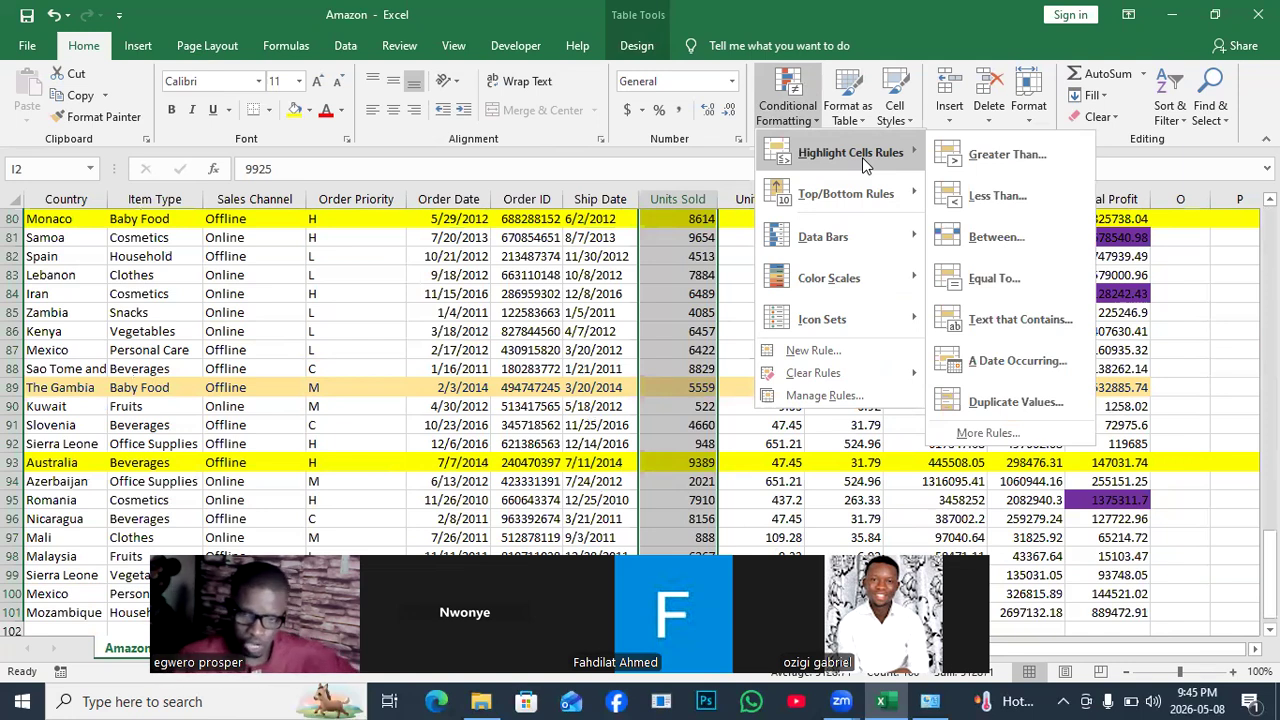
Add a Greater Than 6000 rule with a custom red fill to the Units Sold cells.
left_click(1008, 157)
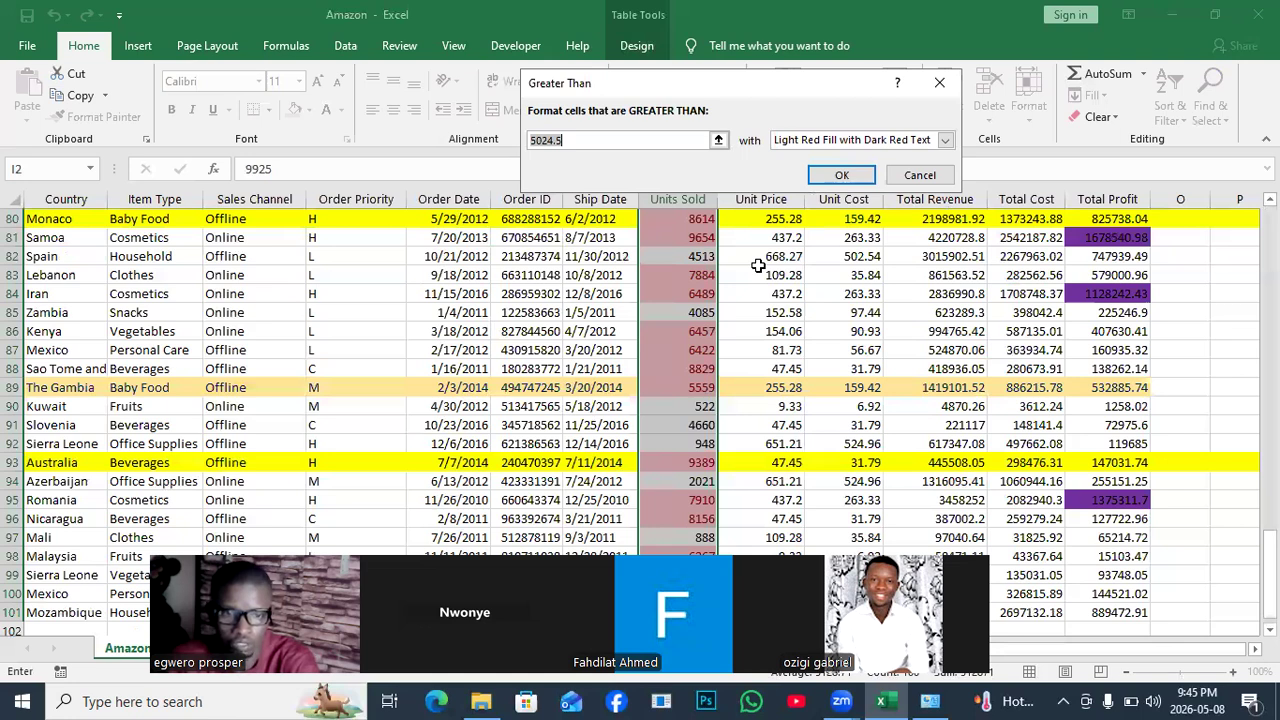
type("6000")
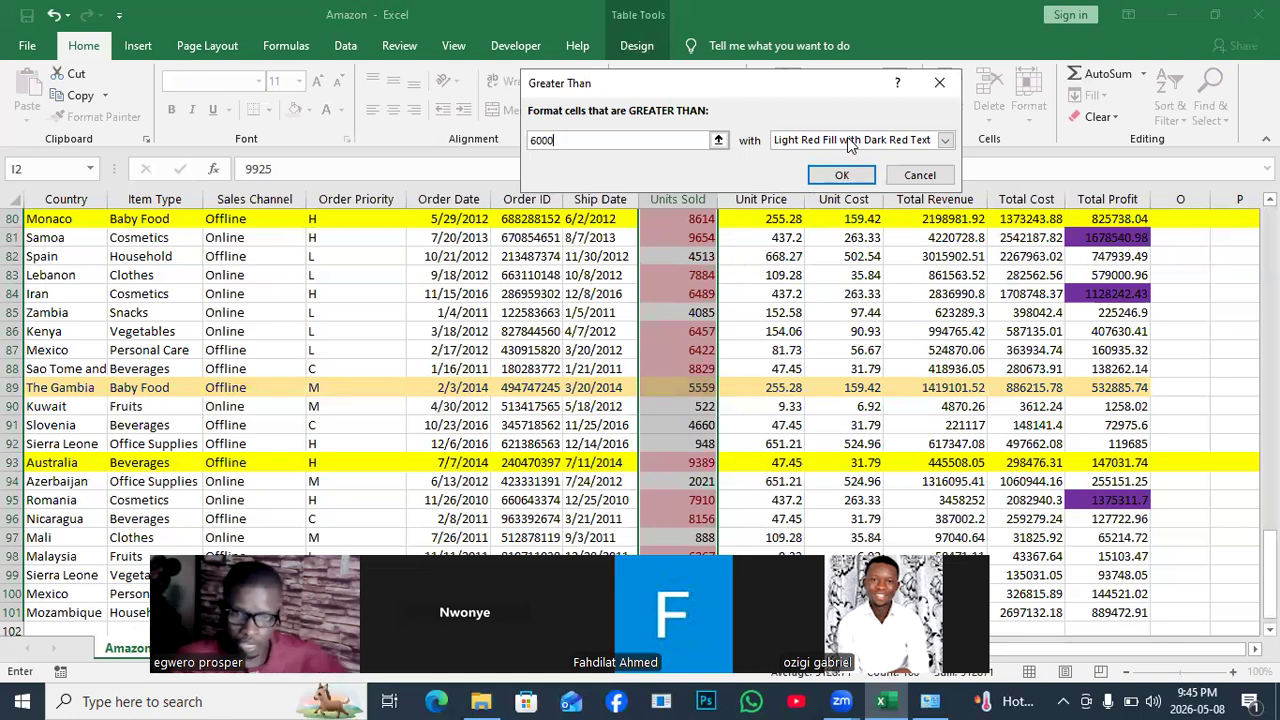
left_click(944, 140)
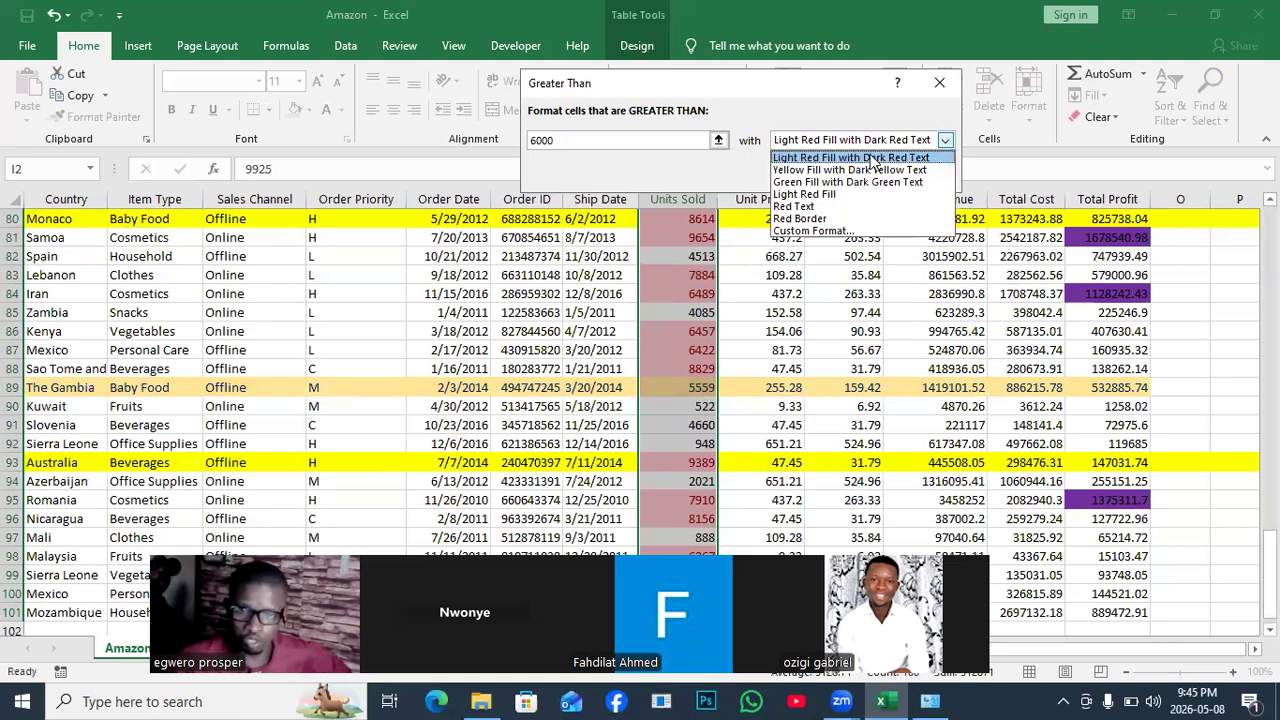
left_click(797, 173)
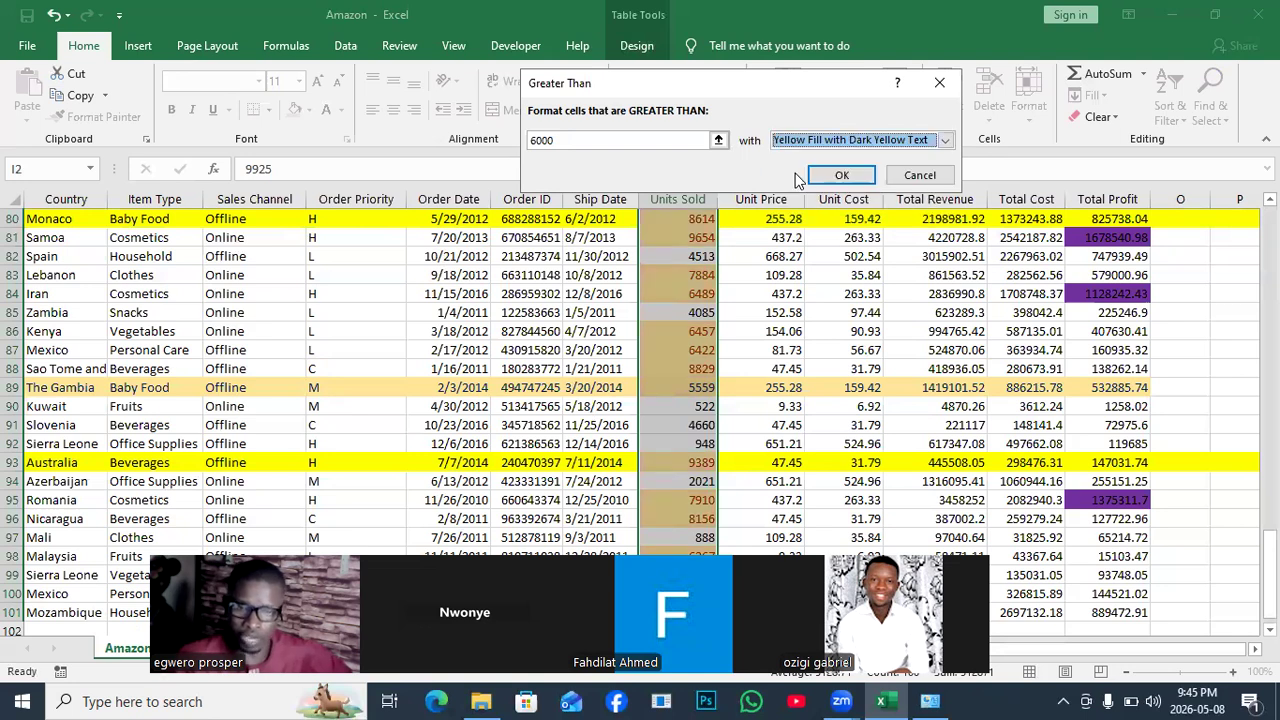
left_click(945, 141)
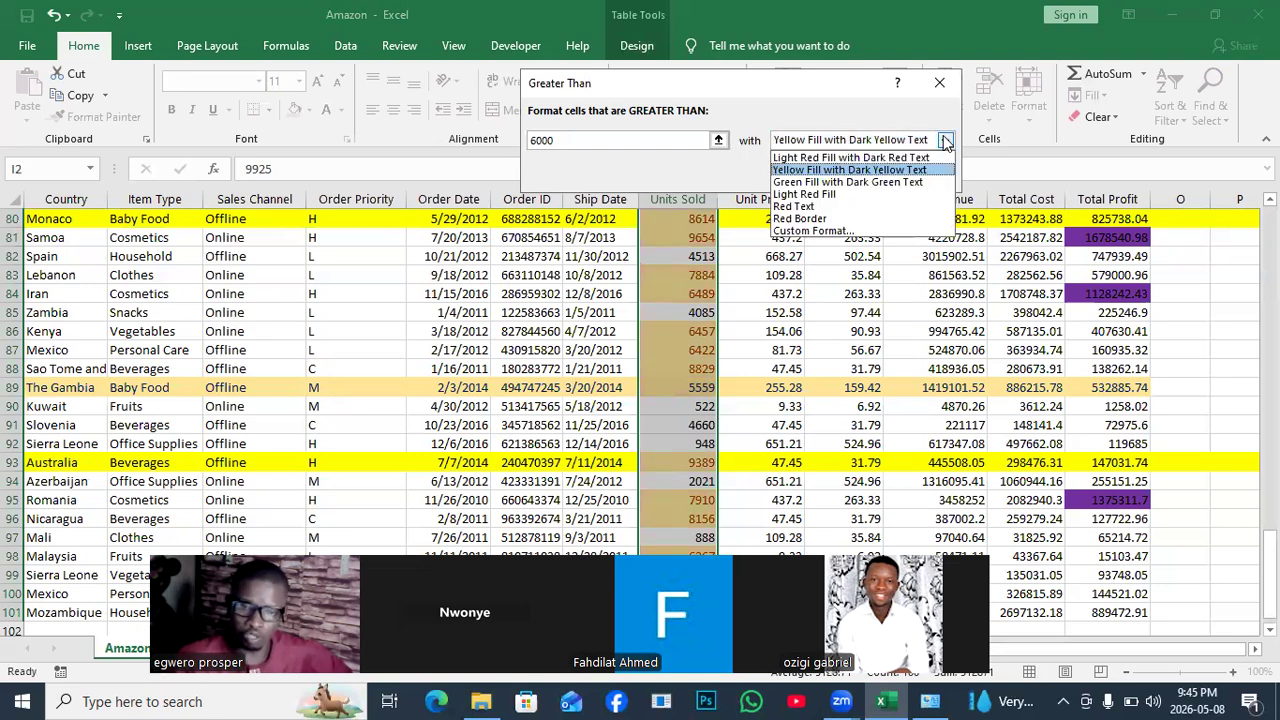
left_click(800, 231)
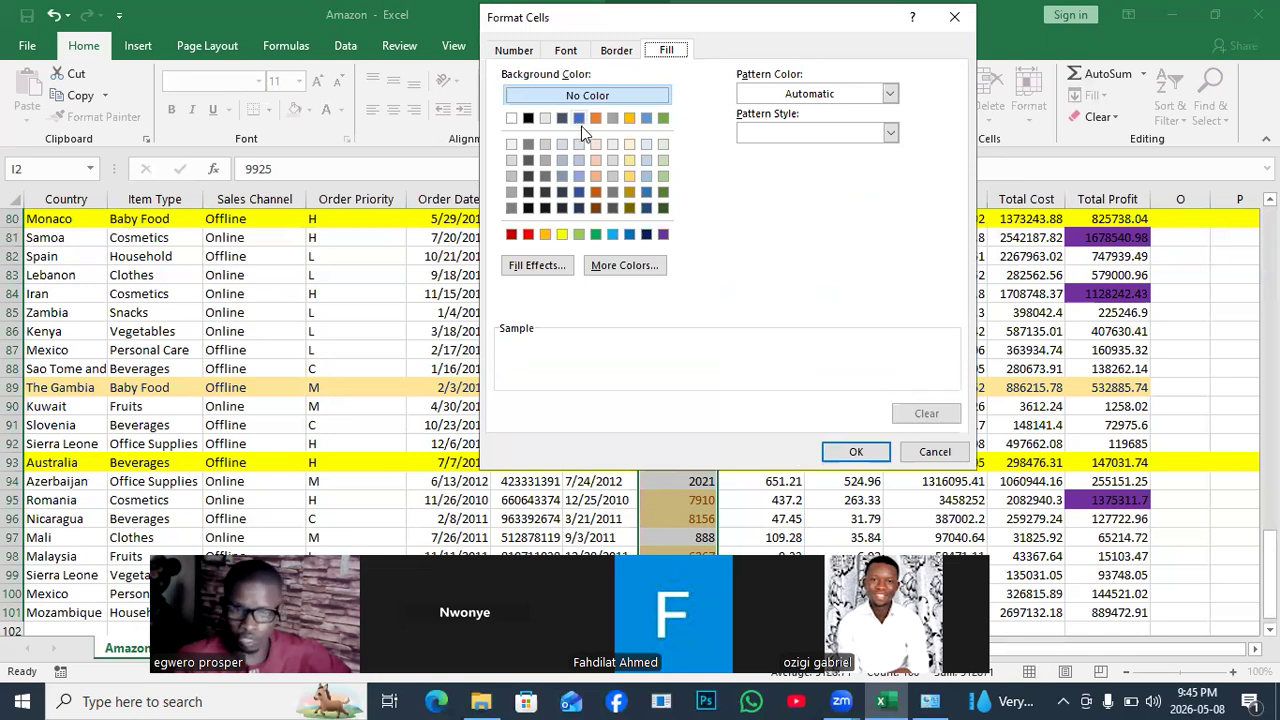
left_click(528, 234)
left_click(855, 452)
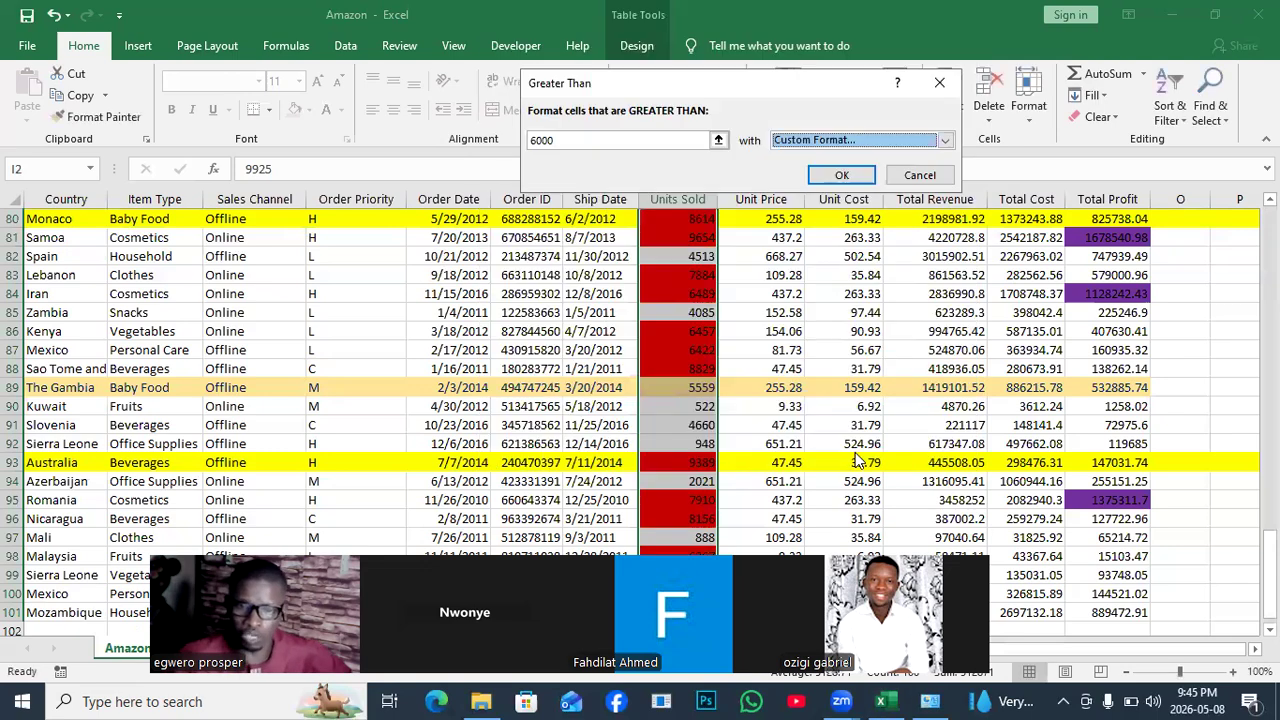
left_click(838, 175)
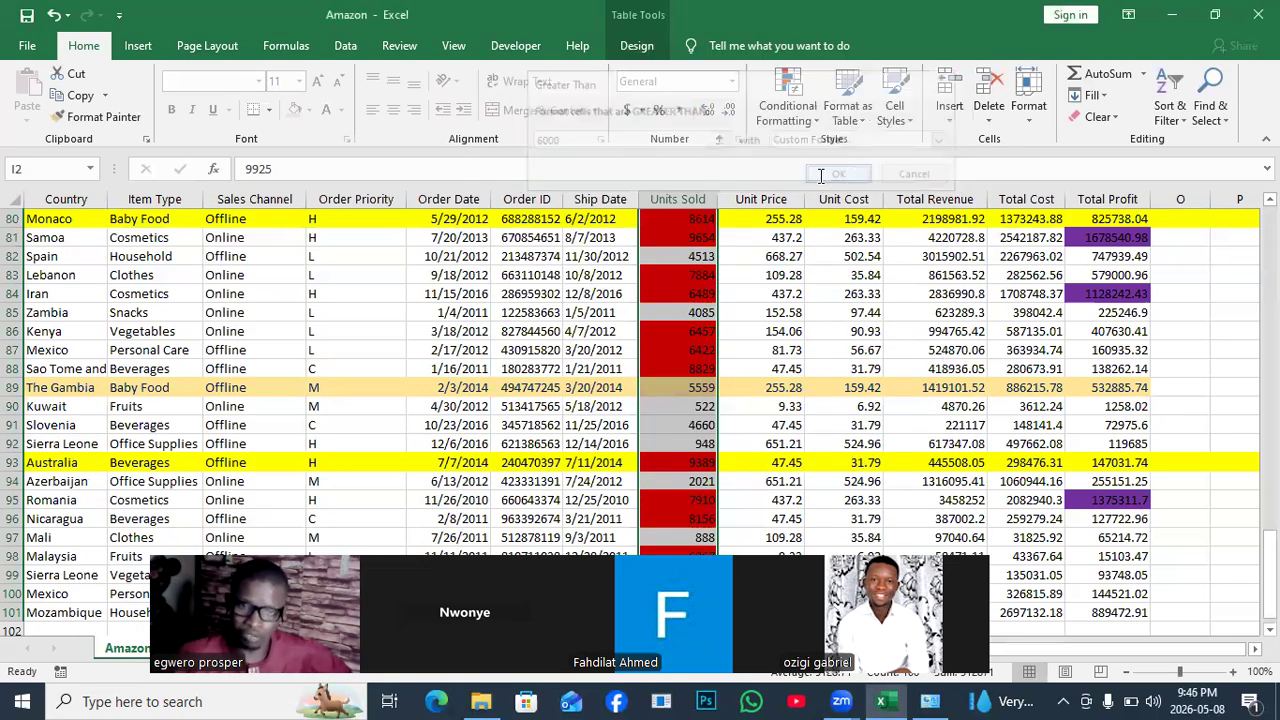
left_click(820, 122)
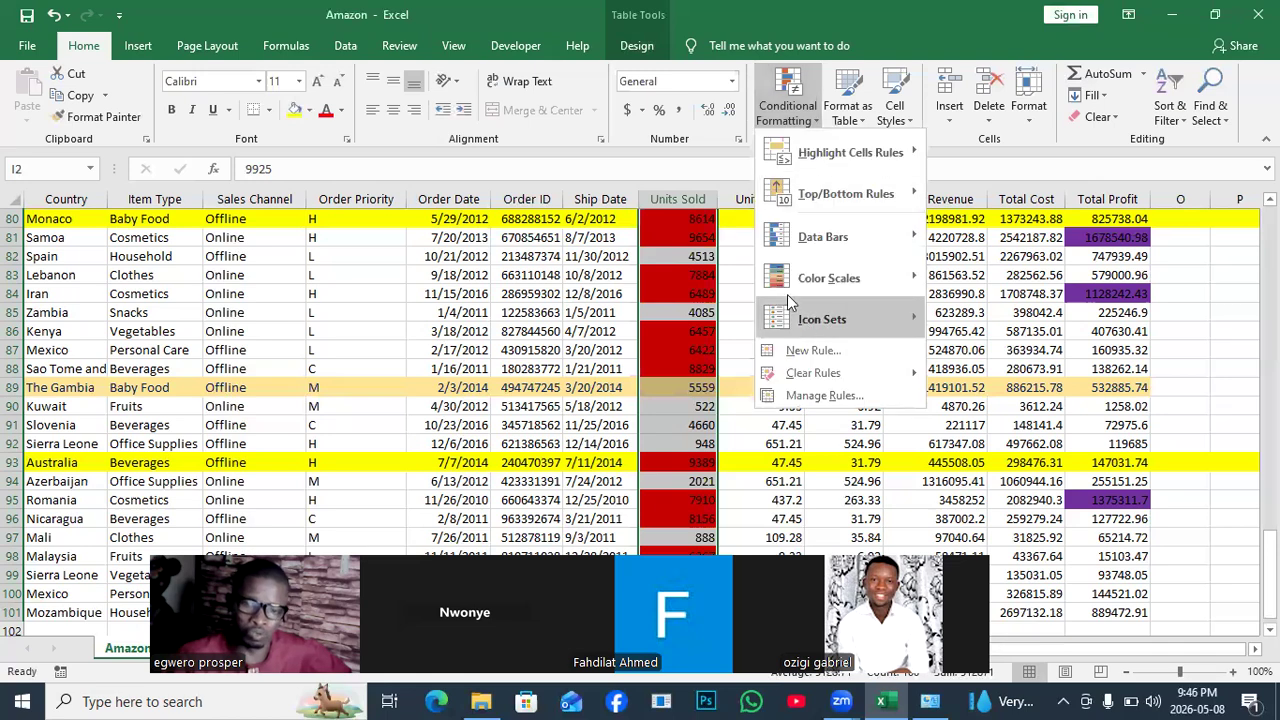
mouse_move(863, 207)
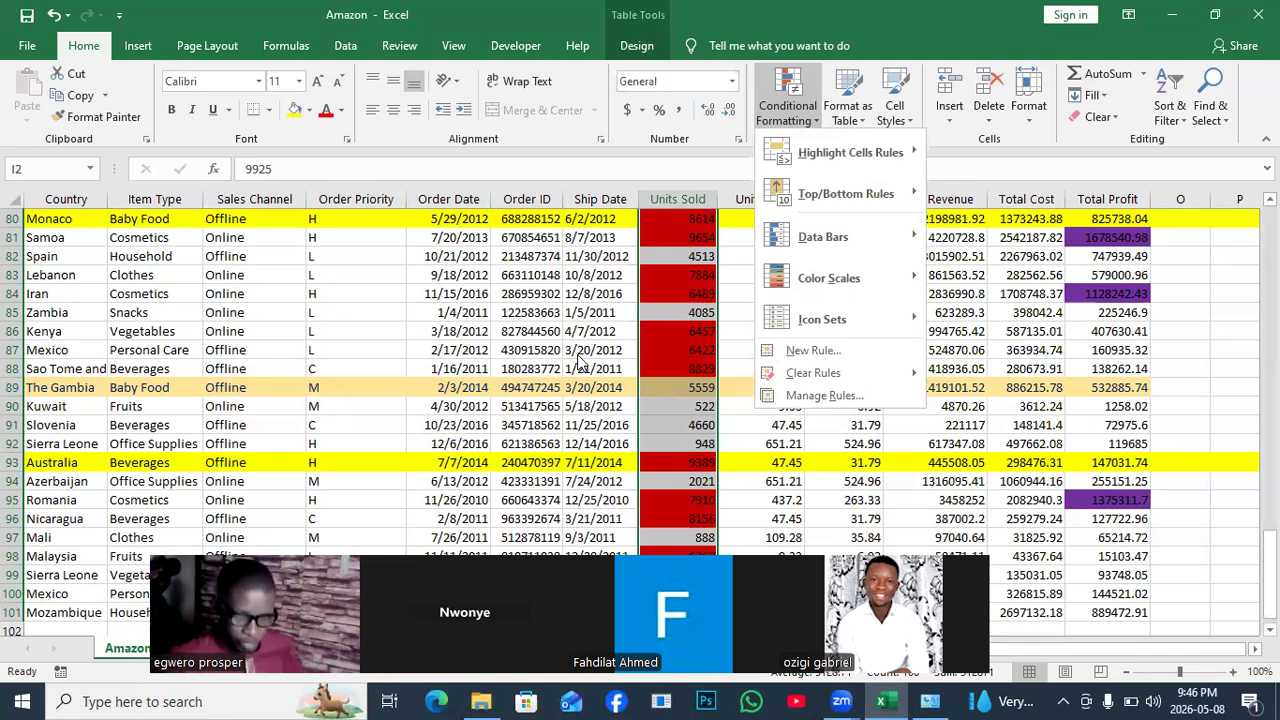
left_click(508, 497)
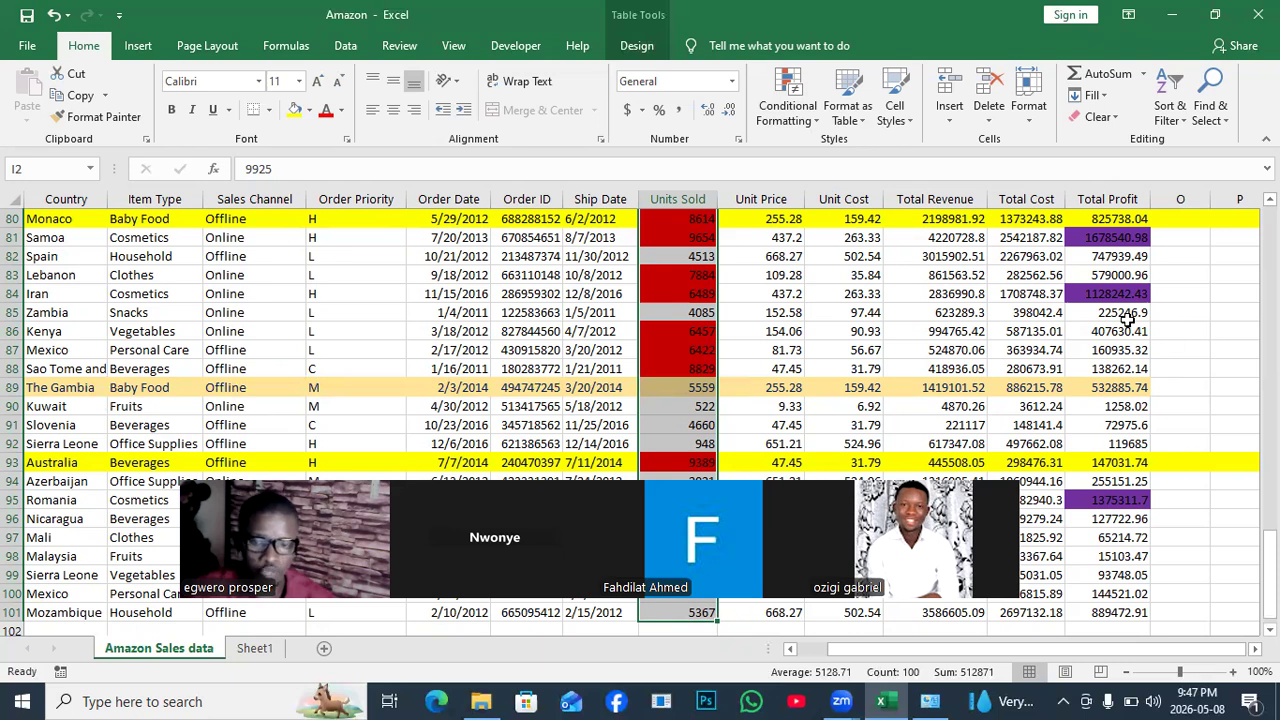
left_click(1120, 237)
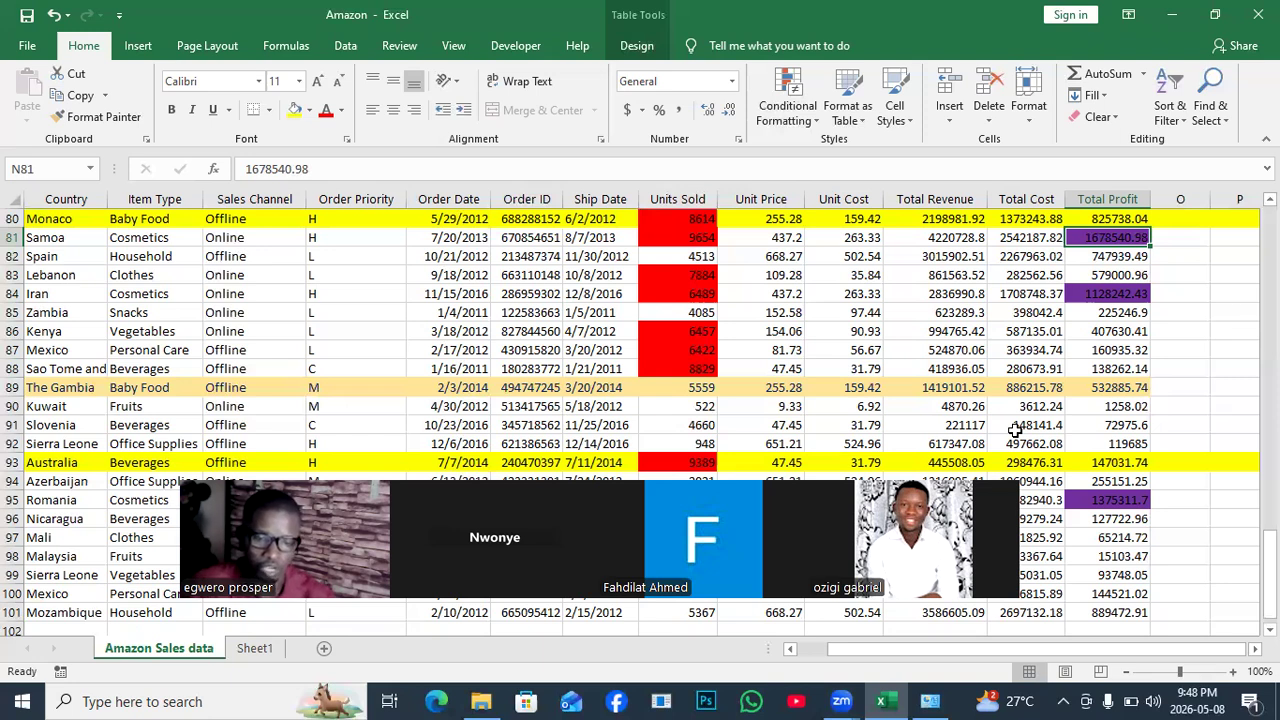
left_click_drag(650, 530, 695, 65)
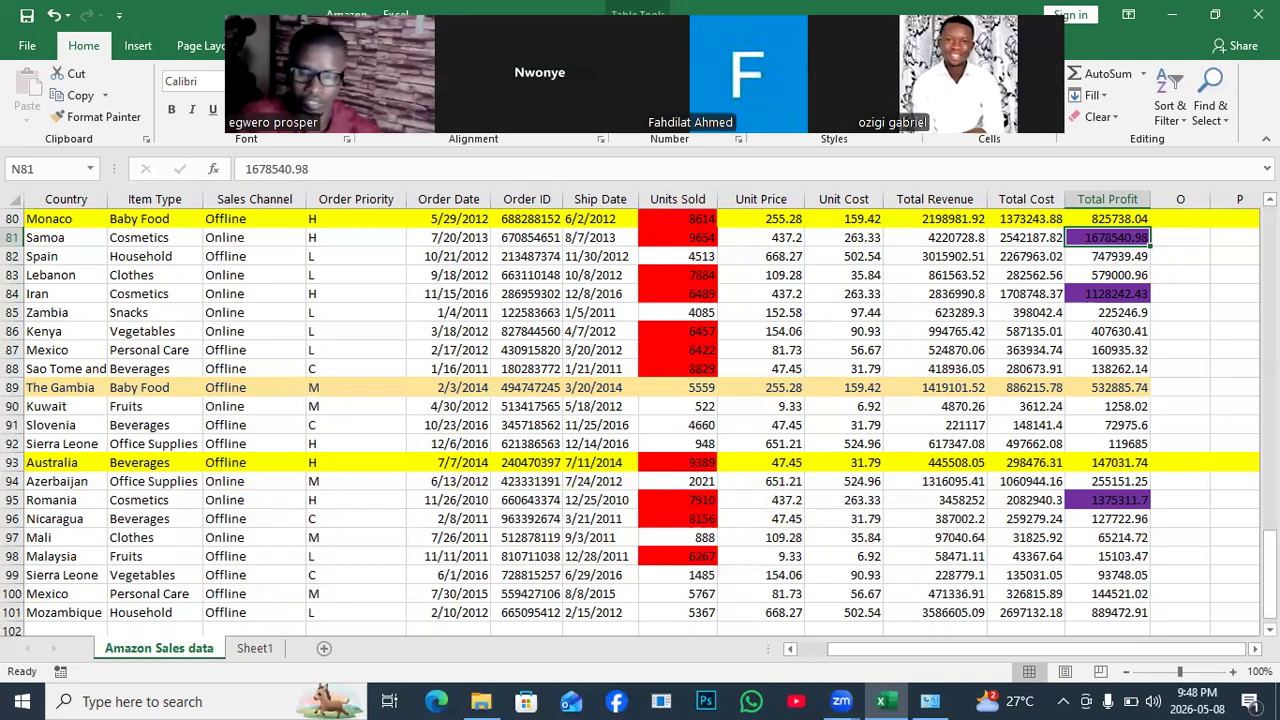